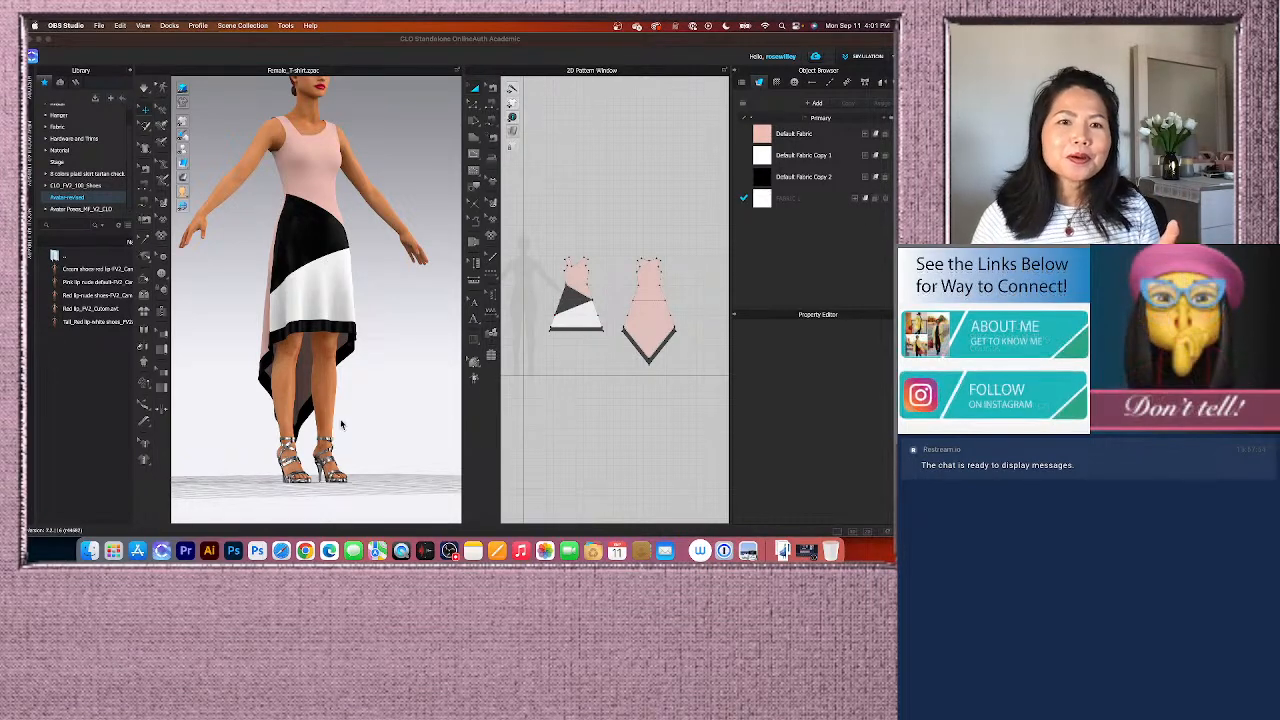
# Step: Examine the front of the colour-block high-low dress on the avatar
pyautogui.scroll(2, 382, 344)
pyautogui.scroll(-1, 382, 339)
pyautogui.moveTo(374, 451); pyautogui.dragTo(350, 451, button='right')
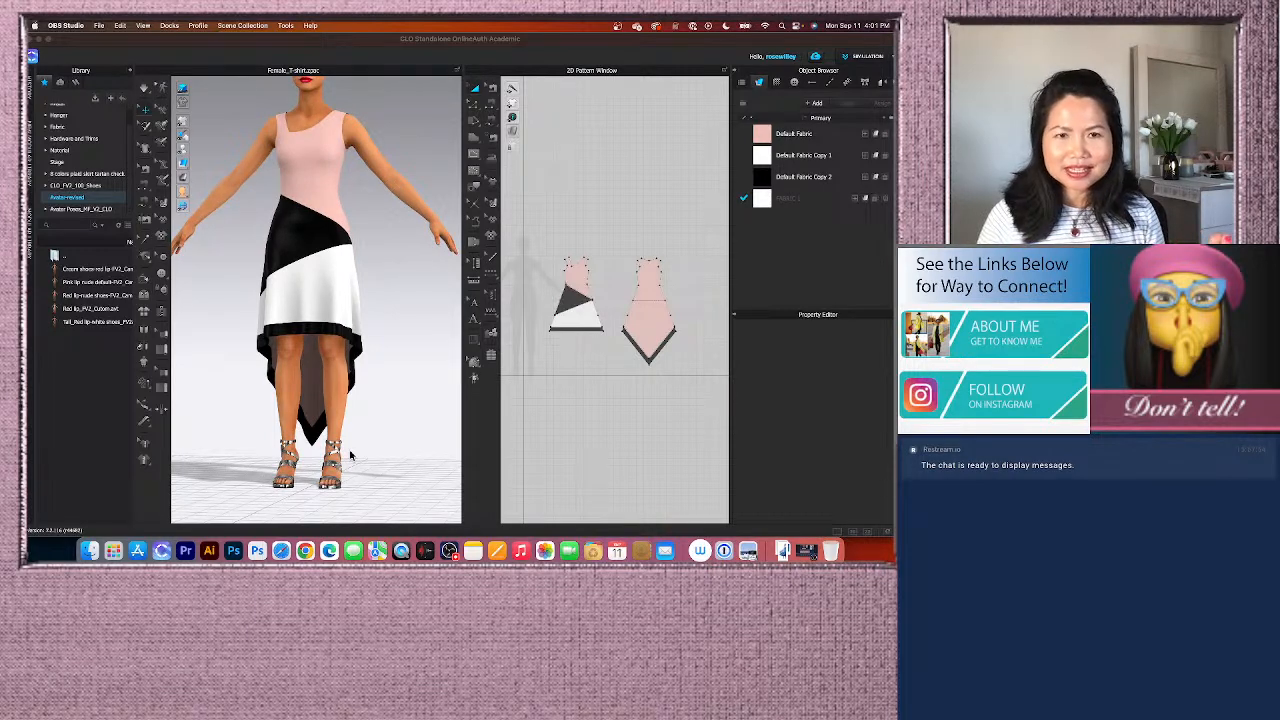
pyautogui.scroll(1, 351, 452)
pyautogui.scroll(-1, 351, 449)
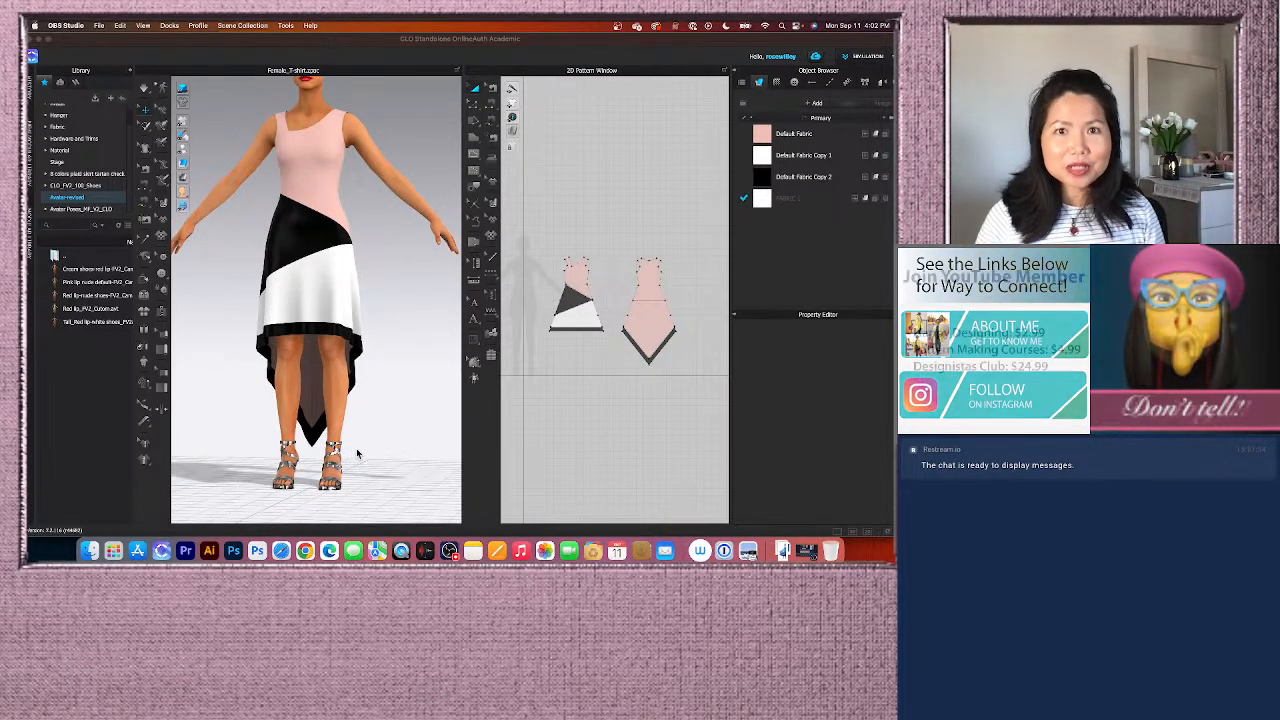
pyautogui.scroll(1, 357, 454)
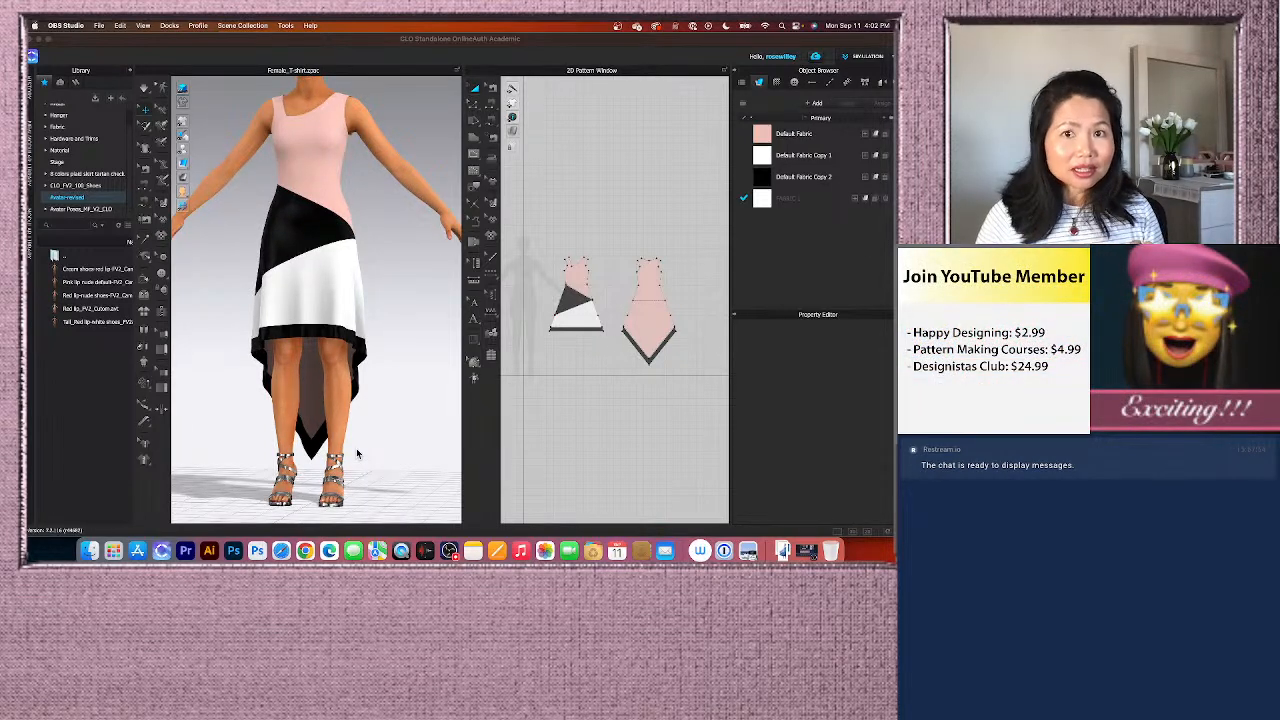
pyautogui.scroll(-1, 357, 454)
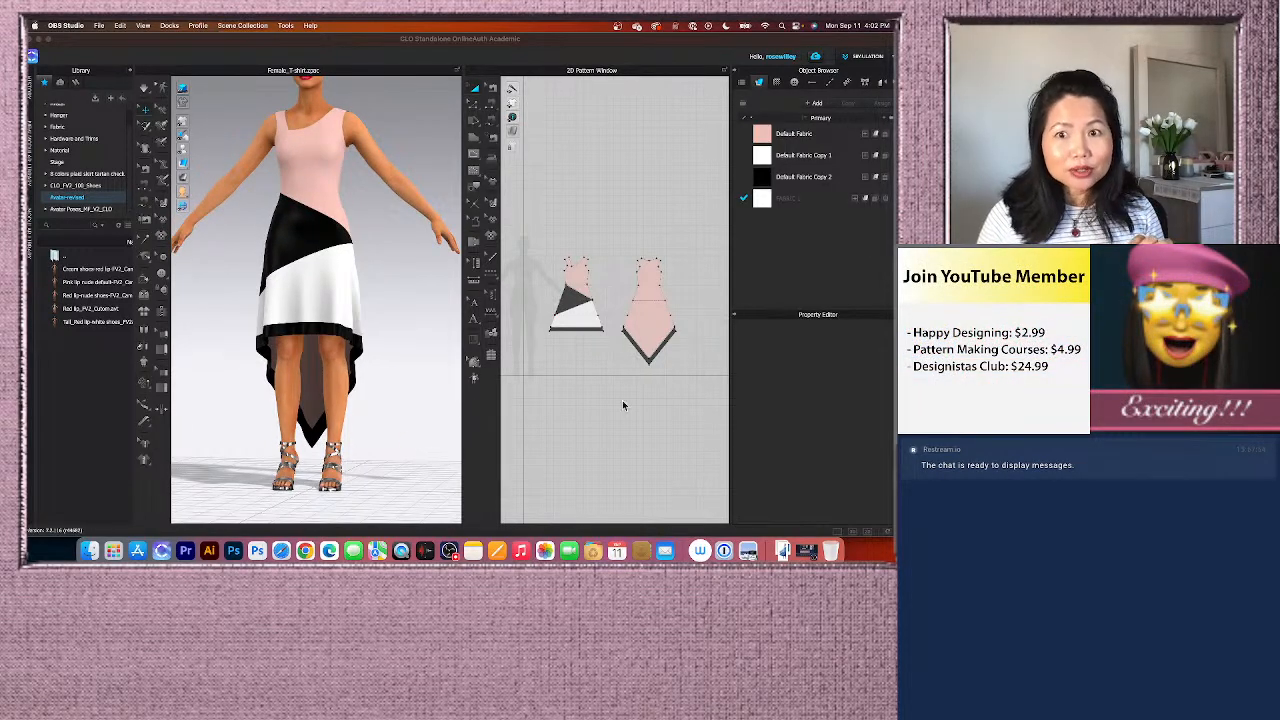
# Step: Switch to CLO and widen the 2D pattern window by narrowing the 3D garment window
pyautogui.scroll(2, 616, 372)
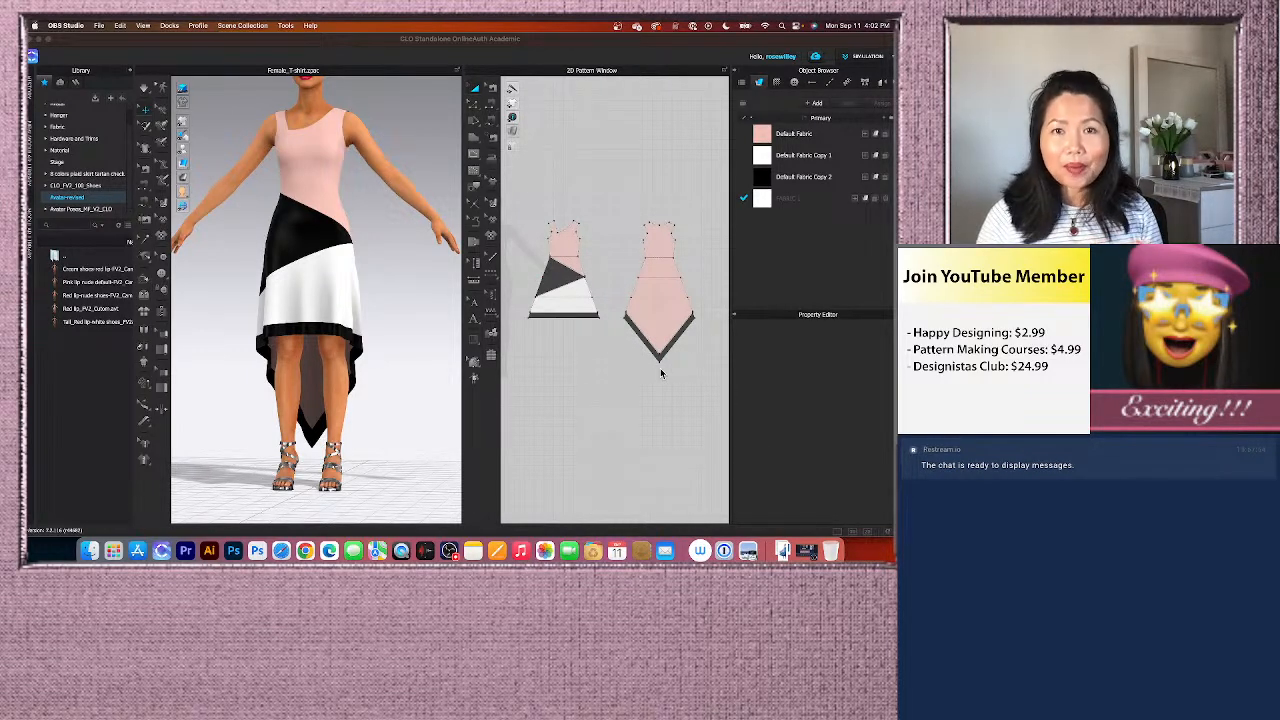
pyautogui.click(465, 400)
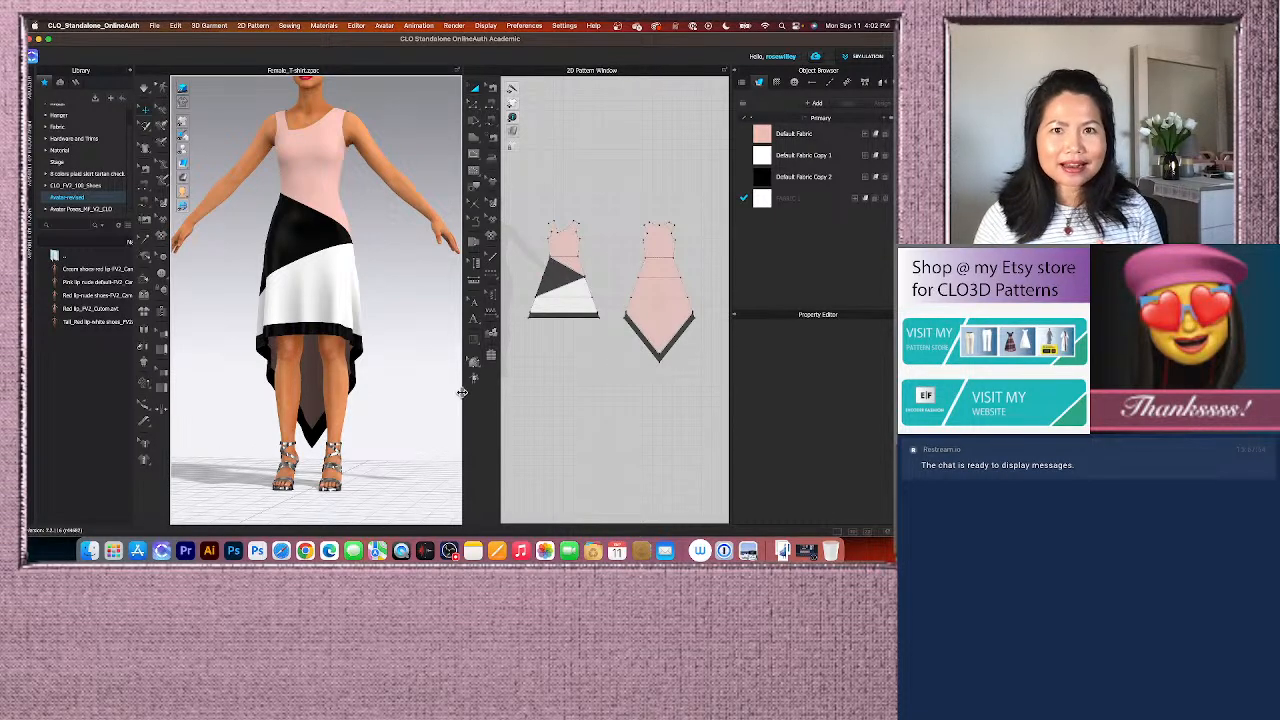
pyautogui.moveTo(463, 392); pyautogui.dragTo(440, 391)
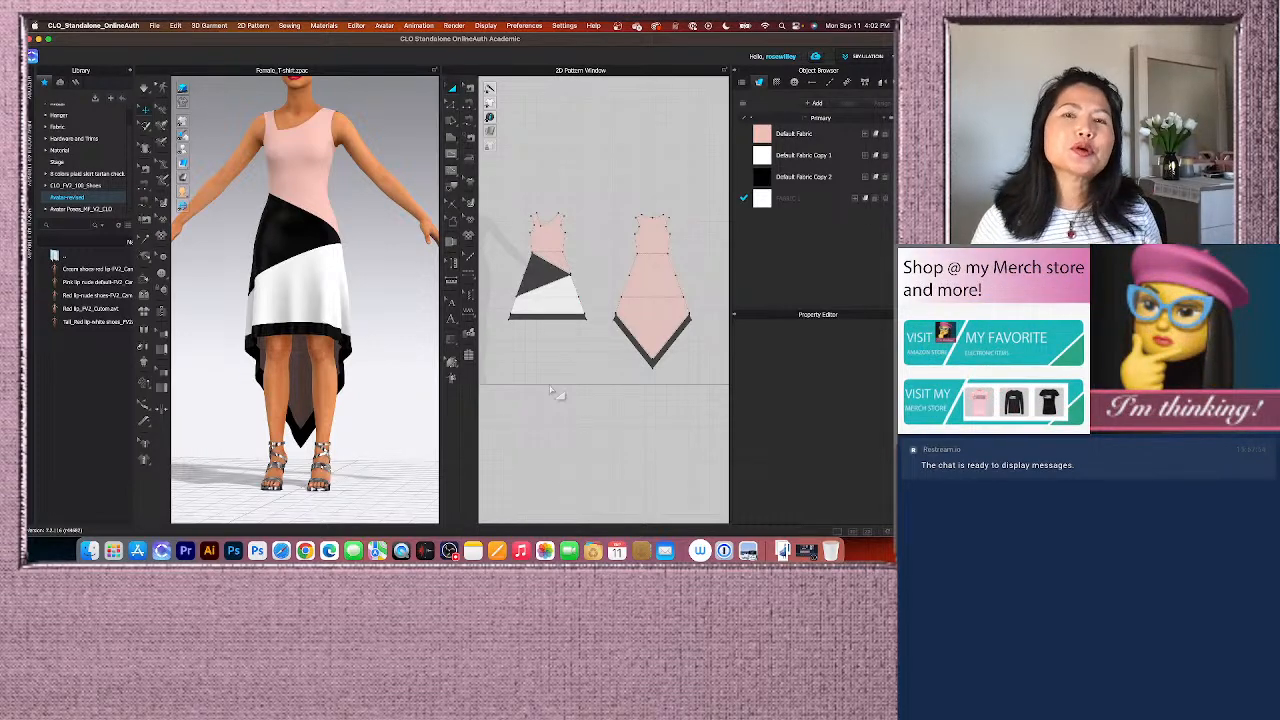
# Step: Examine the dress on the avatar from both sides, including its colour blocks and high-low hem
pyautogui.scroll(-2, 390, 432)
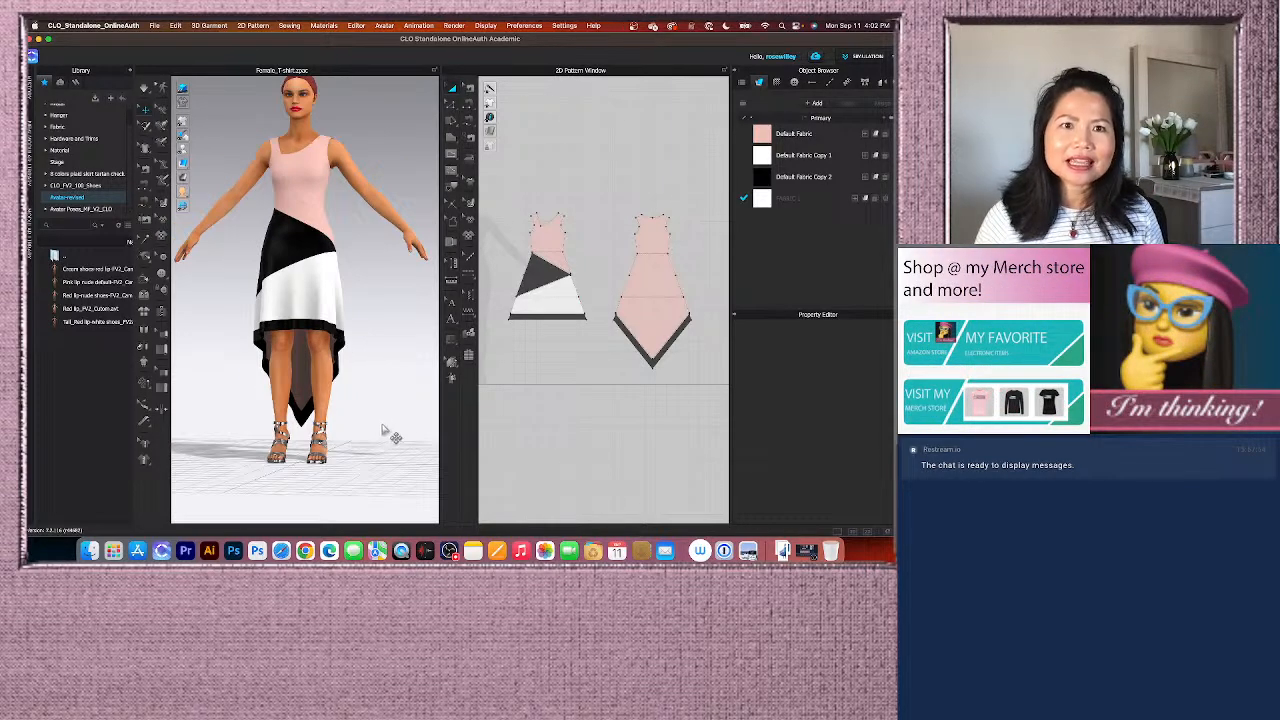
pyautogui.moveTo(388, 434); pyautogui.dragTo(338, 433, button='right')
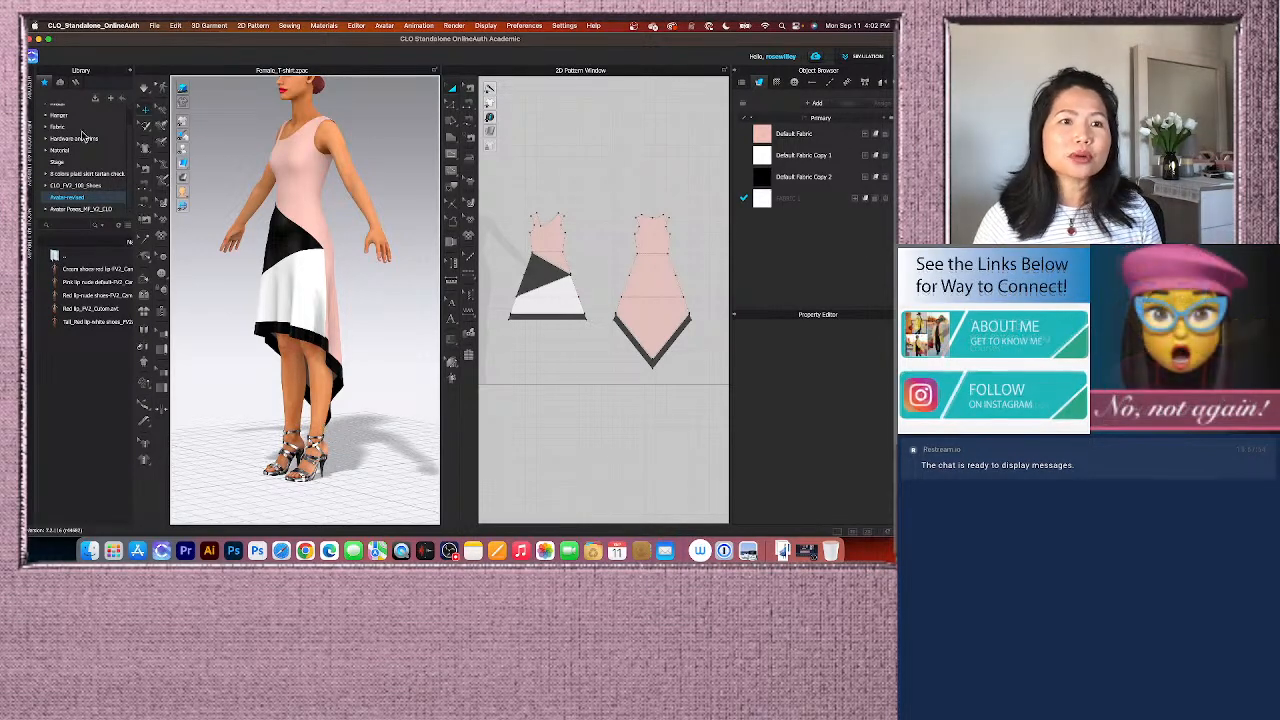
pyautogui.scroll(2, 105, 215)
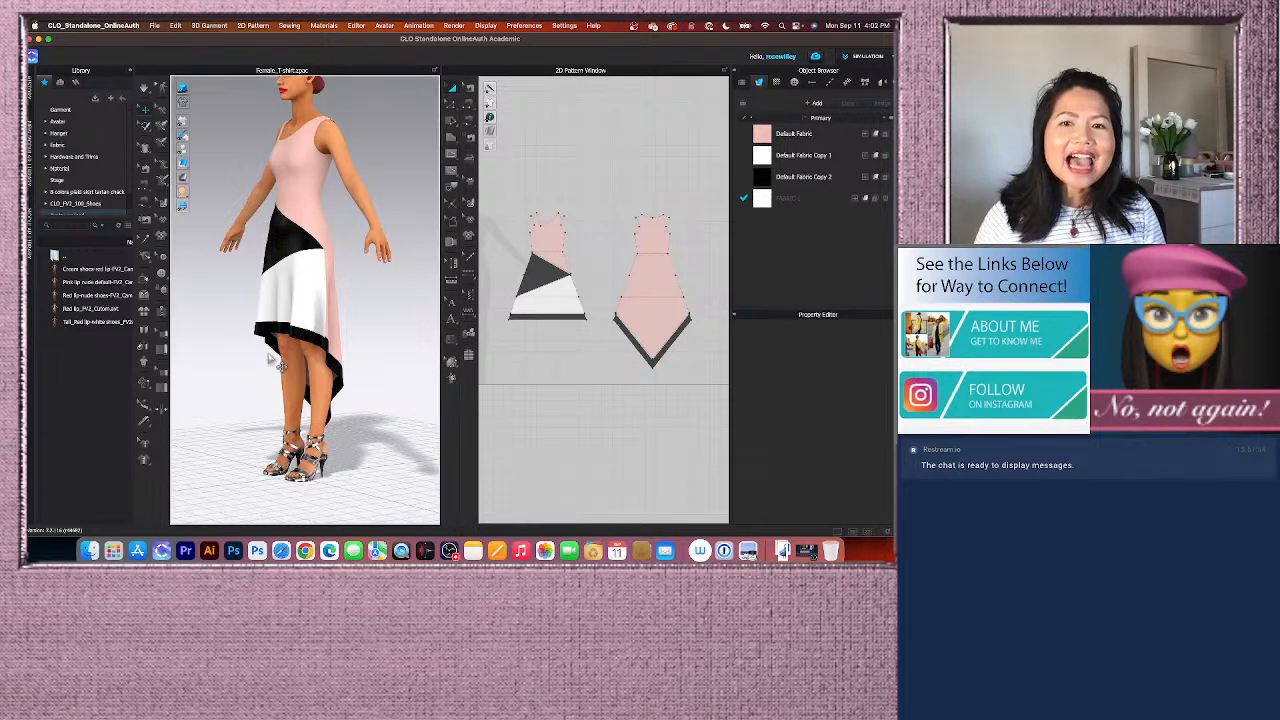
pyautogui.scroll(-2, 276, 360)
pyautogui.scroll(3, 290, 361)
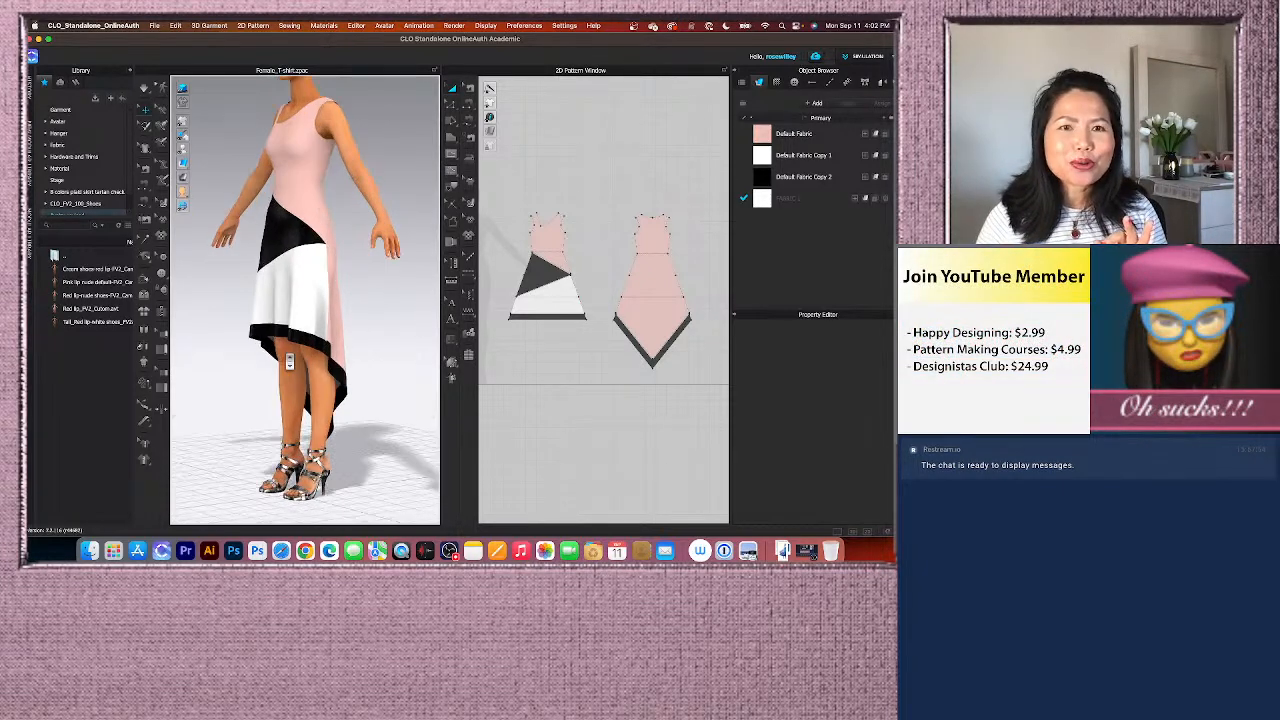
pyautogui.scroll(-1, 290, 361)
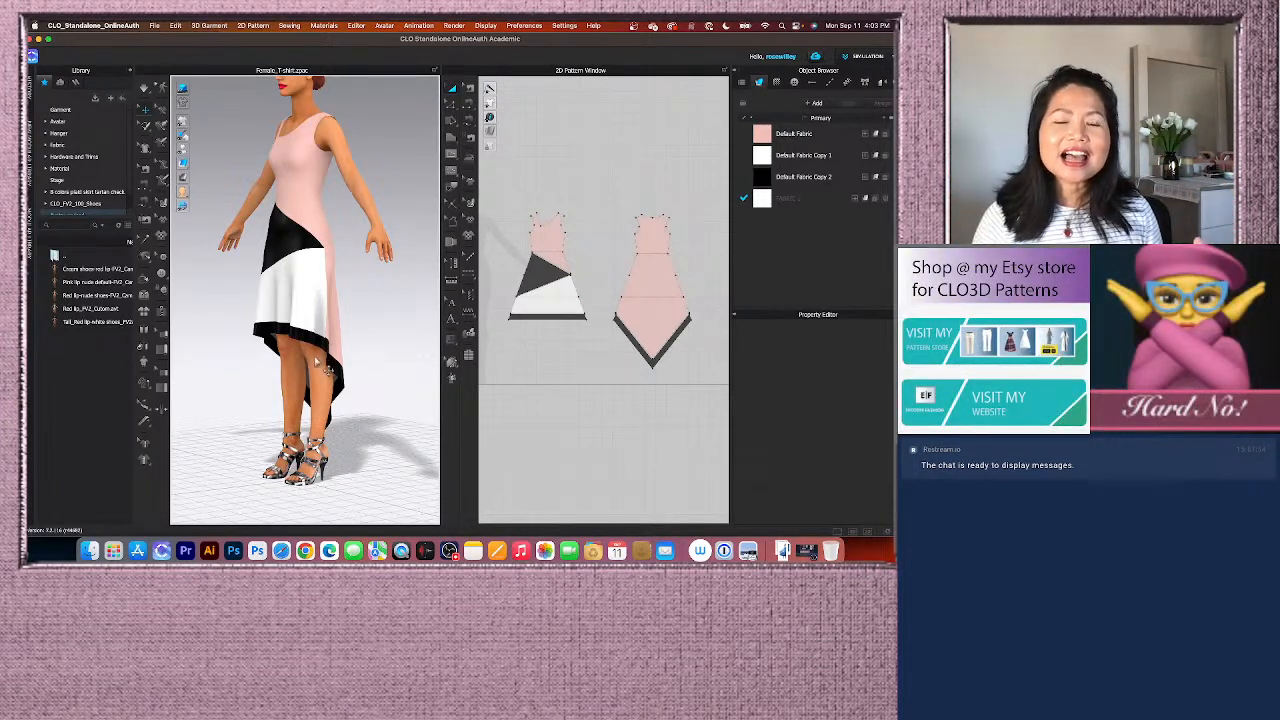
pyautogui.scroll(-2, 342, 372)
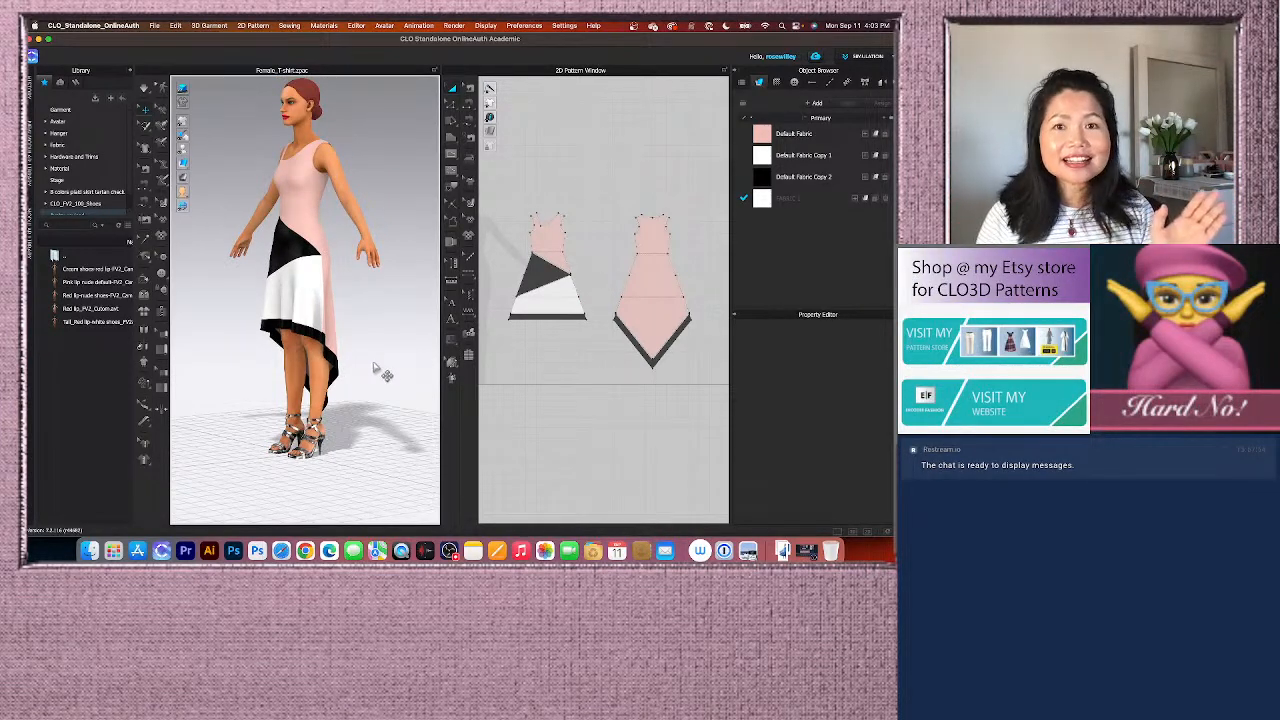
pyautogui.scroll(3, 380, 372)
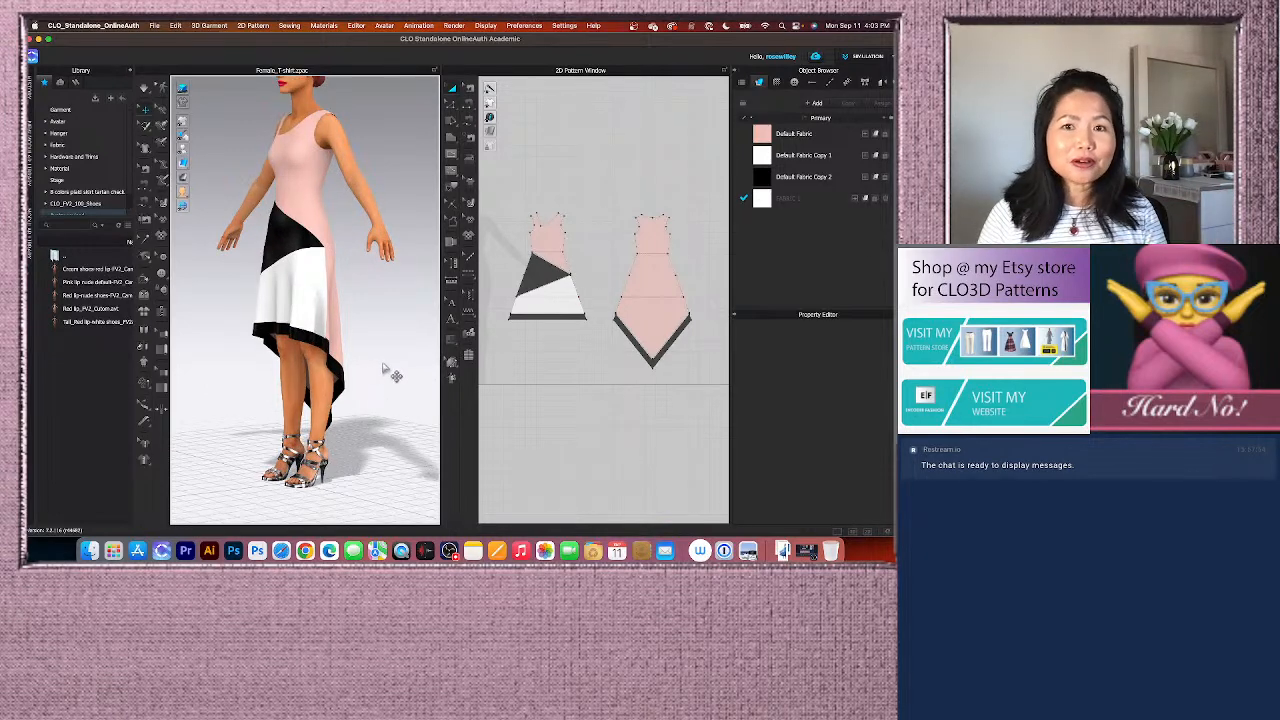
pyautogui.press('8')
pyautogui.moveTo(380, 372); pyautogui.dragTo(349, 366, button='right')
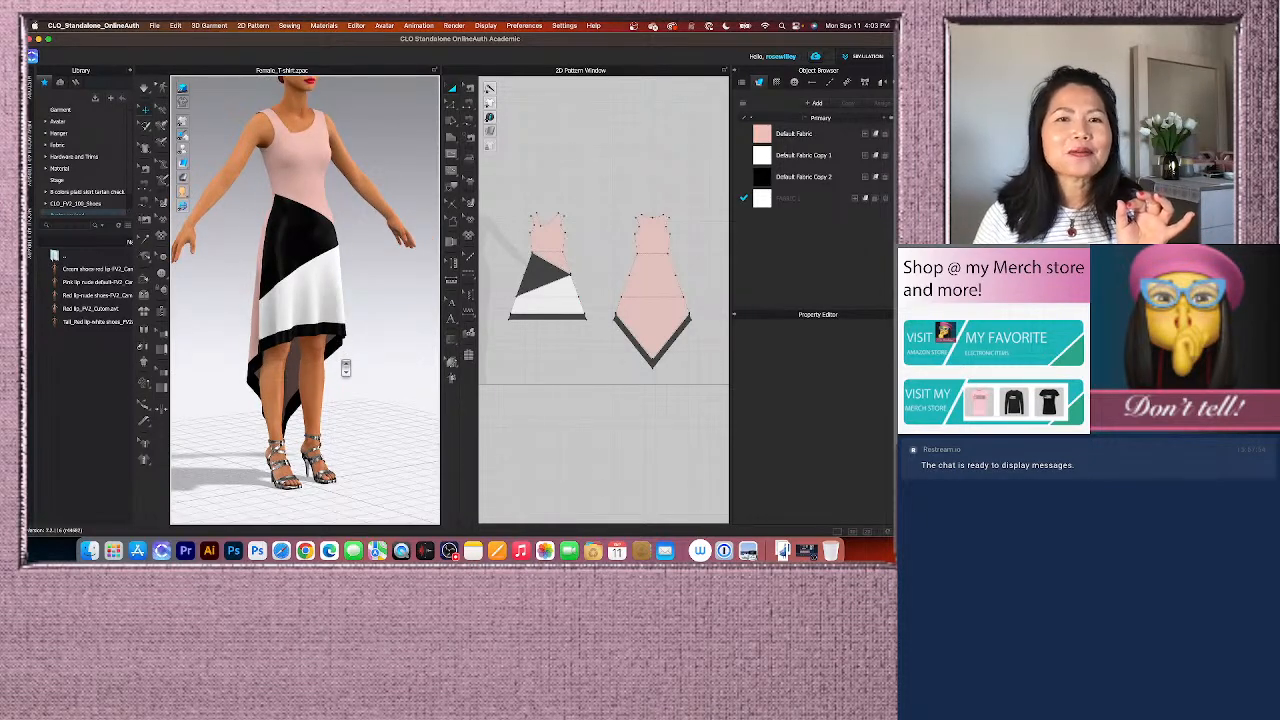
pyautogui.moveTo(366, 366); pyautogui.dragTo(350, 373, button='right')
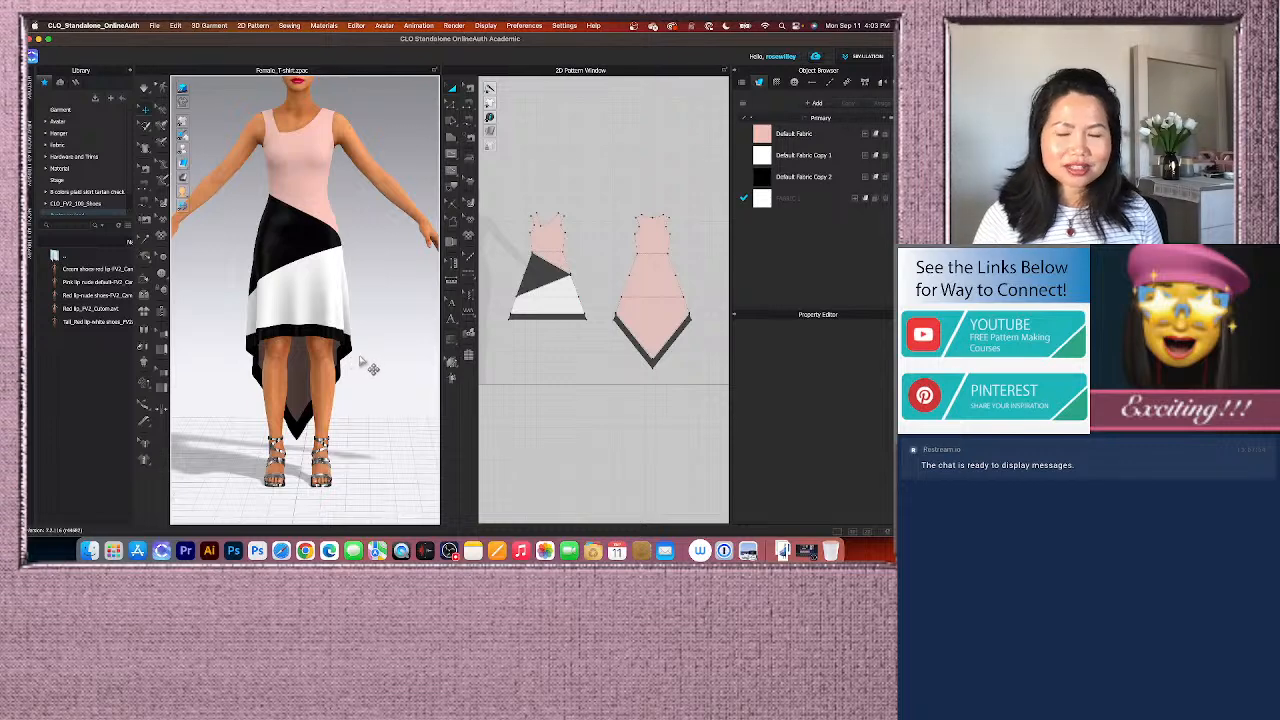
# Step: Compare the front of the draped dress with its flat front and back pattern pieces
pyautogui.scroll(1, 356, 365)
pyautogui.scroll(-1, 358, 366)
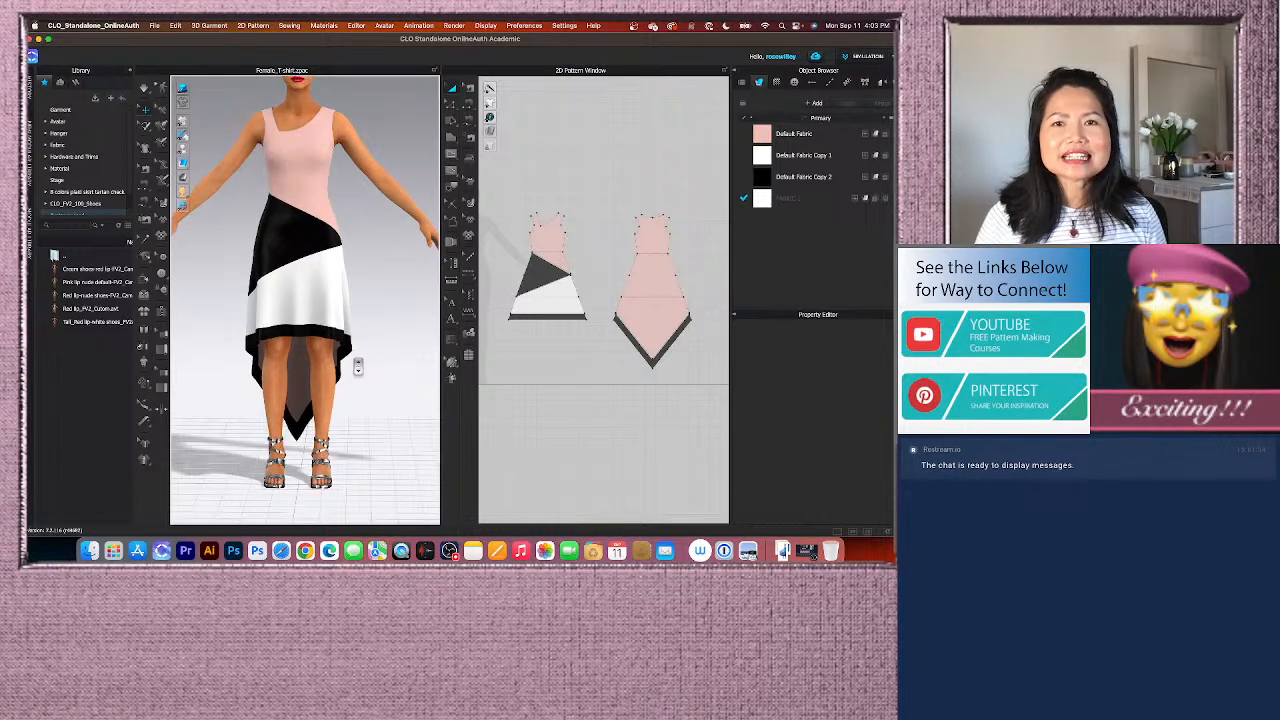
pyautogui.scroll(-1, 358, 367)
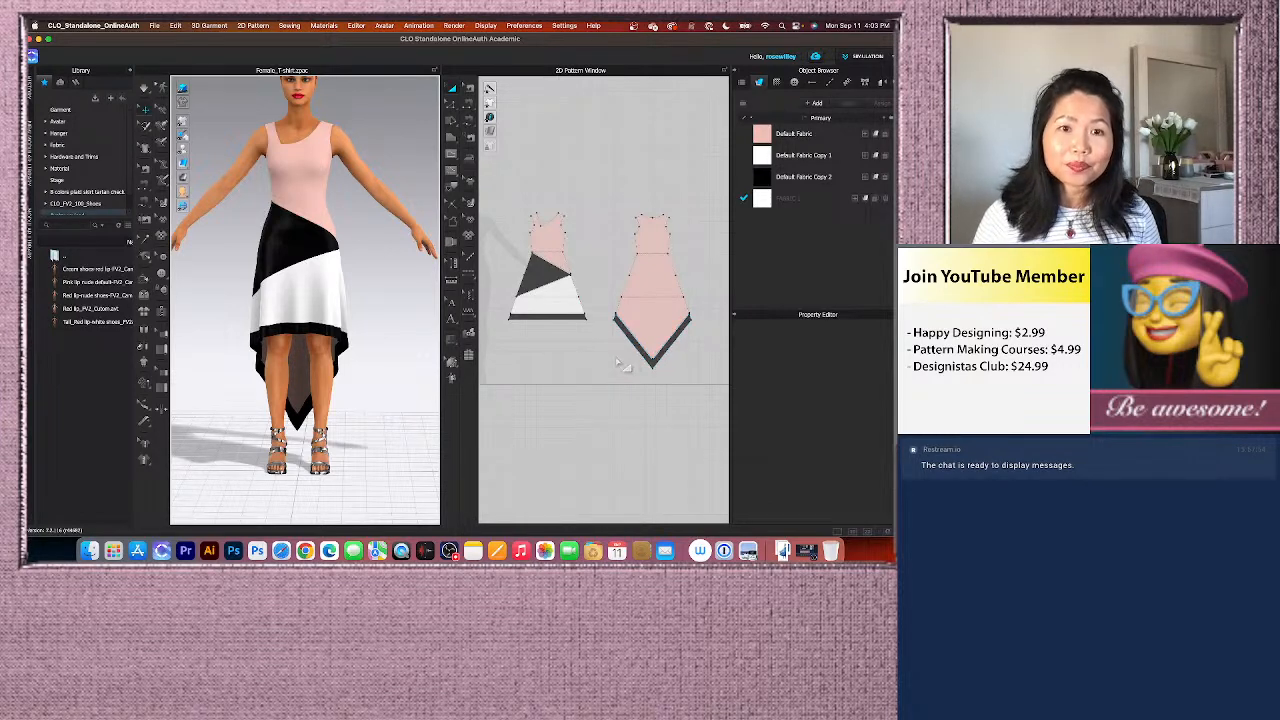
pyautogui.scroll(2, 553, 366)
pyautogui.scroll(-1, 553, 366)
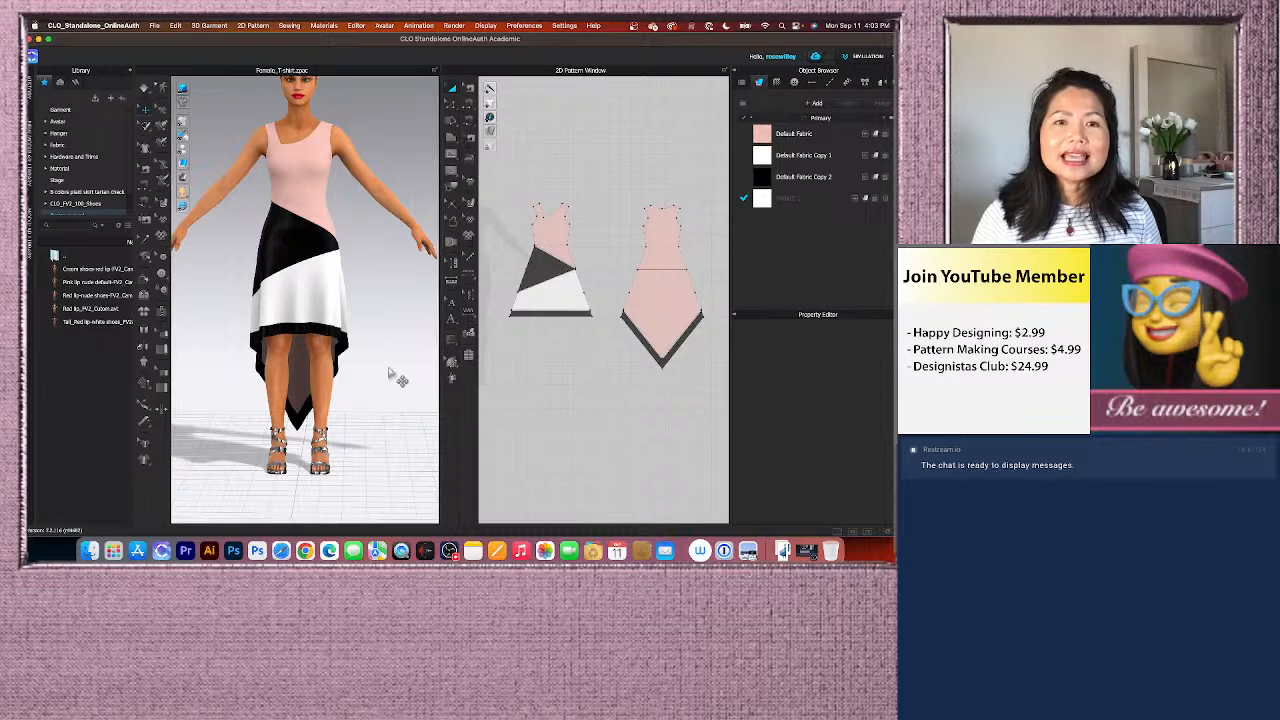
pyautogui.scroll(-1, 560, 365)
pyautogui.scroll(2, 414, 384)
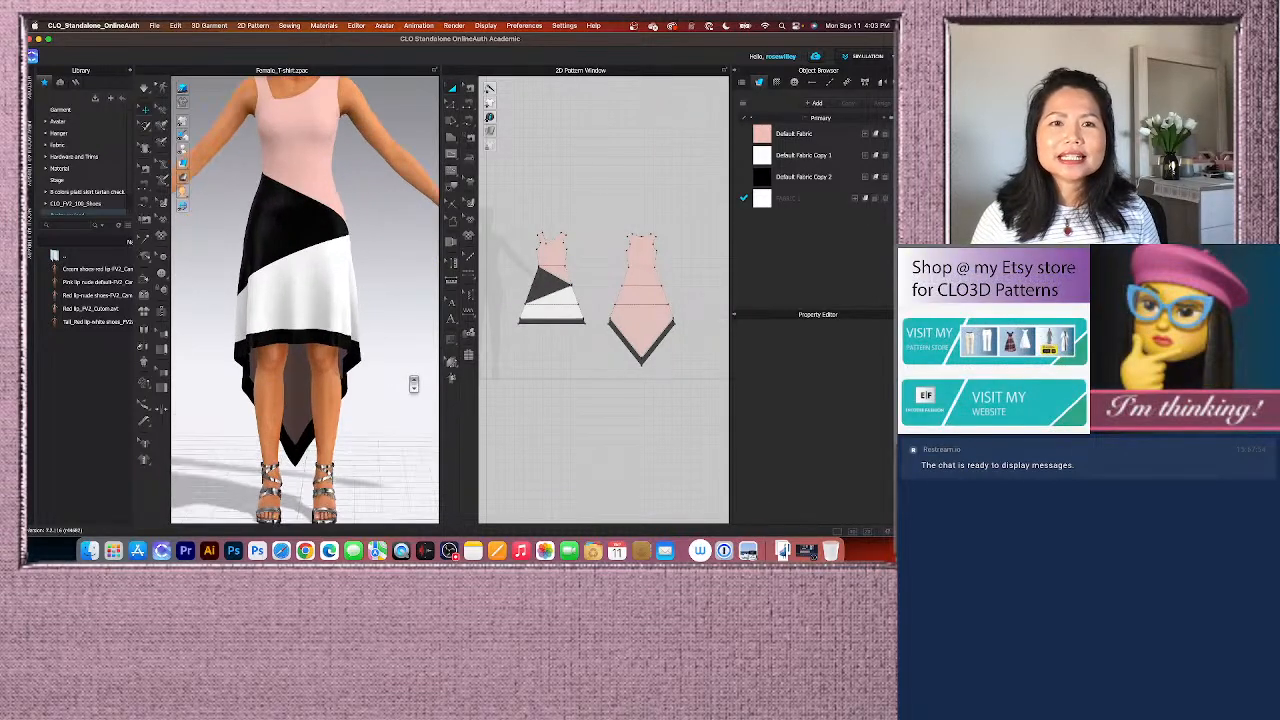
pyautogui.scroll(-1, 407, 383)
pyautogui.scroll(3, 408, 387)
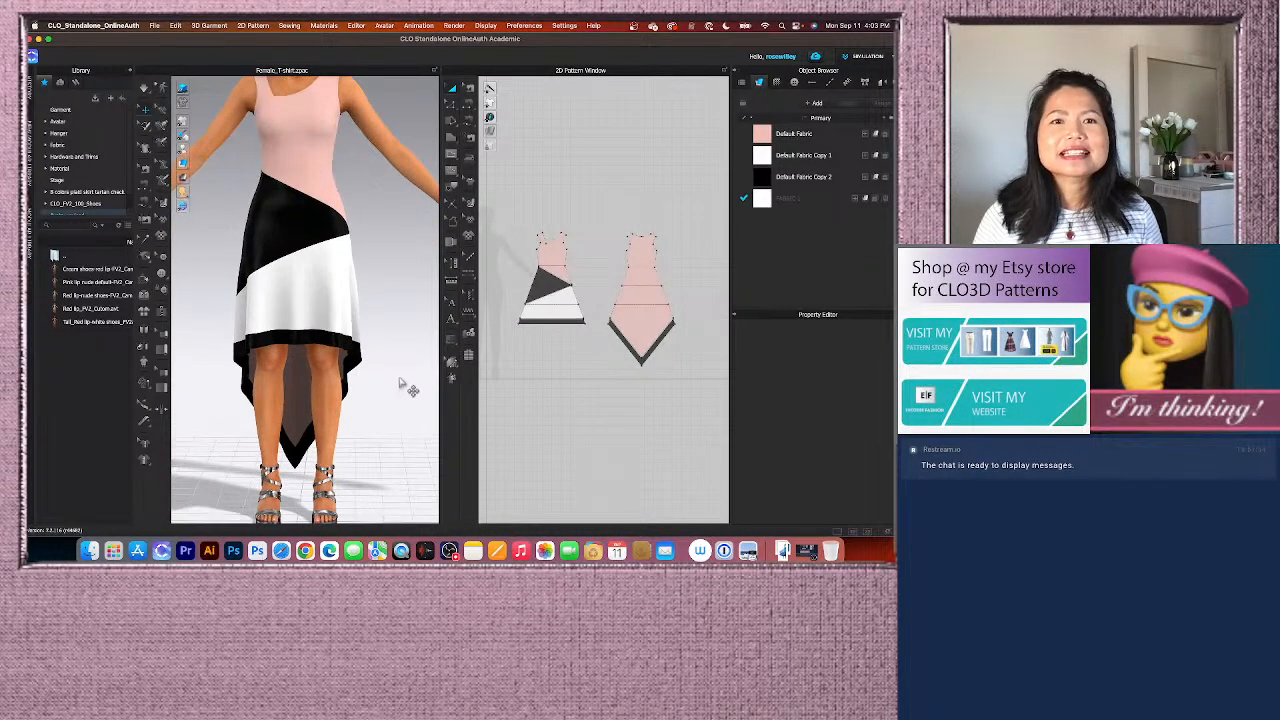
pyautogui.scroll(-1, 404, 386)
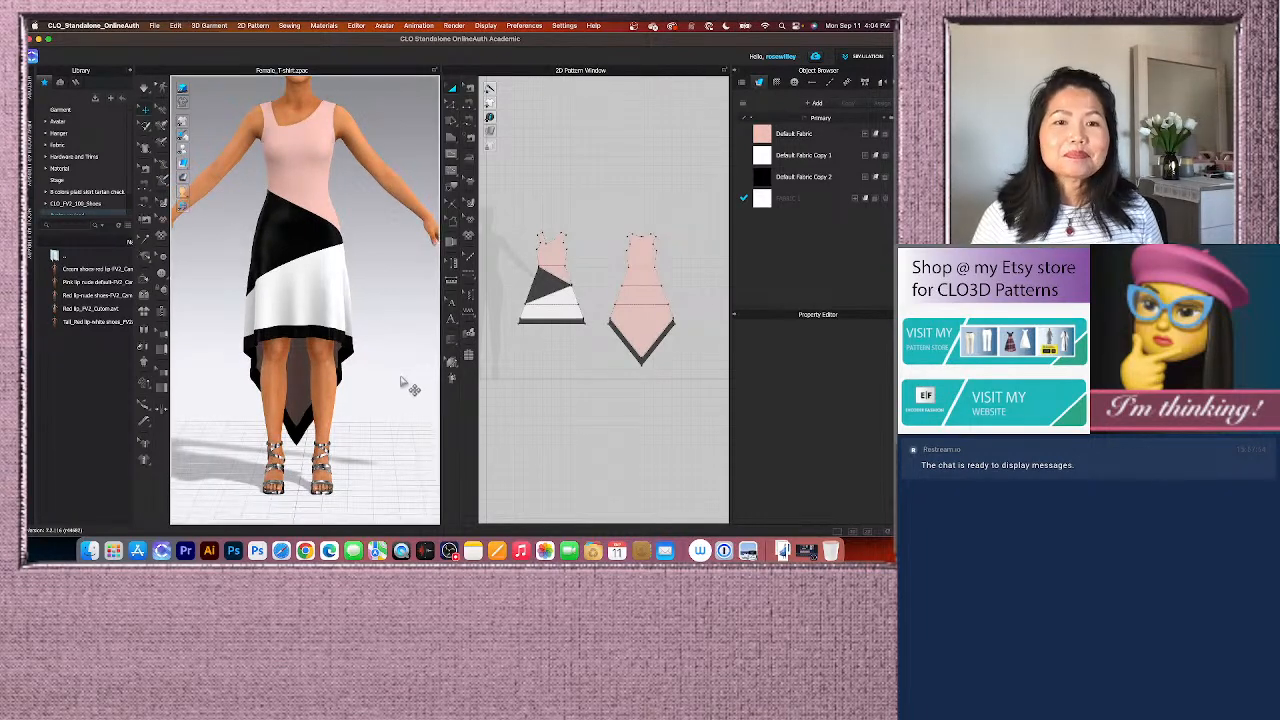
pyautogui.scroll(-1, 408, 386)
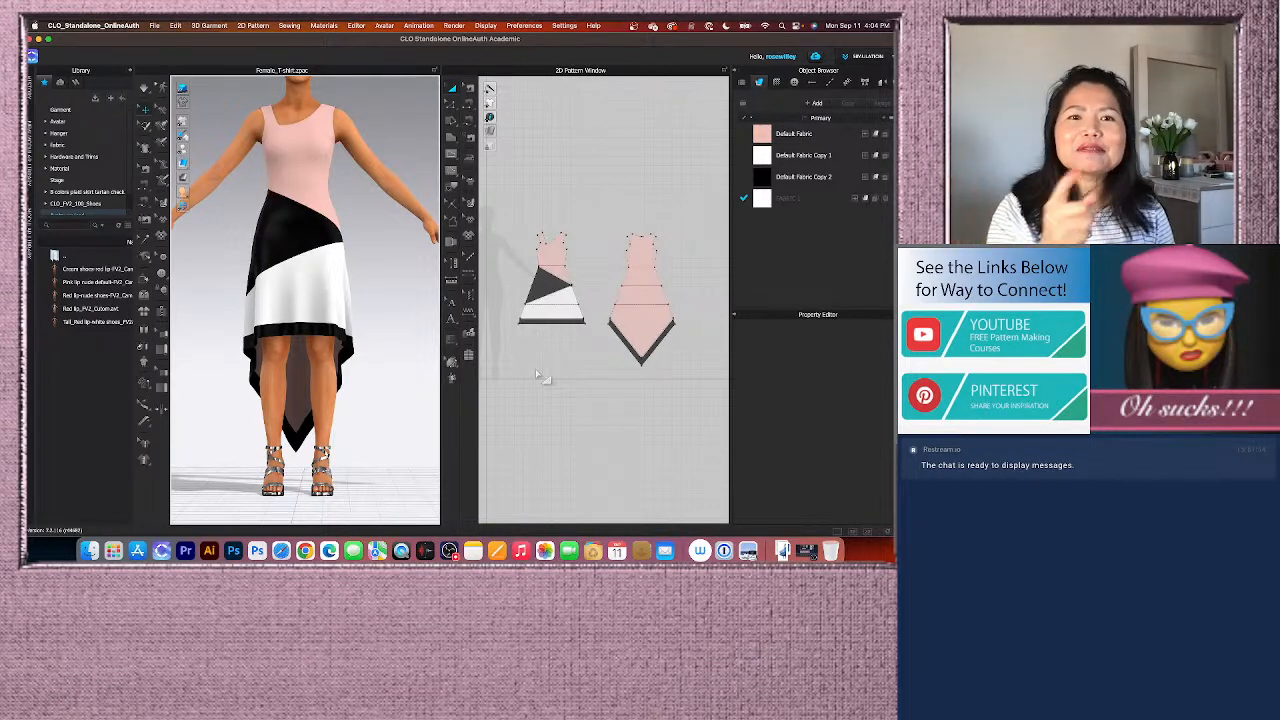
# Step: Inspect the dress's pointed back panel and black hem band from behind, and return to the full front view
pyautogui.moveTo(408, 420); pyautogui.dragTo(330, 423, button='right')
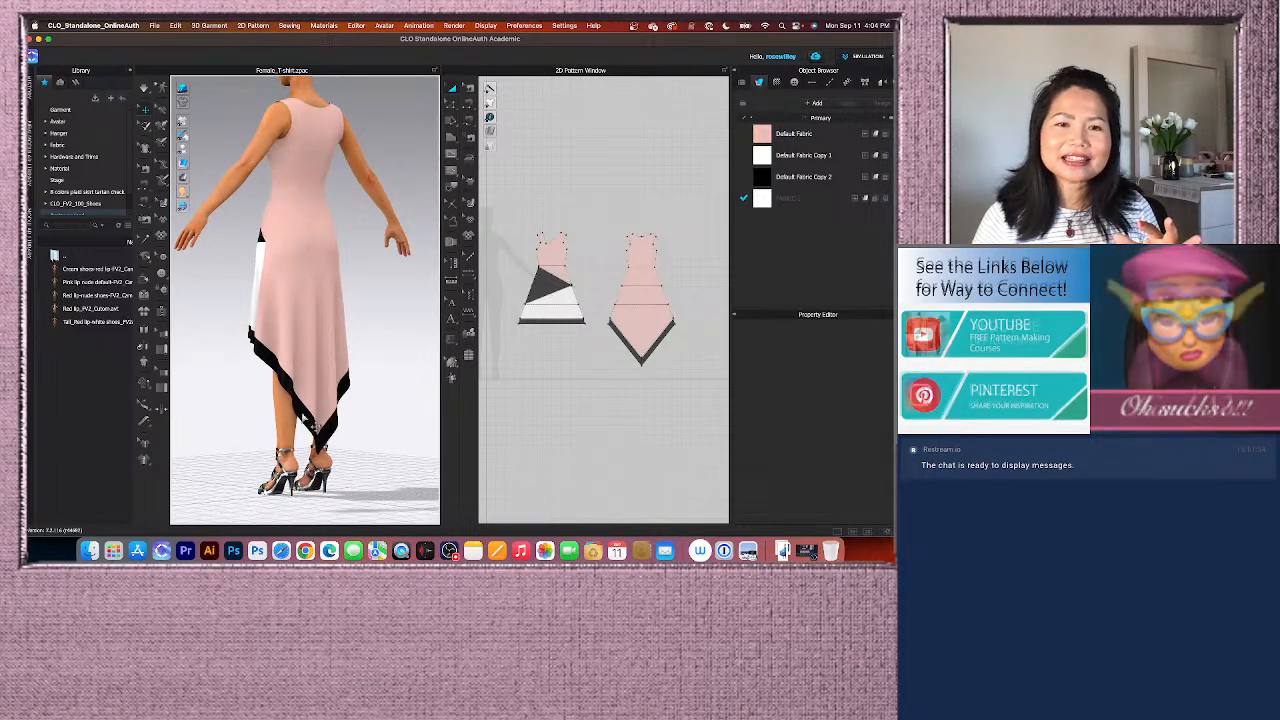
pyautogui.moveTo(284, 424); pyautogui.dragTo(334, 423, button='right')
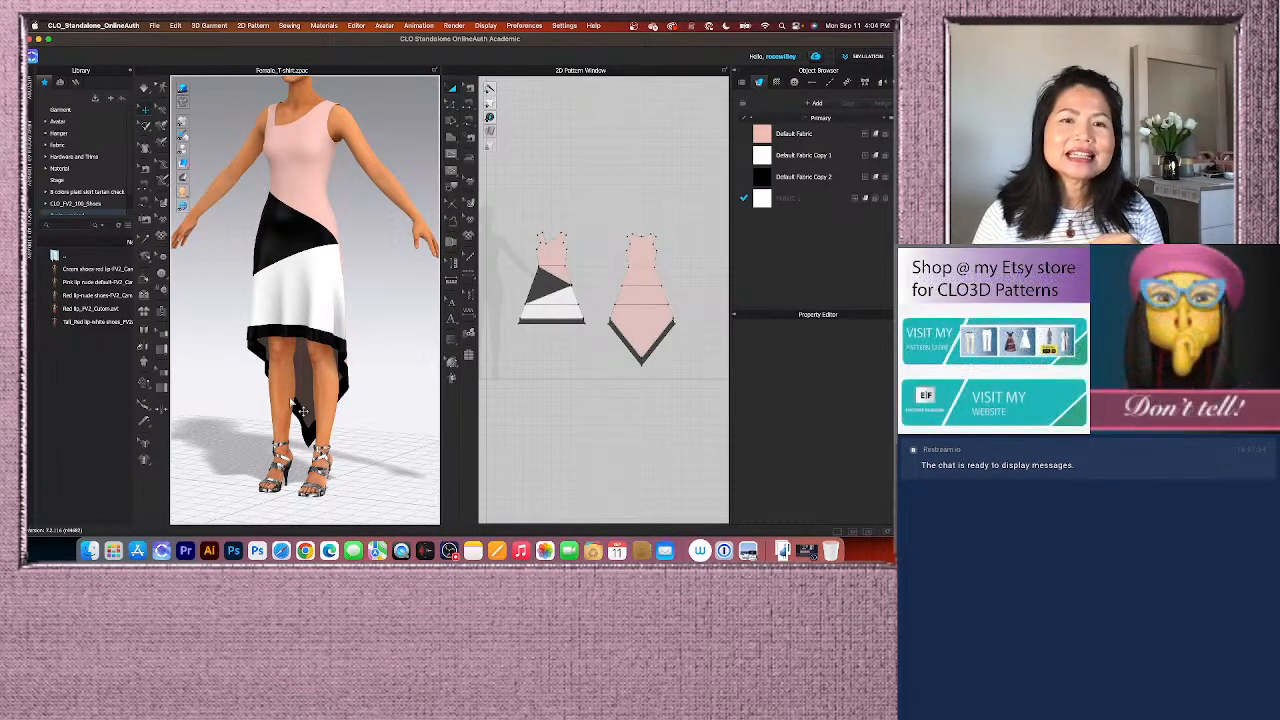
pyautogui.click(292, 368)
pyautogui.moveTo(292, 368); pyautogui.dragTo(335, 368, button='right')
pyautogui.click(332, 364)
pyautogui.moveTo(221, 373); pyautogui.dragTo(312, 383, button='right')
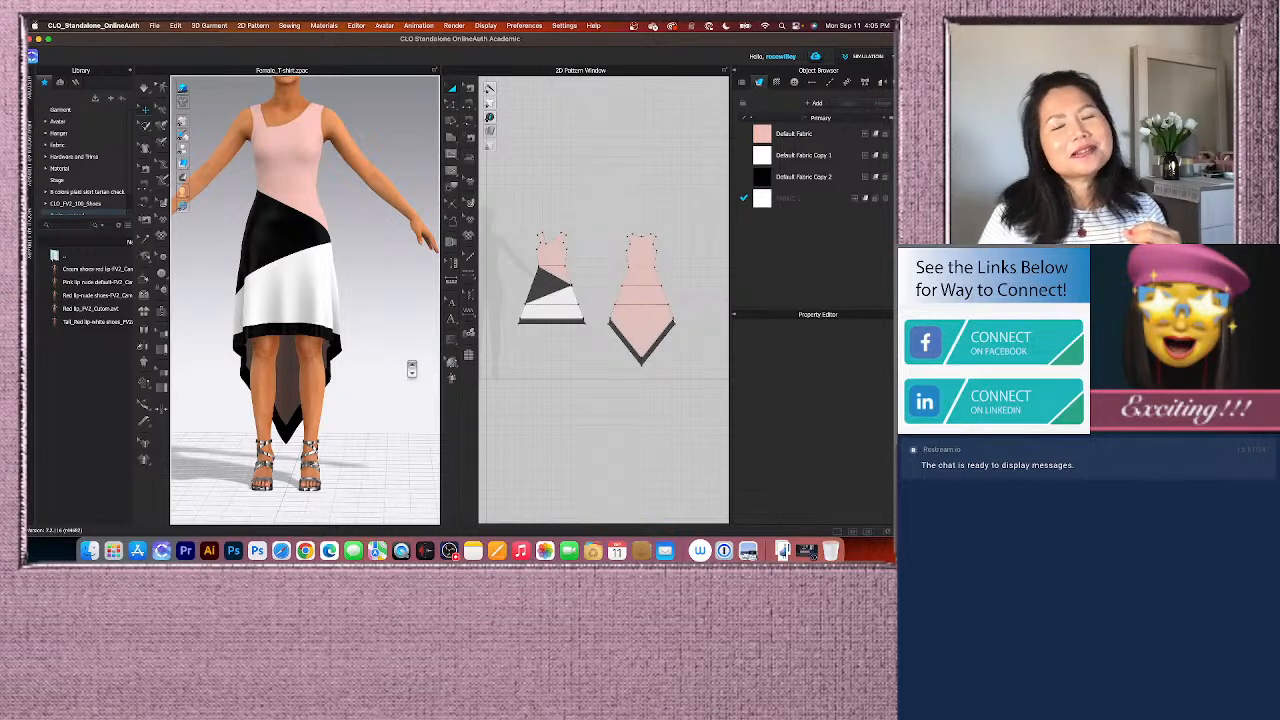
pyautogui.scroll(-1, 412, 371)
pyautogui.scroll(1, 304, 160)
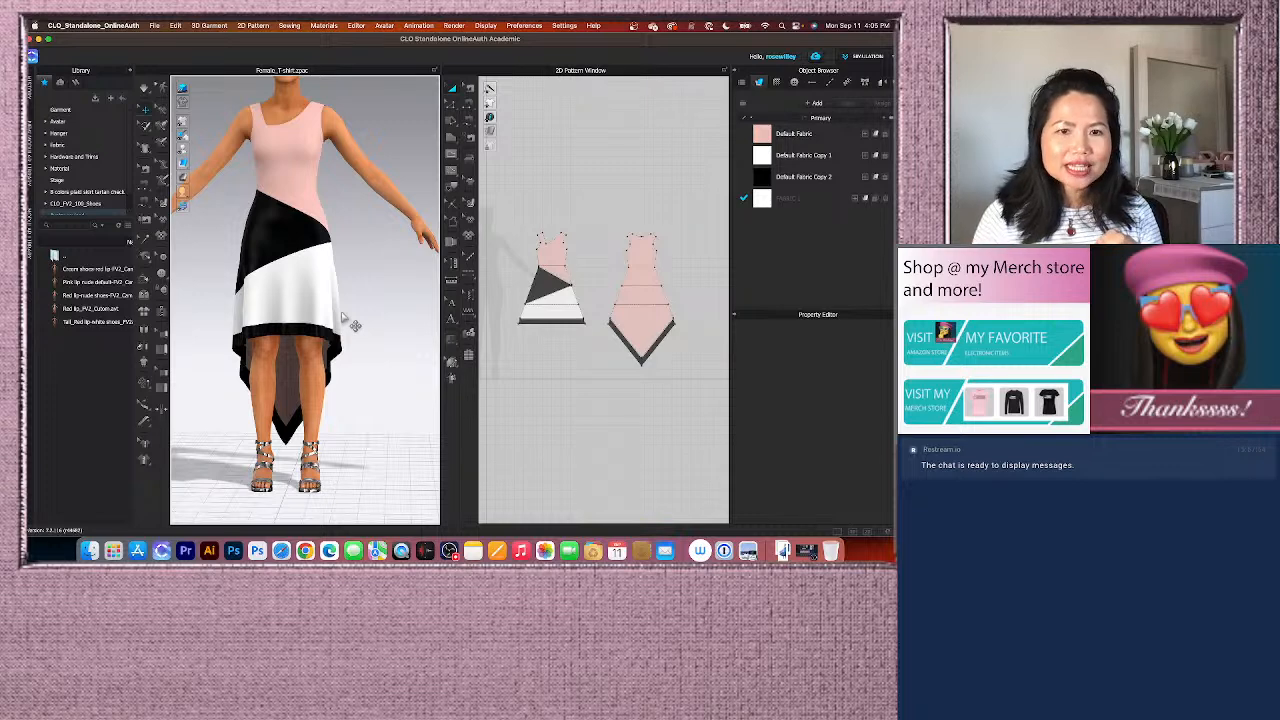
pyautogui.scroll(-2, 346, 320)
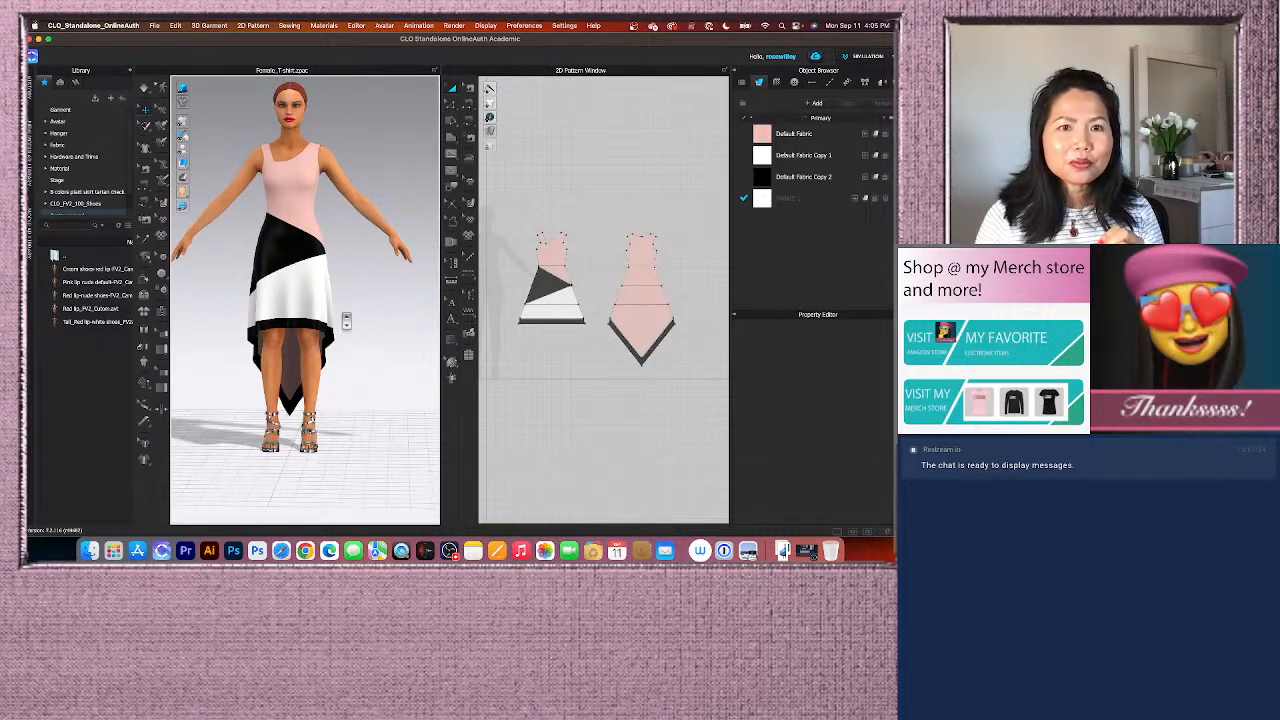
pyautogui.scroll(2, 346, 320)
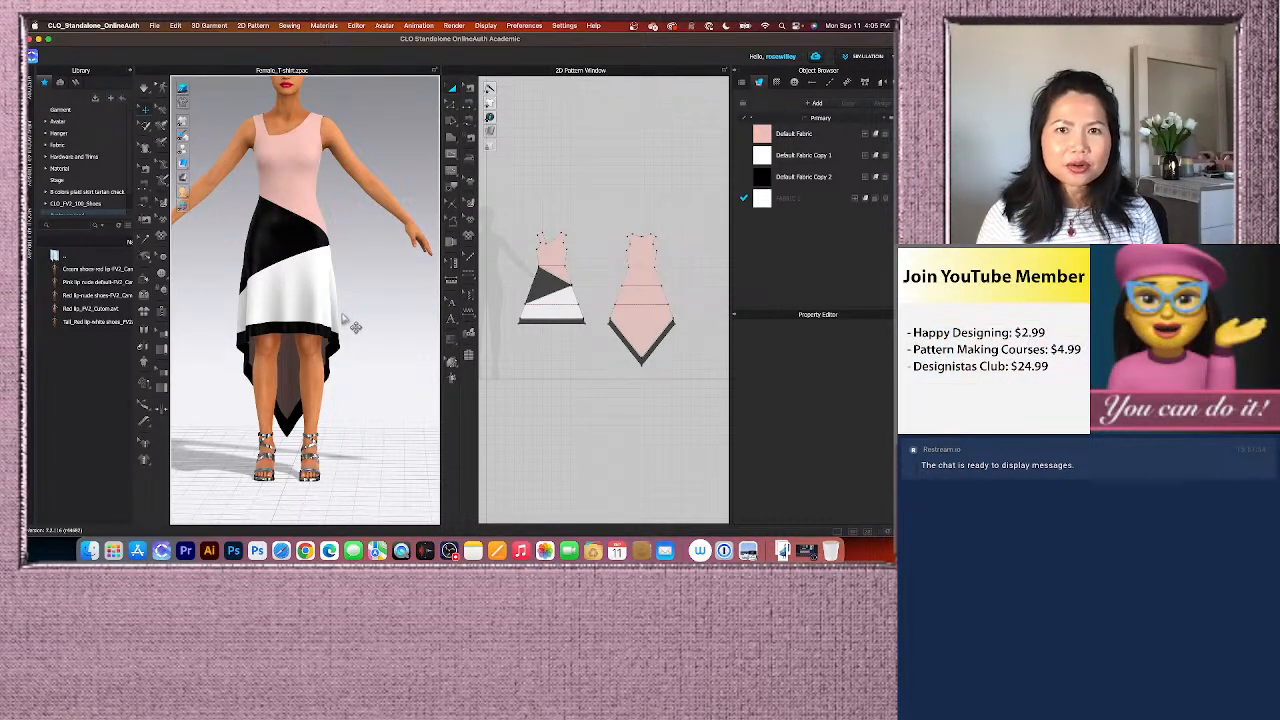
# Step: Switch to the Encoder Fashion YouTube channel in Chrome, open the video "How to Make Accordion Pleated Skirt in CLO" and pause it
pyautogui.click(305, 550)
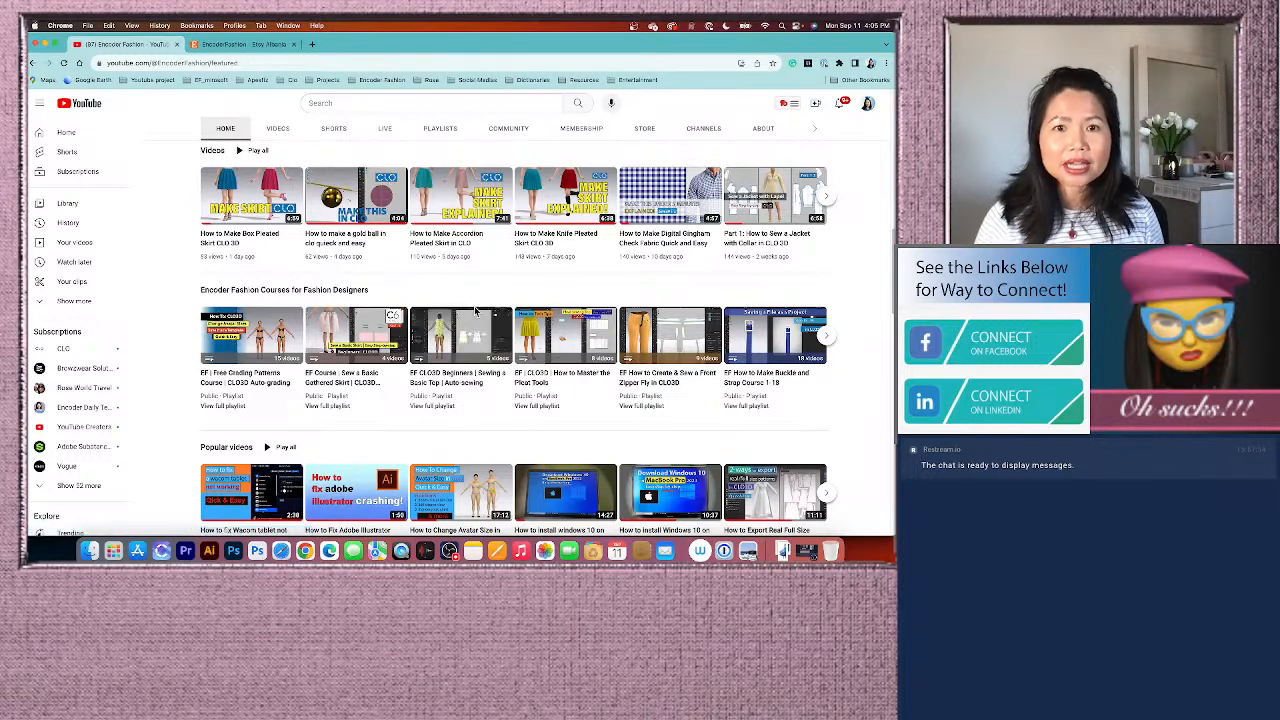
pyautogui.click(497, 215)
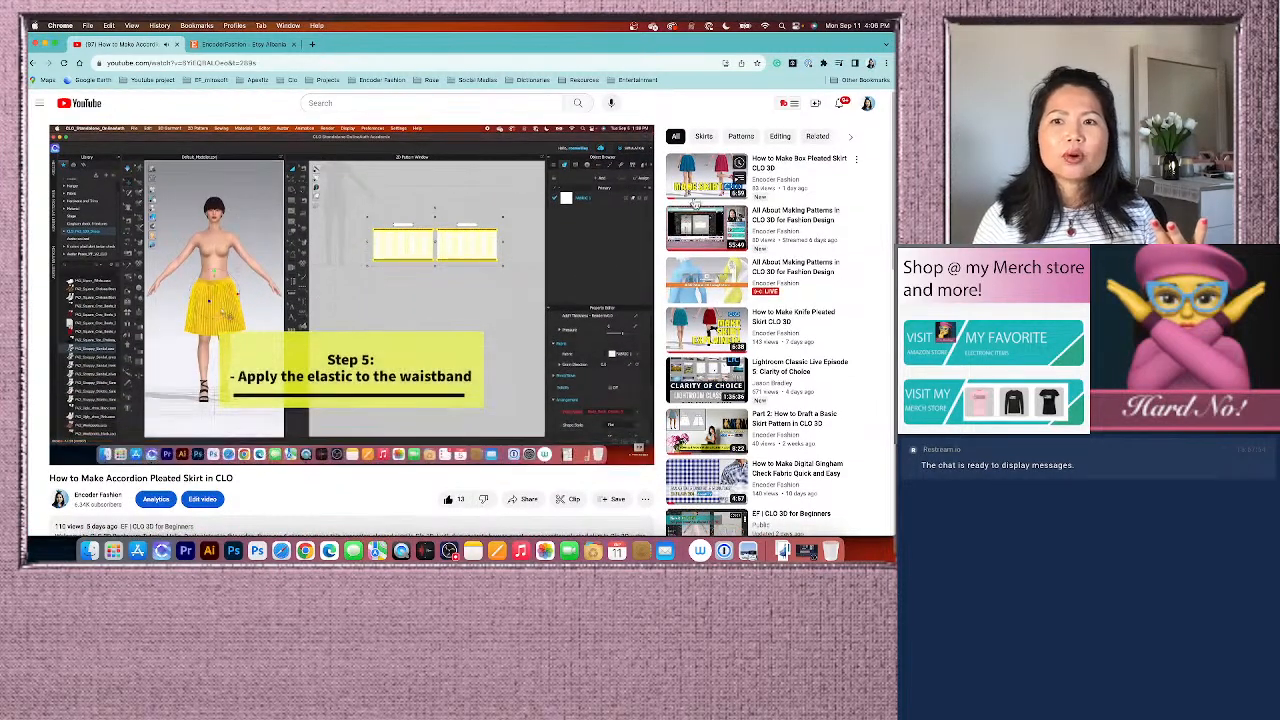
pyautogui.scroll(-2, 589, 354)
pyautogui.scroll(1, 457, 363)
pyautogui.scroll(1, 472, 408)
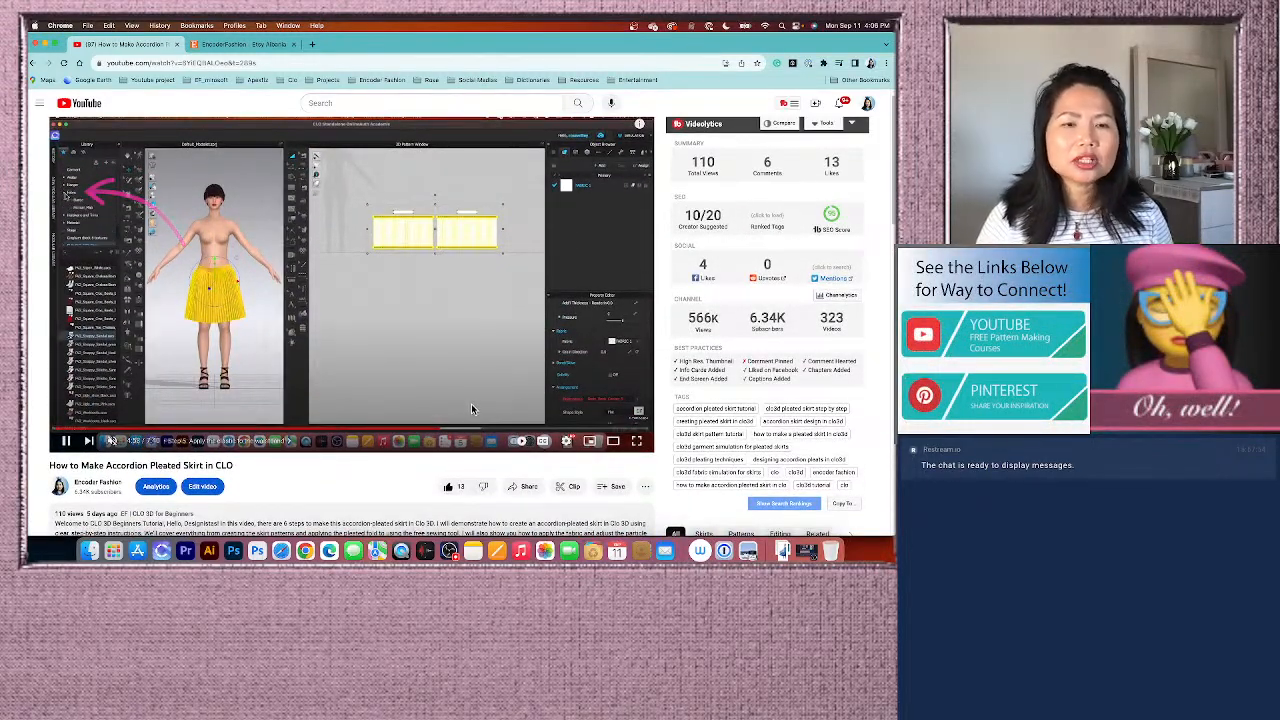
pyautogui.click(363, 397)
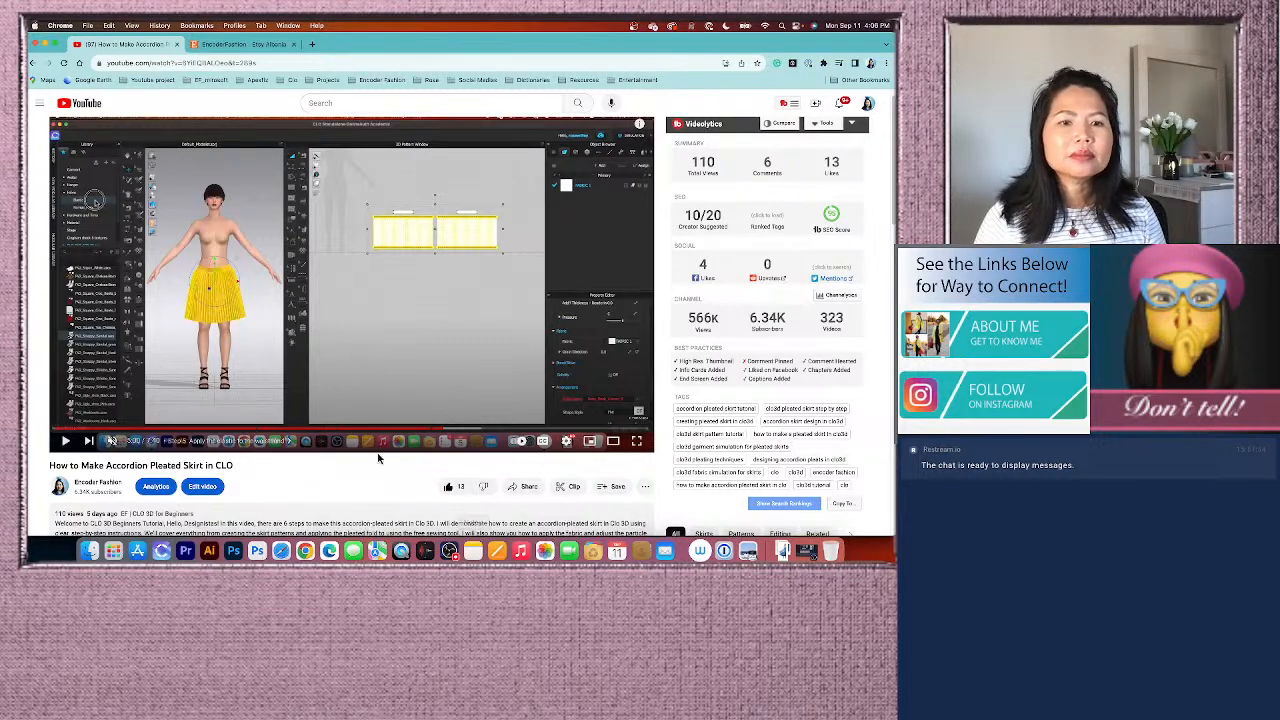
# Step: Look over the accordion skirt video's description, return to the channel home page and browse its videos and course playlists
pyautogui.scroll(-1, 378, 458)
pyautogui.scroll(-2, 378, 452)
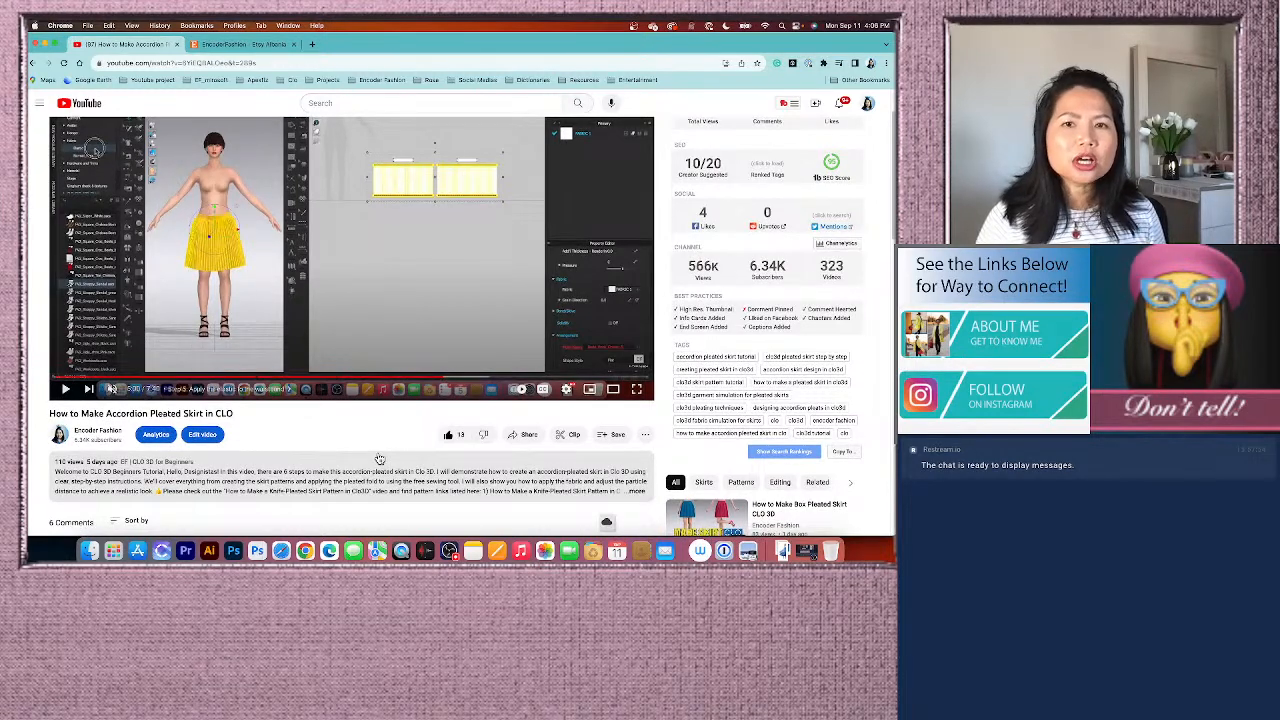
pyautogui.scroll(-1, 379, 458)
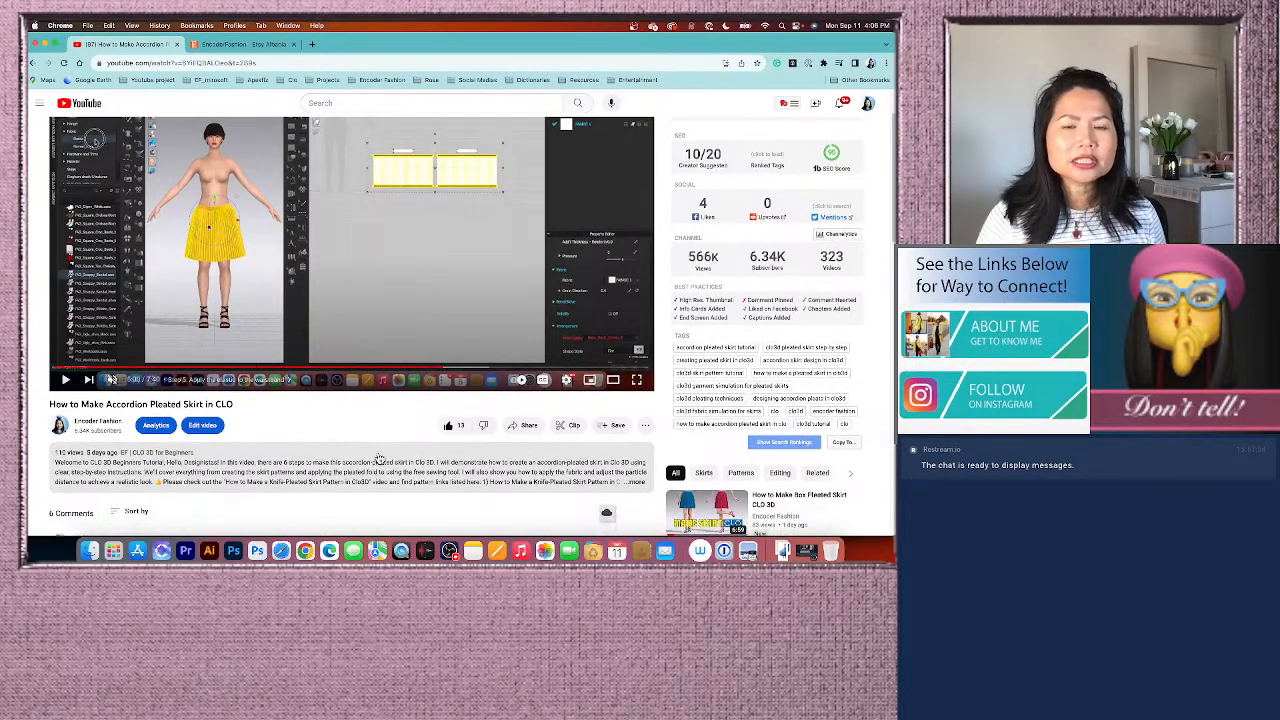
pyautogui.click(33, 63)
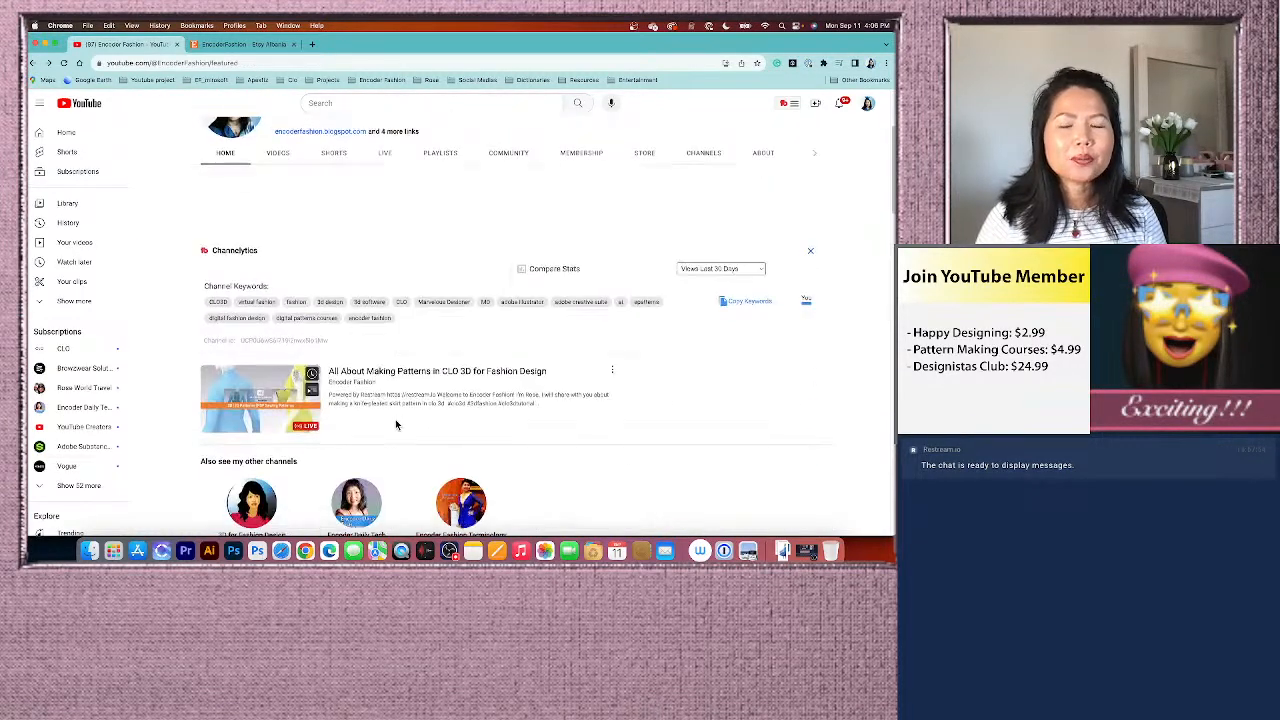
pyautogui.scroll(-5, 396, 424)
pyautogui.scroll(-5, 397, 425)
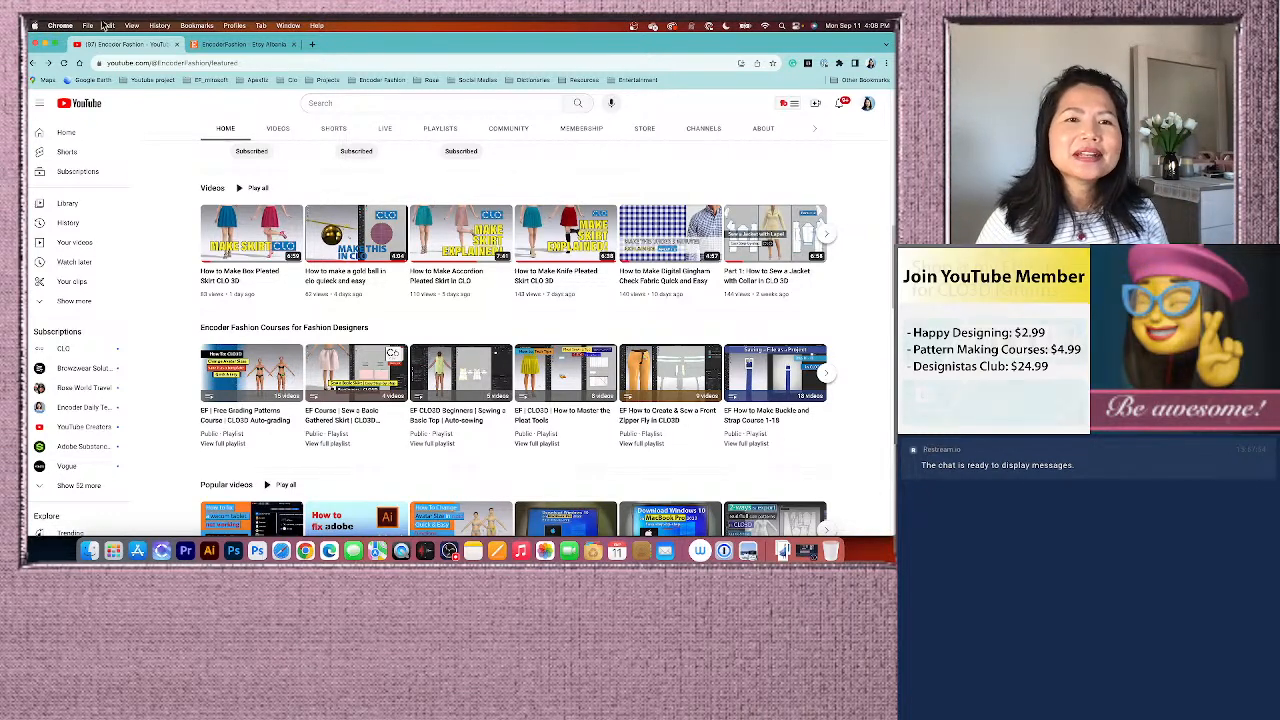
# Step: Switch to the EncoderFashion Etsy shop and browse its featured fabrics and digital garment patterns
pyautogui.hotkey('ctrl', 'Tab')
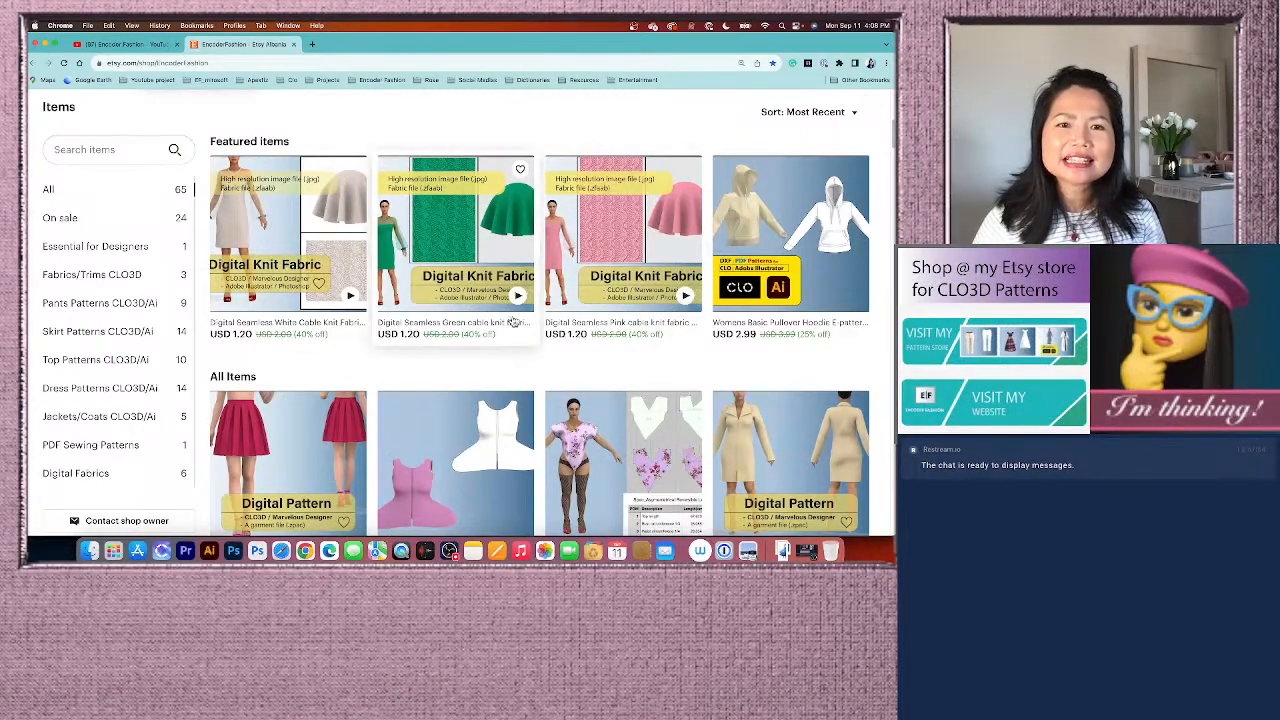
pyautogui.scroll(-3, 530, 300)
pyautogui.scroll(3, 512, 322)
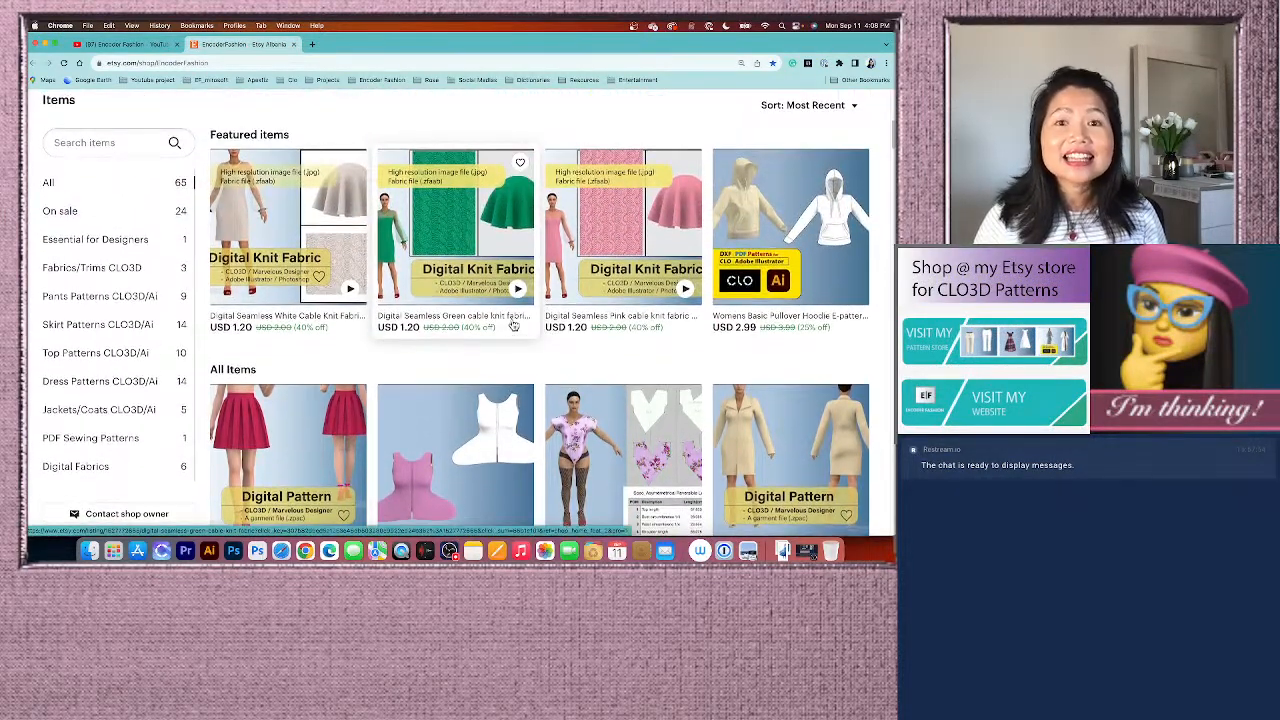
pyautogui.scroll(-1, 512, 325)
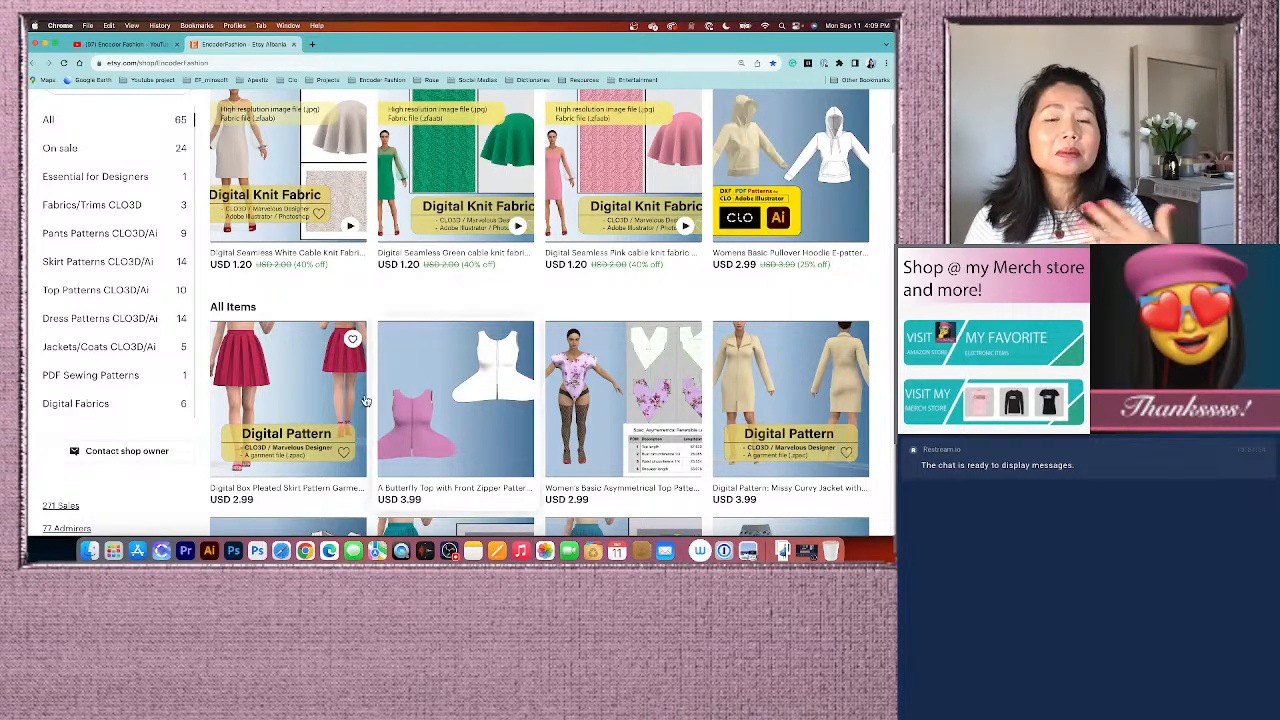
pyautogui.scroll(-2, 489, 366)
pyautogui.scroll(-1, 489, 366)
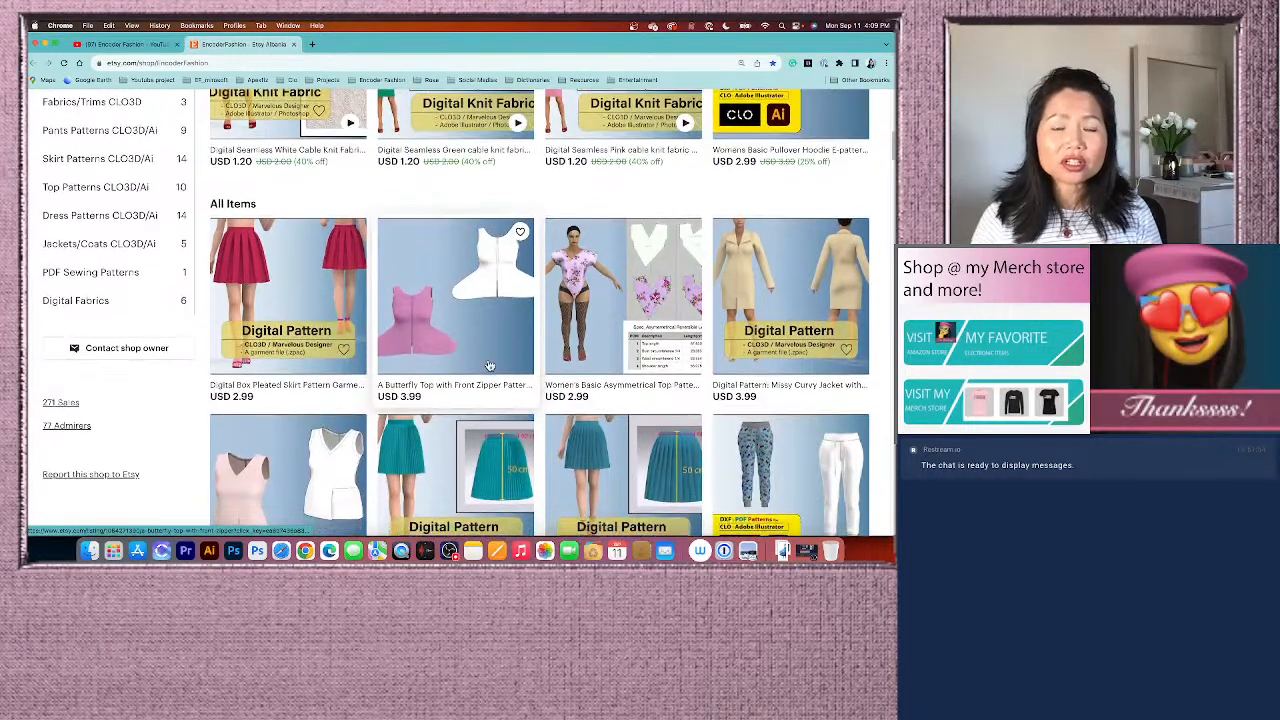
pyautogui.scroll(-2, 489, 366)
pyautogui.scroll(2, 489, 366)
pyautogui.scroll(4, 489, 366)
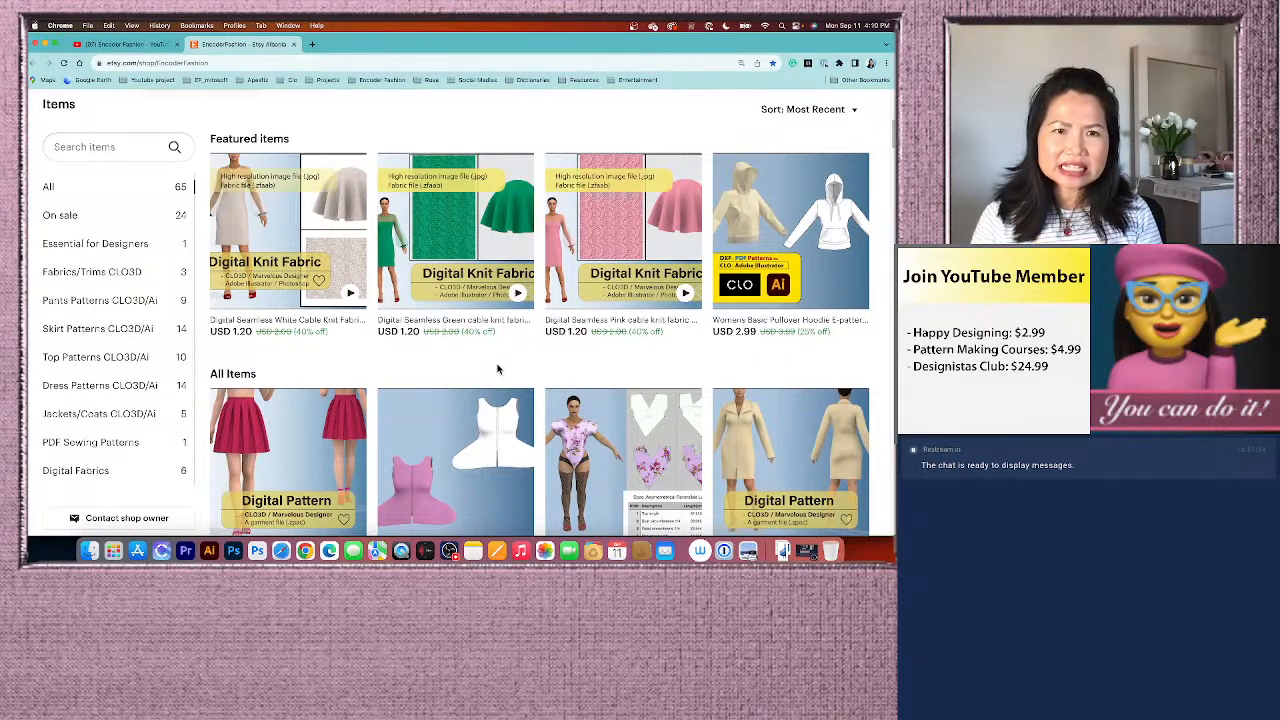
pyautogui.scroll(3, 500, 368)
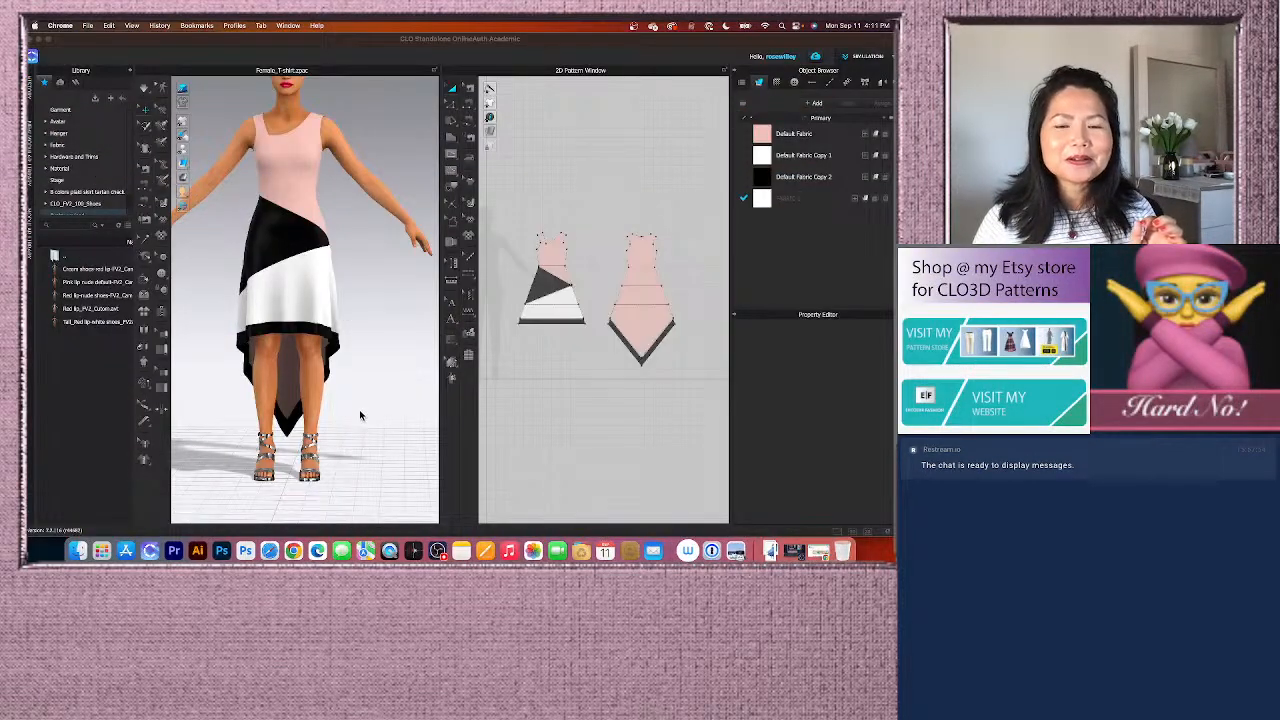
# Step: Switch to CLO and examine the high-low dress on the avatar from an angle and from the front
pyautogui.moveTo(371, 412); pyautogui.dragTo(404, 419, button='right')
pyautogui.scroll(-2, 543, 374)
pyautogui.scroll(4, 560, 360)
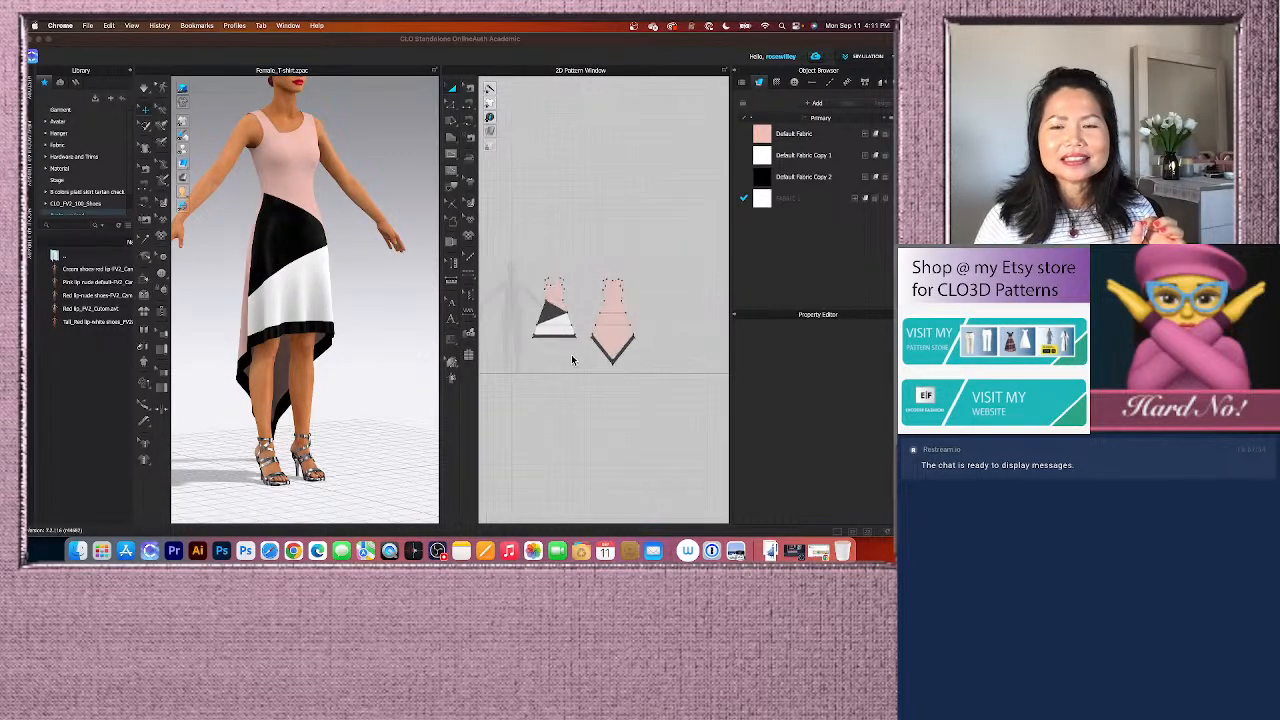
pyautogui.click(441, 379)
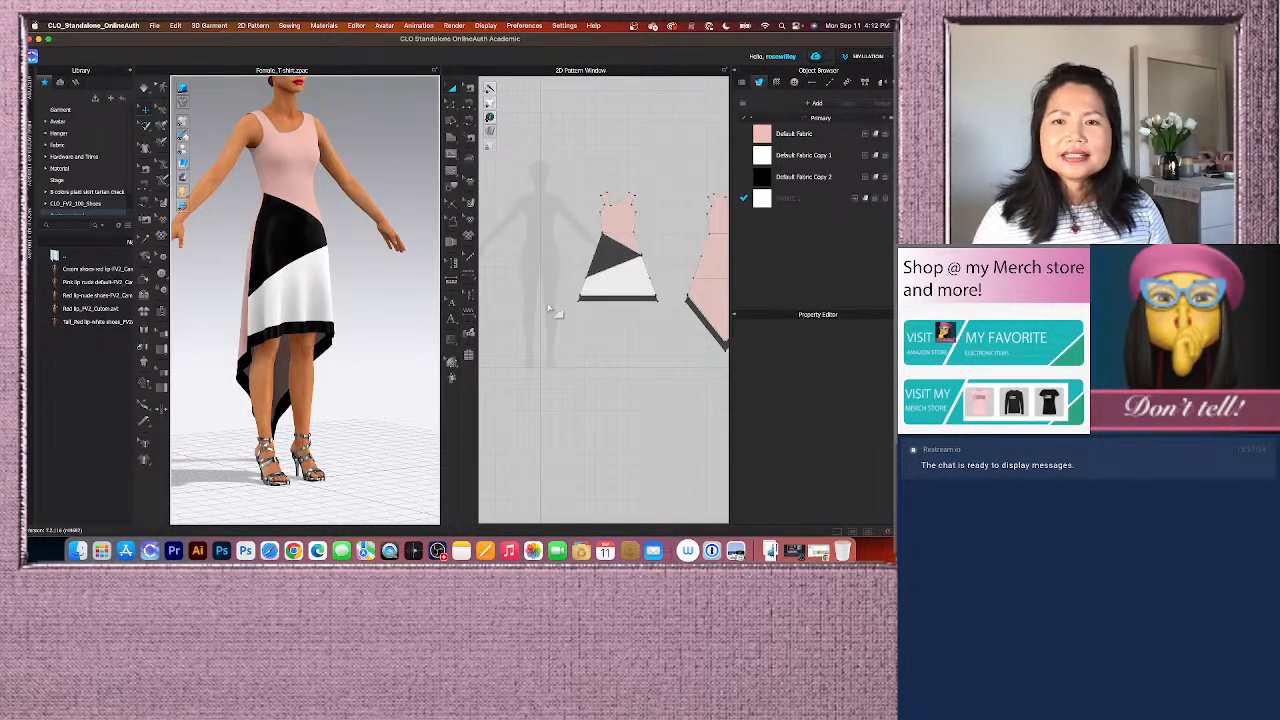
pyautogui.scroll(-3, 551, 314)
pyautogui.scroll(3, 346, 323)
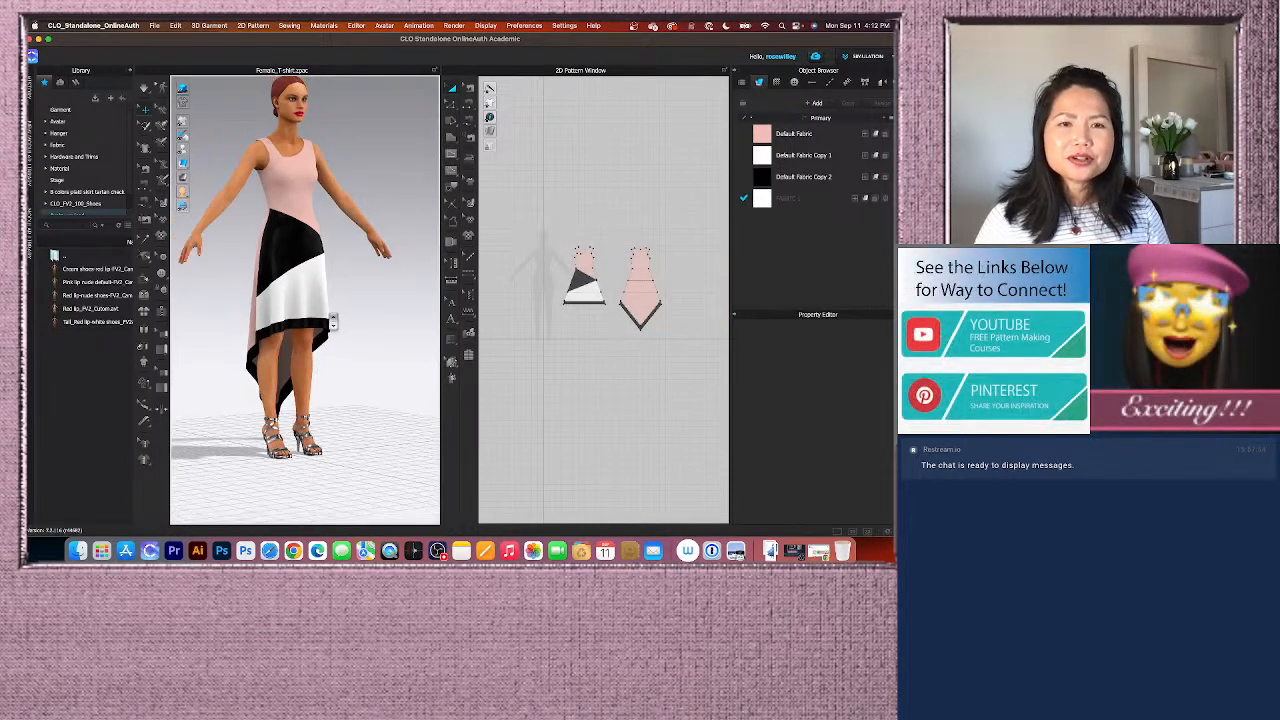
pyautogui.scroll(-2, 346, 323)
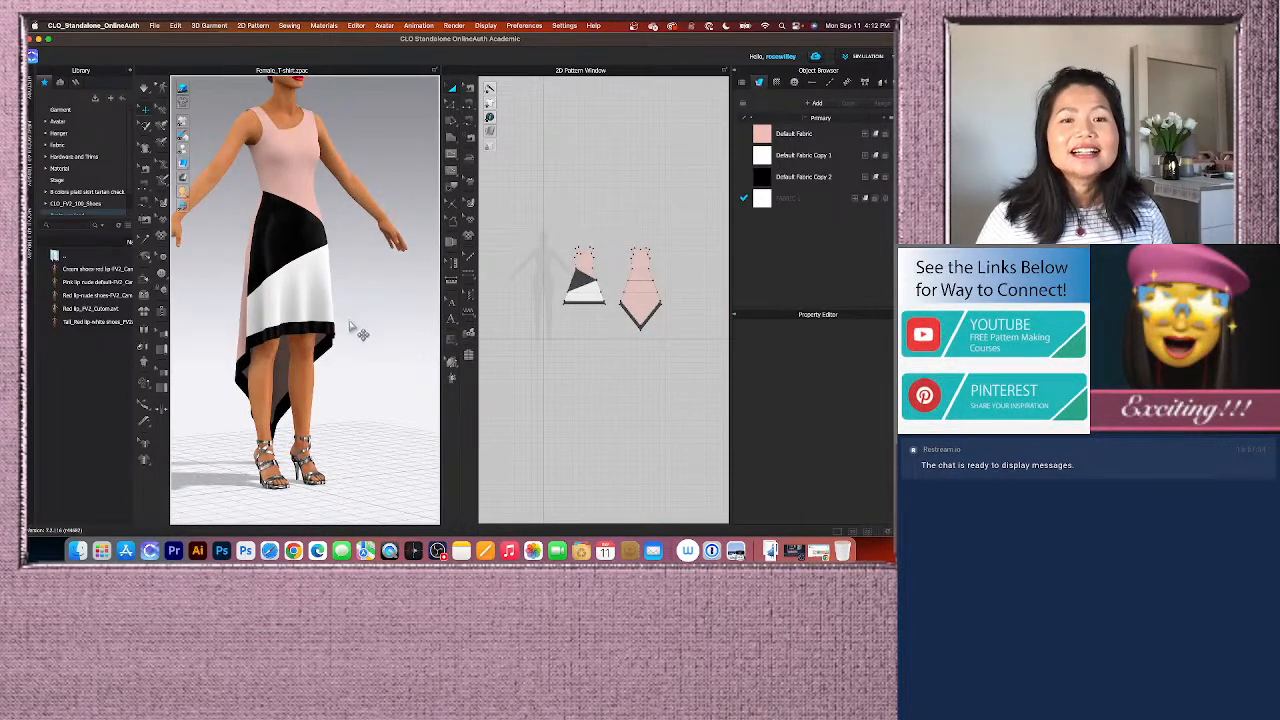
pyautogui.scroll(-2, 355, 328)
pyautogui.scroll(-2, 353, 328)
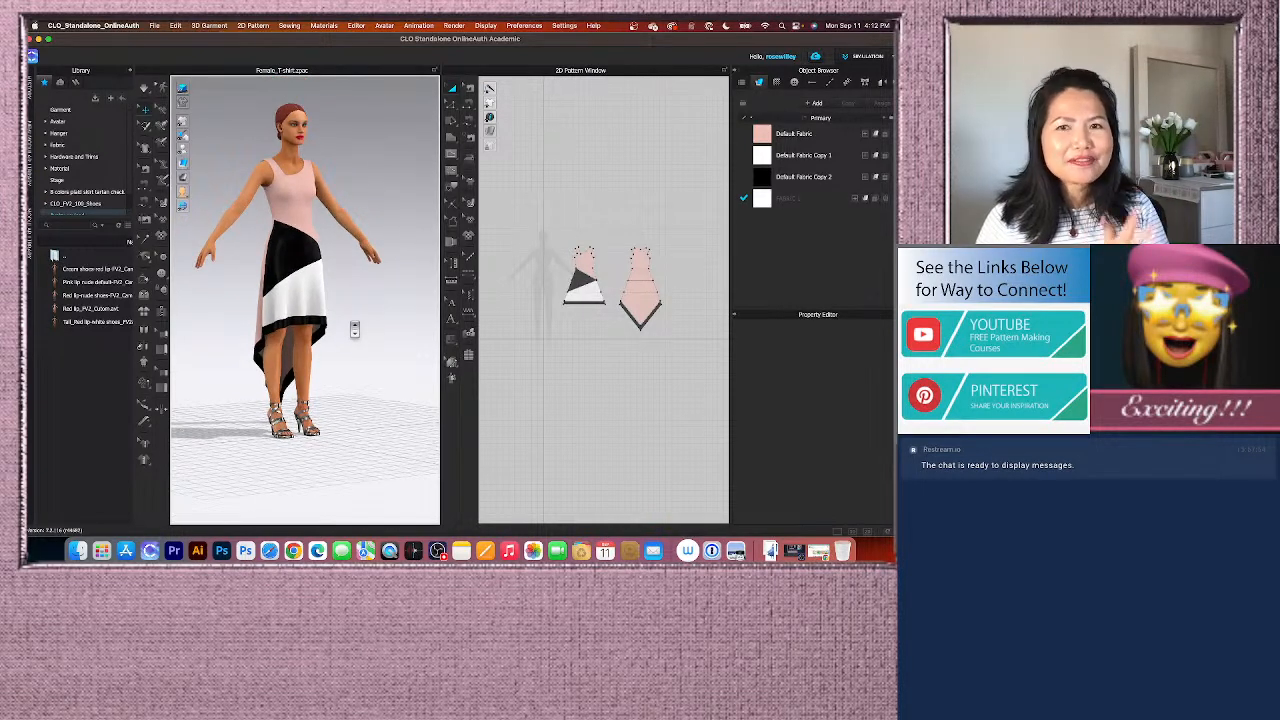
pyautogui.scroll(2, 354, 329)
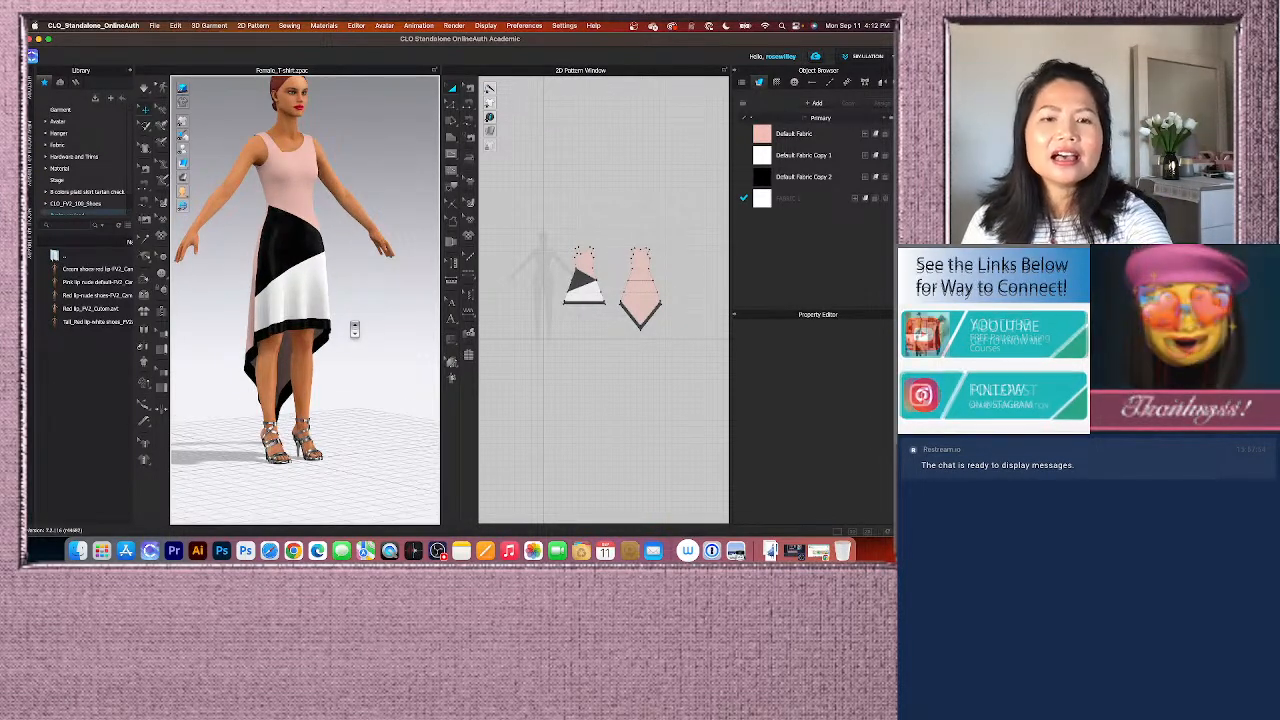
pyautogui.press('2')
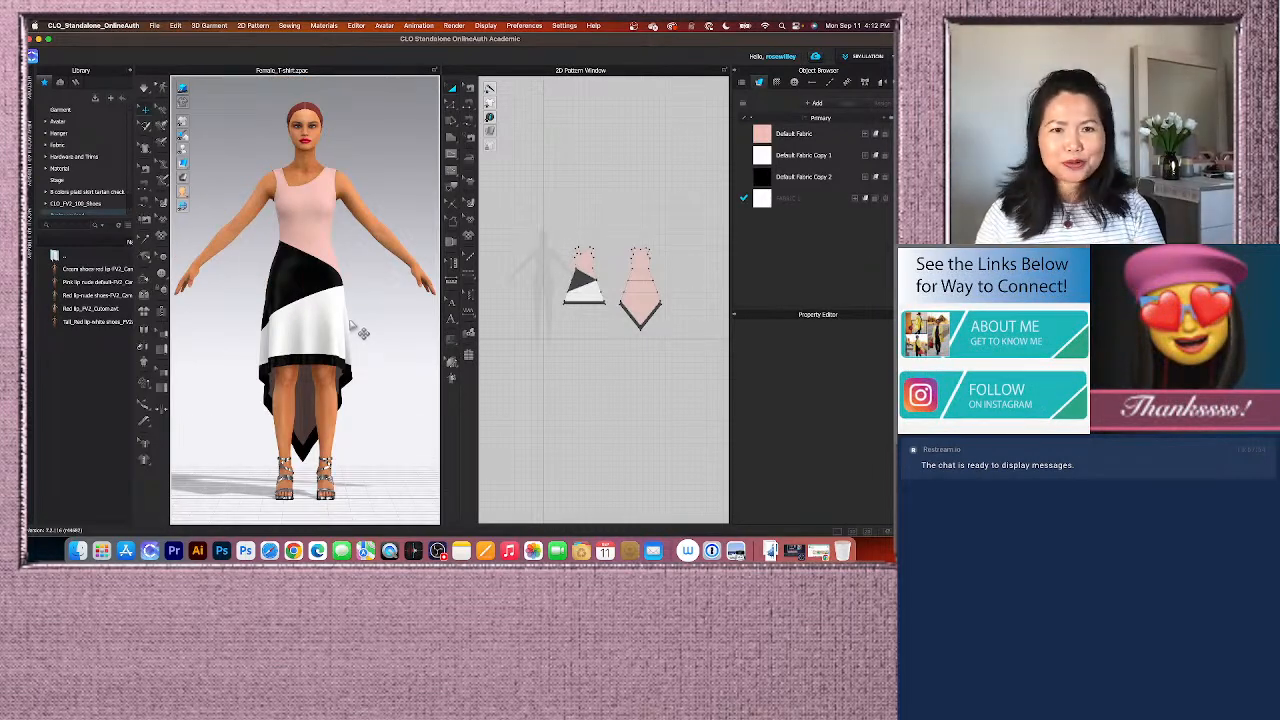
pyautogui.scroll(-1, 354, 328)
pyautogui.scroll(2, 354, 328)
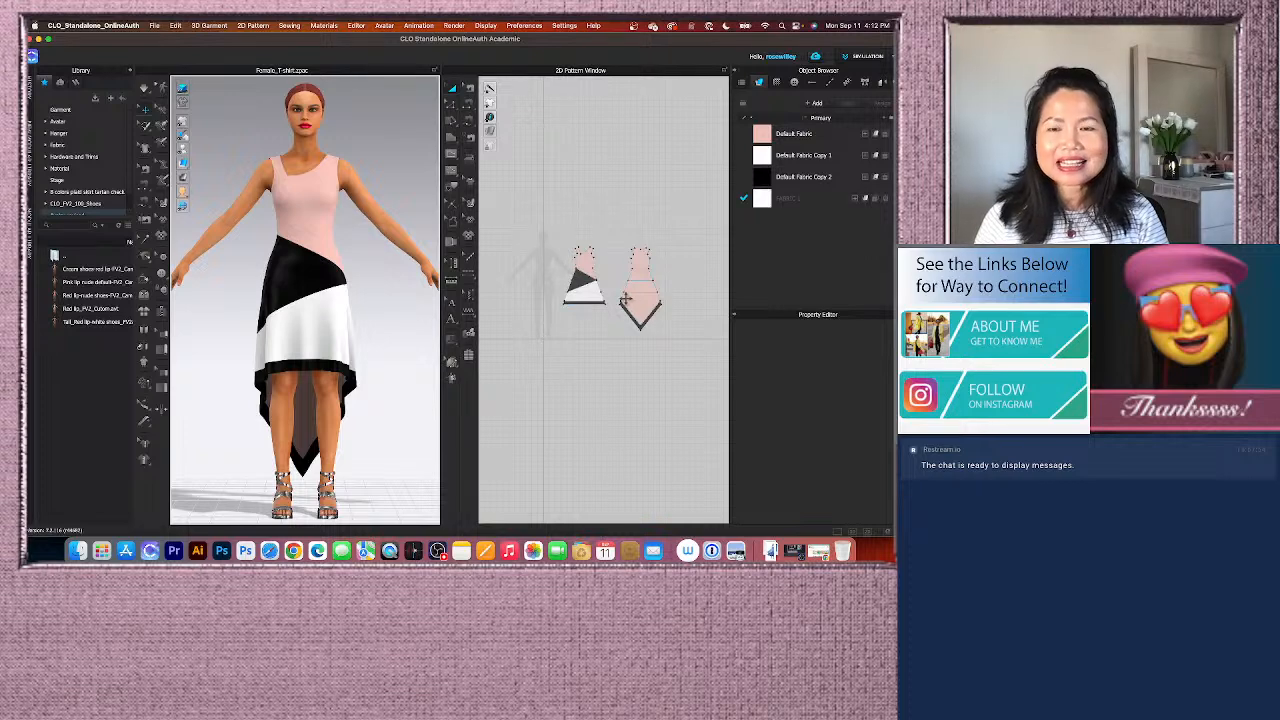
# Step: Examine the front pattern piece's pink, black and white colour blocks up close beside the draped dress
pyautogui.scroll(2, 520, 324)
pyautogui.scroll(2, 520, 320)
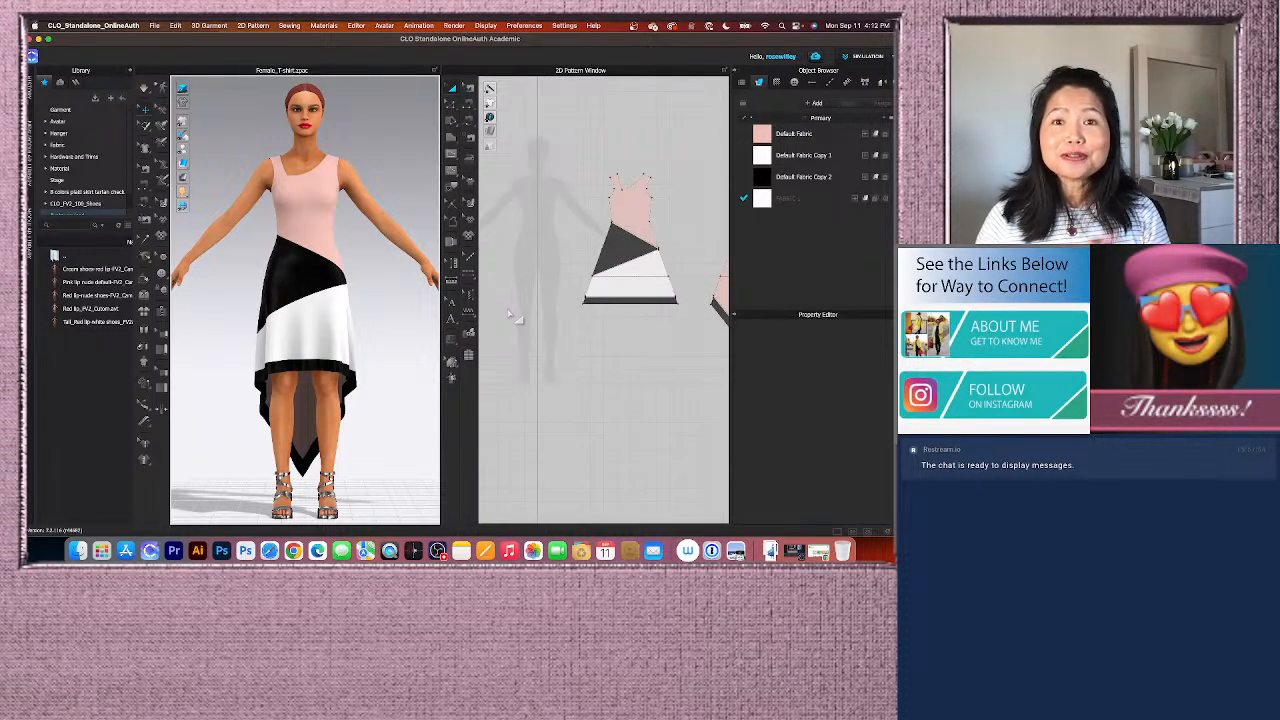
pyautogui.scroll(2, 533, 291)
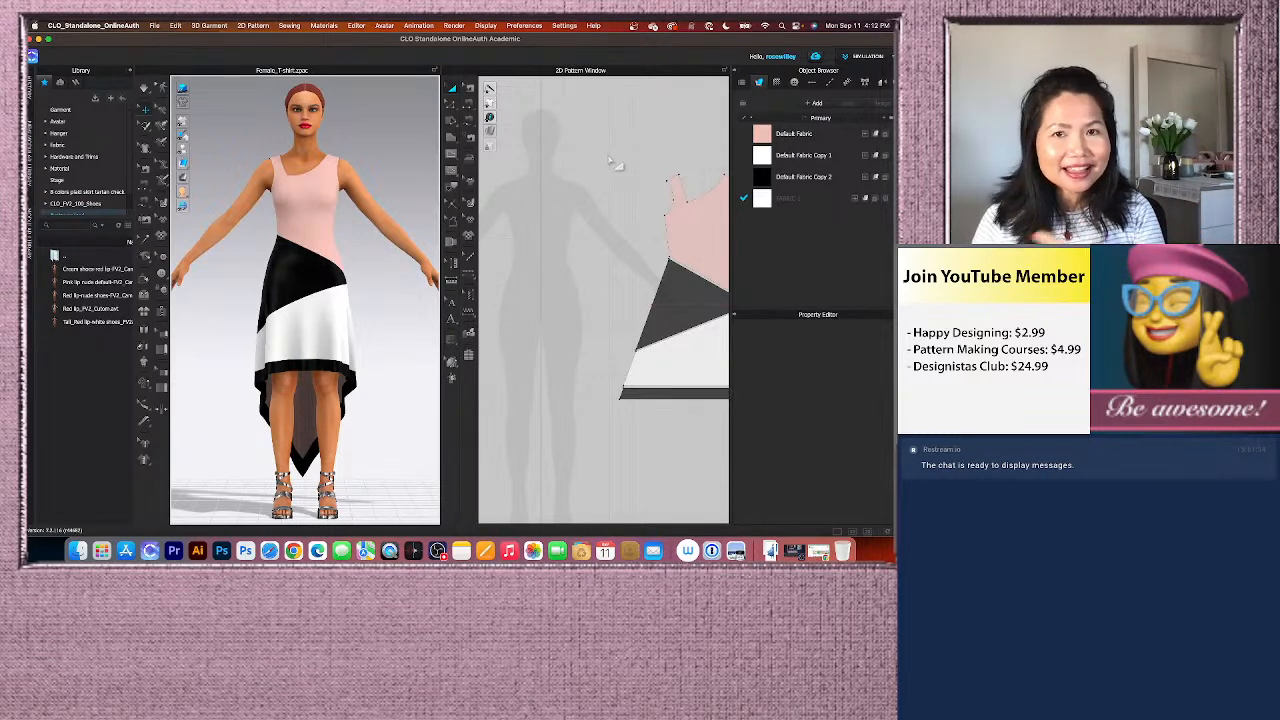
pyautogui.scroll(-3, 562, 252)
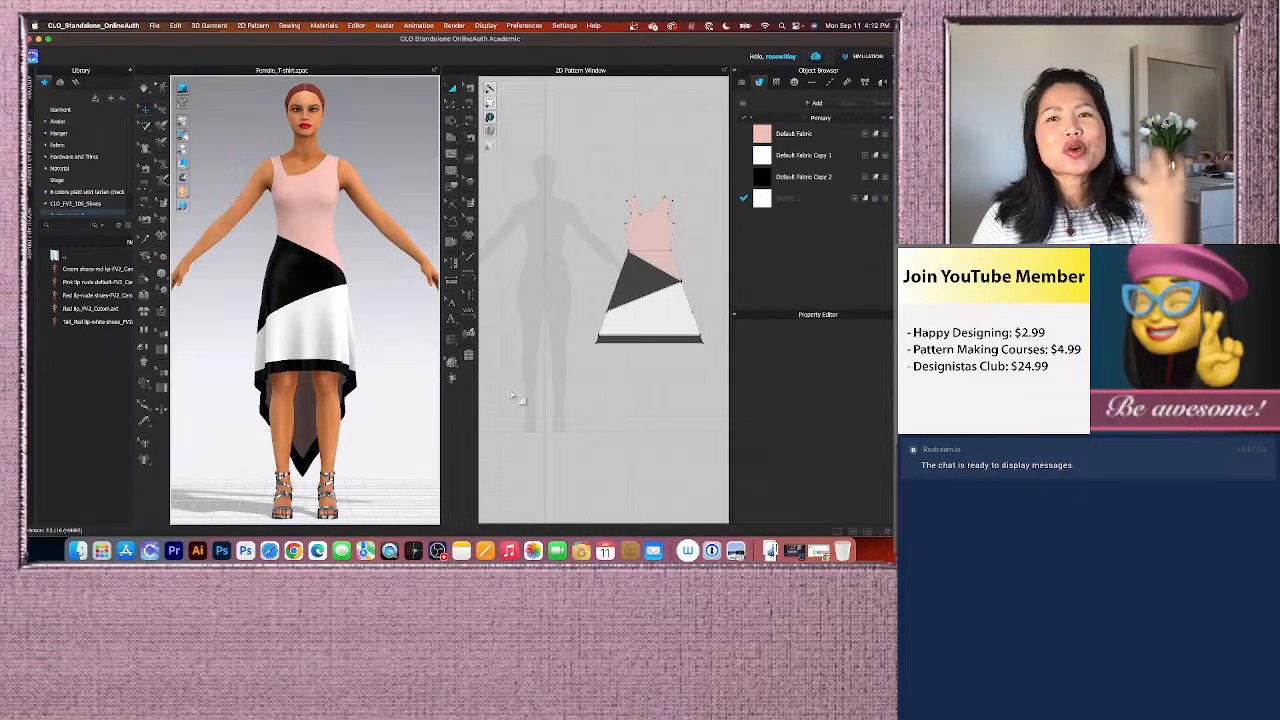
pyautogui.scroll(-2, 337, 323)
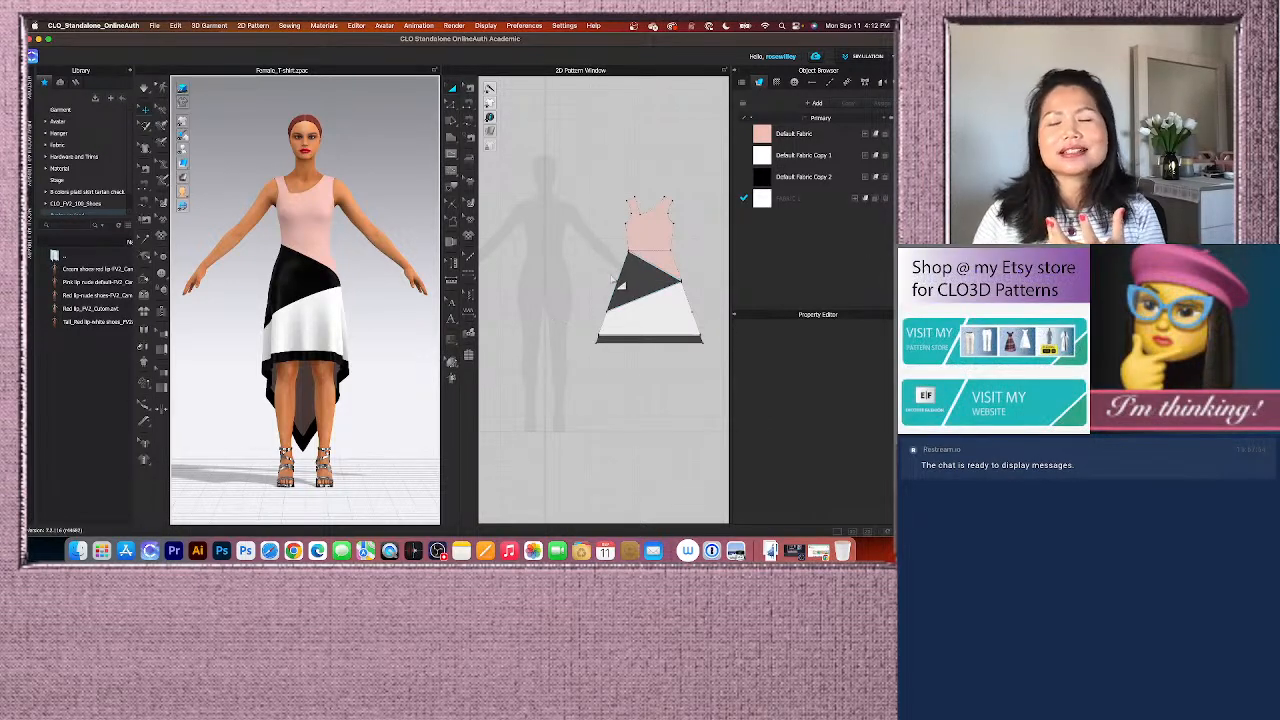
pyautogui.scroll(-2, 586, 286)
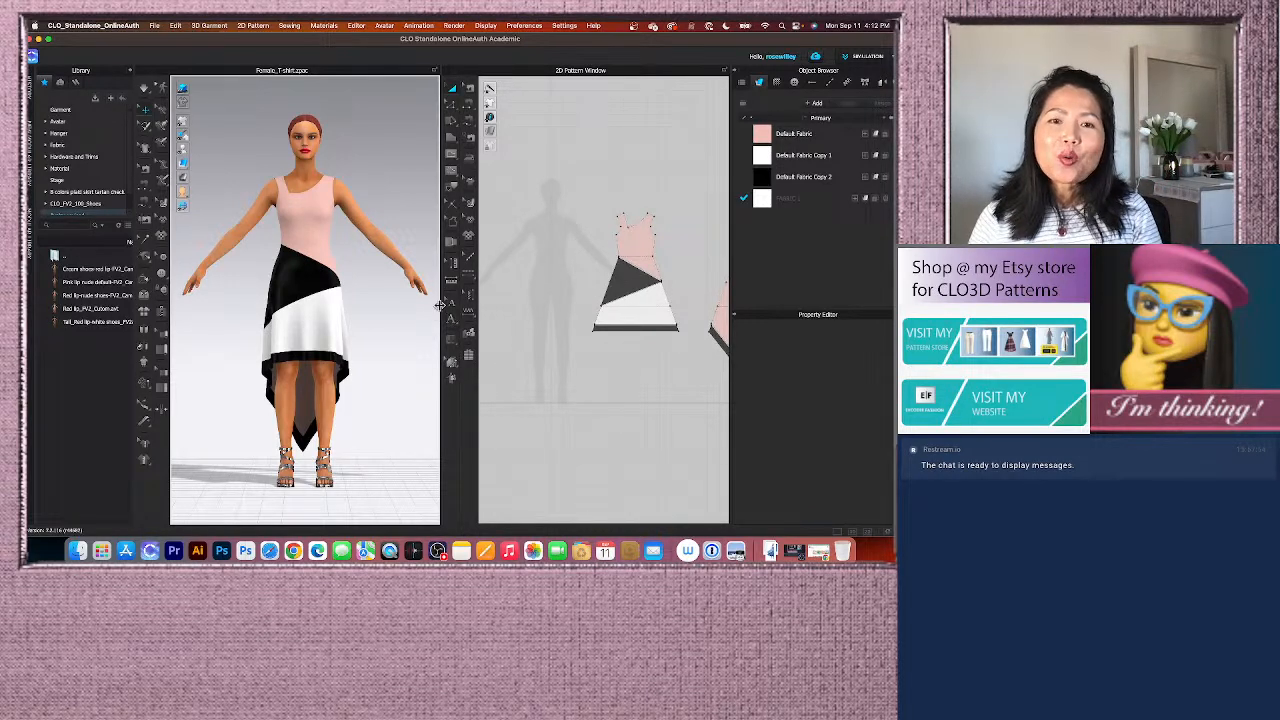
# Step: Widen the 2D Pattern Window and compare the front pattern piece with the pointed back piece
pyautogui.moveTo(432, 316); pyautogui.dragTo(383, 309)
pyautogui.scroll(-2, 500, 290)
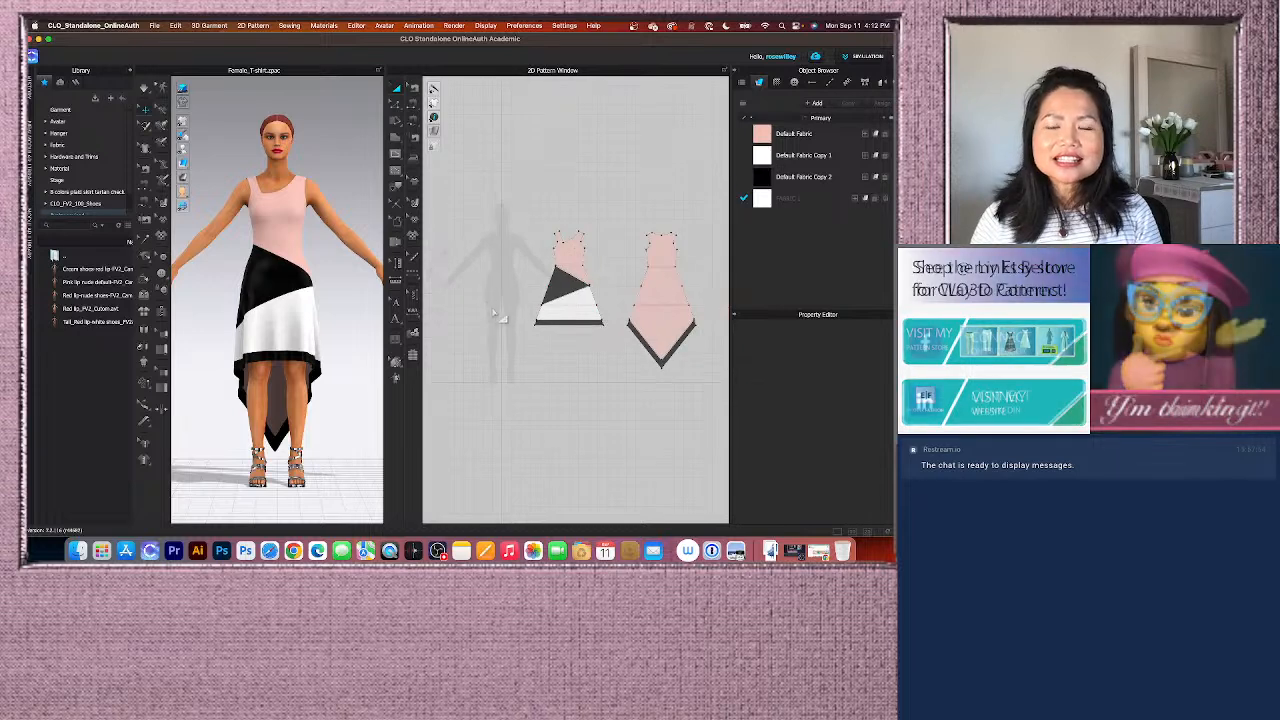
pyautogui.scroll(3, 505, 297)
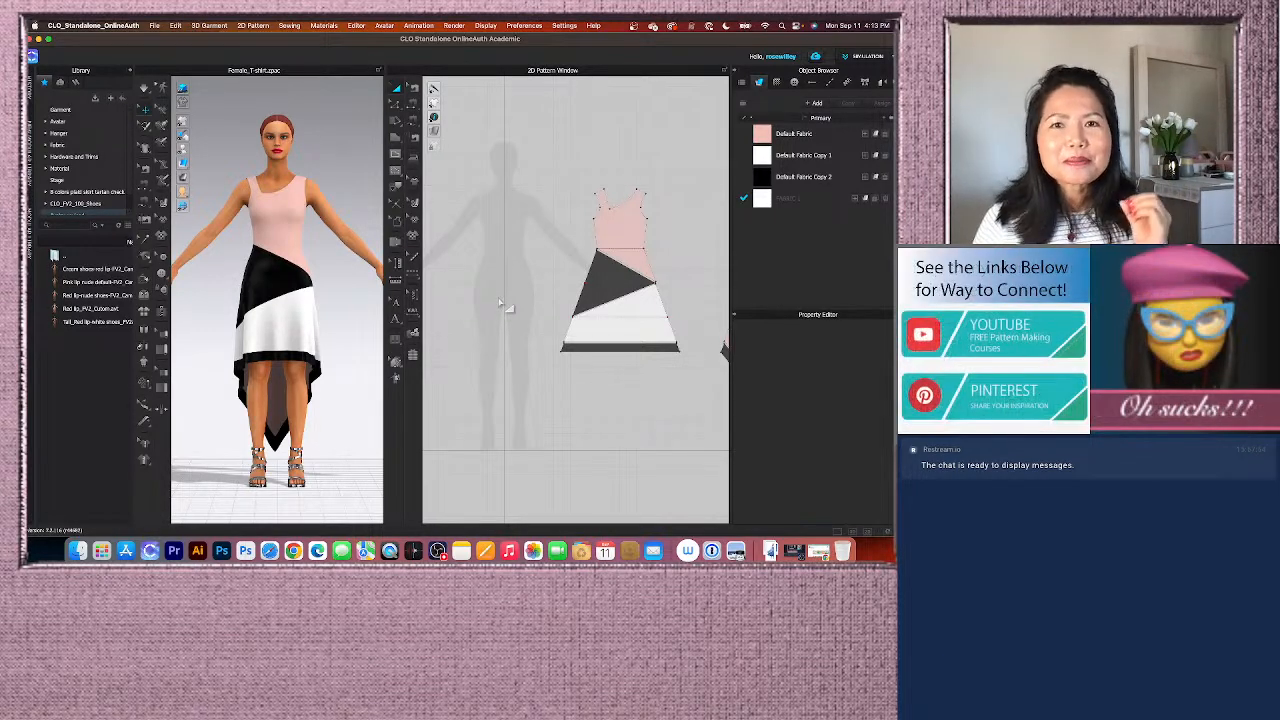
pyautogui.scroll(-5, 503, 303)
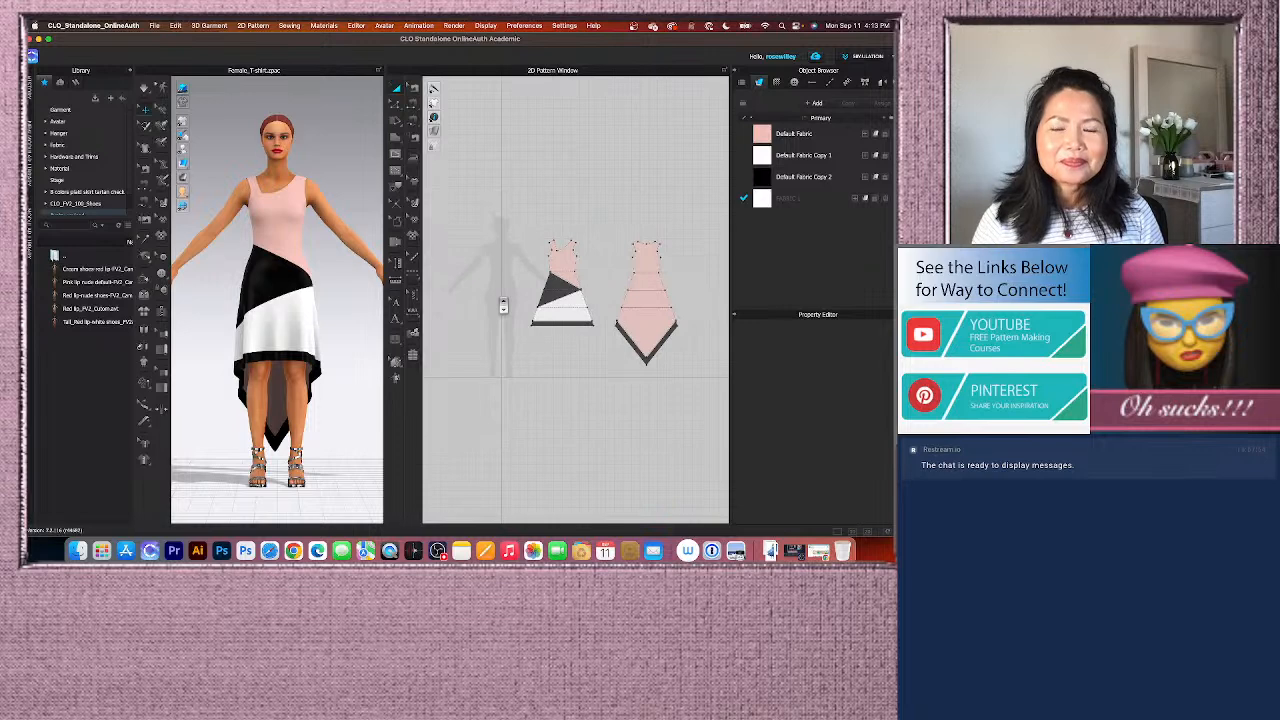
pyautogui.scroll(3, 526, 373)
pyautogui.scroll(2, 488, 219)
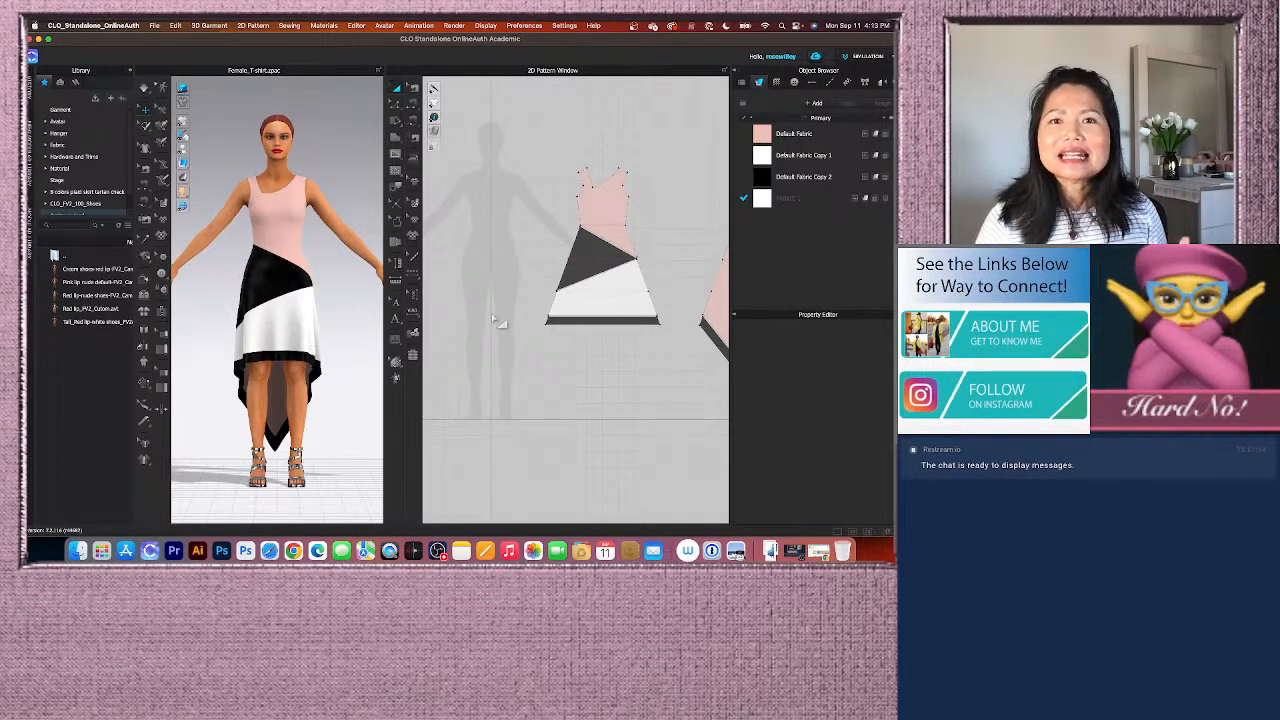
pyautogui.scroll(-1, 492, 318)
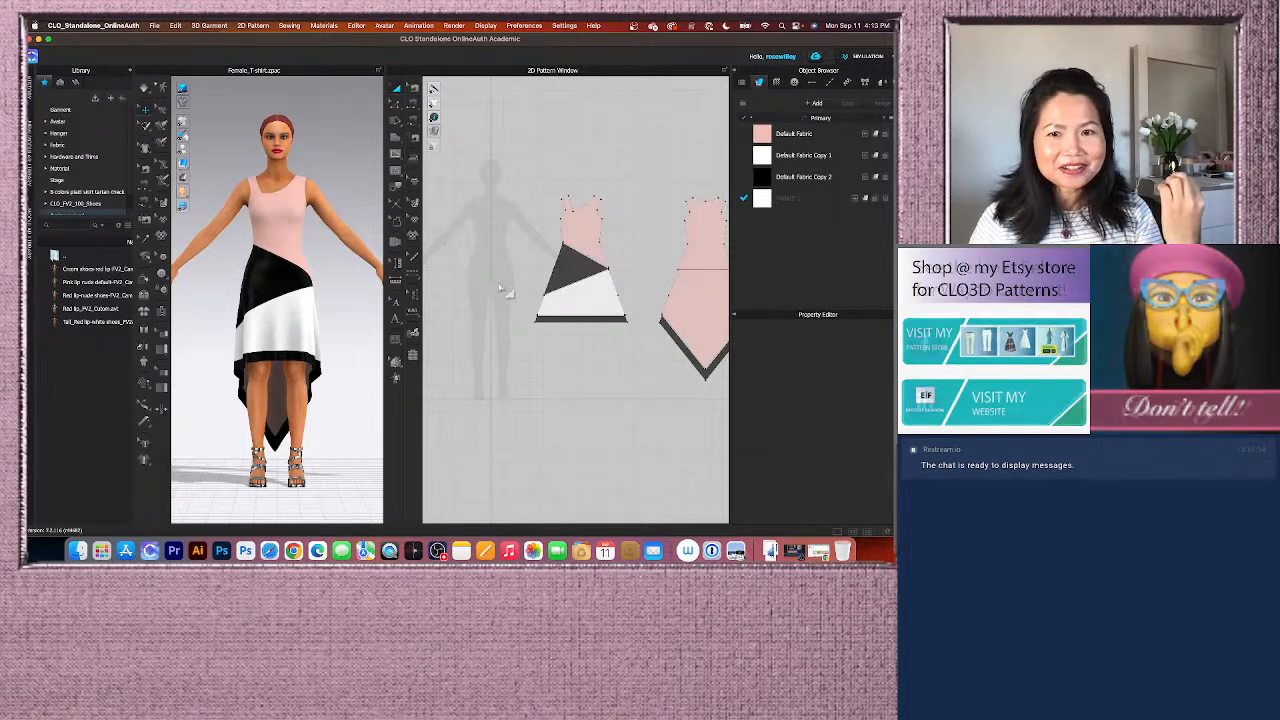
pyautogui.scroll(3, 505, 296)
pyautogui.scroll(-4, 511, 223)
pyautogui.scroll(3, 500, 244)
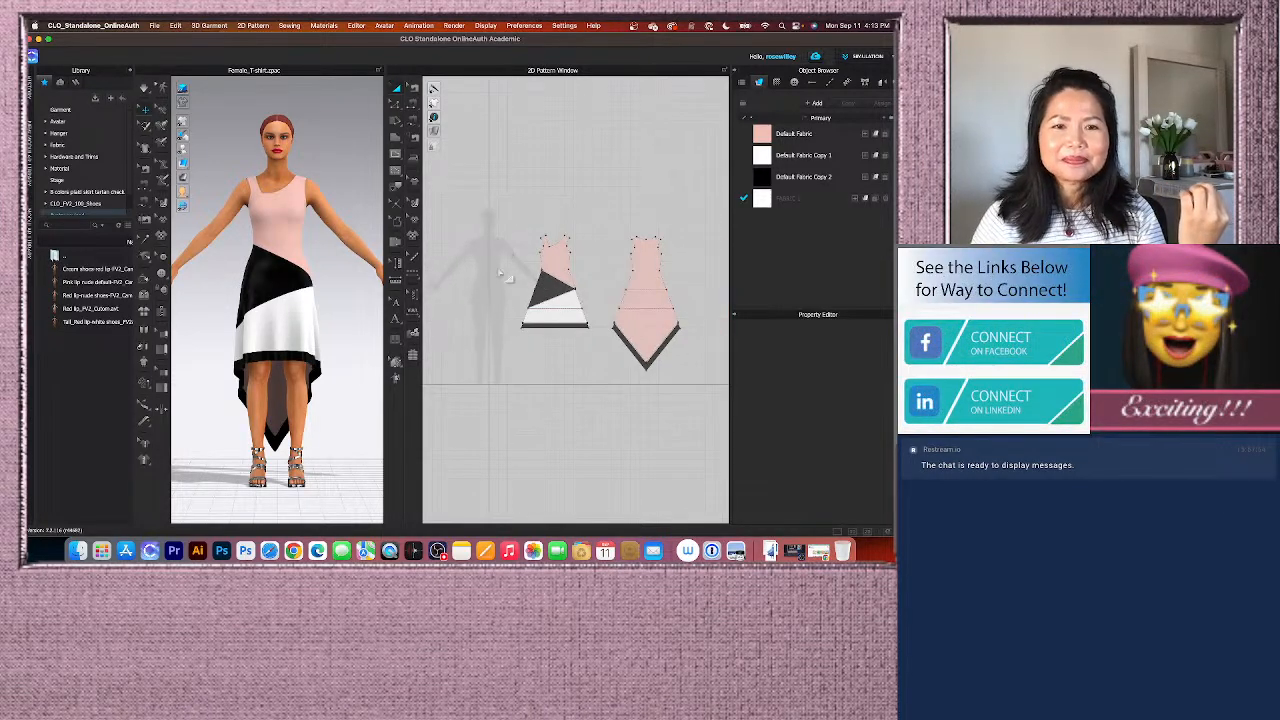
# Step: Start a new project without saving the current dress file
pyautogui.click(155, 26)
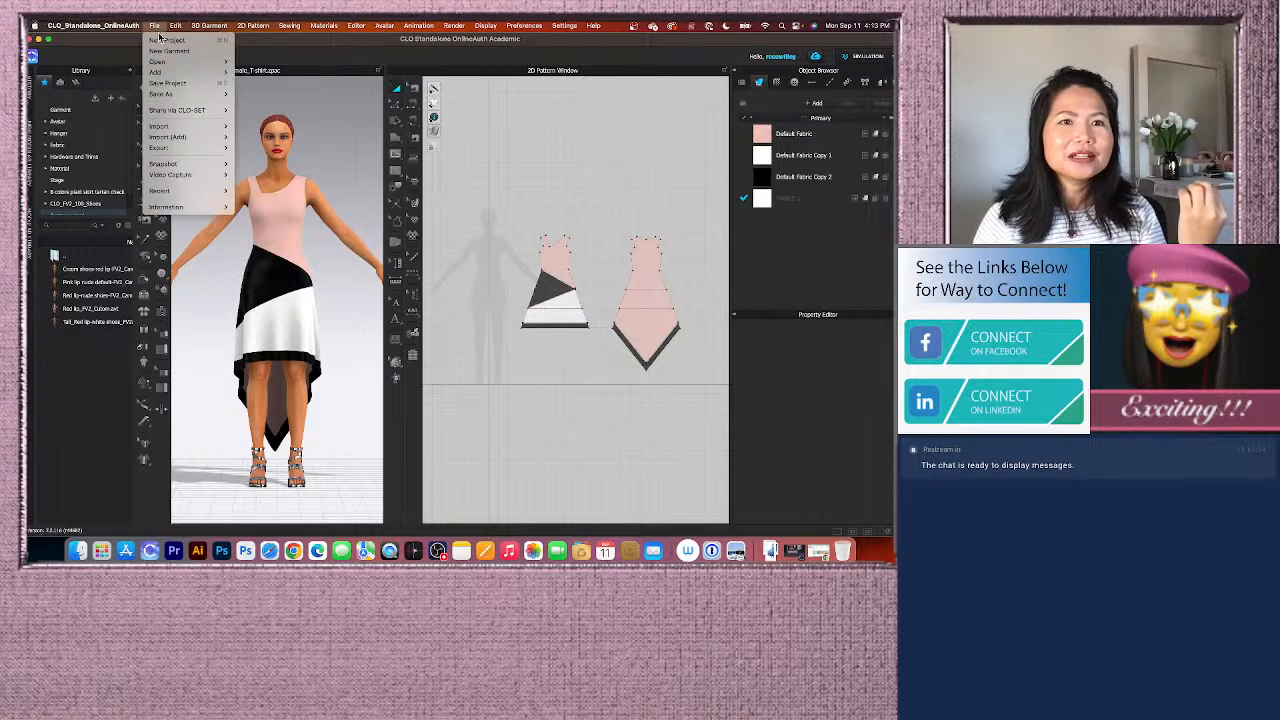
pyautogui.click(166, 40)
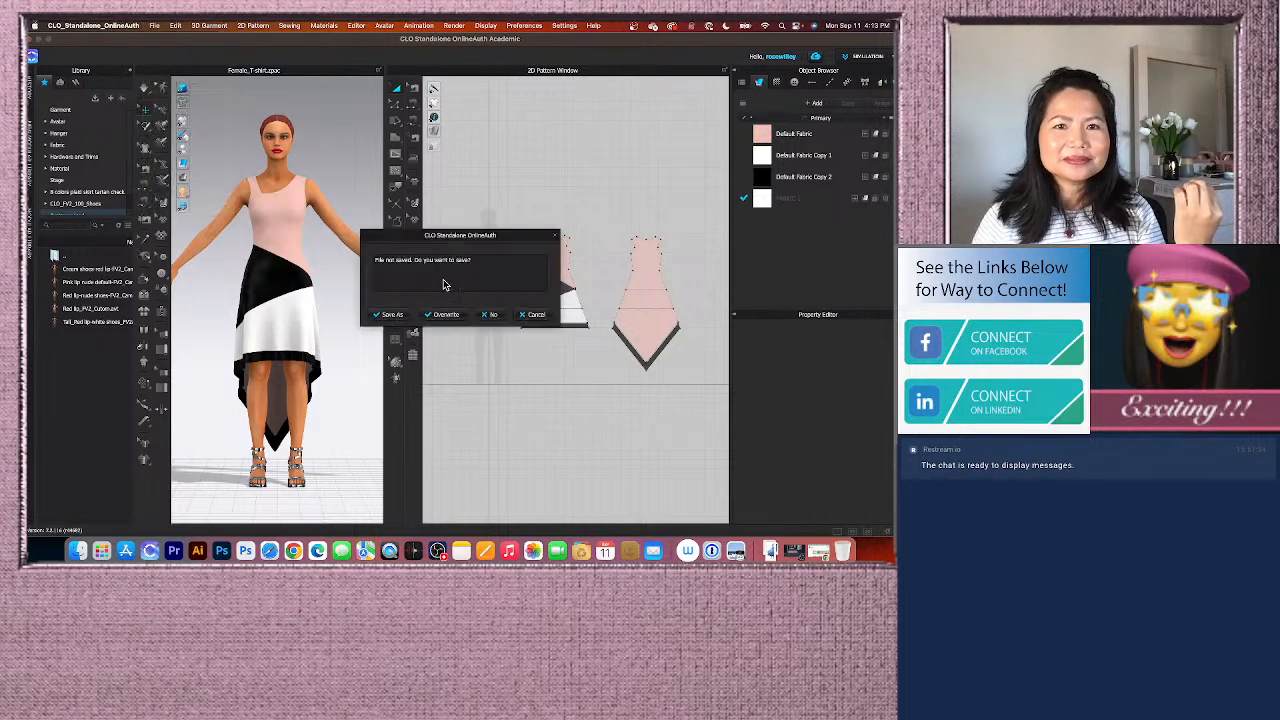
pyautogui.click(491, 315)
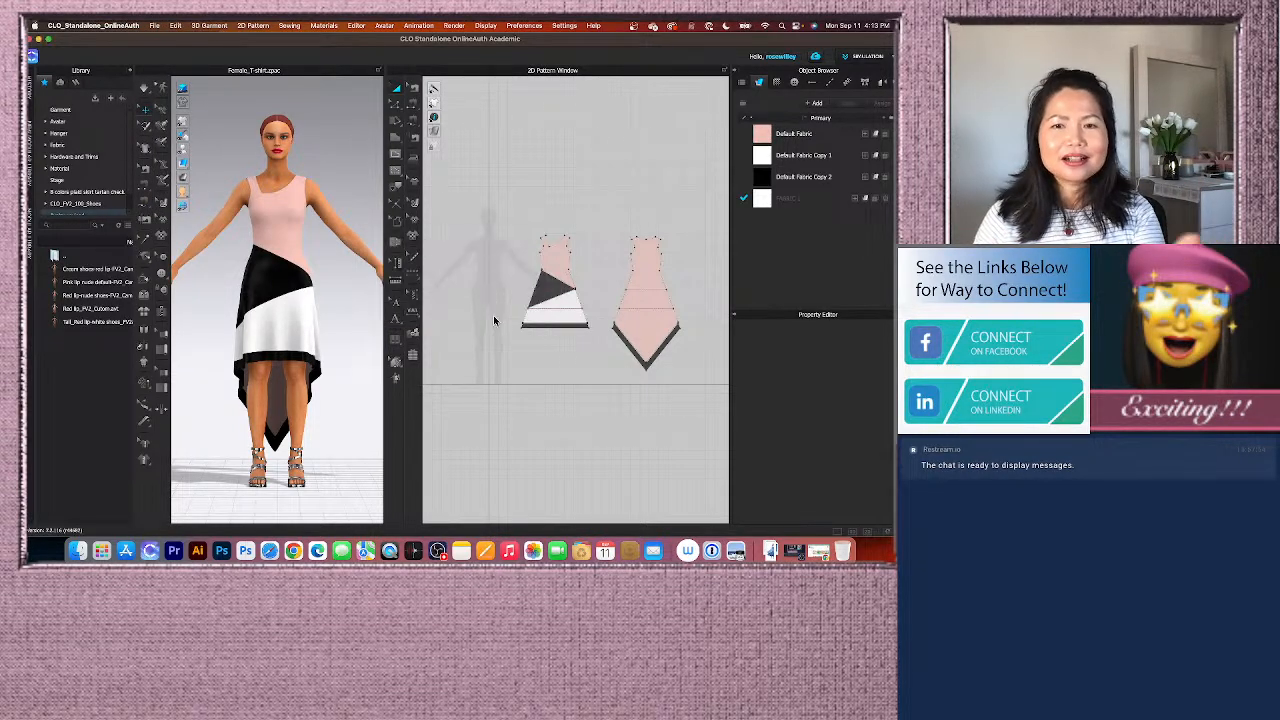
pyautogui.scroll(-3, 580, 300)
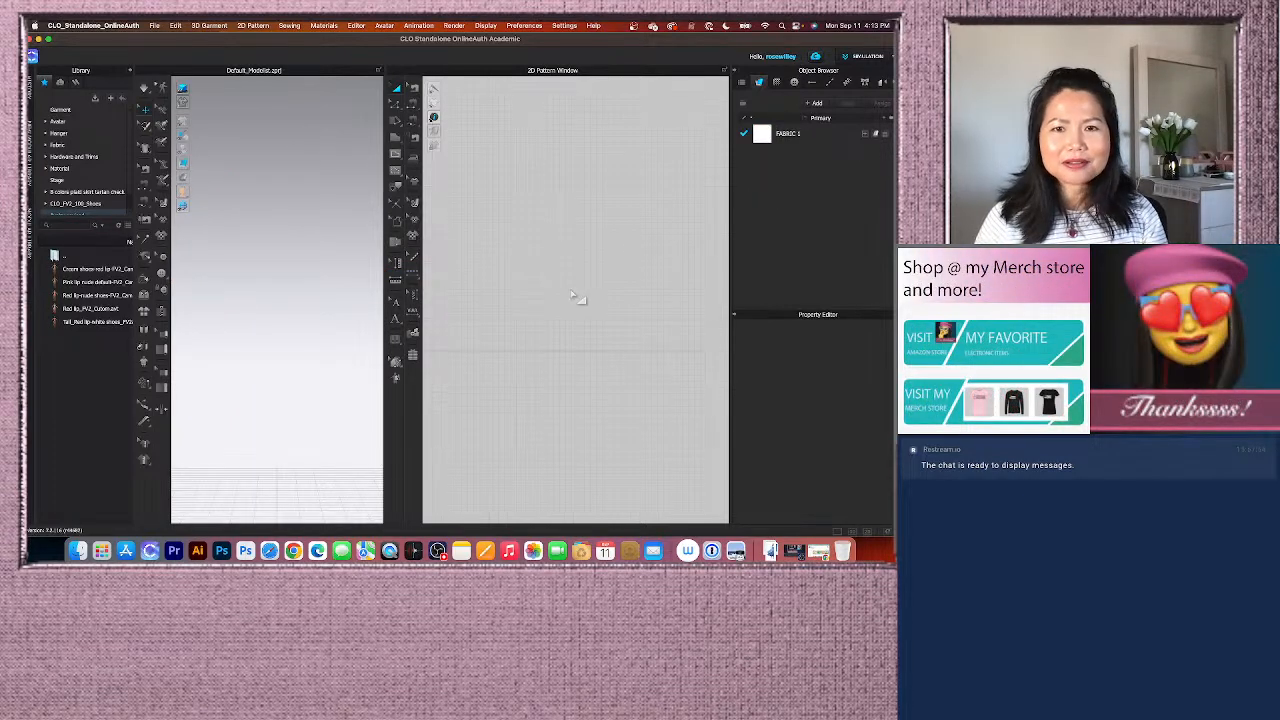
# Step: Load the Tall_Red lip-white shoes avatar from the Library into the empty project and widen the 3D window
pyautogui.scroll(-3, 314, 364)
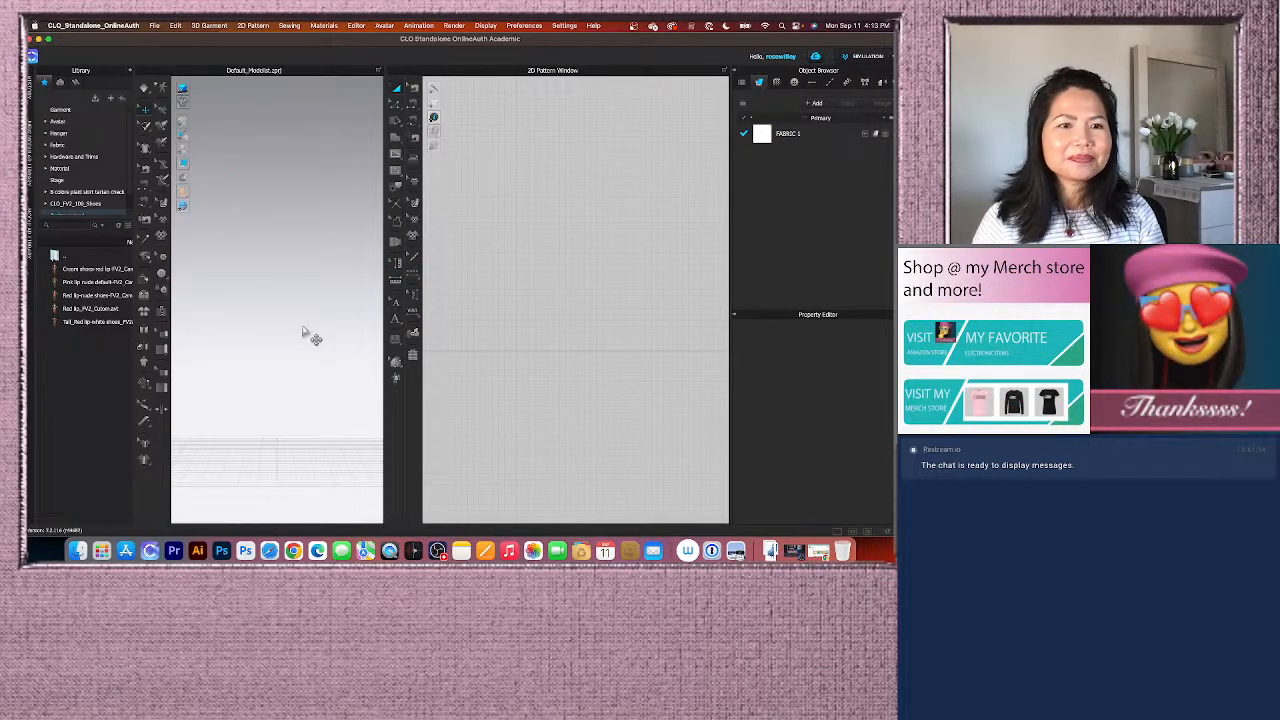
pyautogui.doubleClick(75, 322)
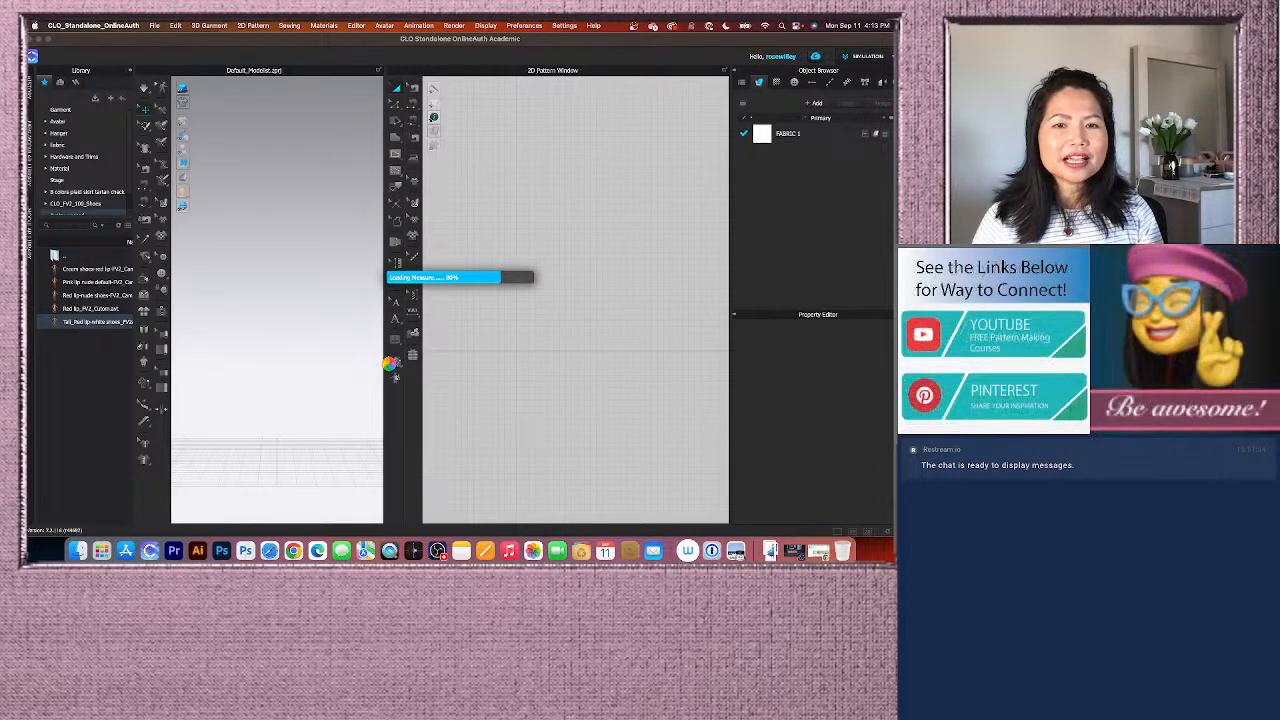
pyautogui.scroll(2, 297, 360)
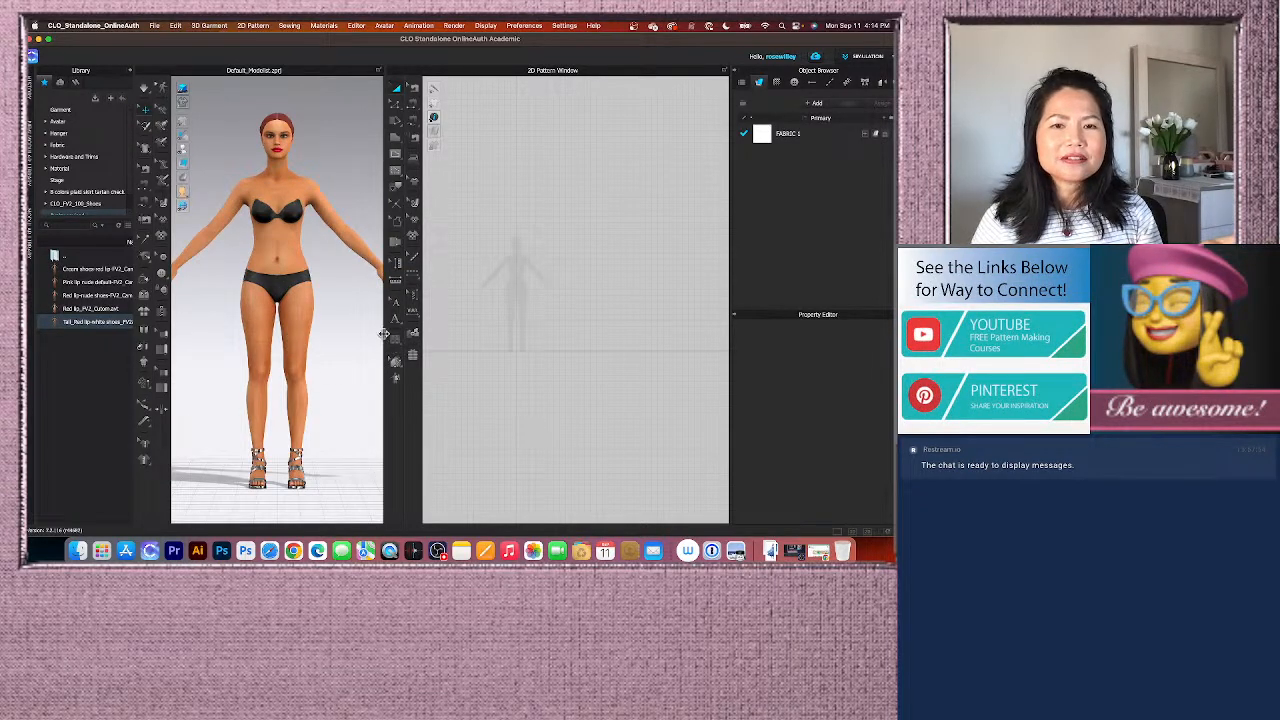
pyautogui.moveTo(387, 336); pyautogui.dragTo(458, 330)
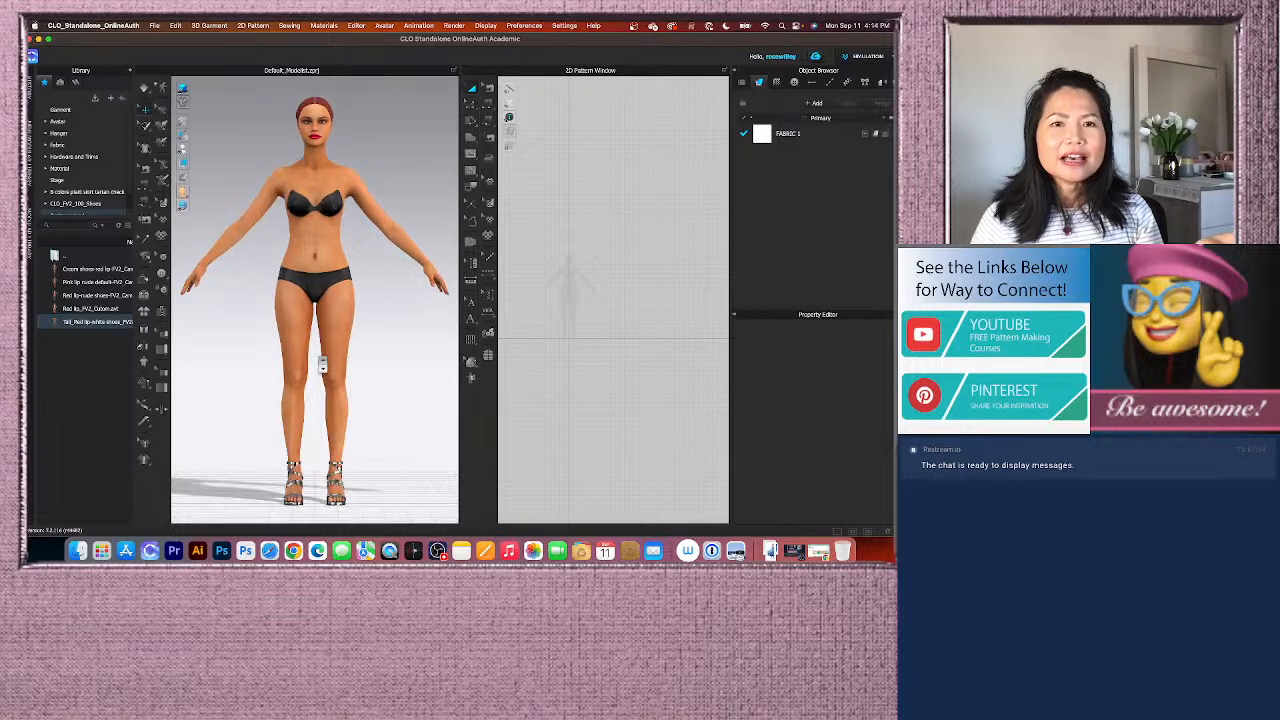
pyautogui.scroll(-1, 339, 364)
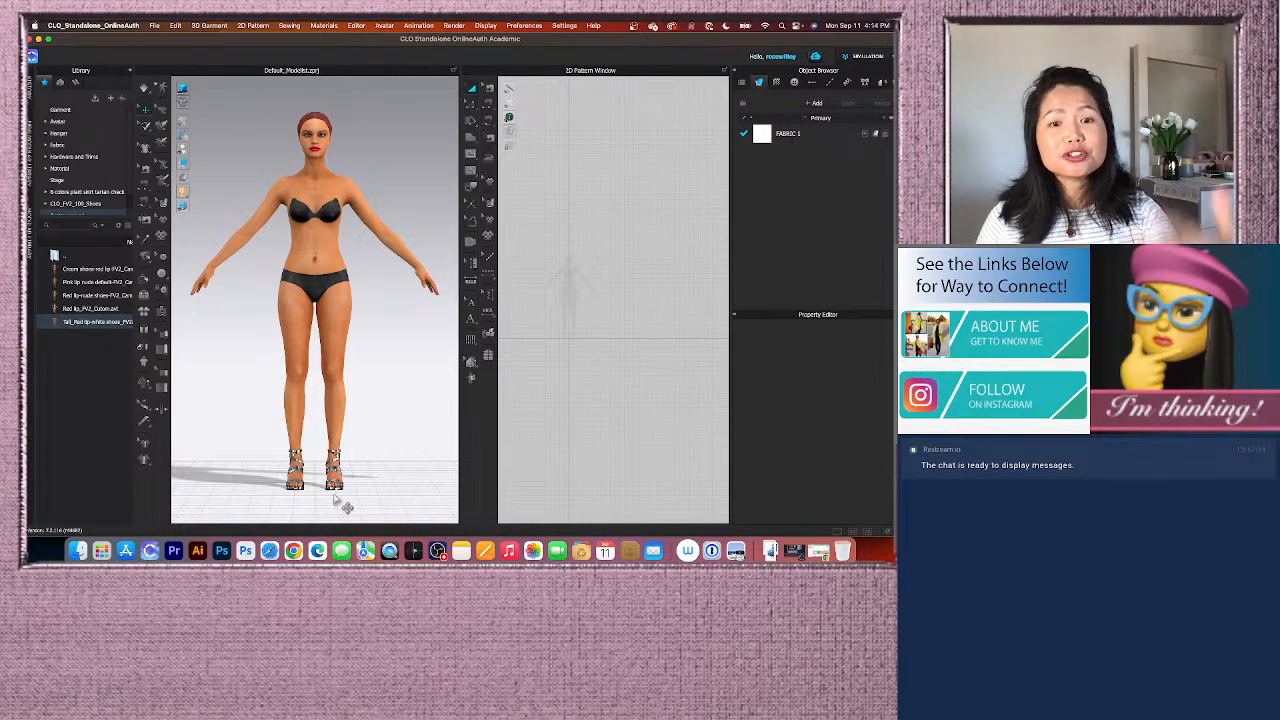
# Step: Examine the avatar's upper body up close from the front and side, ending on the full front view
pyautogui.scroll(3, 321, 169)
pyautogui.moveTo(363, 200); pyautogui.dragTo(363, 384, button='middle')
pyautogui.scroll(1, 335, 265)
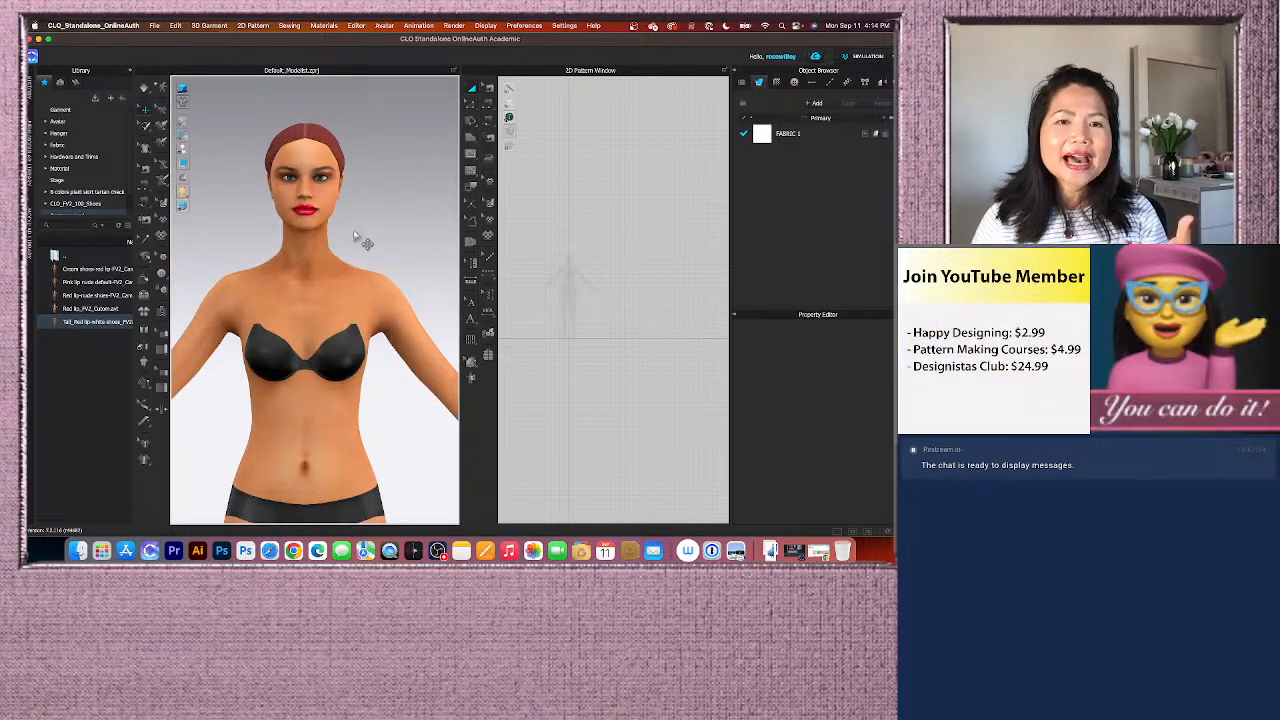
pyautogui.moveTo(363, 243); pyautogui.dragTo(315, 250, button='right')
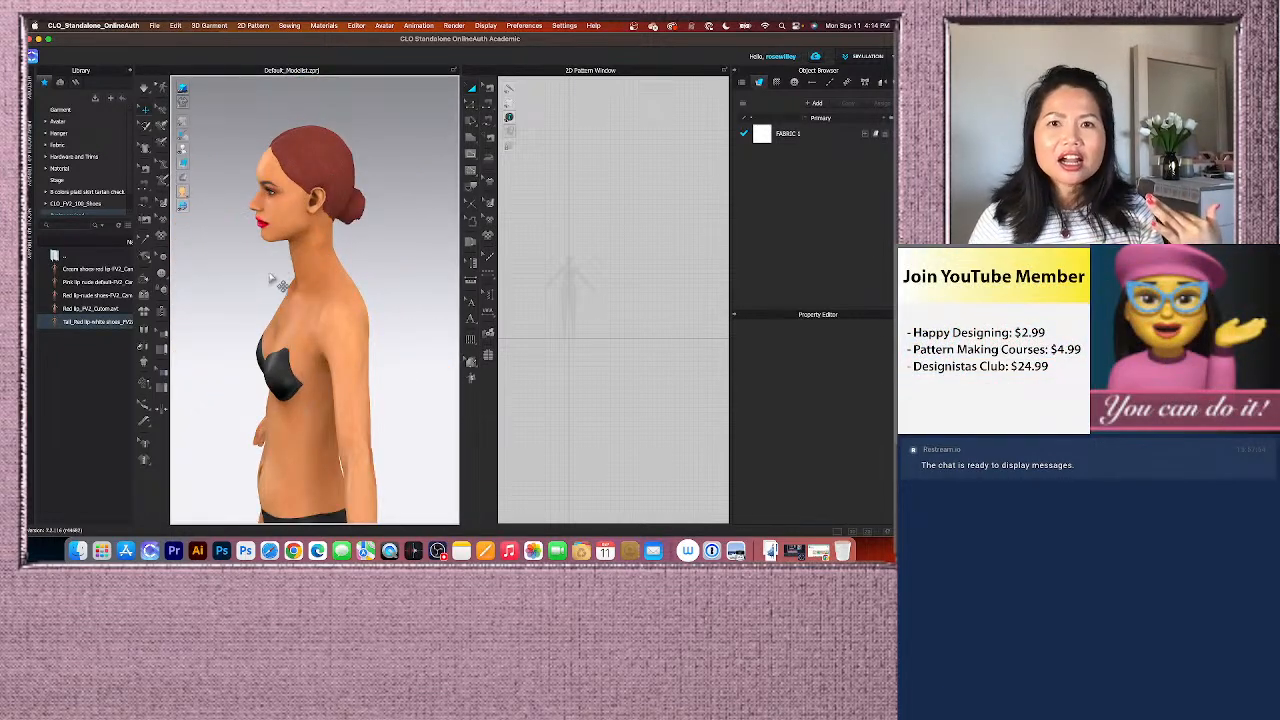
pyautogui.scroll(1, 272, 280)
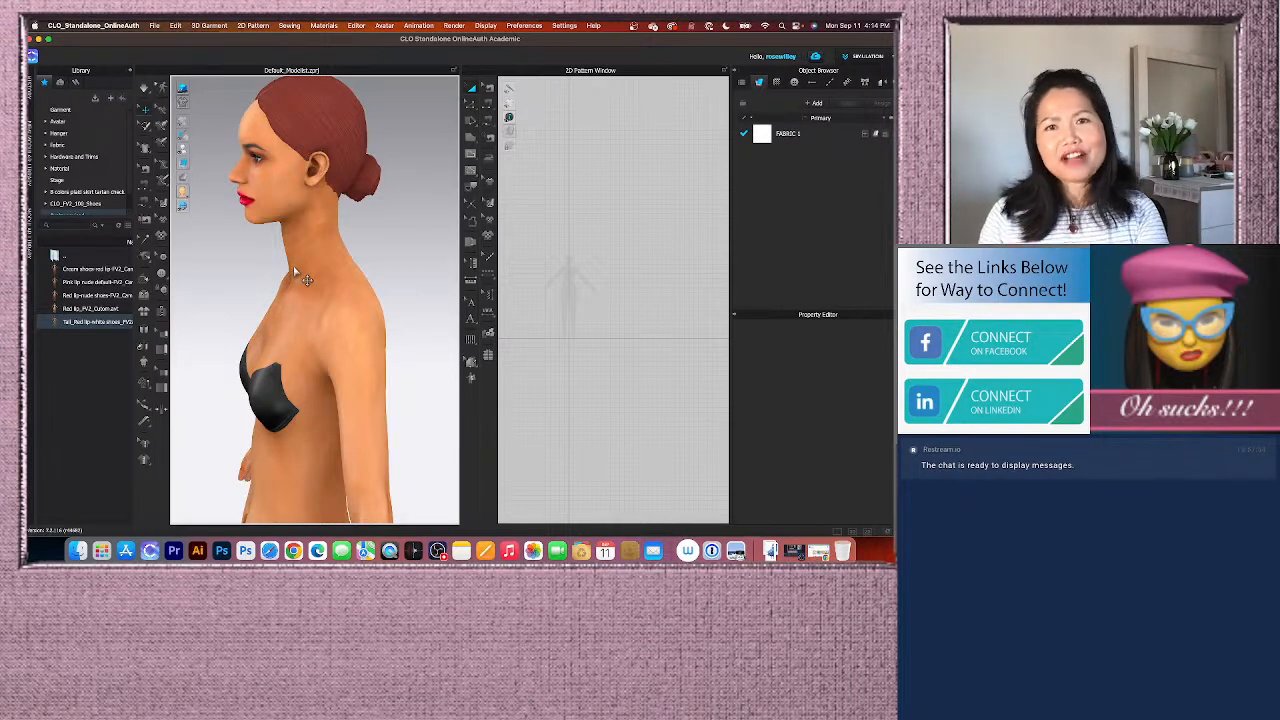
pyautogui.moveTo(302, 278); pyautogui.dragTo(245, 340, button='right')
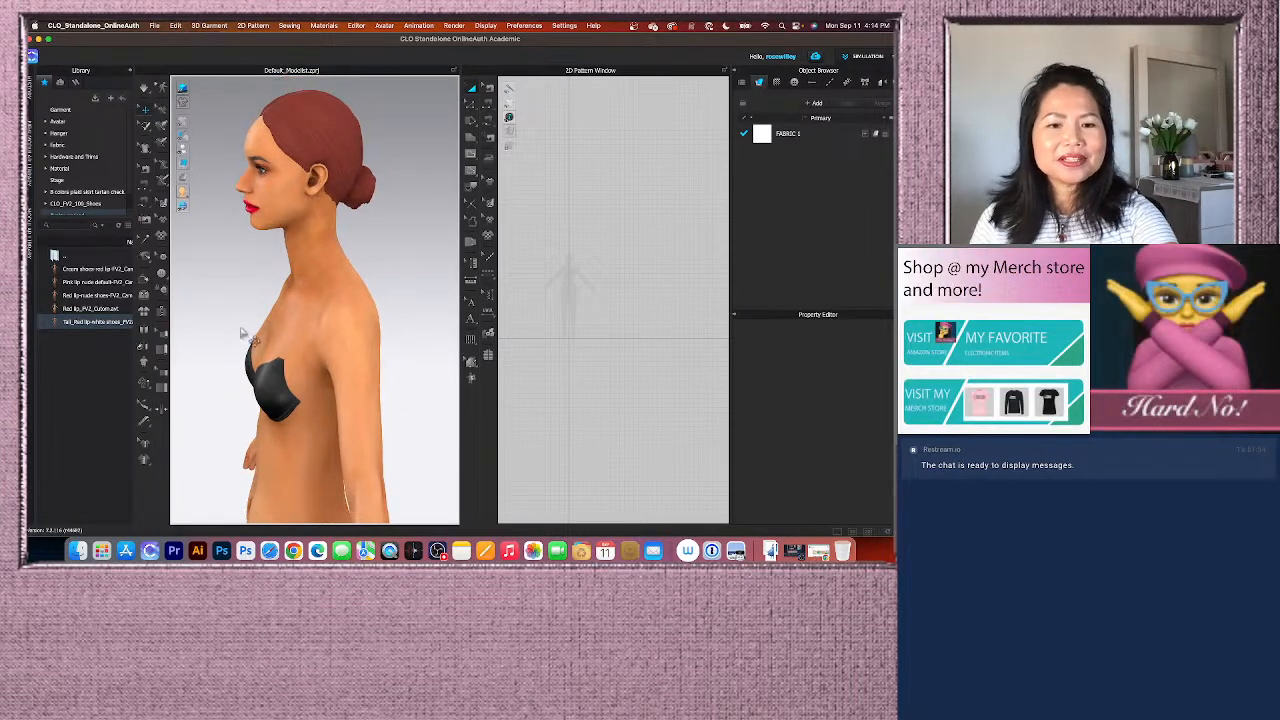
pyautogui.press('2')
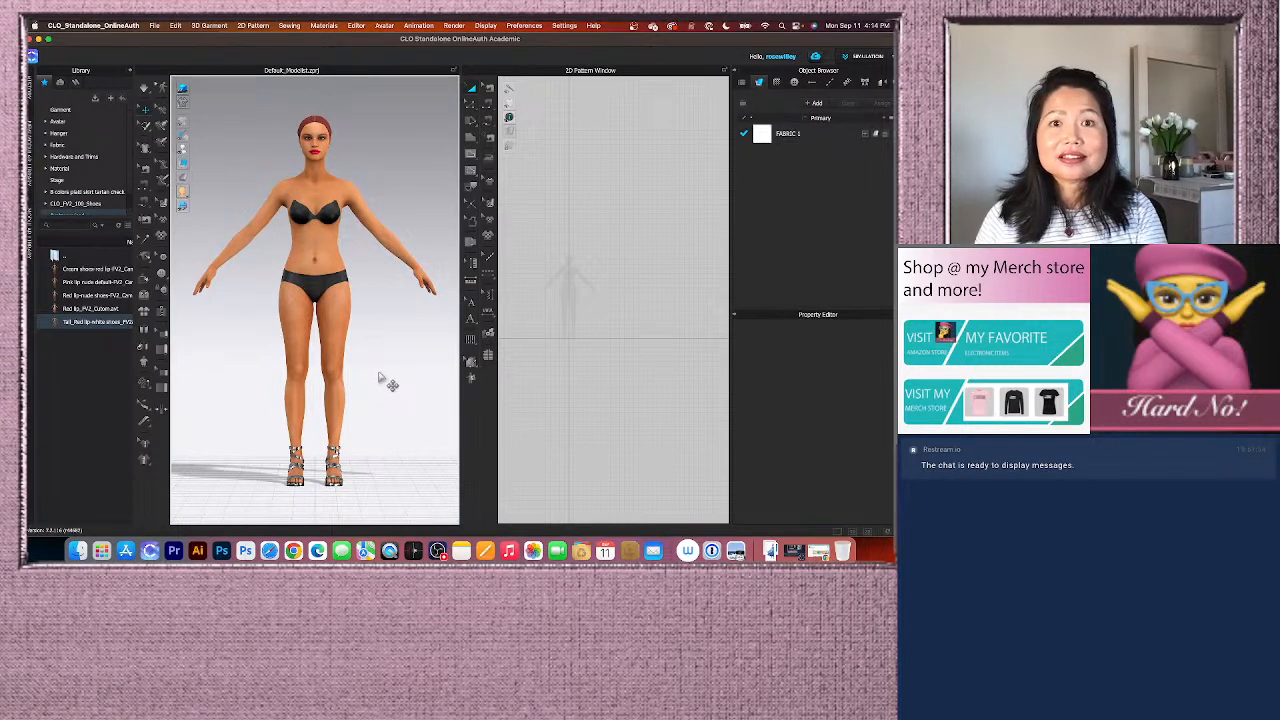
pyautogui.scroll(2, 380, 380)
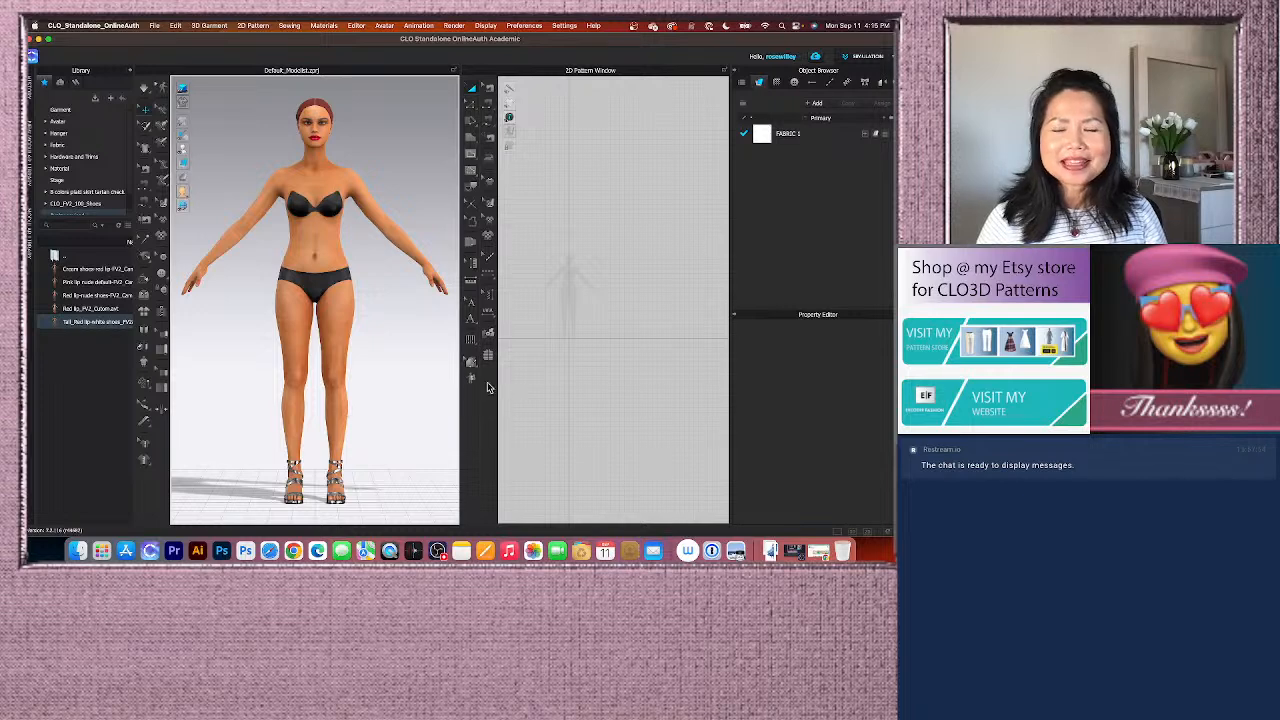
# Step: Widen the 2D Pattern Window and frame the avatar silhouette's torso for drafting
pyautogui.scroll(-5, 383, 380)
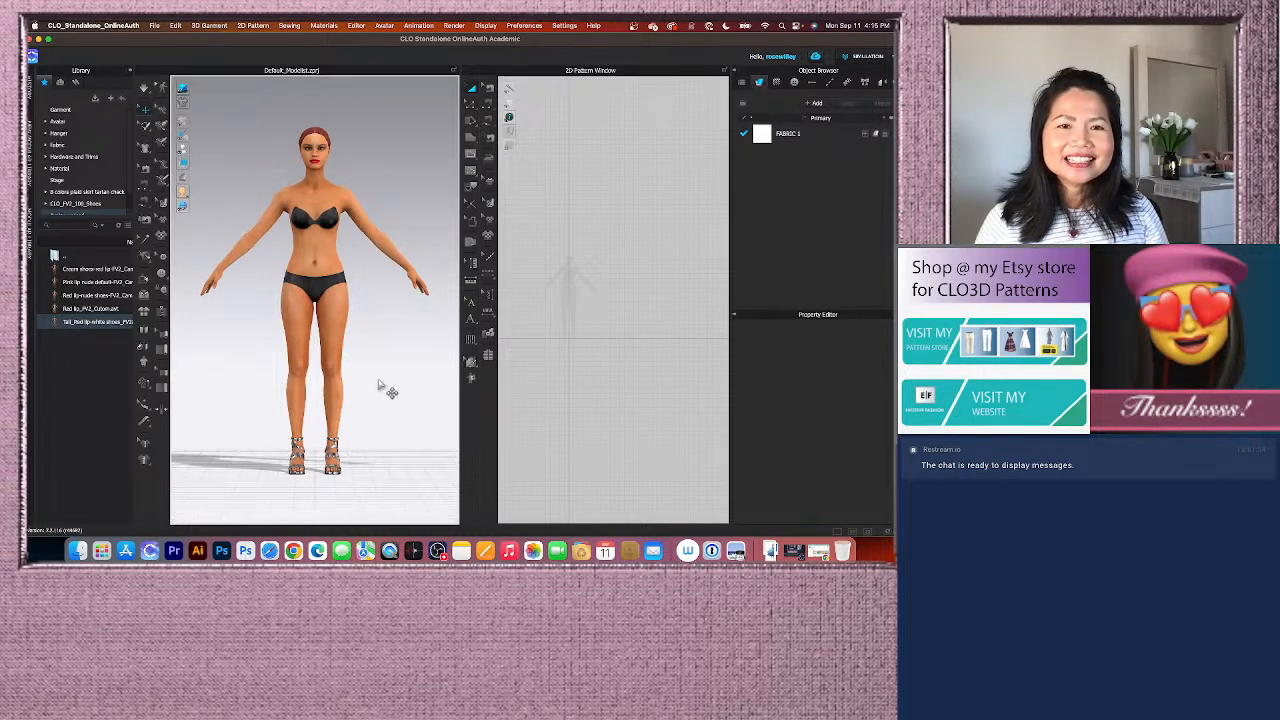
pyautogui.moveTo(464, 362); pyautogui.dragTo(343, 370)
pyautogui.scroll(4, 530, 256)
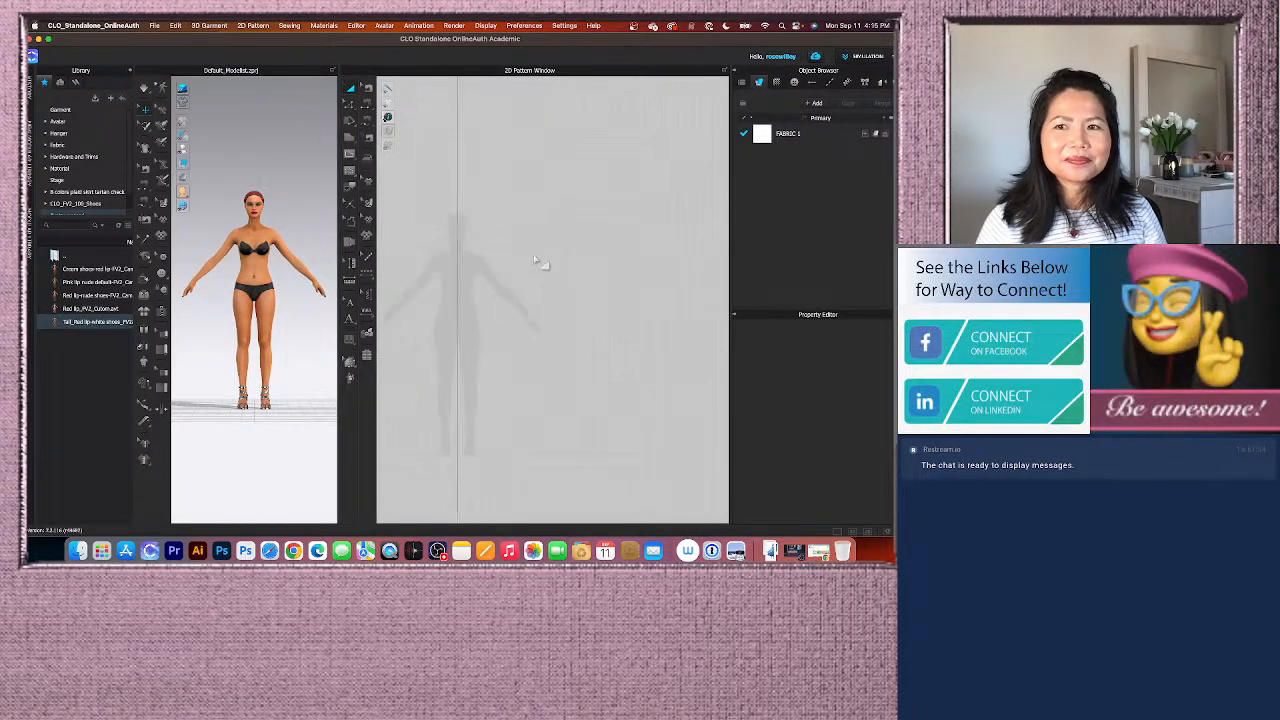
pyautogui.scroll(4, 570, 265)
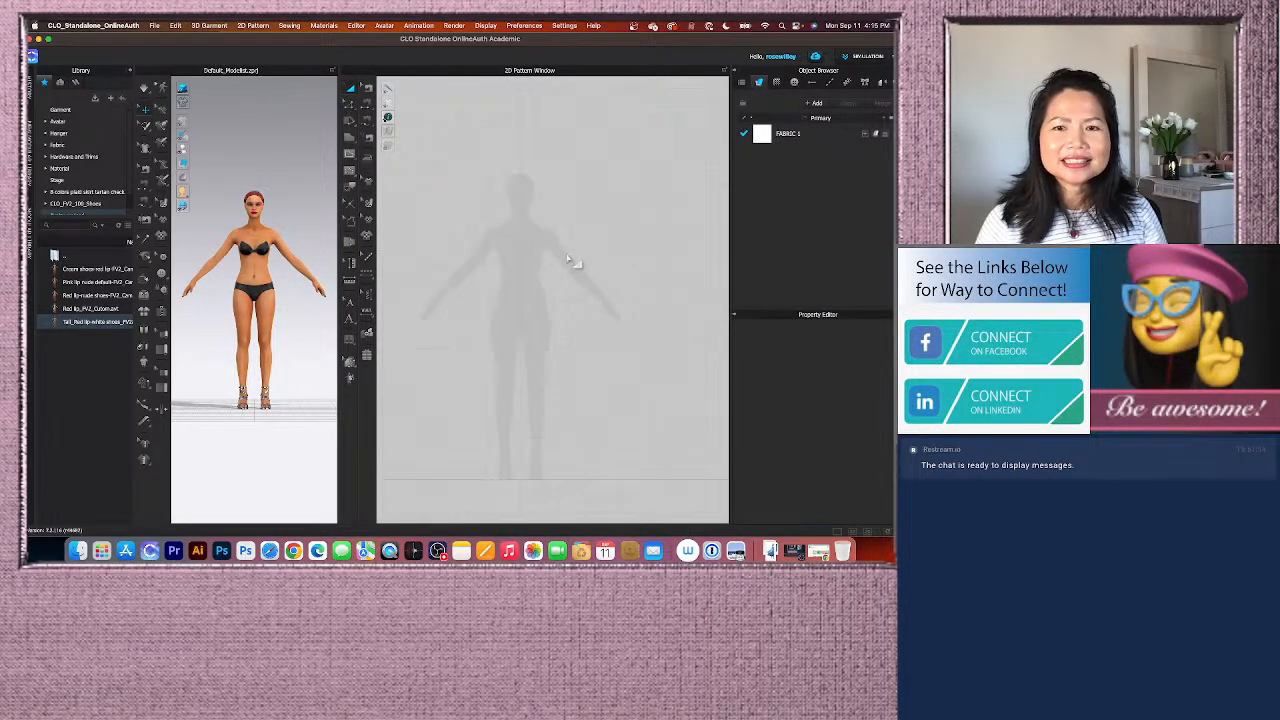
pyautogui.scroll(3, 566, 273)
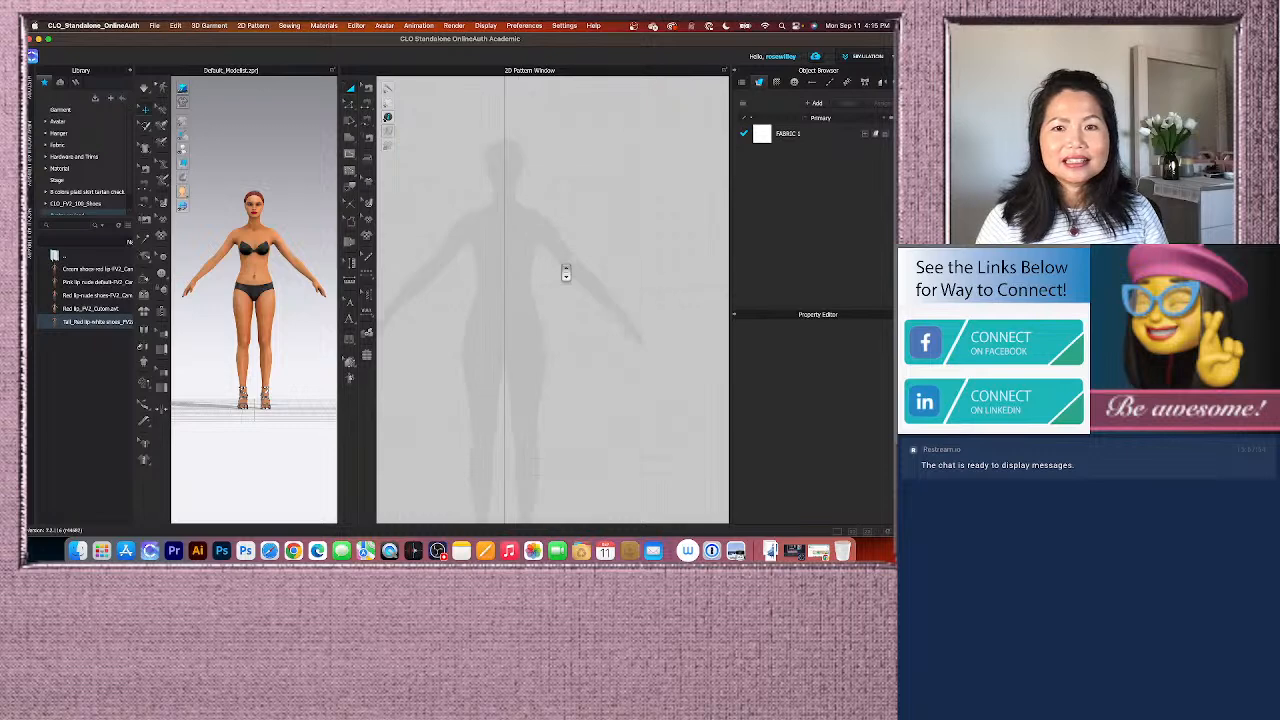
pyautogui.scroll(2, 566, 273)
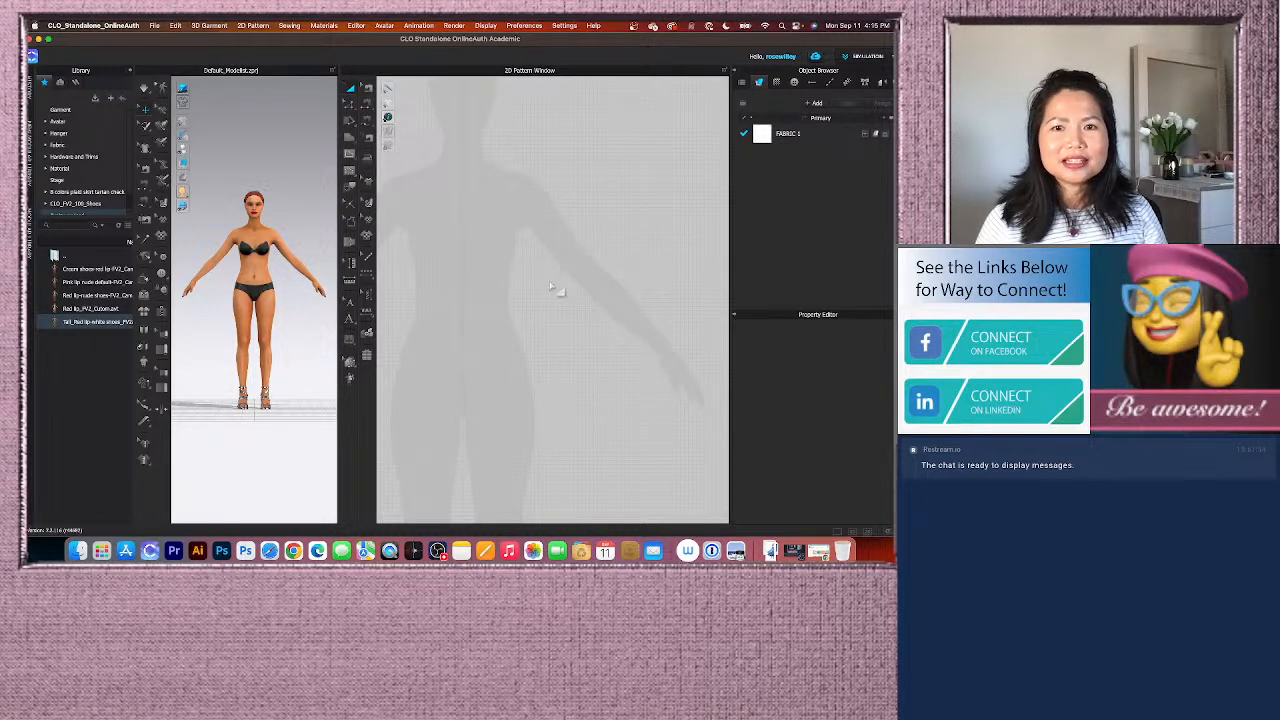
pyautogui.scroll(4, 500, 290)
pyautogui.moveTo(499, 291); pyautogui.dragTo(520, 303, button='middle')
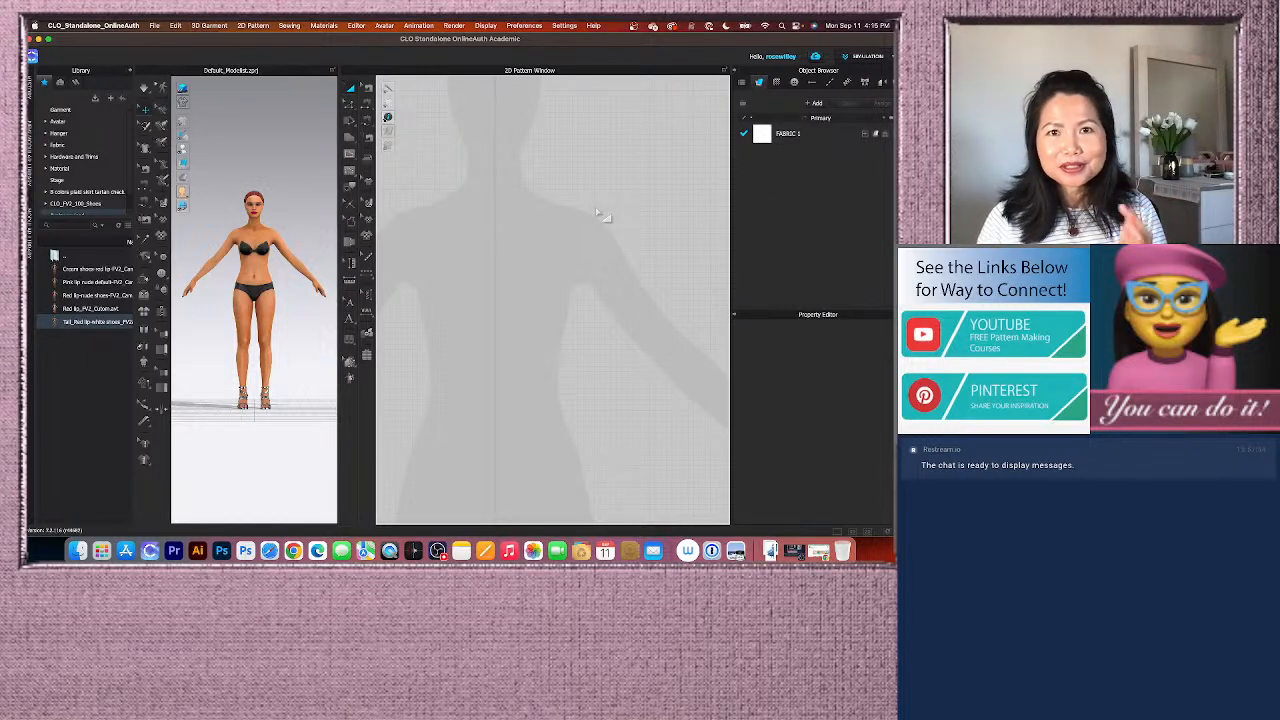
# Step: Start a half-bodice outline with the Polygon tool, drawing from the centre line at the neck base to the neck point and shoulder tip
pyautogui.click(350, 139)
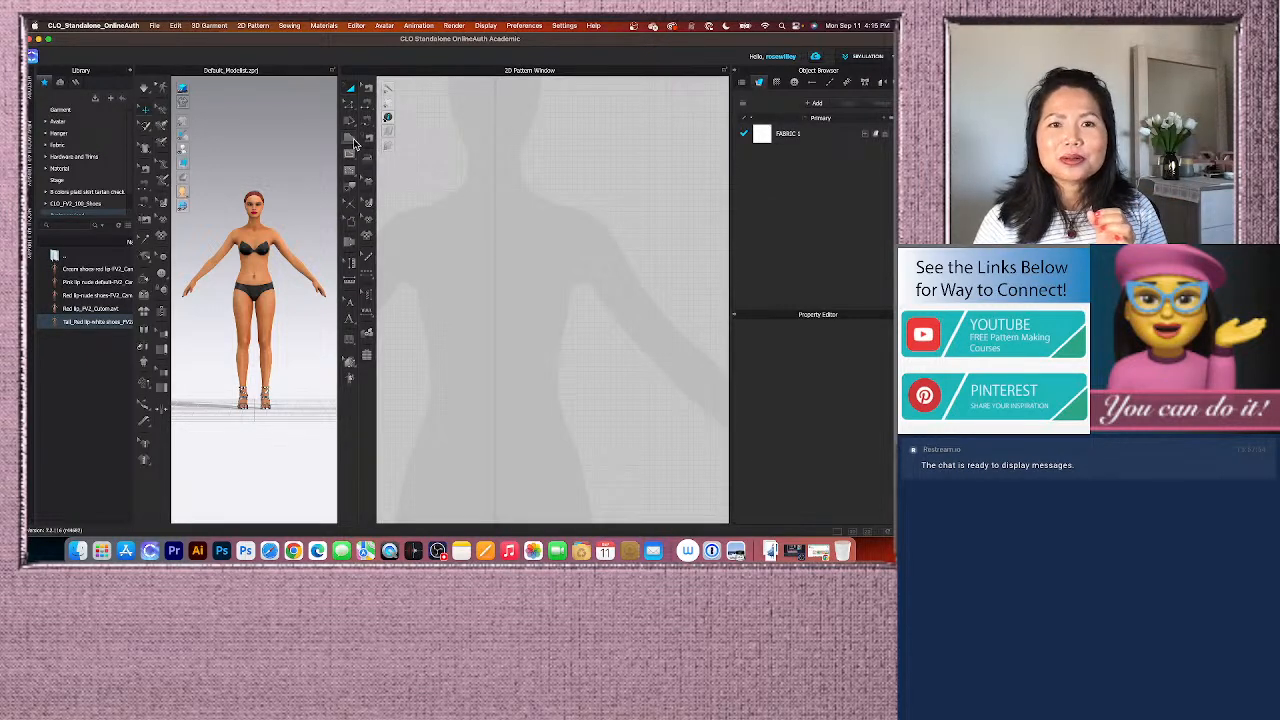
pyautogui.click(391, 137)
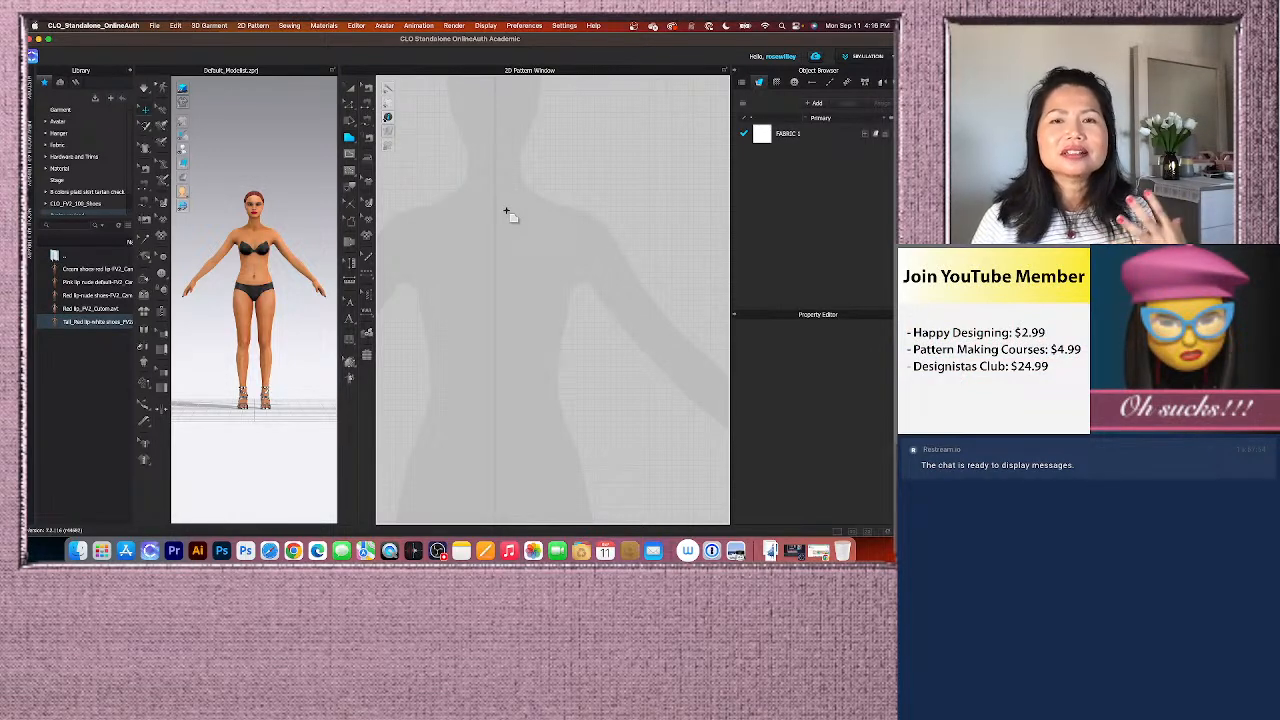
pyautogui.scroll(-1, 481, 219)
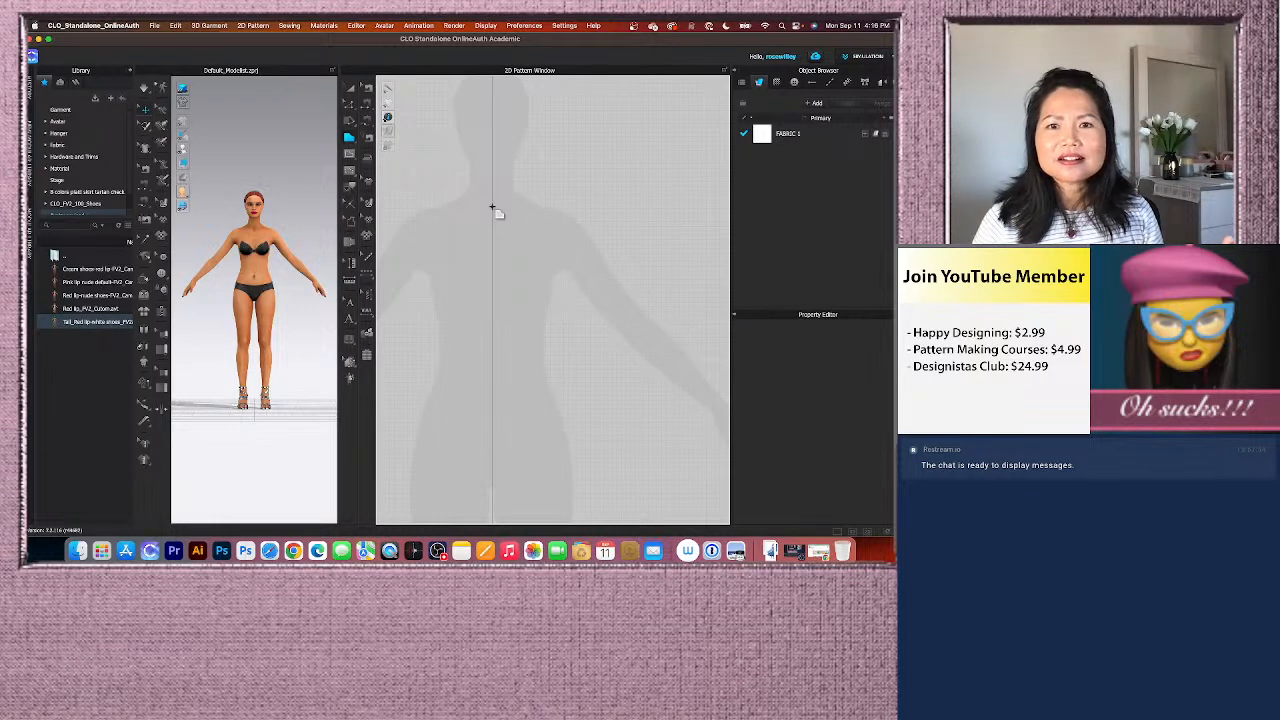
pyautogui.click(491, 208)
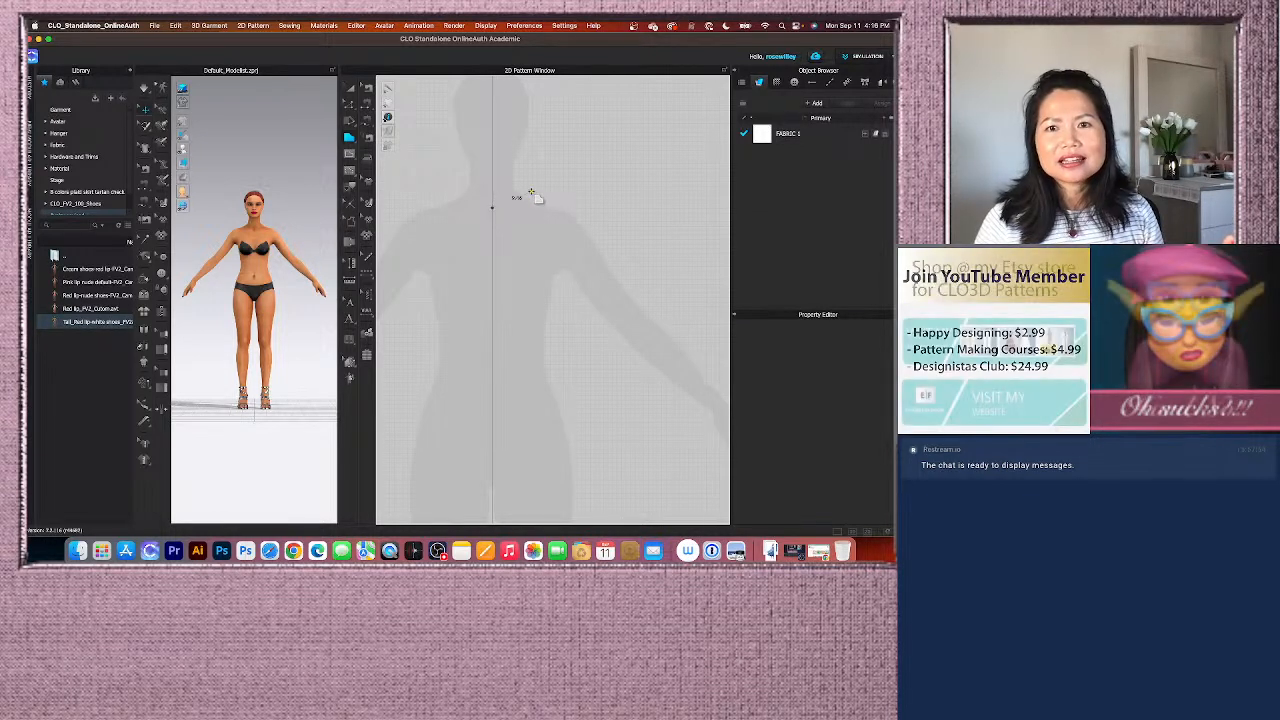
pyautogui.click(537, 191)
pyautogui.scroll(3, 561, 198)
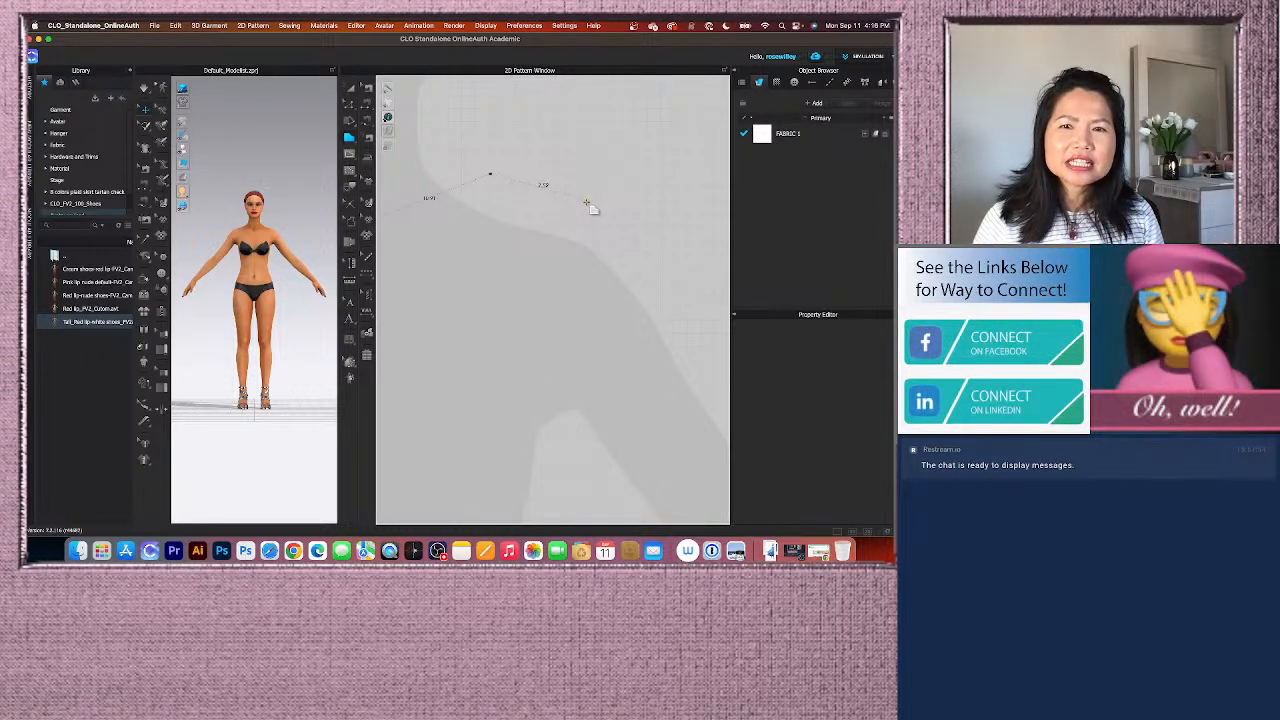
pyautogui.click(587, 202)
pyautogui.scroll(-2, 576, 217)
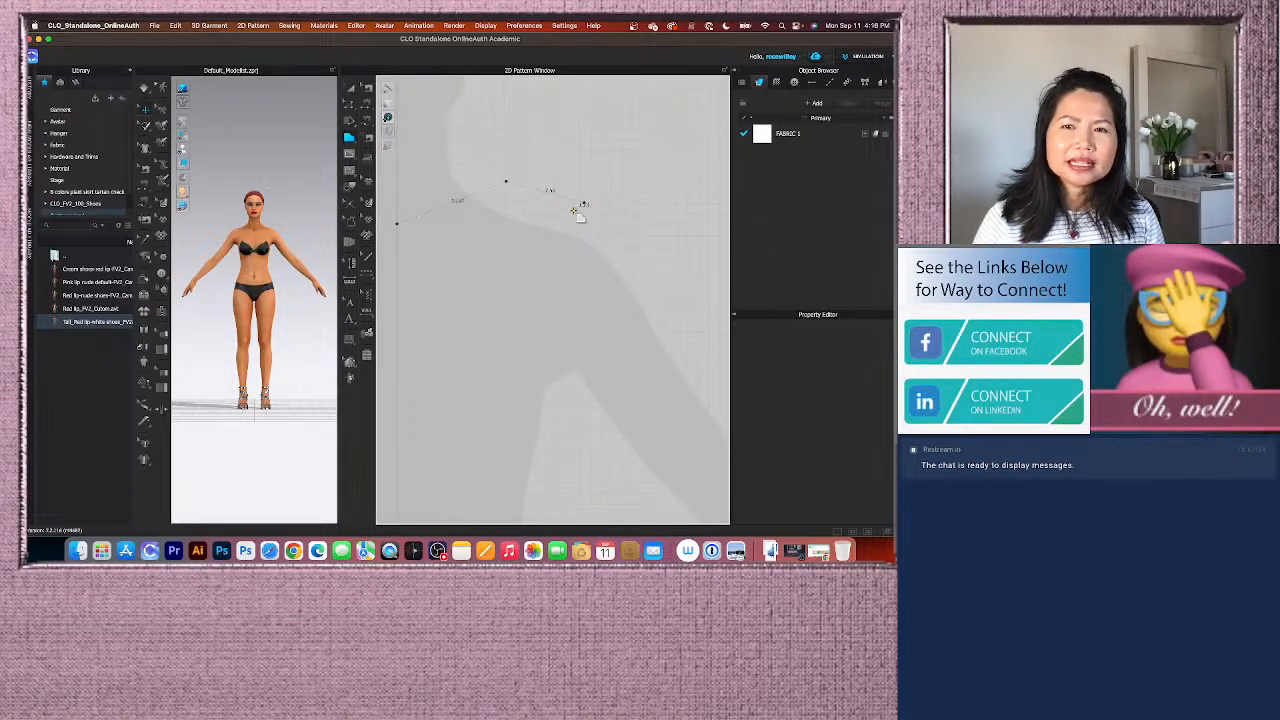
pyautogui.scroll(-2, 580, 222)
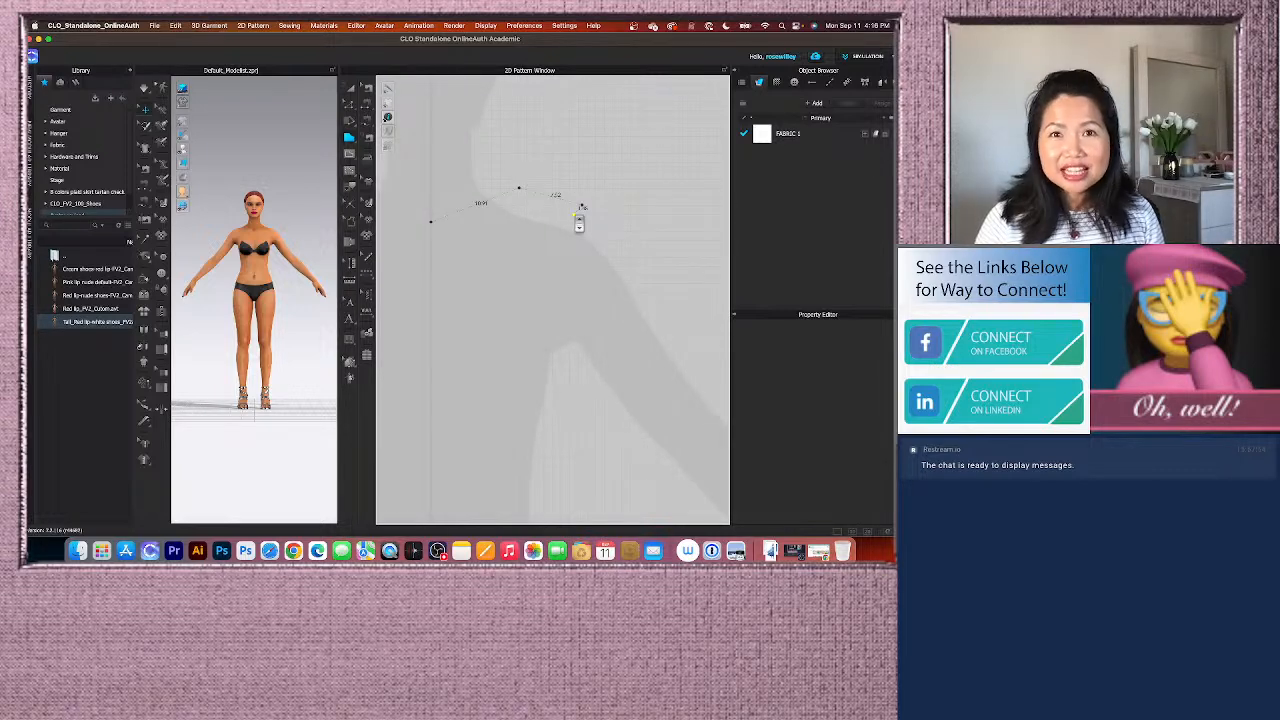
pyautogui.scroll(-2, 579, 222)
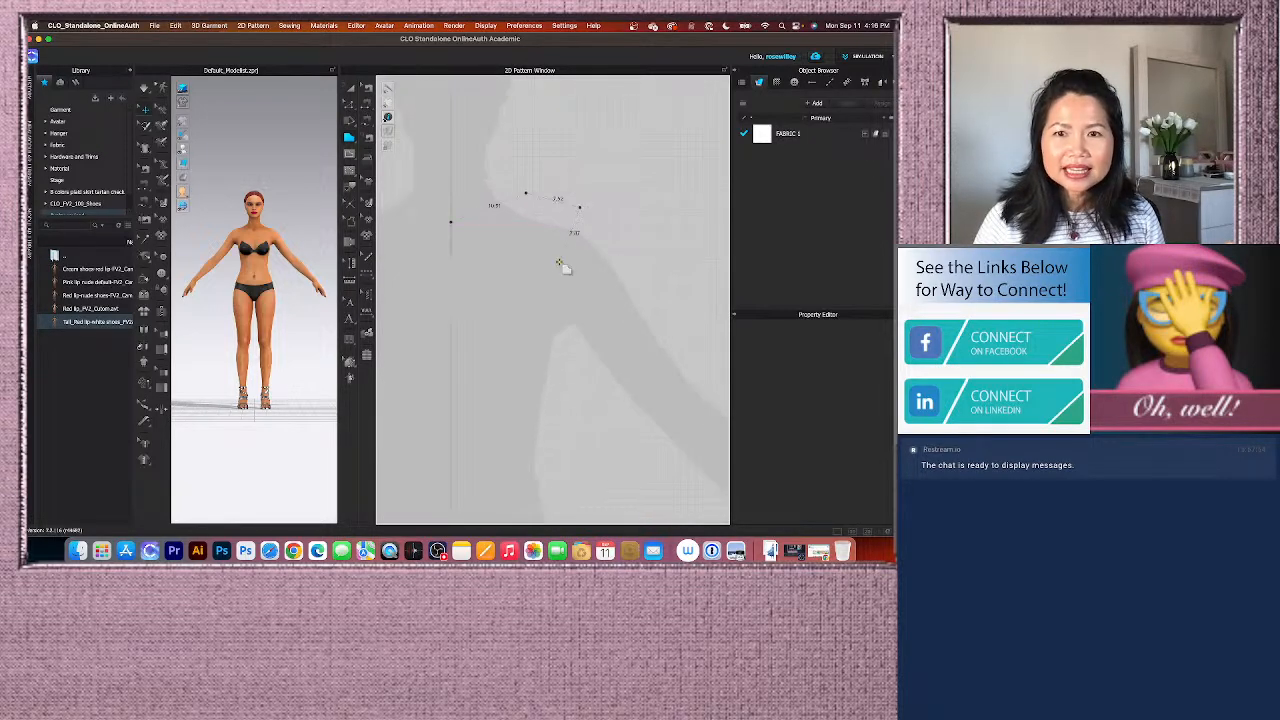
# Step: Complete the half-bodice outline with a curved armhole, slanted side seam and horizontal waistline, closing it at the centre-front neck point
pyautogui.click(550, 271)
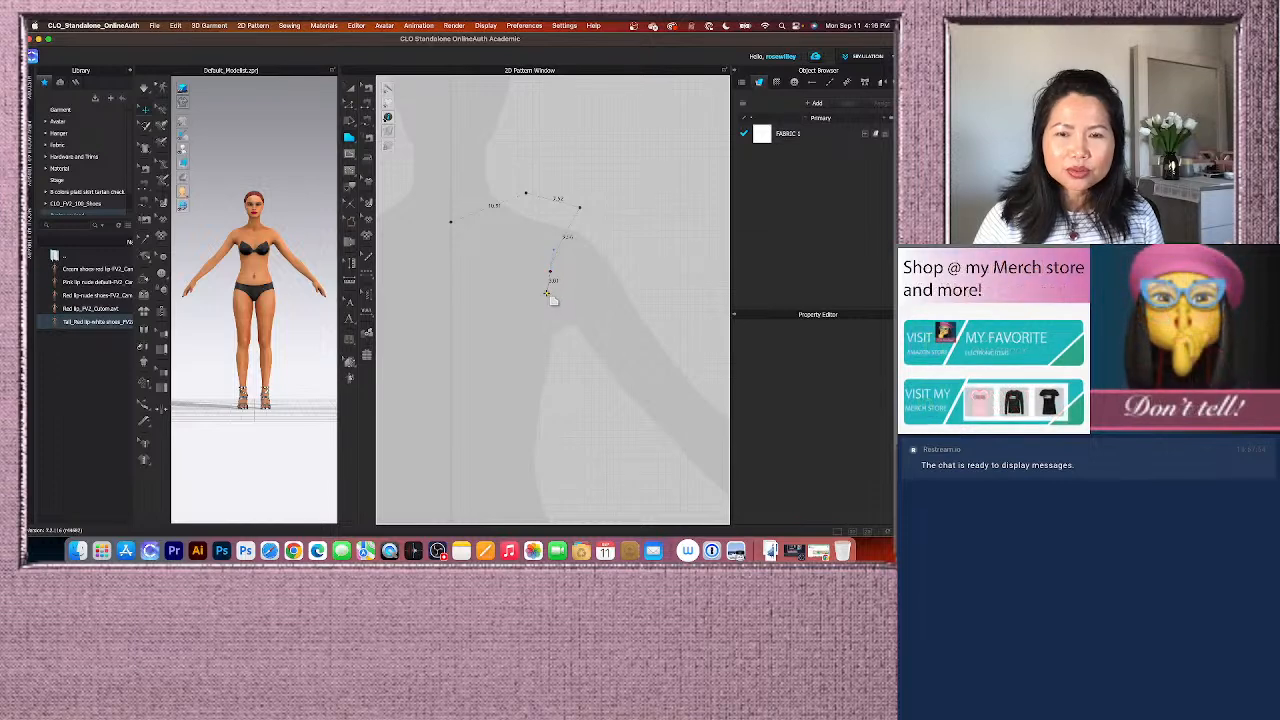
pyautogui.scroll(-2, 570, 360)
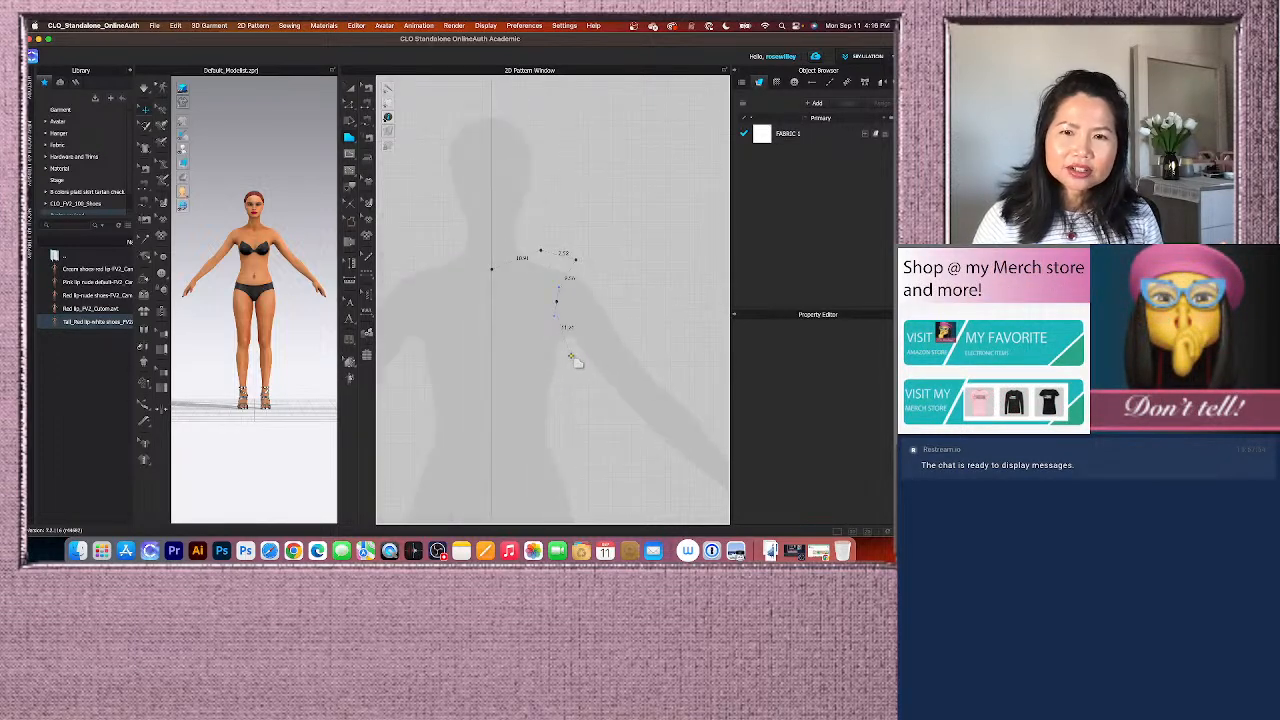
pyautogui.click(576, 352)
pyautogui.scroll(-3, 576, 350)
pyautogui.scroll(4, 574, 368)
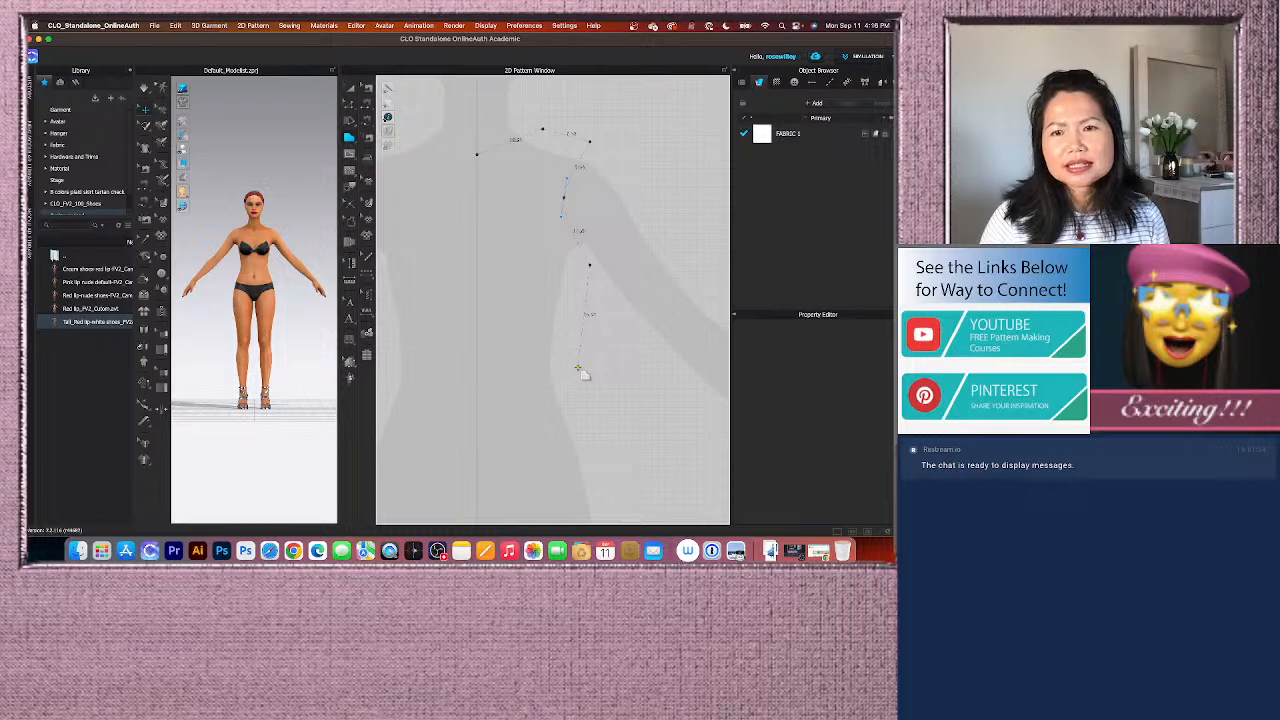
pyautogui.click(578, 368)
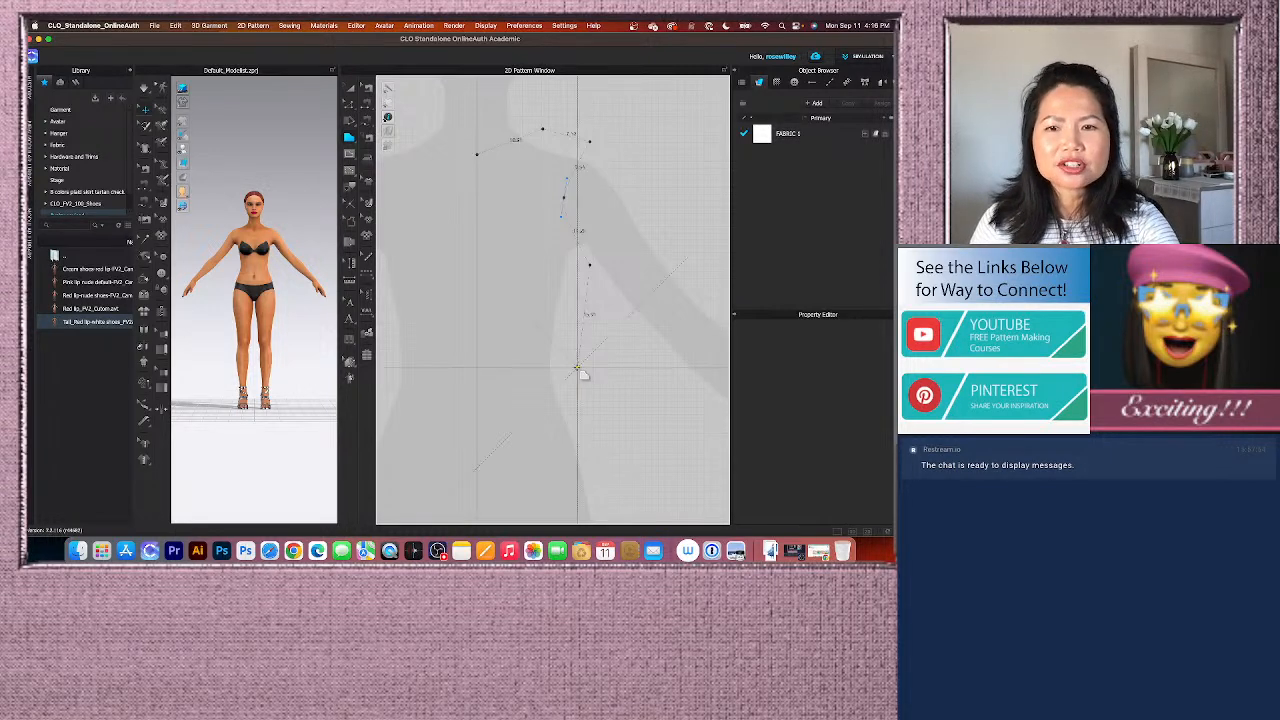
pyautogui.click(477, 367)
pyautogui.click(477, 155)
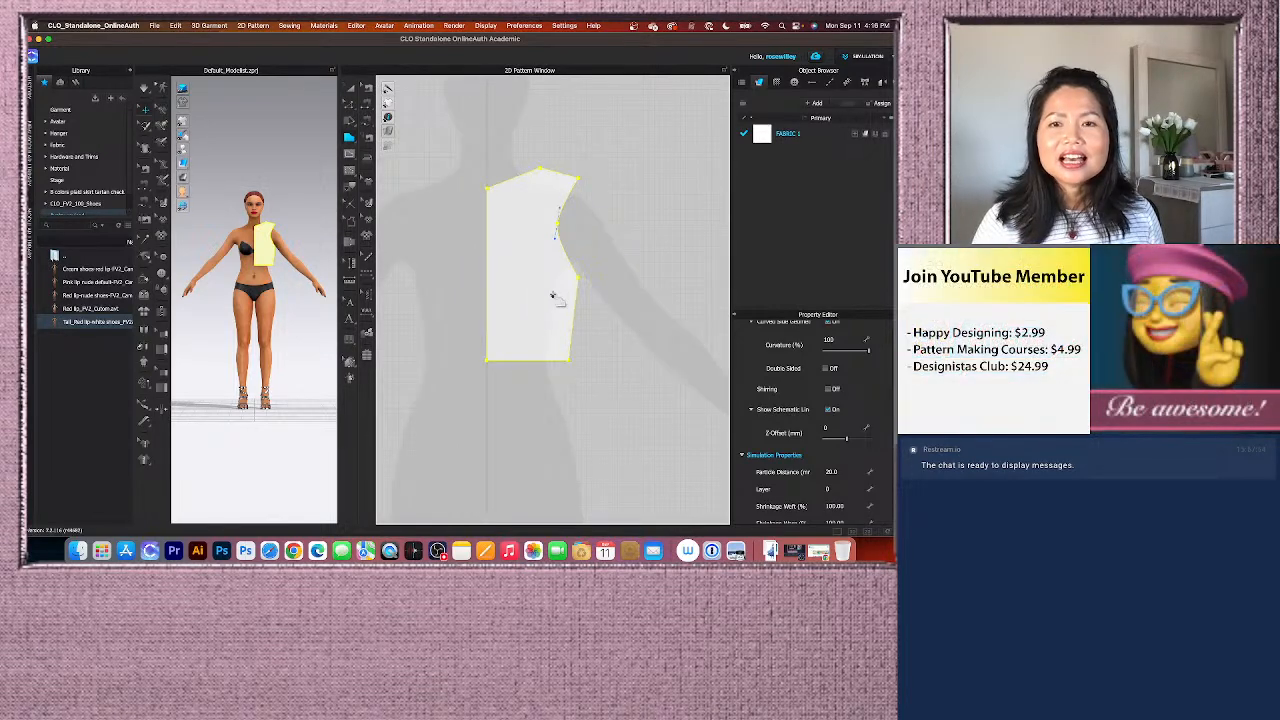
# Step: Move the bodice piece's outer shoulder point slightly downward and inward to adjust the shoulder slope
pyautogui.scroll(3, 554, 306)
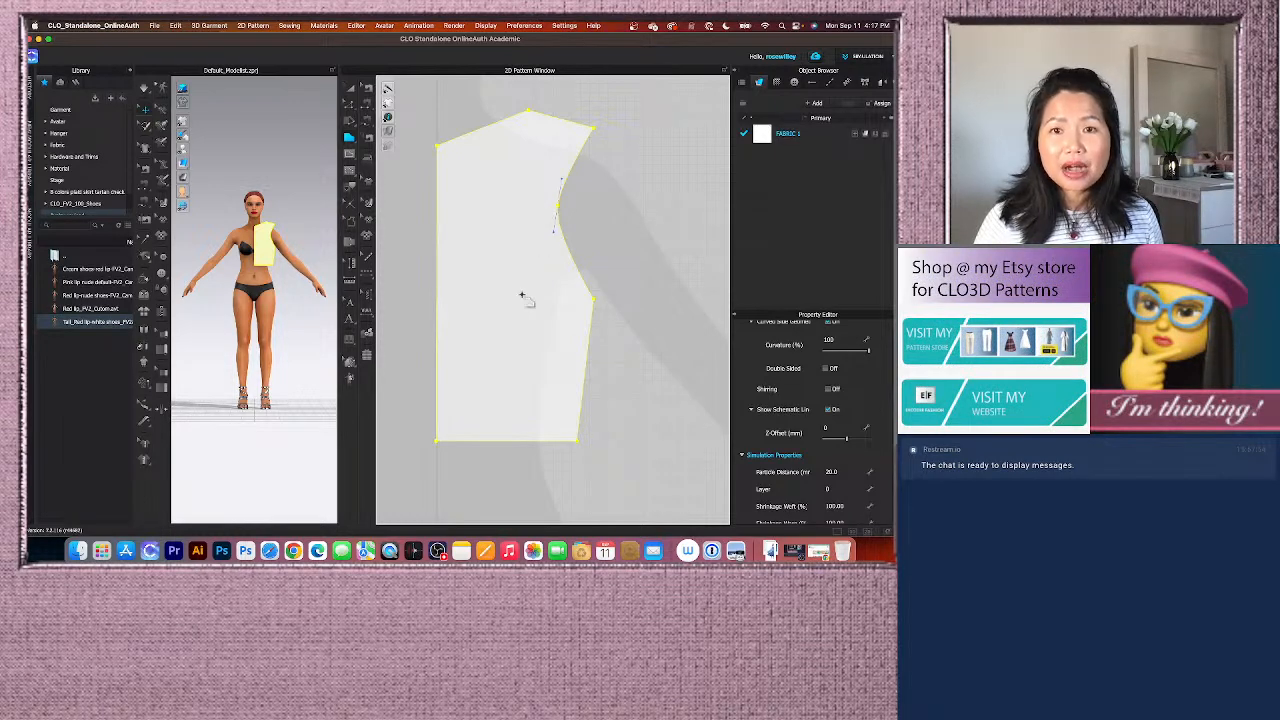
pyautogui.moveTo(394, 132)
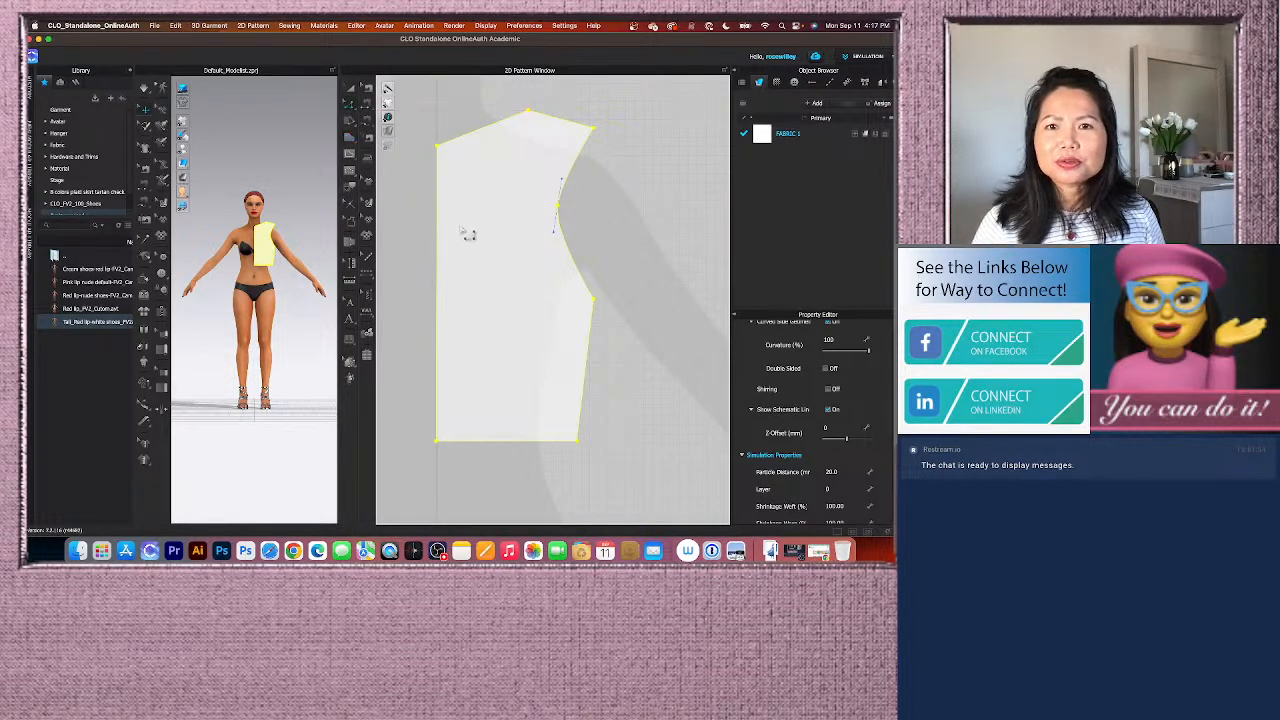
pyautogui.scroll(-2, 463, 233)
pyautogui.scroll(2, 520, 212)
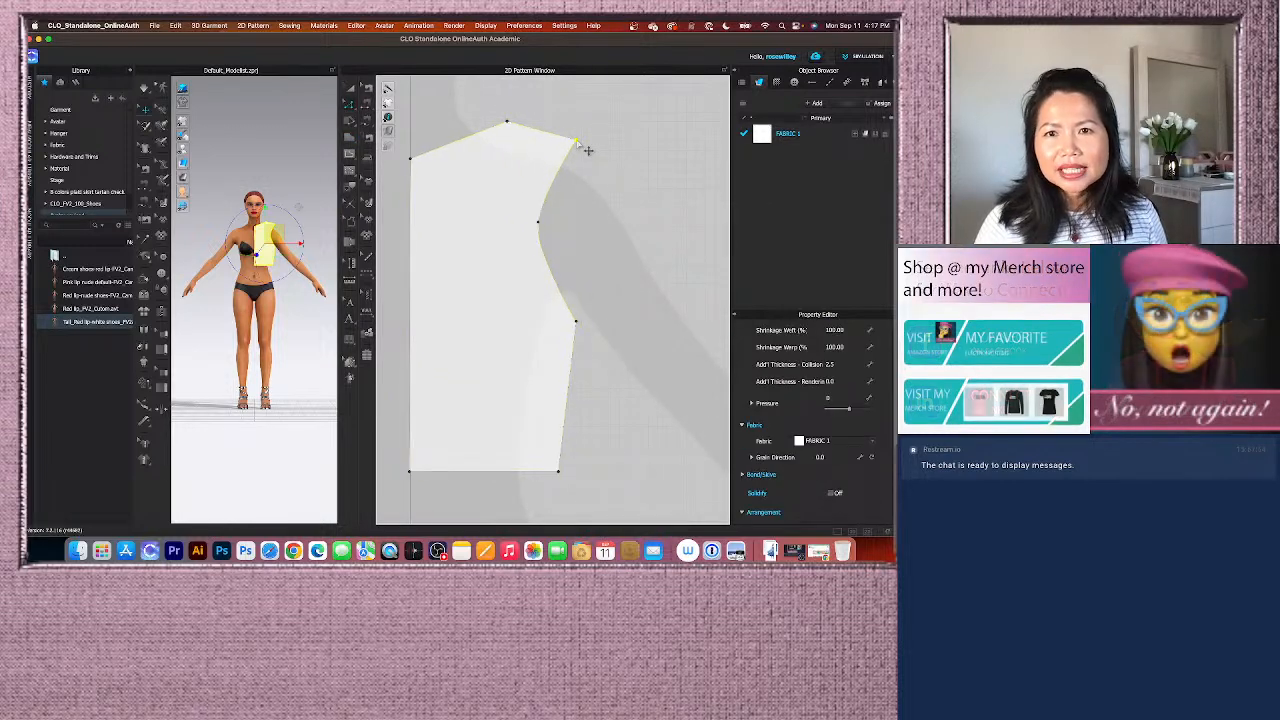
pyautogui.moveTo(576, 141); pyautogui.dragTo(580, 152)
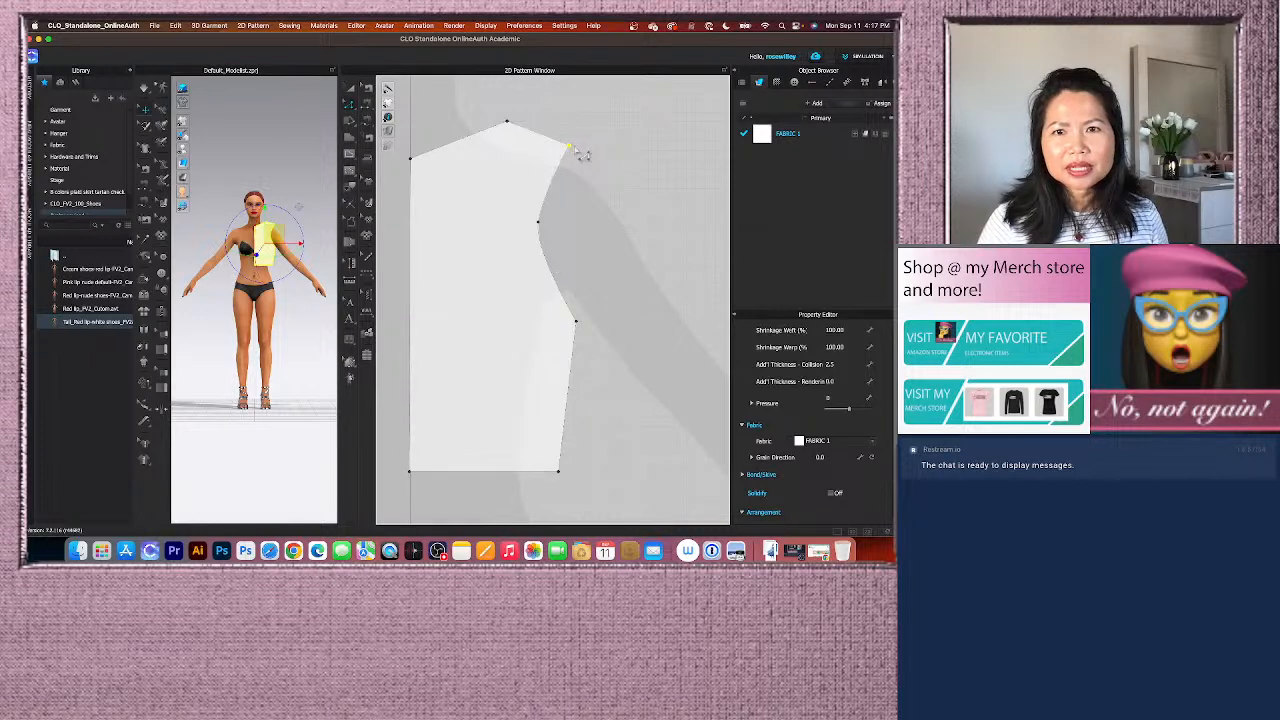
pyautogui.scroll(-2, 582, 155)
pyautogui.scroll(1, 584, 158)
pyautogui.scroll(-2, 584, 190)
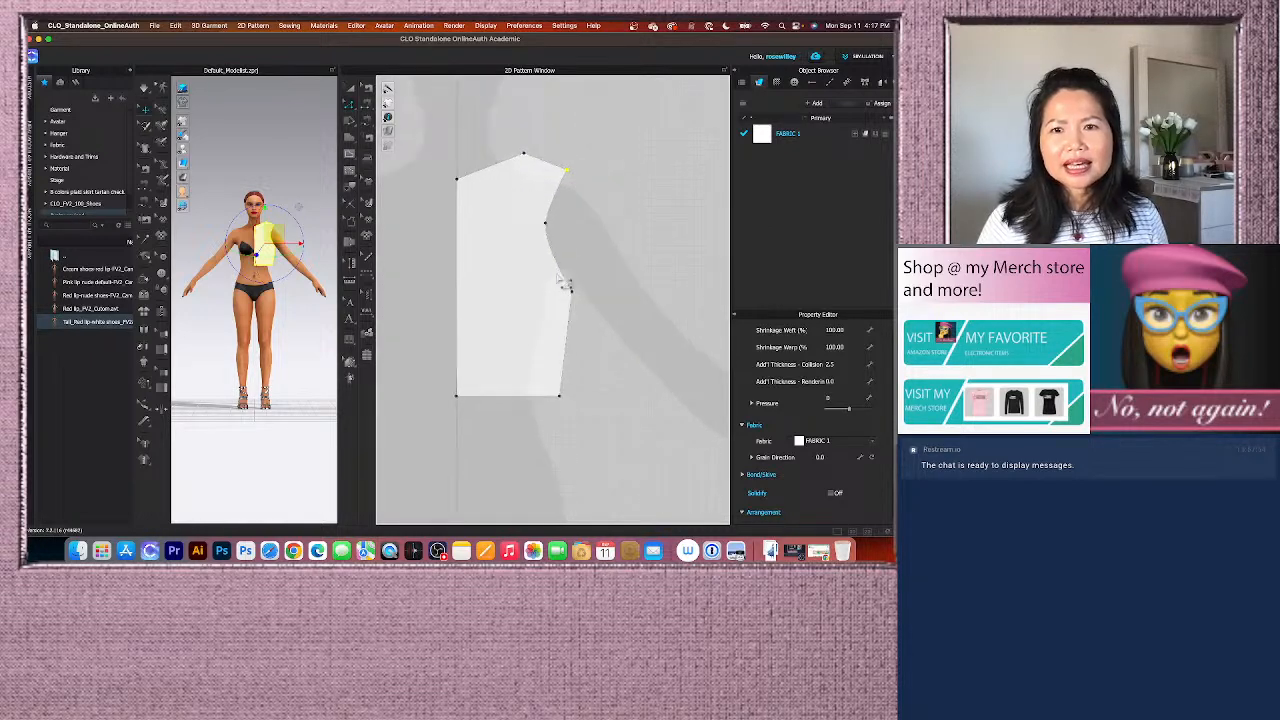
# Step: Move the bodice's underarm point slightly upward at the junction of the armhole and side seam
pyautogui.scroll(3, 577, 298)
pyautogui.scroll(-3, 580, 298)
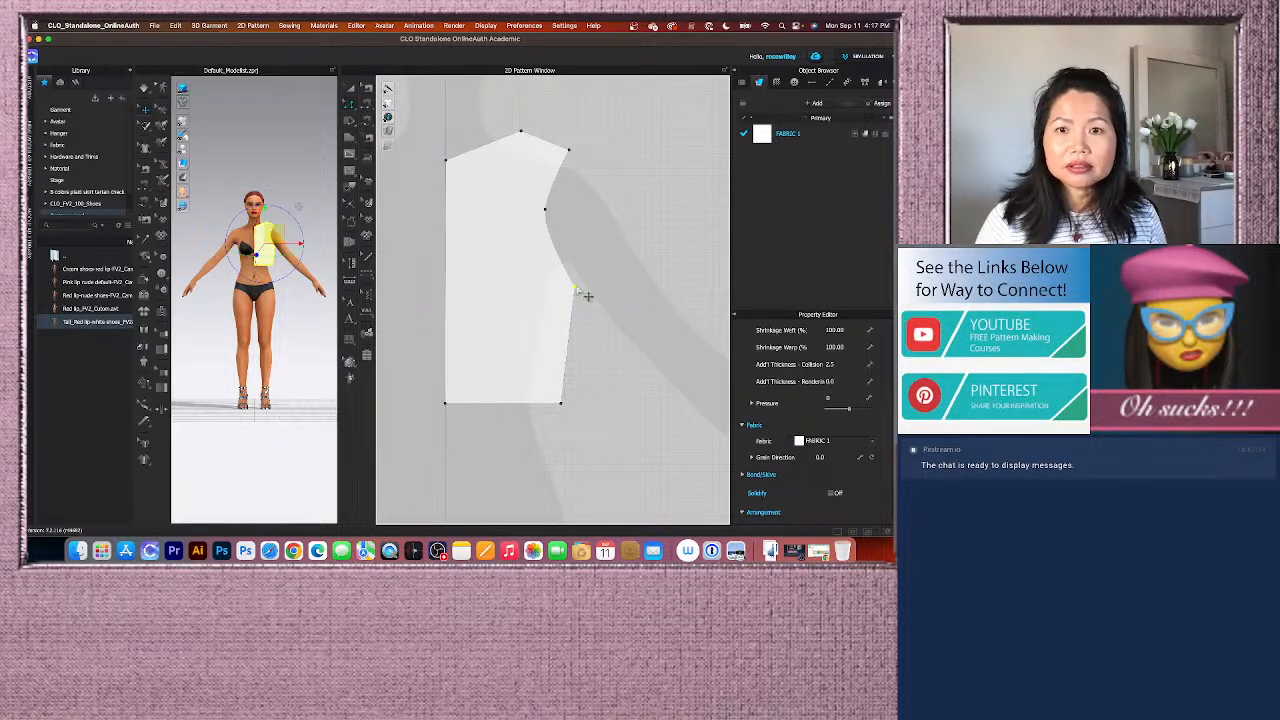
pyautogui.moveTo(575, 288); pyautogui.dragTo(584, 286)
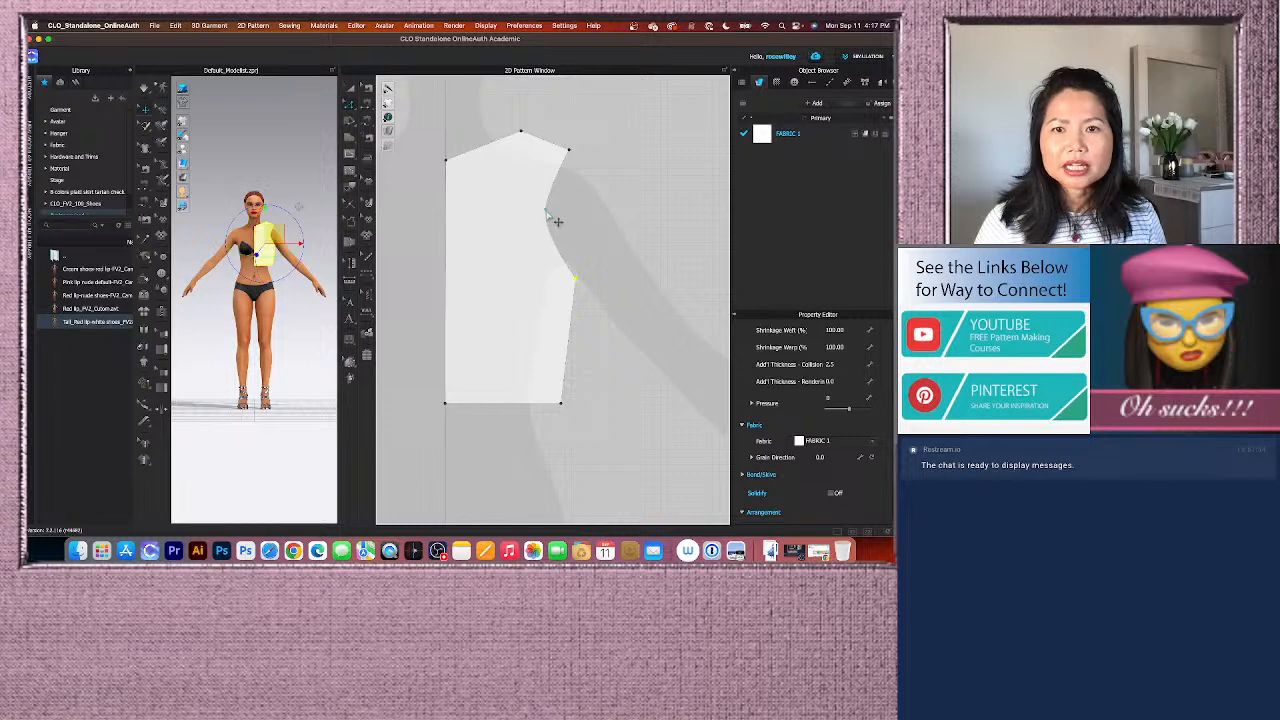
# Step: Try to smooth the armhole by adjusting its middle curve point and the curve handles around it
pyautogui.moveTo(557, 217); pyautogui.dragTo(556, 232)
pyautogui.scroll(-2, 557, 234)
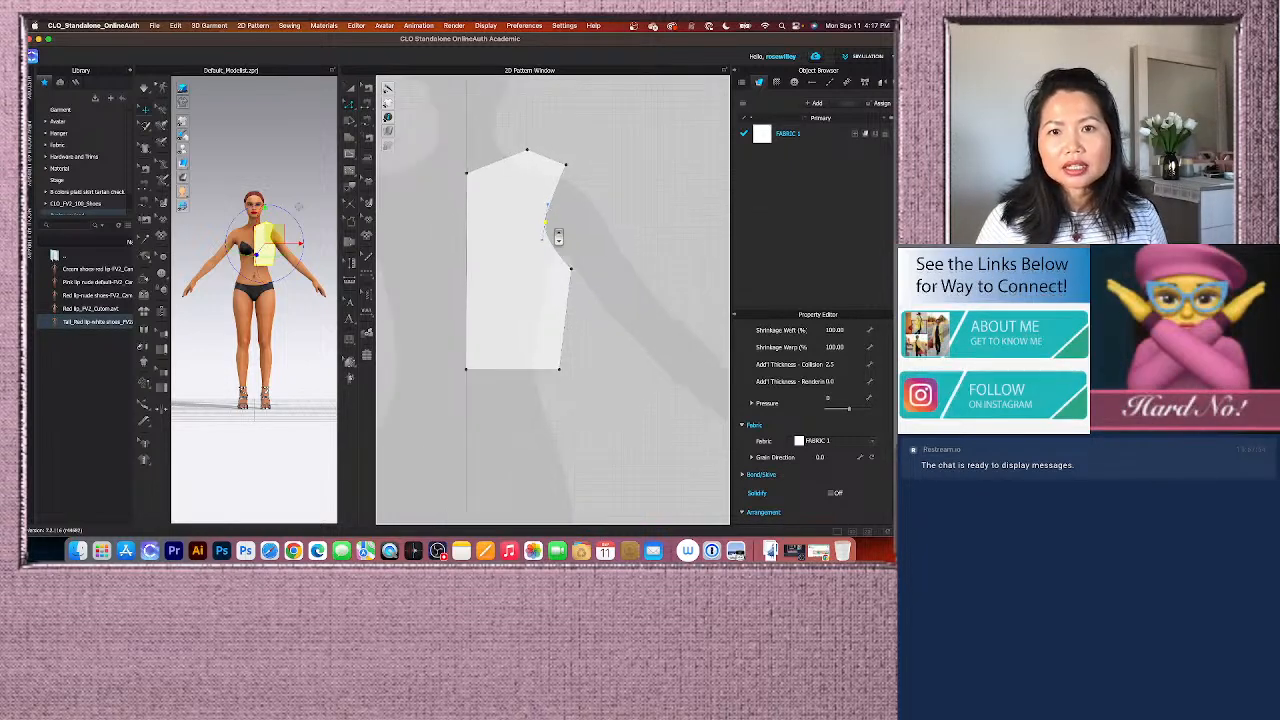
pyautogui.scroll(2, 558, 237)
pyautogui.scroll(-2, 562, 237)
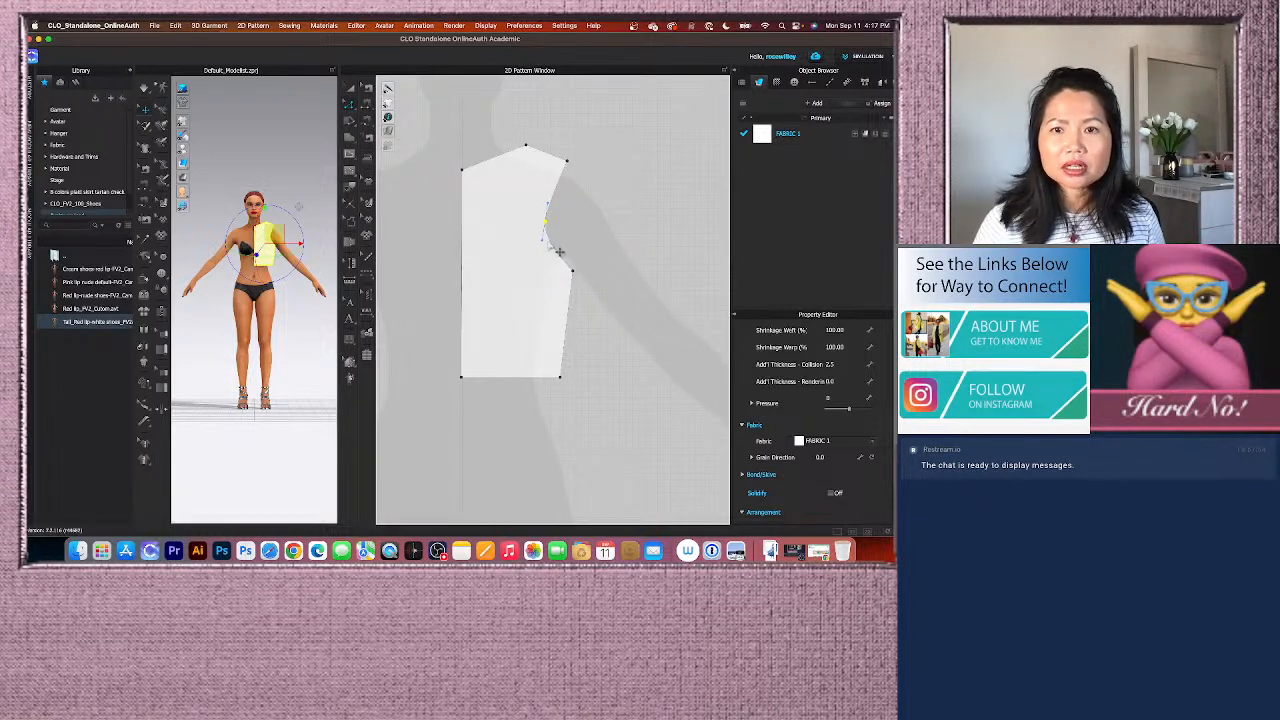
pyautogui.click(556, 250)
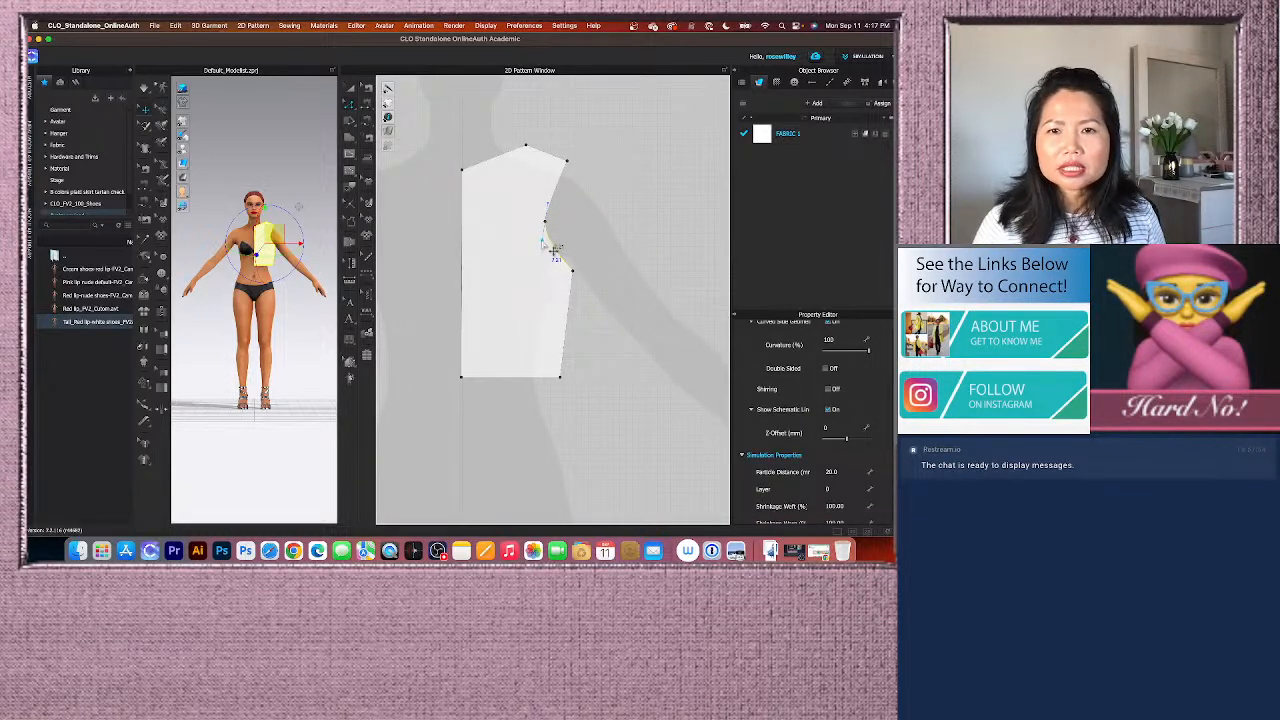
pyautogui.click(556, 251)
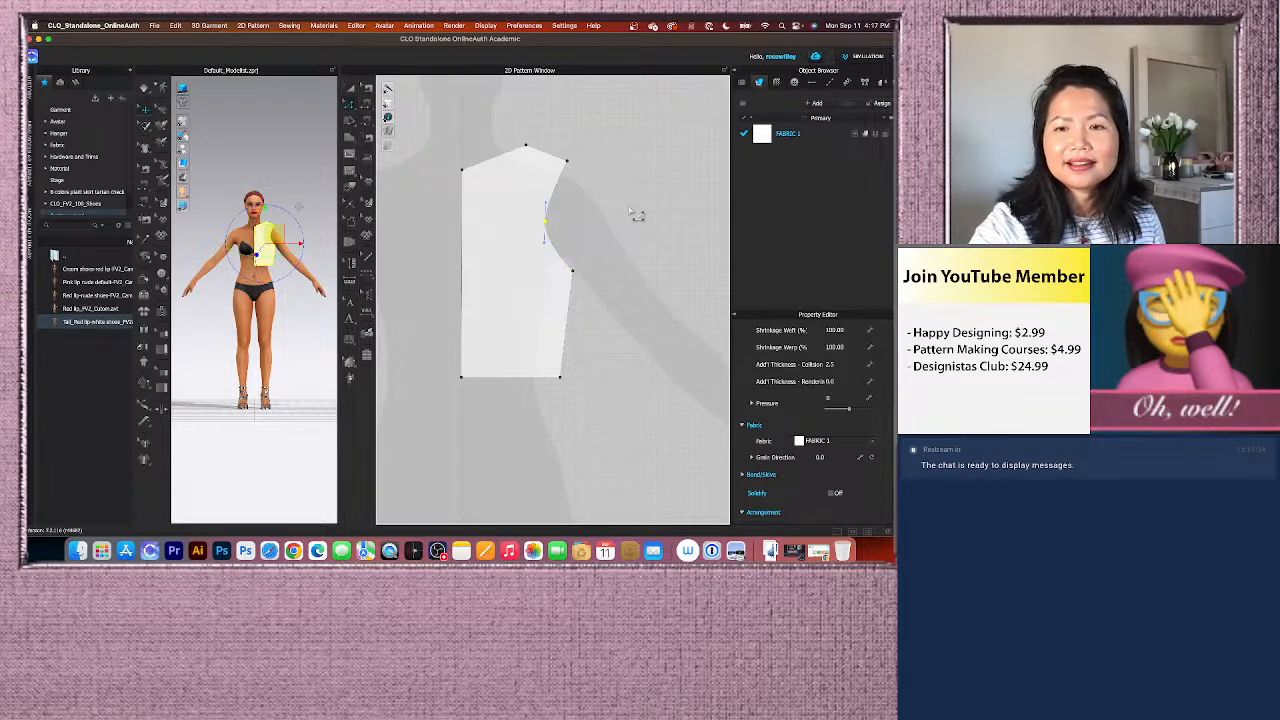
# Step: Remove the armhole's middle point and bend the straight shoulder-to-underarm edge into one smooth inward curve
pyautogui.press('super+z')
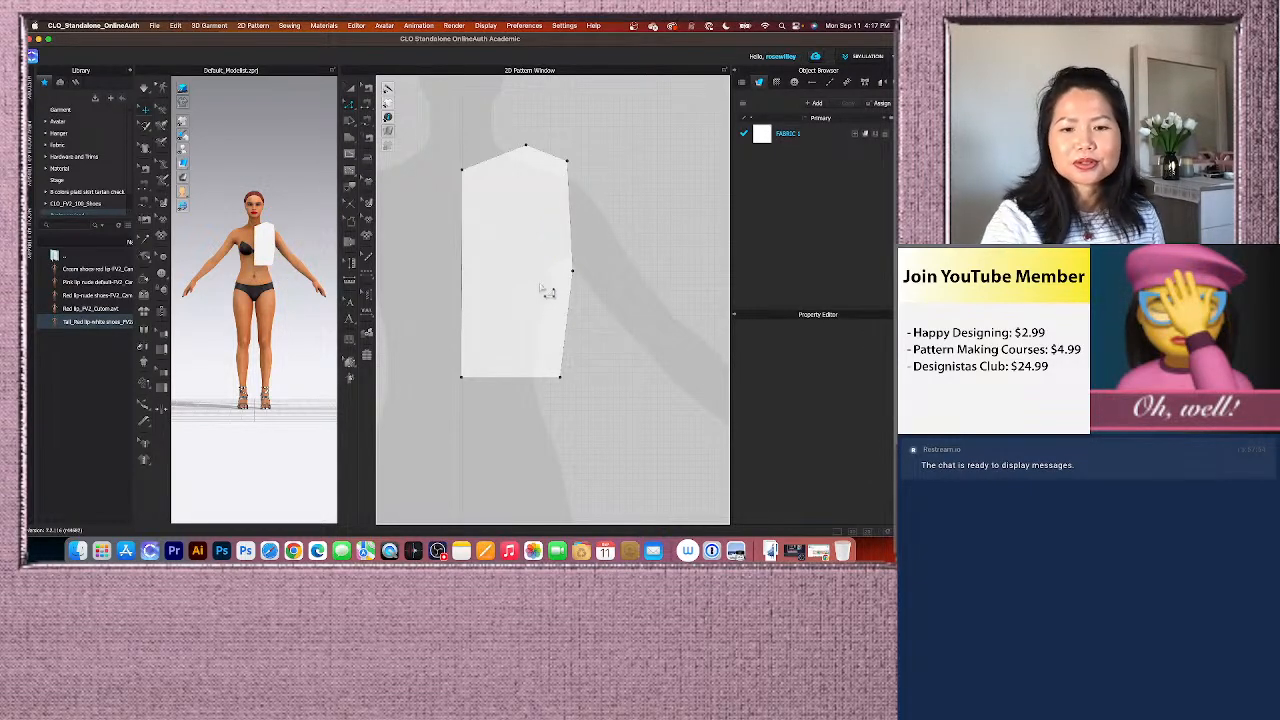
pyautogui.click(572, 225)
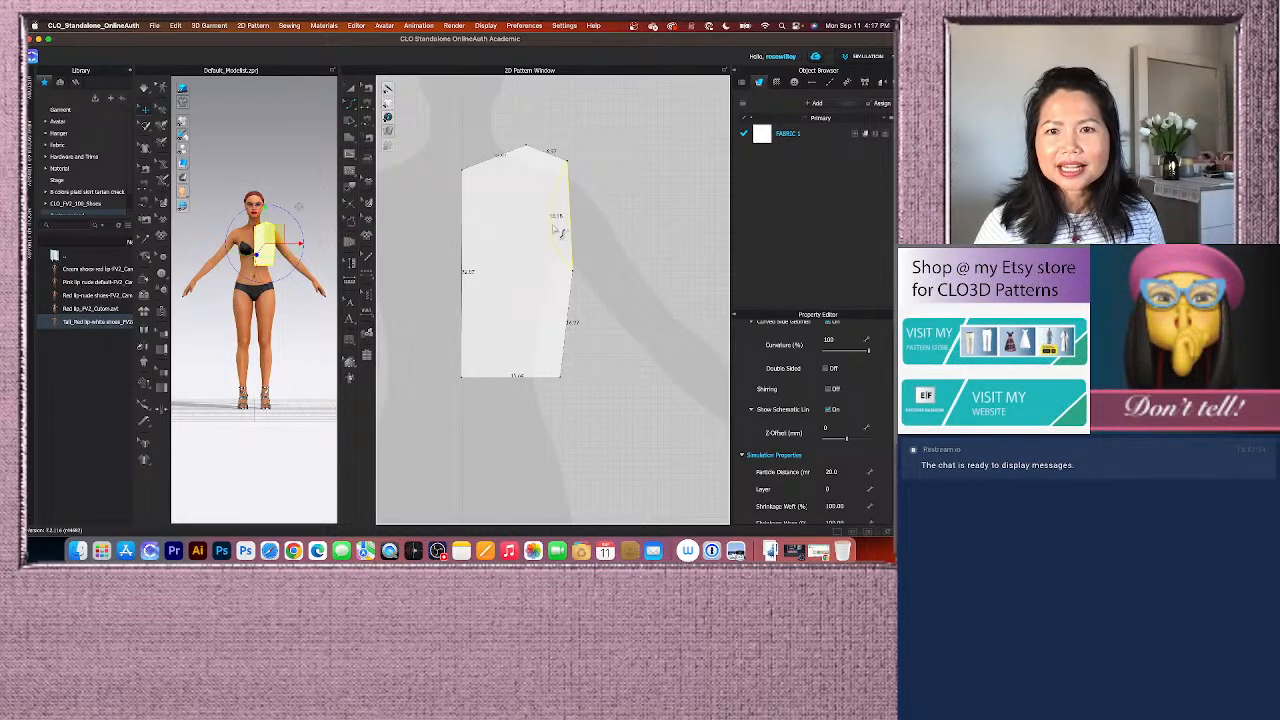
pyautogui.moveTo(549, 229); pyautogui.dragTo(550, 229)
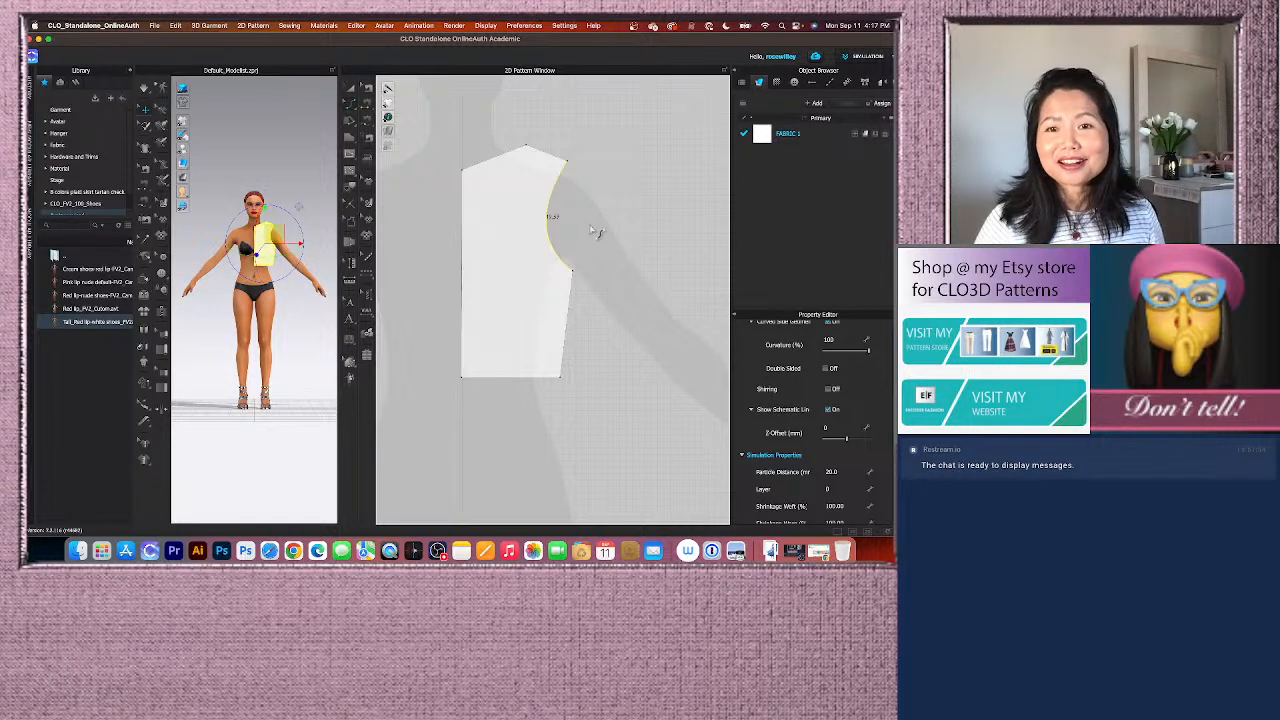
pyautogui.scroll(3, 588, 285)
pyautogui.scroll(-5, 588, 288)
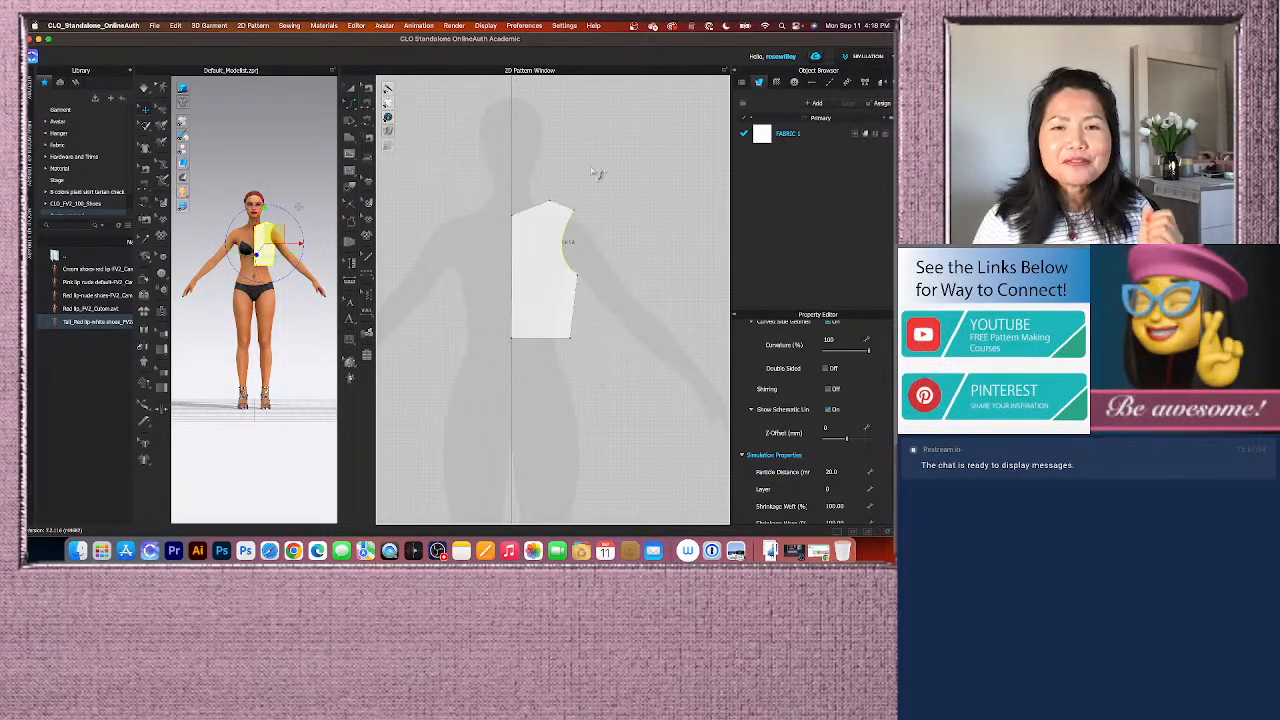
# Step: Switch to Chrome and look through the Encoder Fashion YouTube channel's home page, including its videos, courses and Shorts
pyautogui.click(293, 550)
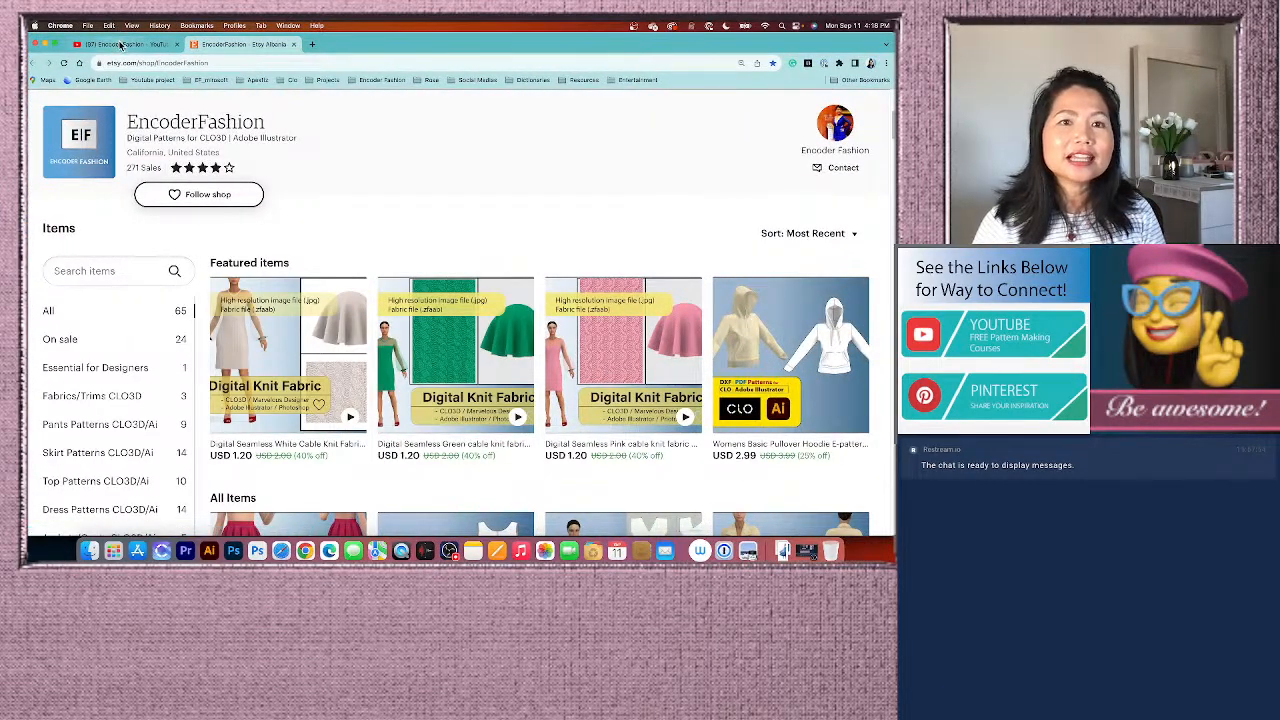
pyautogui.click(121, 44)
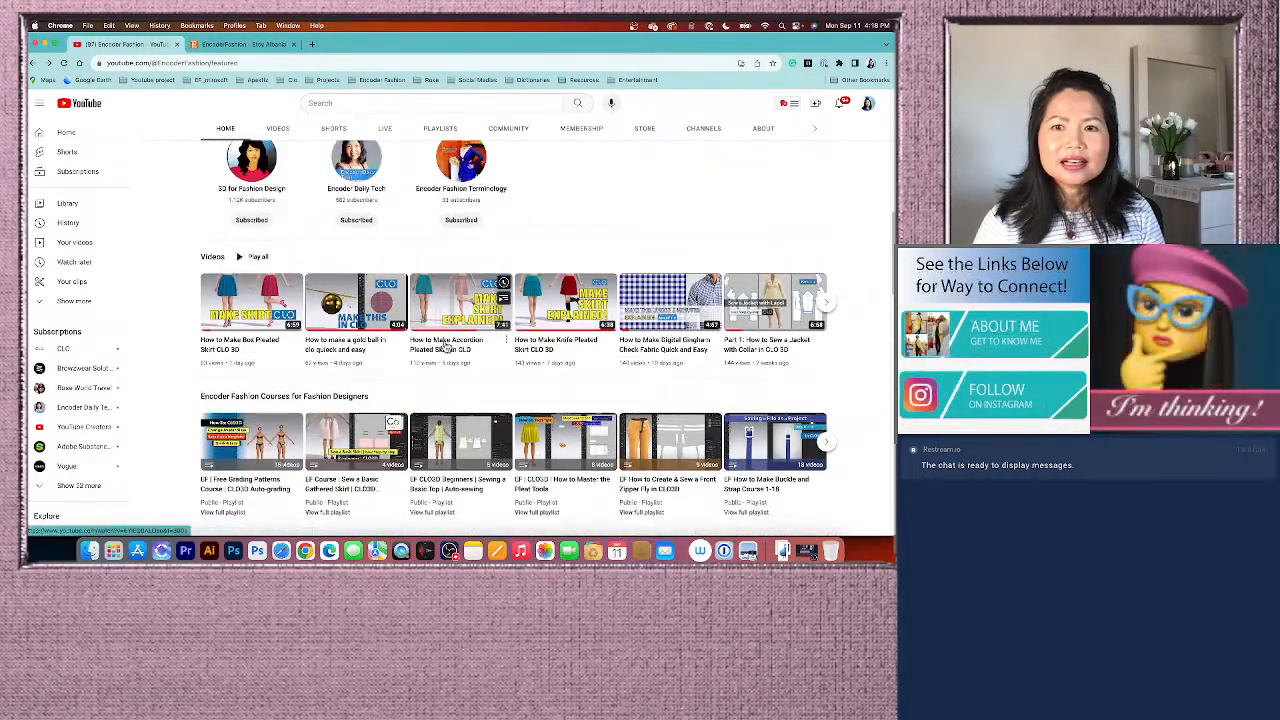
pyautogui.scroll(-4, 448, 342)
pyautogui.scroll(8, 450, 338)
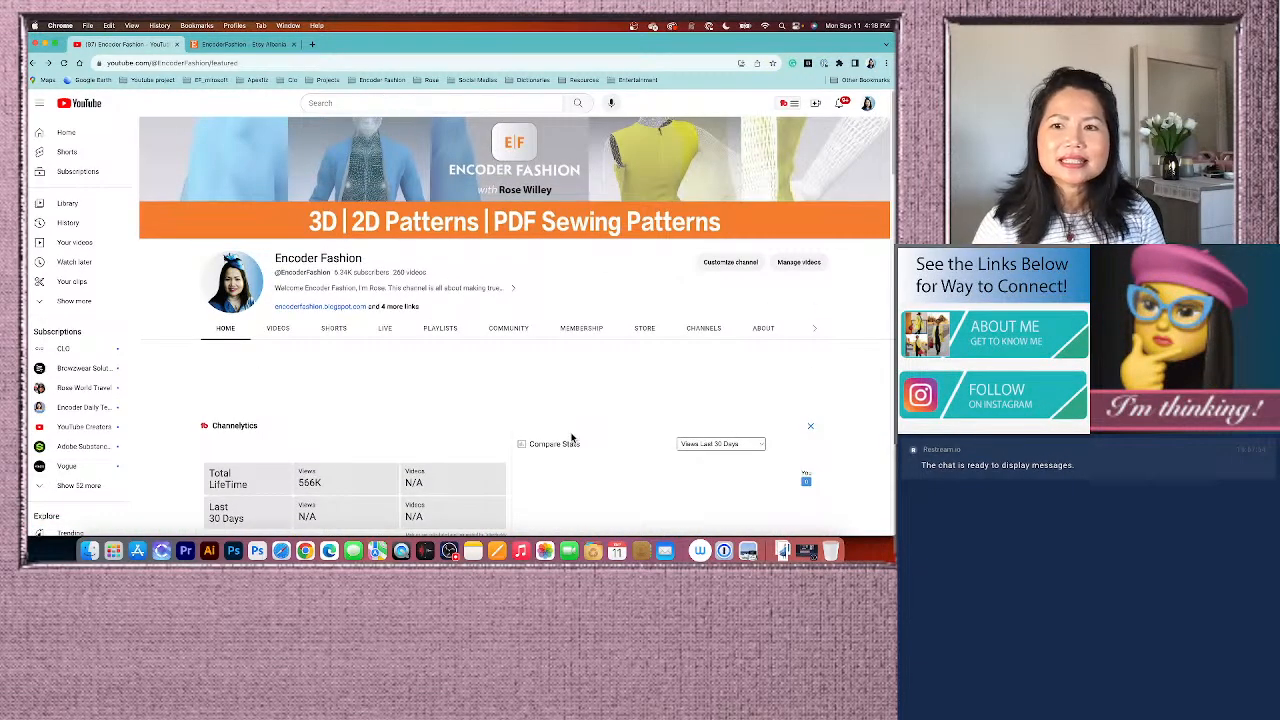
pyautogui.scroll(-2, 837, 334)
pyautogui.scroll(-10, 581, 432)
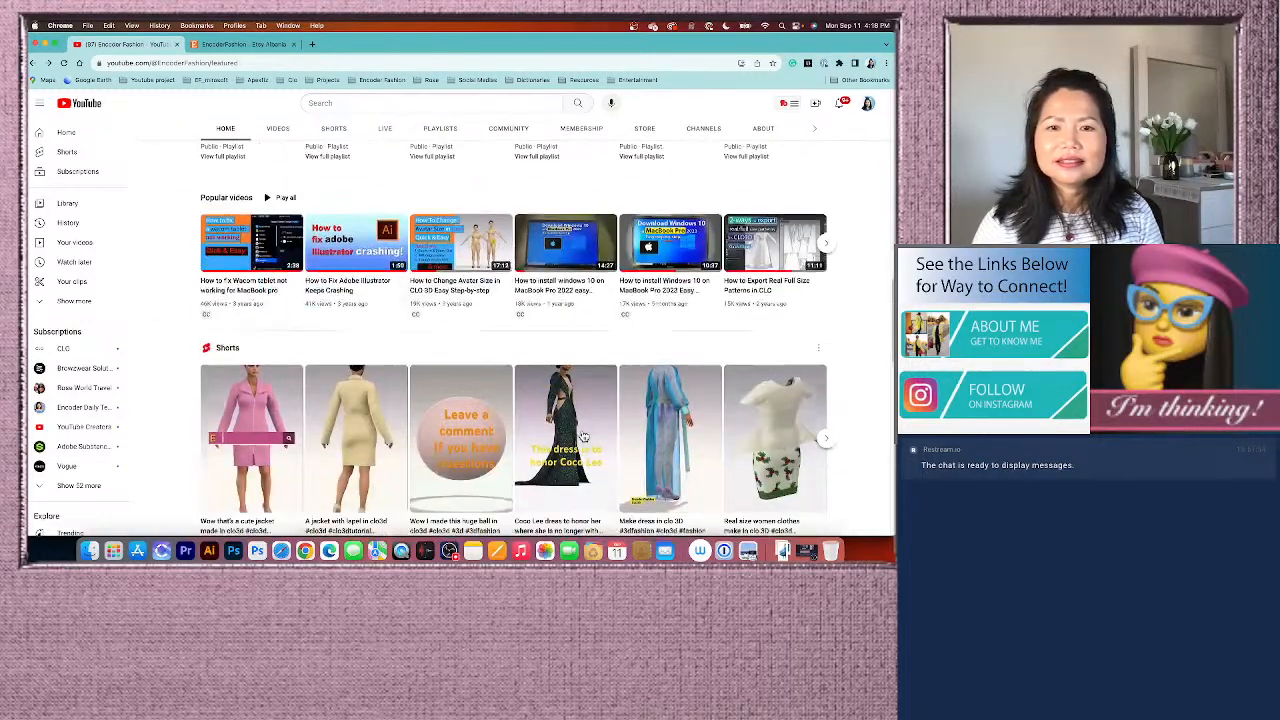
pyautogui.scroll(8, 584, 436)
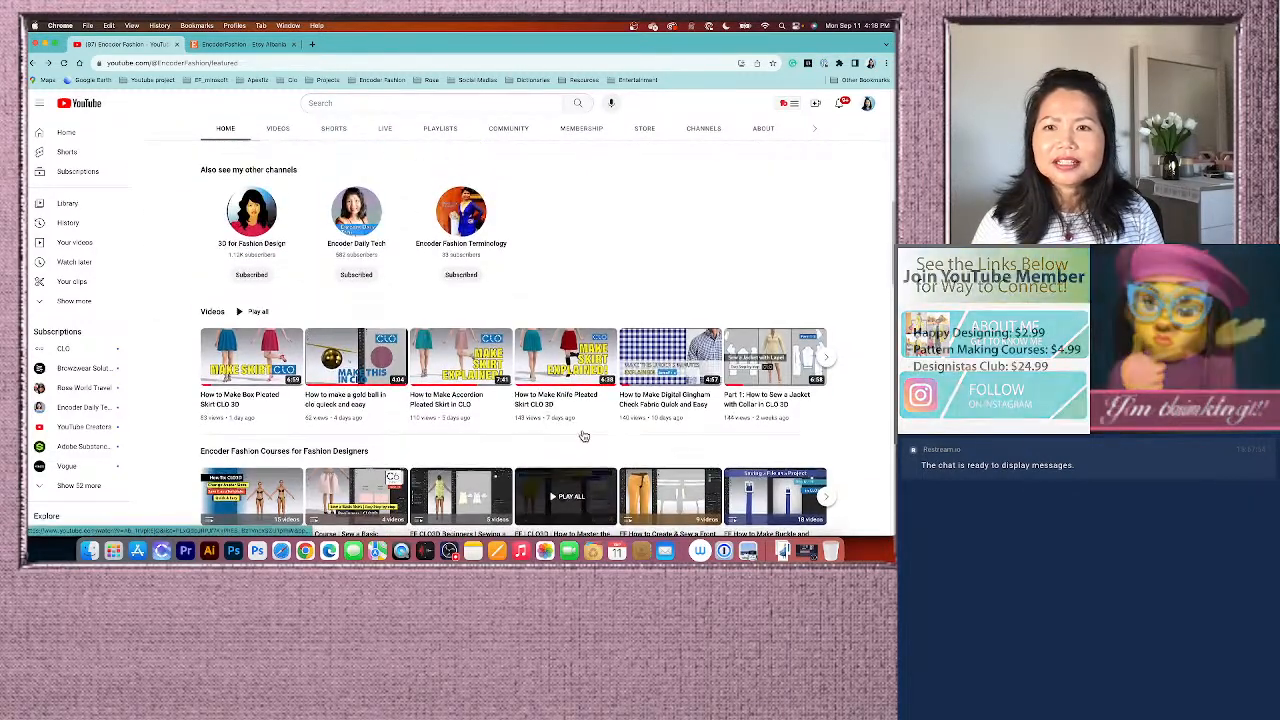
pyautogui.scroll(6, 584, 436)
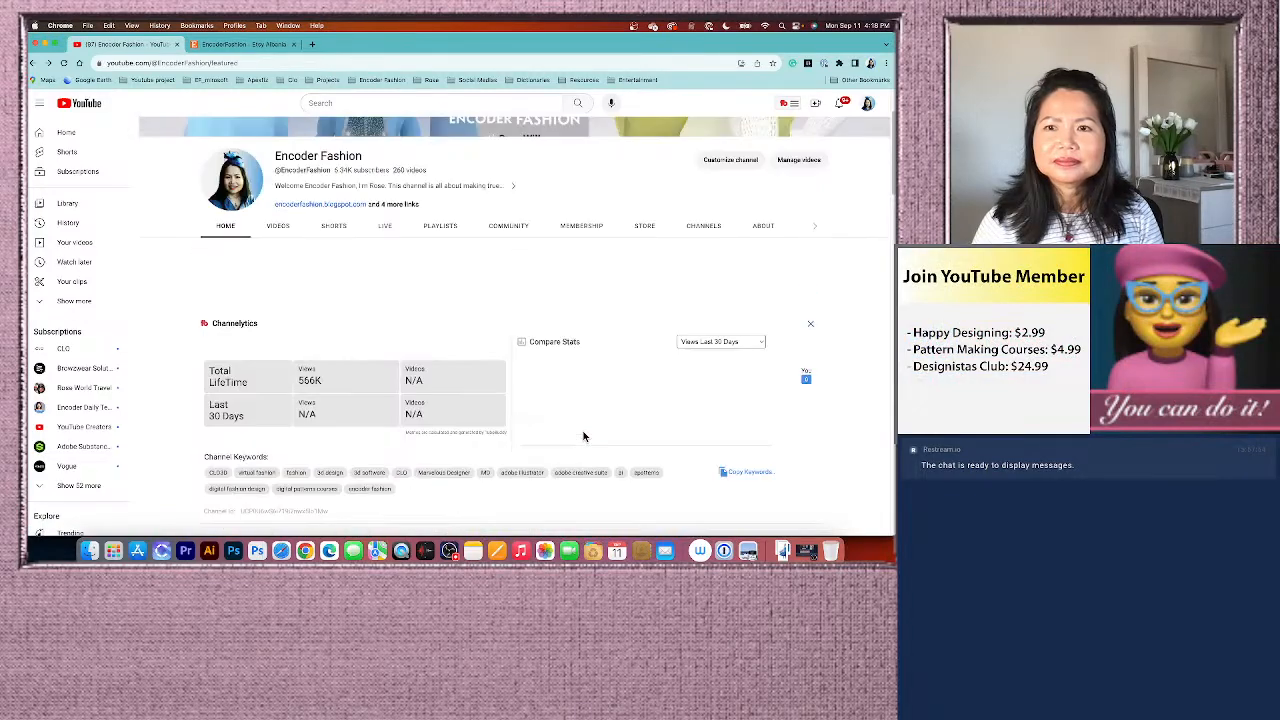
pyautogui.scroll(-1, 584, 436)
pyautogui.scroll(-6, 584, 436)
pyautogui.scroll(5, 565, 445)
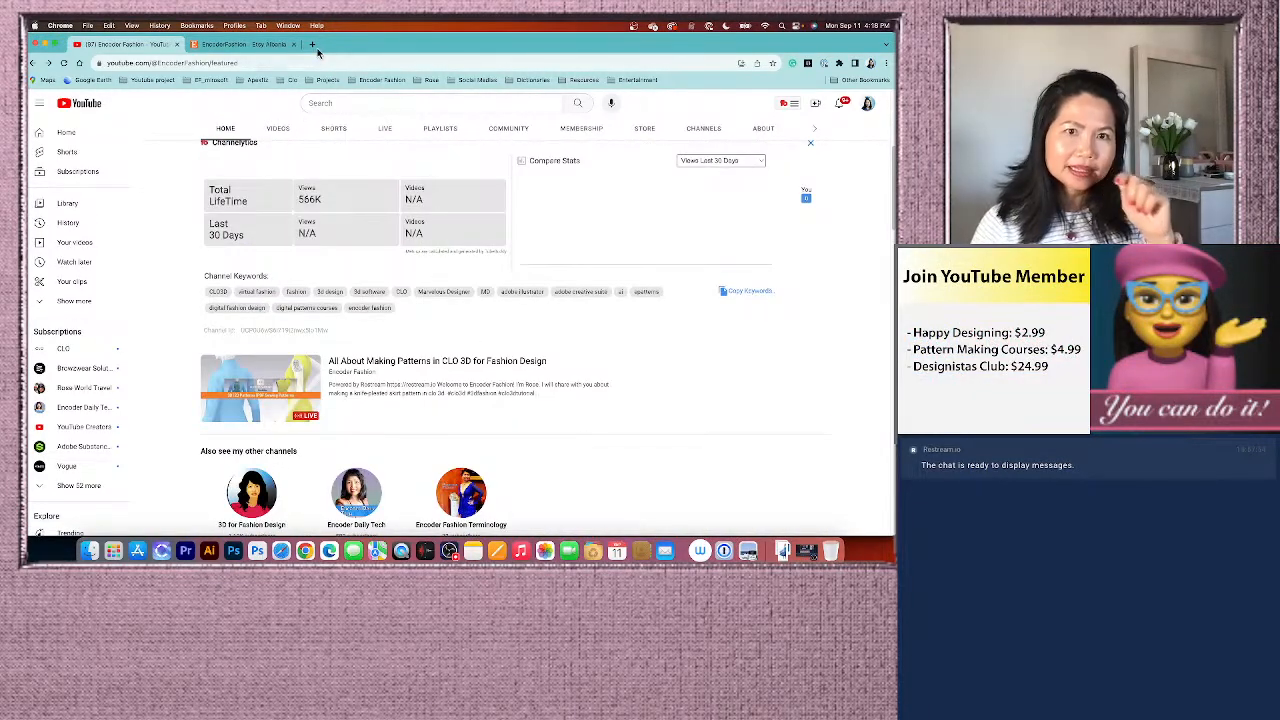
# Step: Search Google for "encoder fashion" in a new browser tab
pyautogui.click(312, 44)
pyautogui.click(415, 243)
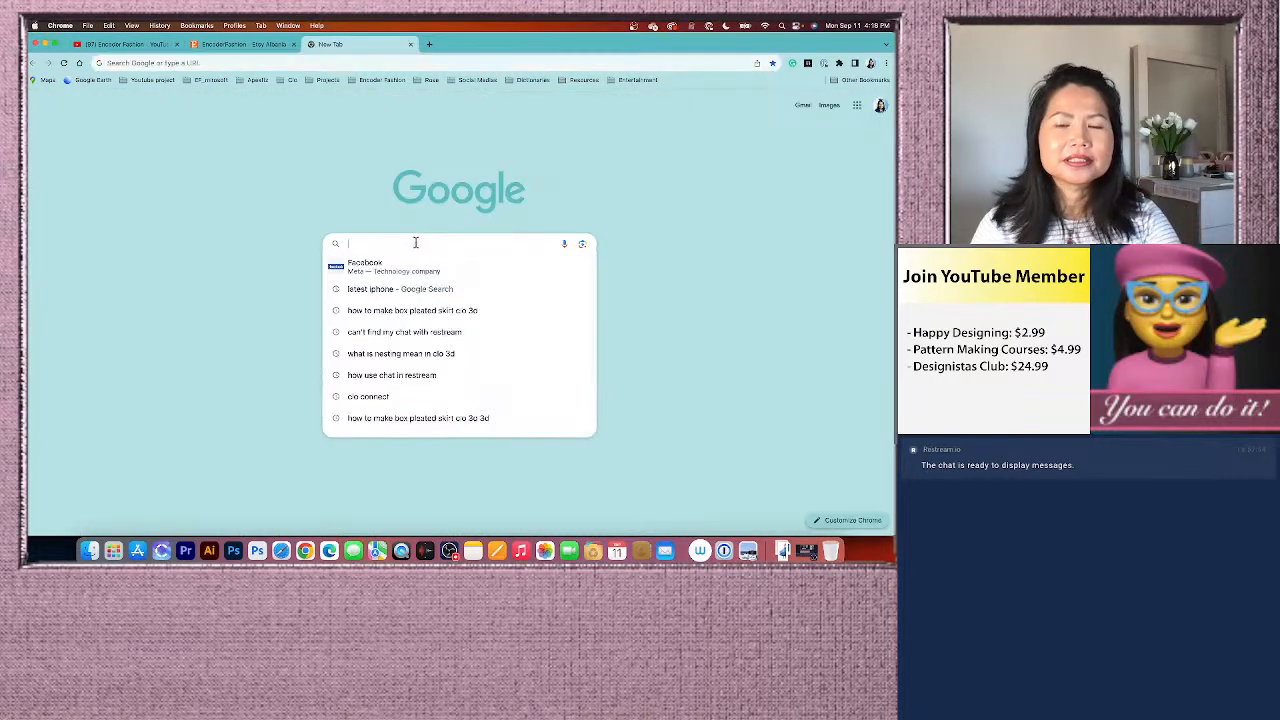
pyautogui.write('encooer f')
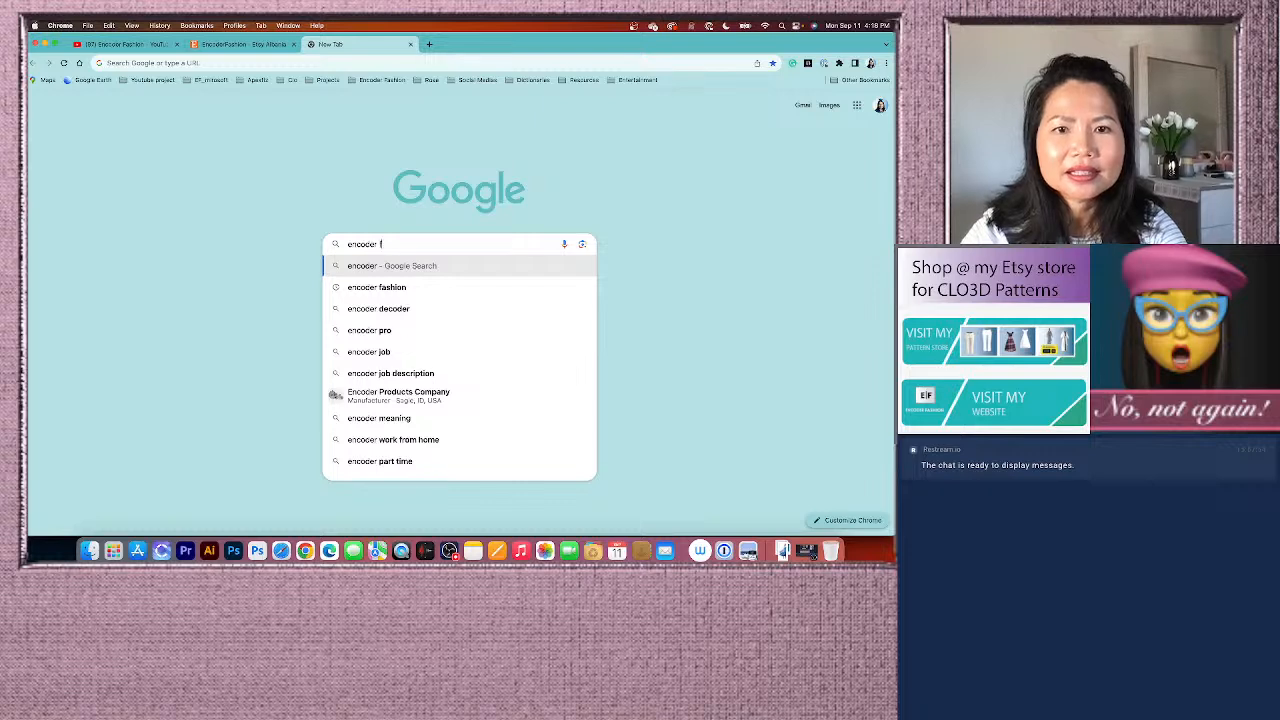
pyautogui.write('a')
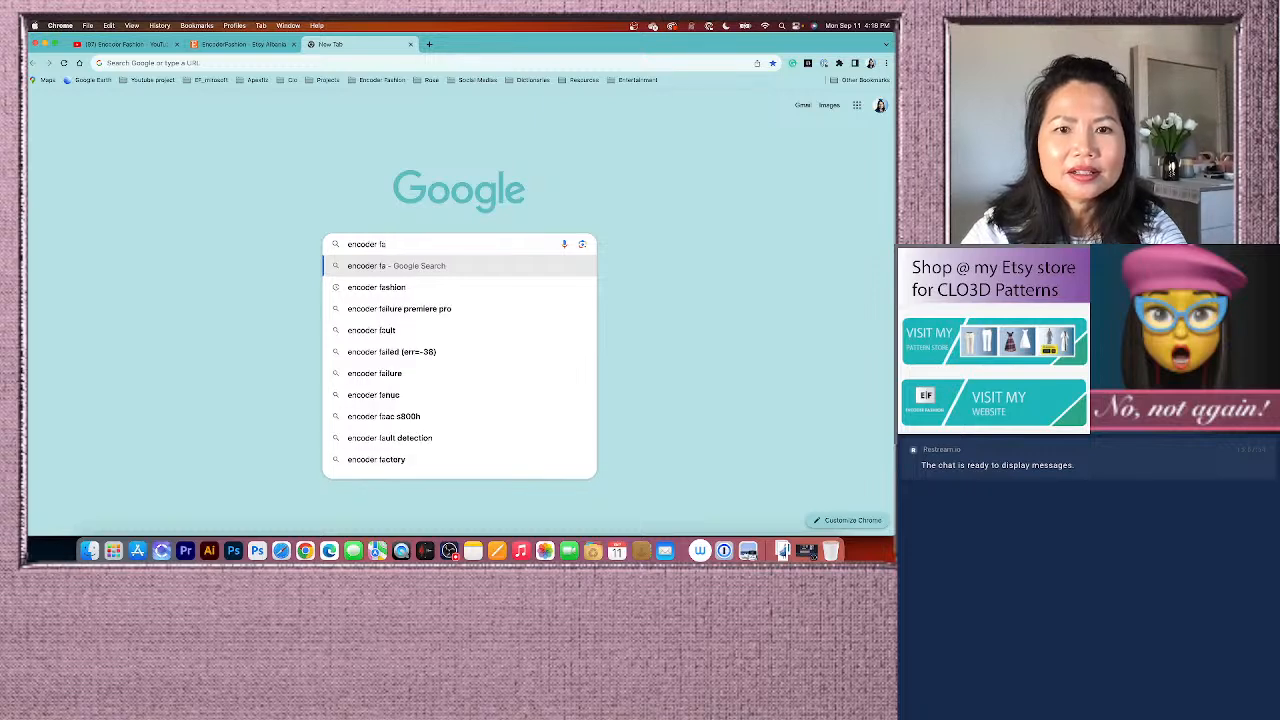
pyautogui.click(404, 292)
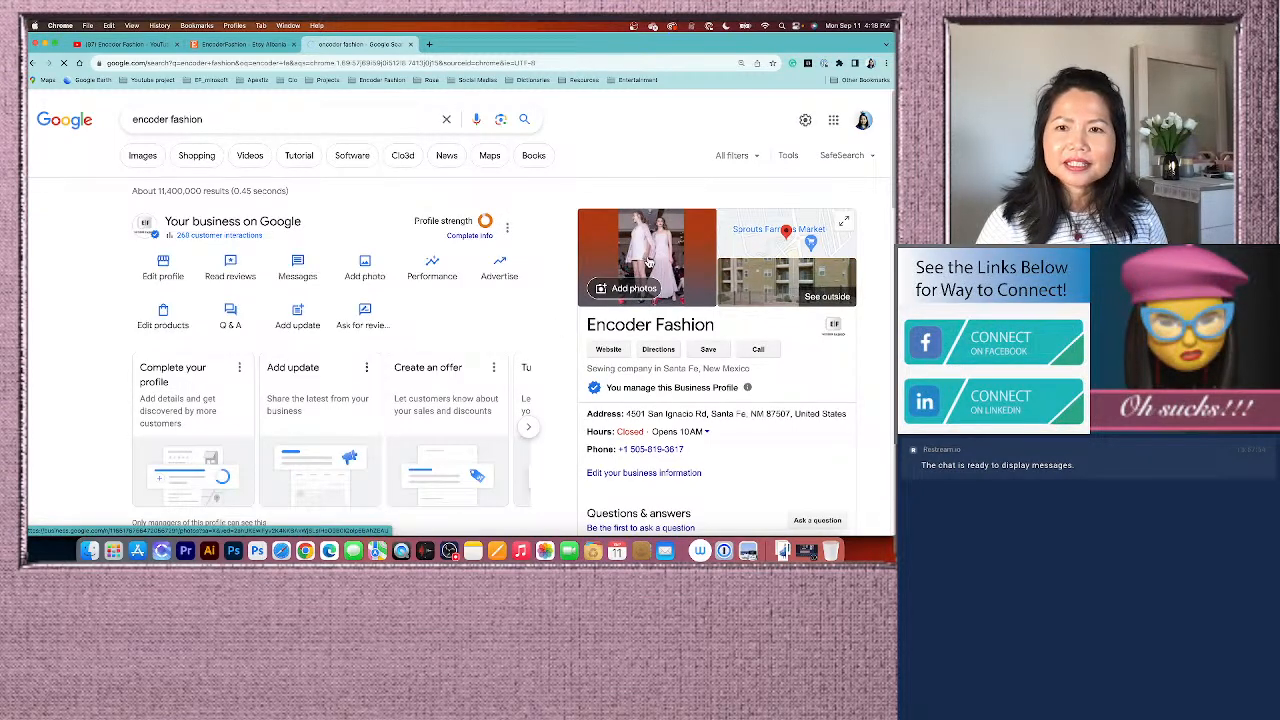
# Step: View the owner's photos in the Encoder Fashion business gallery and return to the search results
pyautogui.scroll(-5, 665, 330)
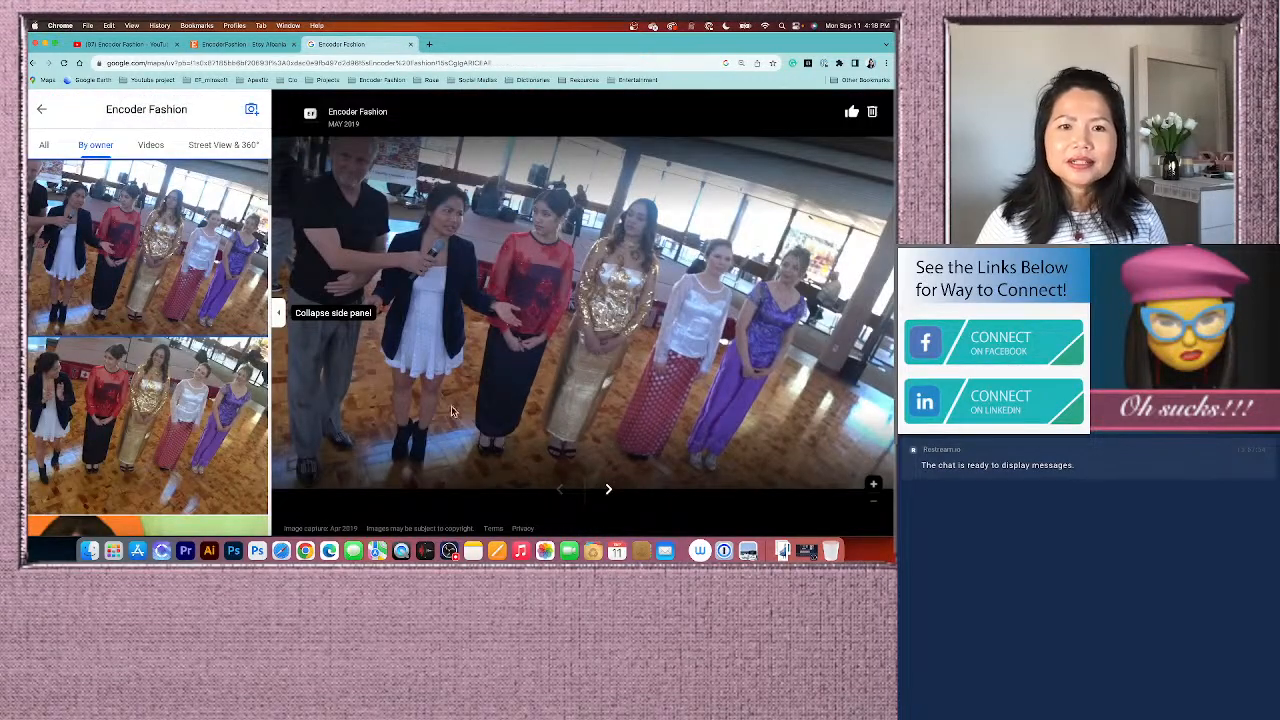
pyautogui.click(605, 488)
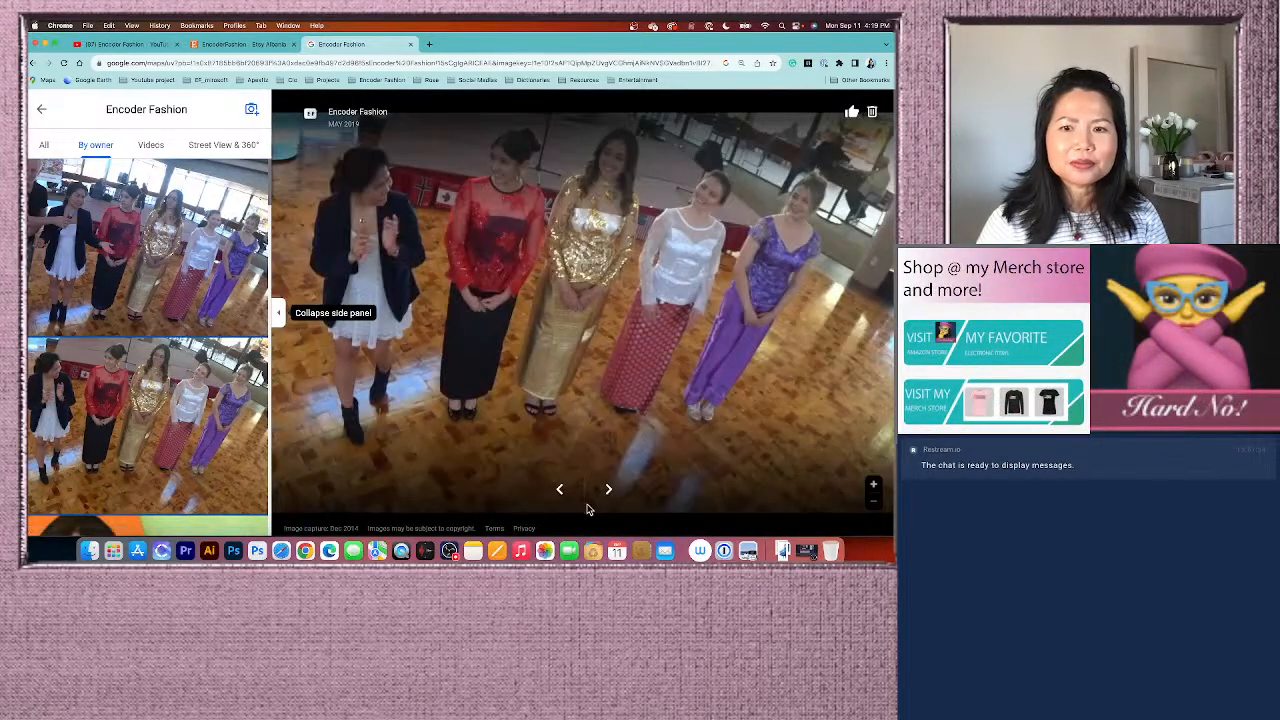
pyautogui.click(605, 491)
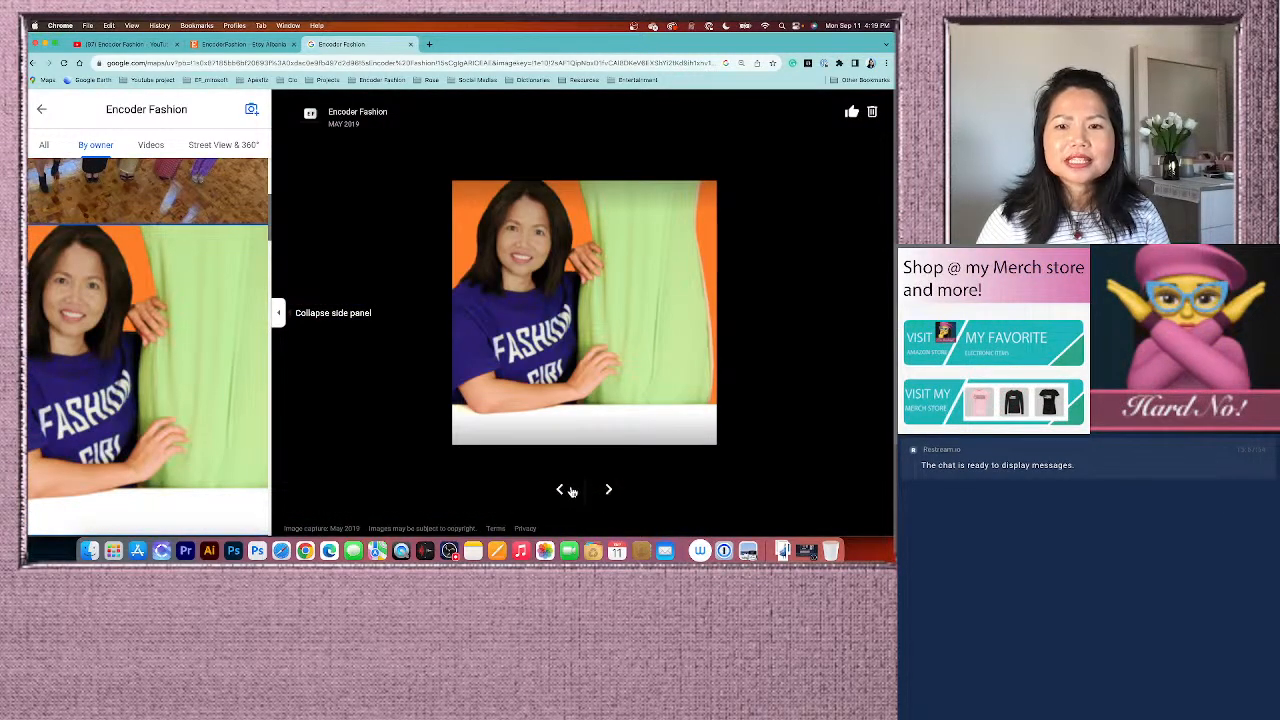
pyautogui.click(566, 490)
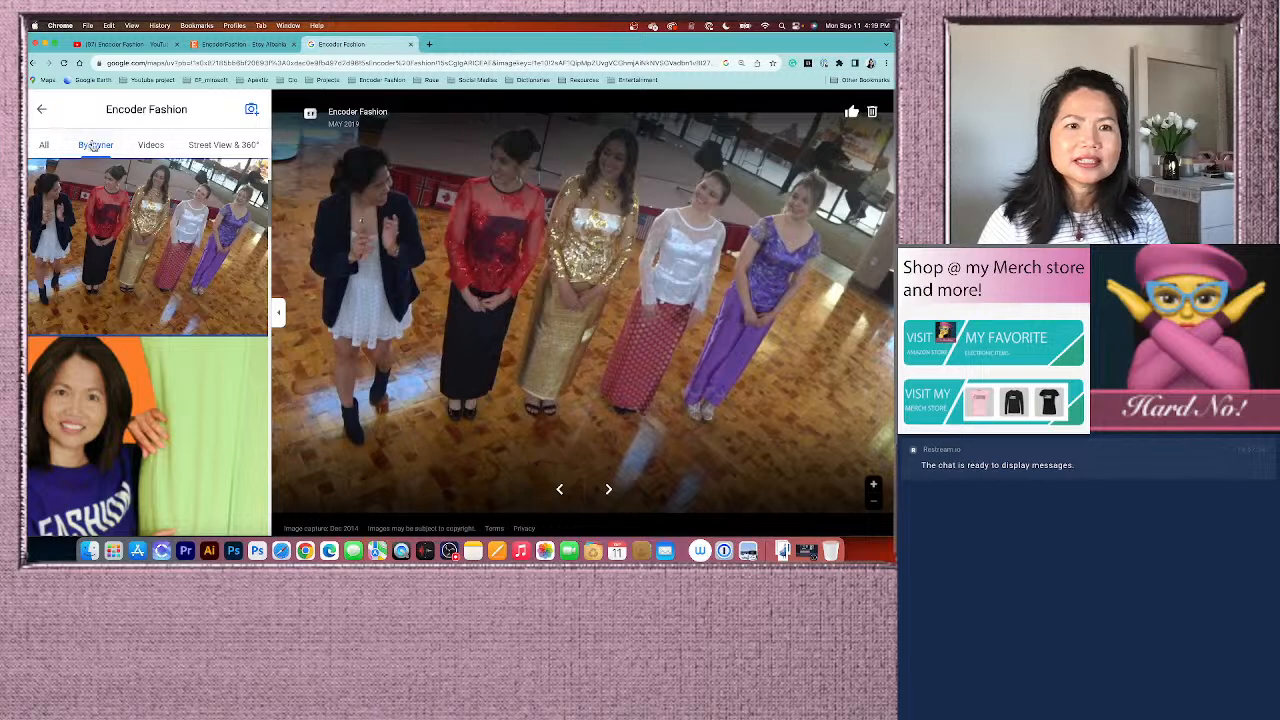
pyautogui.click(41, 109)
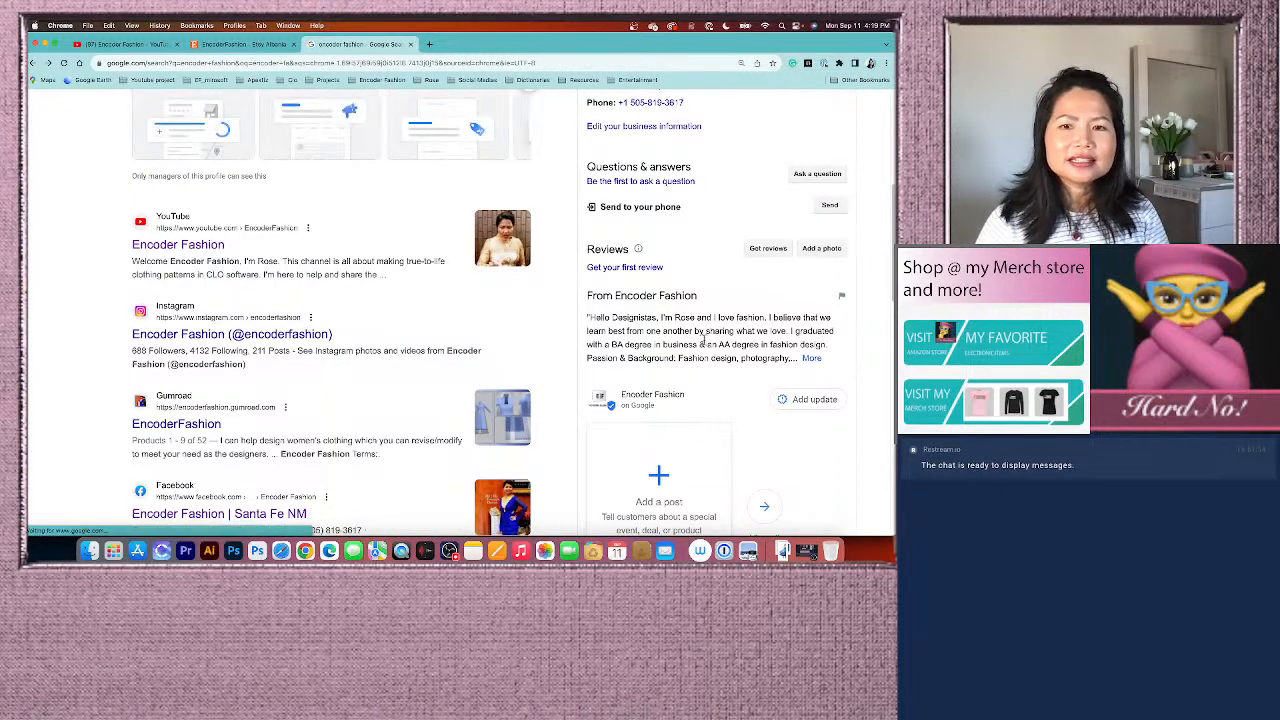
pyautogui.scroll(-1, 566, 440)
pyautogui.scroll(5, 600, 414)
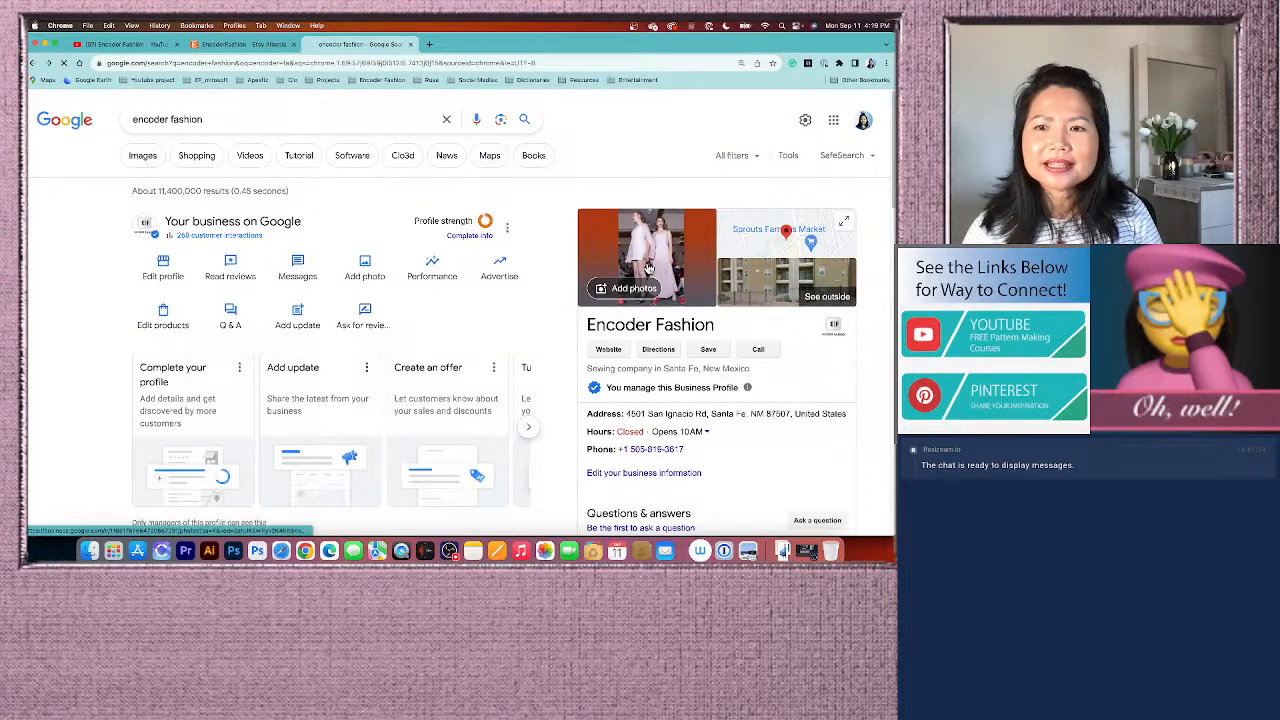
# Step: Watch part of the runway video in the Encoder Fashion business gallery, pausing it as needed, and return to CLO
pyautogui.click(648, 268)
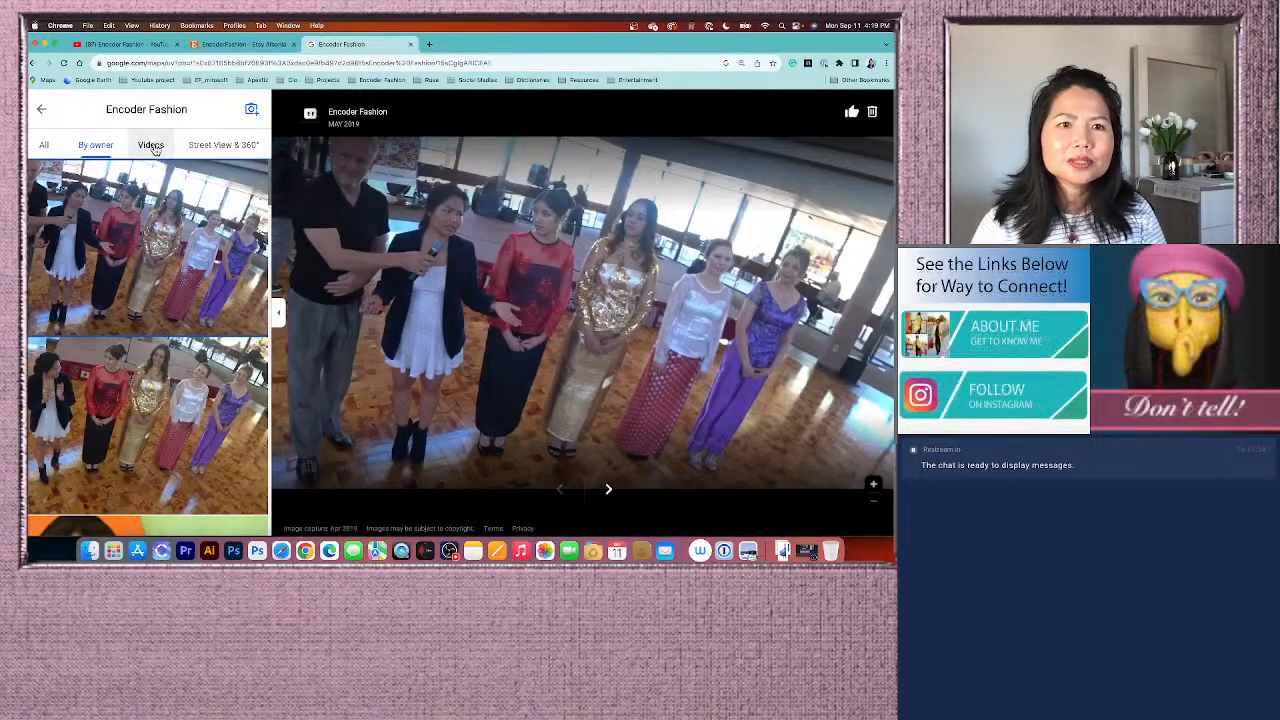
pyautogui.click(150, 145)
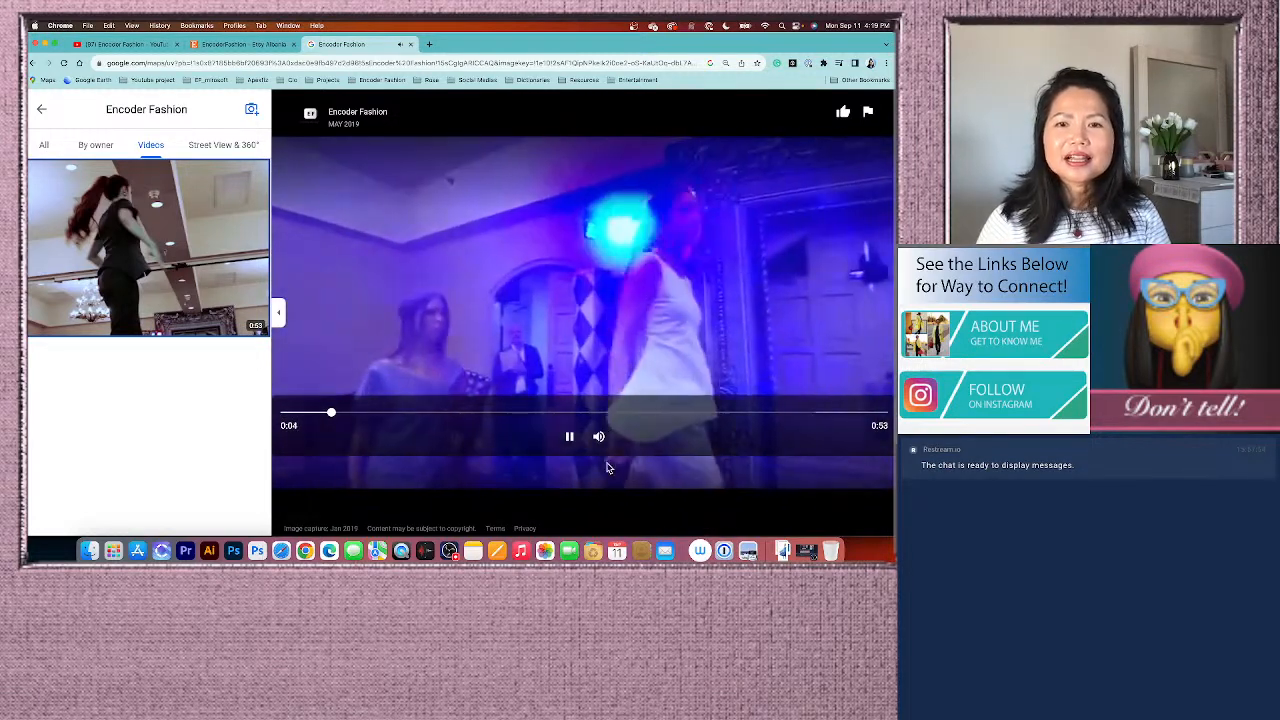
pyautogui.click(570, 437)
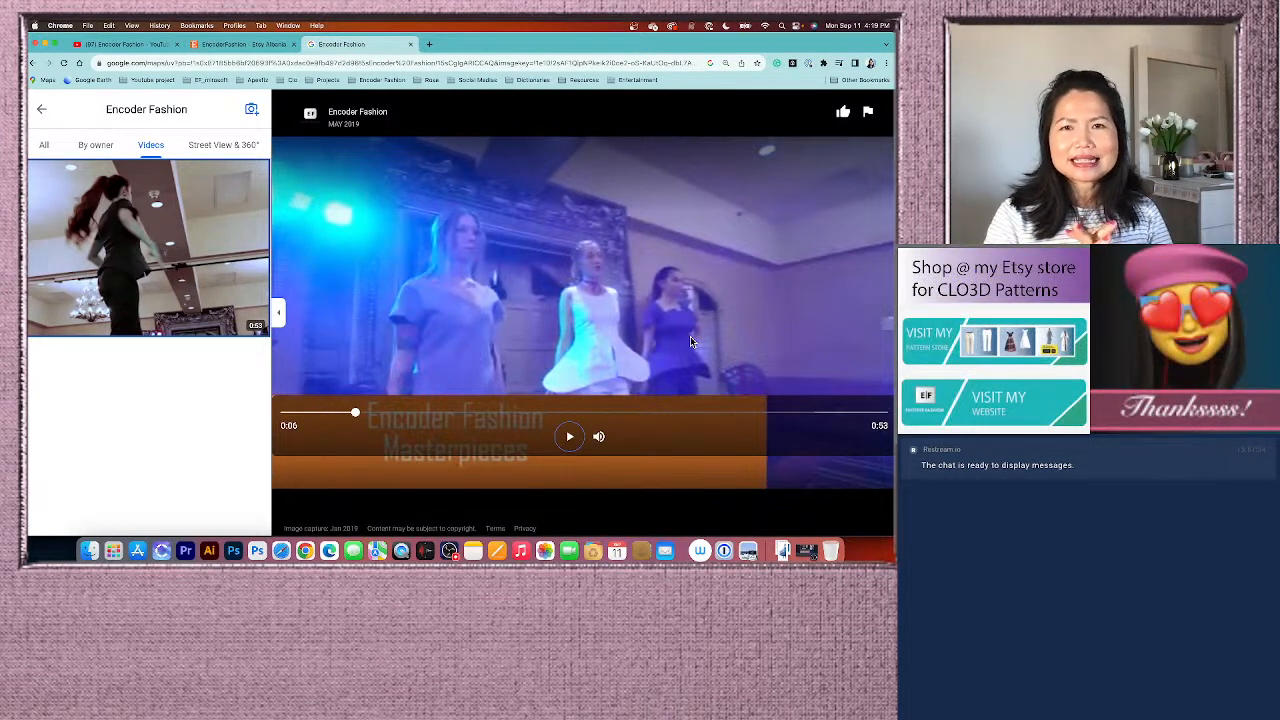
pyautogui.click(571, 440)
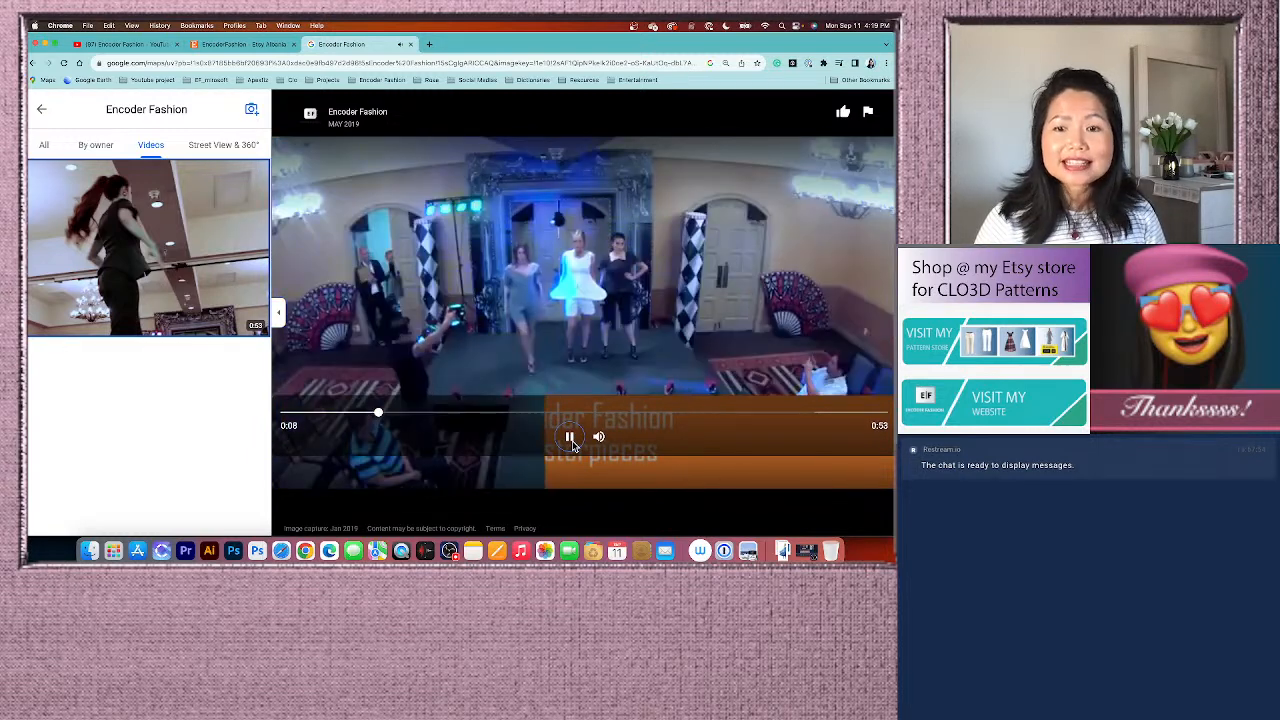
pyautogui.click(570, 438)
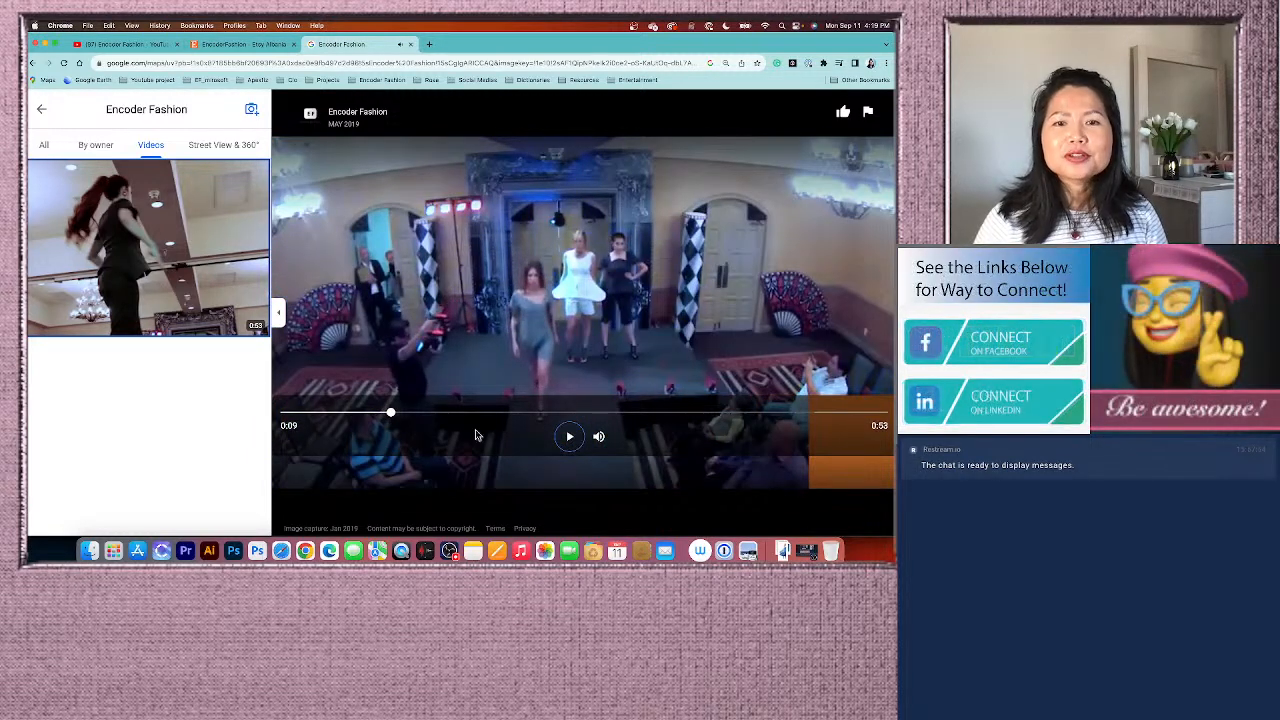
pyautogui.click(569, 436)
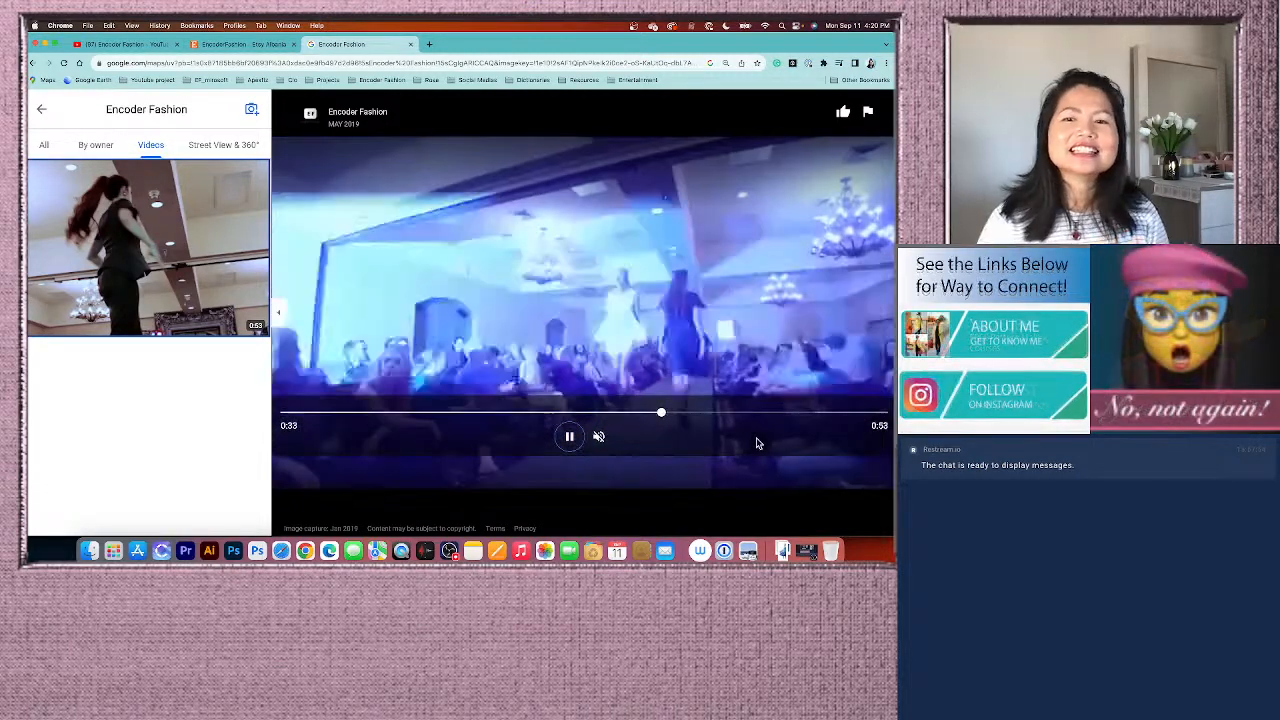
pyautogui.click(569, 436)
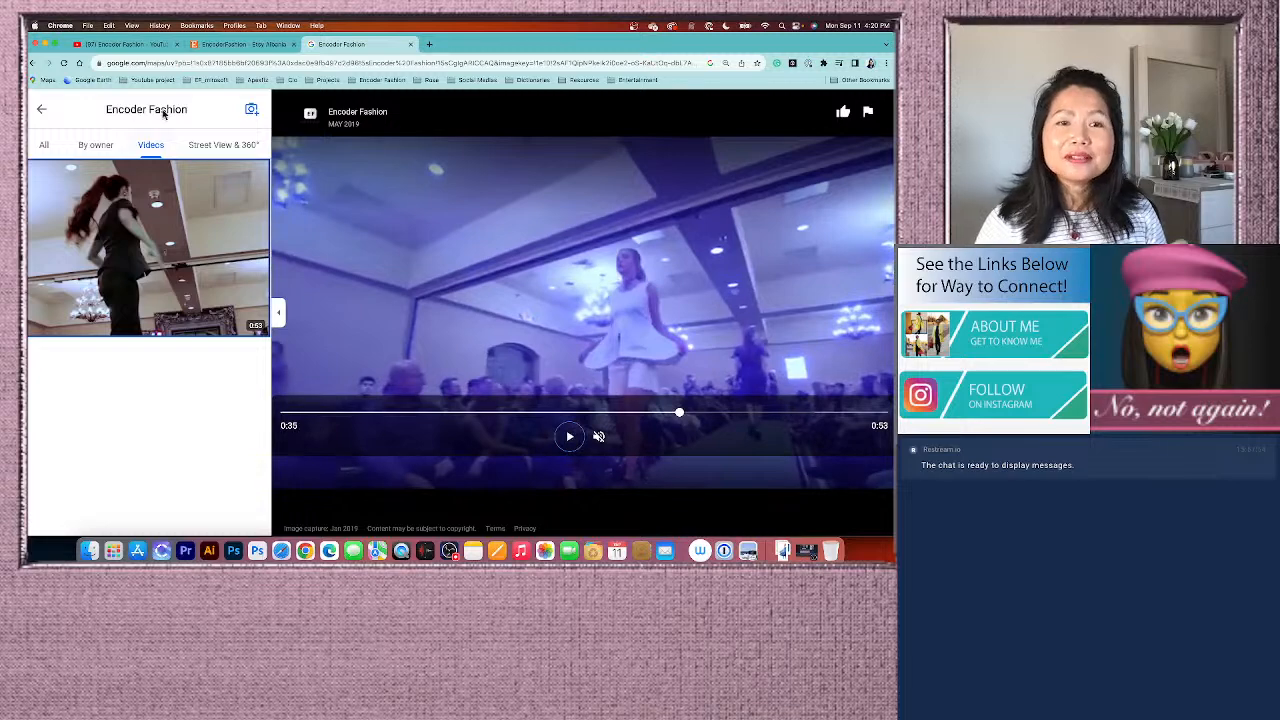
pyautogui.click(45, 44)
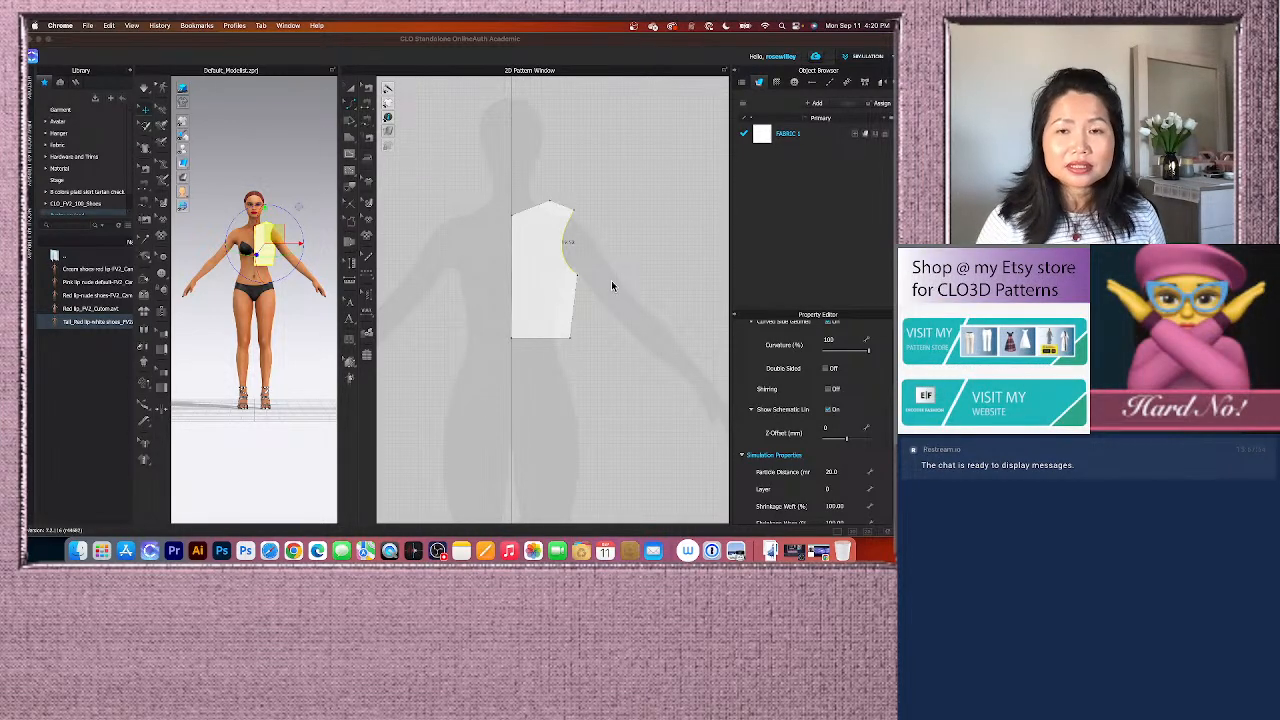
pyautogui.scroll(-2, 560, 392)
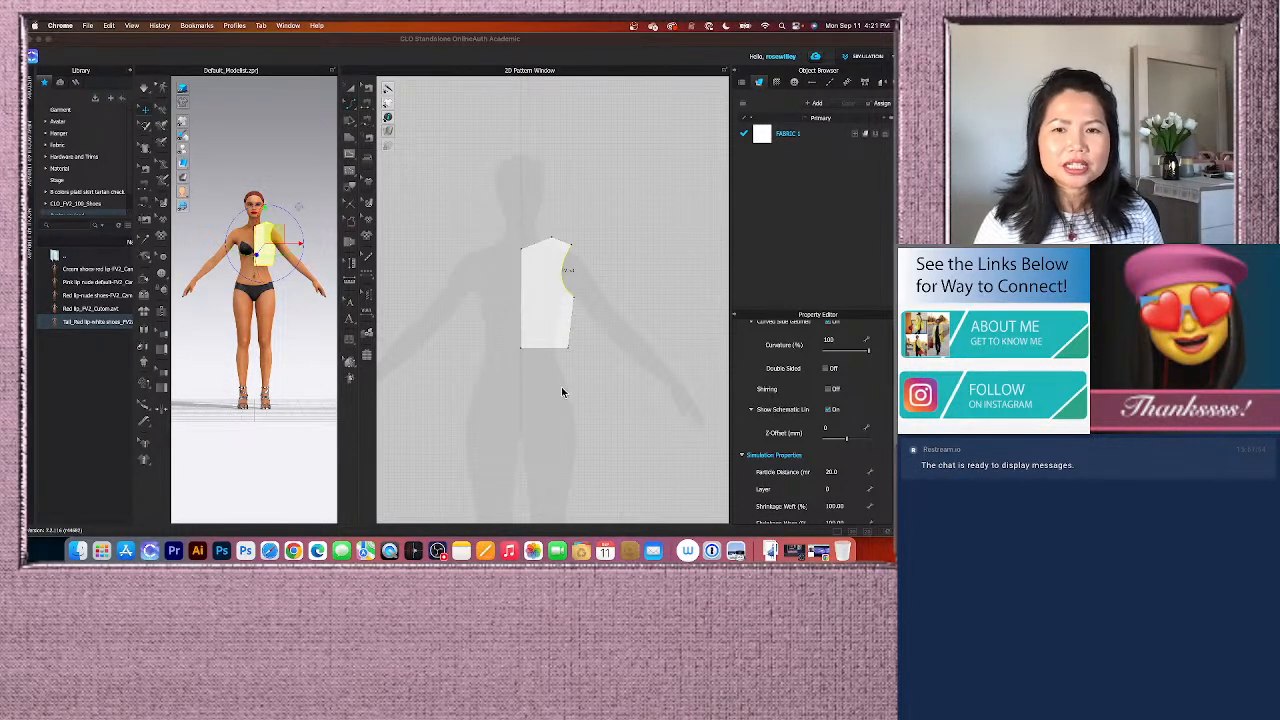
pyautogui.scroll(-2, 558, 387)
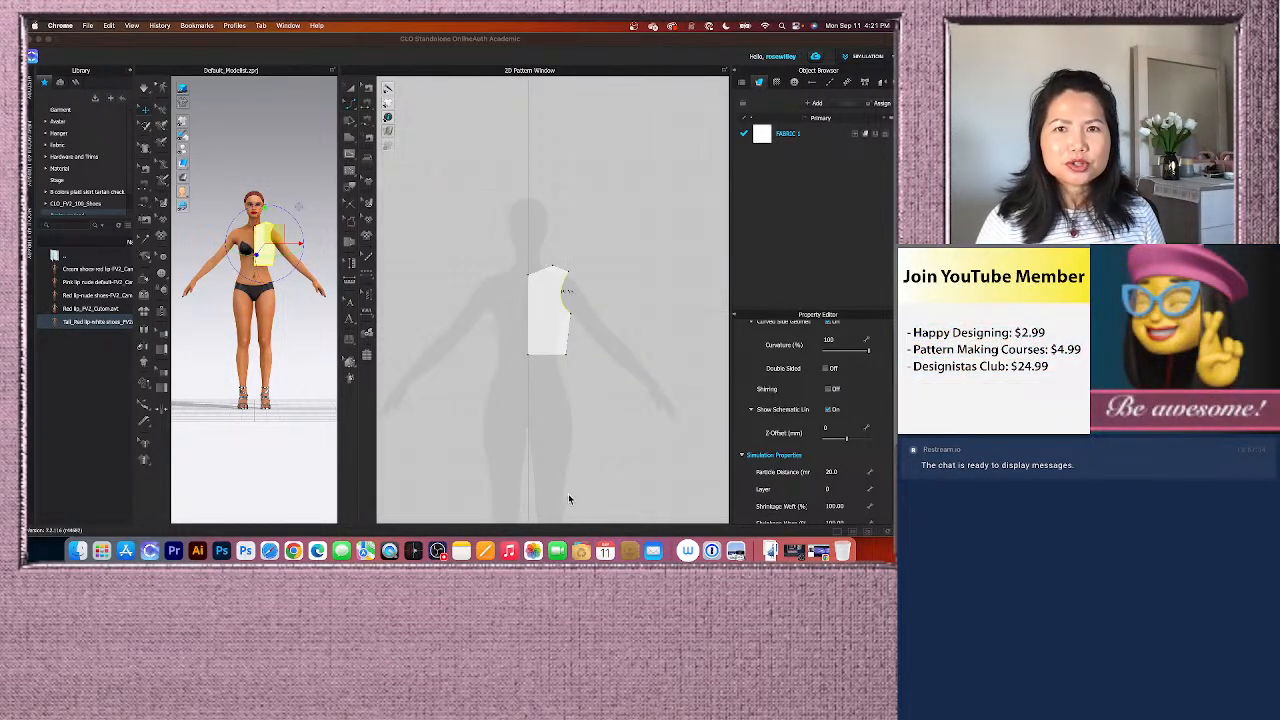
pyautogui.scroll(2, 562, 480)
pyautogui.scroll(2, 580, 352)
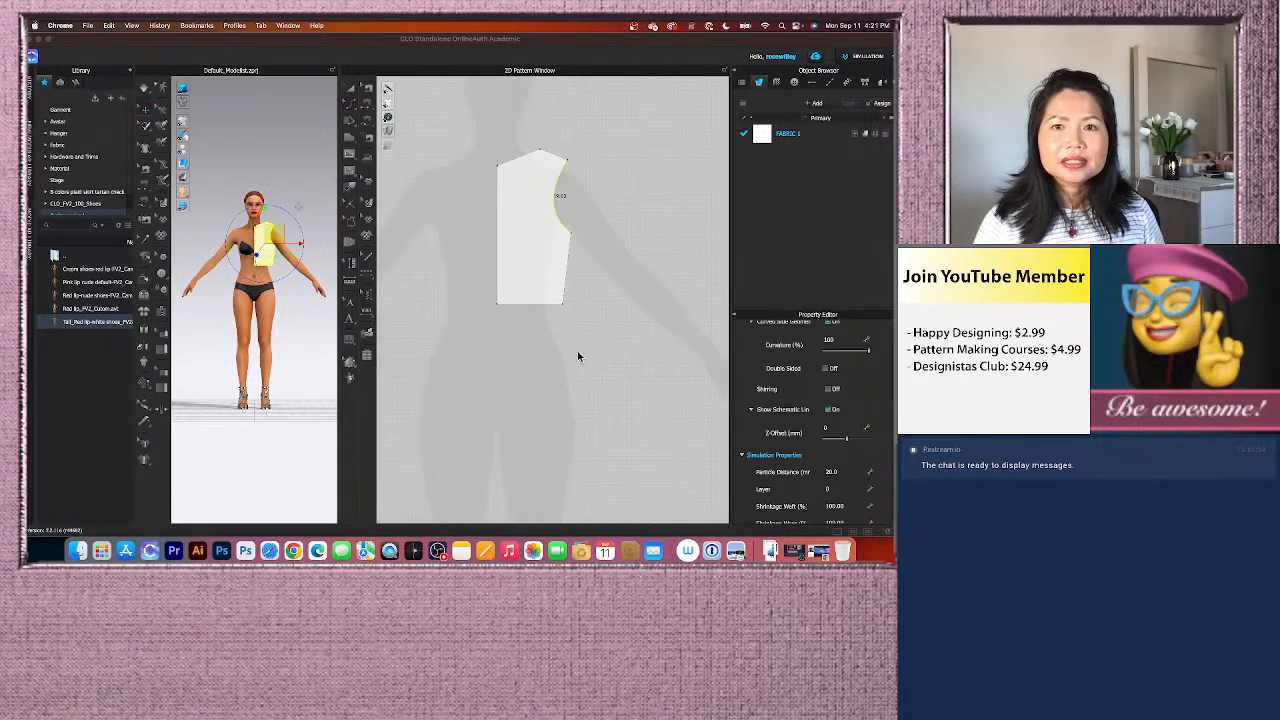
pyautogui.scroll(-1, 620, 236)
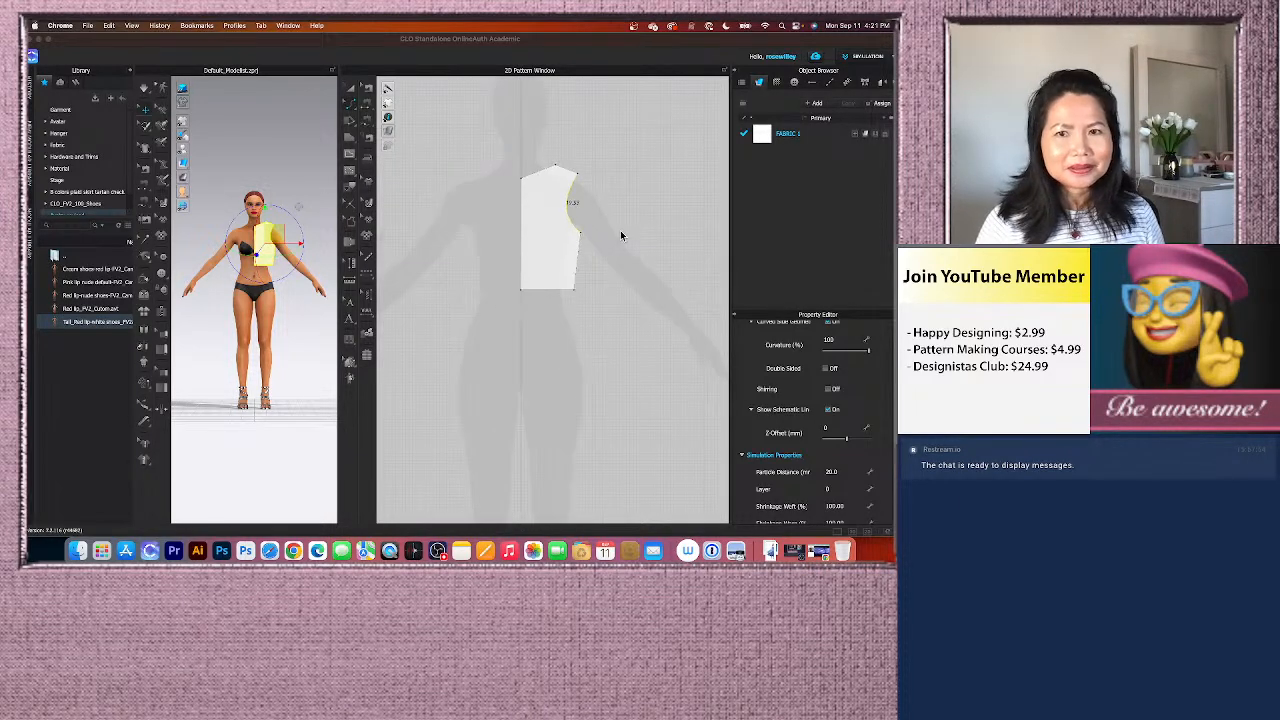
pyautogui.scroll(1, 629, 232)
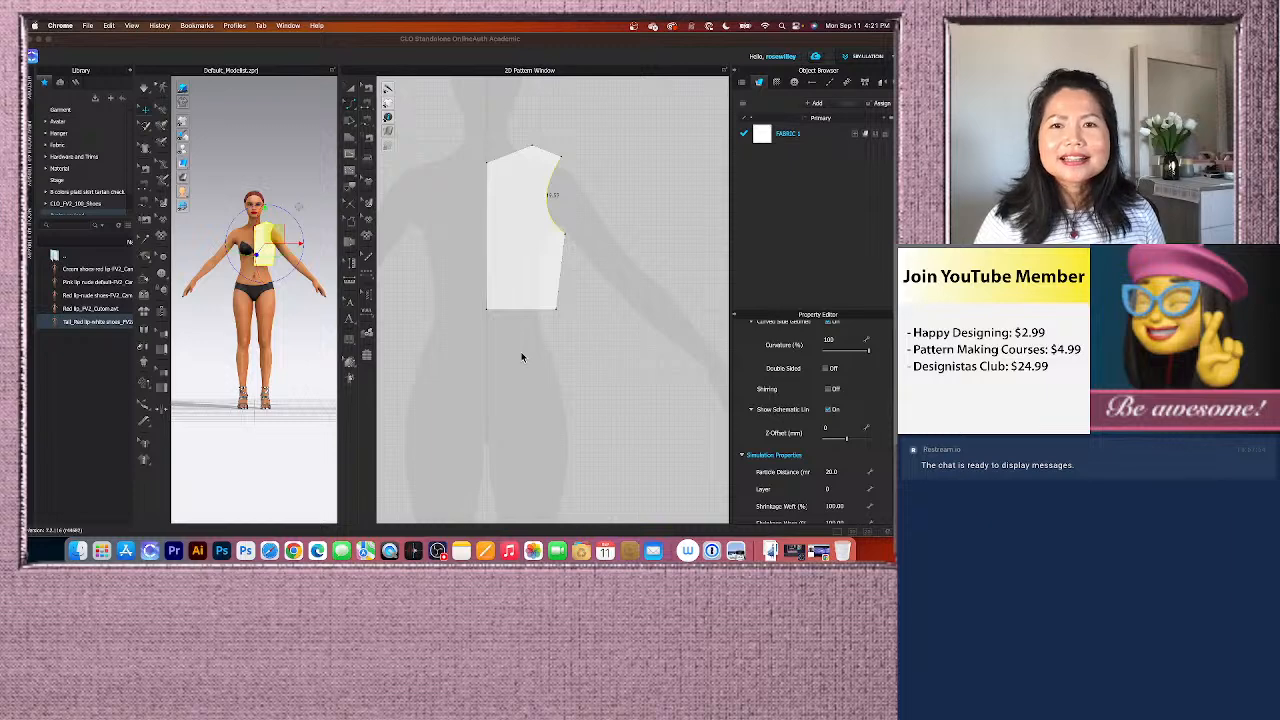
pyautogui.scroll(-1, 521, 357)
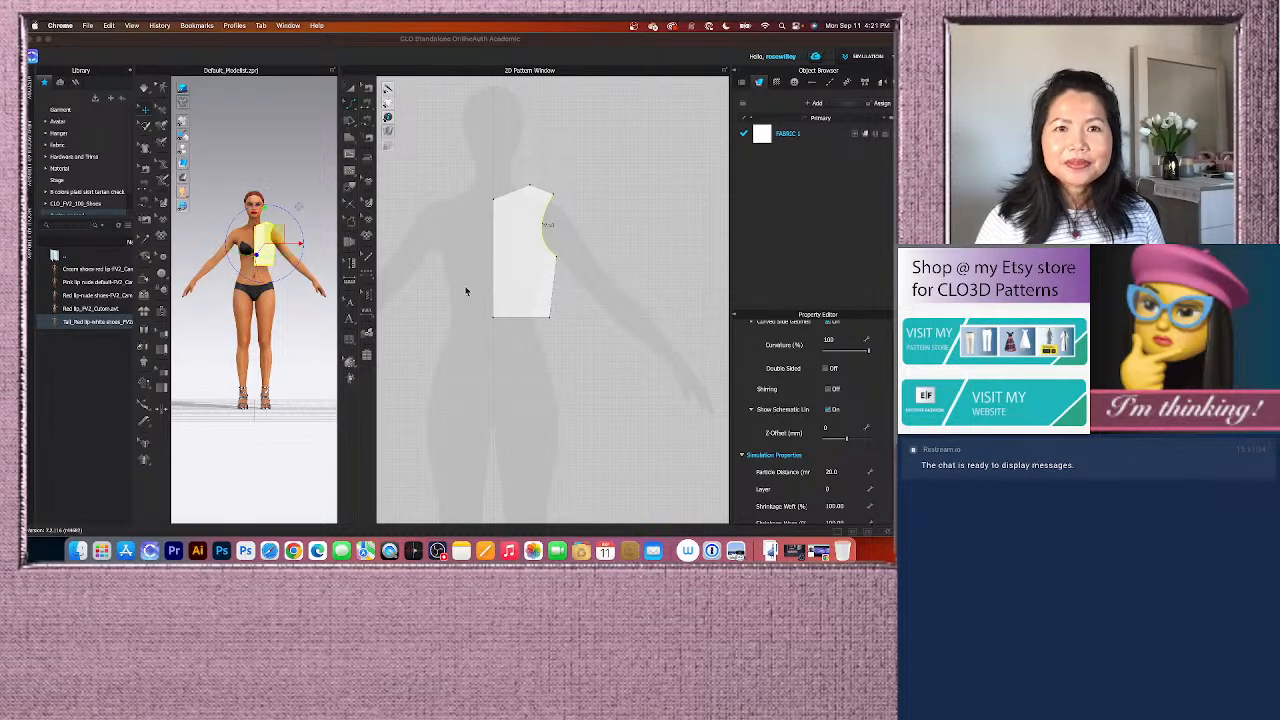
# Step: Unfold the half-bodice pattern along its centre line to make a full bodice
pyautogui.click(352, 110)
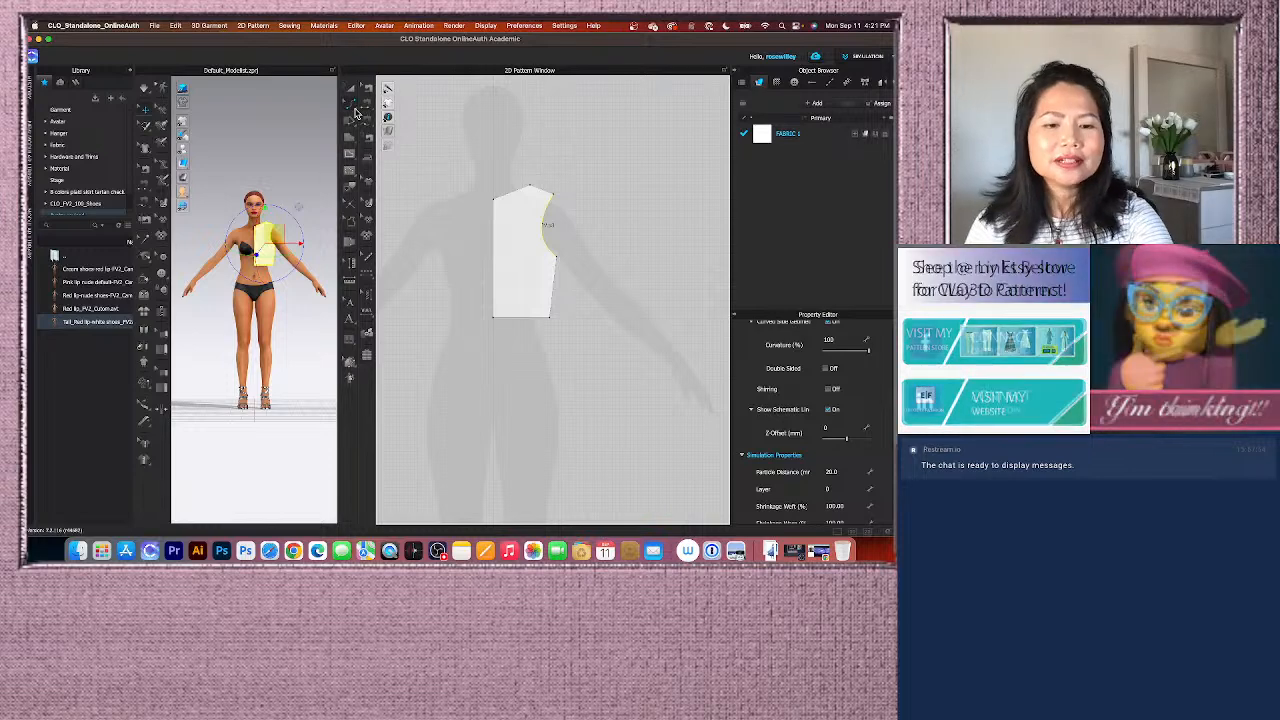
pyautogui.rightClick(494, 272)
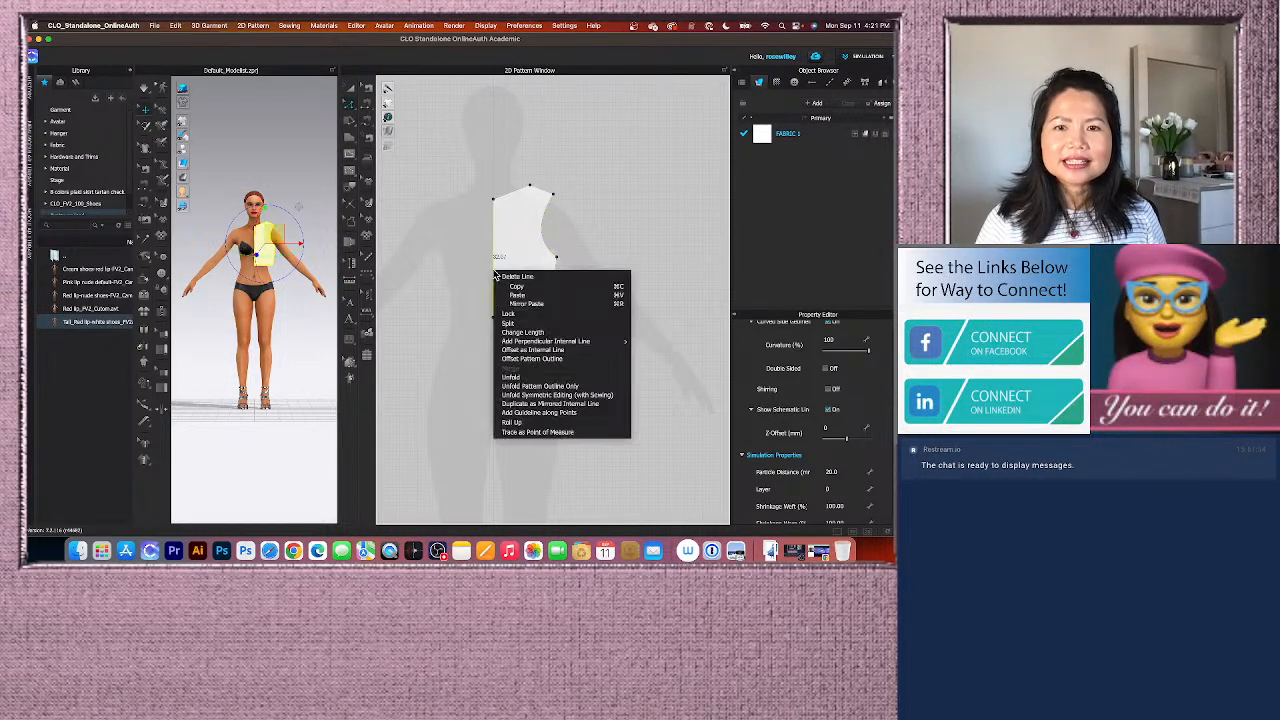
pyautogui.click(515, 377)
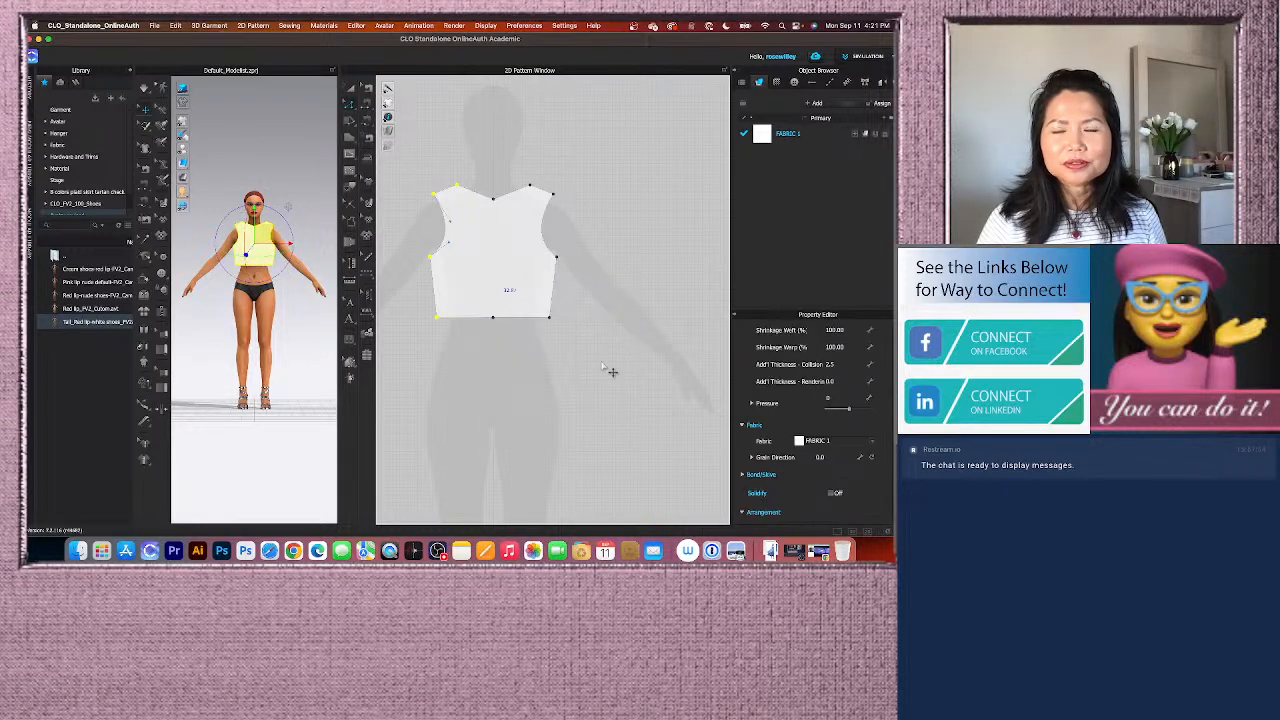
pyautogui.scroll(-3, 552, 356)
pyautogui.scroll(3, 515, 240)
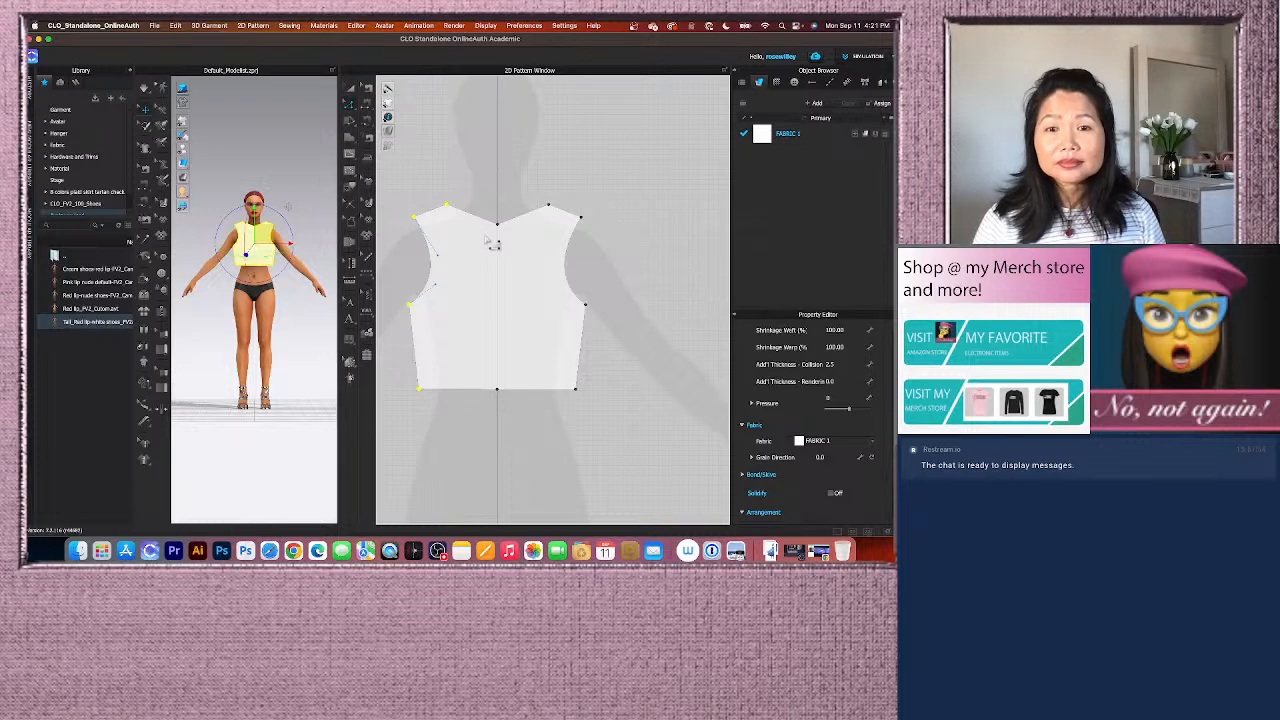
# Step: Delete the centre neck point of the bodice and bend the straight neckline down into a shallow scoop curve
pyautogui.scroll(-2, 491, 244)
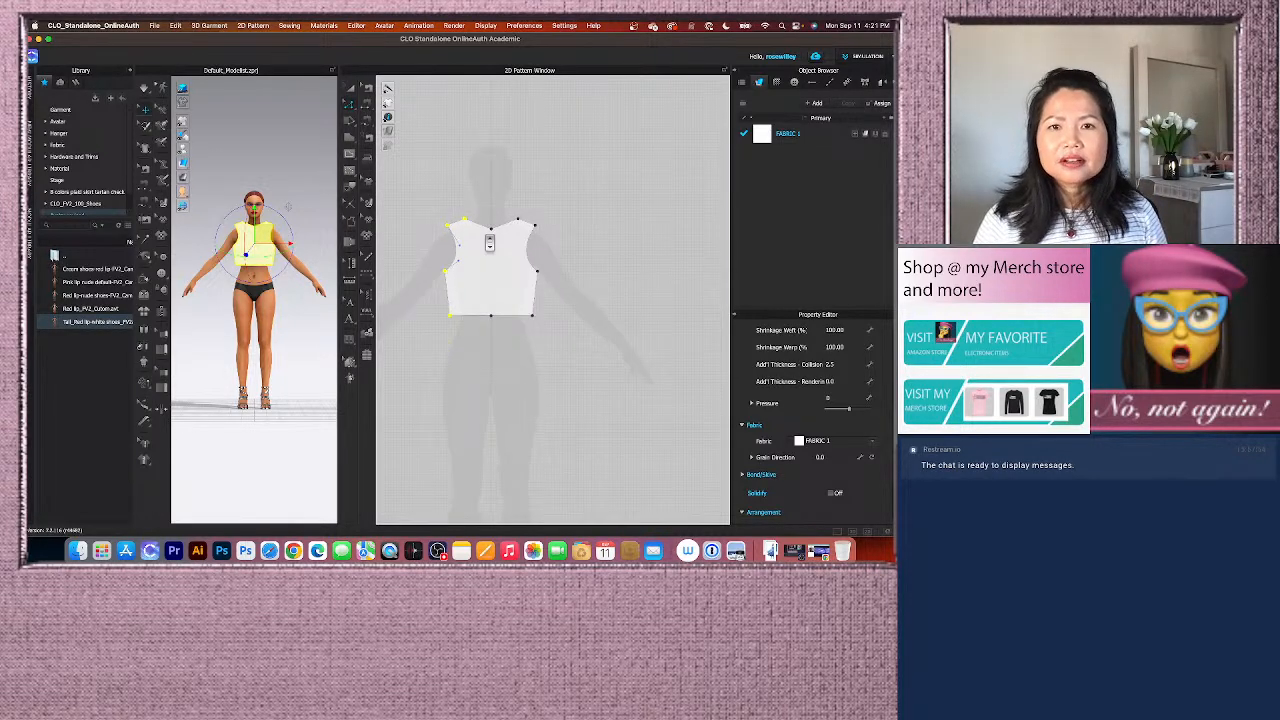
pyautogui.scroll(2, 490, 243)
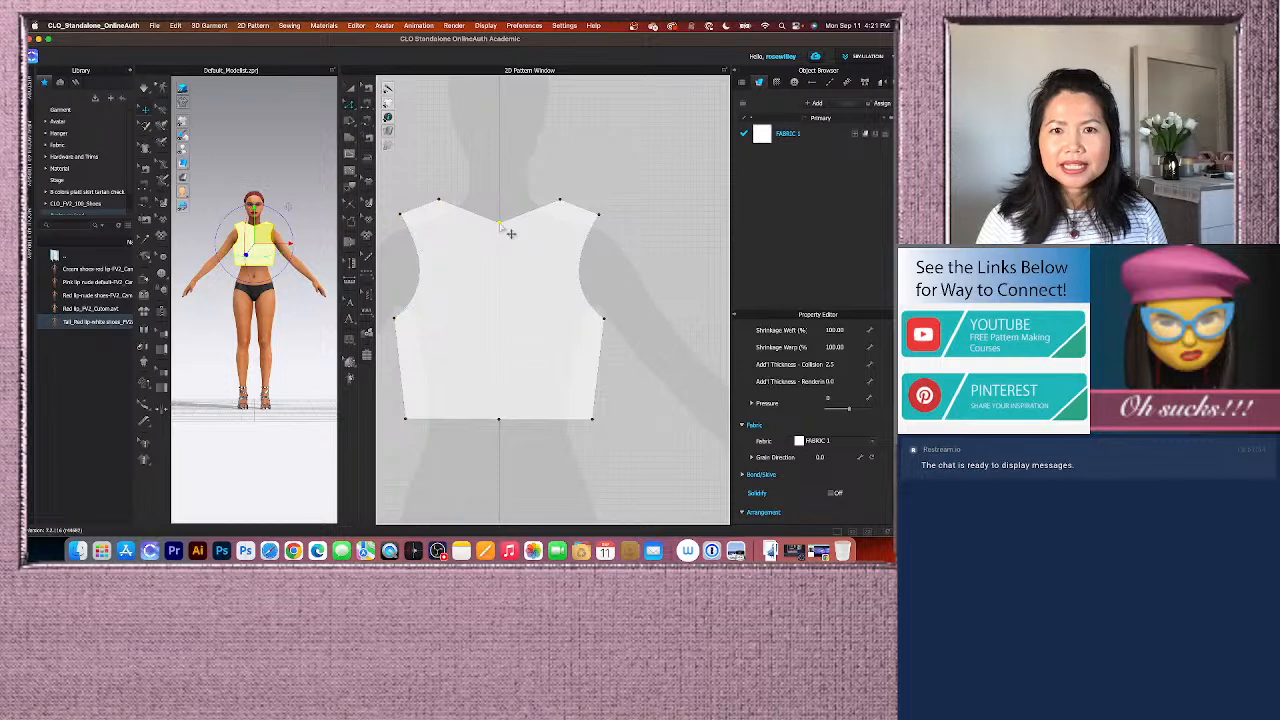
pyautogui.press('Delete')
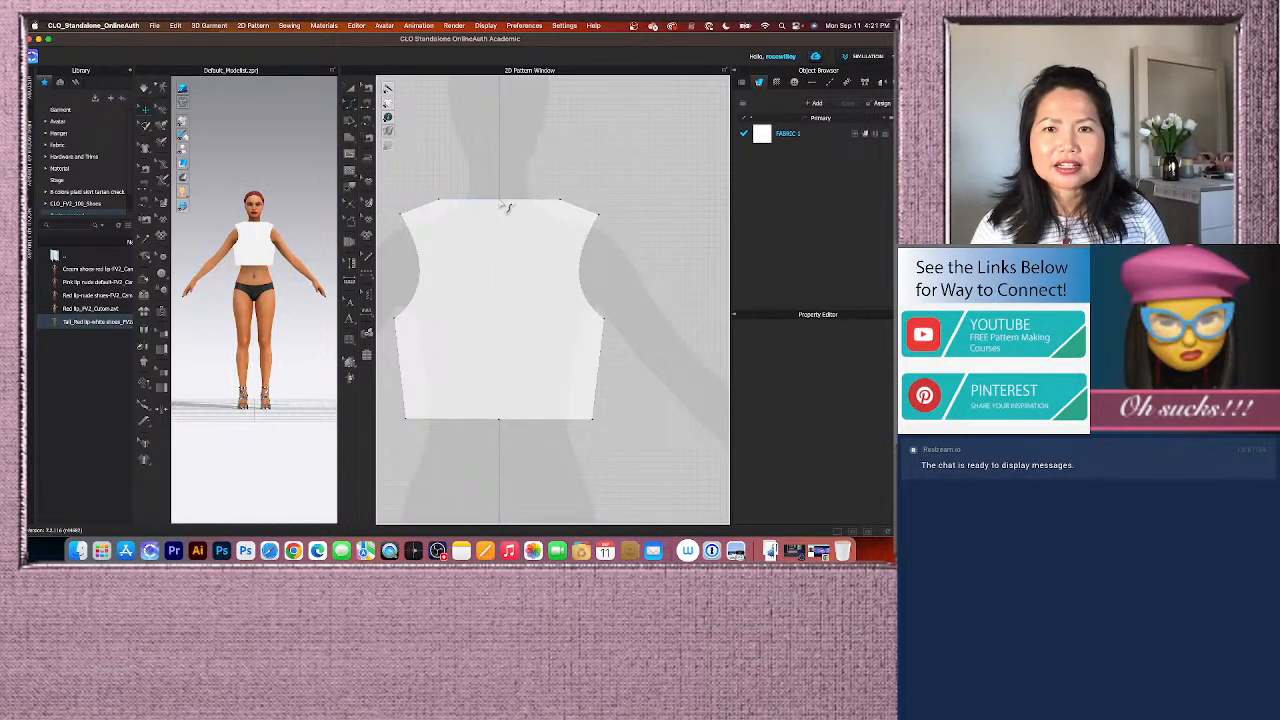
pyautogui.click(505, 205)
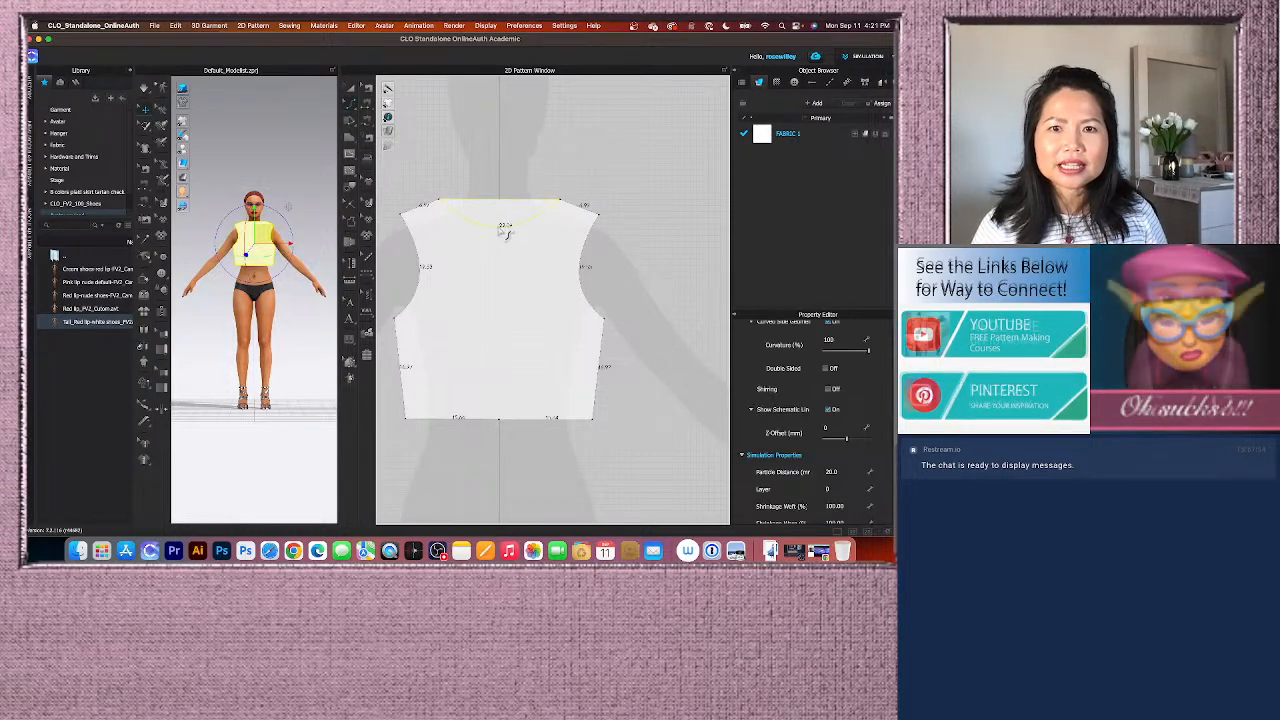
pyautogui.moveTo(505, 208); pyautogui.dragTo(507, 229)
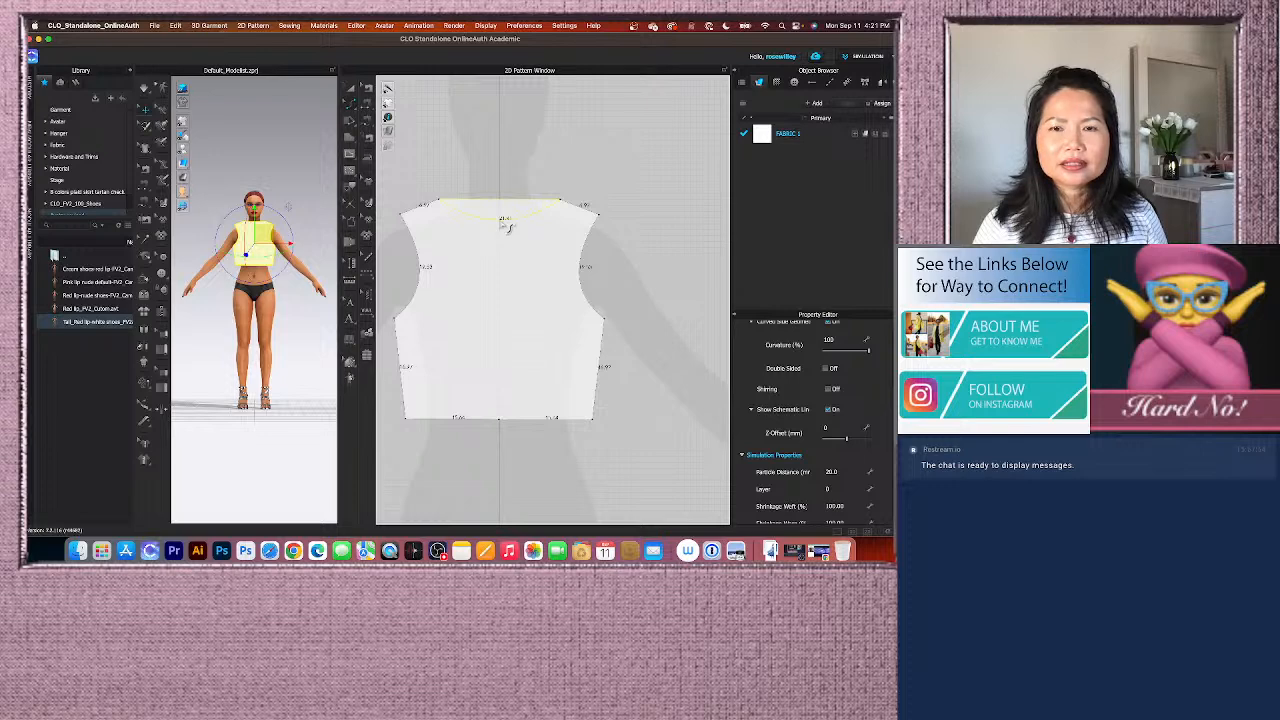
pyautogui.moveTo(507, 228)
pyautogui.mouseDown()
pyautogui.moveTo(507, 205)
pyautogui.moveTo(505, 224)
pyautogui.mouseUp()
pyautogui.scroll(-3, 480, 298)
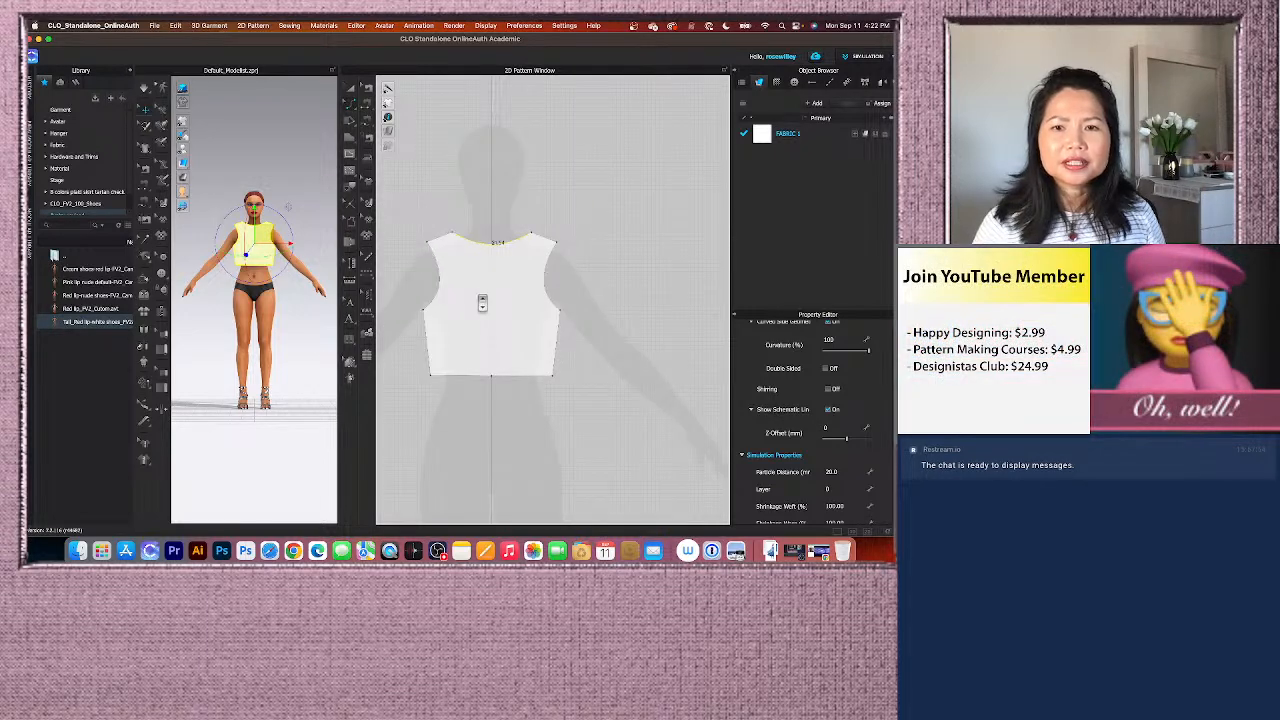
# Step: Delete the leftover centre point on the bodice's bottom edge
pyautogui.moveTo(481, 357); pyautogui.dragTo(499, 394)
pyautogui.click(495, 391)
pyautogui.scroll(-2, 495, 365)
pyautogui.scroll(-1, 500, 366)
pyautogui.scroll(2, 503, 364)
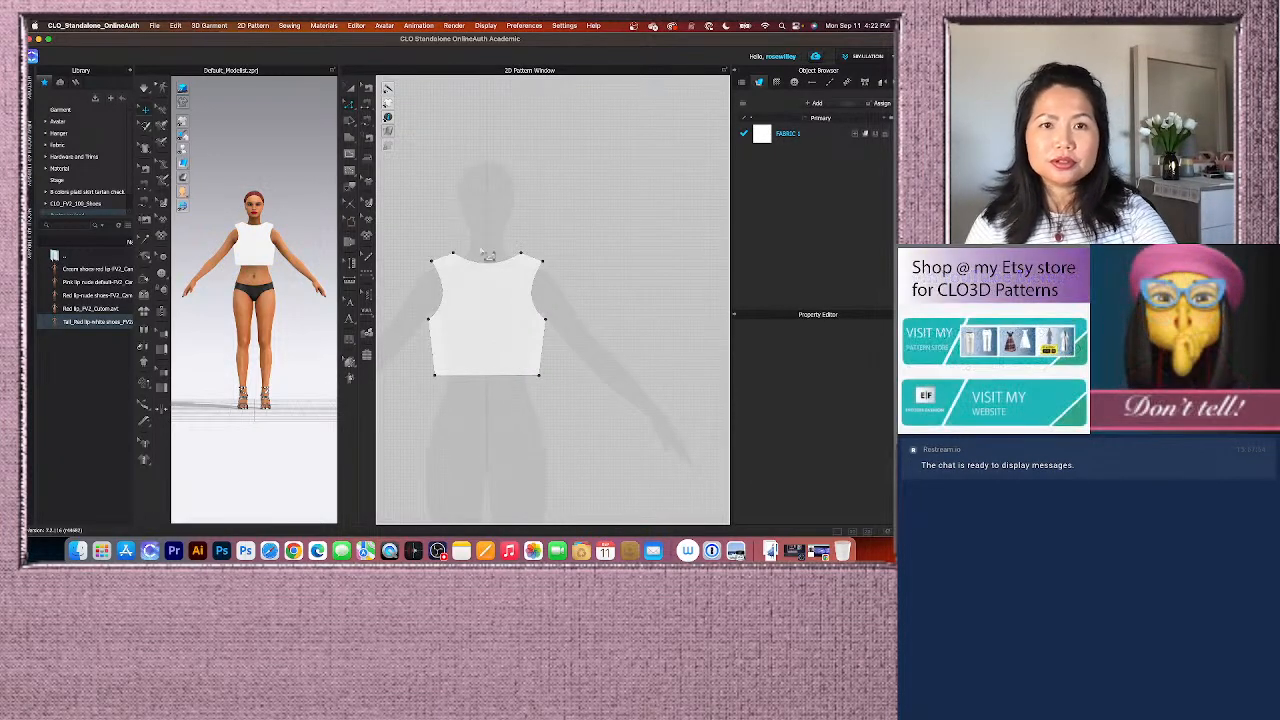
# Step: Clone the bodice as a Symmetric Pattern (with Sewing) and place the linked copy beside the original on the avatar's left-arm side
pyautogui.click(350, 89)
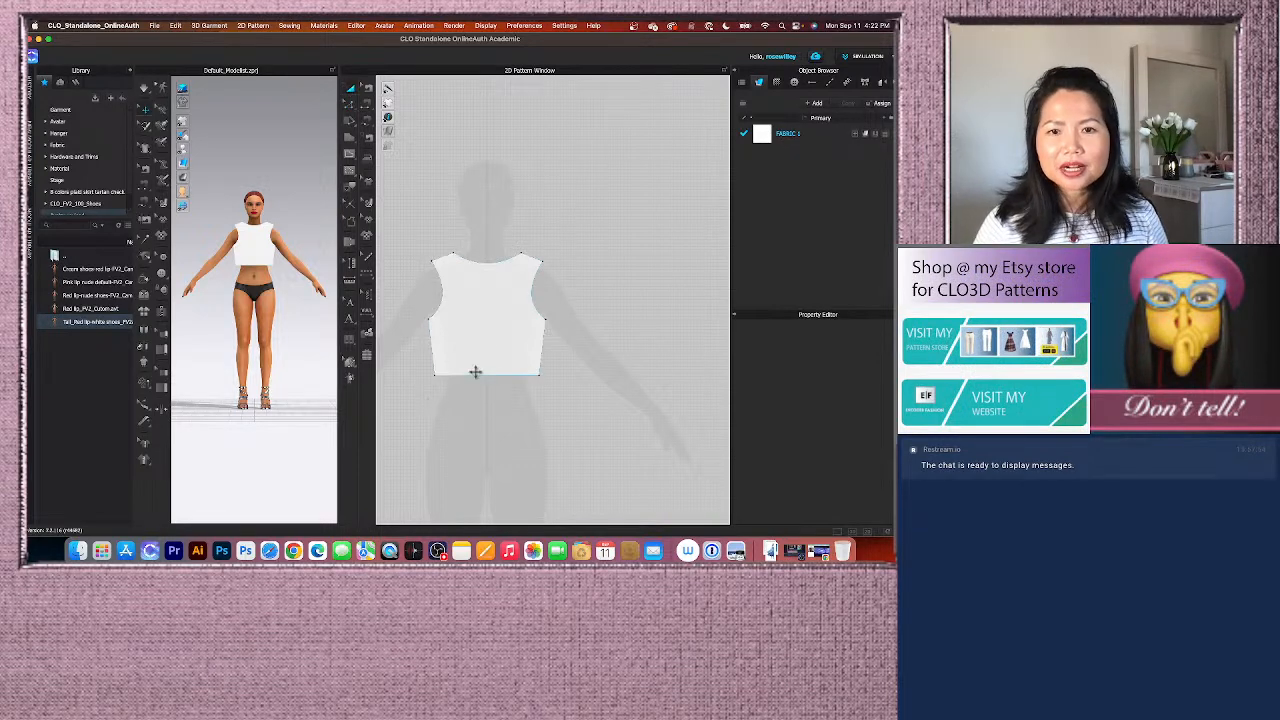
pyautogui.click(489, 310)
pyautogui.rightClick(489, 310)
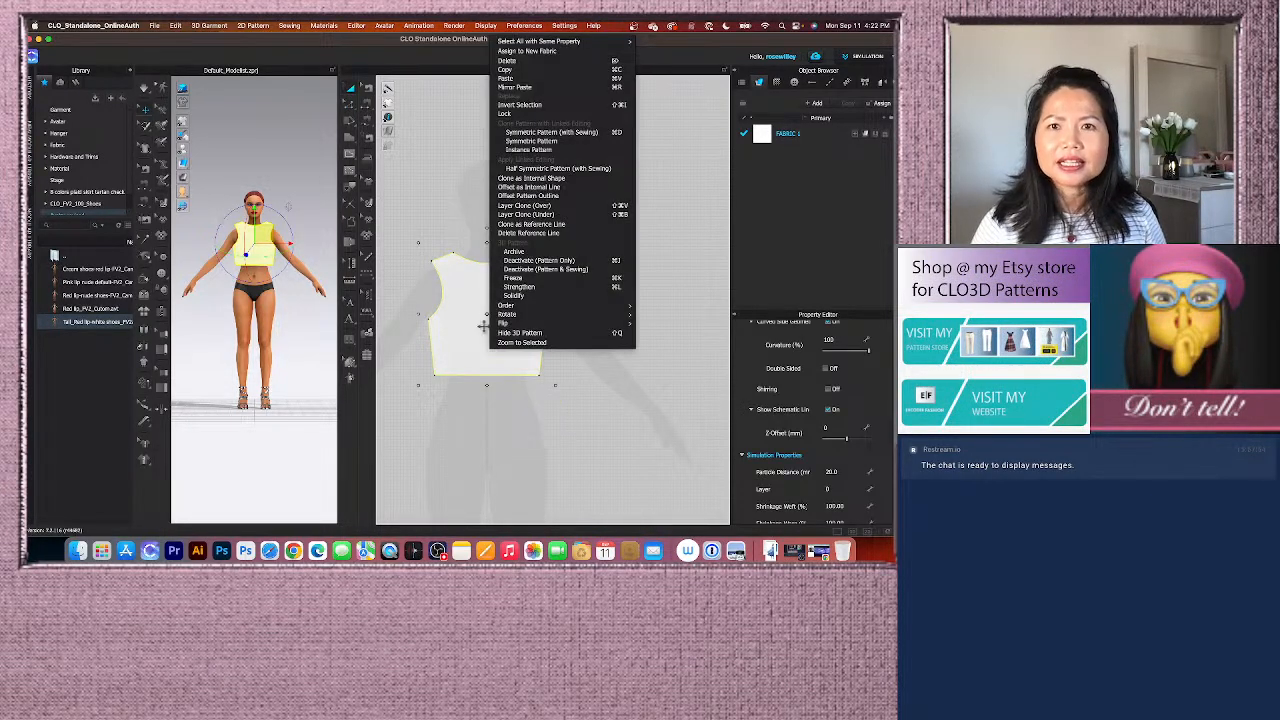
pyautogui.click(549, 134)
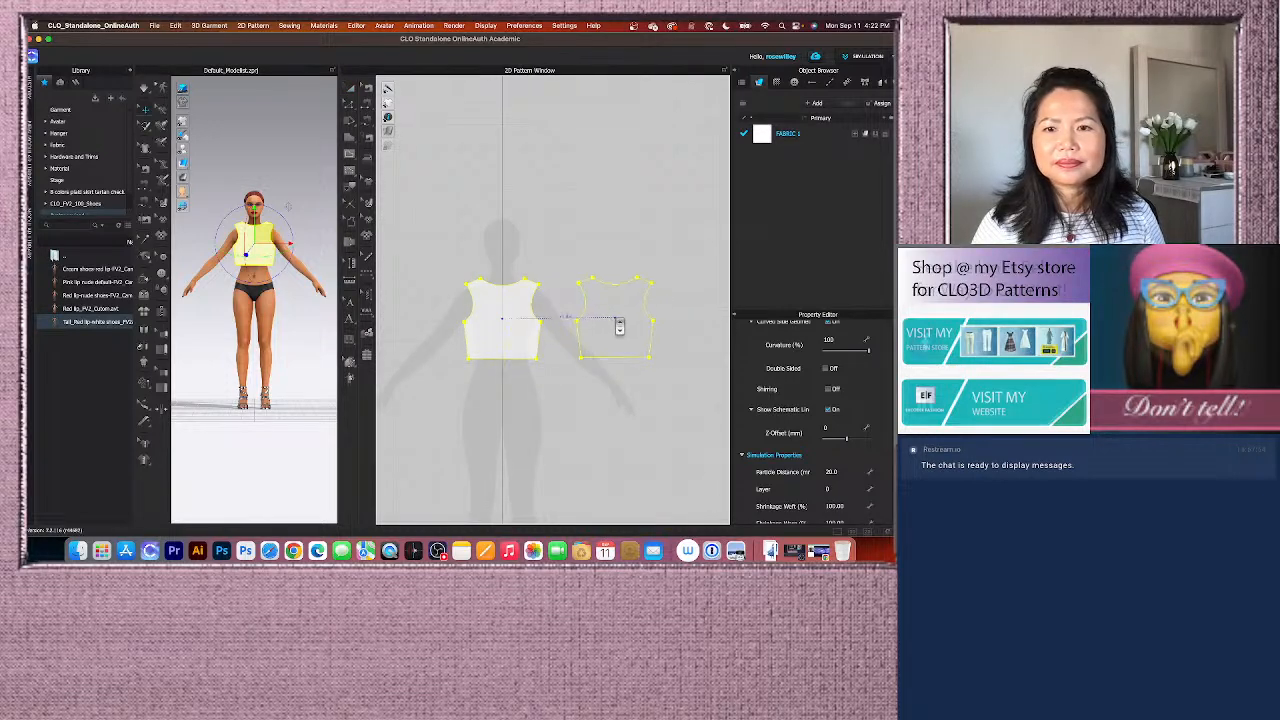
pyautogui.click(622, 326)
pyautogui.scroll(-3, 487, 336)
pyautogui.scroll(-1, 489, 339)
pyautogui.scroll(2, 539, 396)
pyautogui.scroll(3, 480, 330)
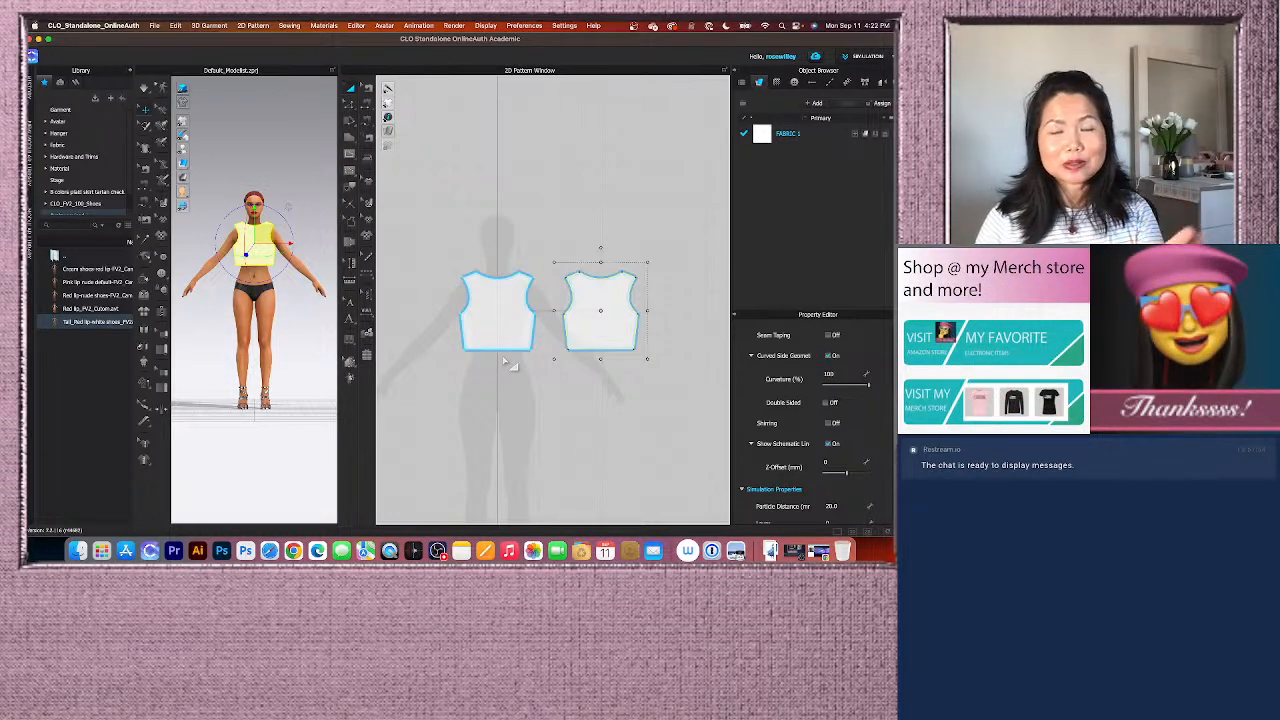
# Step: Extend the bodice's bottom edge with Offset Pattern Outline by 20 cm, with Create Internal Line on and side segment type Mirror
pyautogui.click(349, 104)
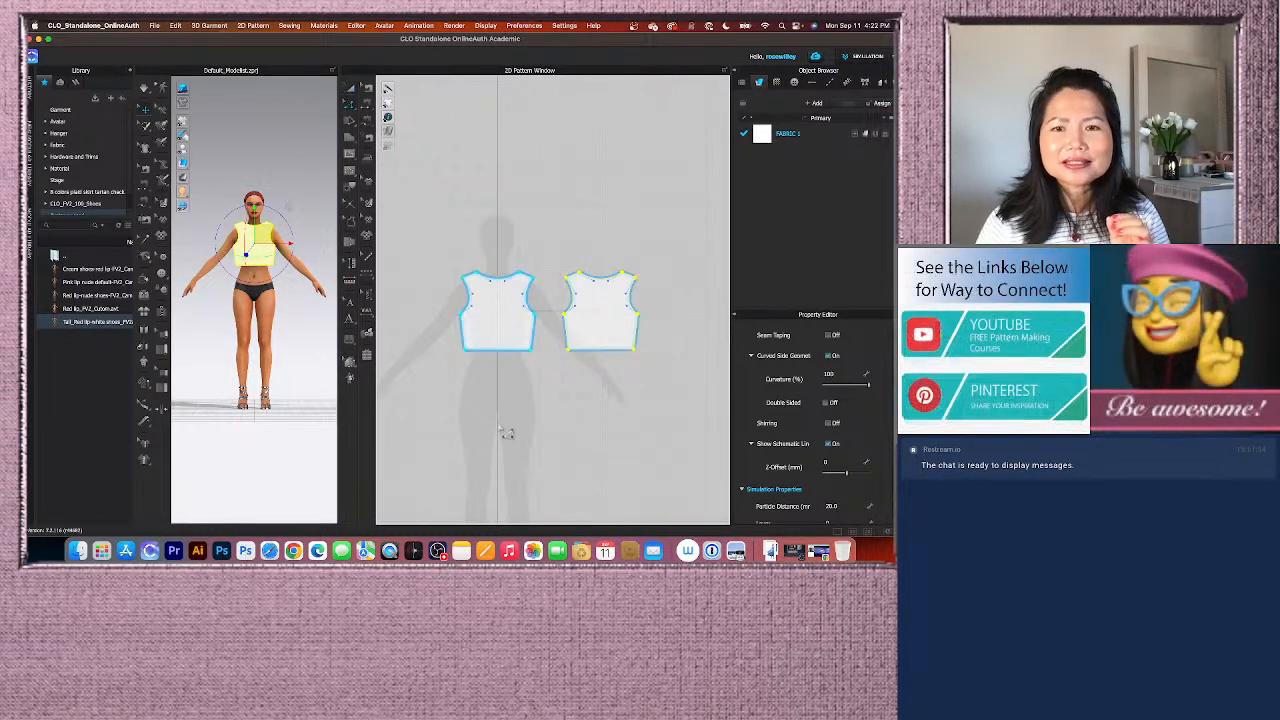
pyautogui.rightClick(499, 352)
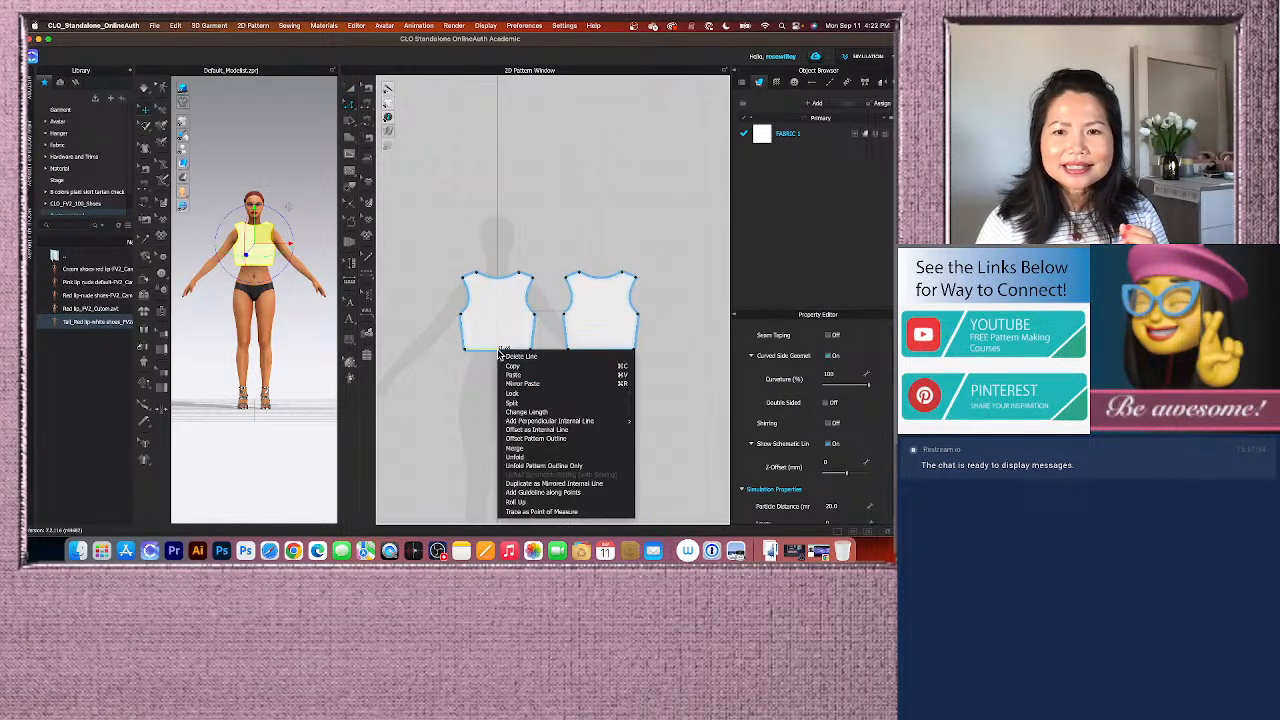
pyautogui.click(545, 442)
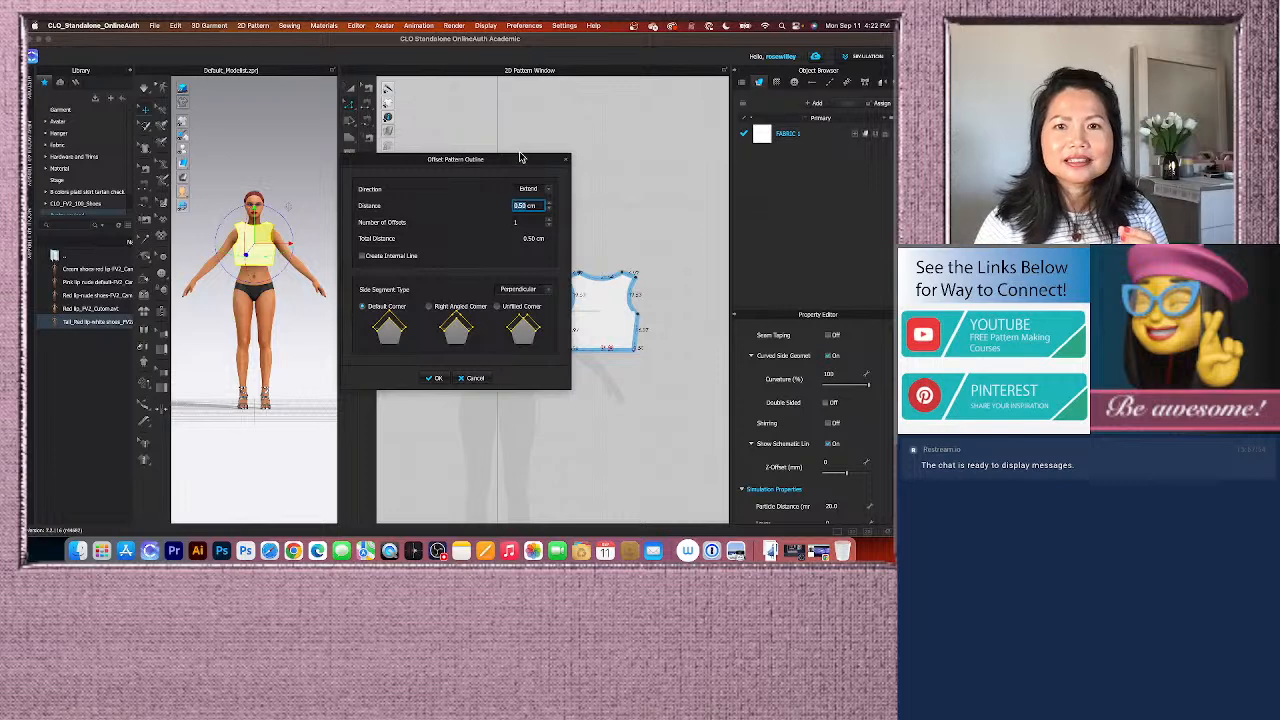
pyautogui.moveTo(520, 163); pyautogui.dragTo(314, 157)
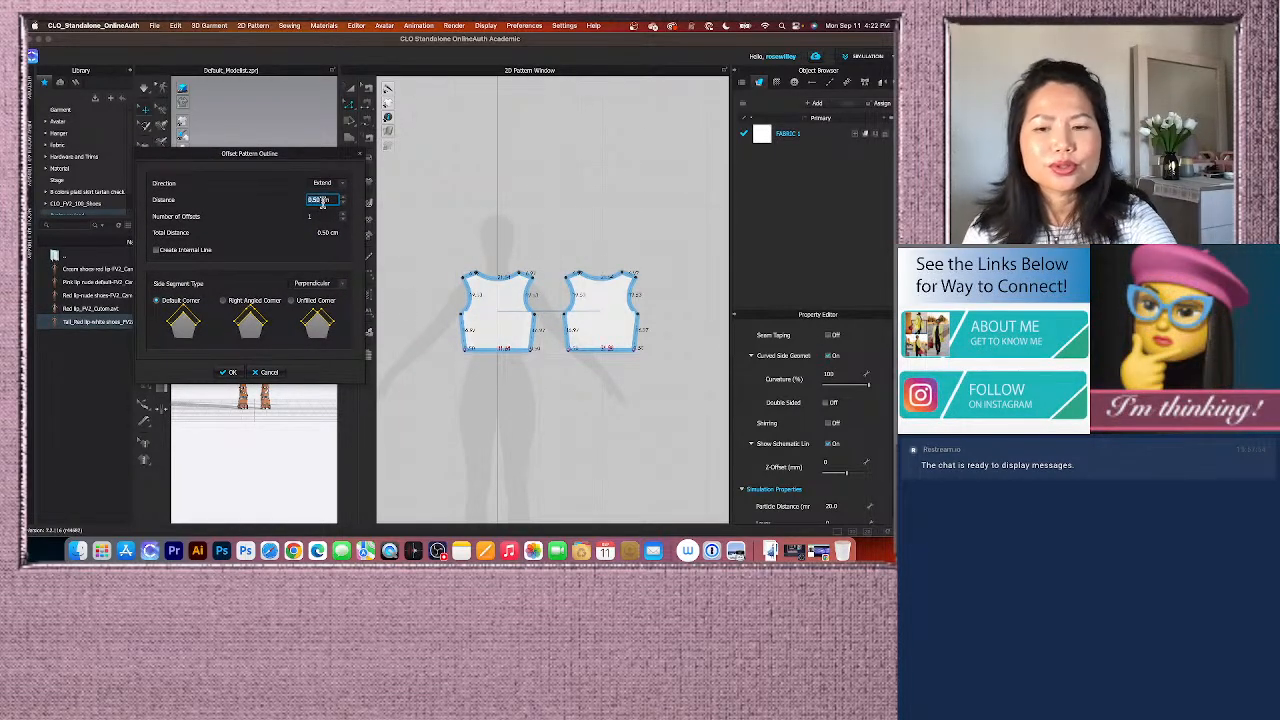
pyautogui.write('20')
pyautogui.press('Return')
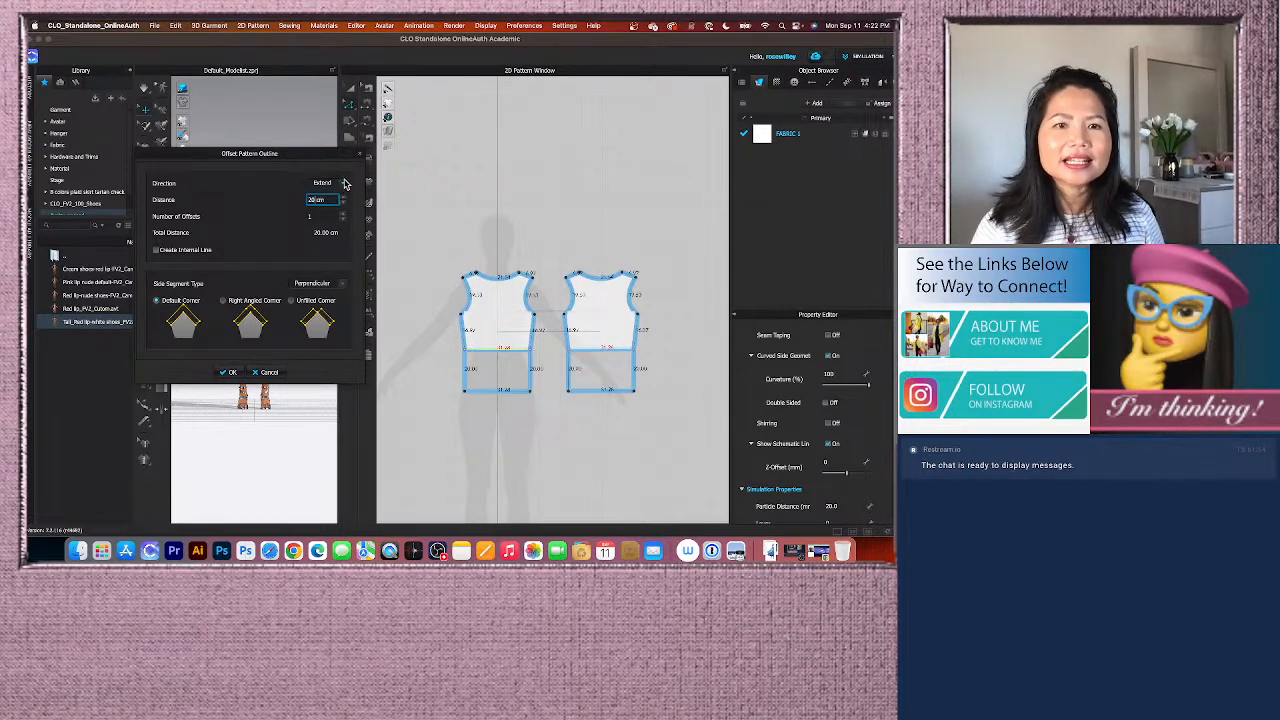
pyautogui.click(341, 284)
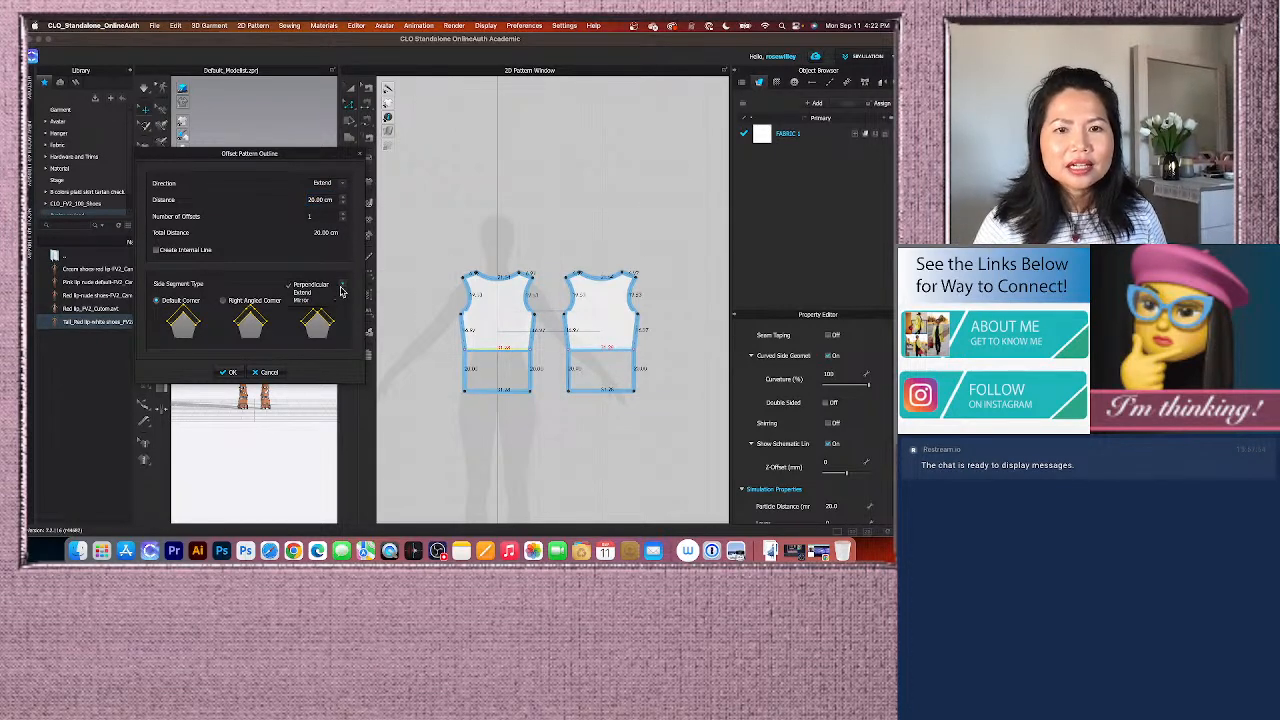
pyautogui.click(305, 301)
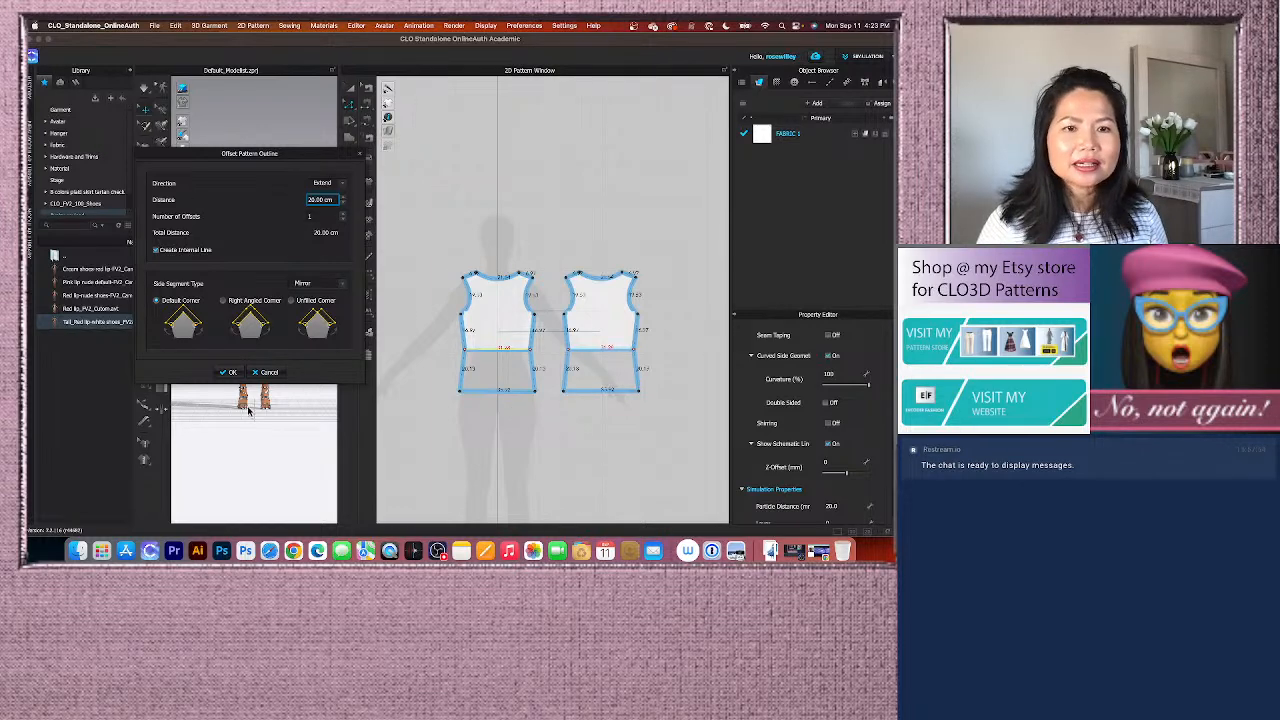
pyautogui.click(231, 373)
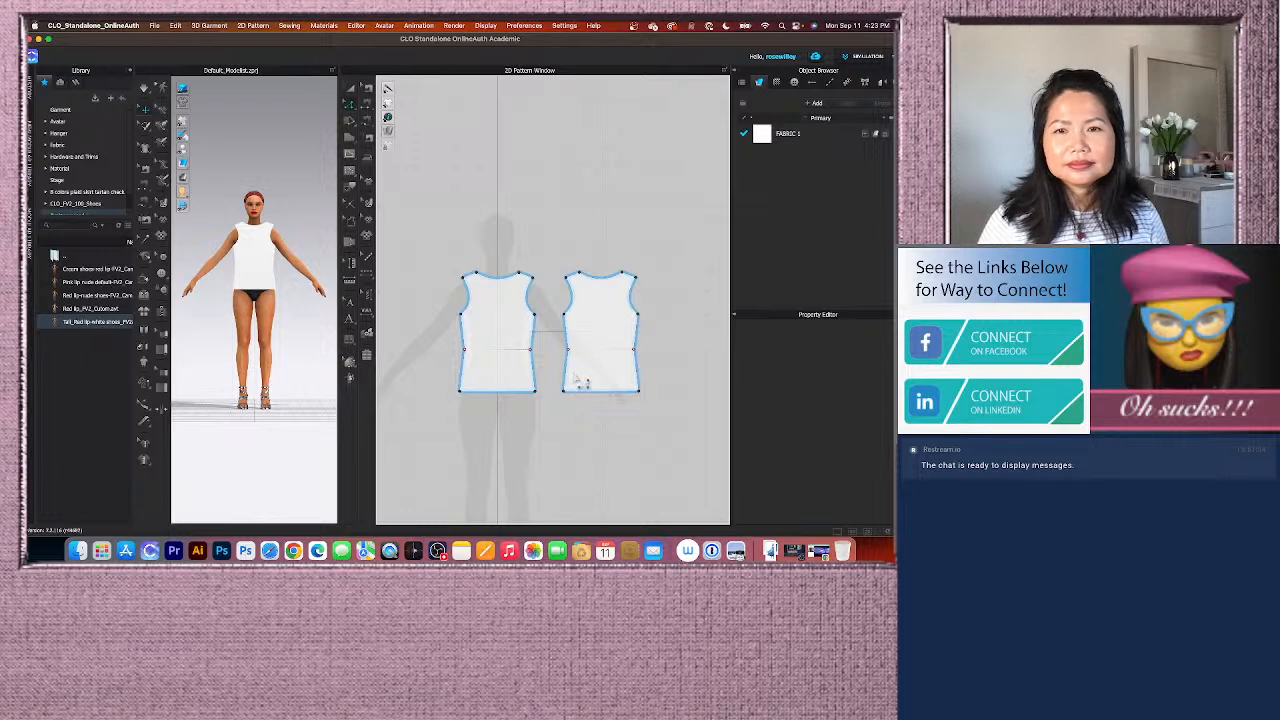
# Step: Flare the original pattern's hem by moving the hem corner nearest the copy horizontally outward with an exact moving distance
pyautogui.scroll(3, 517, 458)
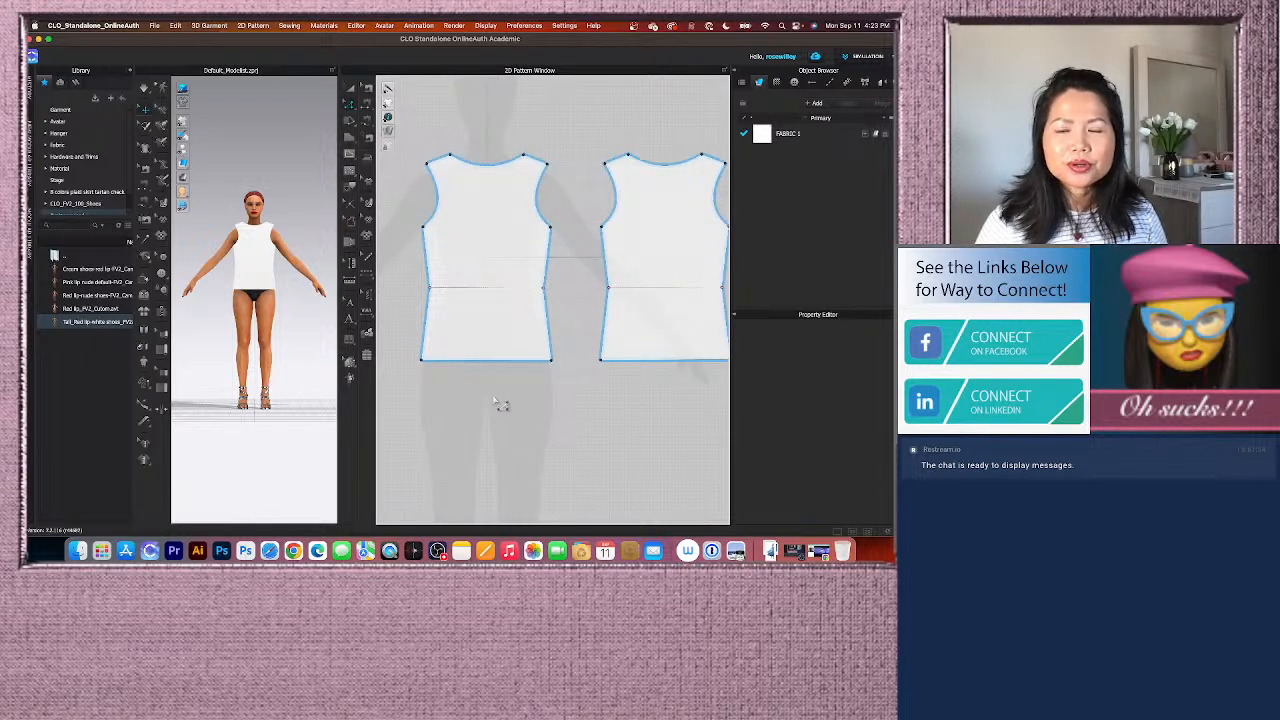
pyautogui.click(551, 362)
pyautogui.moveTo(551, 362); pyautogui.dragTo(566, 362)
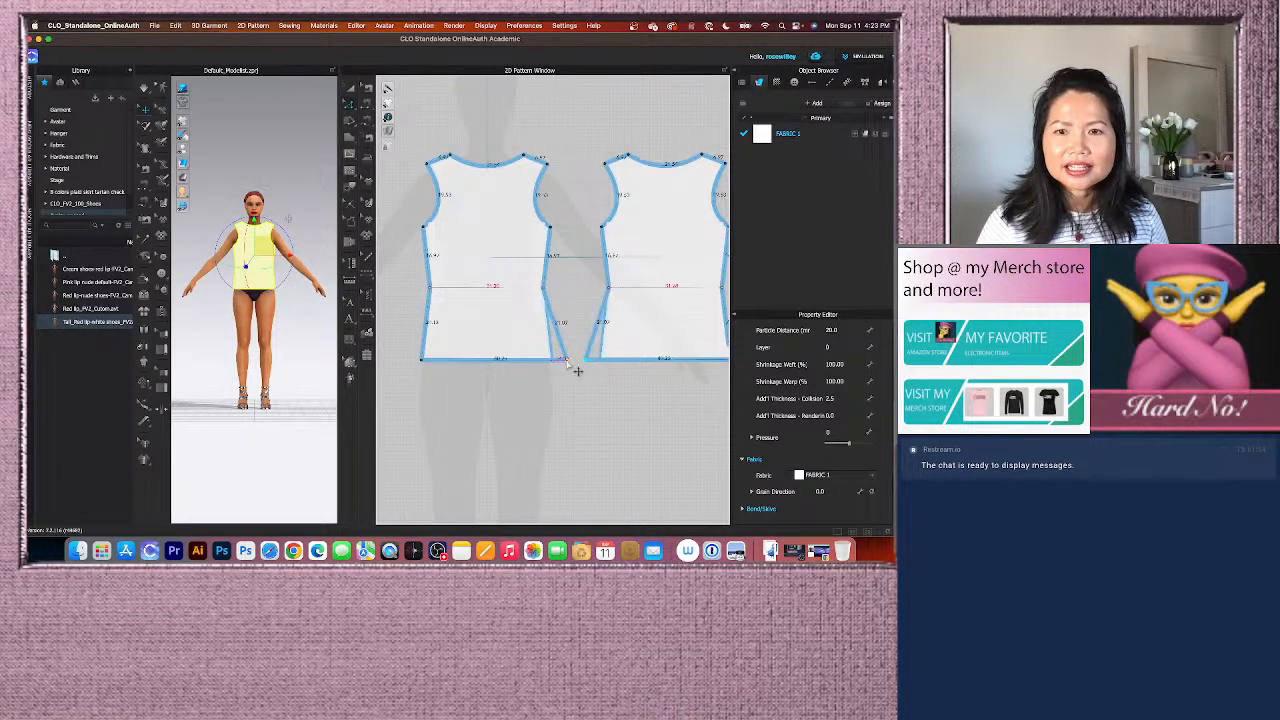
pyautogui.rightClick(566, 362)
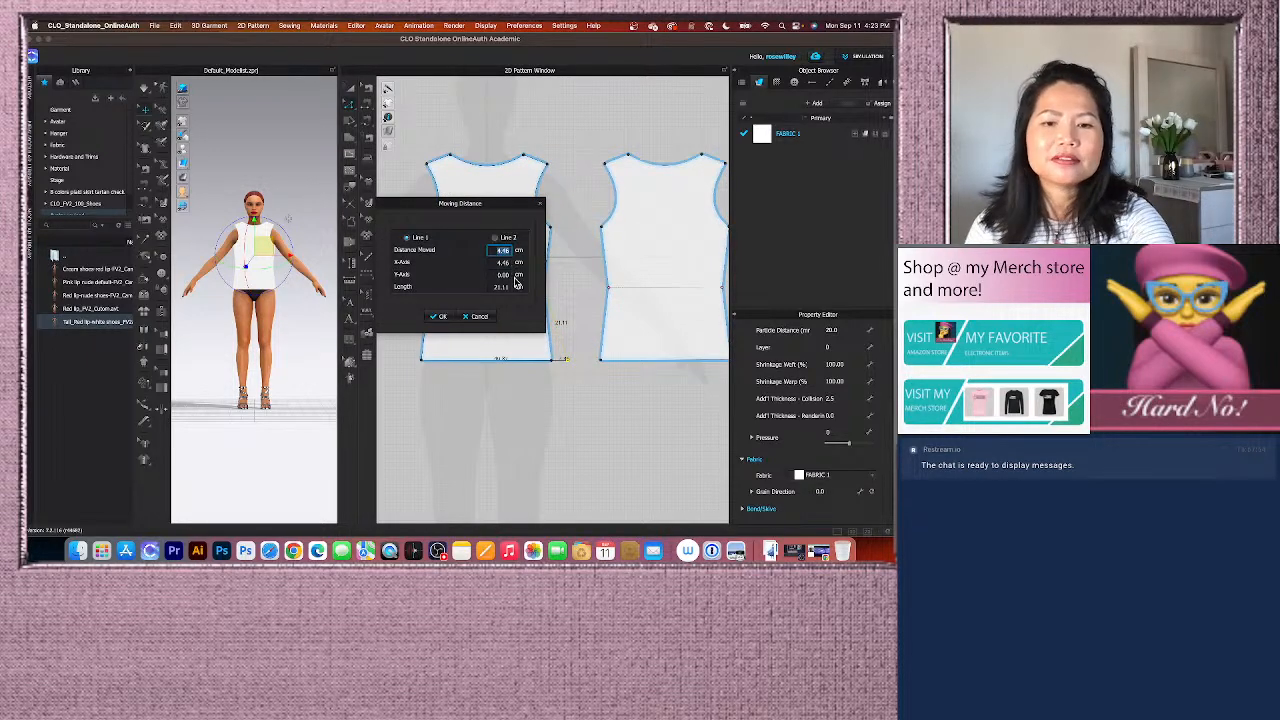
pyautogui.click(442, 316)
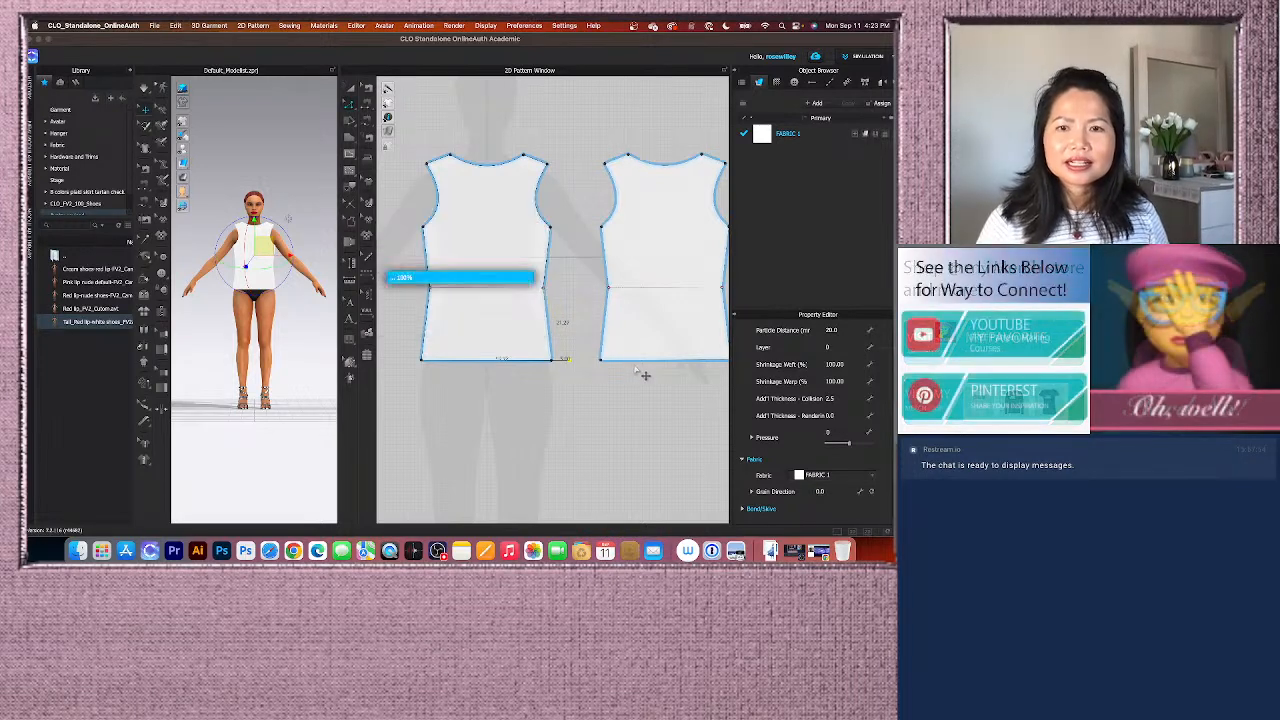
pyautogui.scroll(-2, 610, 365)
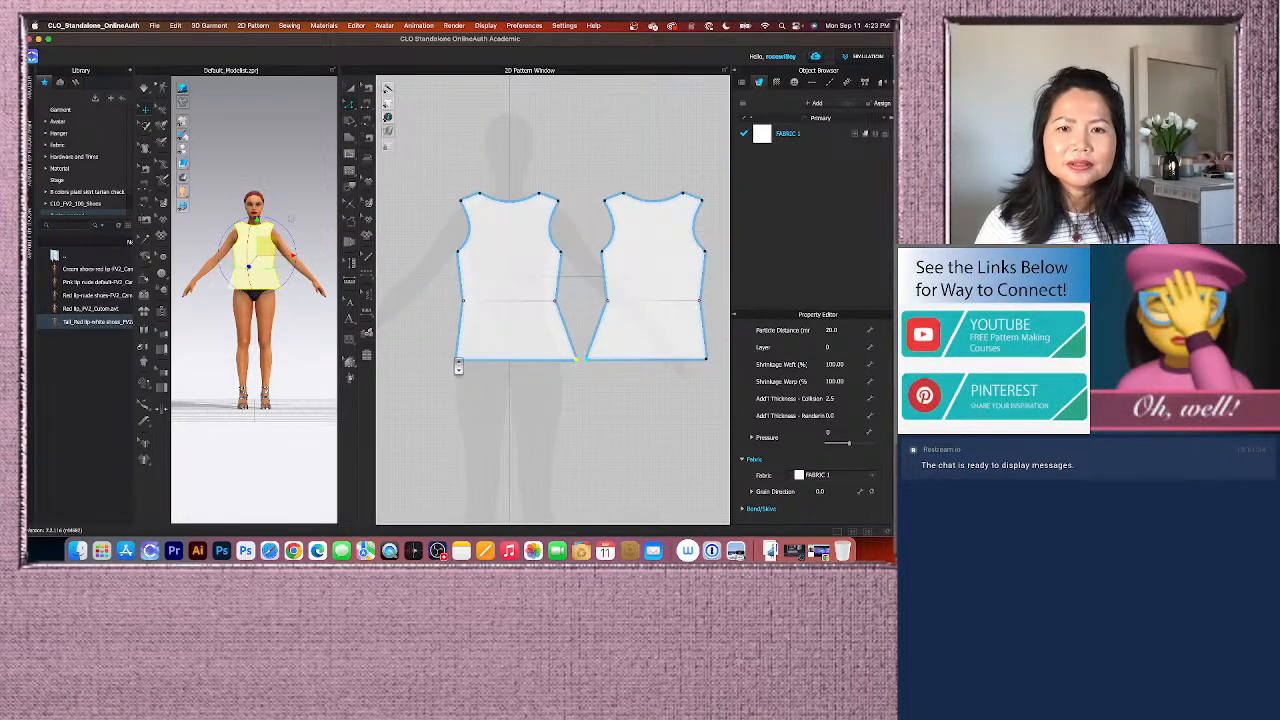
pyautogui.rightClick(427, 331)
pyautogui.click(419, 333)
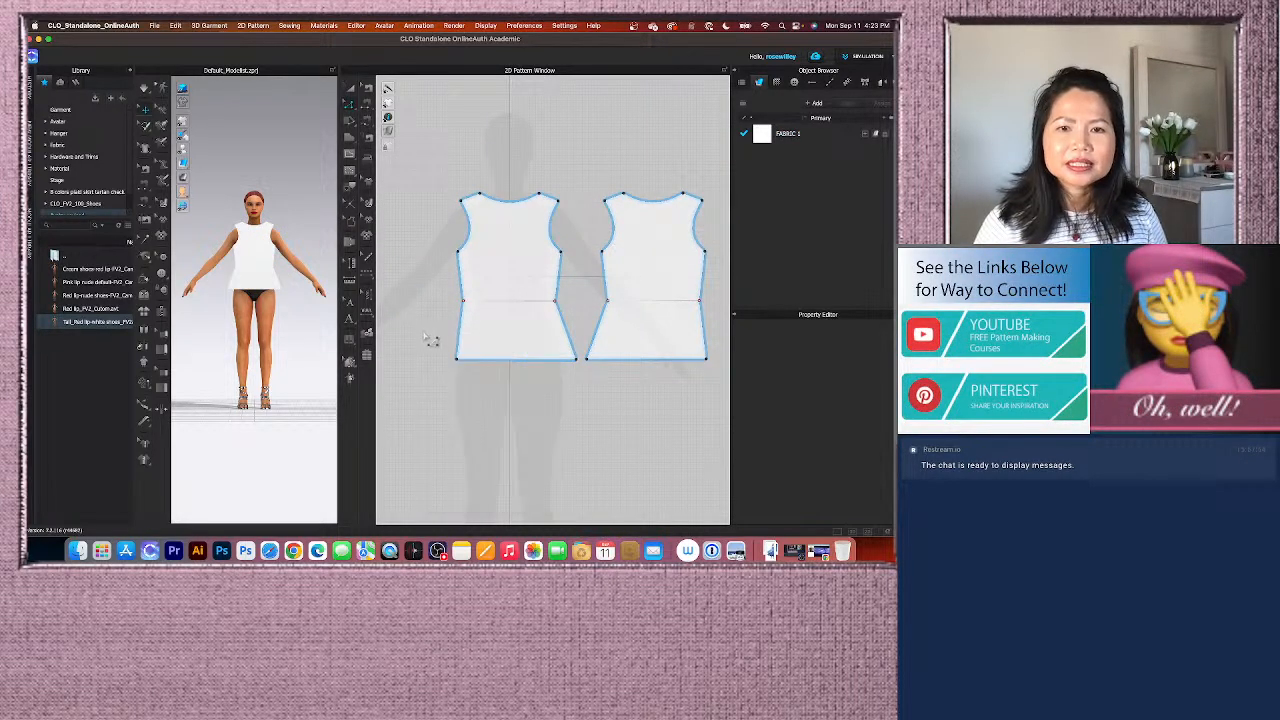
# Step: Flare the original pattern's hem on the side away from the copy by moving that hem corner horizontally outward with the Moving Distance dialog
pyautogui.moveTo(465, 369); pyautogui.dragTo(441, 360)
pyautogui.press('Return')
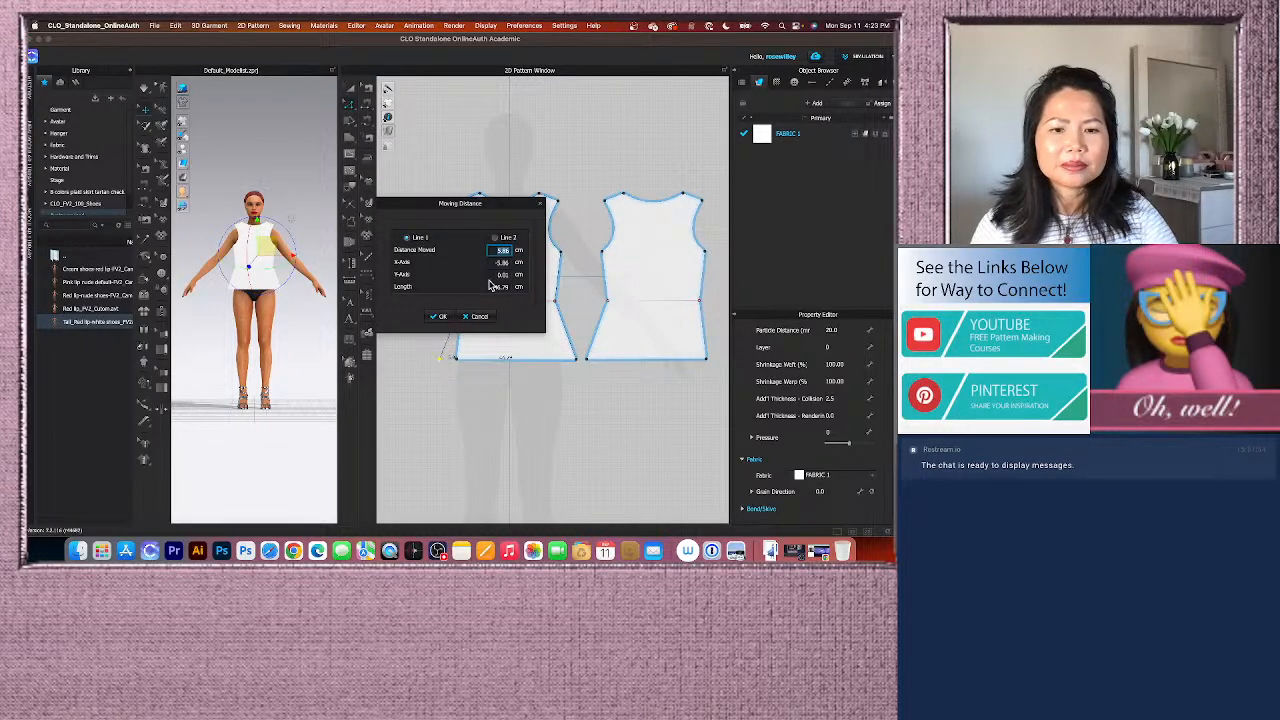
pyautogui.click(443, 317)
pyautogui.scroll(-2, 426, 337)
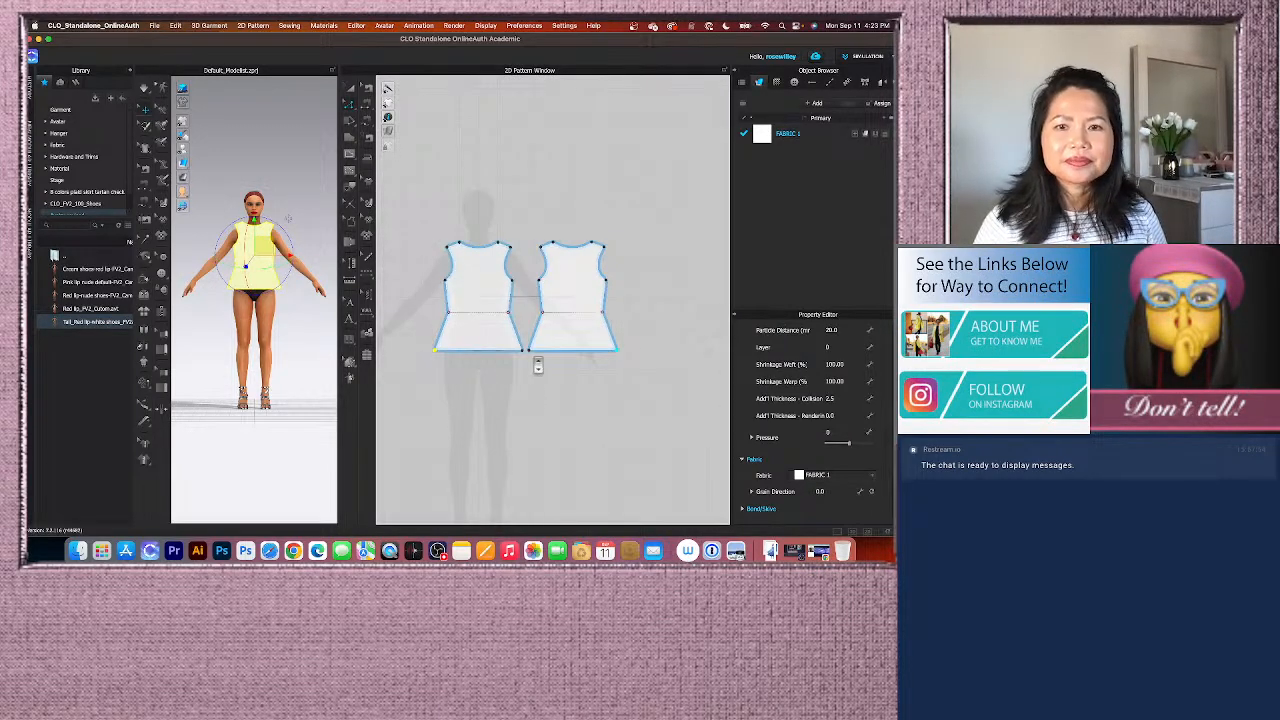
pyautogui.scroll(2, 480, 350)
pyautogui.rightClick(458, 374)
pyautogui.click(417, 414)
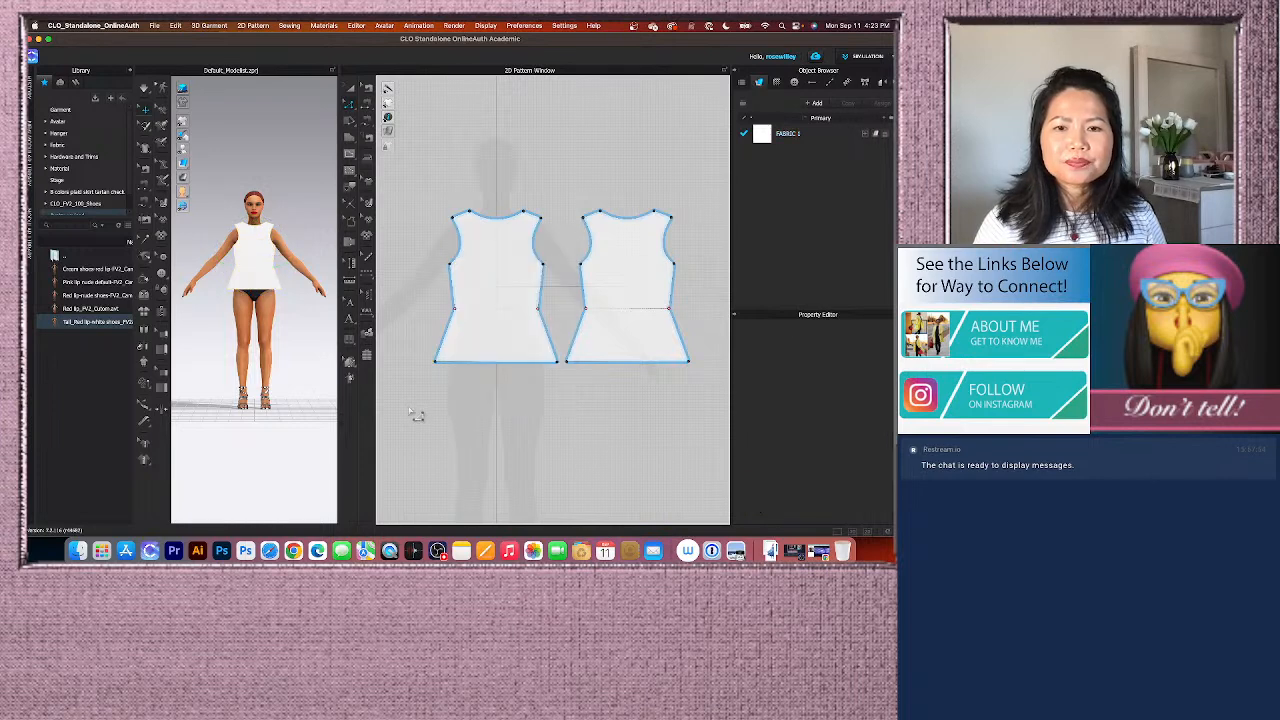
# Step: Lengthen the original pattern's hem edge with Offset Pattern Outline by 20 cm, keeping Create Internal Line on and side segment type Extend
pyautogui.click(496, 366)
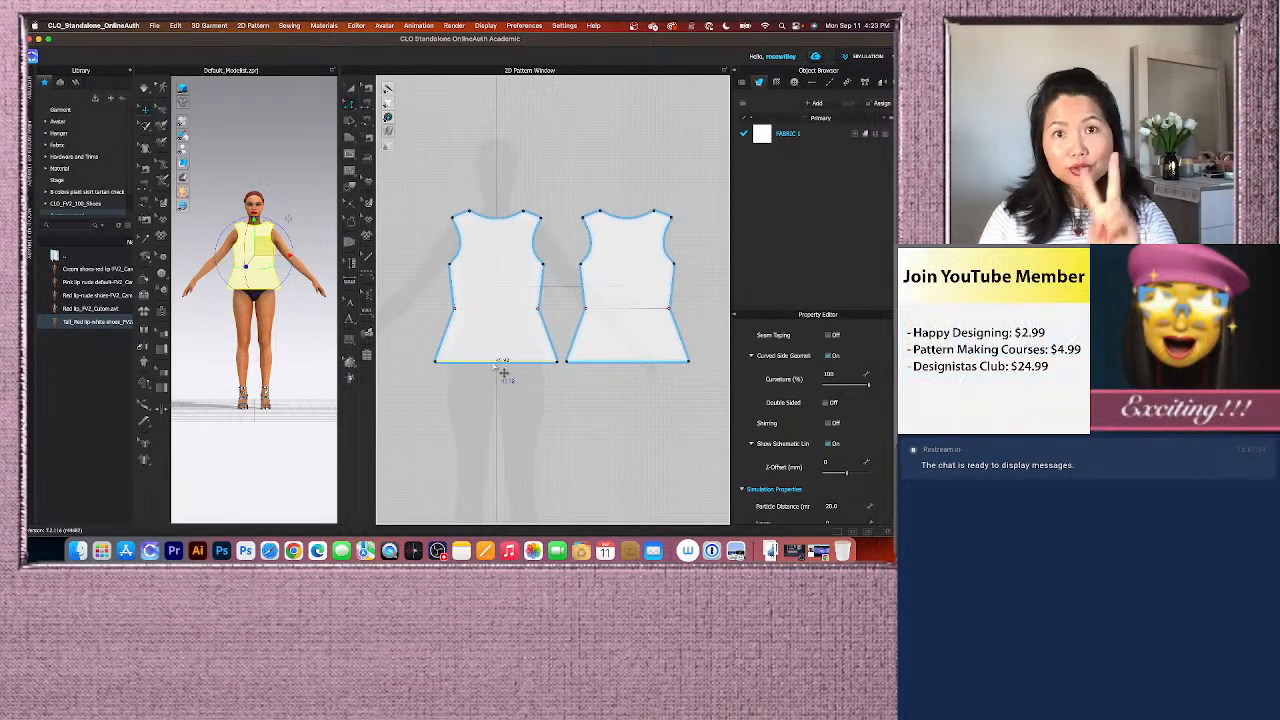
pyautogui.rightClick(492, 364)
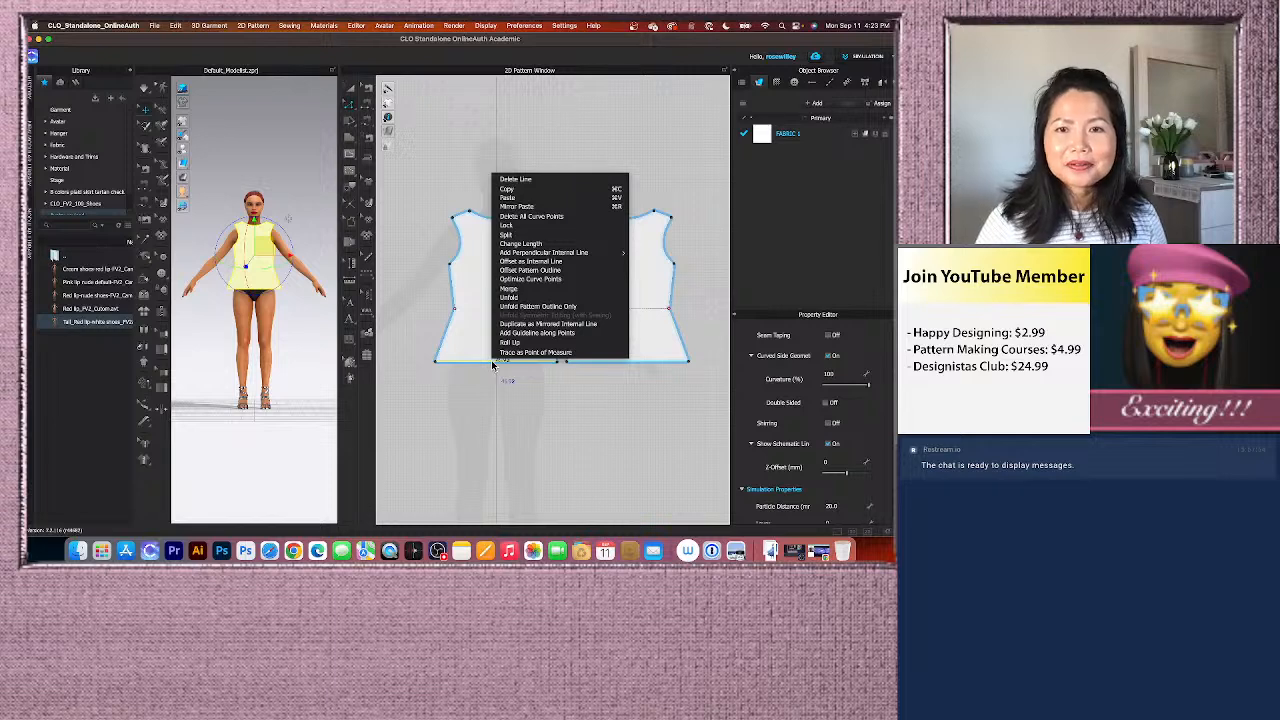
pyautogui.click(538, 272)
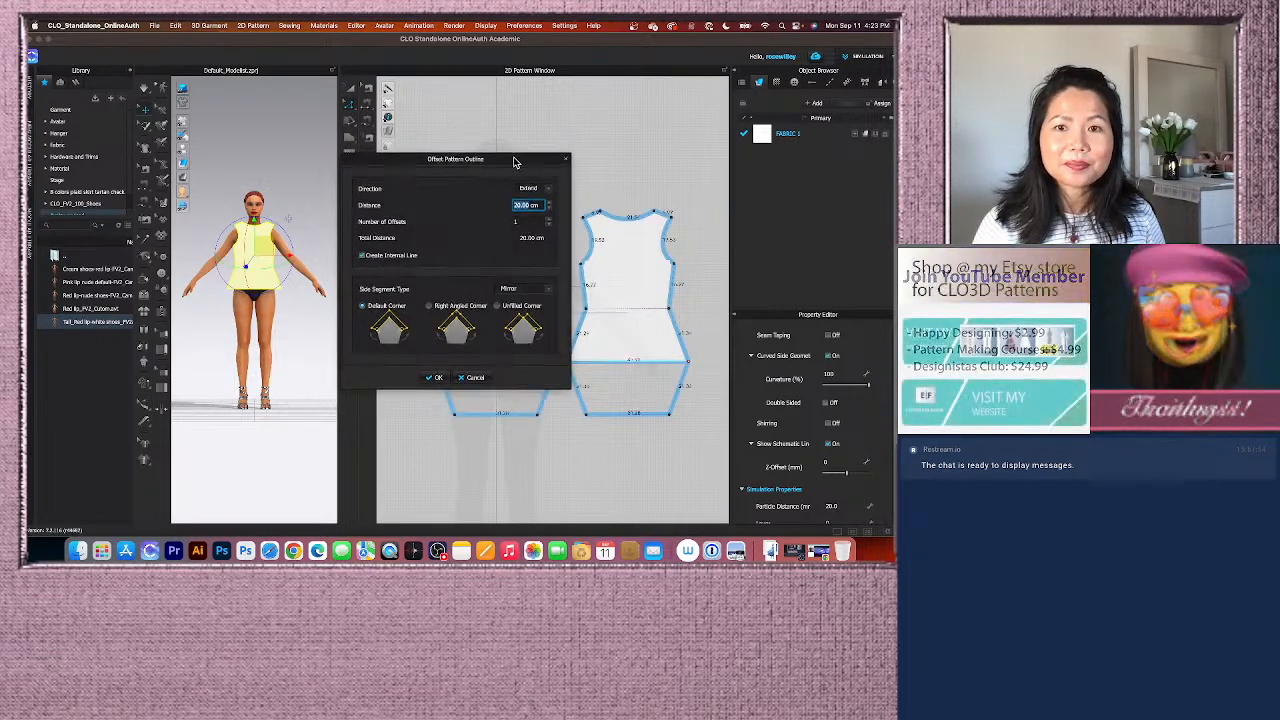
pyautogui.moveTo(529, 165); pyautogui.dragTo(308, 150)
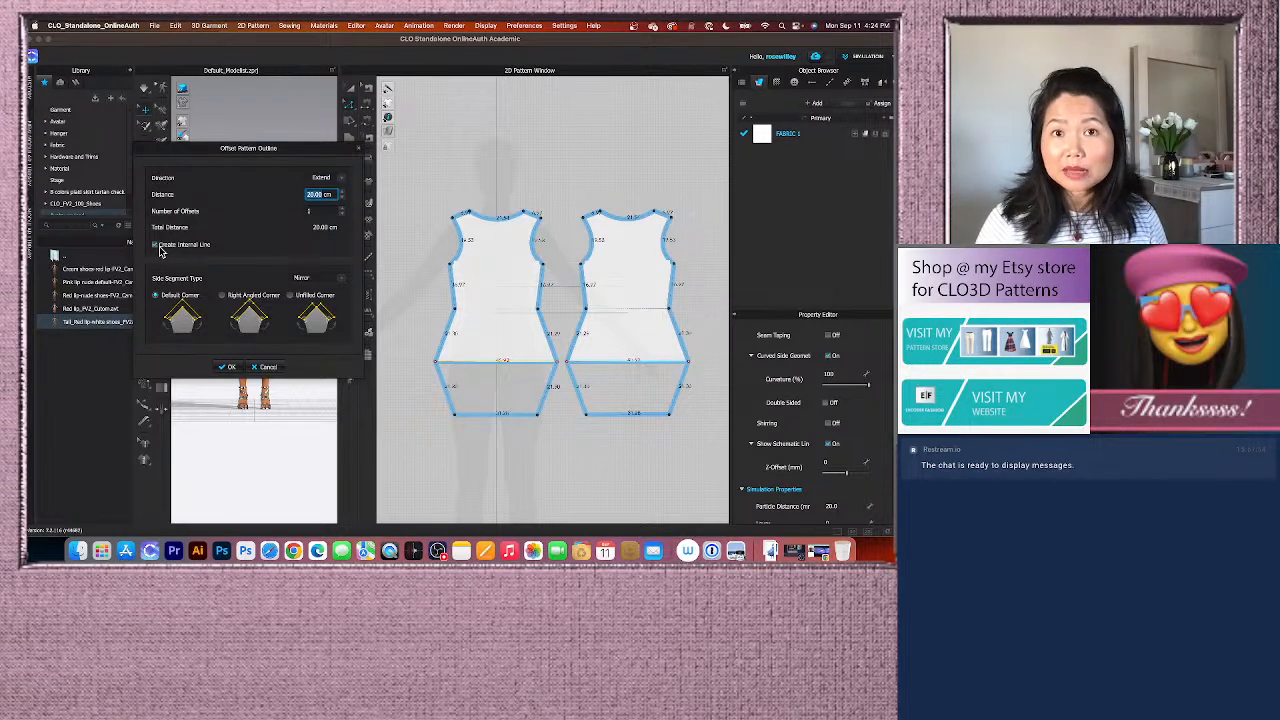
pyautogui.click(342, 284)
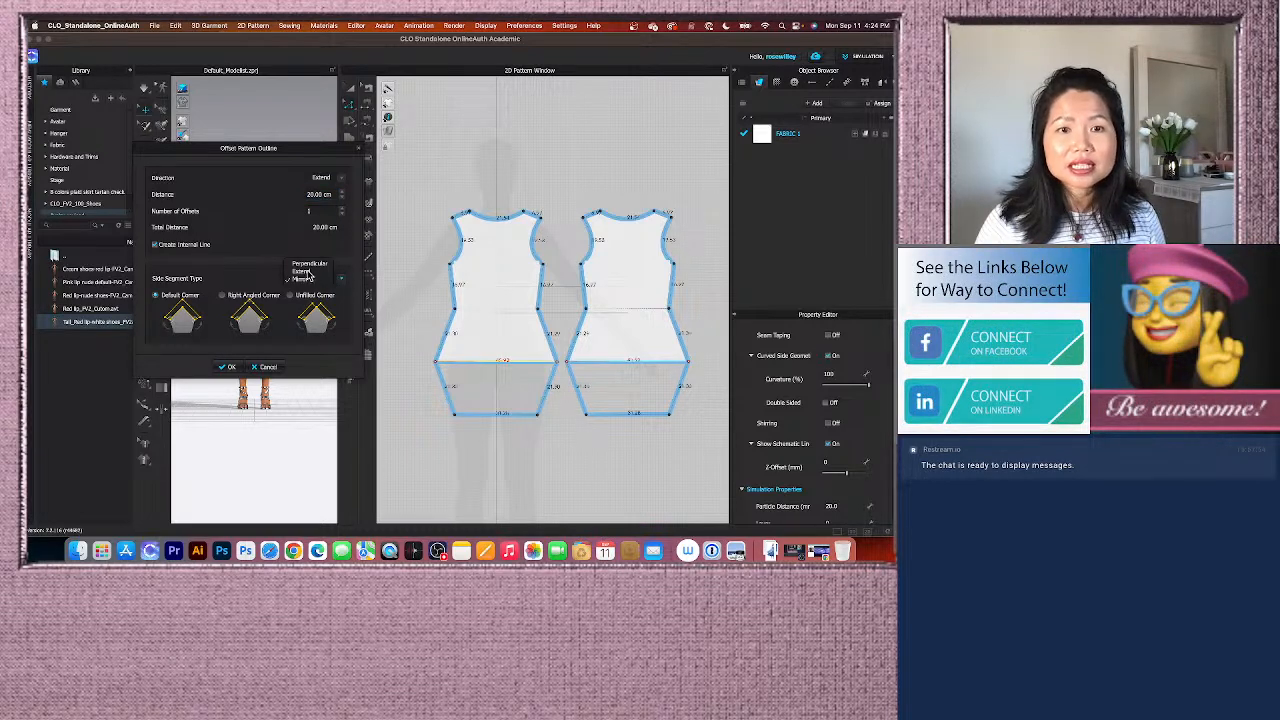
pyautogui.click(302, 271)
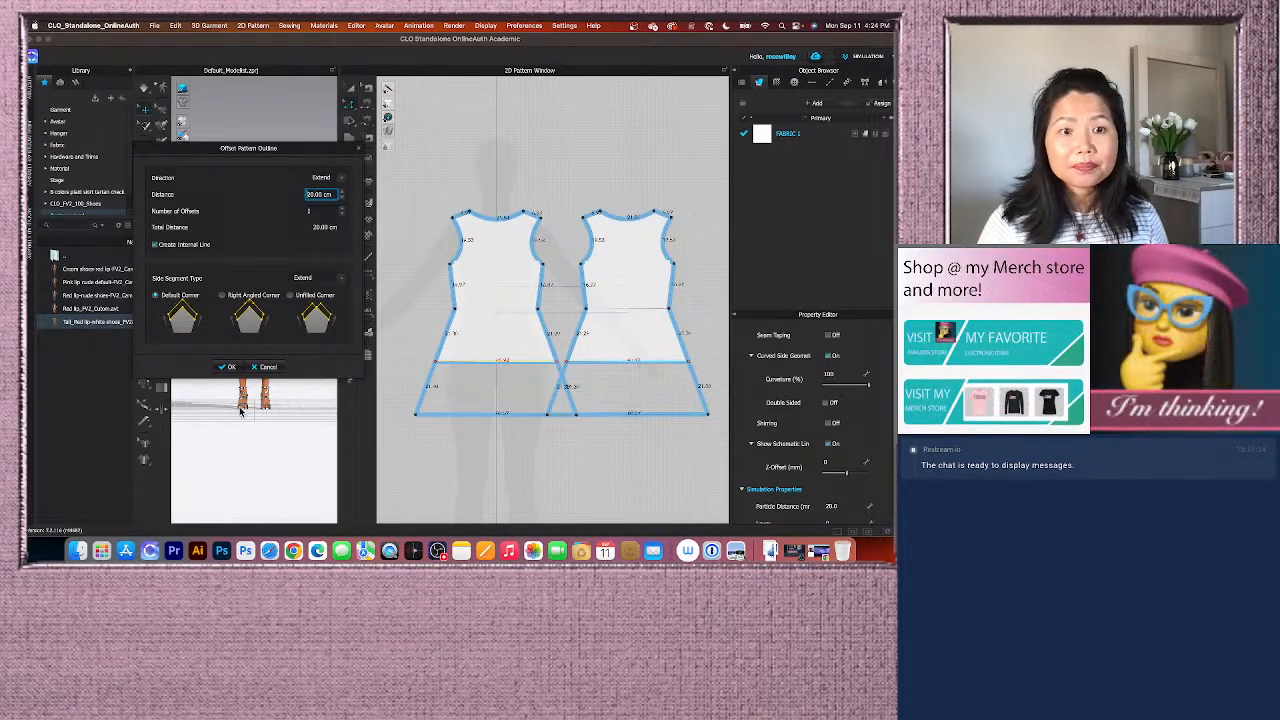
pyautogui.click(229, 367)
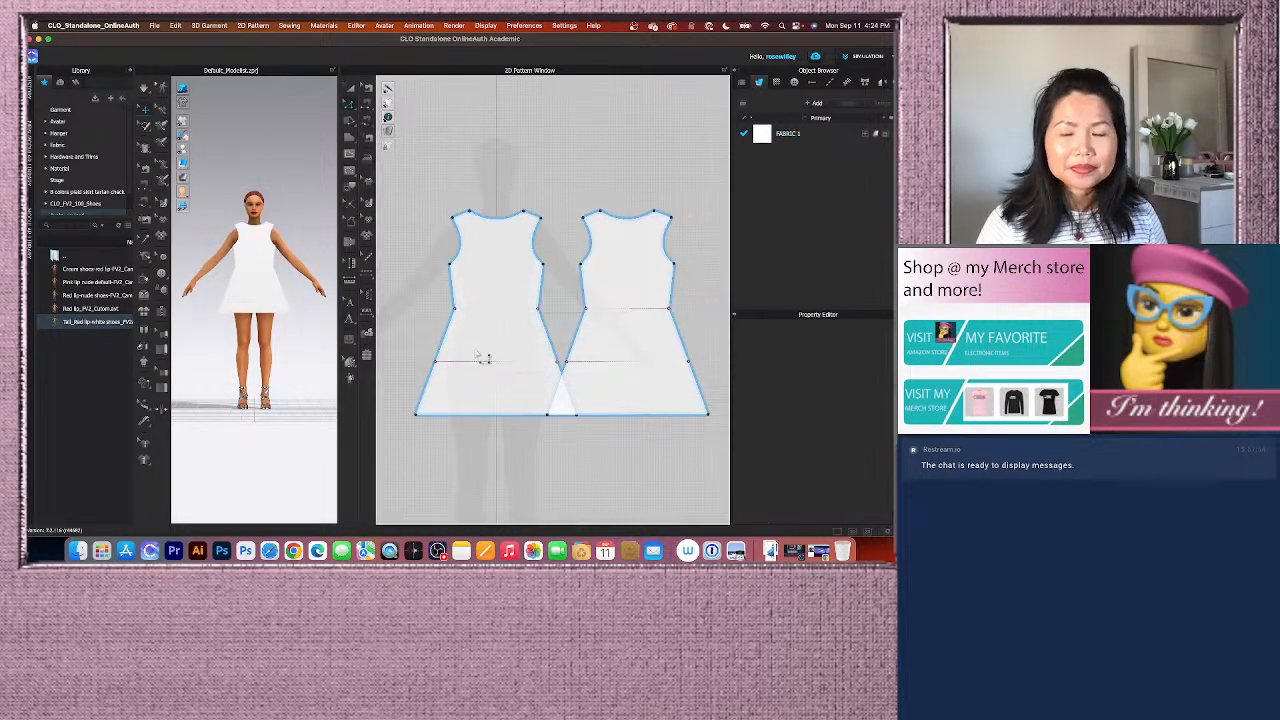
# Step: Move the linked copy sideways away from the original so the two widened hems no longer overlap
pyautogui.scroll(-5, 483, 358)
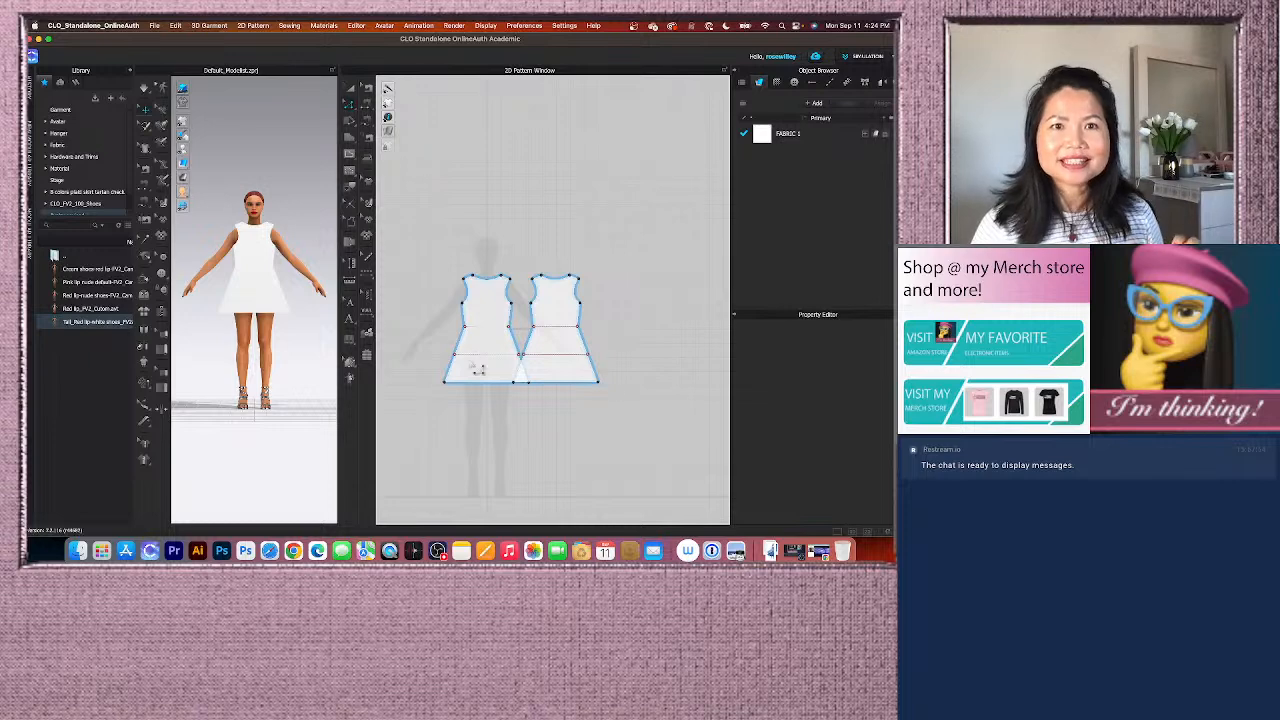
pyautogui.click(350, 88)
pyautogui.moveTo(562, 339); pyautogui.dragTo(599, 336)
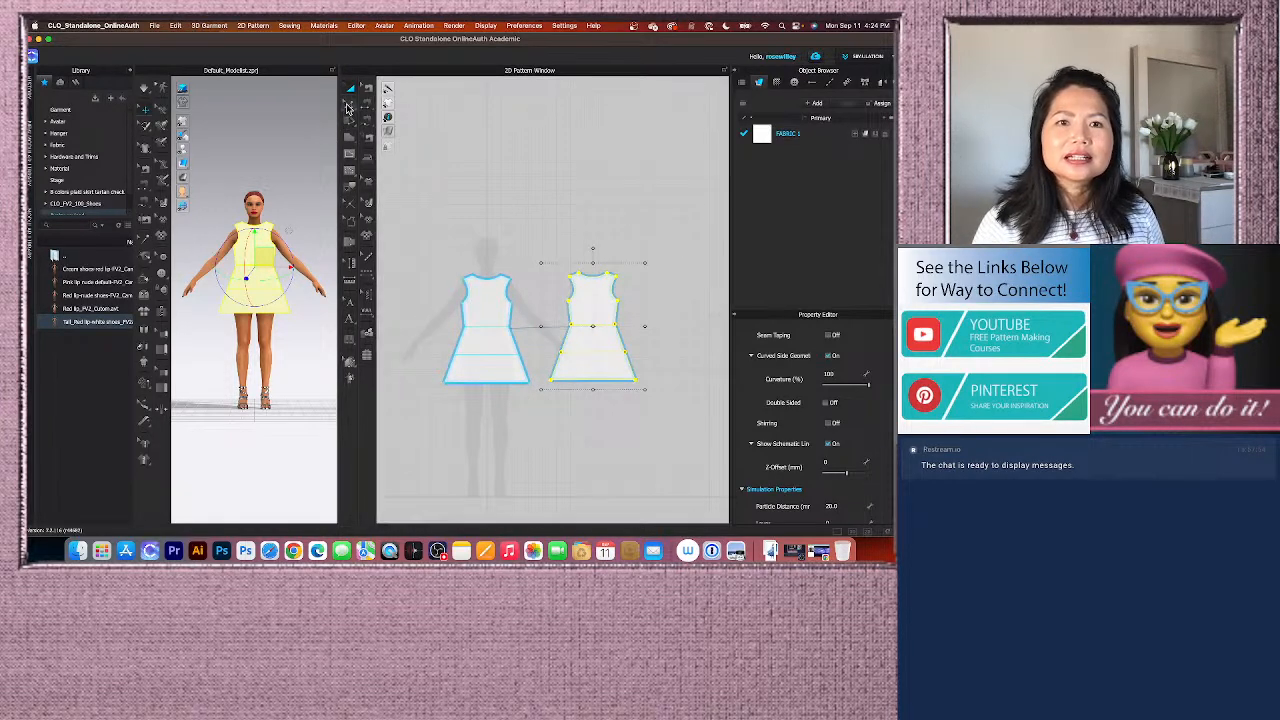
# Step: Extend the original pattern's new hem edge by another 20 cm with Offset Pattern Outline, using Extend side segments and Create Internal Line
pyautogui.click(348, 107)
pyautogui.scroll(3, 489, 405)
pyautogui.click(493, 374)
pyautogui.rightClick(492, 371)
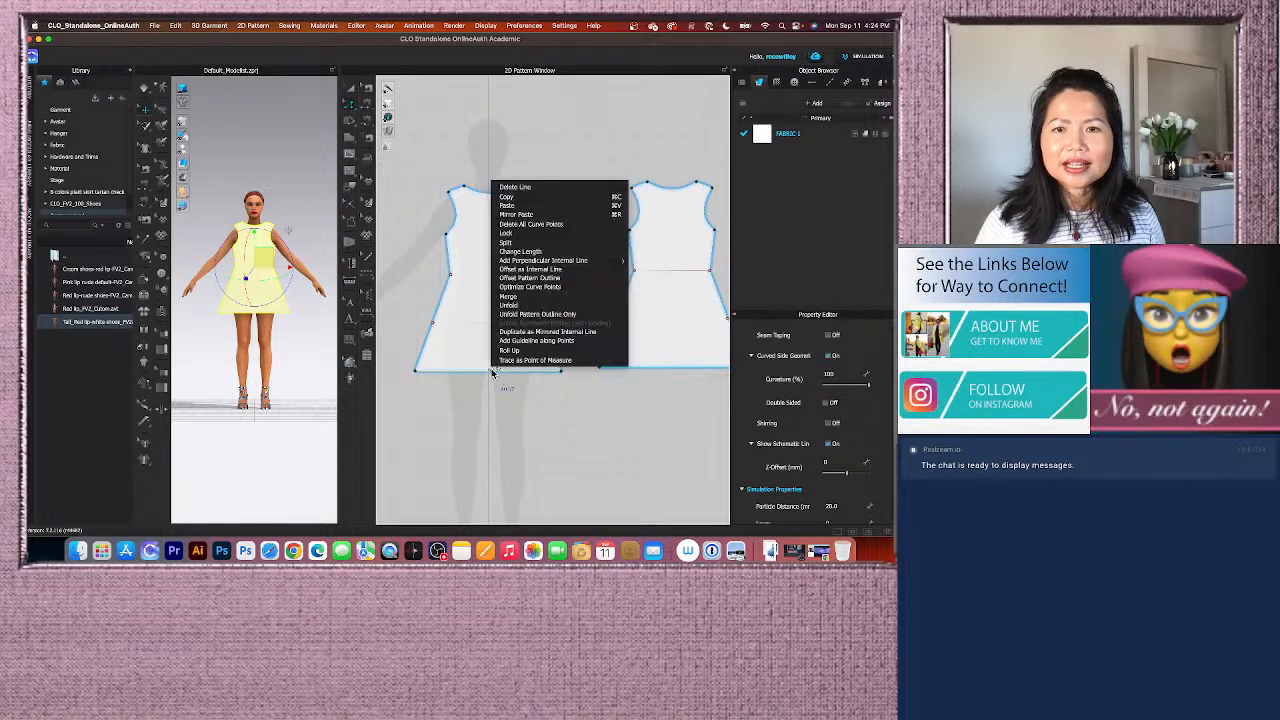
pyautogui.click(531, 280)
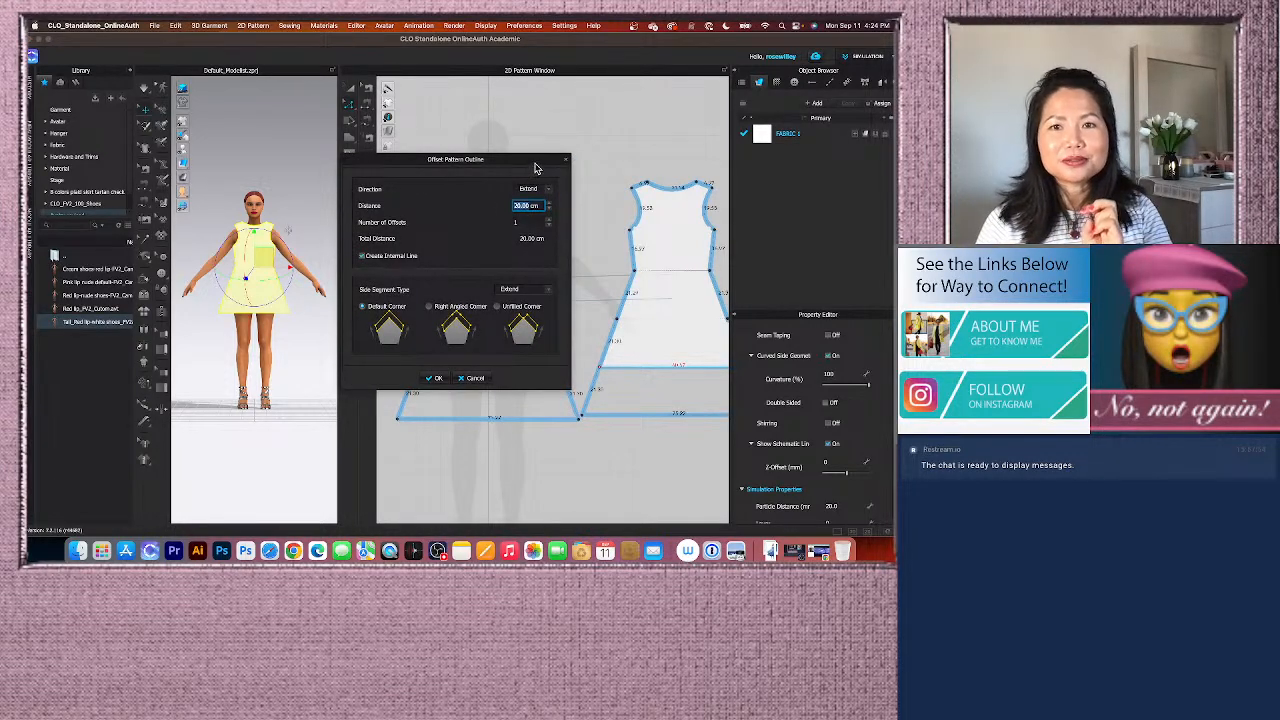
pyautogui.moveTo(537, 160); pyautogui.dragTo(373, 159)
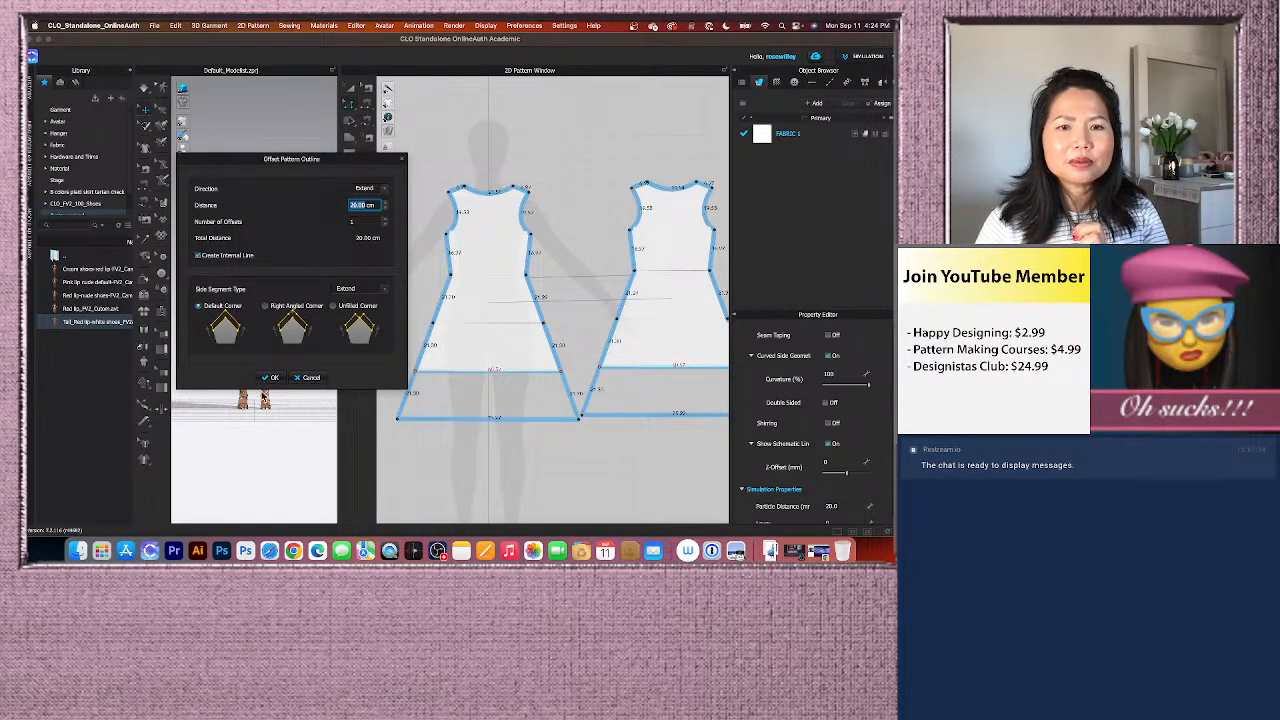
pyautogui.click(274, 378)
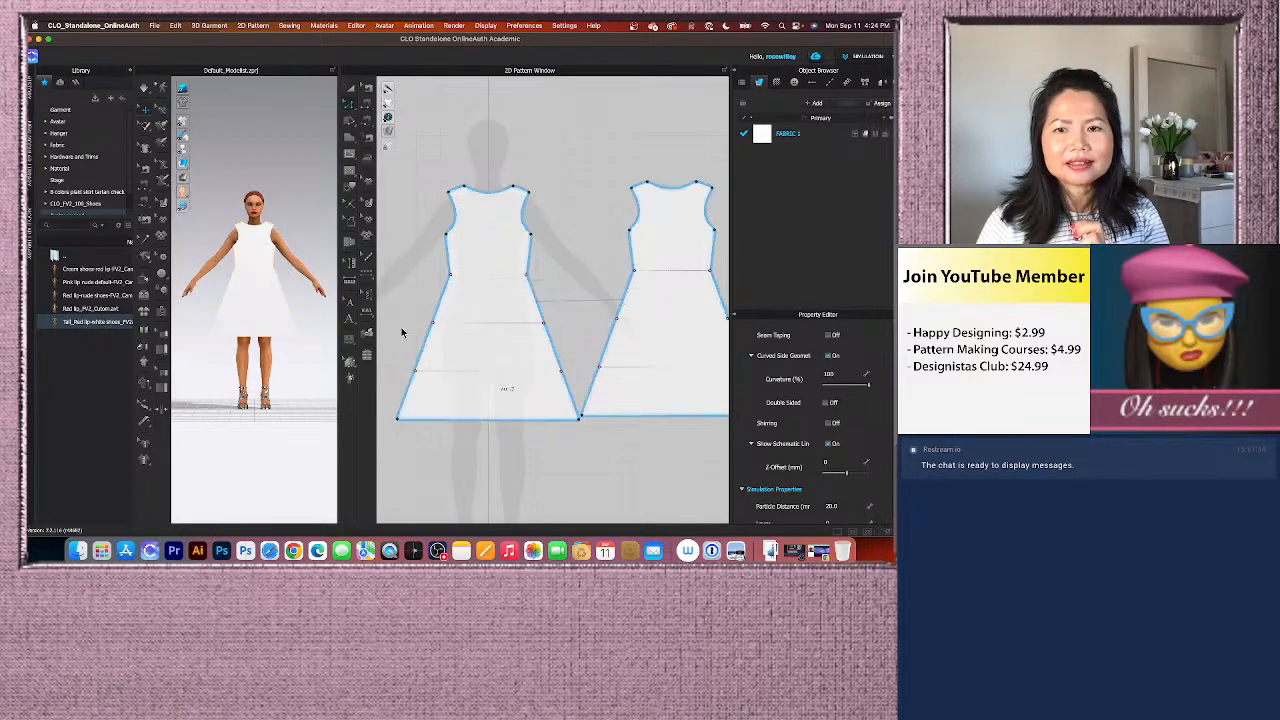
# Step: Space the linked copy farther from the original and line it up at the same height
pyautogui.scroll(-3, 445, 325)
pyautogui.scroll(-2, 490, 337)
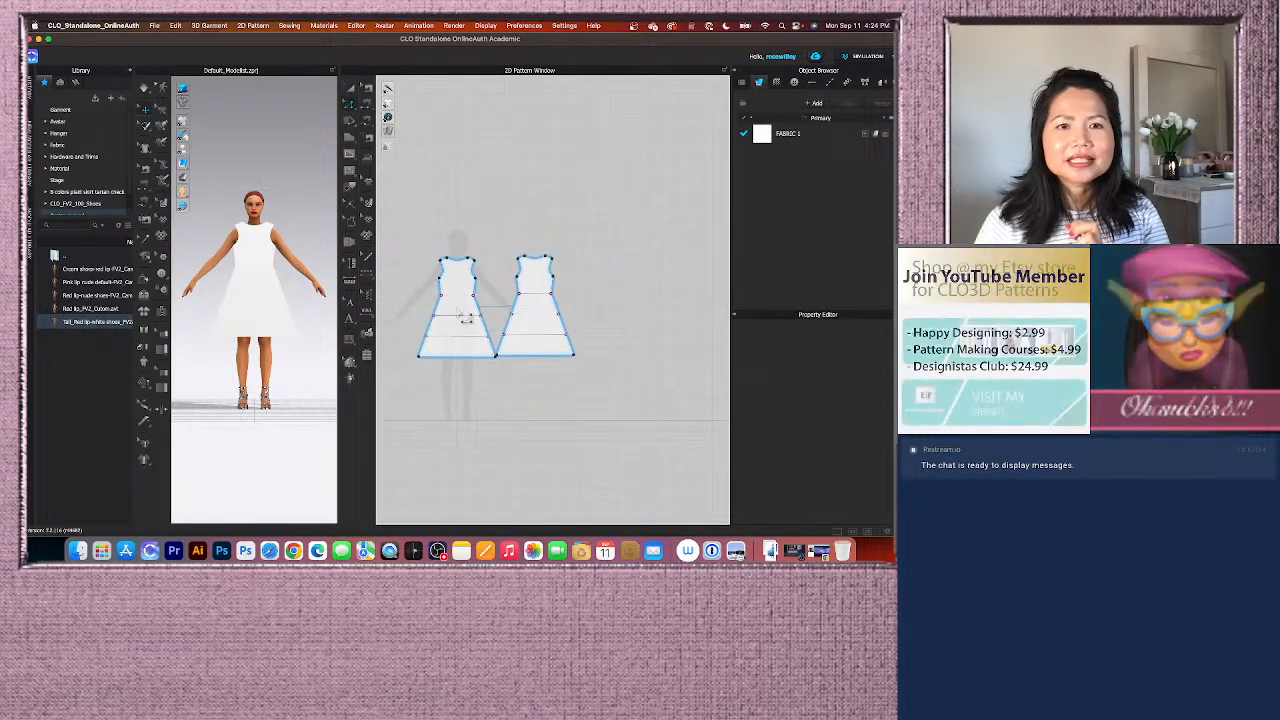
pyautogui.scroll(3, 434, 311)
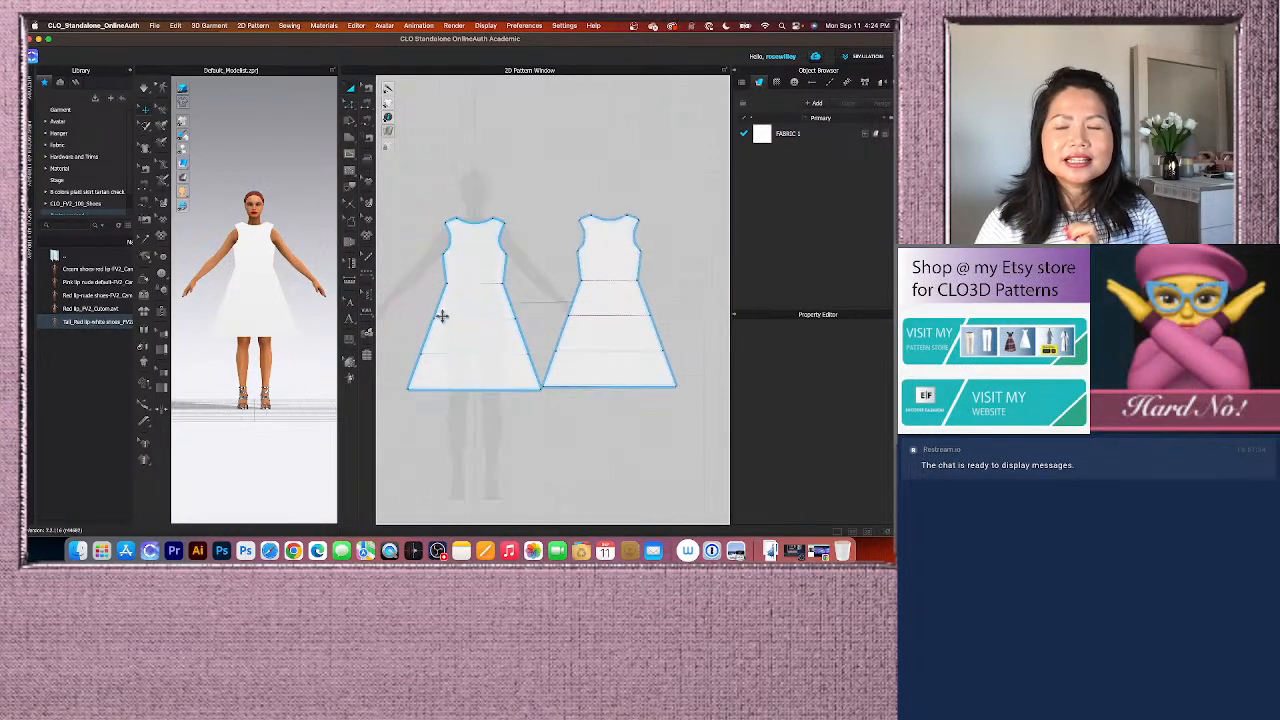
pyautogui.click(613, 300)
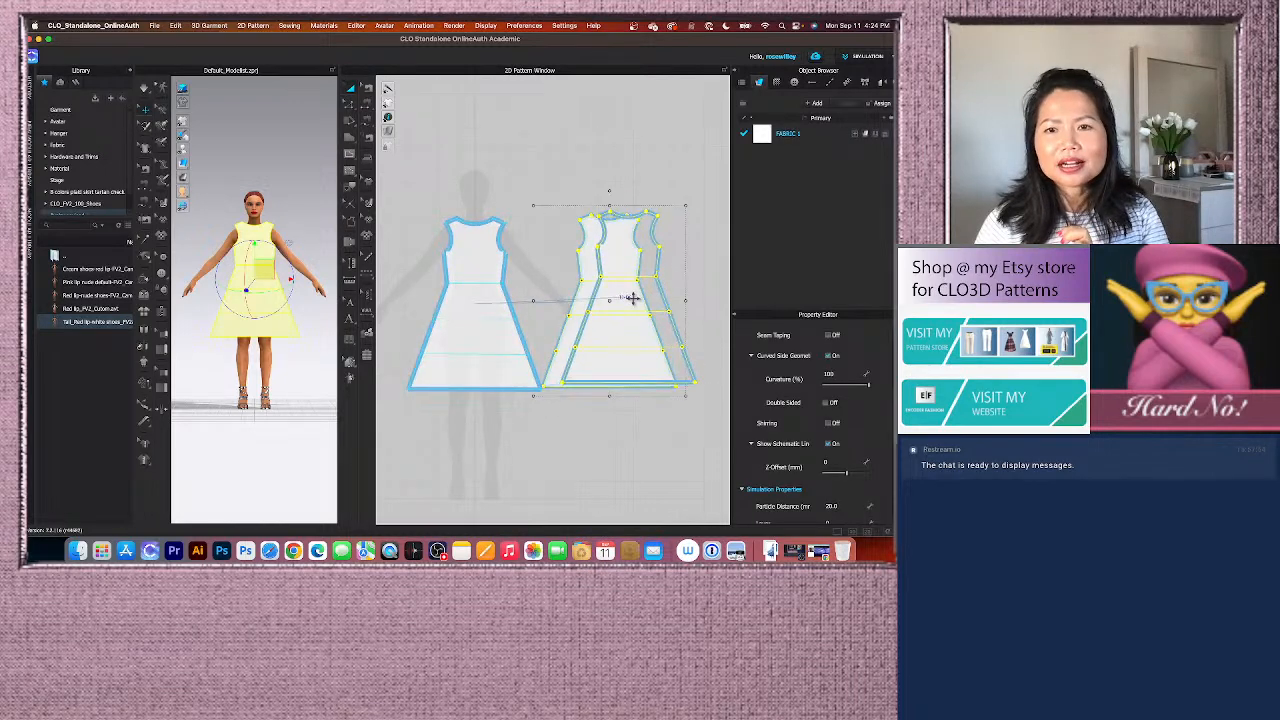
pyautogui.scroll(-2, 512, 297)
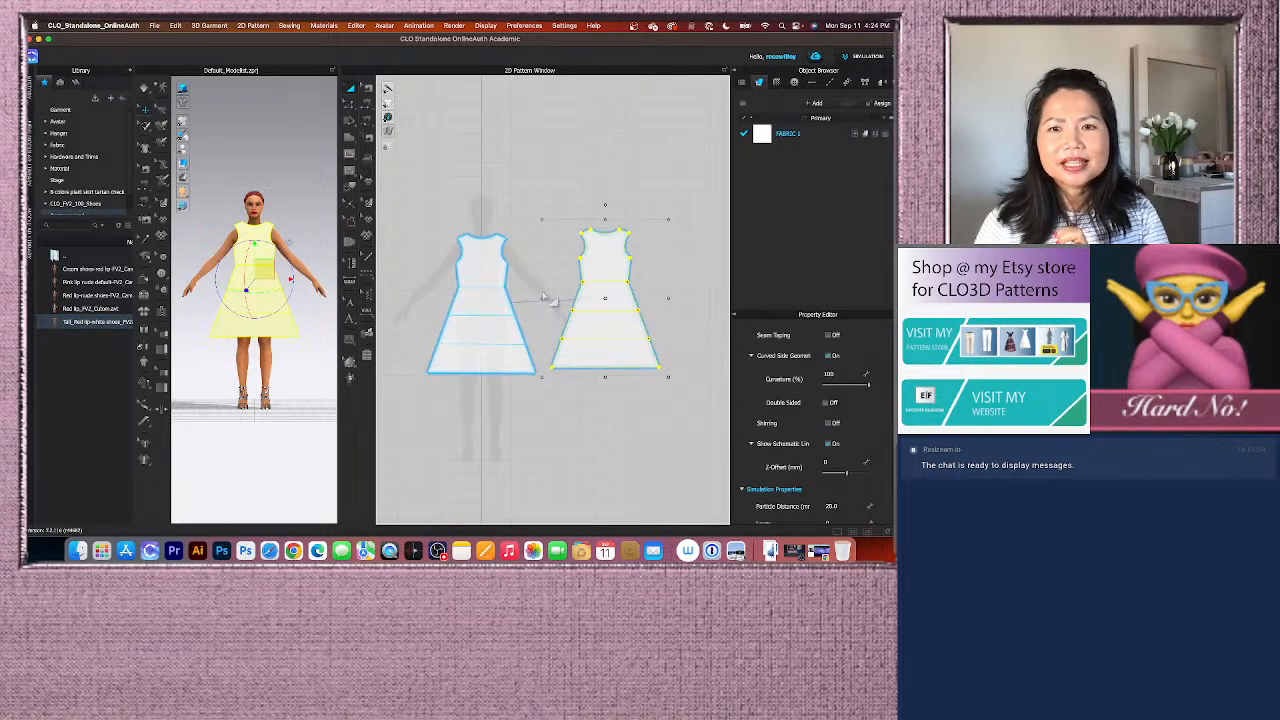
pyautogui.click(549, 258)
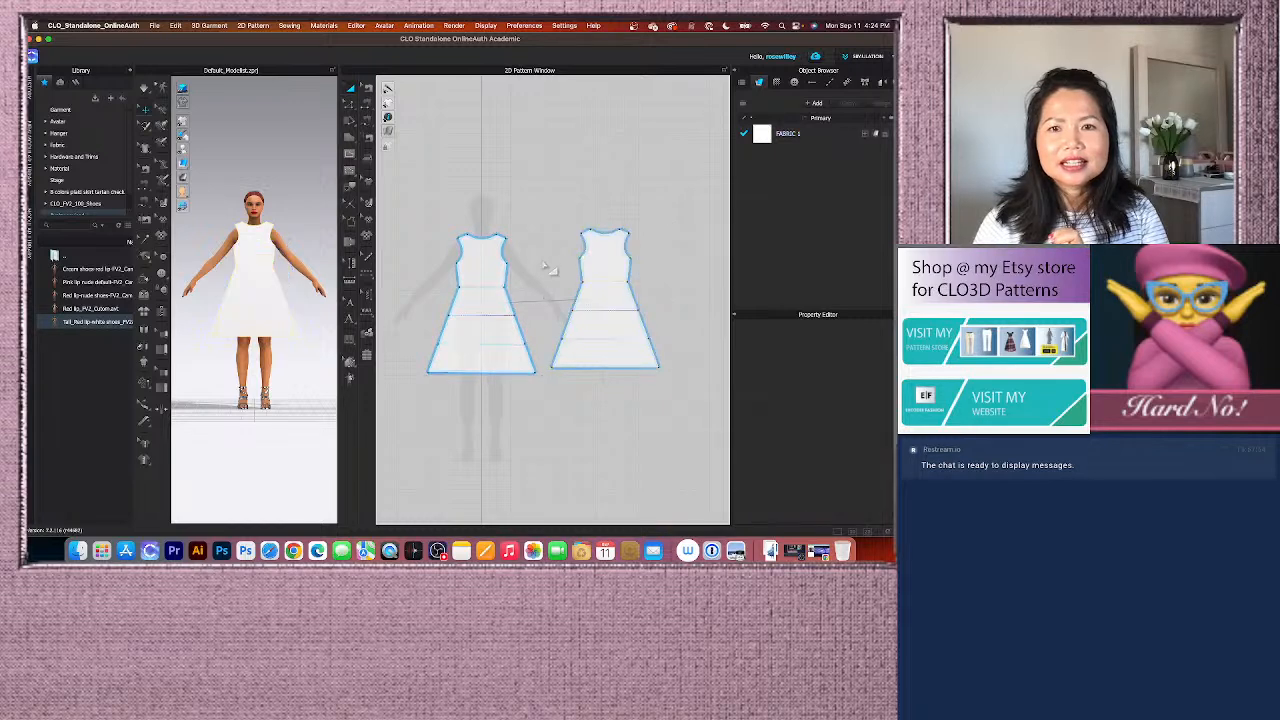
pyautogui.scroll(2, 505, 334)
pyautogui.moveTo(649, 227); pyautogui.dragTo(646, 234)
pyautogui.click(530, 252)
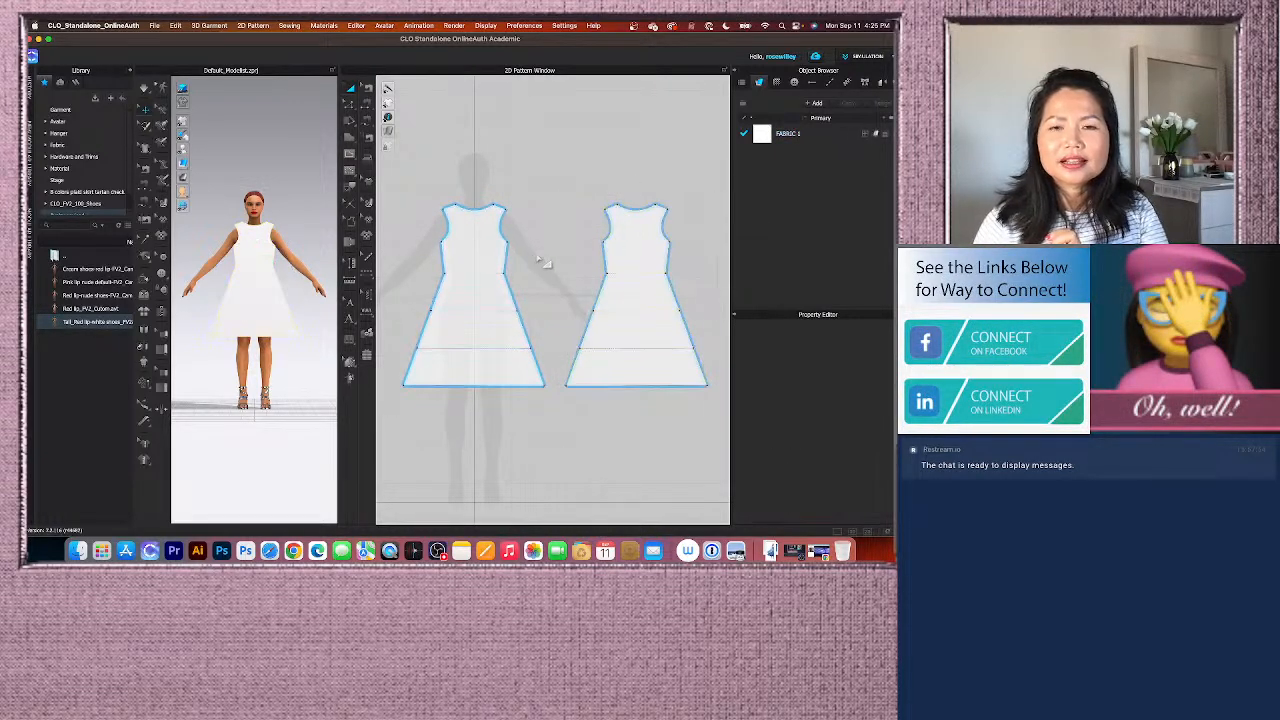
# Step: Remove Linked Editing from the symmetric copy so the two dress patterns can be edited separately
pyautogui.scroll(-2, 539, 260)
pyautogui.rightClick(623, 247)
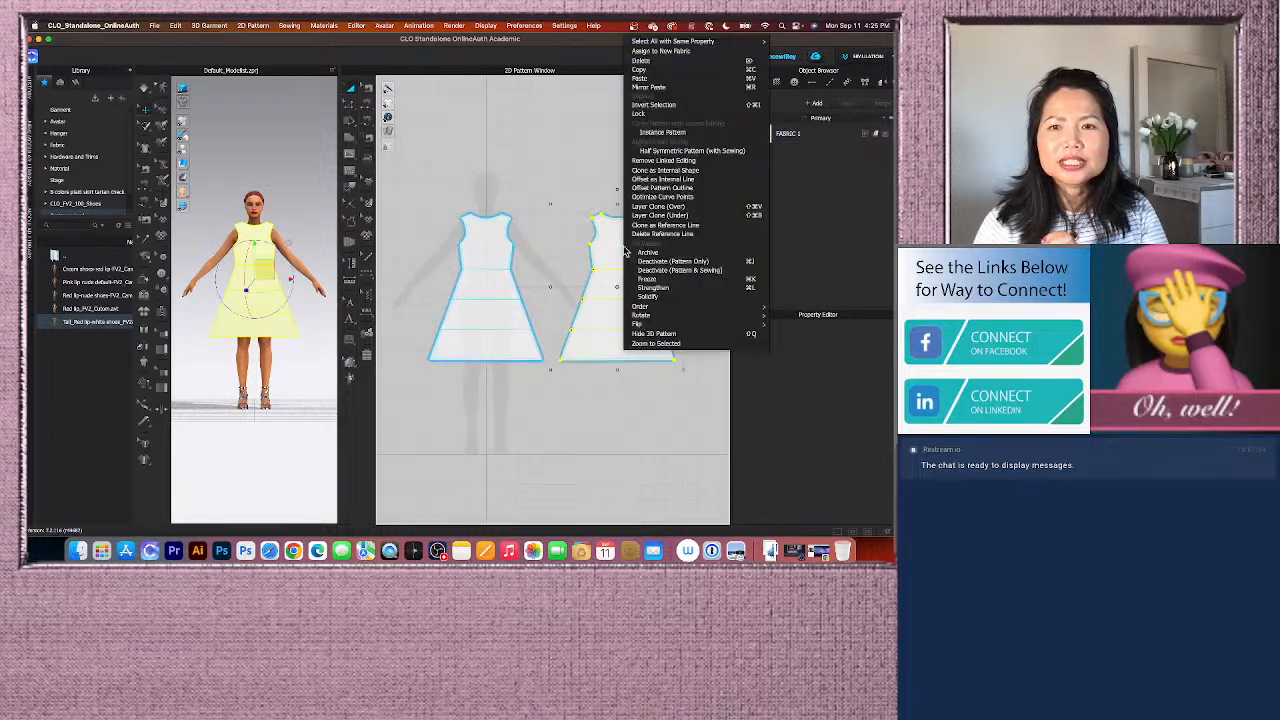
pyautogui.click(660, 161)
pyautogui.click(564, 244)
# Step: Move both dress patterns together off the avatar silhouette and reset their 3D arrangement to match the 2D layout
pyautogui.scroll(-3, 427, 324)
pyautogui.moveTo(395, 228); pyautogui.dragTo(563, 371)
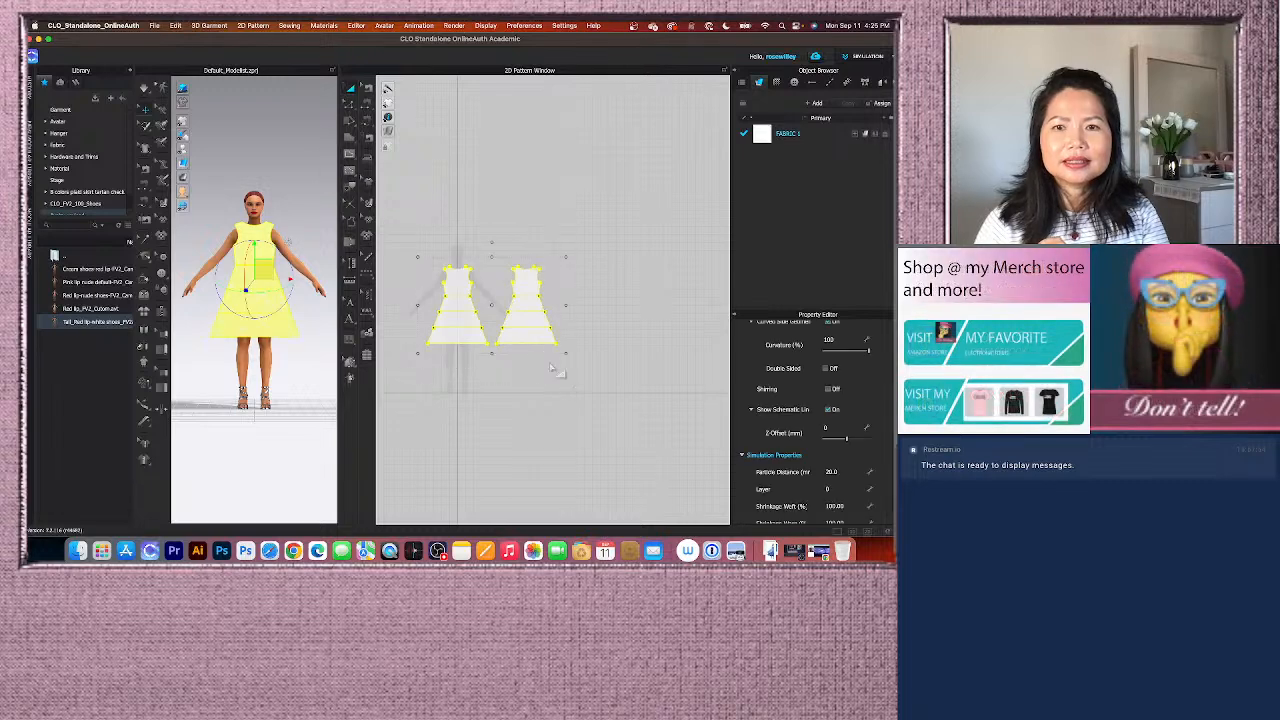
pyautogui.moveTo(534, 292); pyautogui.dragTo(597, 340)
pyautogui.scroll(5, 576, 462)
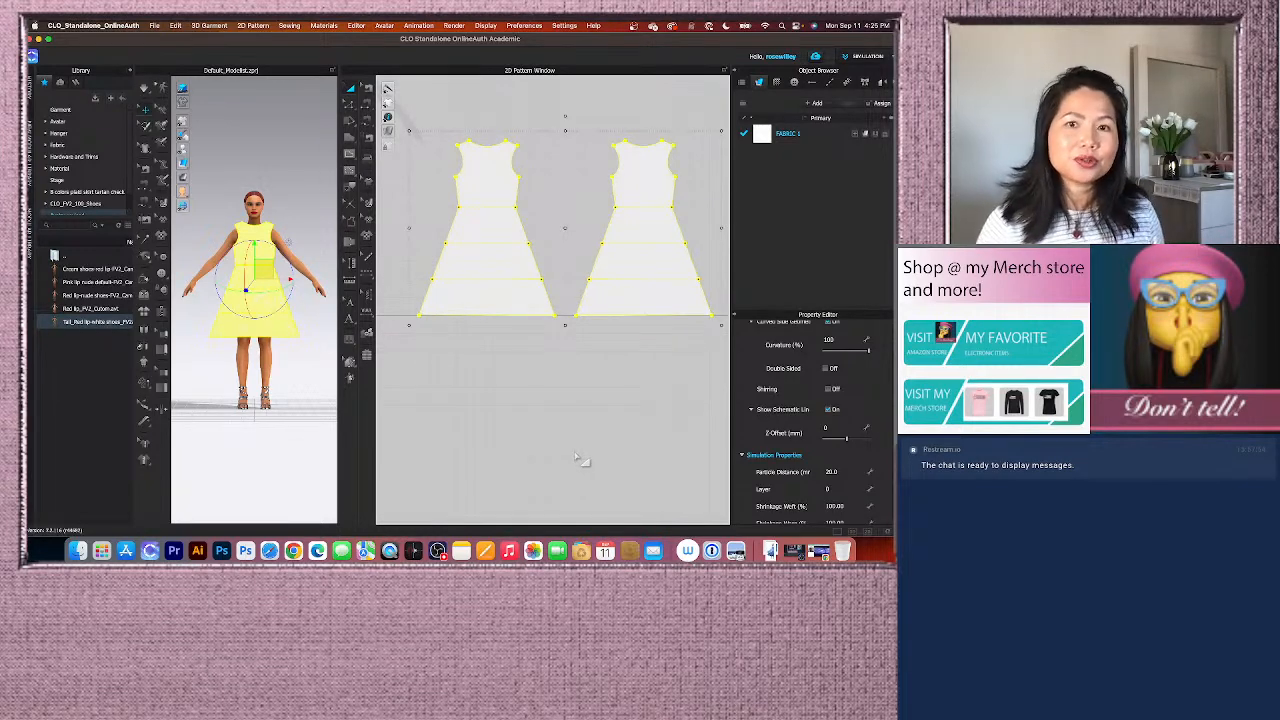
pyautogui.scroll(-2, 578, 456)
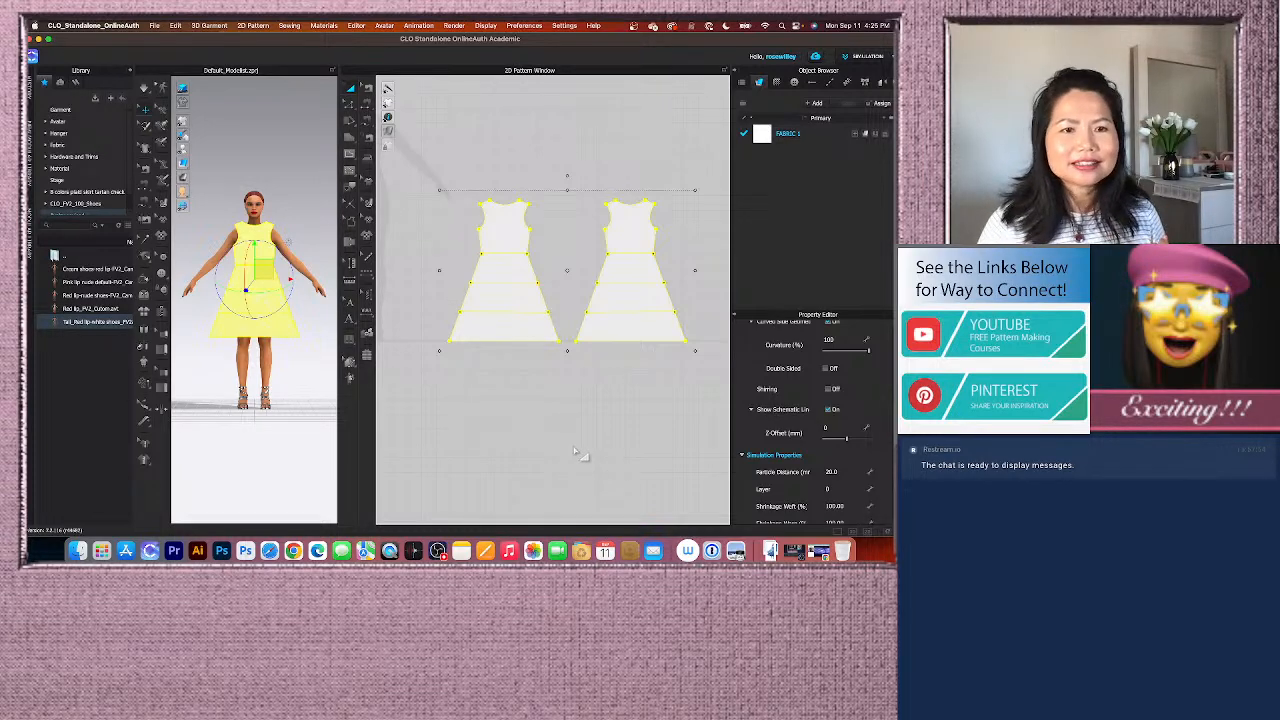
pyautogui.click(145, 317)
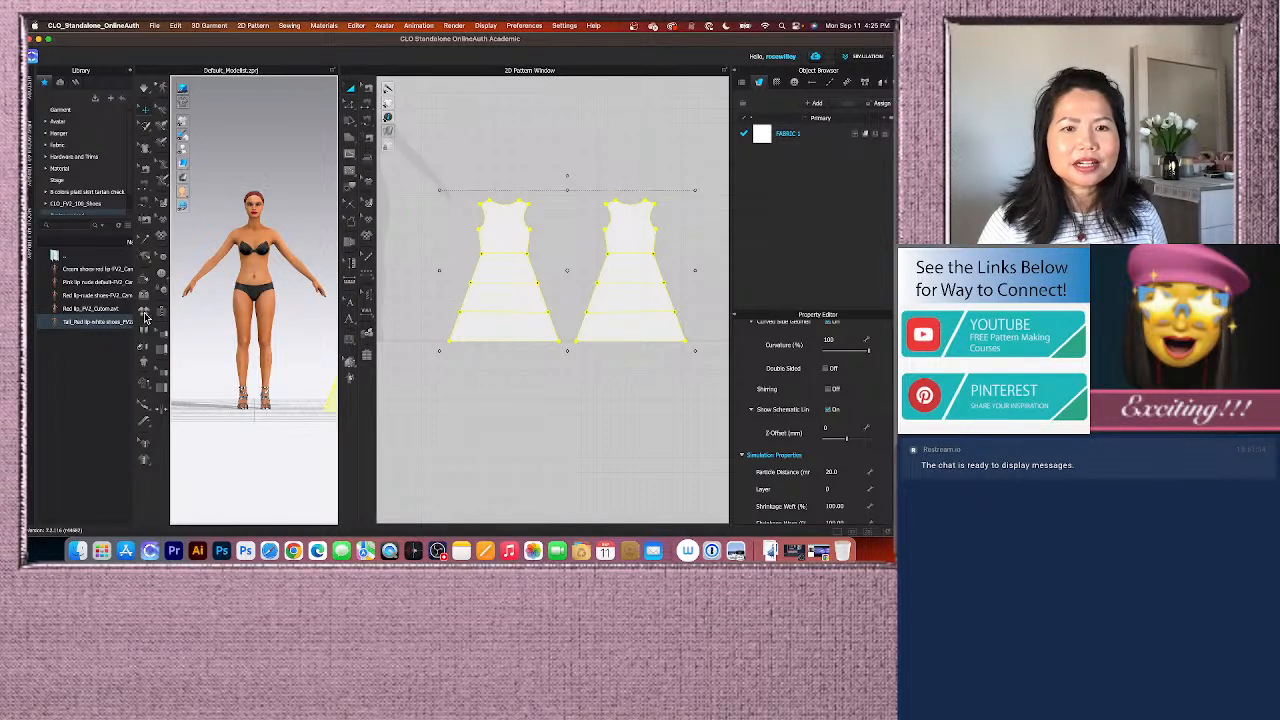
pyautogui.scroll(-3, 272, 298)
pyautogui.click(521, 416)
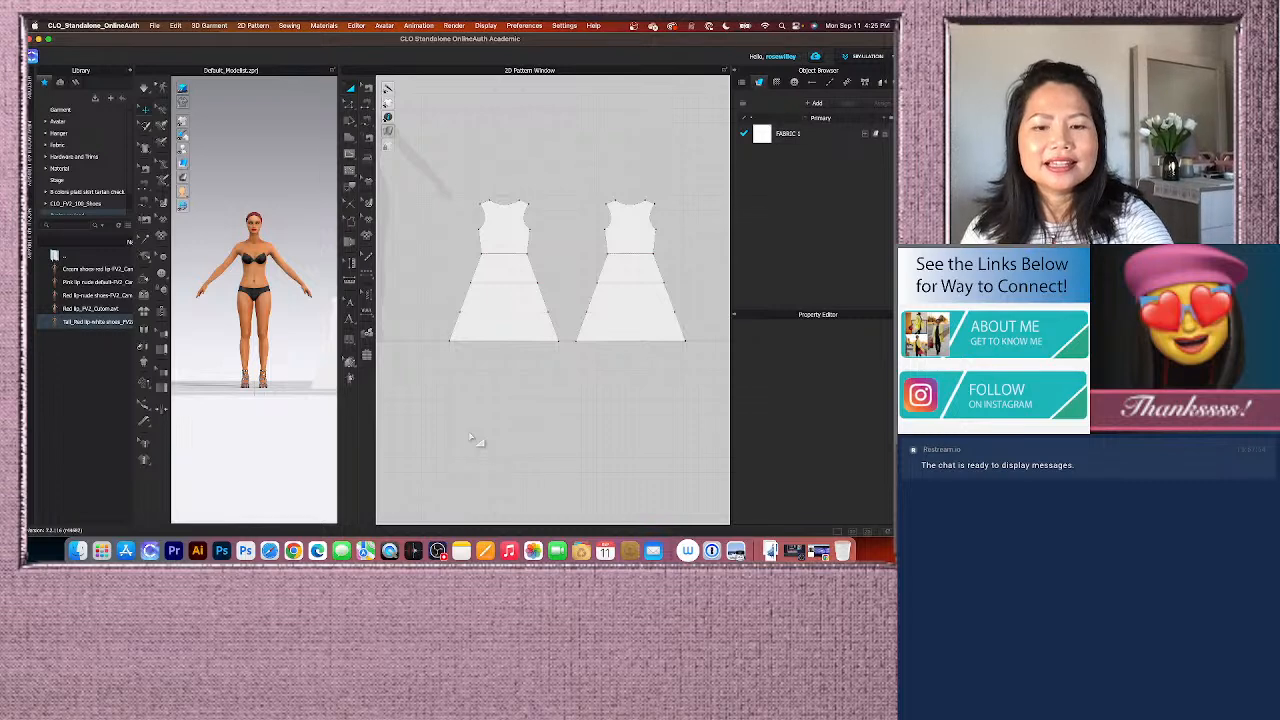
# Step: Show the arrangement points and place the original dress pattern on the avatar's front centre waist point
pyautogui.hotkey('shift', 'f')
pyautogui.moveTo(420, 166); pyautogui.dragTo(570, 400)
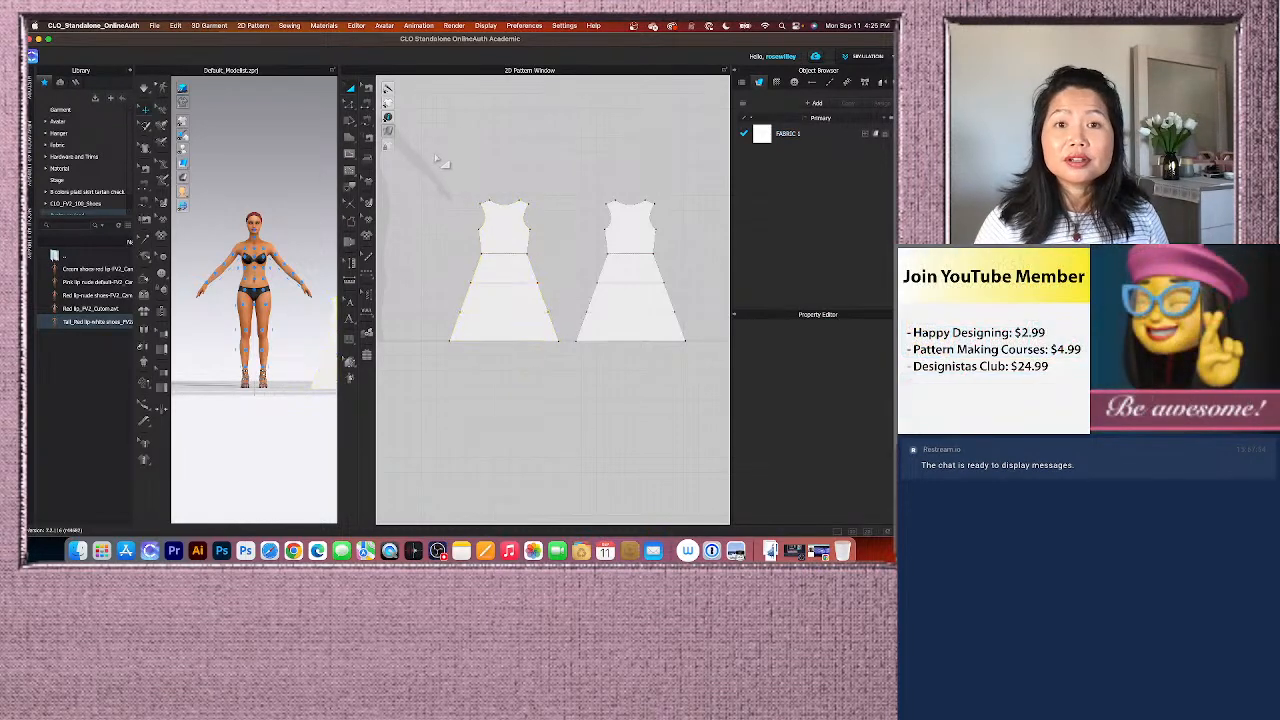
pyautogui.moveTo(402, 137); pyautogui.dragTo(570, 380)
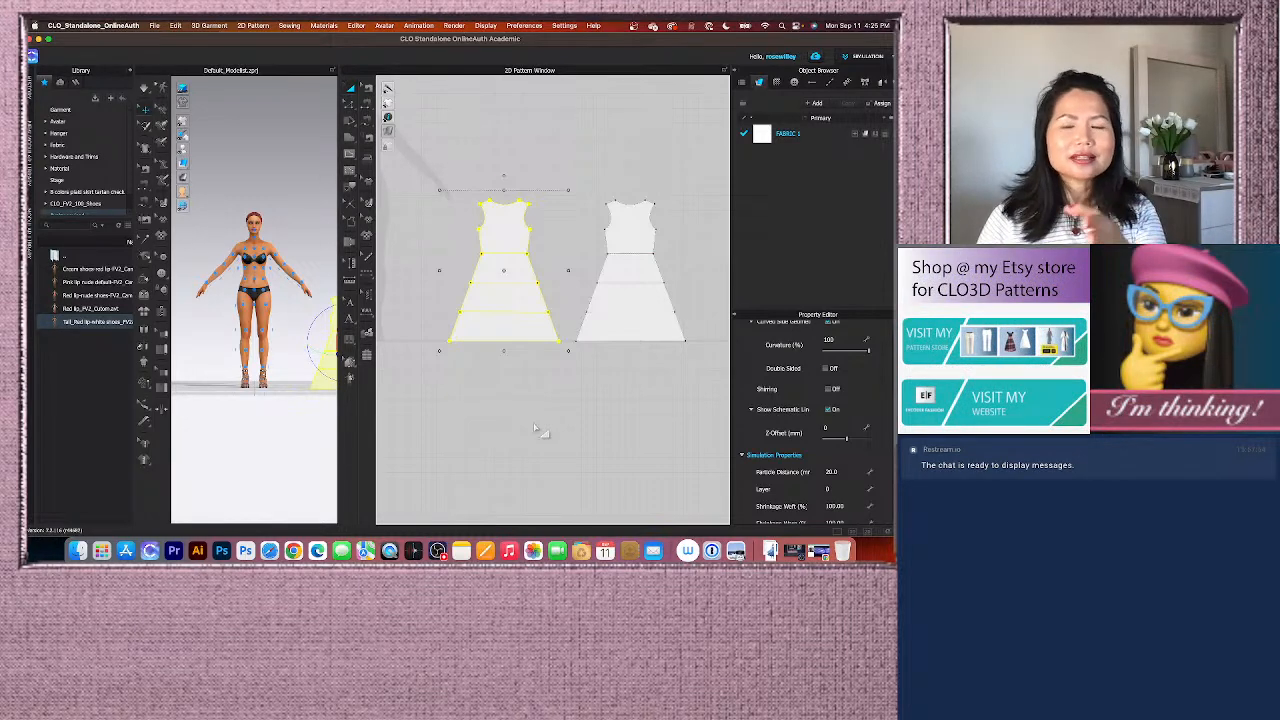
pyautogui.click(517, 142)
pyautogui.moveTo(430, 178); pyautogui.dragTo(566, 400)
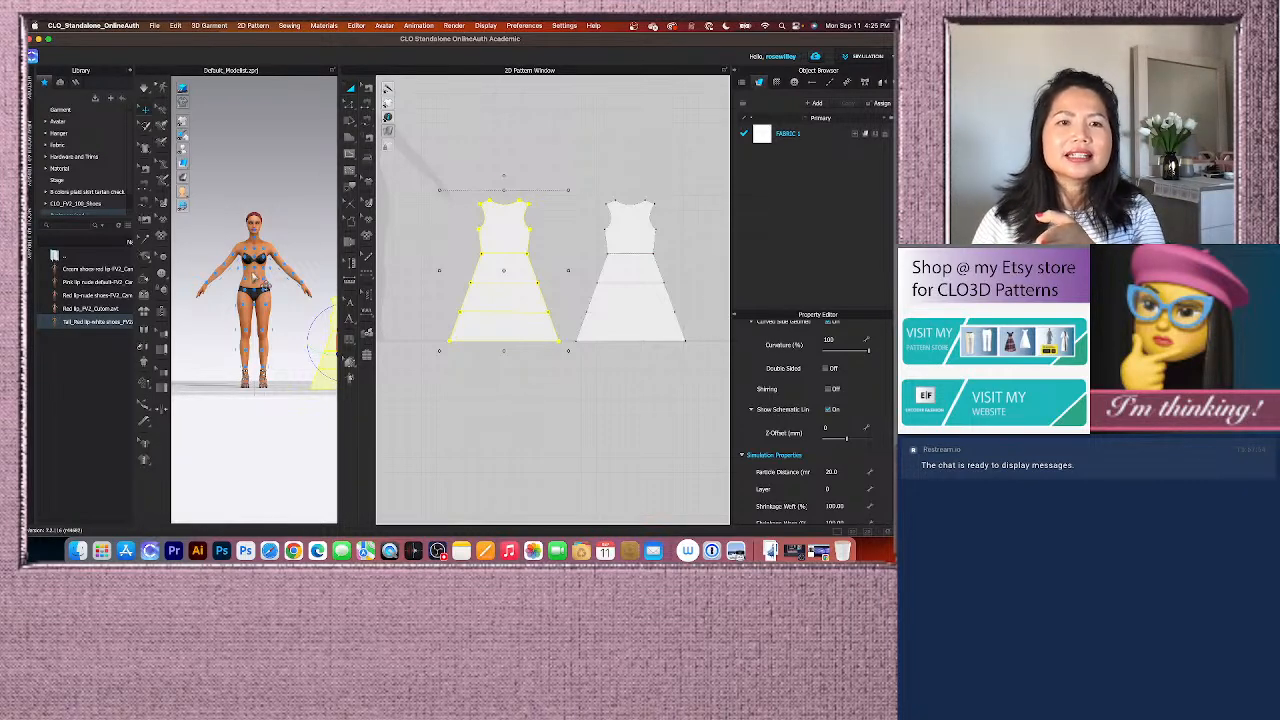
pyautogui.scroll(2, 265, 268)
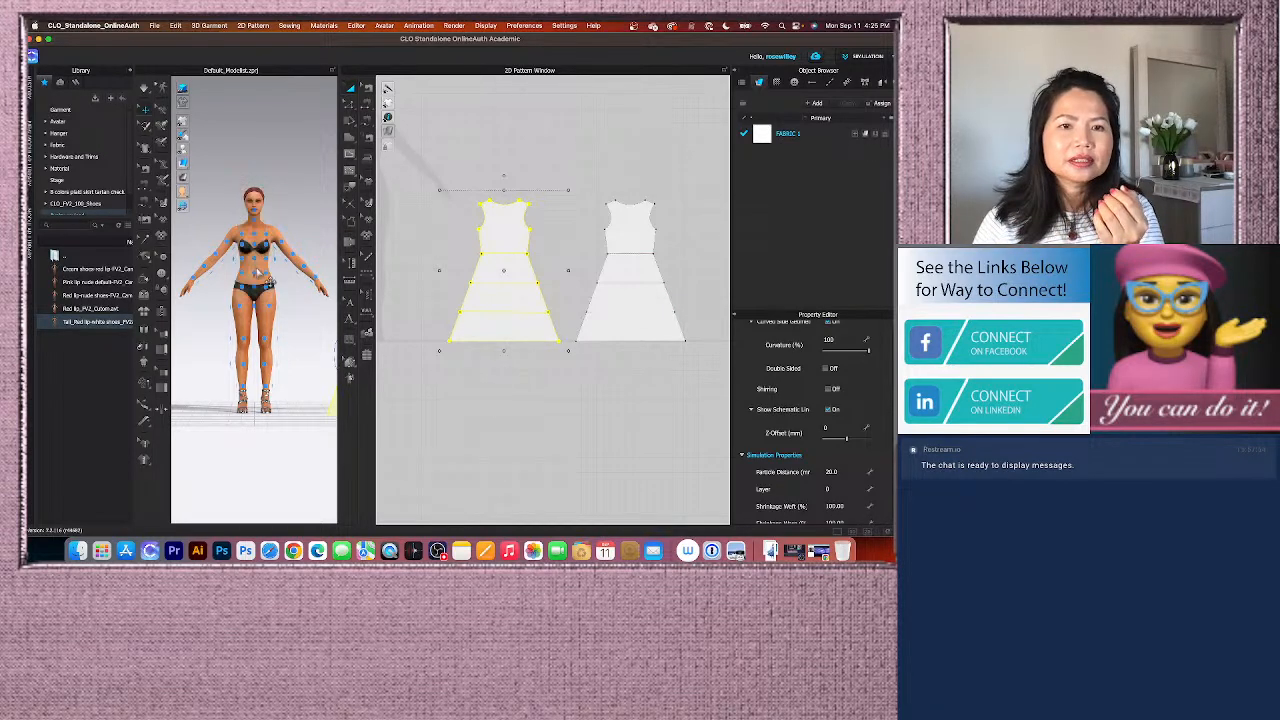
pyautogui.click(255, 273)
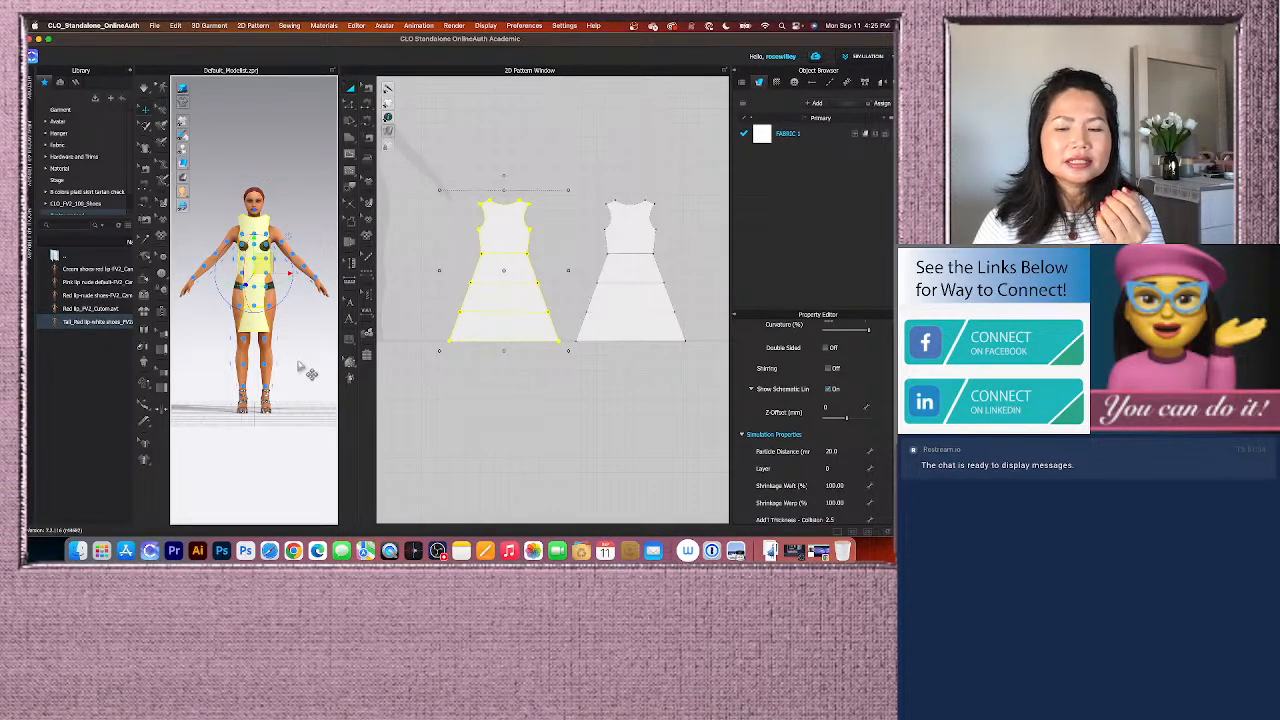
# Step: Set the front dress pattern's arrangement Shape Style to Flat so it hangs straight in front of the avatar
pyautogui.press('8')
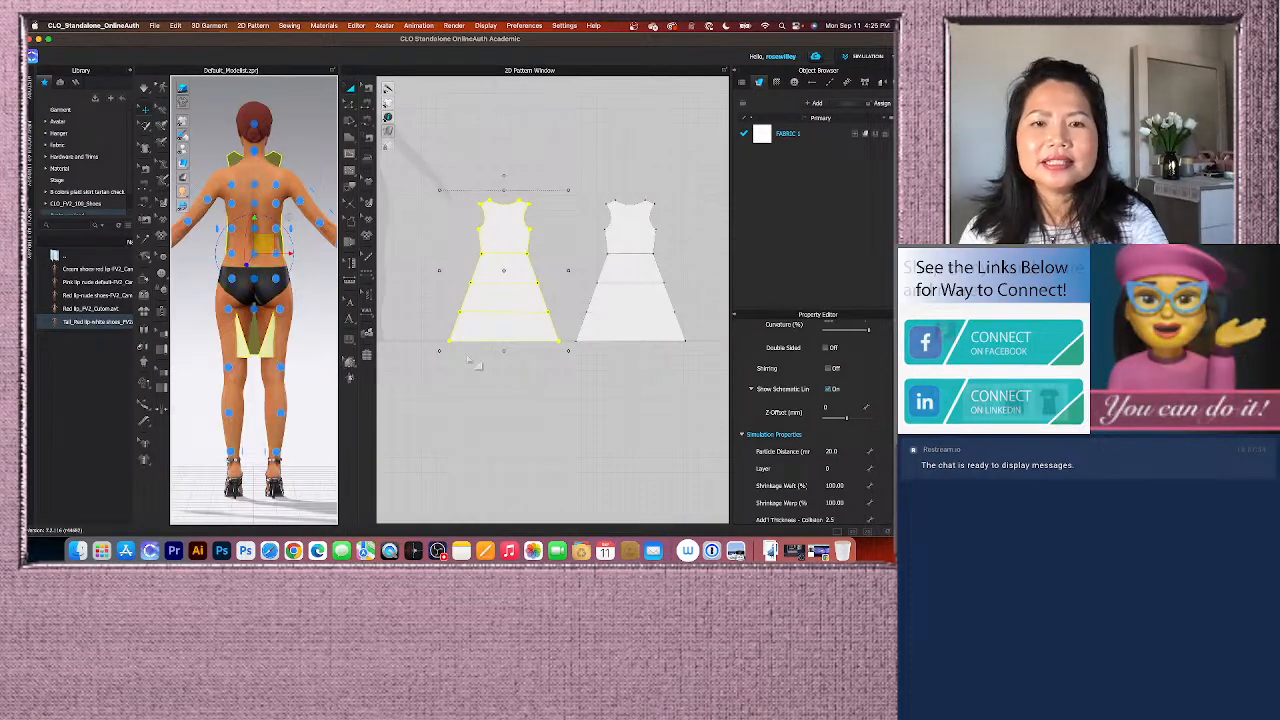
pyautogui.click(466, 440)
pyautogui.click(512, 274)
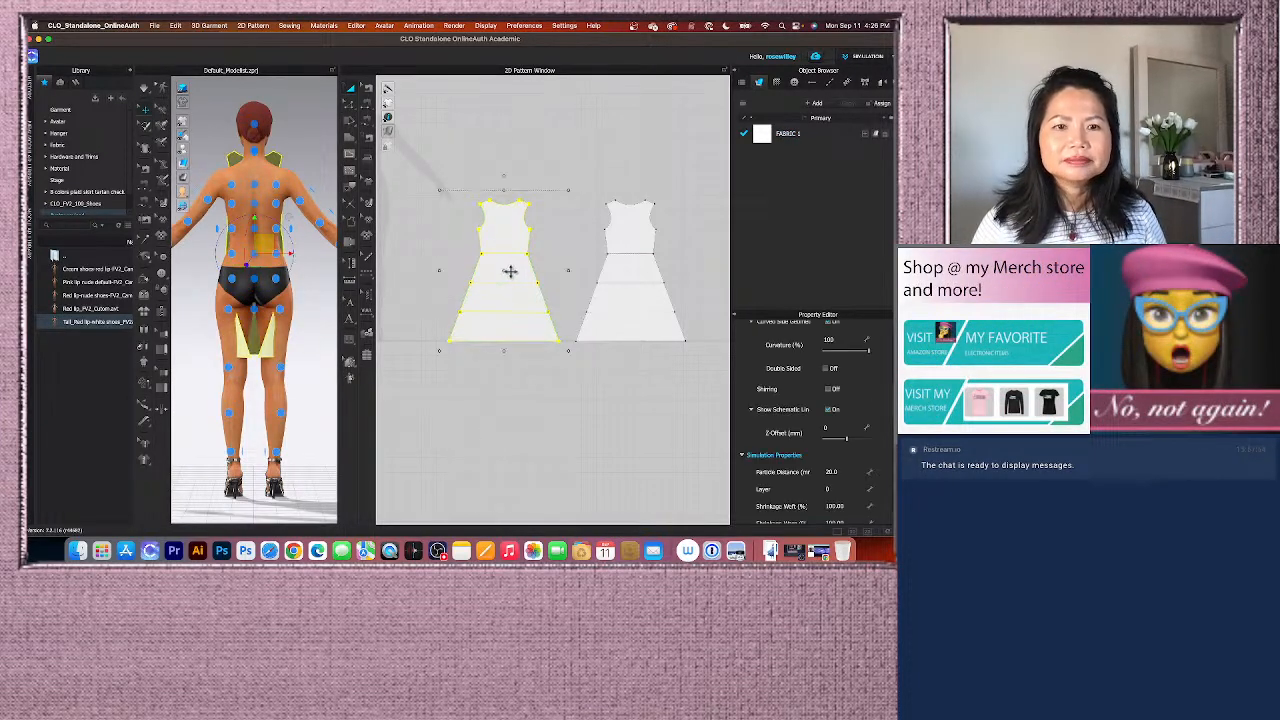
pyautogui.scroll(-10, 818, 436)
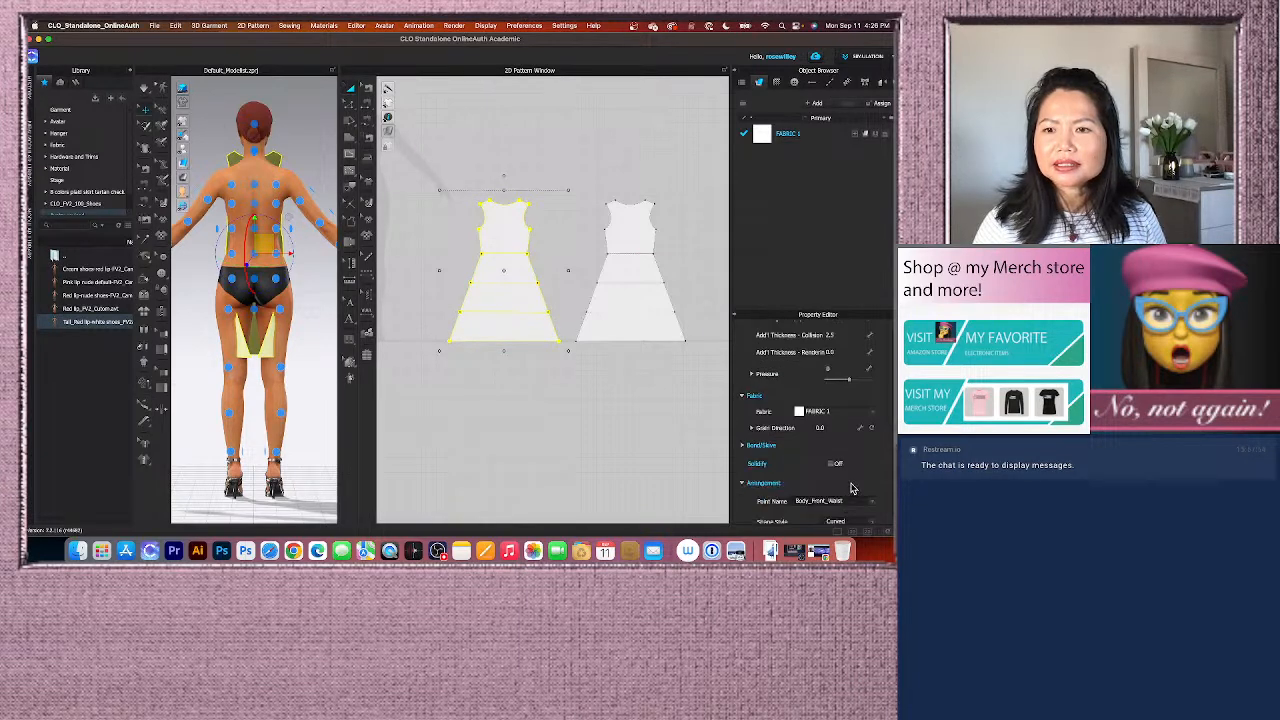
pyautogui.click(872, 406)
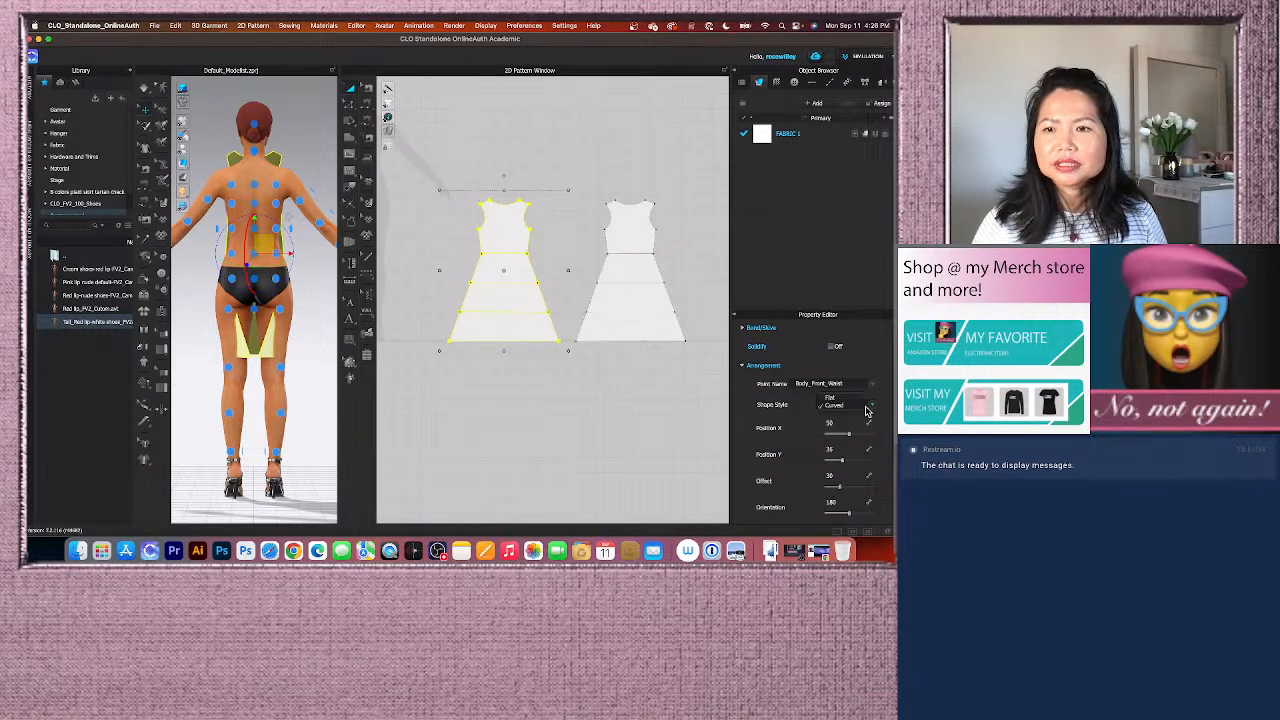
pyautogui.click(829, 399)
pyautogui.click(514, 448)
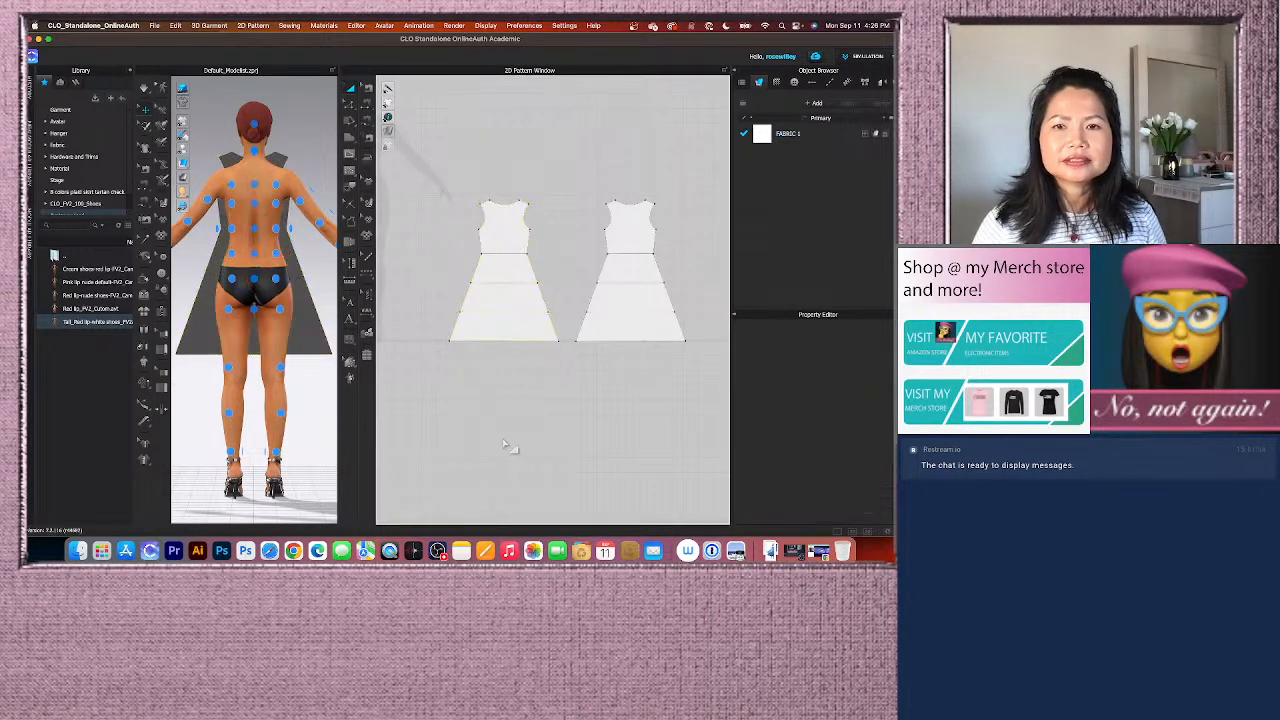
# Step: Place the copied dress pattern on the avatar's back centre arrangement point, Body_Back_Center_3
pyautogui.scroll(-3, 388, 369)
pyautogui.scroll(3, 523, 480)
pyautogui.scroll(-3, 523, 480)
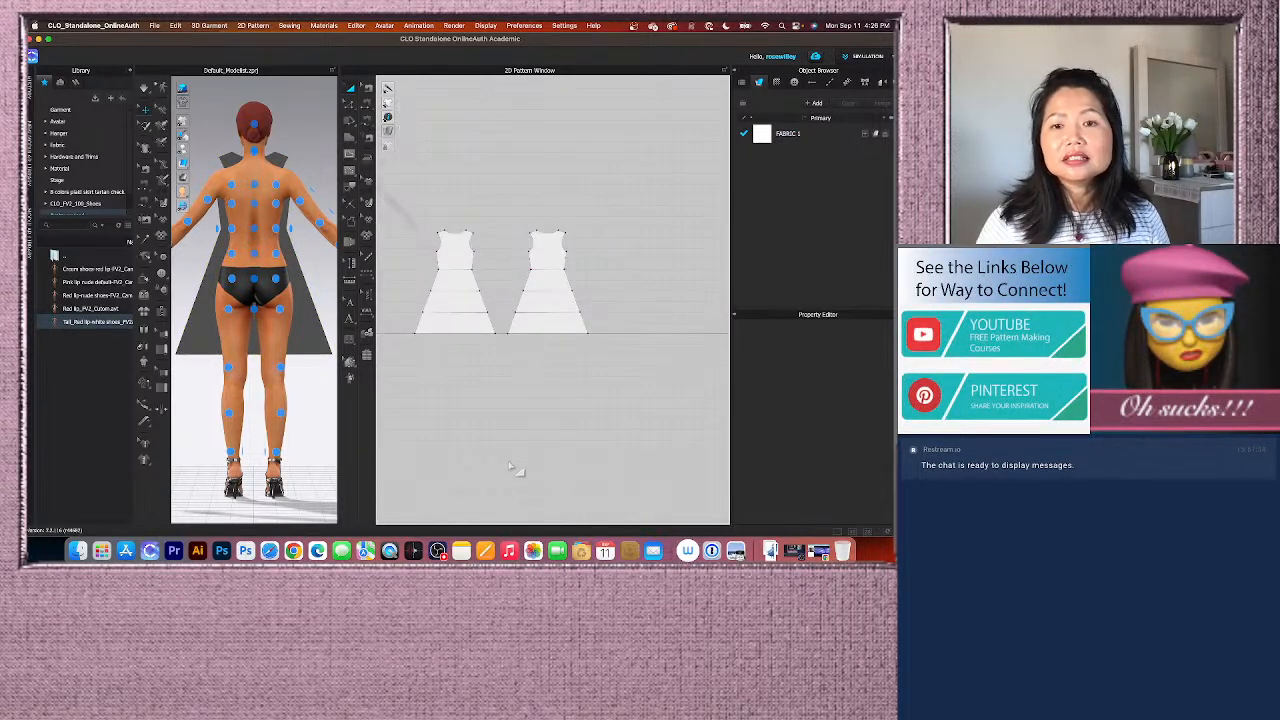
pyautogui.scroll(1, 533, 370)
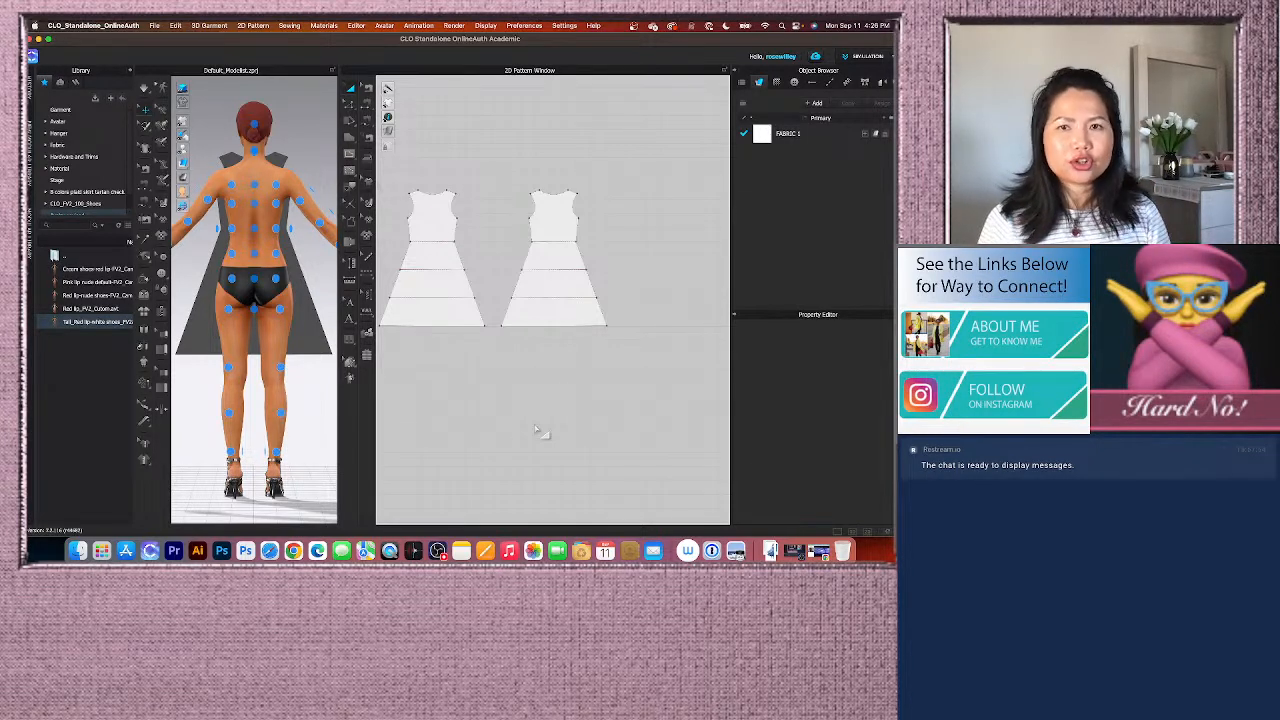
pyautogui.moveTo(471, 138); pyautogui.dragTo(686, 390)
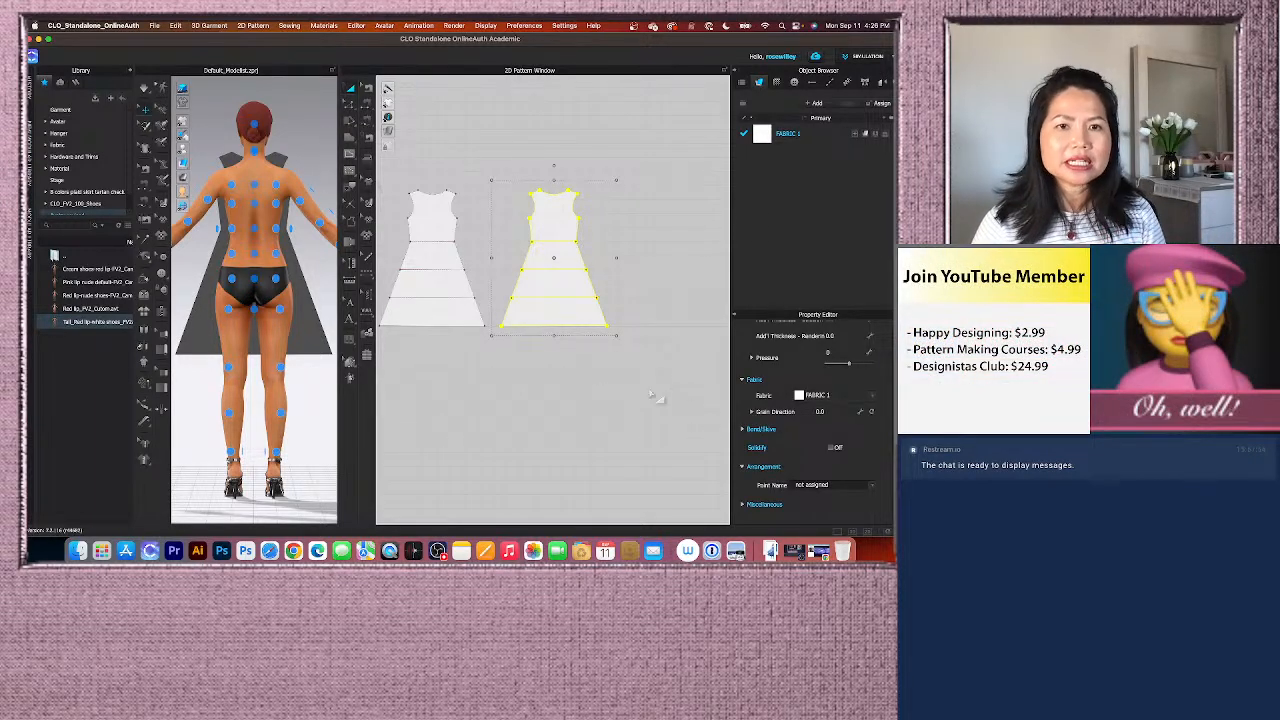
pyautogui.click(256, 229)
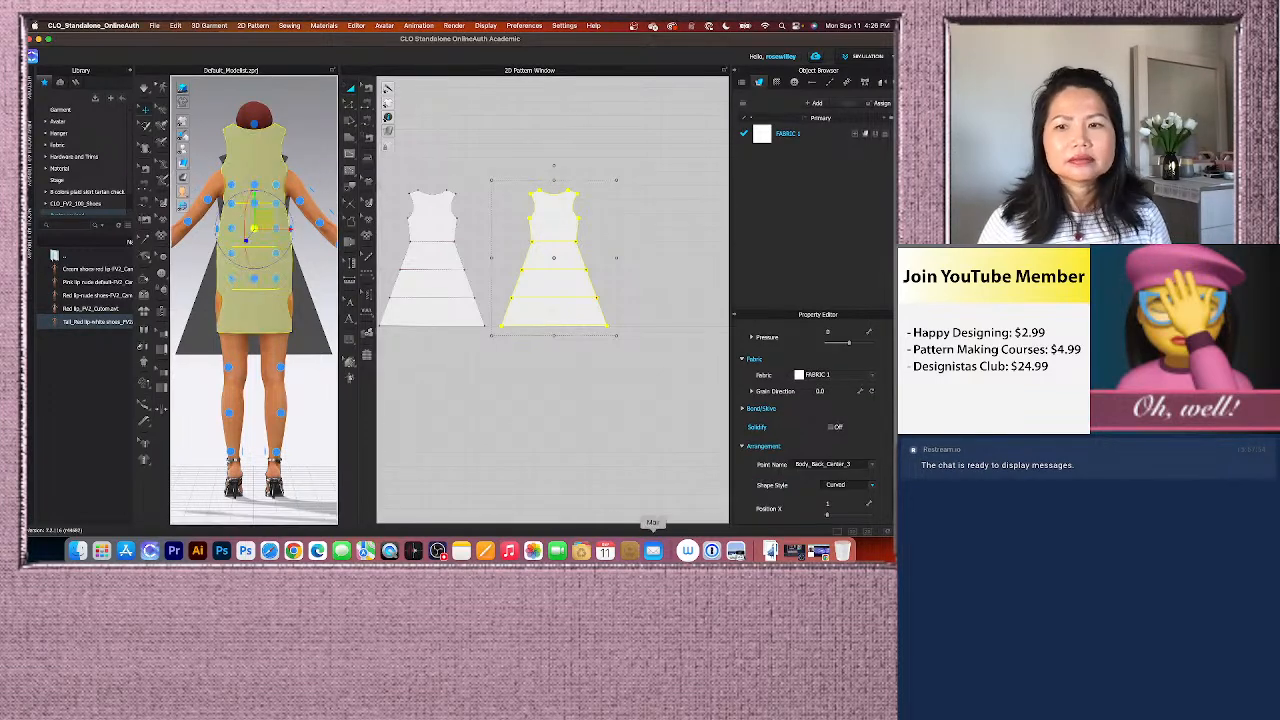
# Step: Set the back dress pattern's arrangement Shape Style to Flat
pyautogui.scroll(-3, 845, 503)
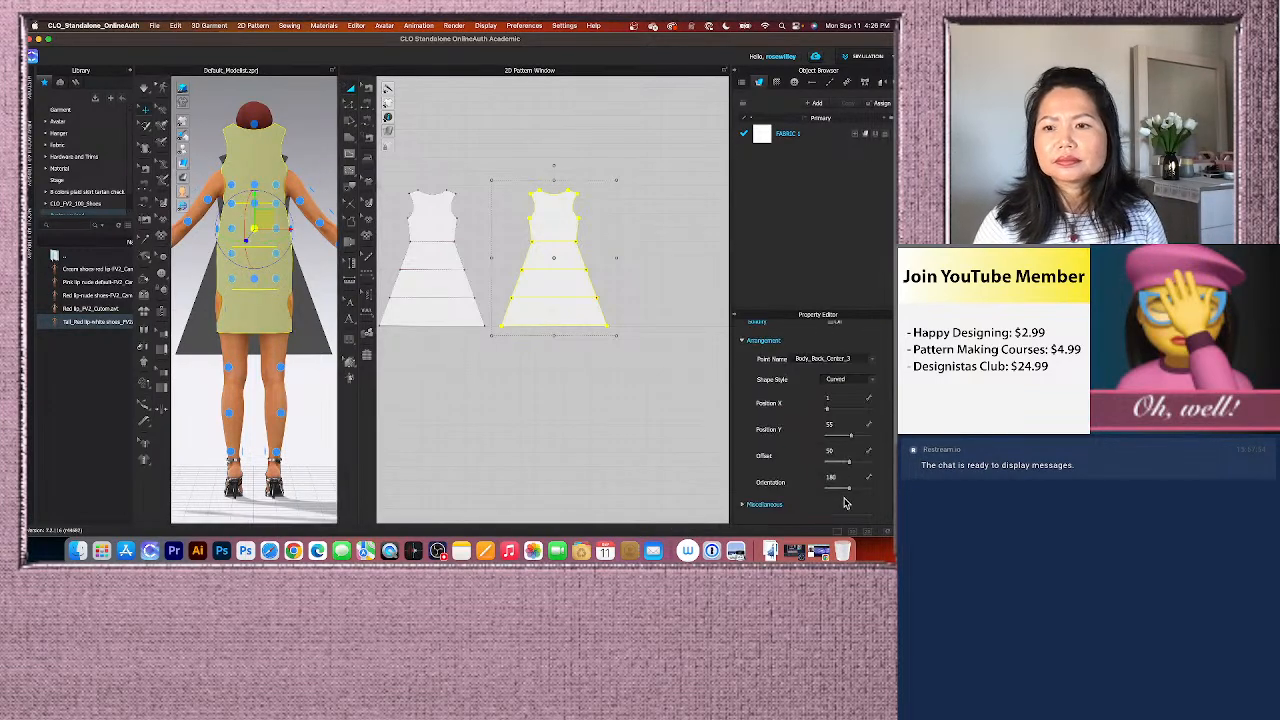
pyautogui.click(872, 379)
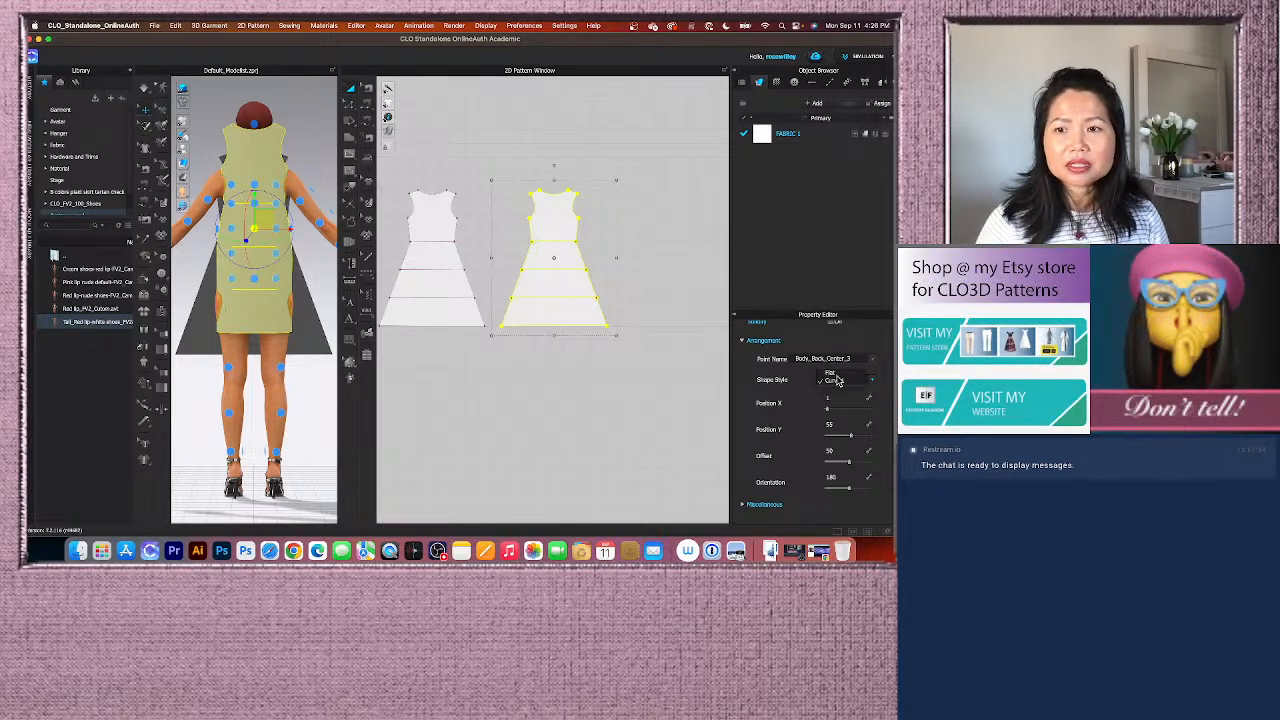
pyautogui.click(830, 374)
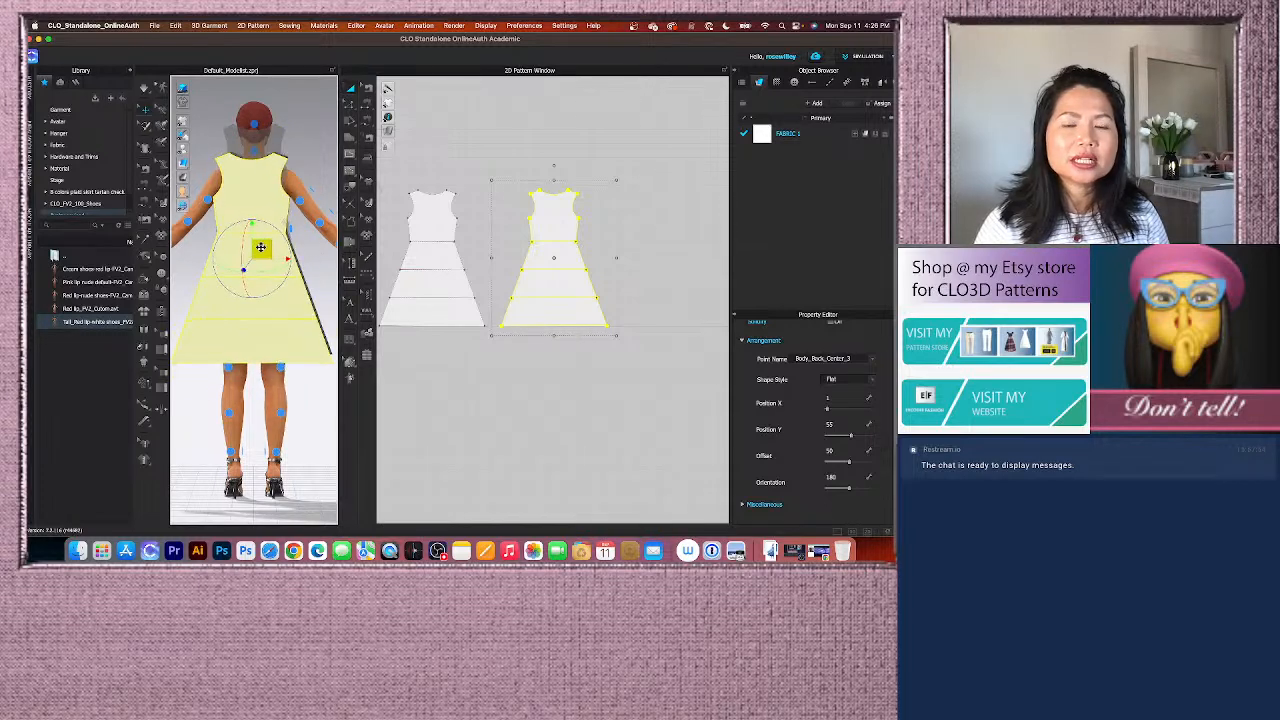
pyautogui.click(470, 462)
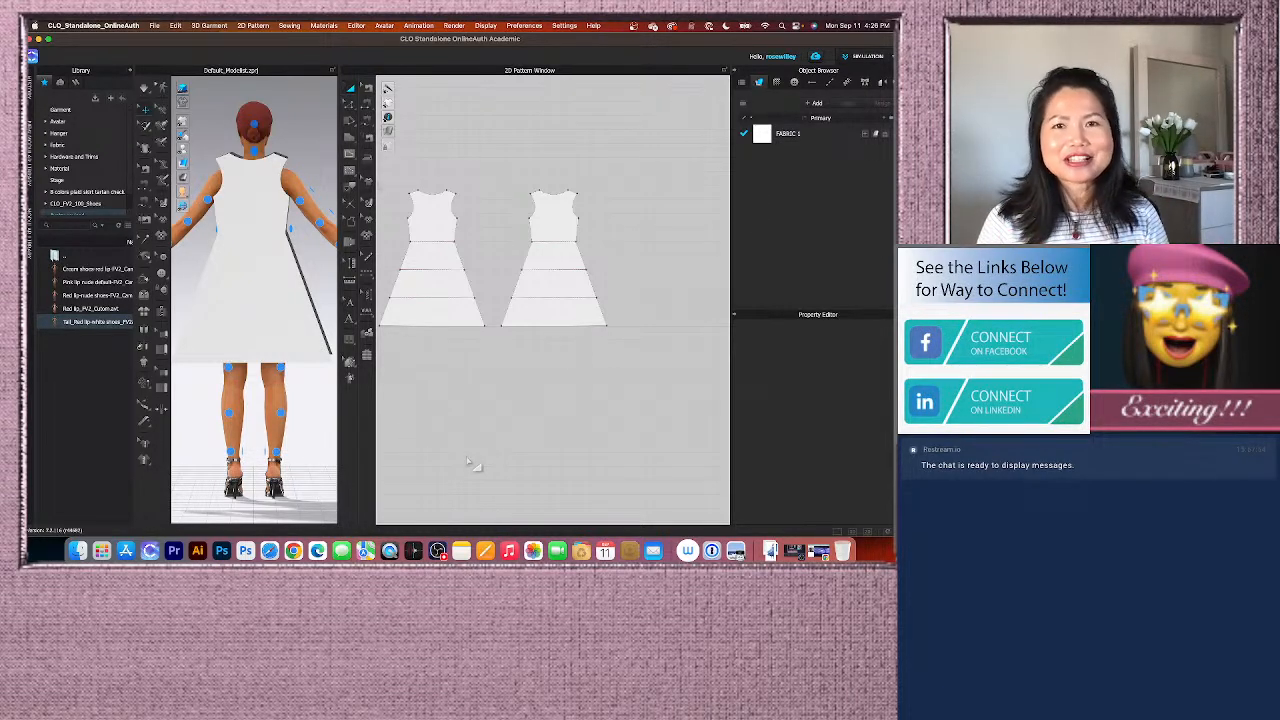
# Step: Run Auto Sewing on the dress with Garment Type Top, Front Type Closed and Collar Seam Auto
pyautogui.moveTo(285, 440); pyautogui.dragTo(299, 464, button='right')
pyautogui.press('2')
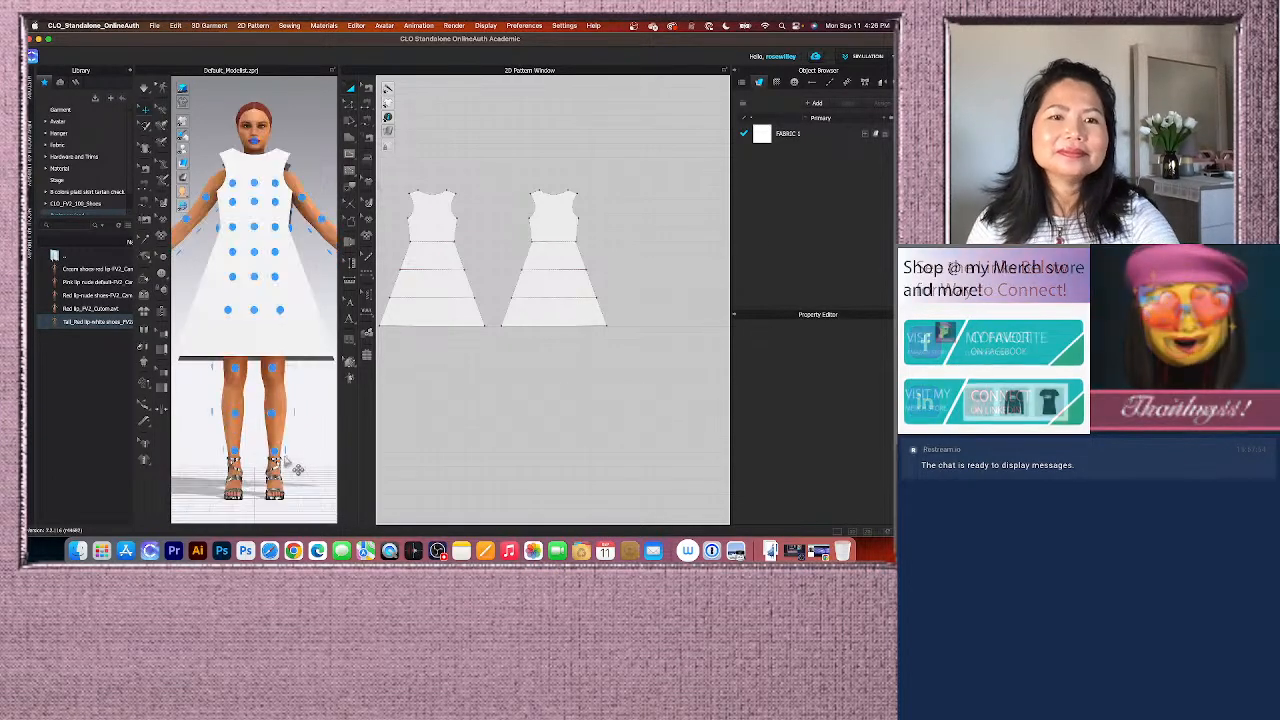
pyautogui.scroll(-1, 280, 464)
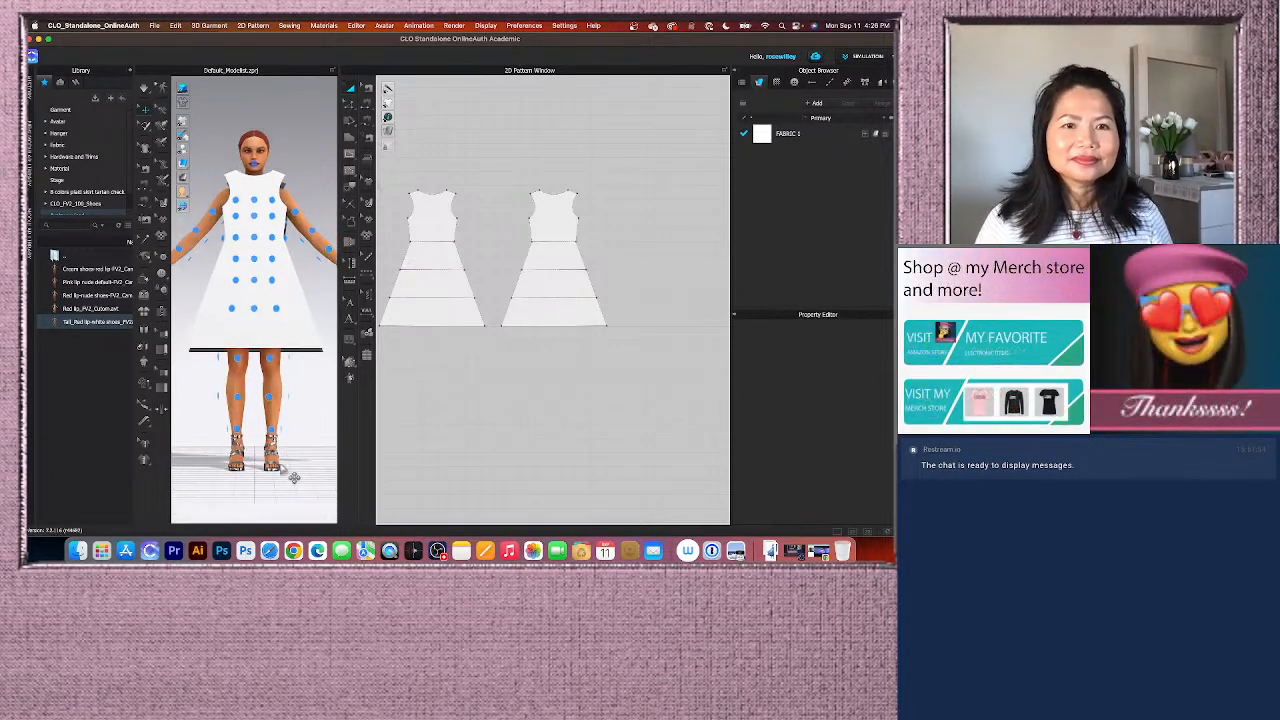
pyautogui.click(145, 224)
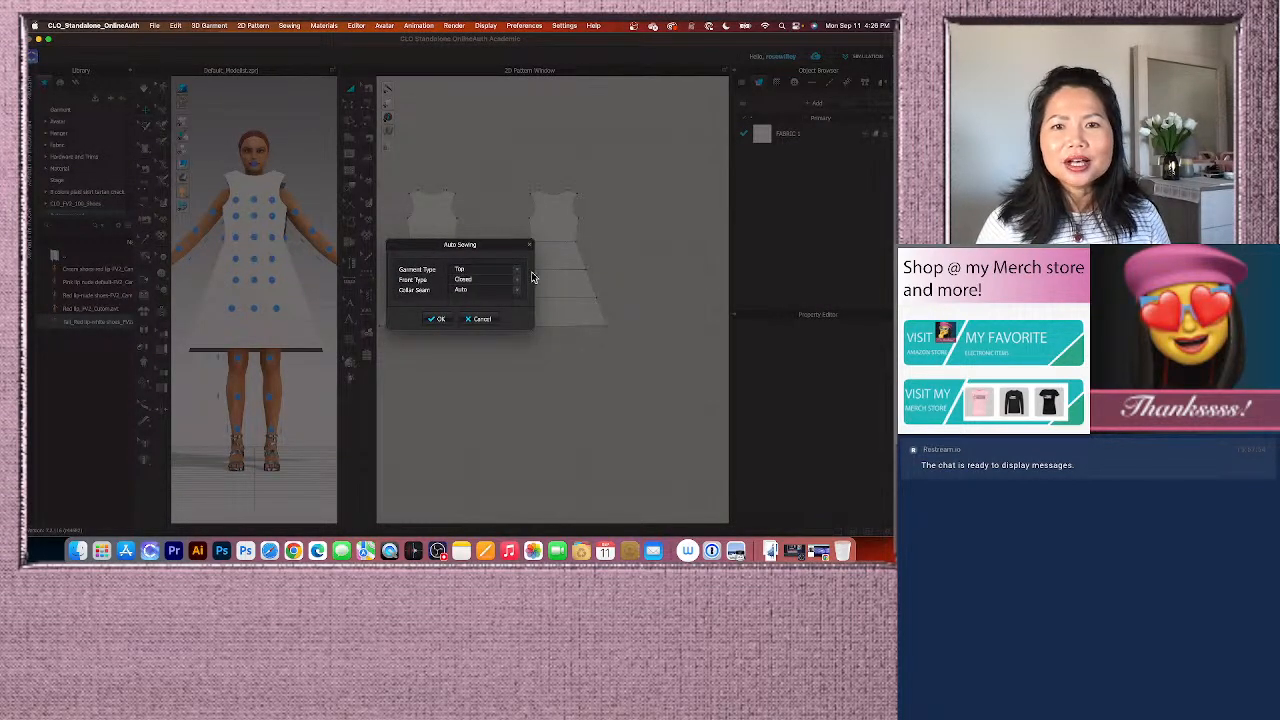
pyautogui.click(435, 318)
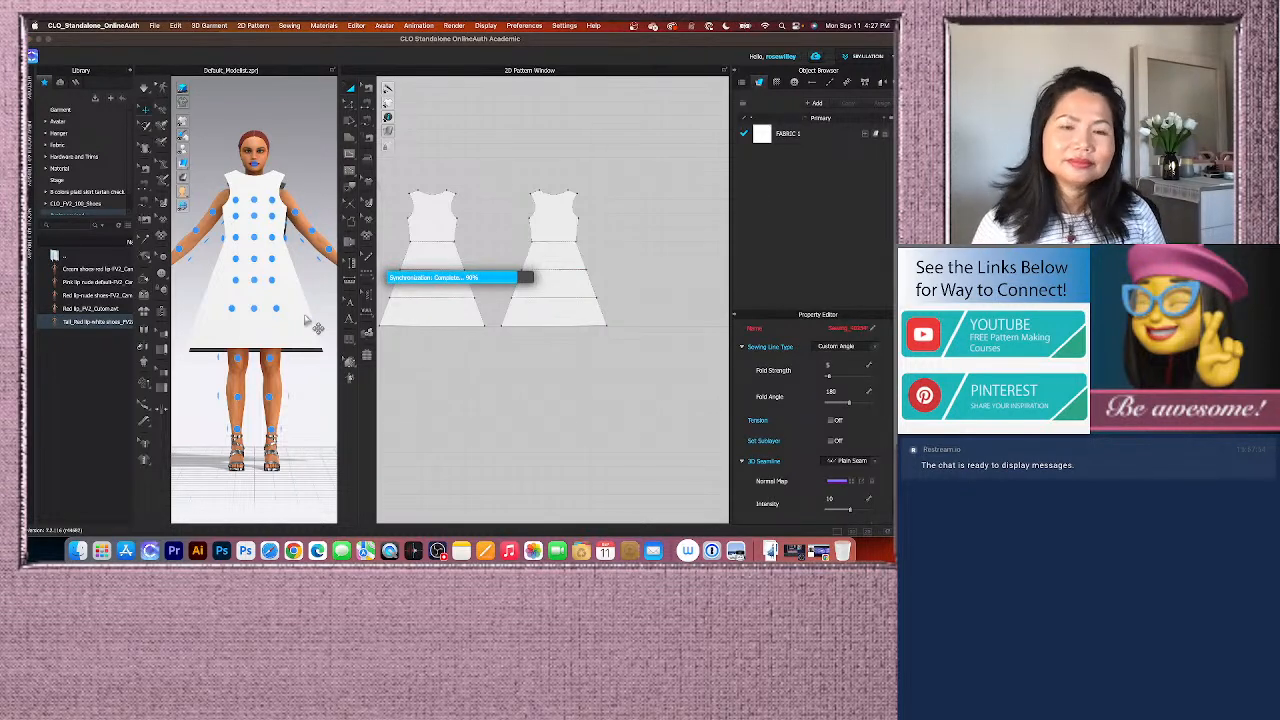
# Step: Check the front-to-back seams in 3D and 2D, and simulate the sewn dress on the avatar
pyautogui.moveTo(310, 415)
pyautogui.mouseDown(button='right')
pyautogui.moveTo(259, 424)
pyautogui.moveTo(315, 432)
pyautogui.moveTo(294, 426)
pyautogui.mouseUp(button='right')
pyautogui.moveTo(208, 449); pyautogui.dragTo(269, 447, button='right')
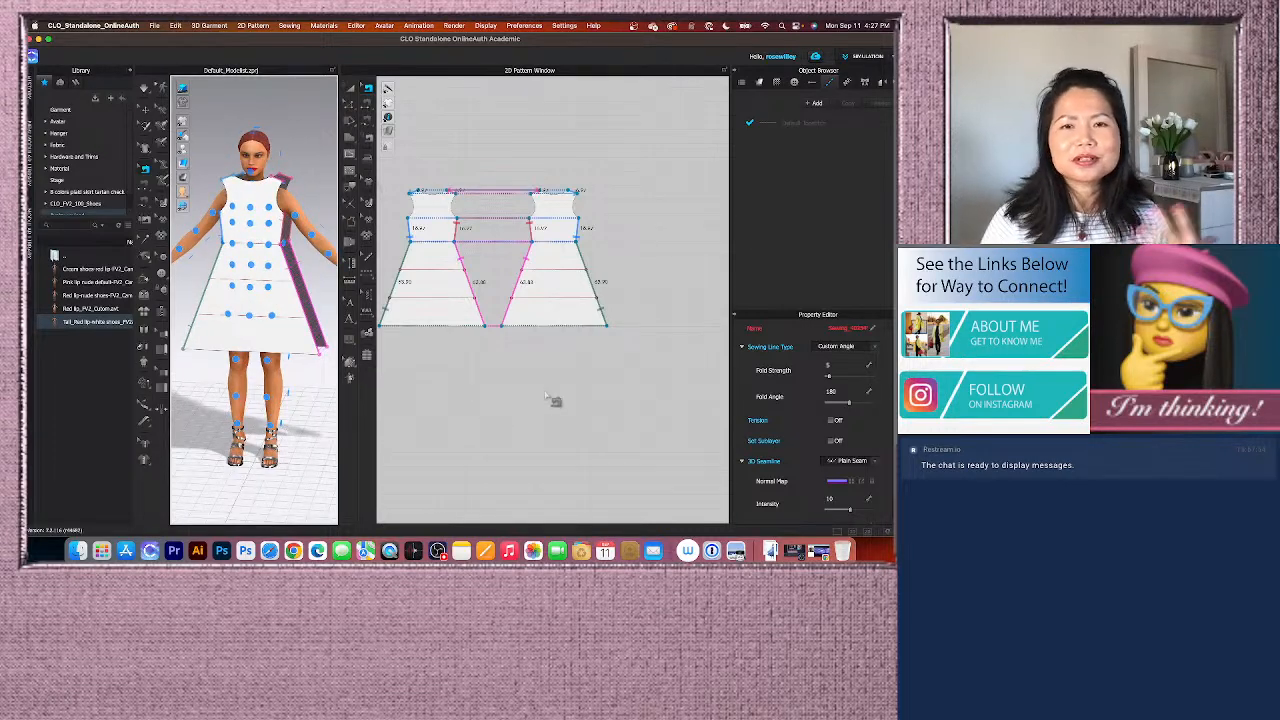
pyautogui.scroll(-1, 545, 402)
pyautogui.scroll(2, 506, 400)
pyautogui.scroll(-1, 531, 391)
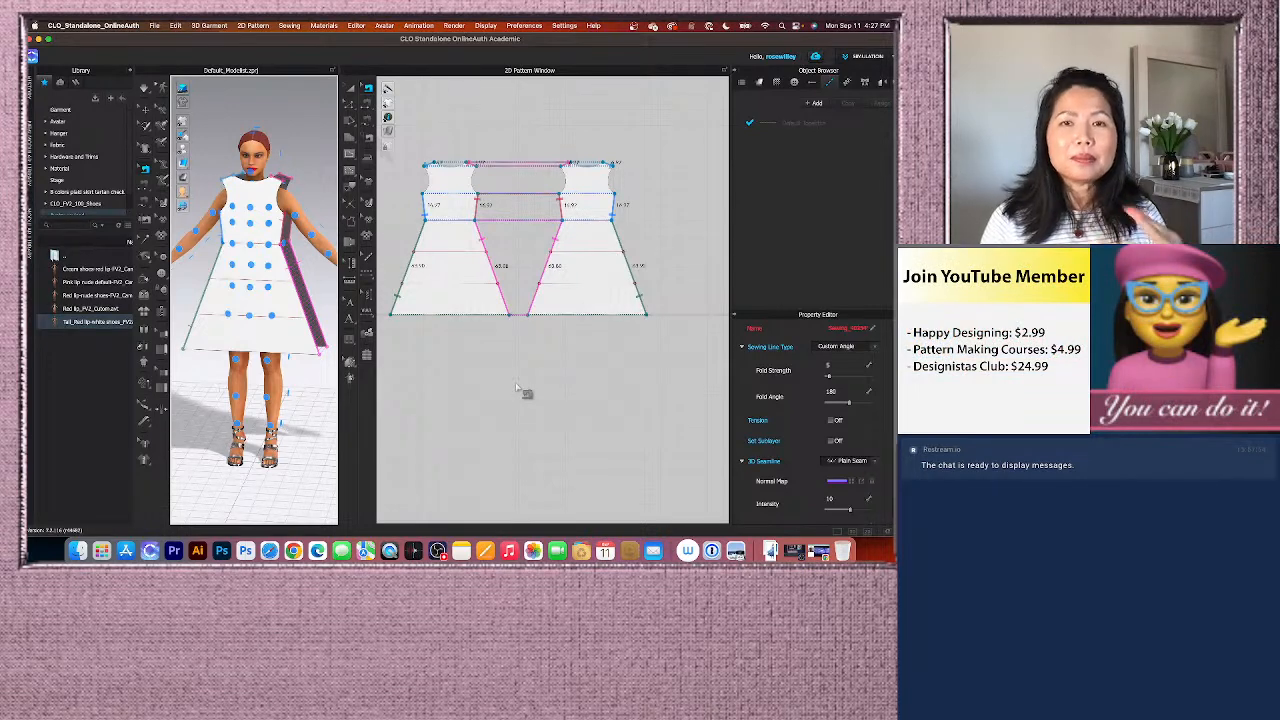
pyautogui.scroll(2, 300, 437)
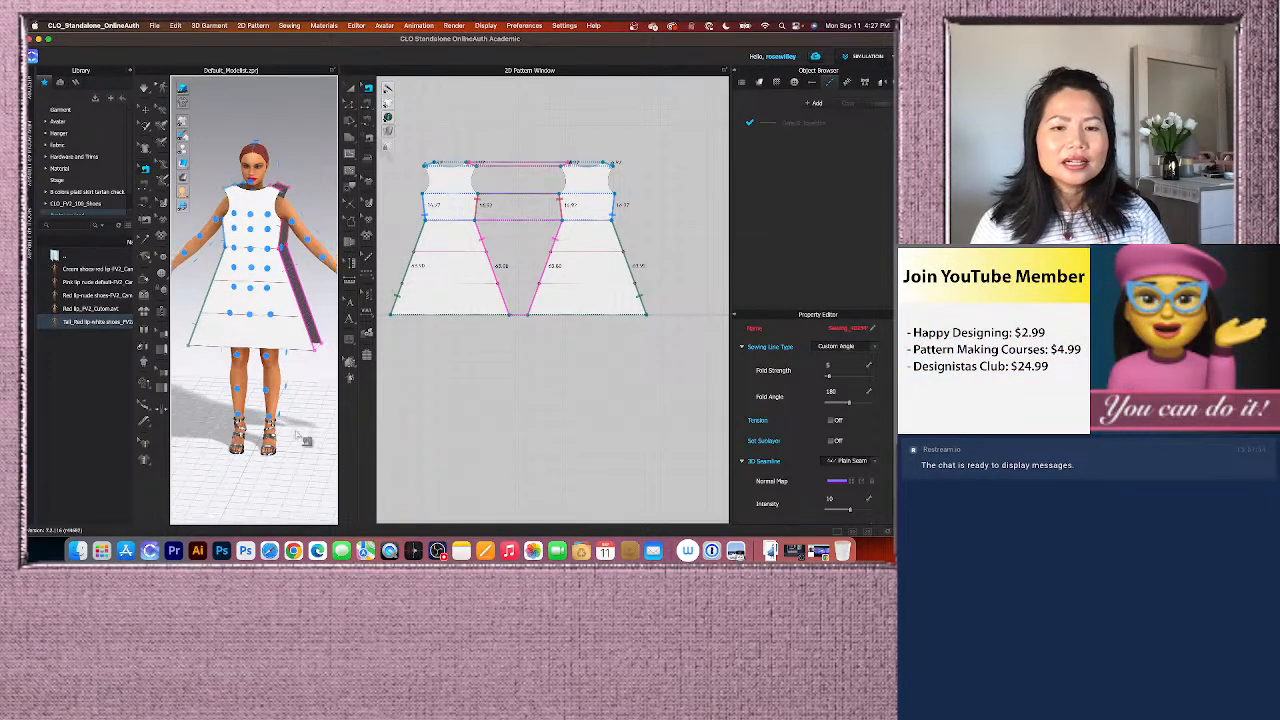
pyautogui.press('space')
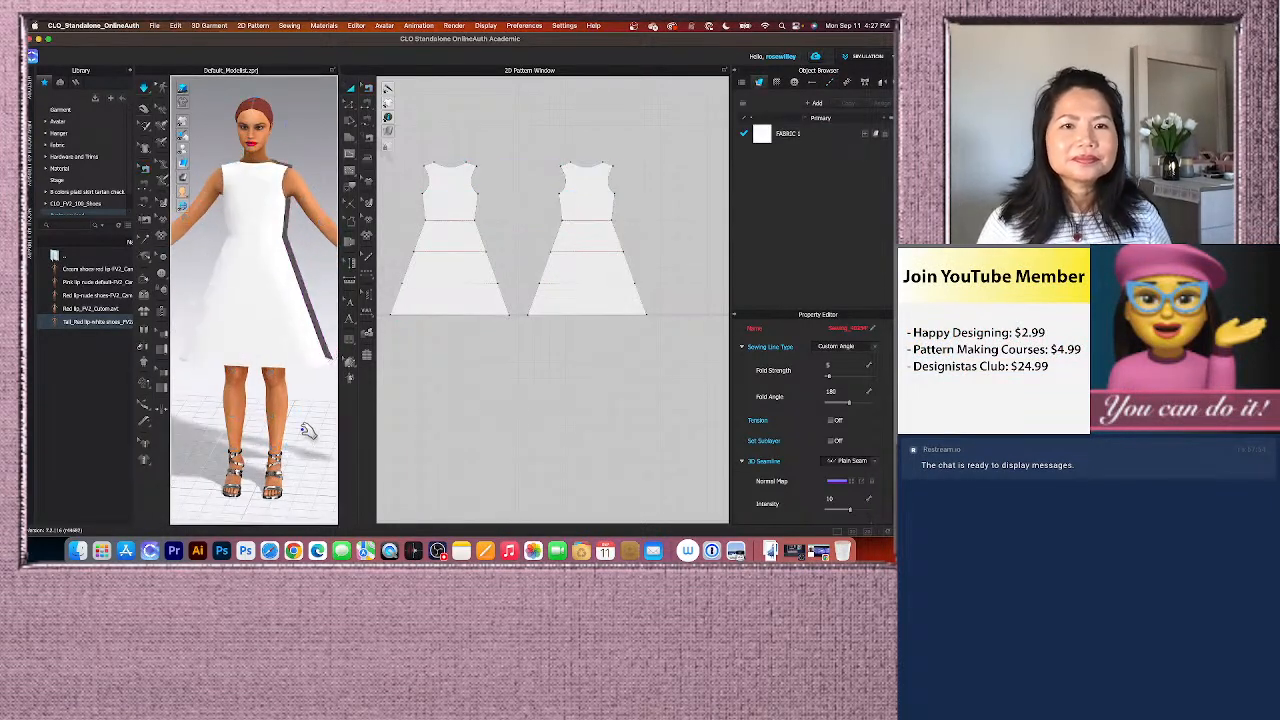
# Step: Examine the draped dress's fit, armholes and hem from the front and side, comparing it with the flat patterns
pyautogui.scroll(2, 300, 428)
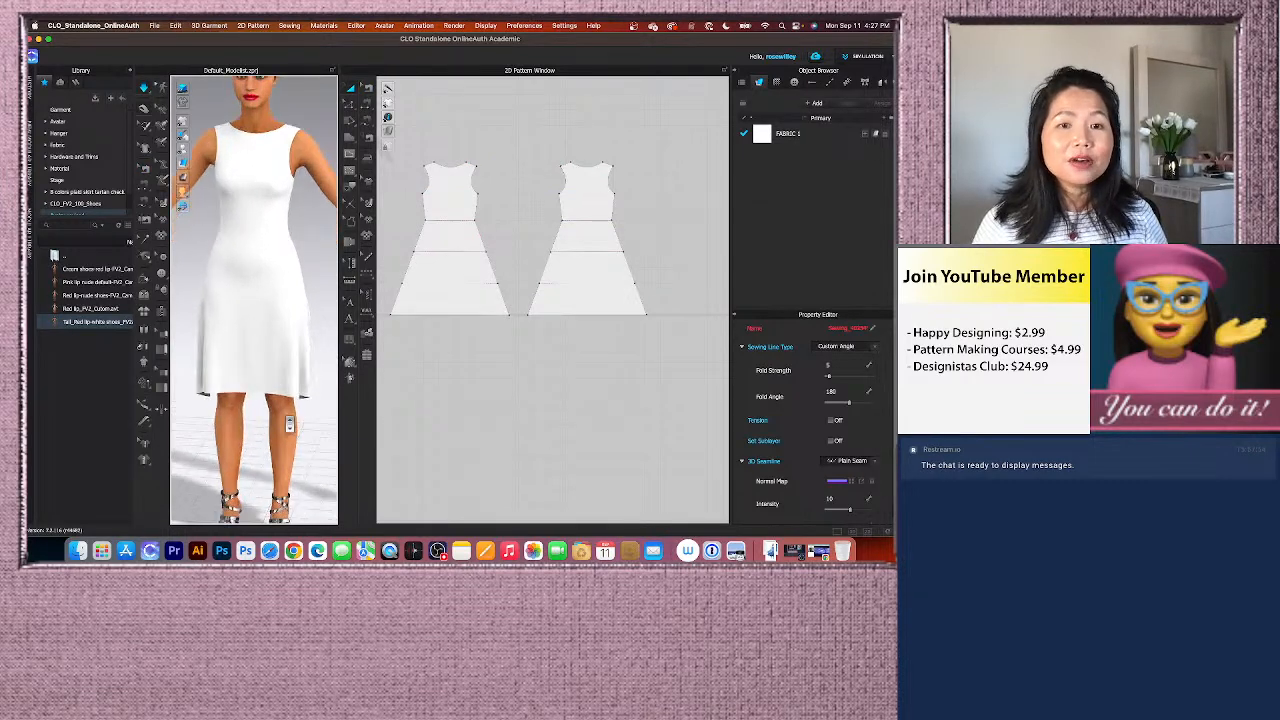
pyautogui.moveTo(298, 421)
pyautogui.mouseDown(button='right')
pyautogui.moveTo(285, 414)
pyautogui.moveTo(316, 412)
pyautogui.mouseUp(button='right')
pyautogui.moveTo(233, 410); pyautogui.dragTo(250, 409, button='right')
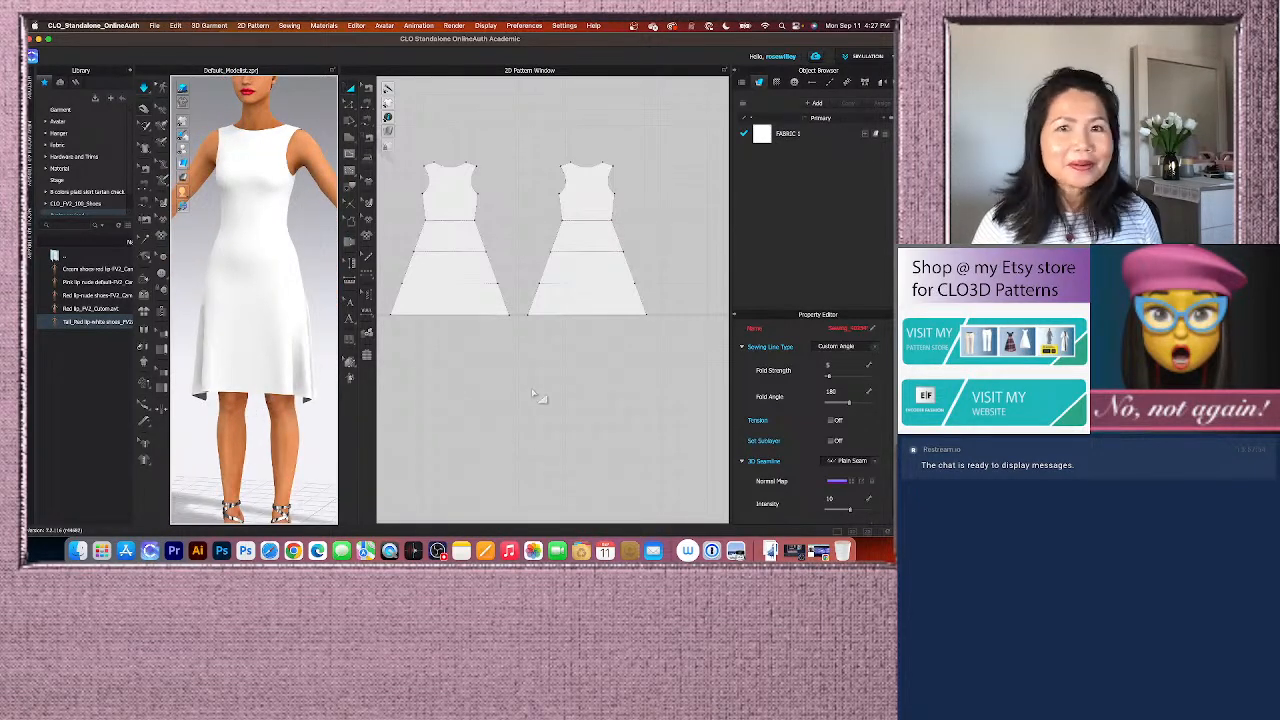
pyautogui.scroll(3, 299, 304)
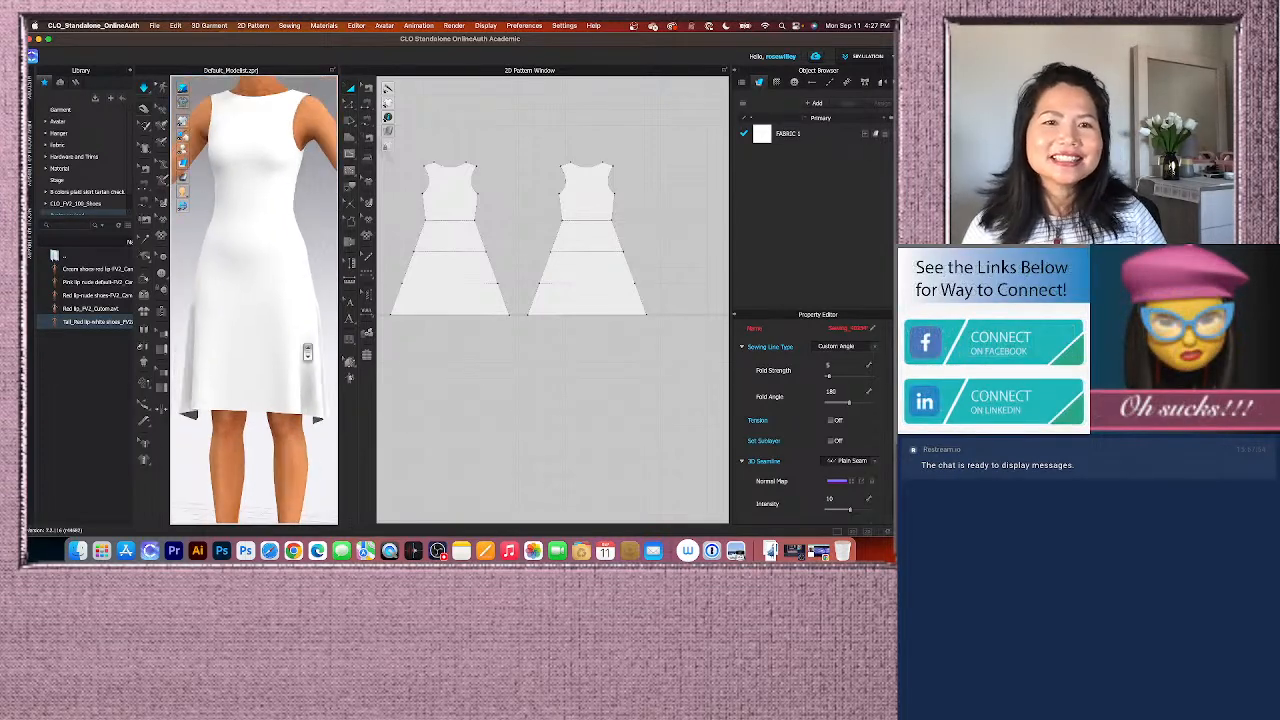
pyautogui.moveTo(305, 186); pyautogui.dragTo(295, 190, button='right')
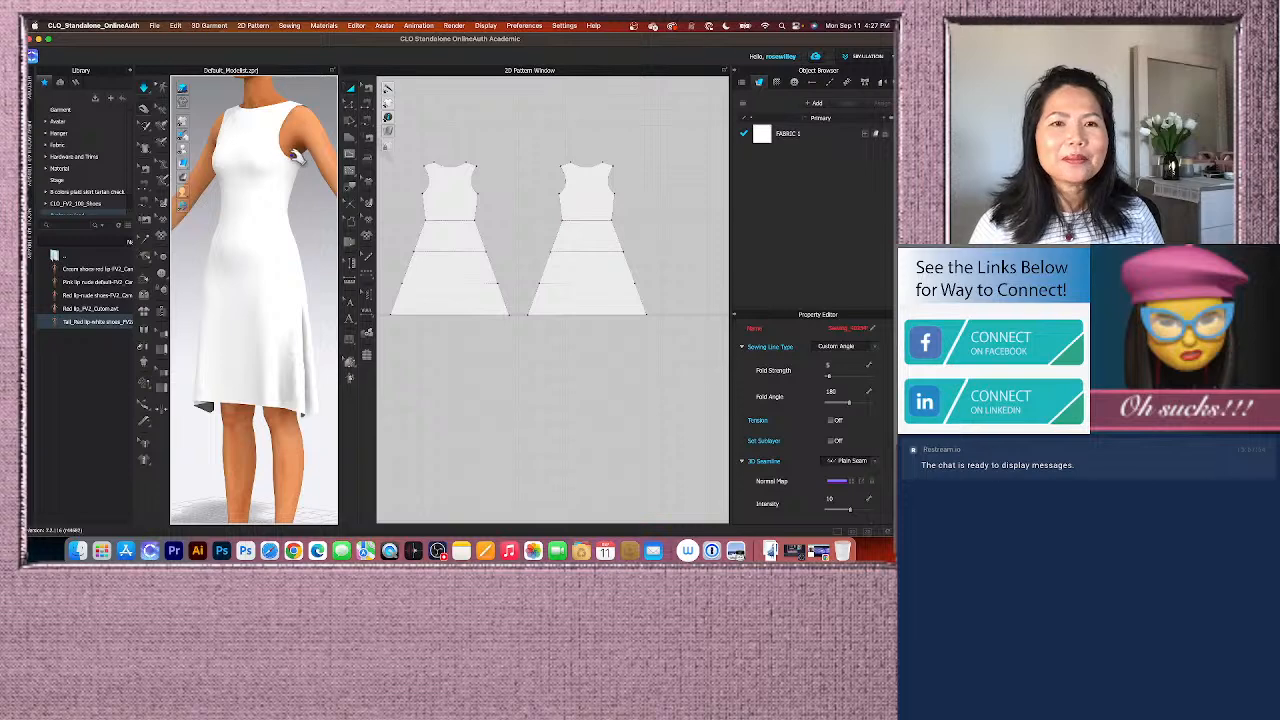
pyautogui.scroll(-3, 296, 187)
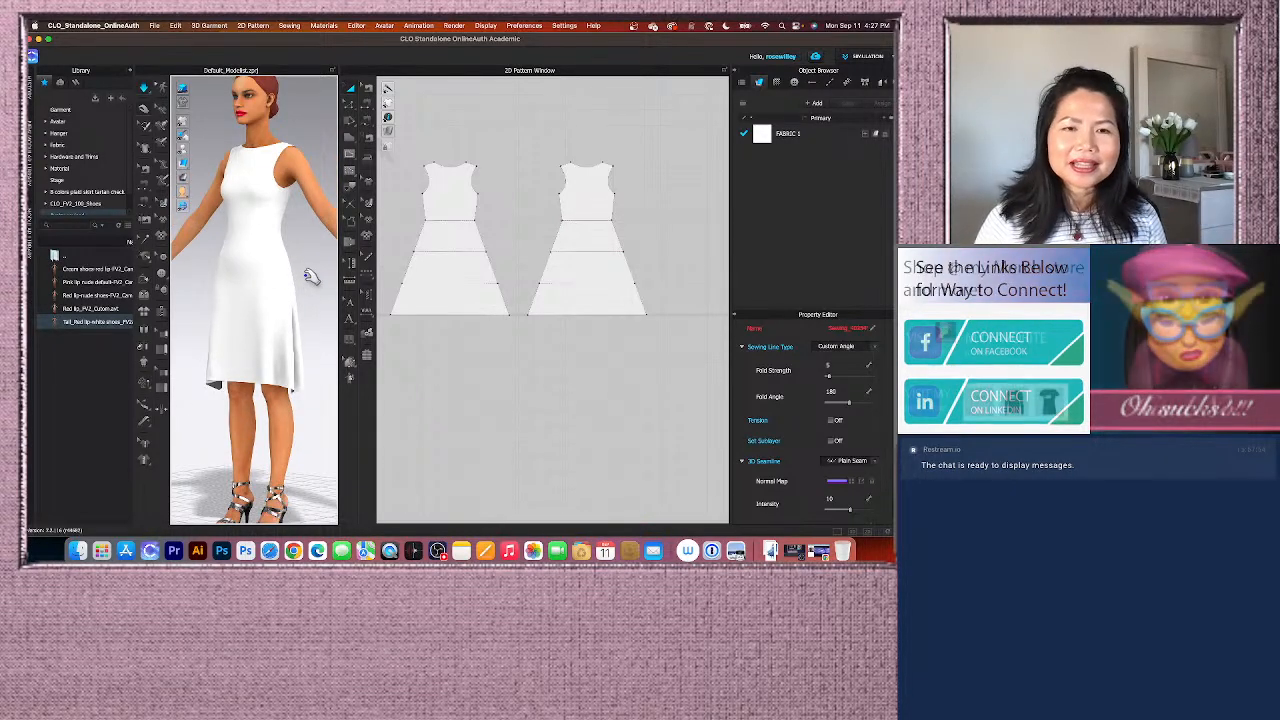
pyautogui.scroll(3, 310, 277)
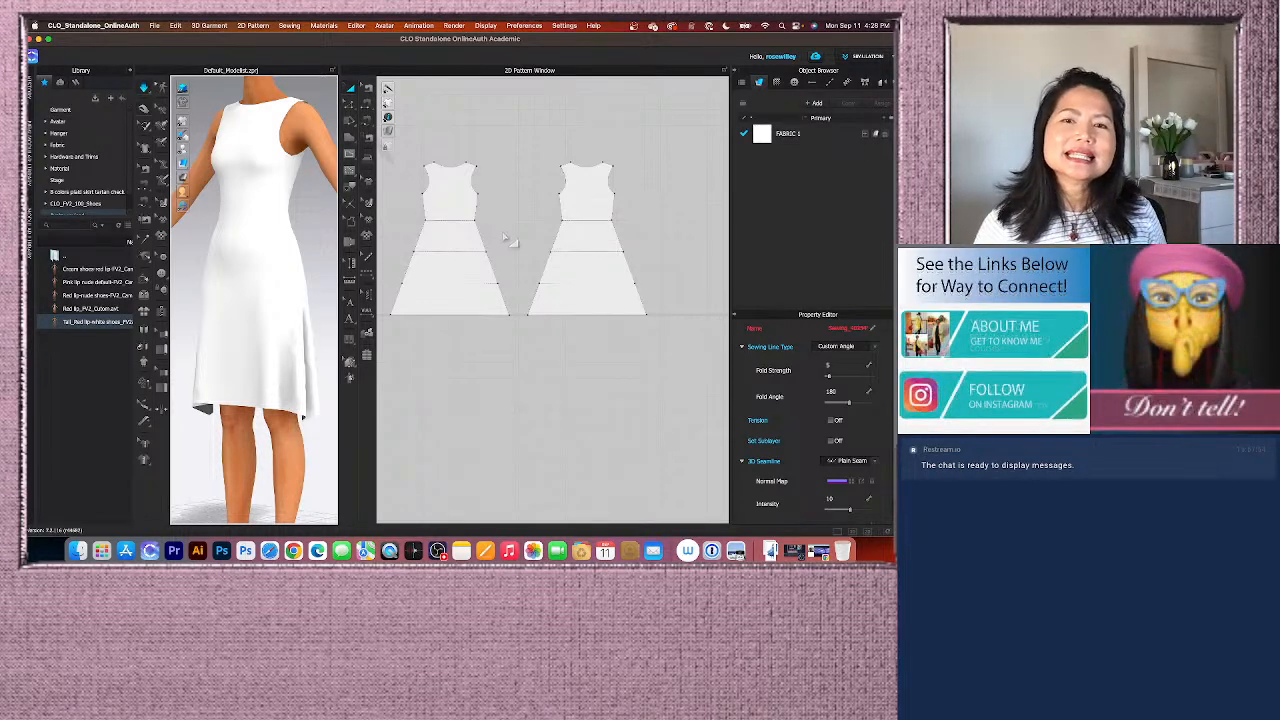
pyautogui.scroll(-2, 509, 238)
pyautogui.moveTo(245, 270)
pyautogui.mouseDown(button='right')
pyautogui.moveTo(273, 271)
pyautogui.moveTo(259, 271)
pyautogui.mouseUp(button='right')
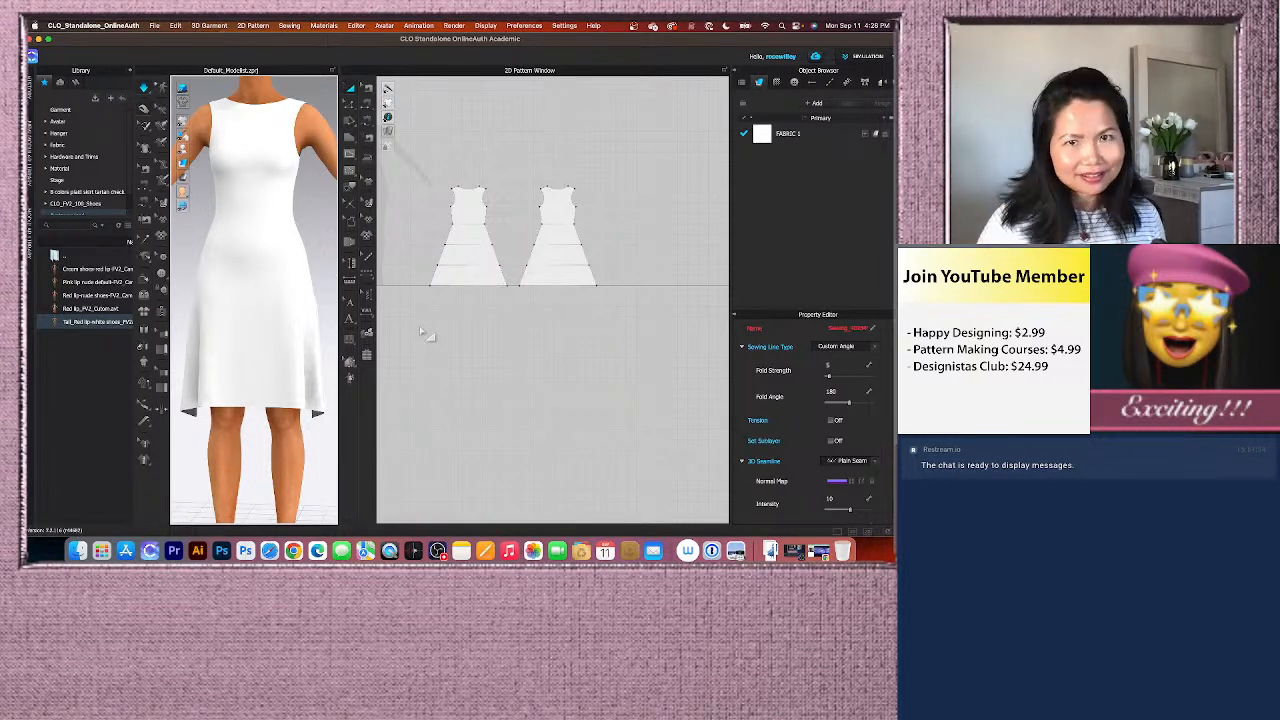
pyautogui.scroll(3, 474, 106)
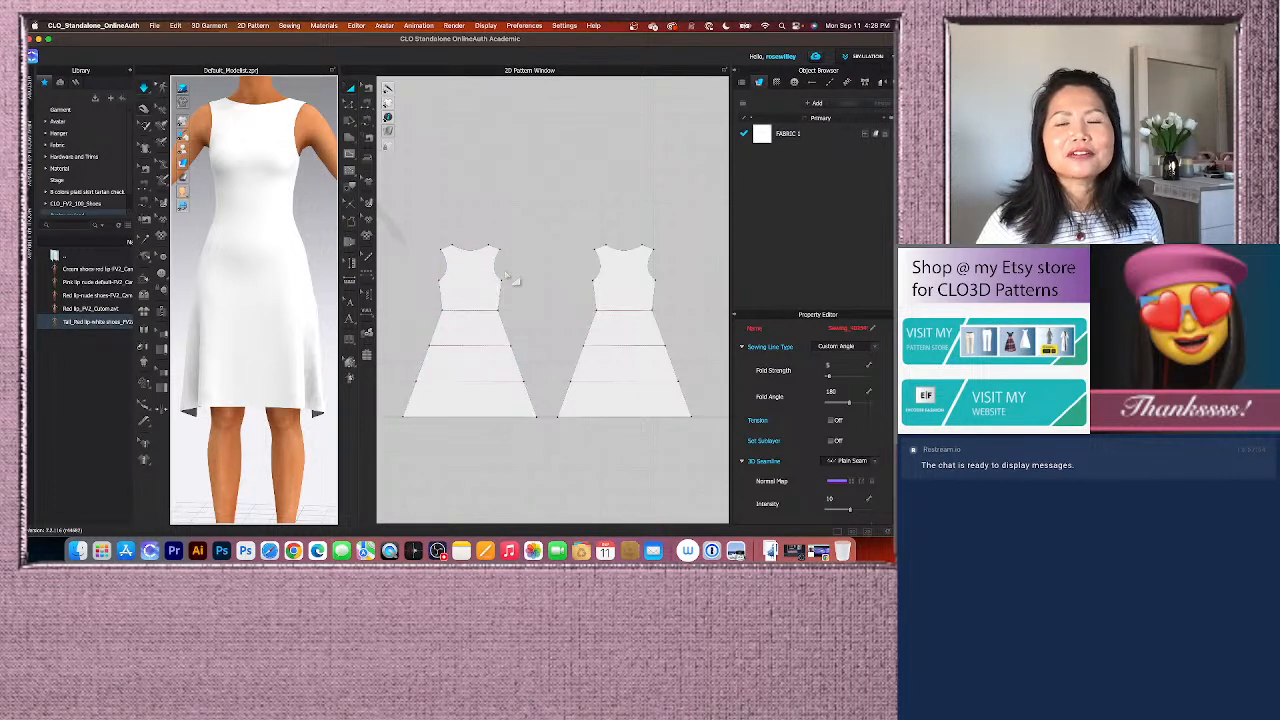
pyautogui.scroll(-3, 236, 212)
pyautogui.scroll(3, 279, 227)
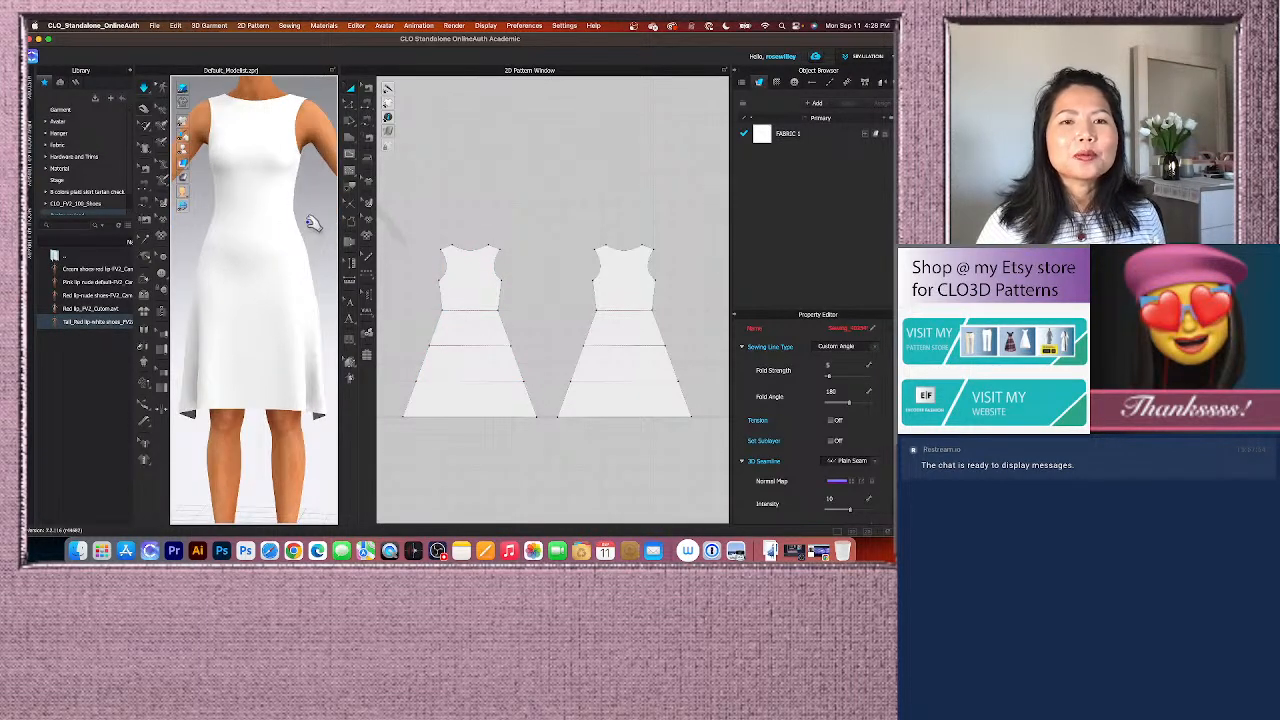
pyautogui.moveTo(312, 228); pyautogui.dragTo(300, 226, button='right')
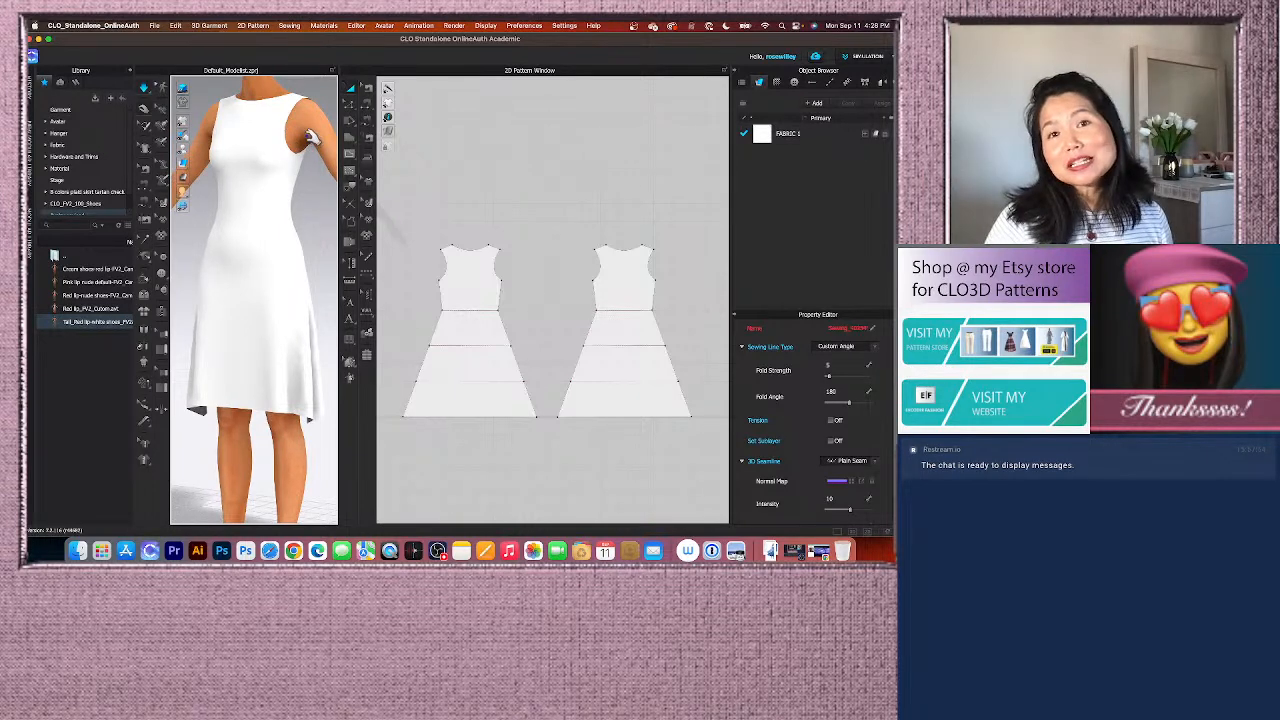
pyautogui.scroll(-3, 305, 142)
pyautogui.moveTo(234, 276); pyautogui.dragTo(254, 276, button='right')
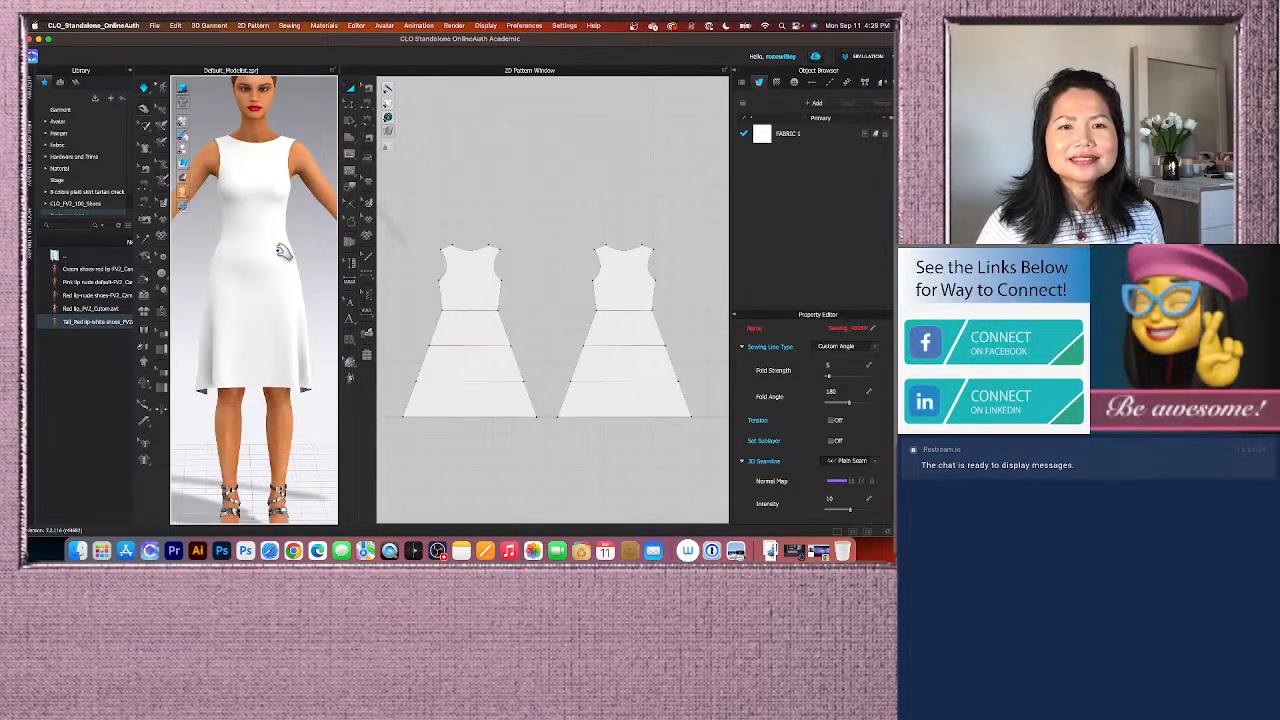
# Step: Widen the 3D window so the whole avatar fits, and frame the dress in a slightly angled front view
pyautogui.scroll(-3, 313, 255)
pyautogui.moveTo(338, 256); pyautogui.dragTo(498, 260)
pyautogui.scroll(-1, 403, 284)
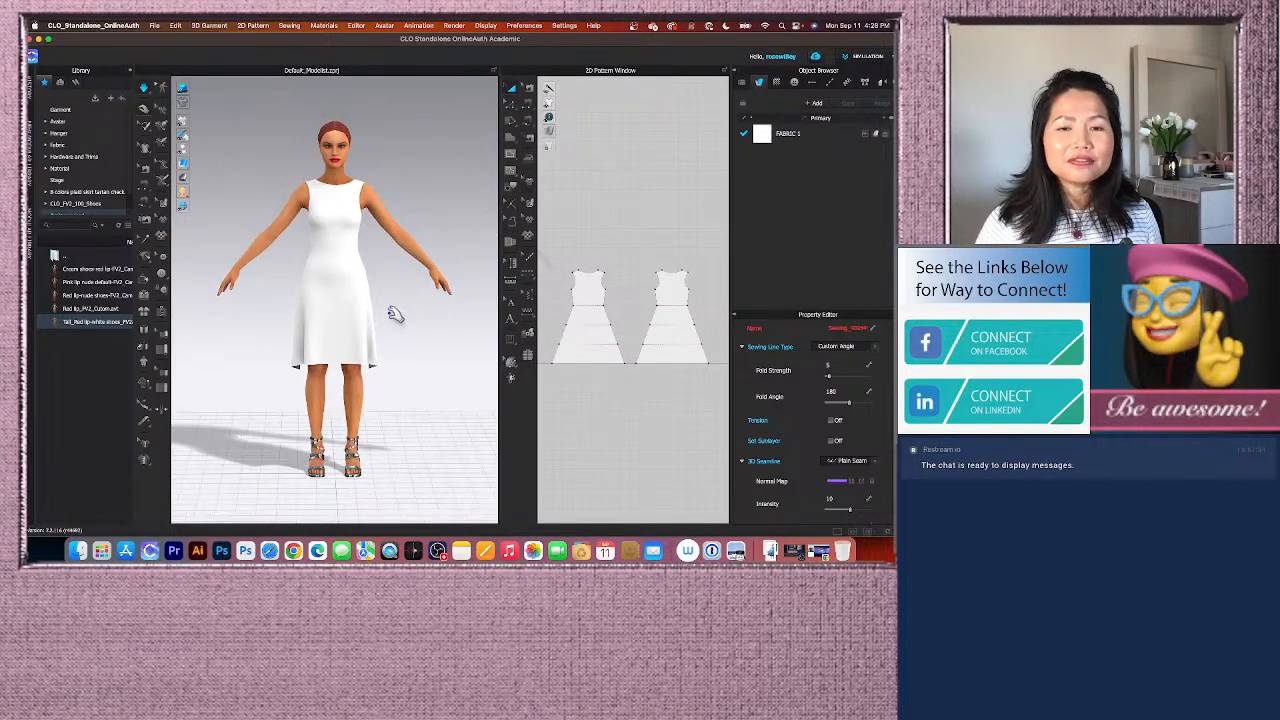
pyautogui.press('2')
pyautogui.moveTo(405, 306)
pyautogui.mouseDown(button='right')
pyautogui.moveTo(374, 308)
pyautogui.moveTo(414, 308)
pyautogui.moveTo(401, 309)
pyautogui.mouseUp(button='right')
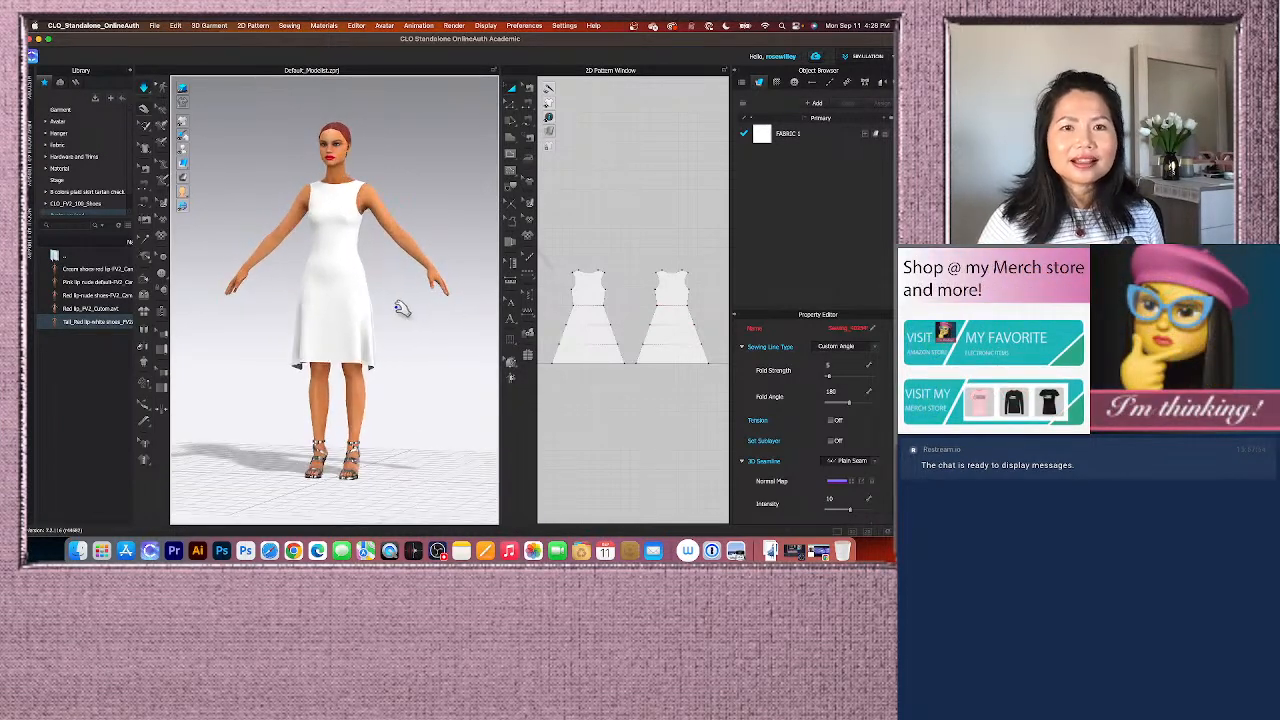
pyautogui.scroll(3, 352, 302)
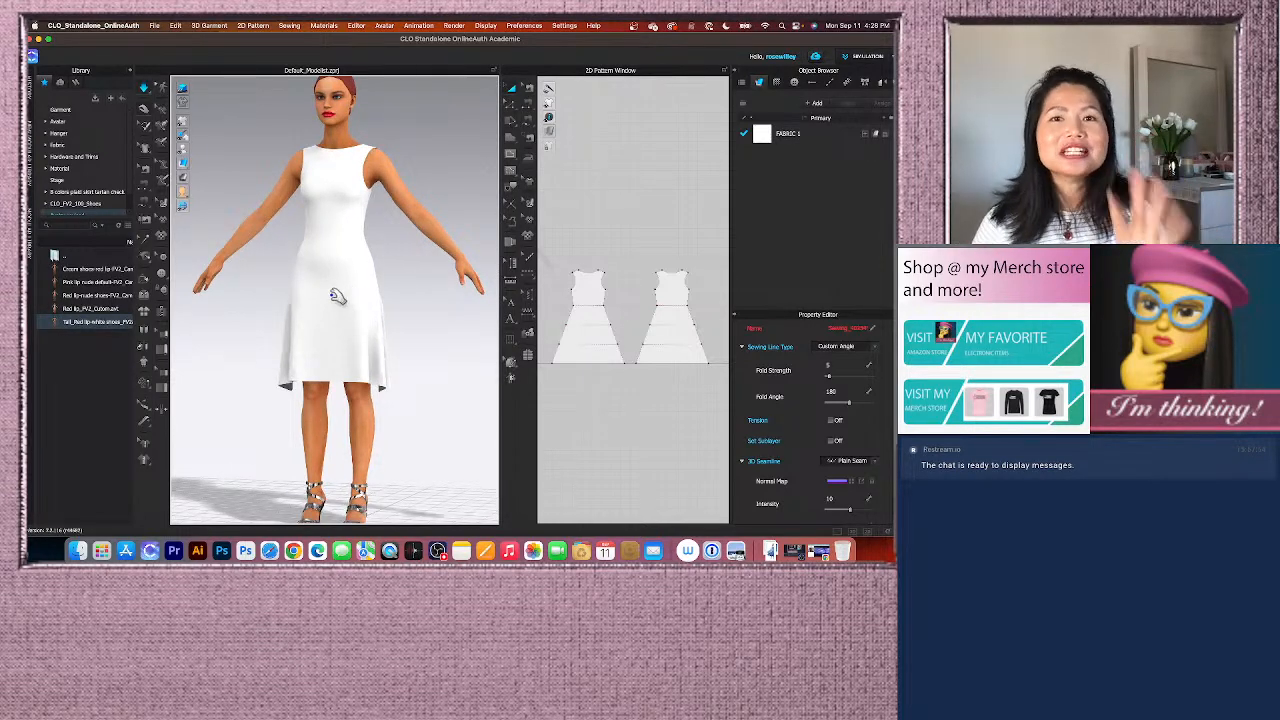
# Step: Display the sewing lines on the draped dress and its patterns, with the whole avatar framed from the front
pyautogui.scroll(-4, 330, 296)
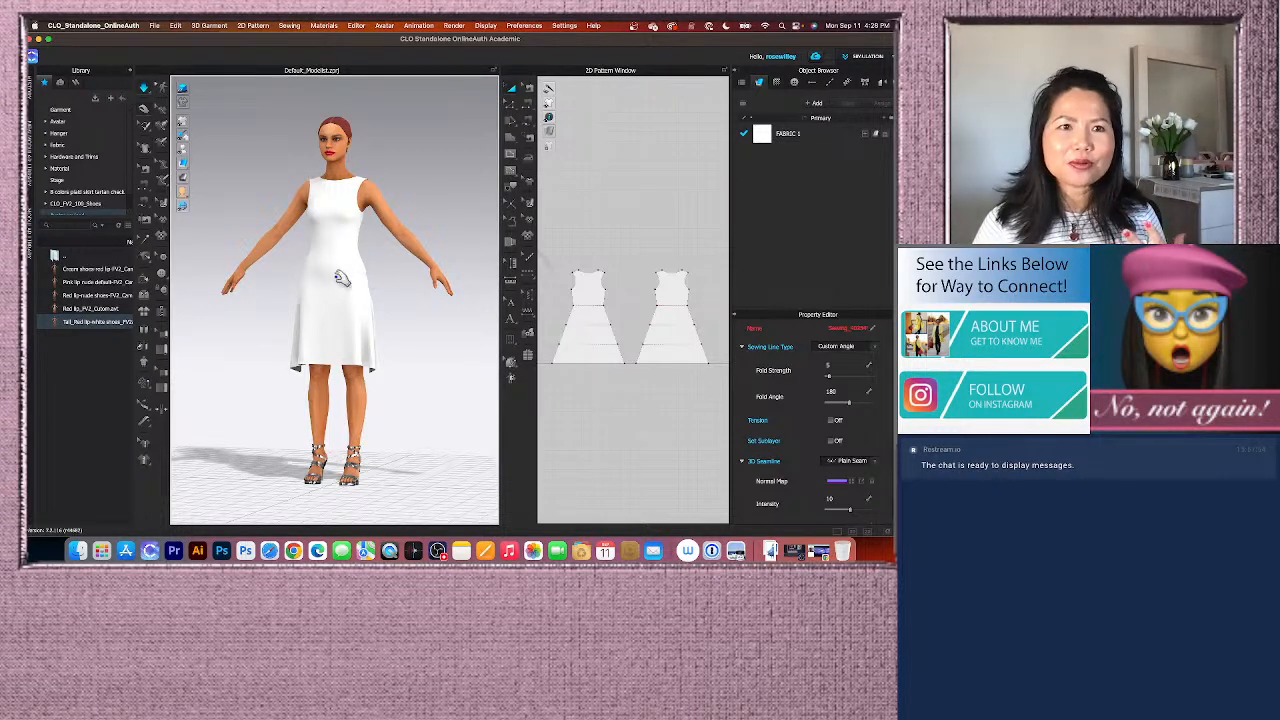
pyautogui.click(145, 88)
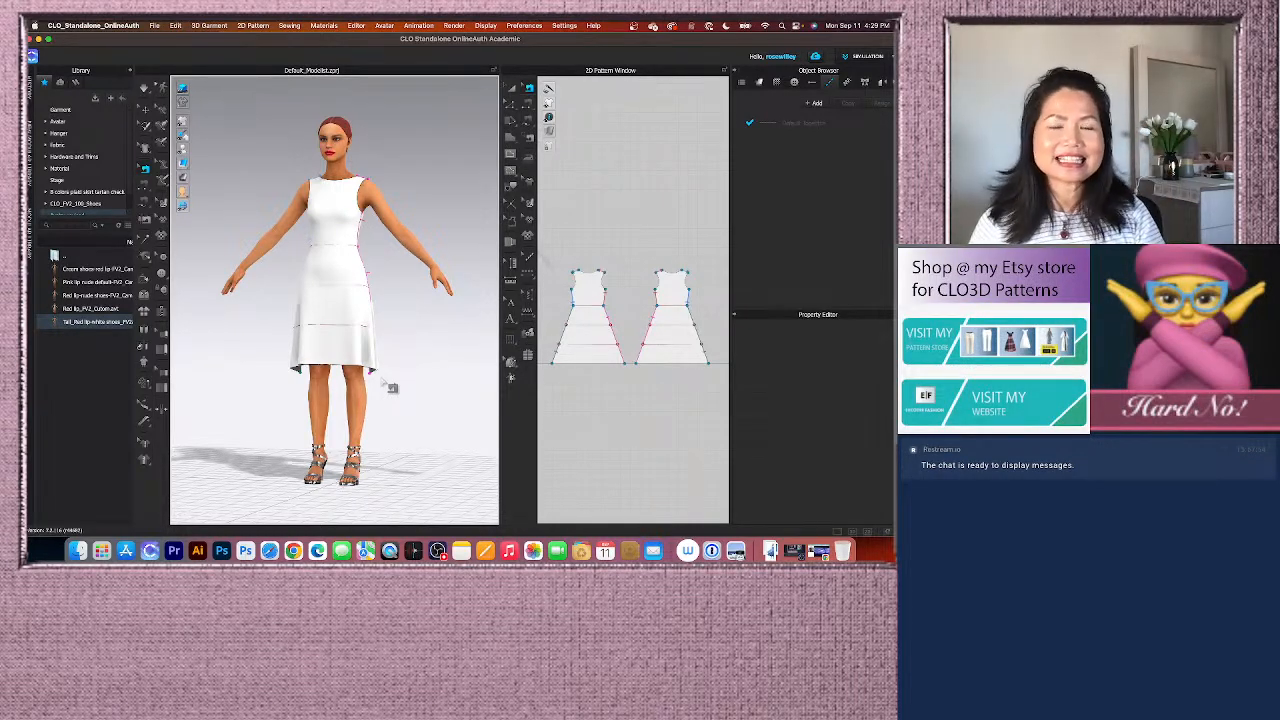
pyautogui.scroll(2, 310, 396)
pyautogui.scroll(-1, 275, 412)
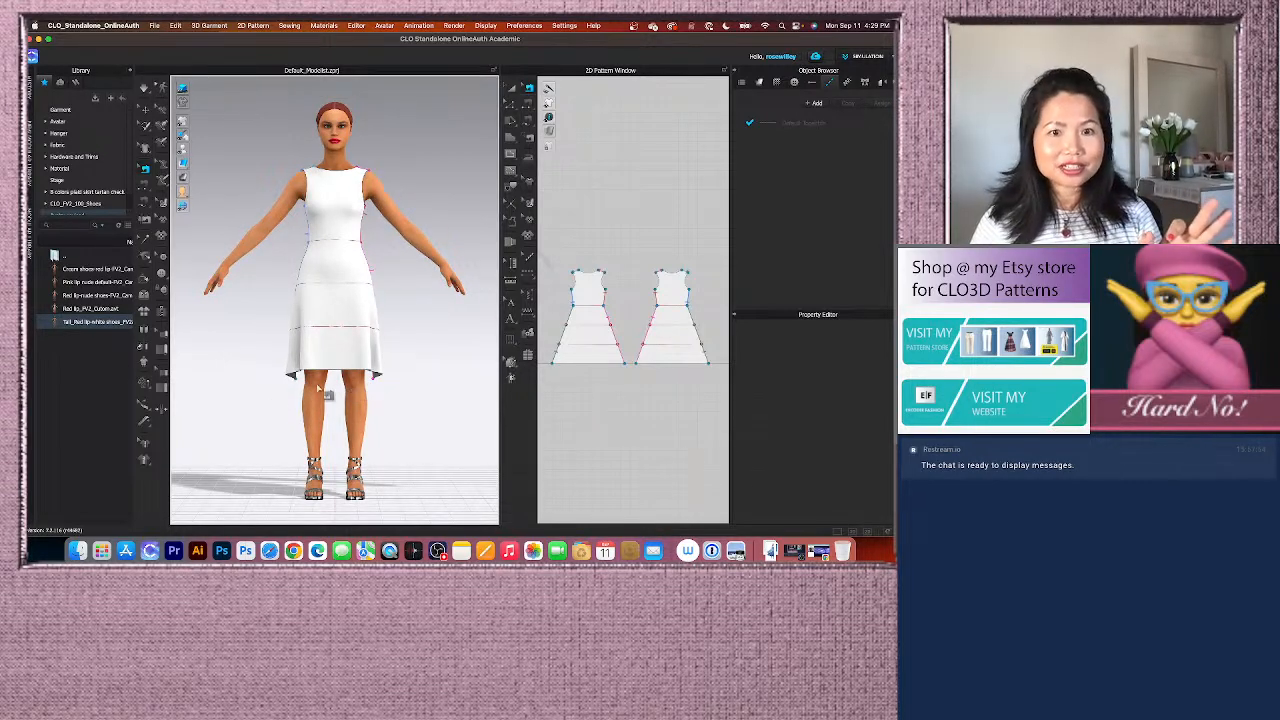
# Step: Save the project as "Live dress session" in the live session 9-11-23 folder
pyautogui.click(155, 26)
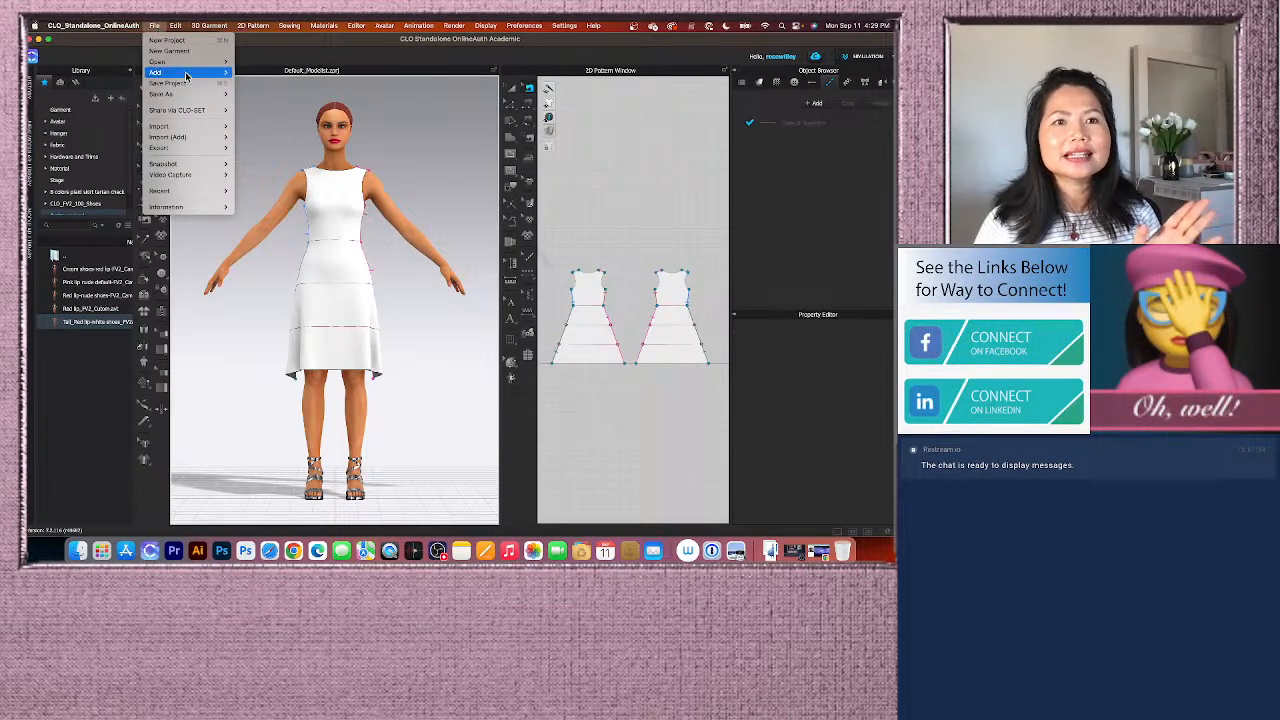
pyautogui.moveTo(193, 95)
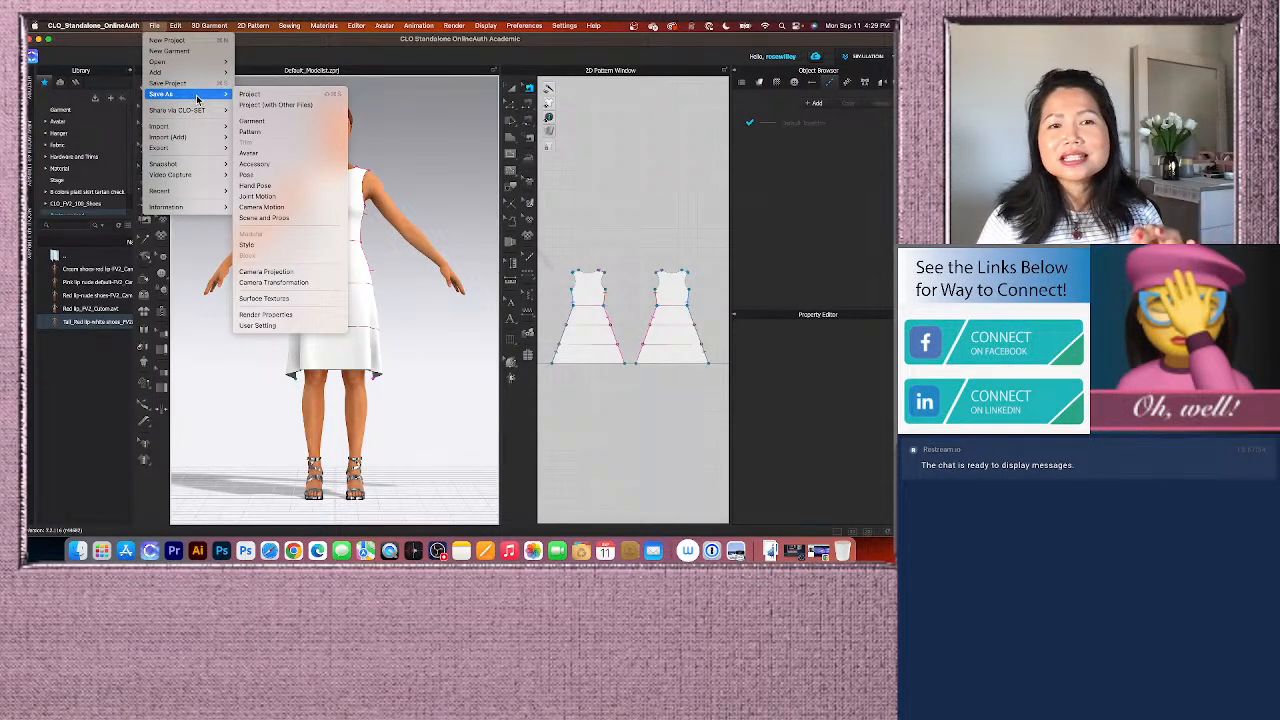
pyautogui.click(259, 95)
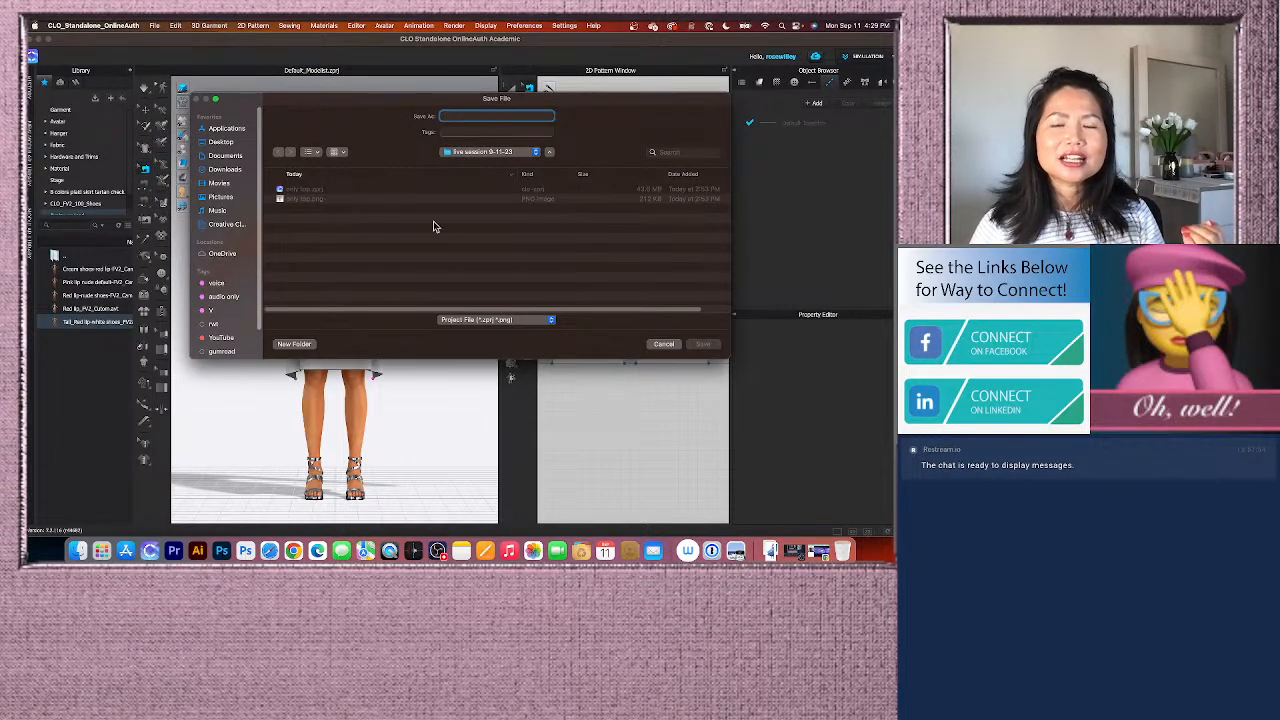
pyautogui.write('d')
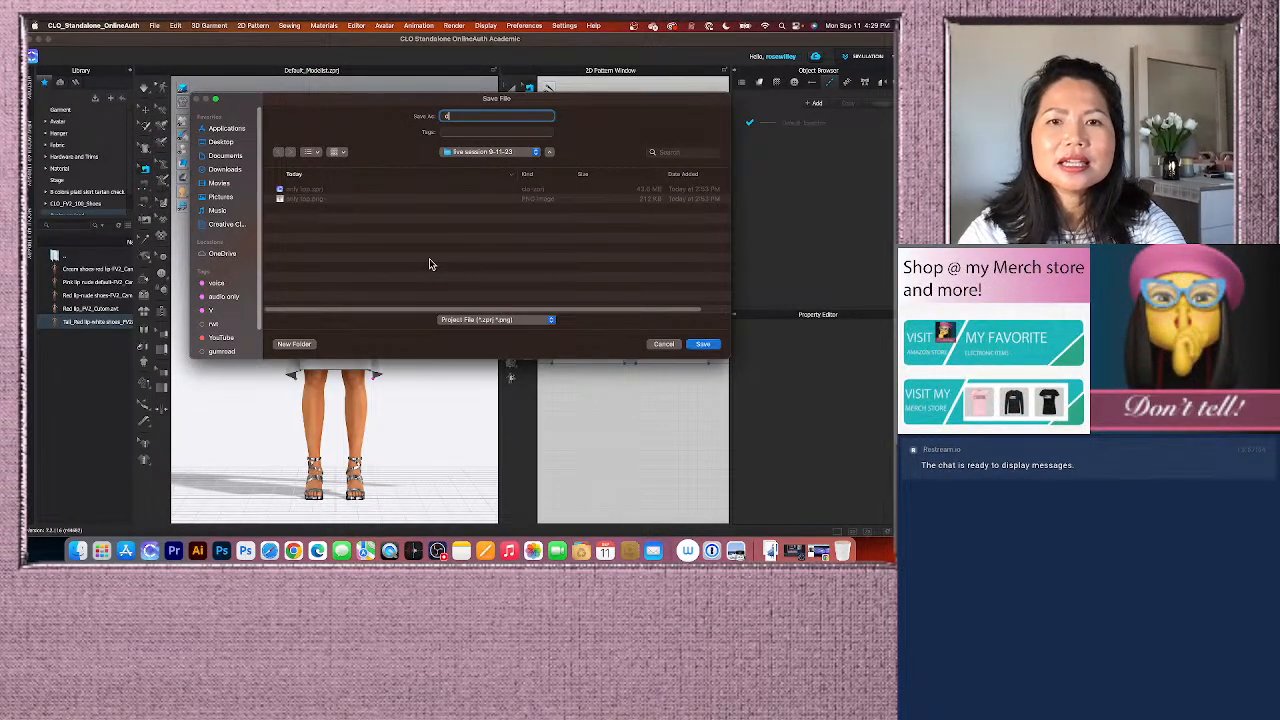
pyautogui.press('BackSpace')
pyautogui.write('L')
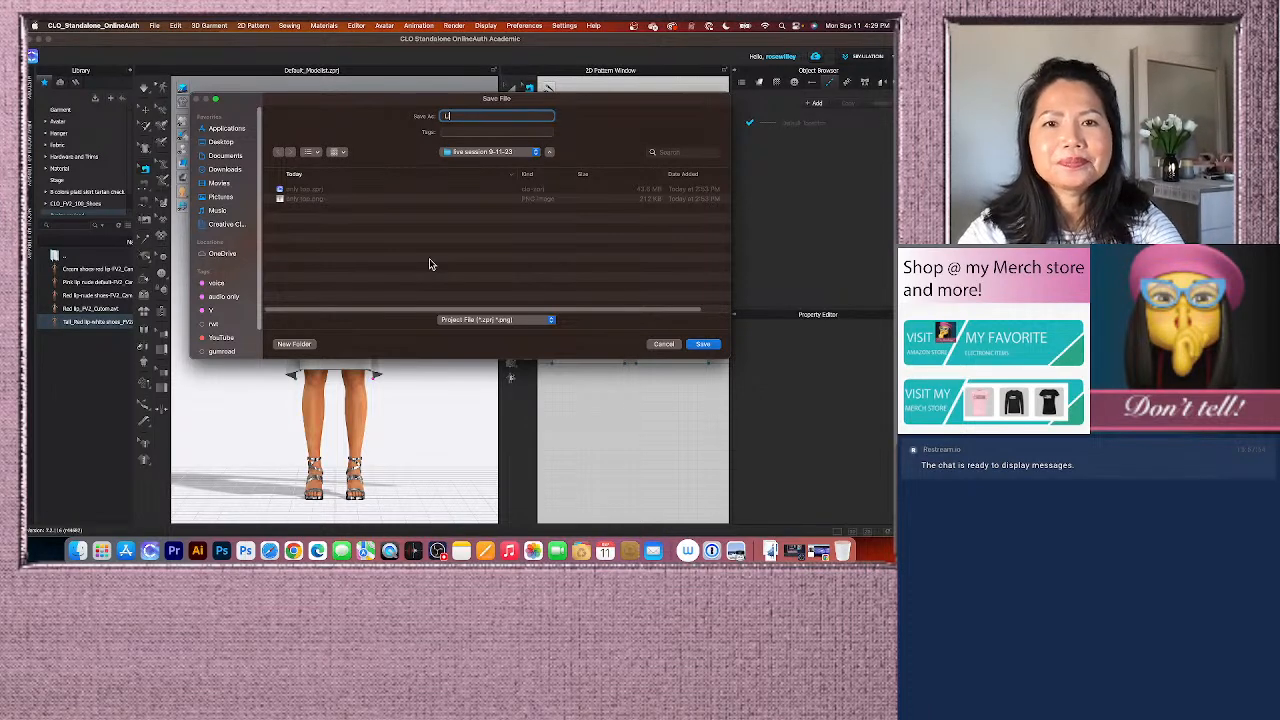
pyautogui.write('ive dress')
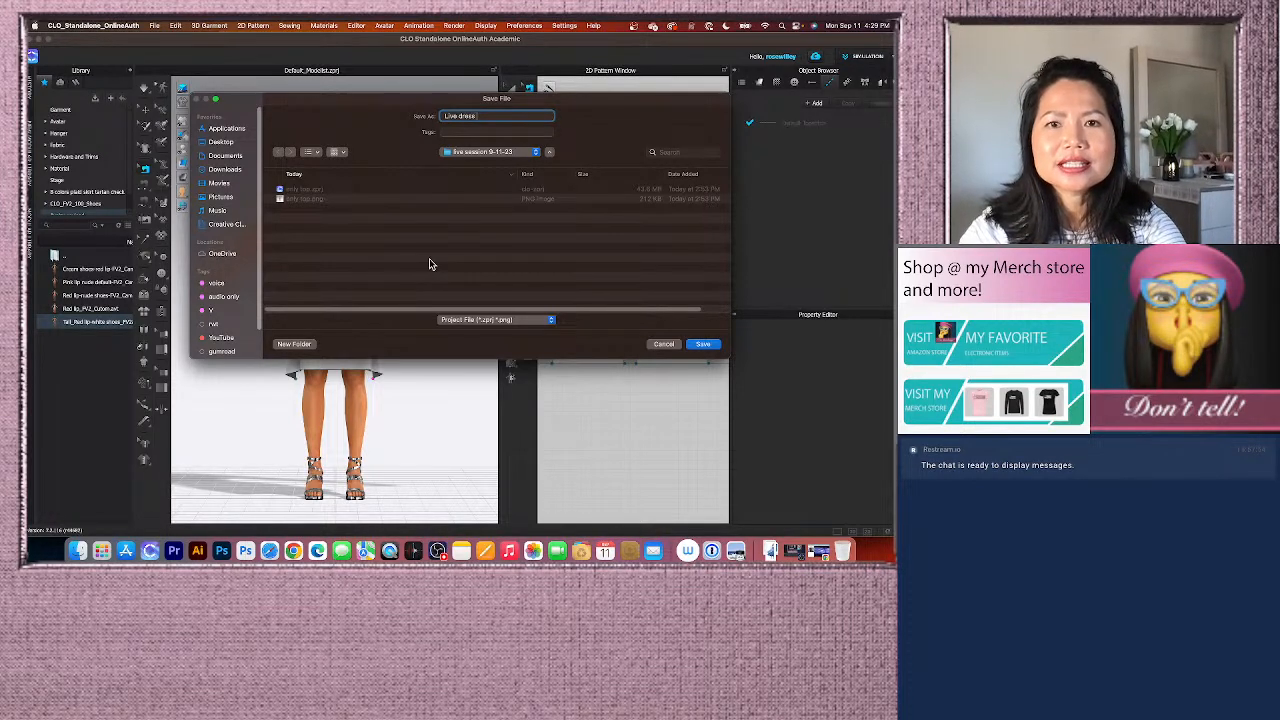
pyautogui.write(' session')
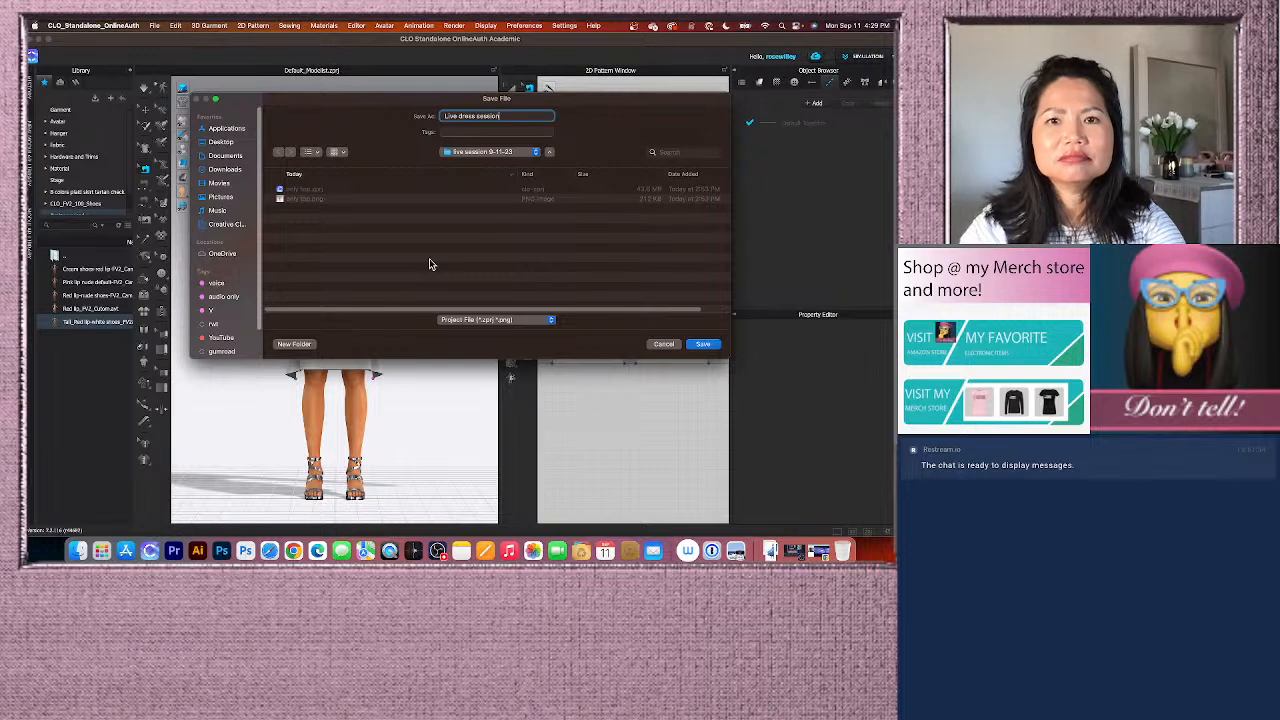
pyautogui.press('super+shift+d')
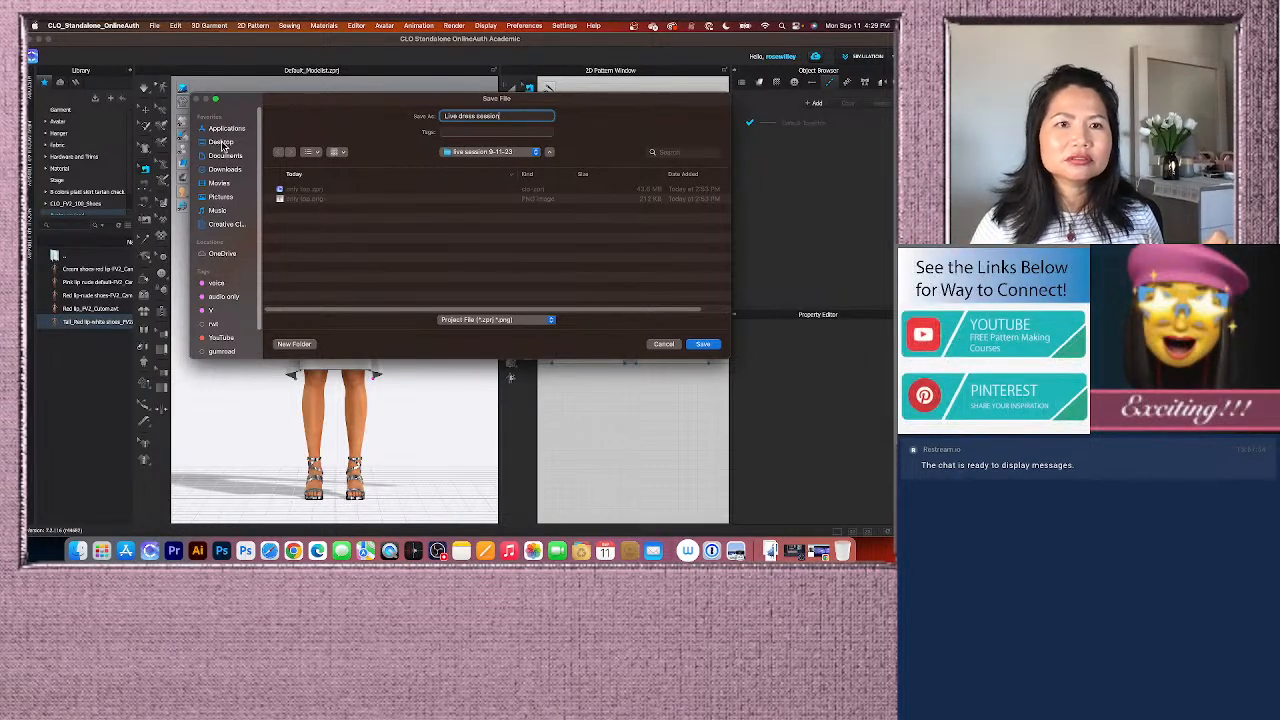
pyautogui.click(702, 344)
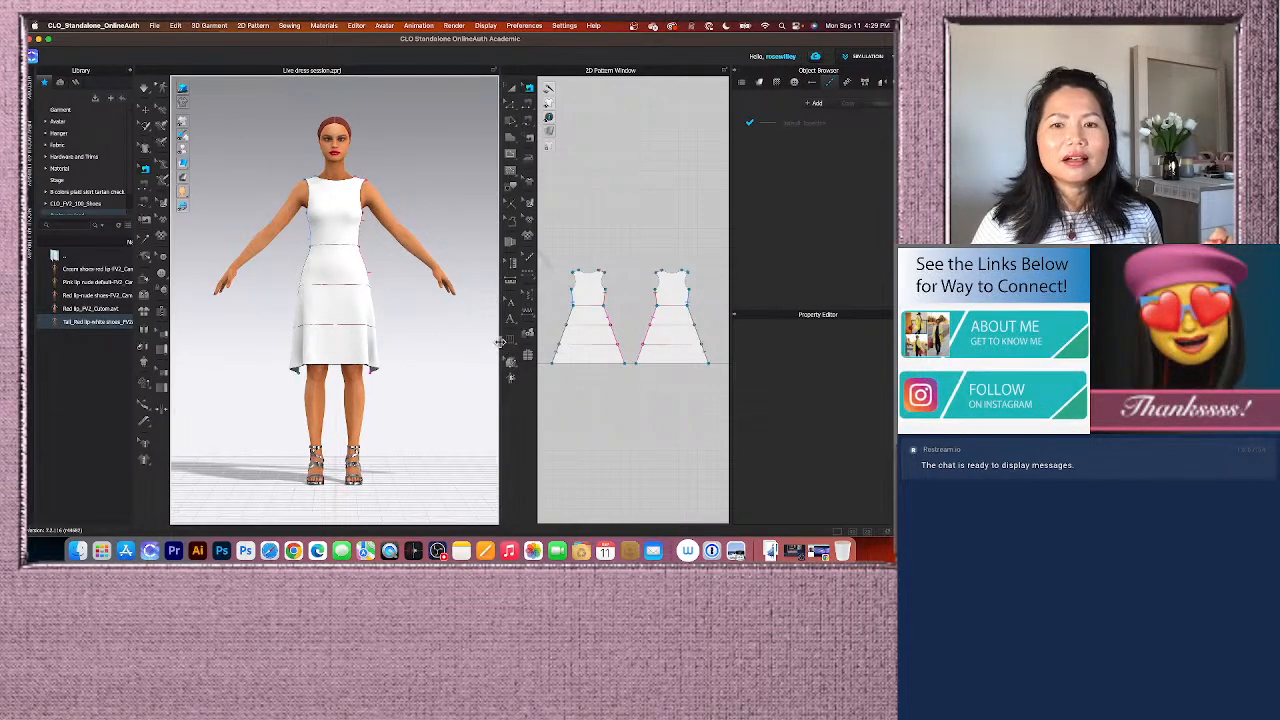
# Step: Save the project again, enlarge the 2D pattern area, and switch from sewing editing to pattern transformation
pyautogui.moveTo(485, 345); pyautogui.dragTo(457, 349)
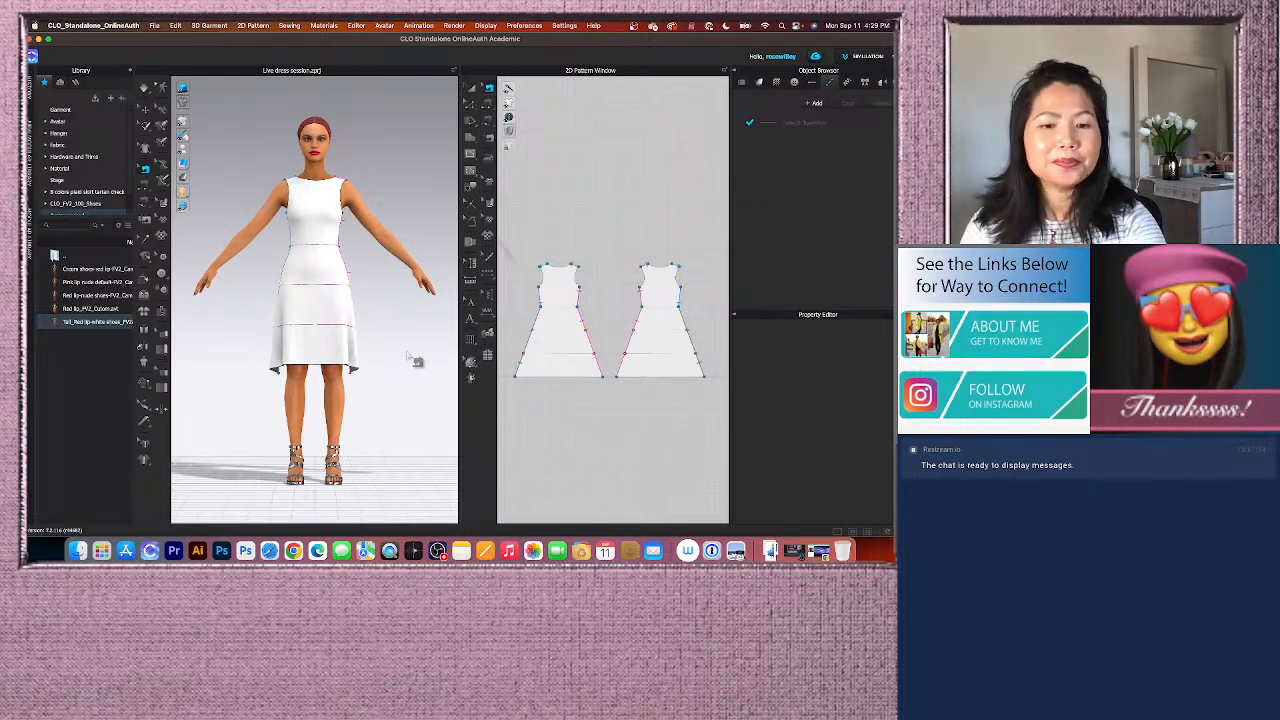
pyautogui.press('super+s')
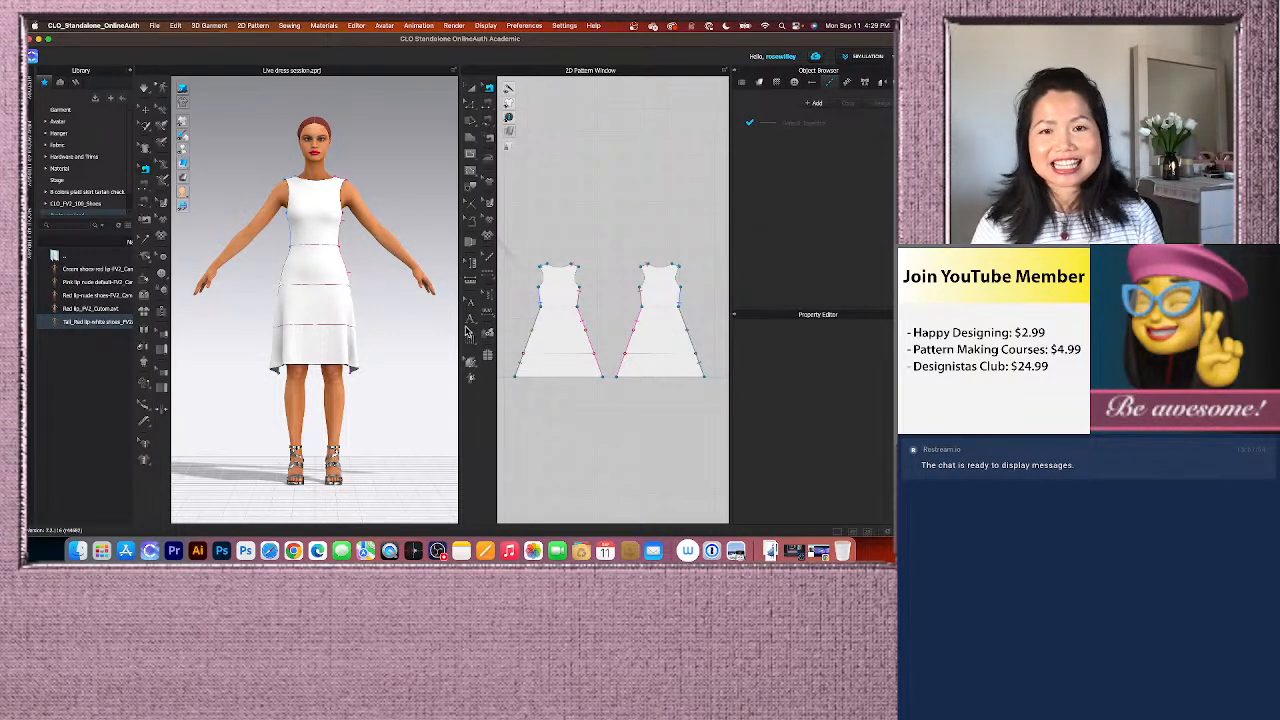
pyautogui.moveTo(459, 323); pyautogui.dragTo(443, 327)
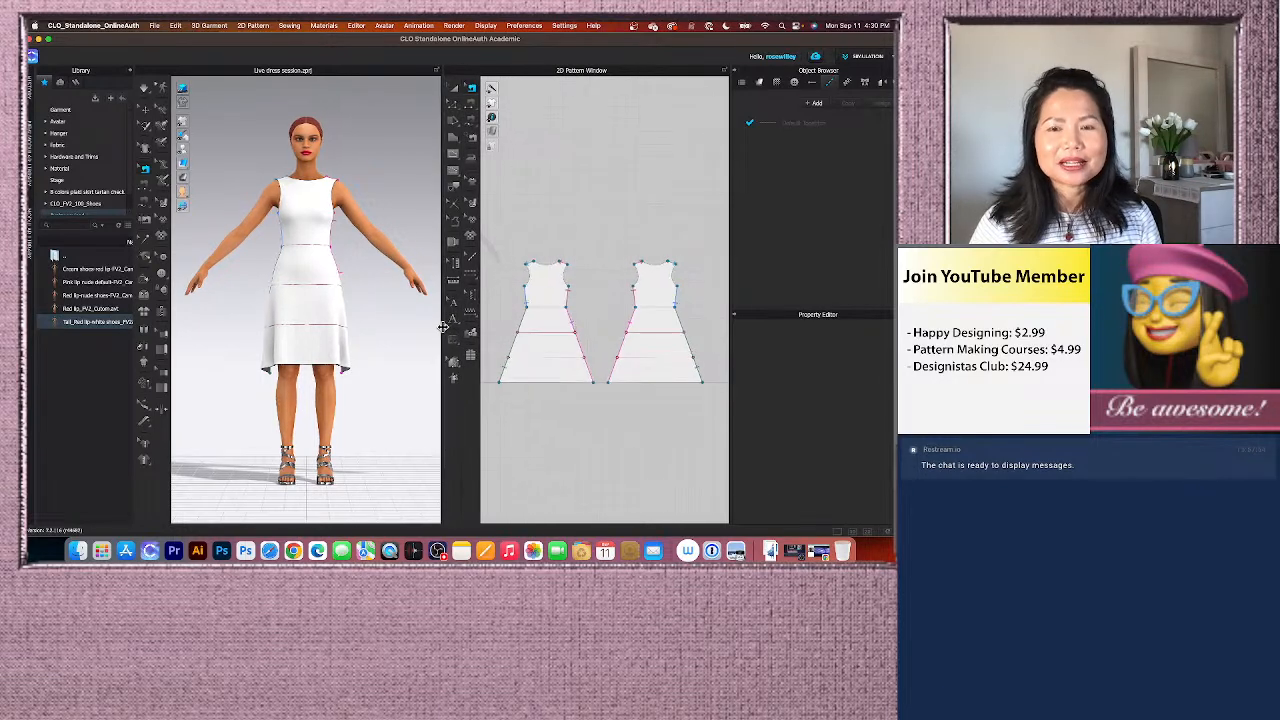
pyautogui.scroll(-2, 520, 250)
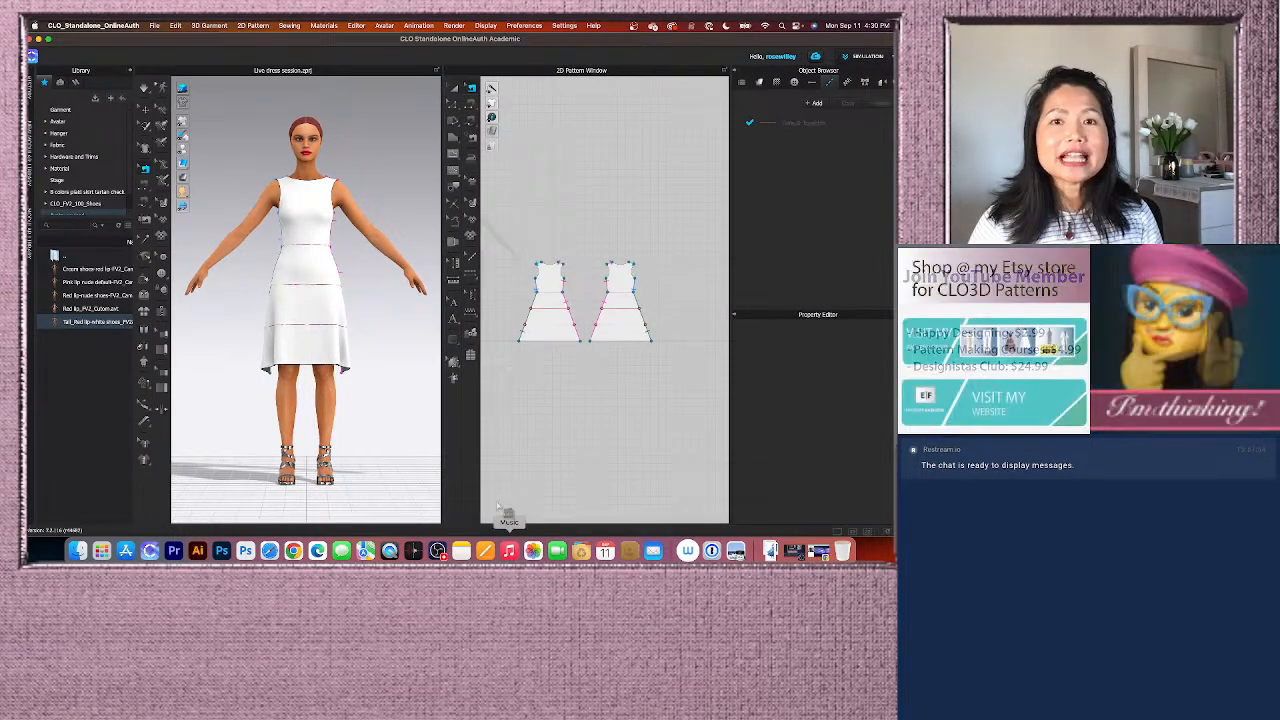
pyautogui.click(454, 88)
pyautogui.scroll(2, 584, 291)
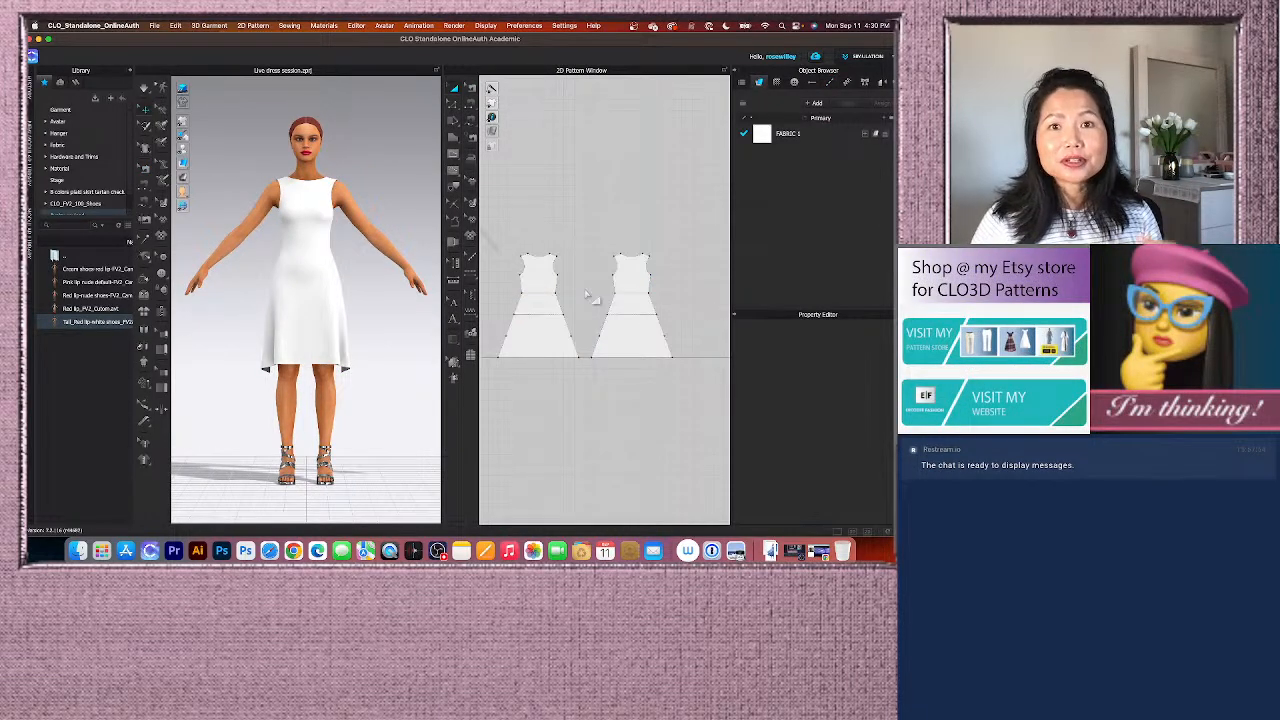
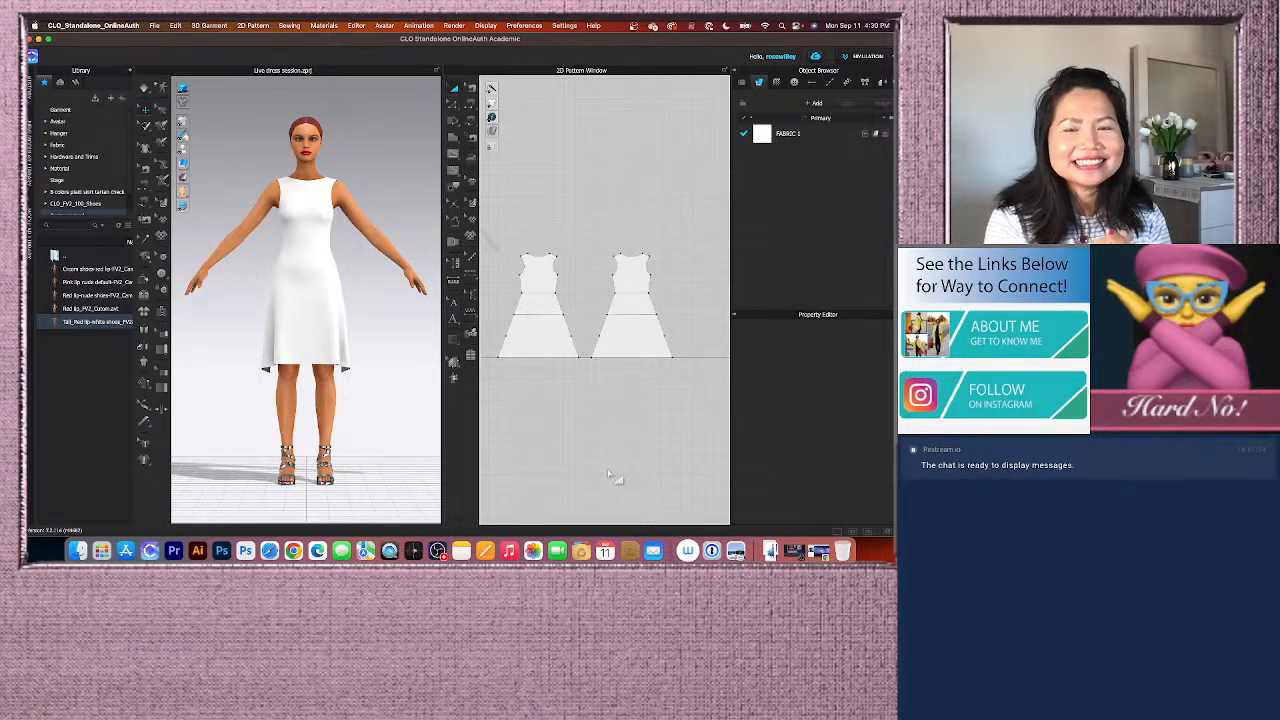
# Step: Give the 2D patterns still more room, fitting the full avatar and both dress patterns in their views
pyautogui.scroll(-2, 595, 363)
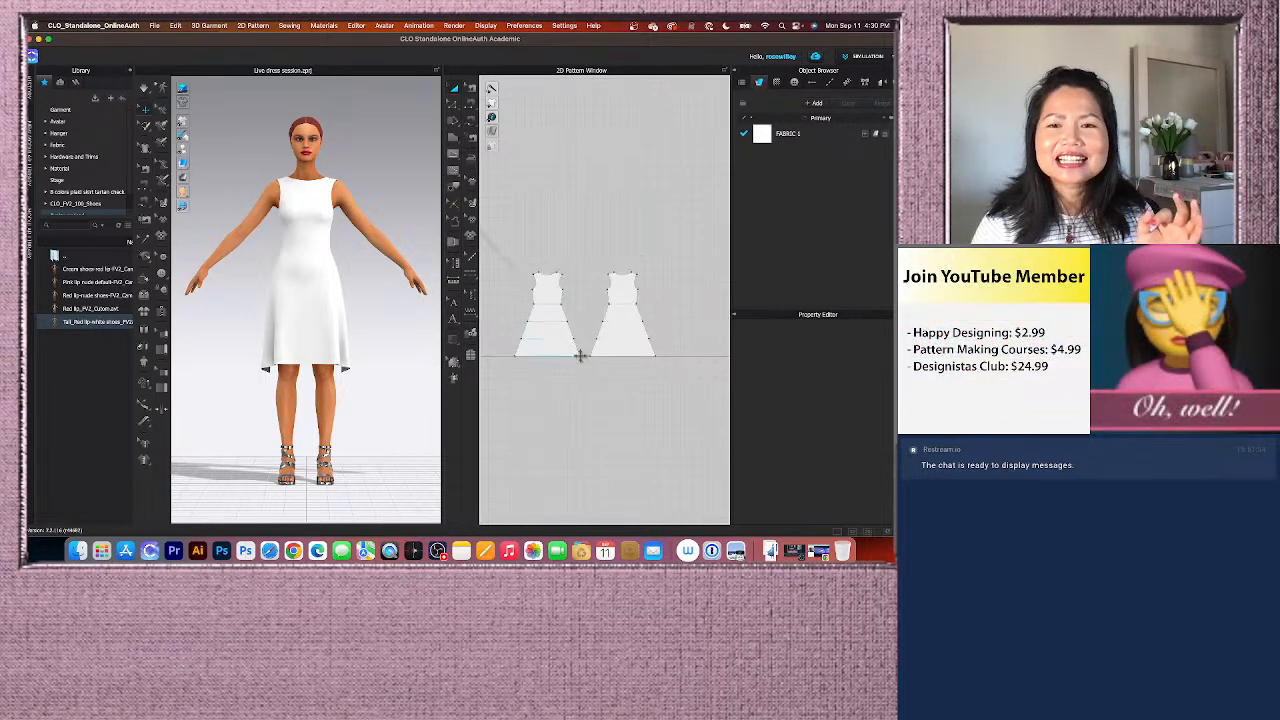
pyautogui.moveTo(441, 362); pyautogui.dragTo(431, 362)
pyautogui.scroll(3, 553, 410)
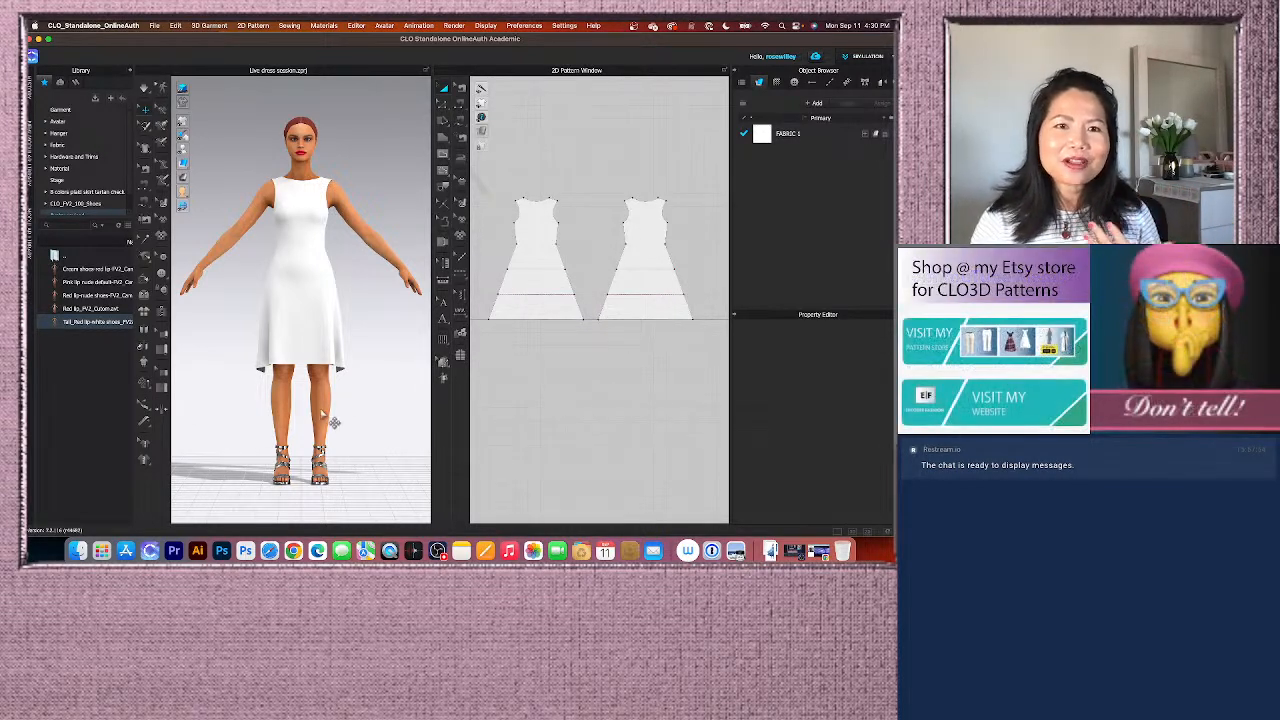
pyautogui.scroll(-2, 351, 412)
pyautogui.scroll(-2, 517, 400)
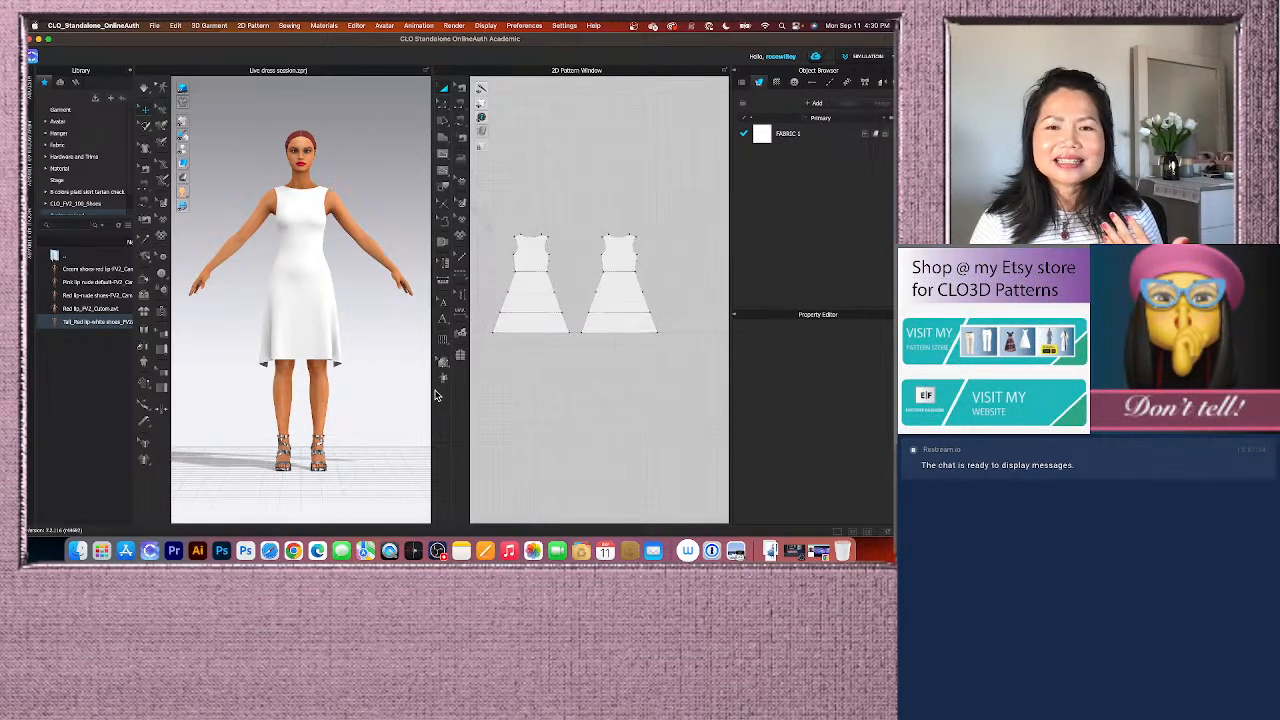
pyautogui.moveTo(431, 391); pyautogui.dragTo(418, 392)
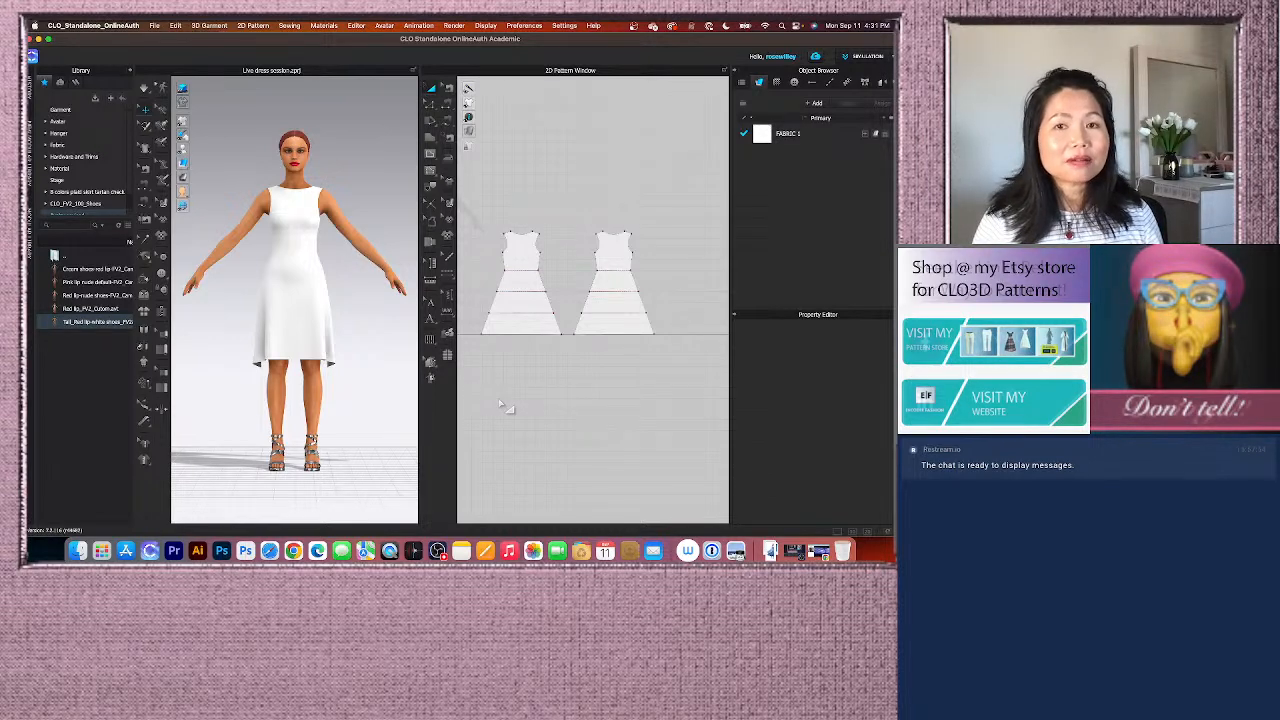
pyautogui.scroll(3, 505, 400)
pyautogui.scroll(-2, 515, 390)
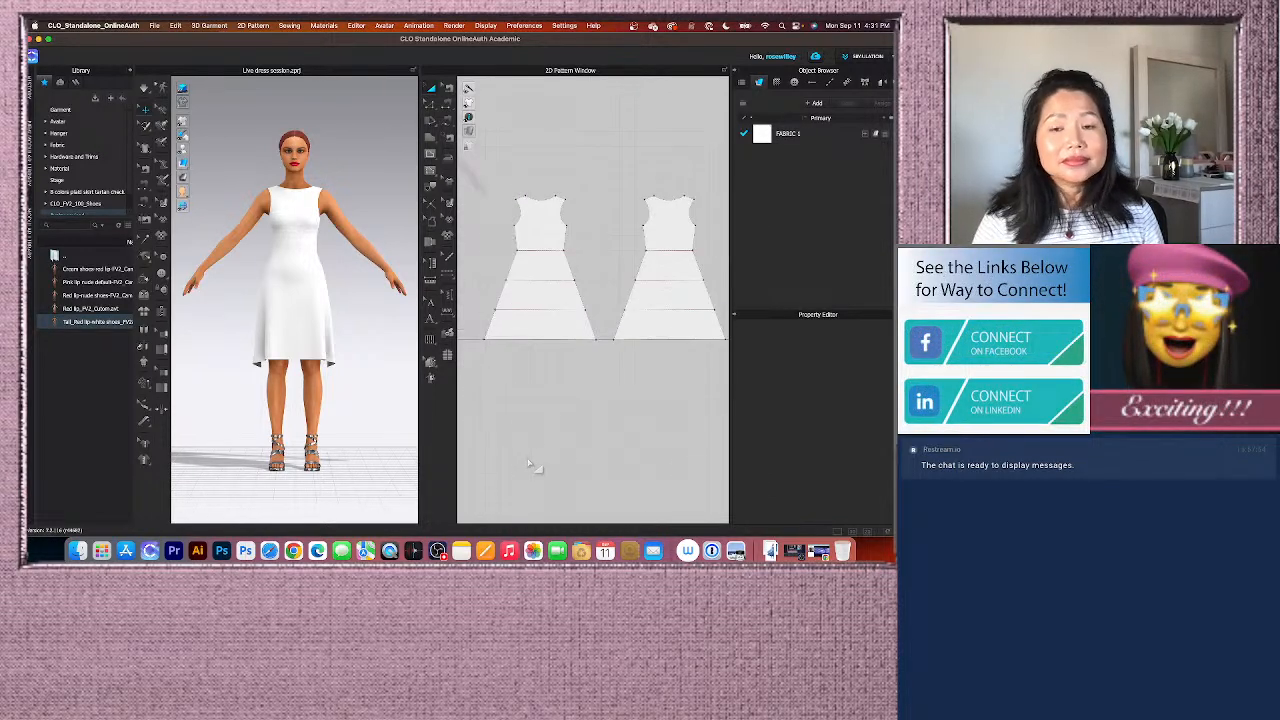
pyautogui.scroll(-1, 533, 452)
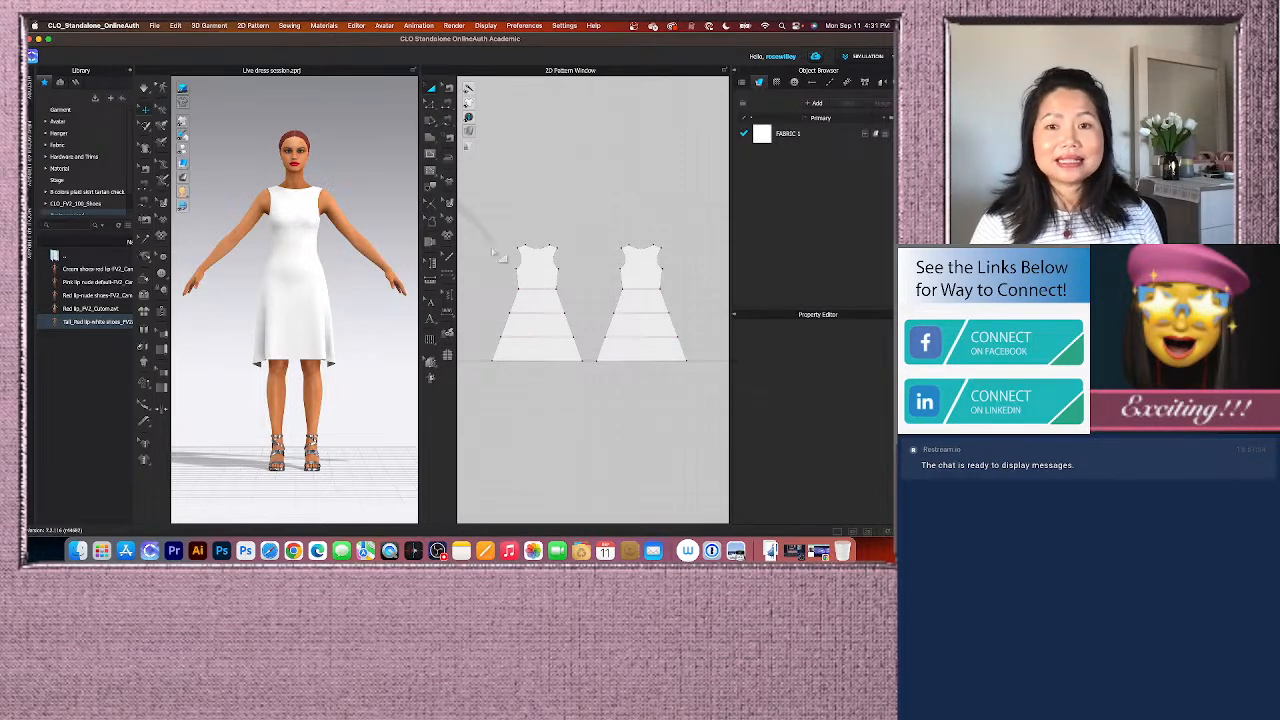
# Step: Select both dress patterns to match them with the garment, and check the front piece from the side and front
pyautogui.moveTo(474, 198); pyautogui.dragTo(721, 421)
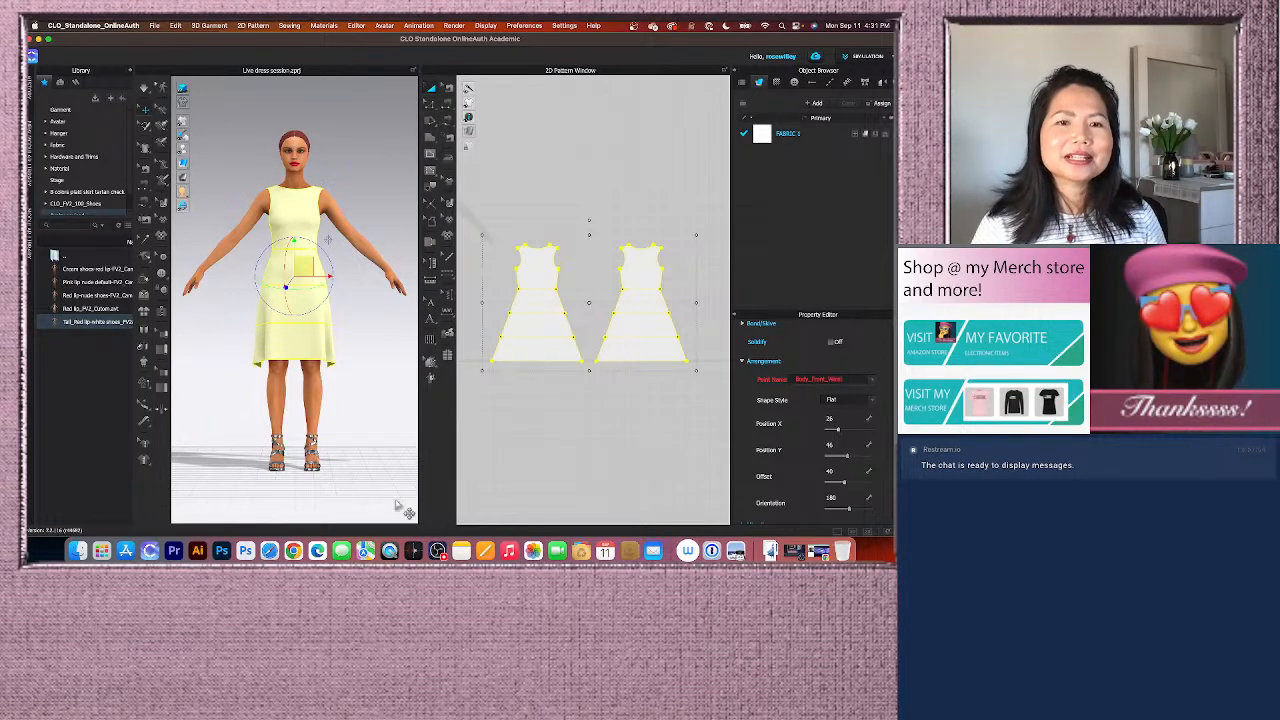
pyautogui.click(380, 316)
pyautogui.scroll(3, 305, 214)
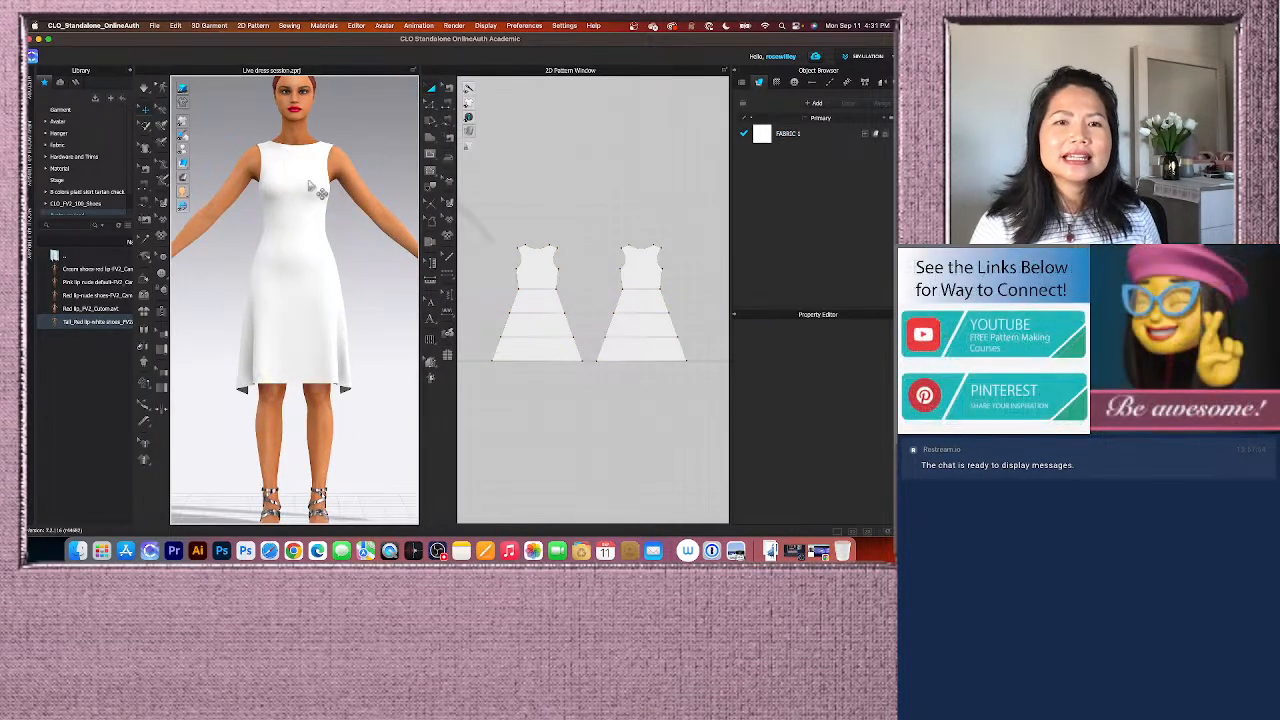
pyautogui.moveTo(379, 263)
pyautogui.mouseDown(button='right')
pyautogui.moveTo(305, 265)
pyautogui.moveTo(387, 267)
pyautogui.mouseUp(button='right')
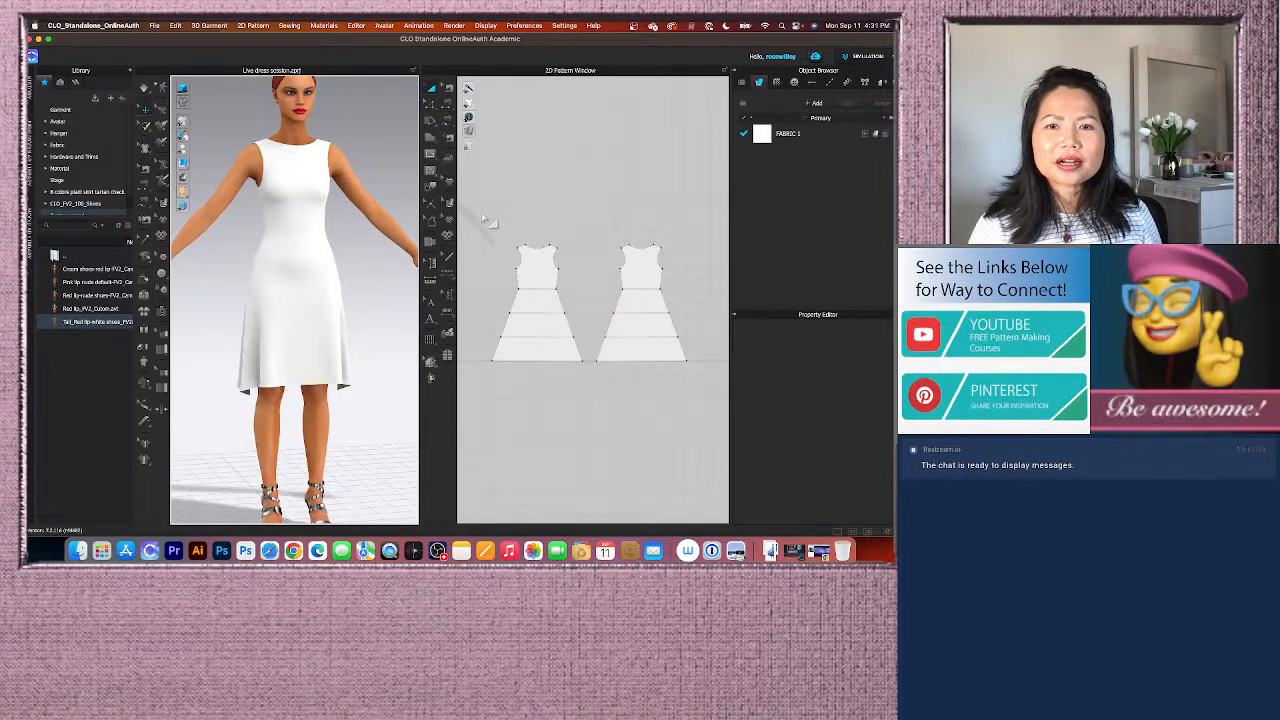
pyautogui.moveTo(240, 308); pyautogui.dragTo(271, 307, button='right')
pyautogui.click(319, 254)
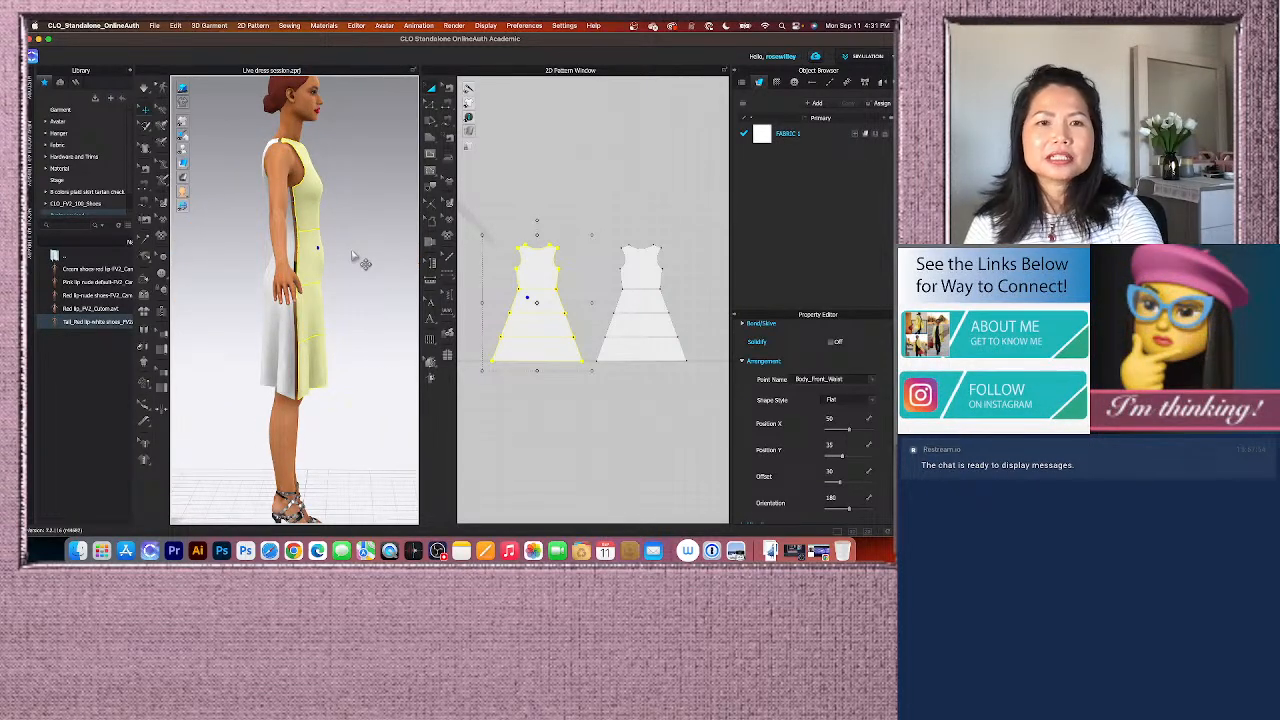
pyautogui.moveTo(354, 251); pyautogui.dragTo(308, 256, button='right')
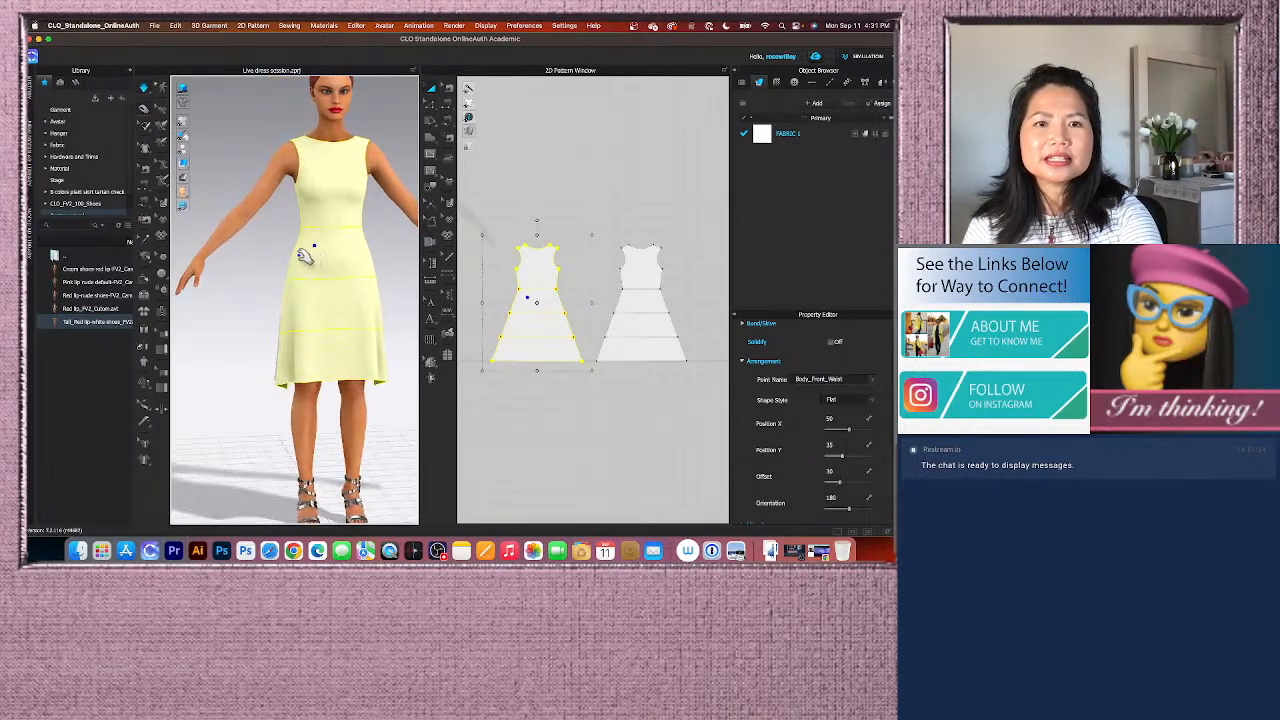
# Step: Run the simulation on the dress again with the front piece selected, and clear the selection
pyautogui.scroll(-3, 304, 260)
pyautogui.scroll(3, 391, 287)
pyautogui.press('space')
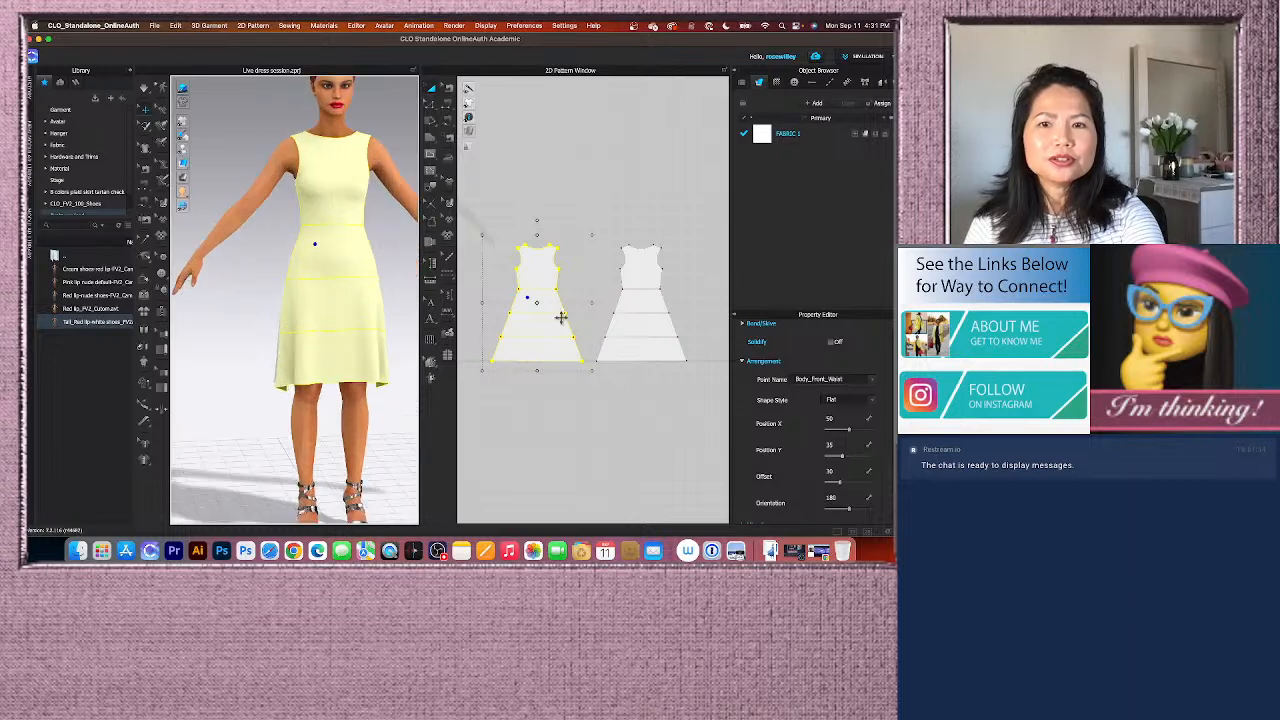
pyautogui.scroll(1, 379, 263)
pyautogui.scroll(1, 379, 263)
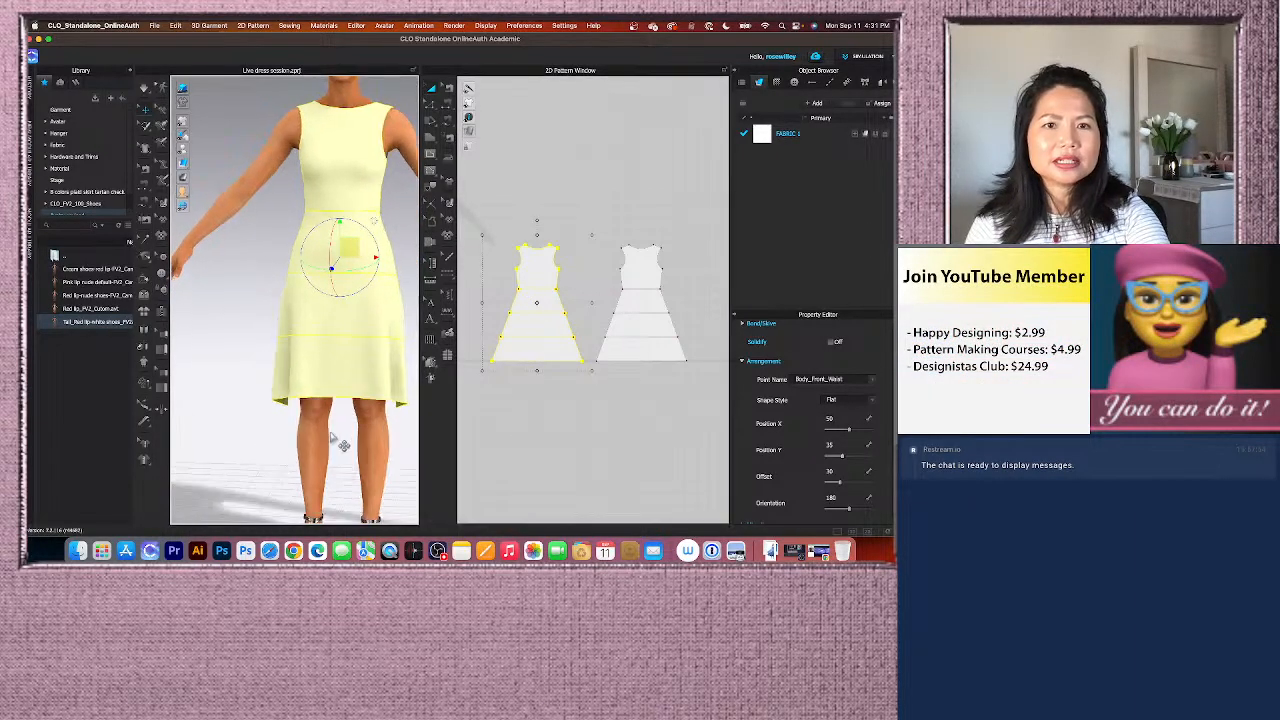
pyautogui.scroll(-2, 340, 420)
pyautogui.moveTo(368, 254); pyautogui.dragTo(368, 251, button='right')
pyautogui.click(341, 219)
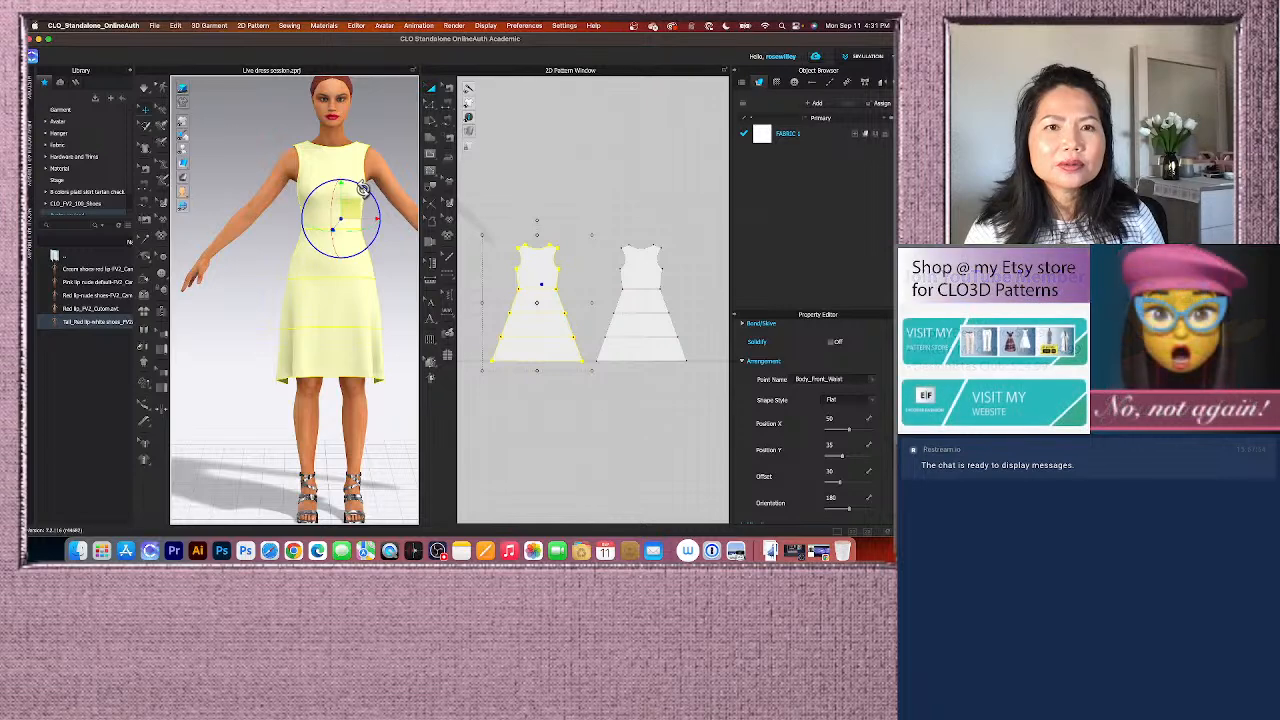
pyautogui.moveTo(365, 188); pyautogui.dragTo(363, 186)
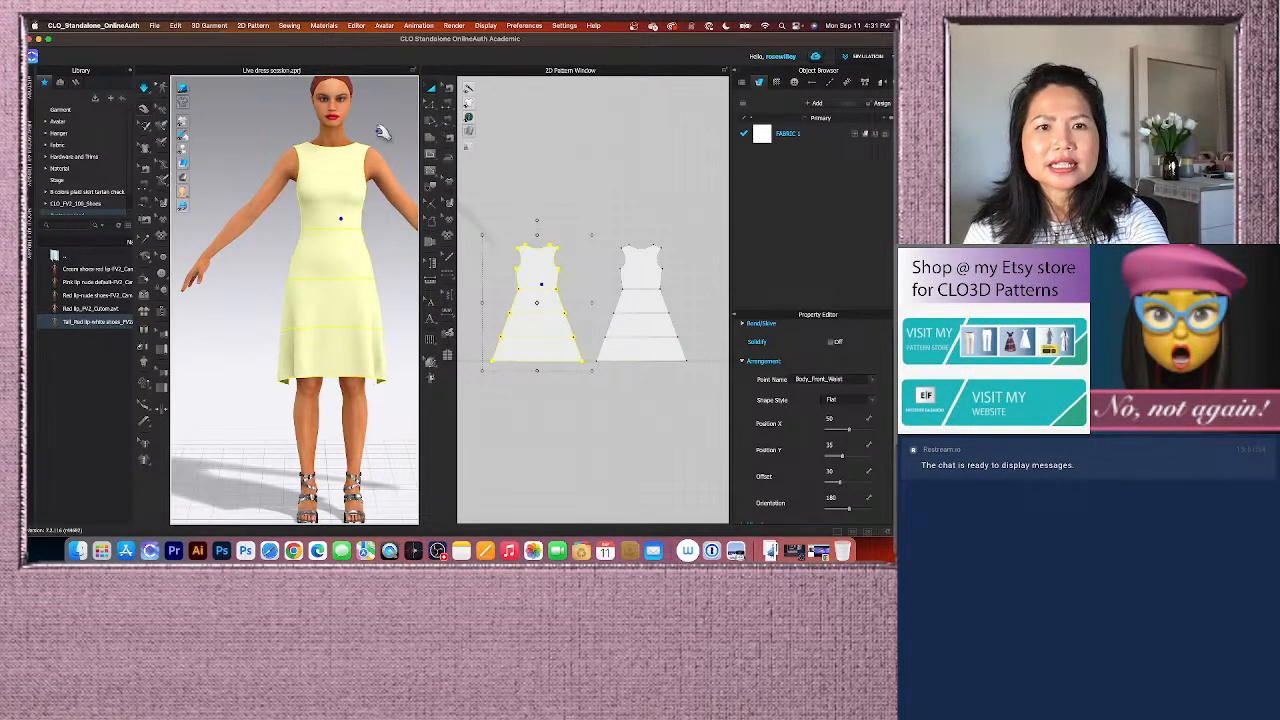
pyautogui.click(258, 238)
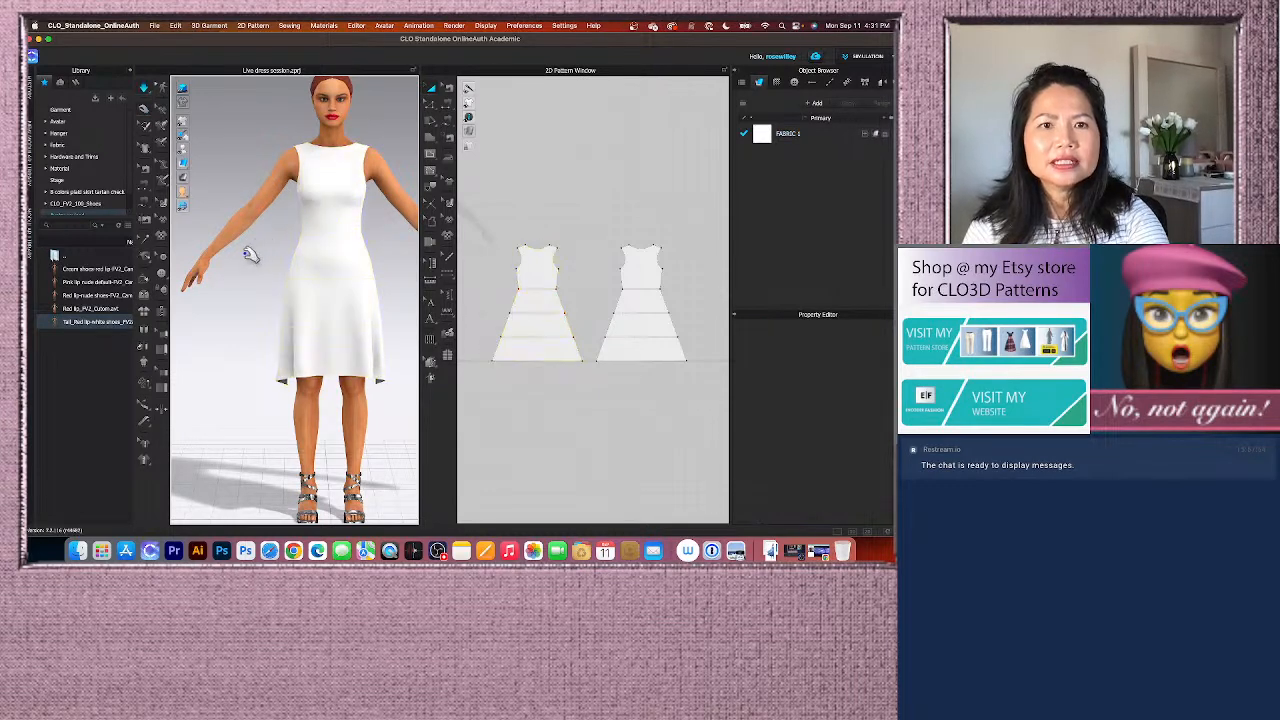
# Step: Examine the draped dress from several angles and distances, and select its front piece near the neckline
pyautogui.scroll(-3, 257, 262)
pyautogui.scroll(2, 280, 313)
pyautogui.moveTo(250, 323)
pyautogui.mouseDown(button='right')
pyautogui.moveTo(363, 323)
pyautogui.moveTo(225, 324)
pyautogui.mouseUp(button='right')
pyautogui.moveTo(398, 301); pyautogui.dragTo(310, 305, button='right')
pyautogui.scroll(2, 383, 298)
pyautogui.scroll(2, 323, 237)
pyautogui.scroll(-3, 310, 298)
pyautogui.click(288, 136)
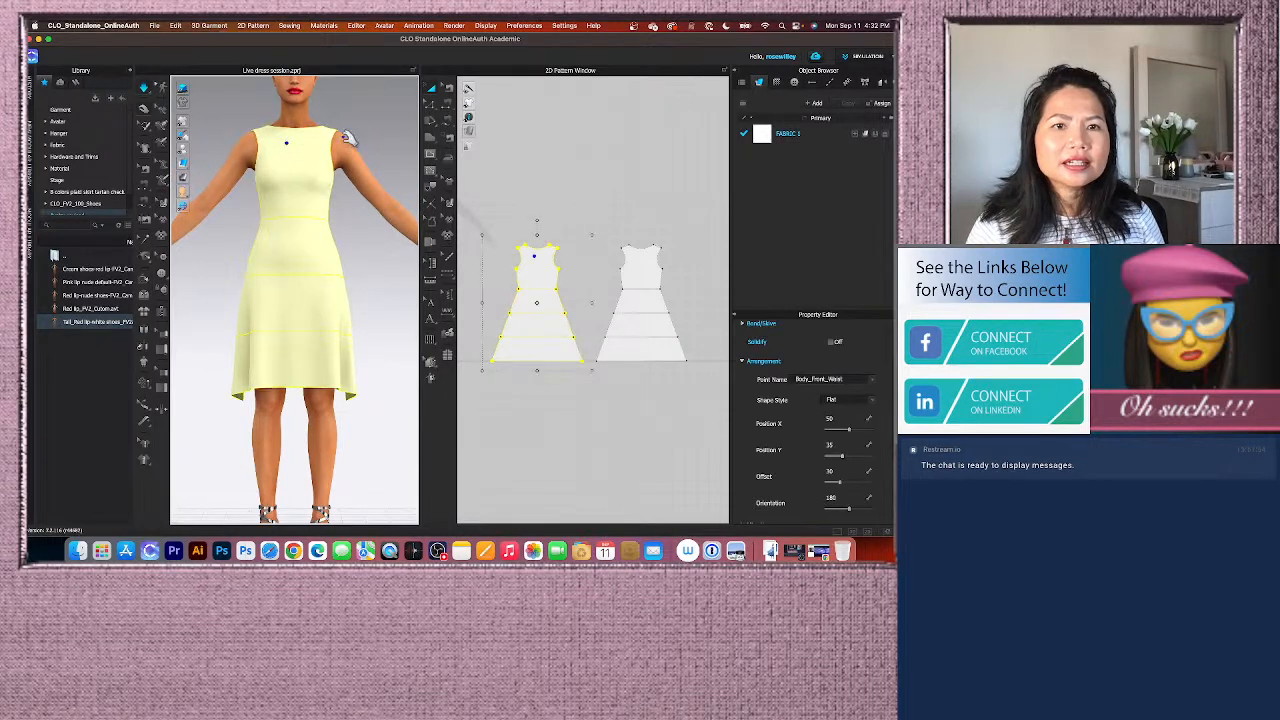
# Step: Deselect the front dress pattern and widen the 2D pattern window
pyautogui.click(307, 146)
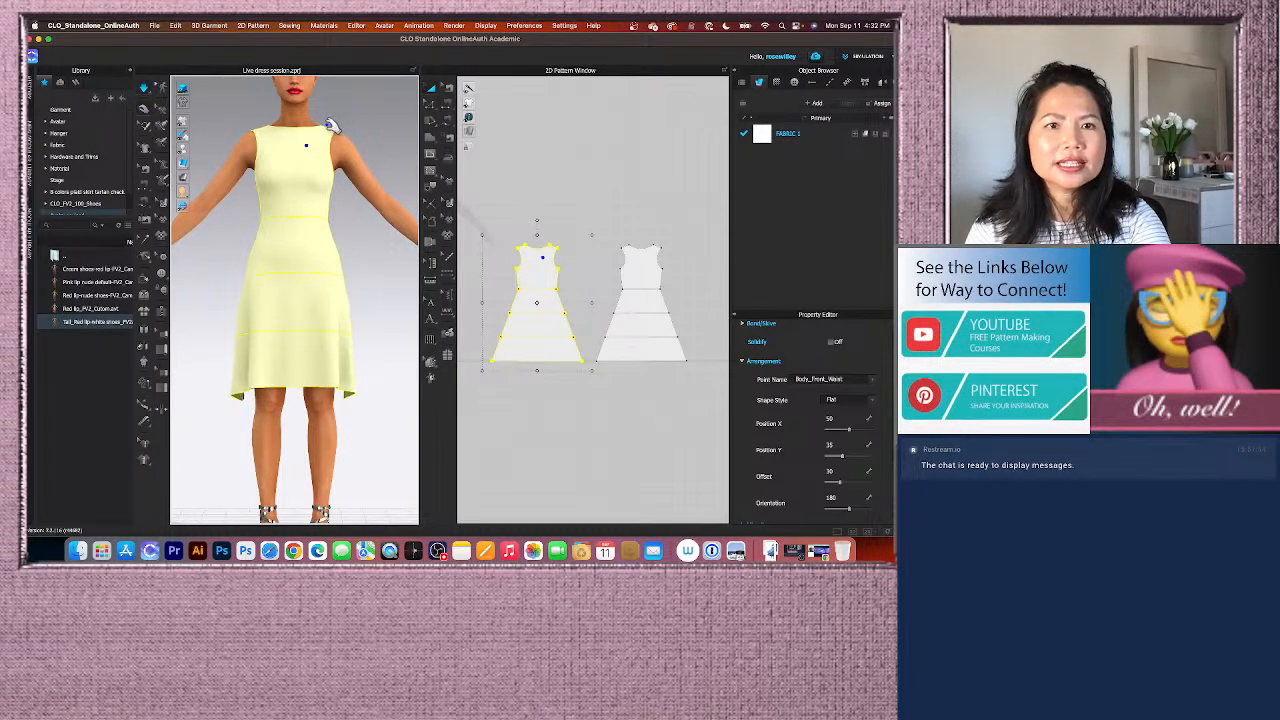
pyautogui.click(365, 245)
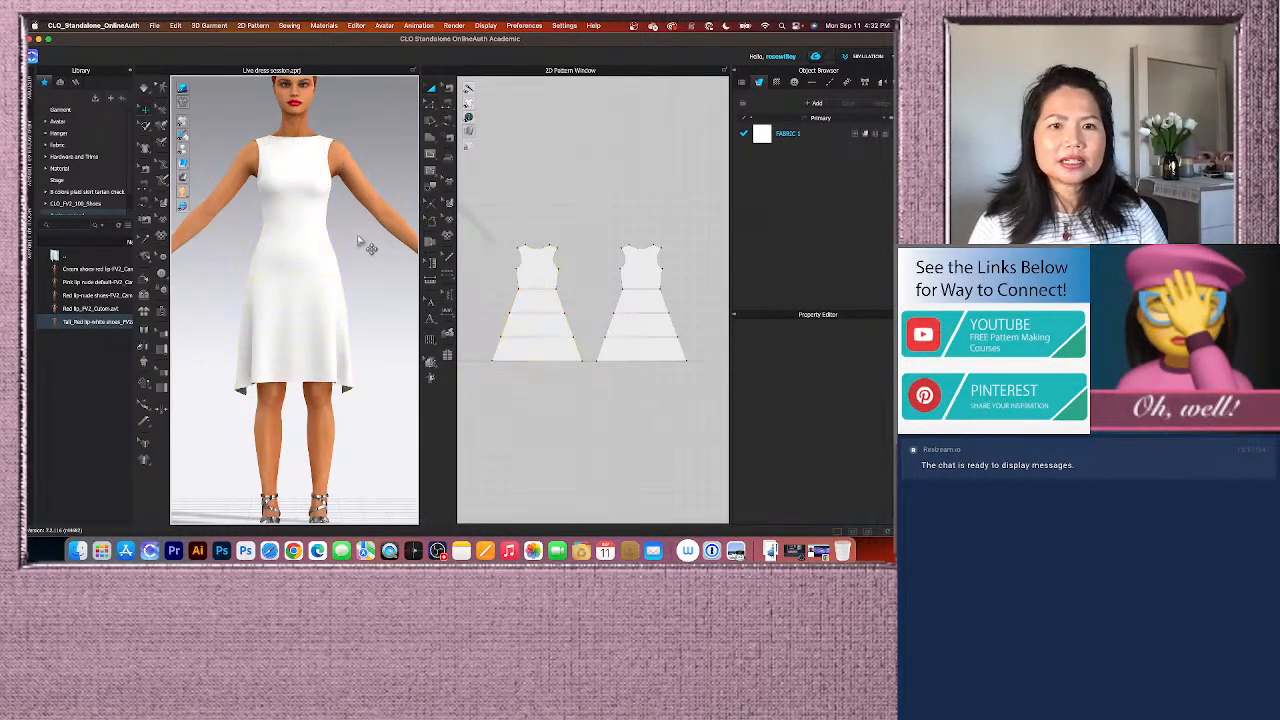
pyautogui.scroll(2, 362, 310)
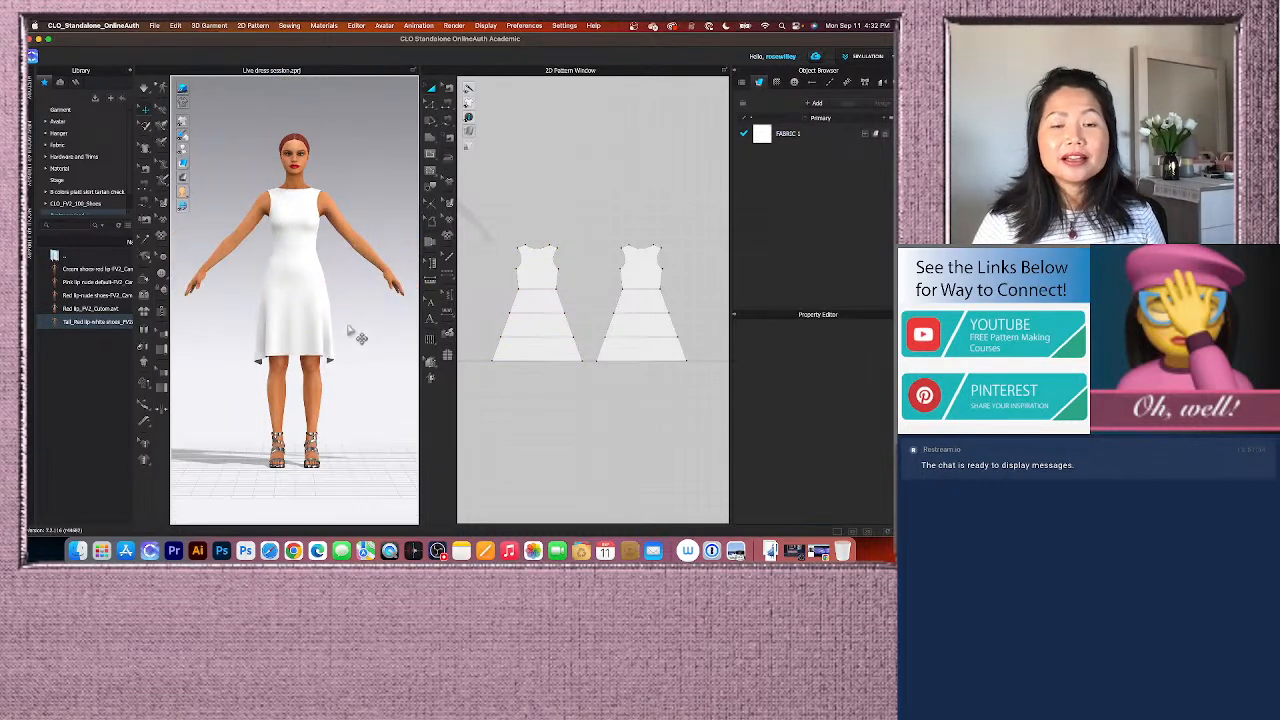
pyautogui.scroll(1, 366, 330)
pyautogui.scroll(3, 526, 335)
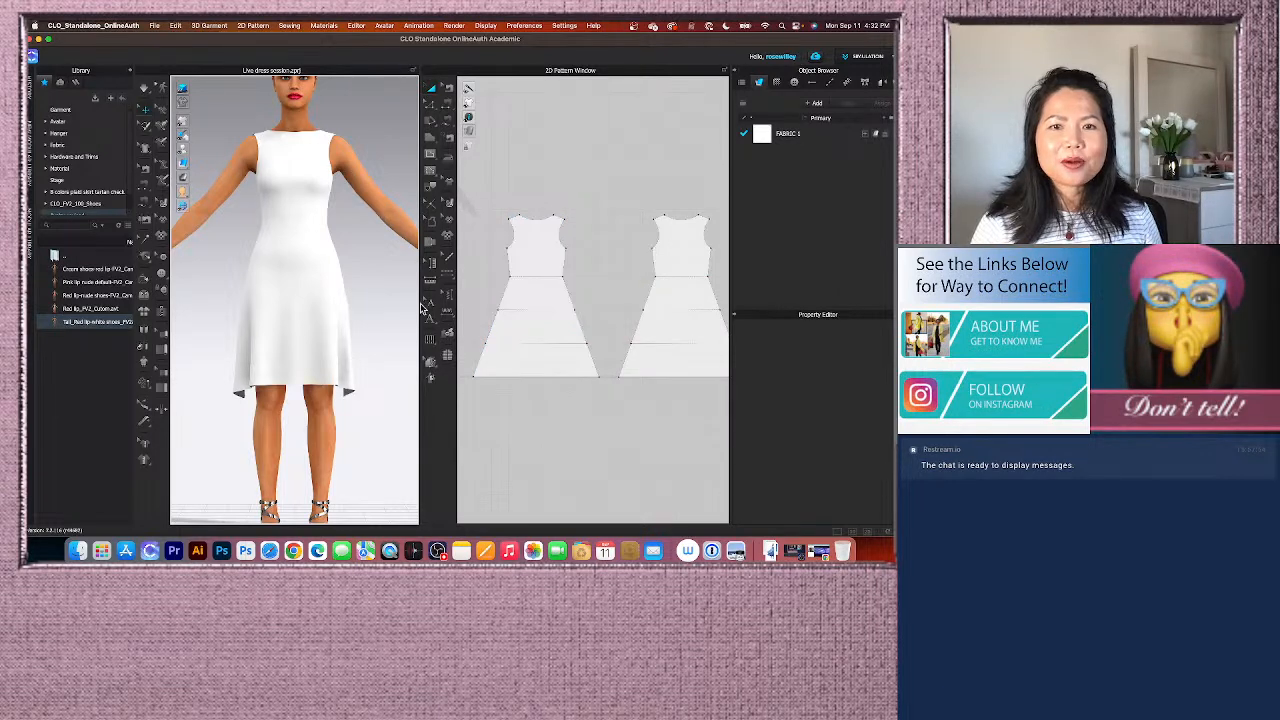
pyautogui.moveTo(418, 308); pyautogui.dragTo(373, 308)
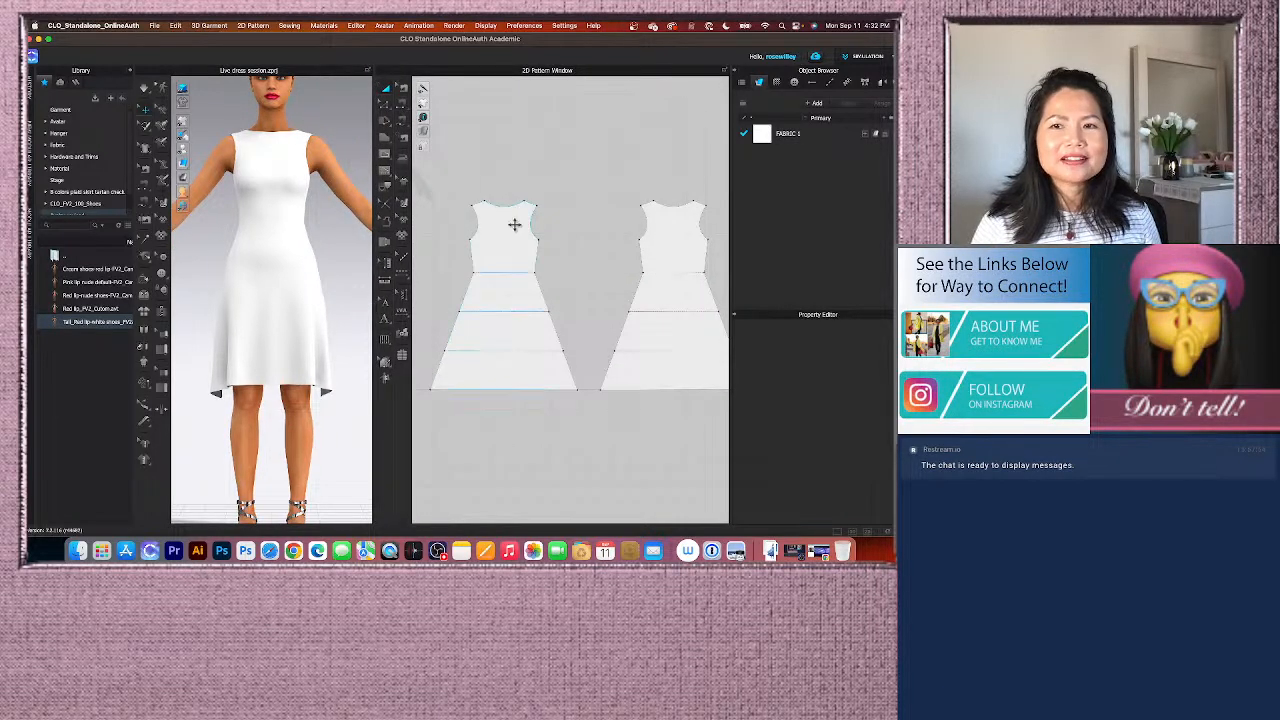
# Step: Examine the outlines of the front and back dress patterns in the 2D window
pyautogui.scroll(-2, 514, 226)
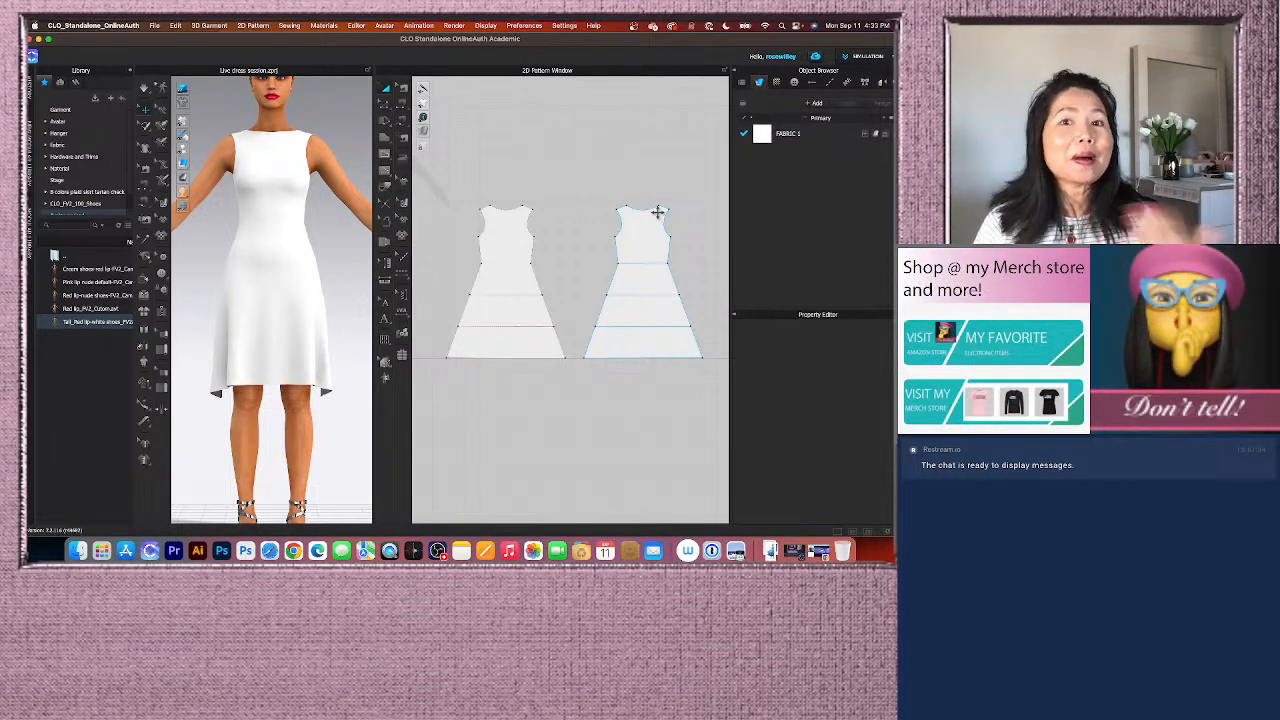
pyautogui.click(574, 403)
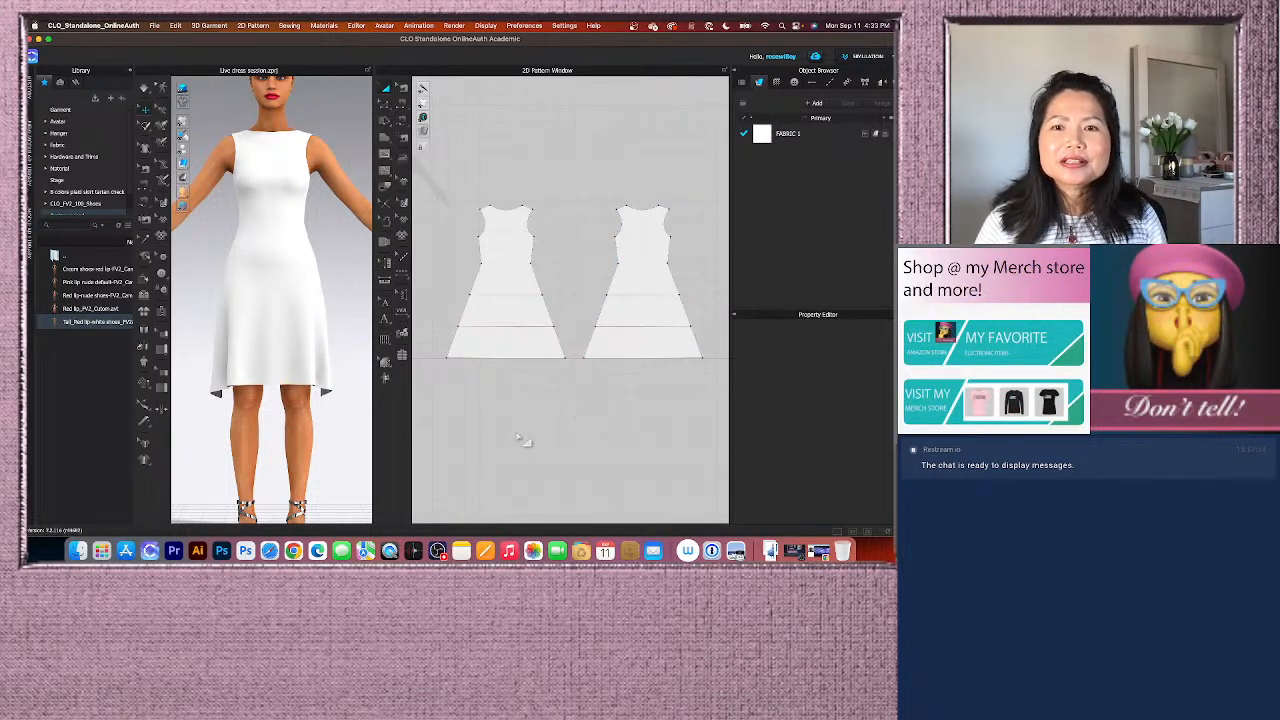
pyautogui.scroll(2, 520, 440)
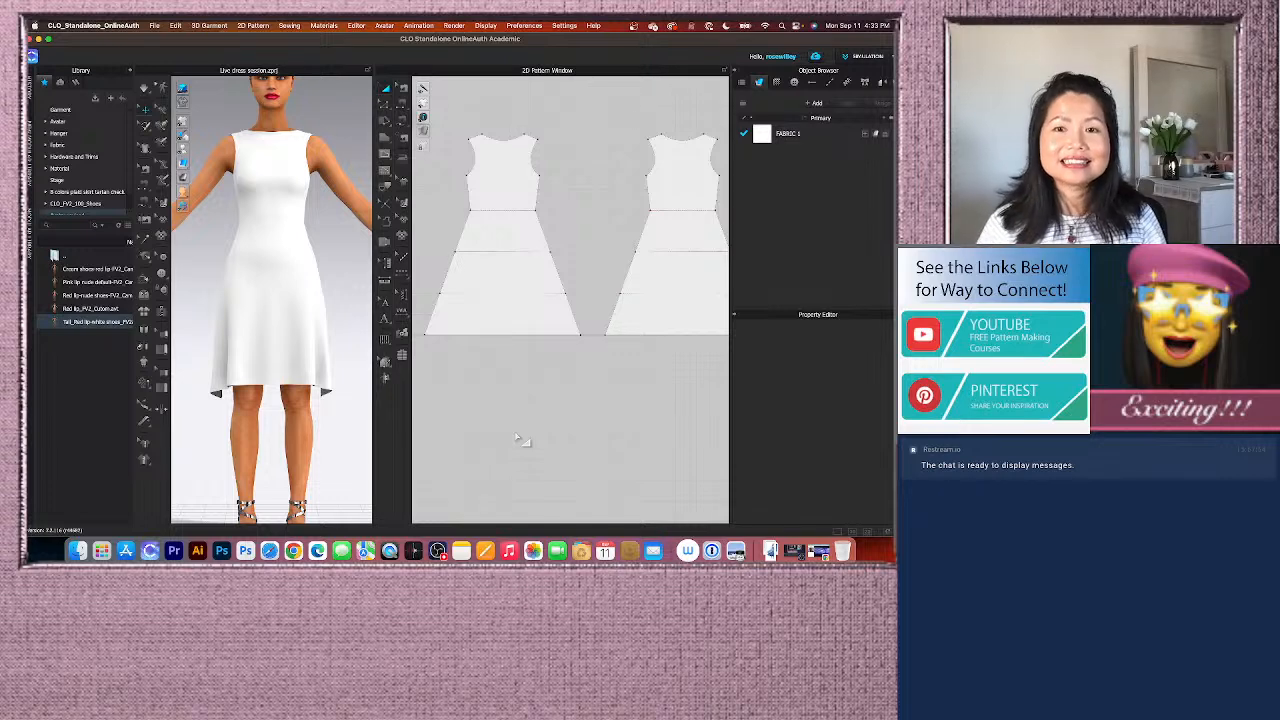
pyautogui.scroll(-2, 527, 424)
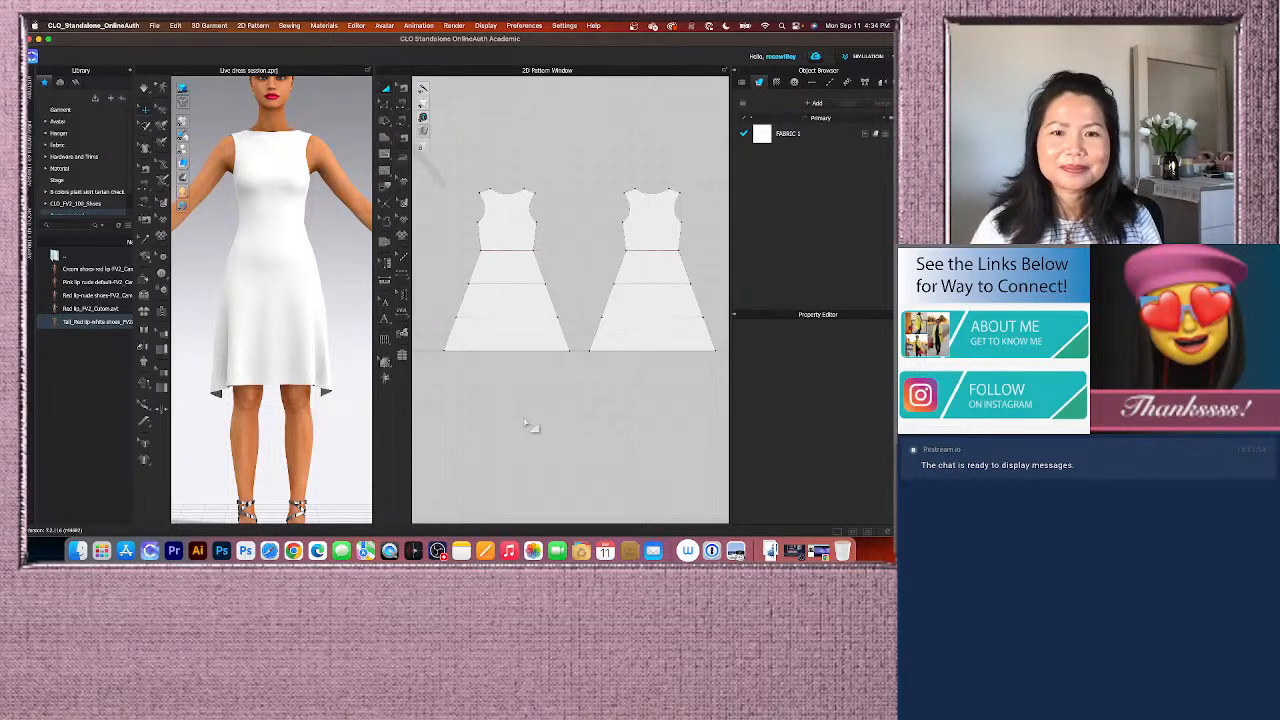
pyautogui.scroll(2, 500, 314)
pyautogui.scroll(-1, 500, 314)
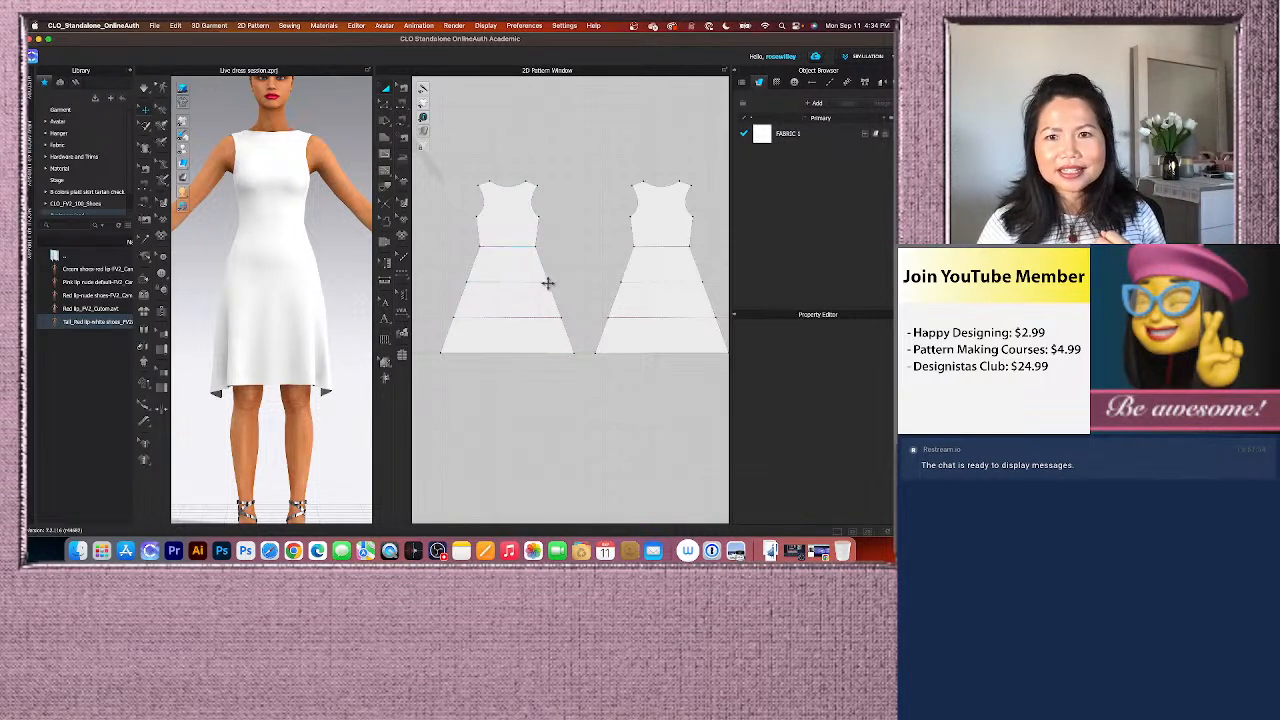
pyautogui.scroll(-1, 458, 322)
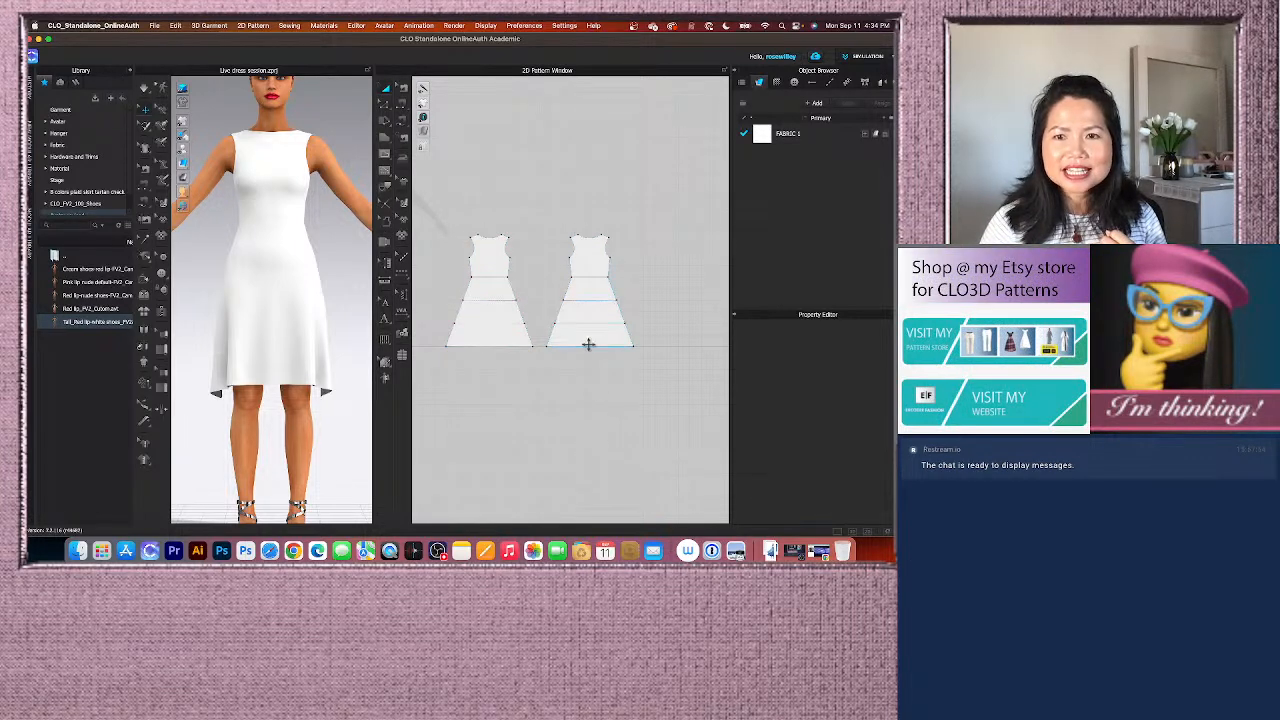
pyautogui.scroll(4, 471, 260)
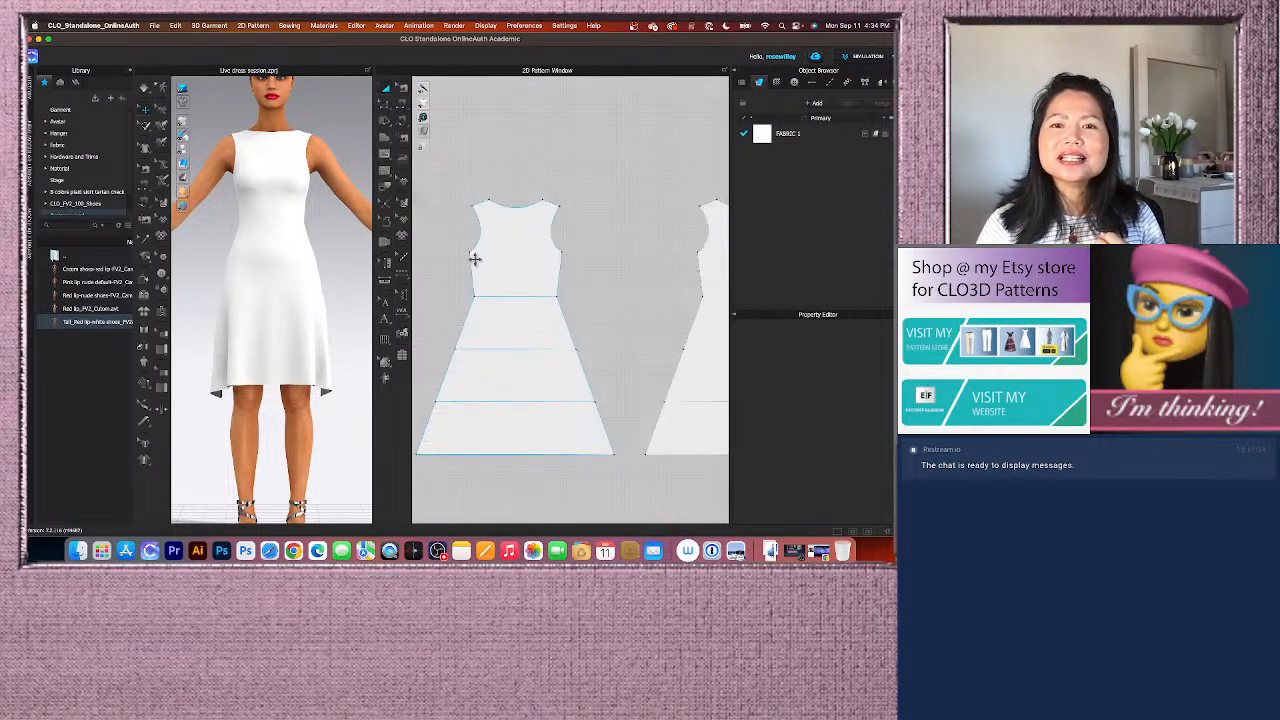
pyautogui.scroll(-1, 504, 278)
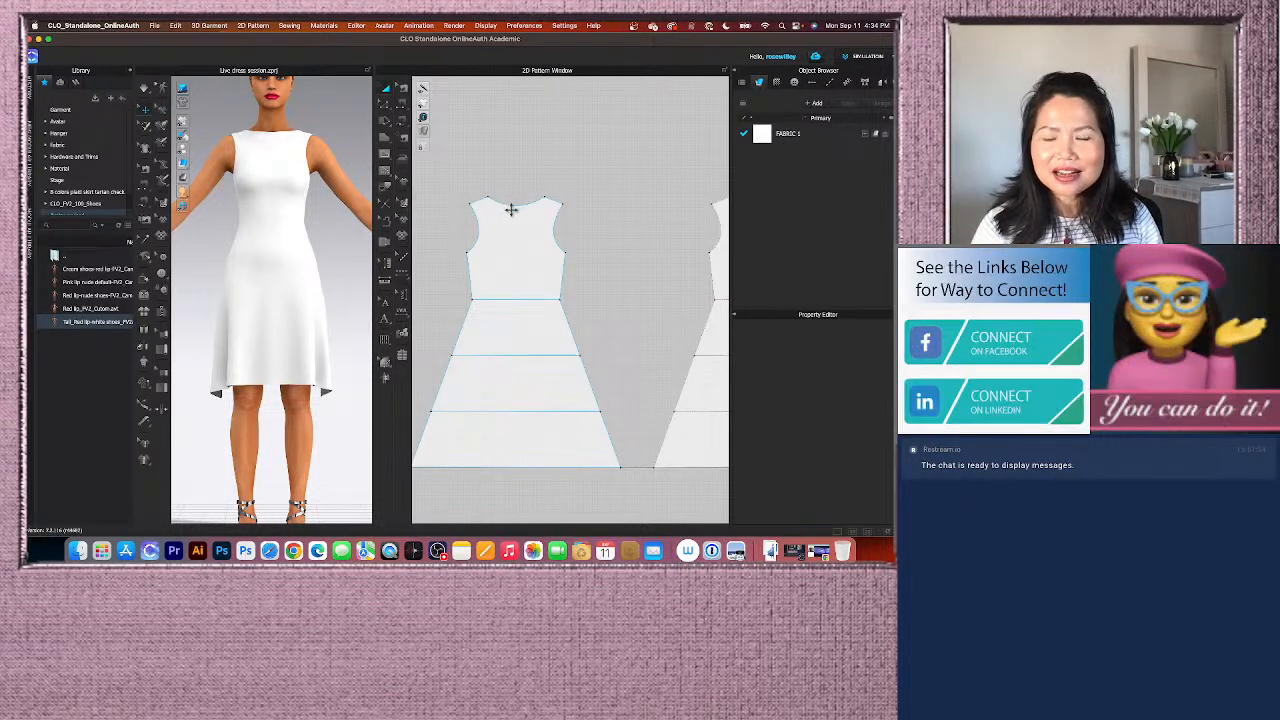
pyautogui.scroll(-2, 516, 208)
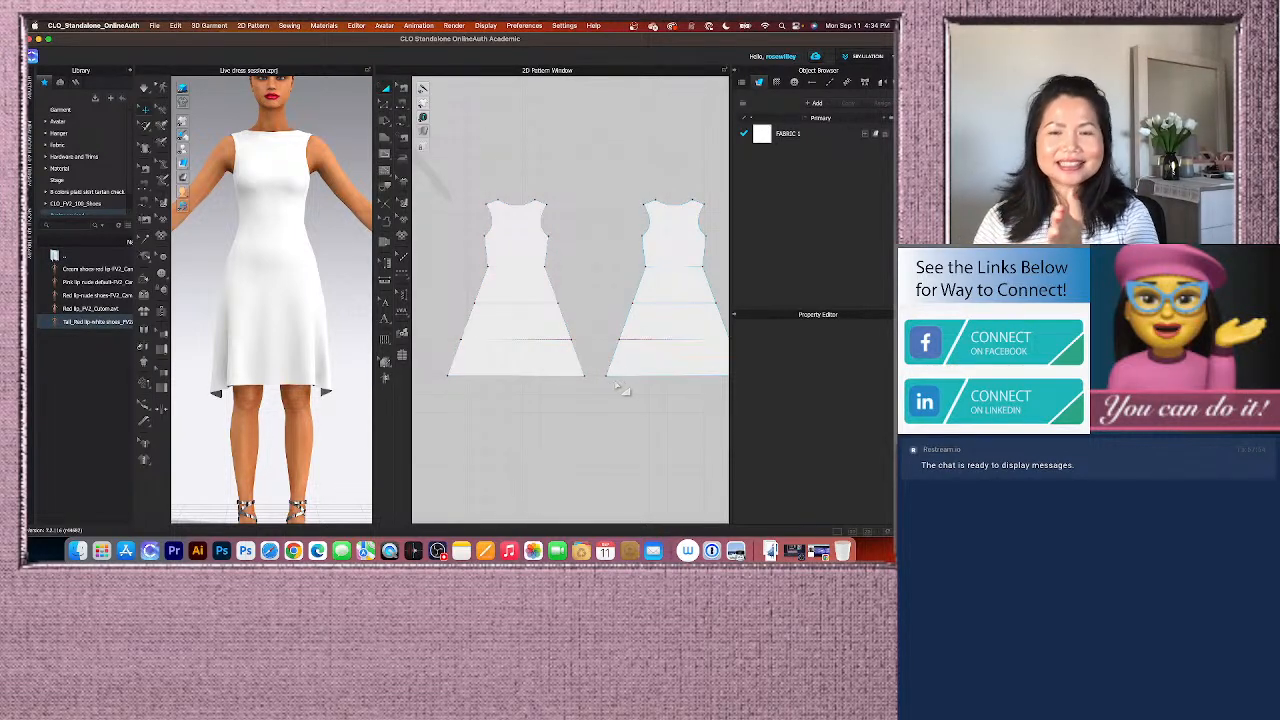
# Step: Add a point at the centre of the front pattern's neckline with Add Point/Split Line
pyautogui.scroll(3, 532, 206)
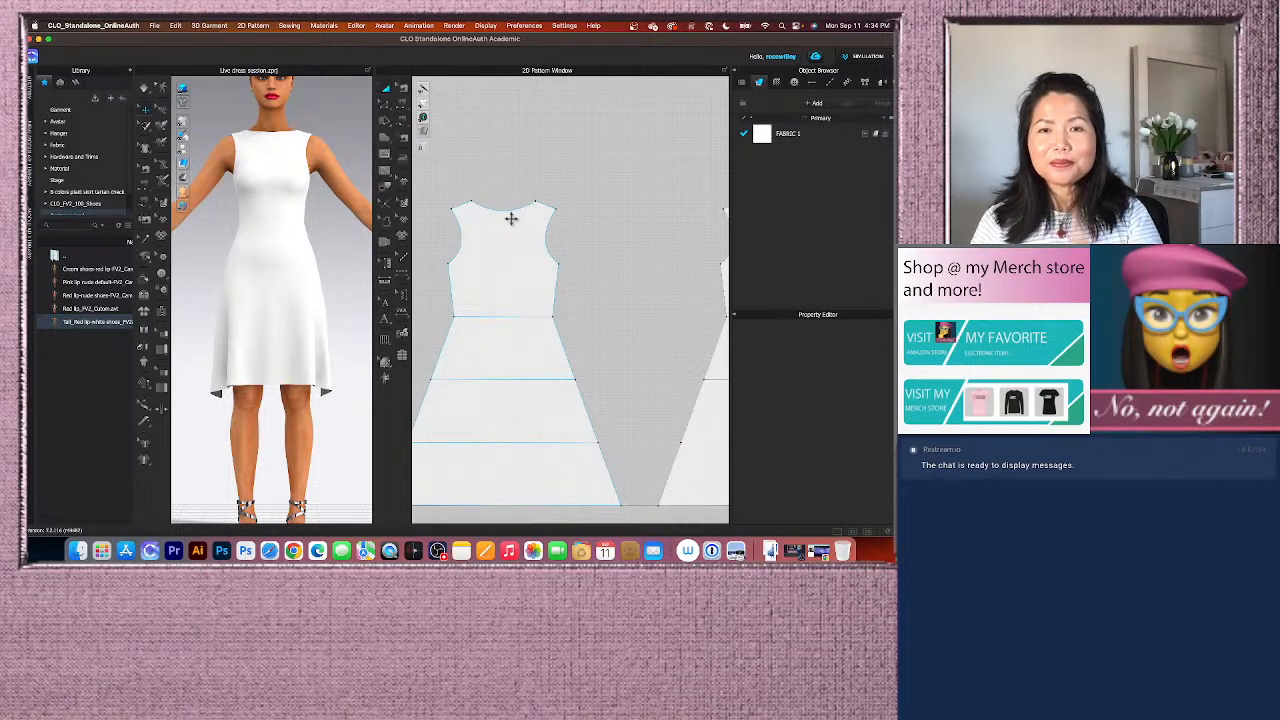
pyautogui.press('x')
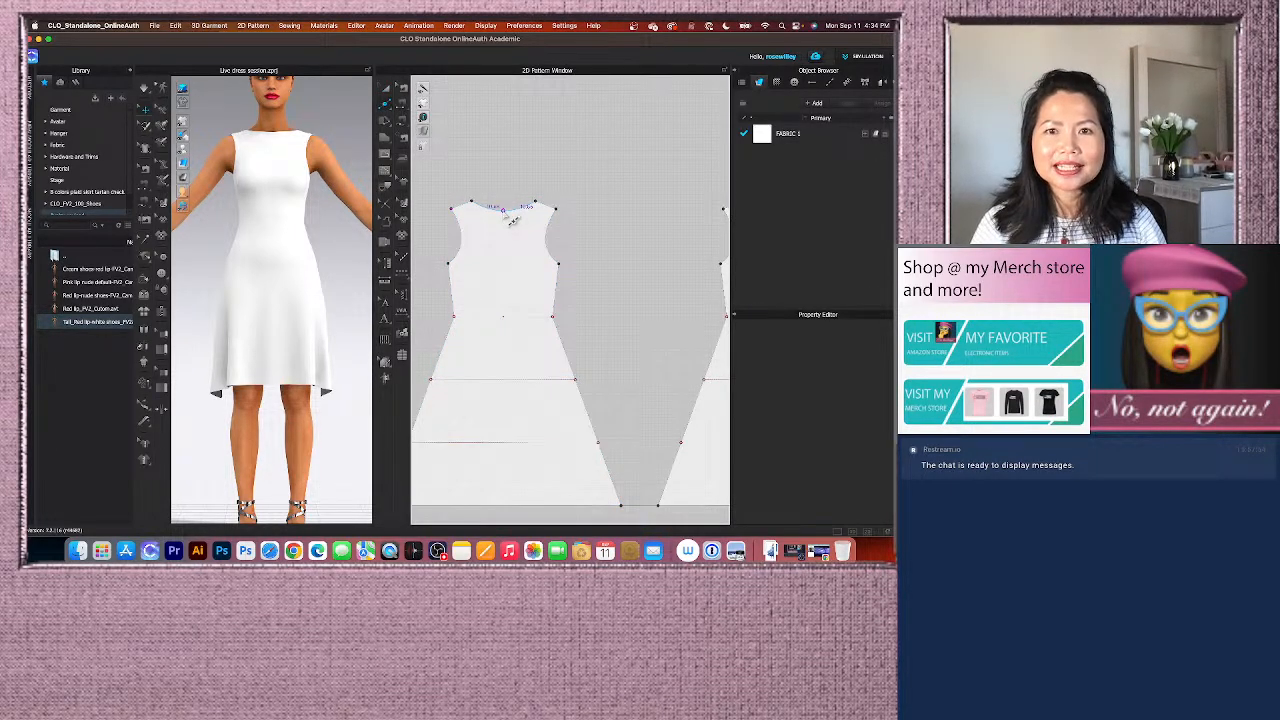
pyautogui.click(511, 222)
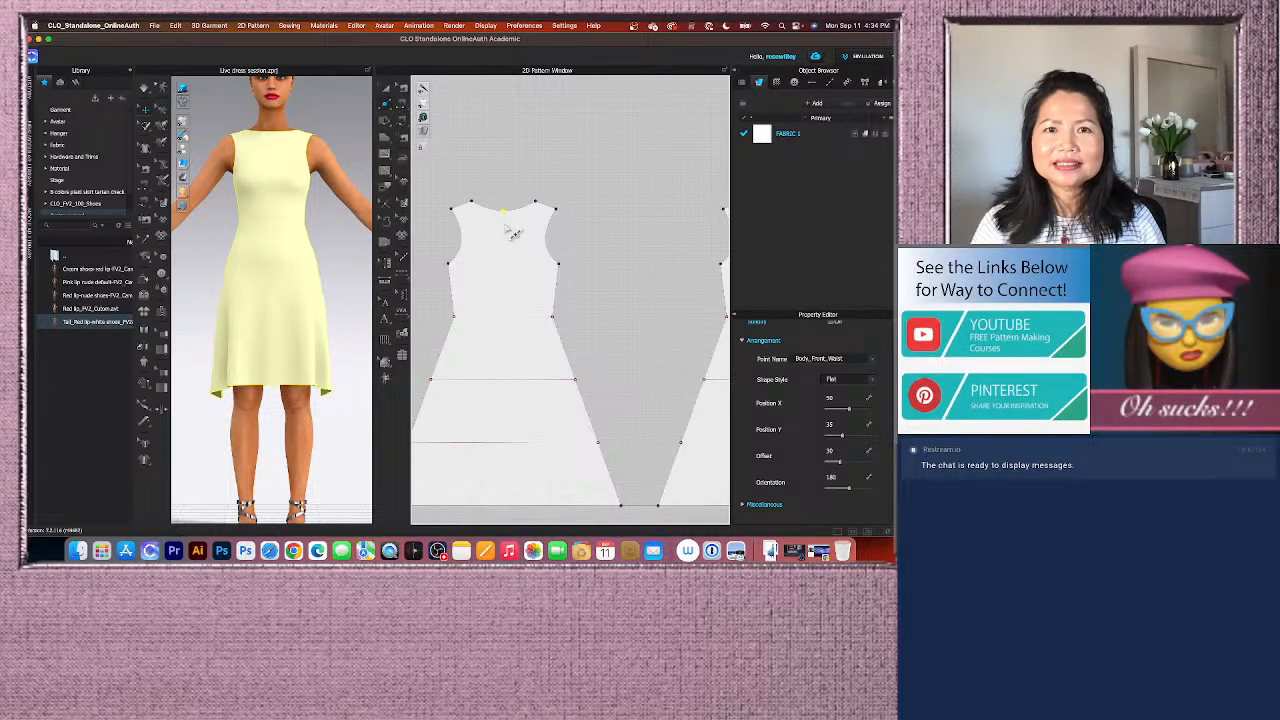
pyautogui.click(388, 110)
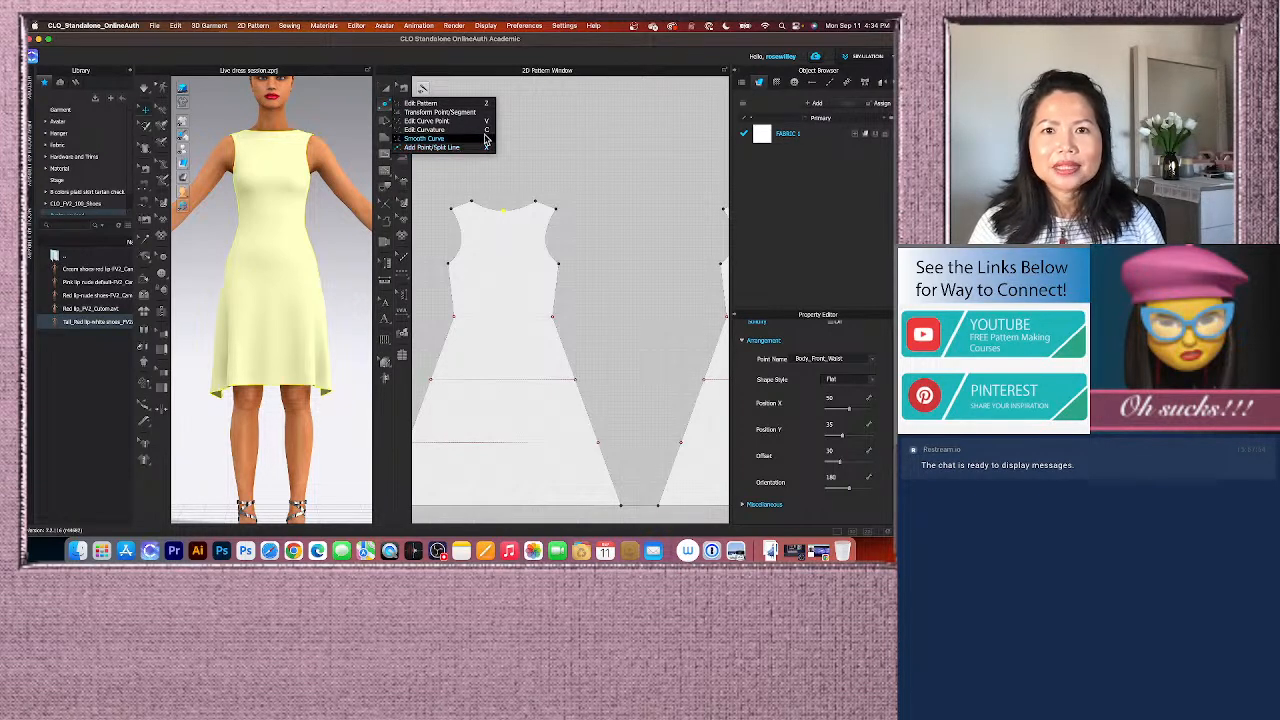
pyautogui.click(480, 148)
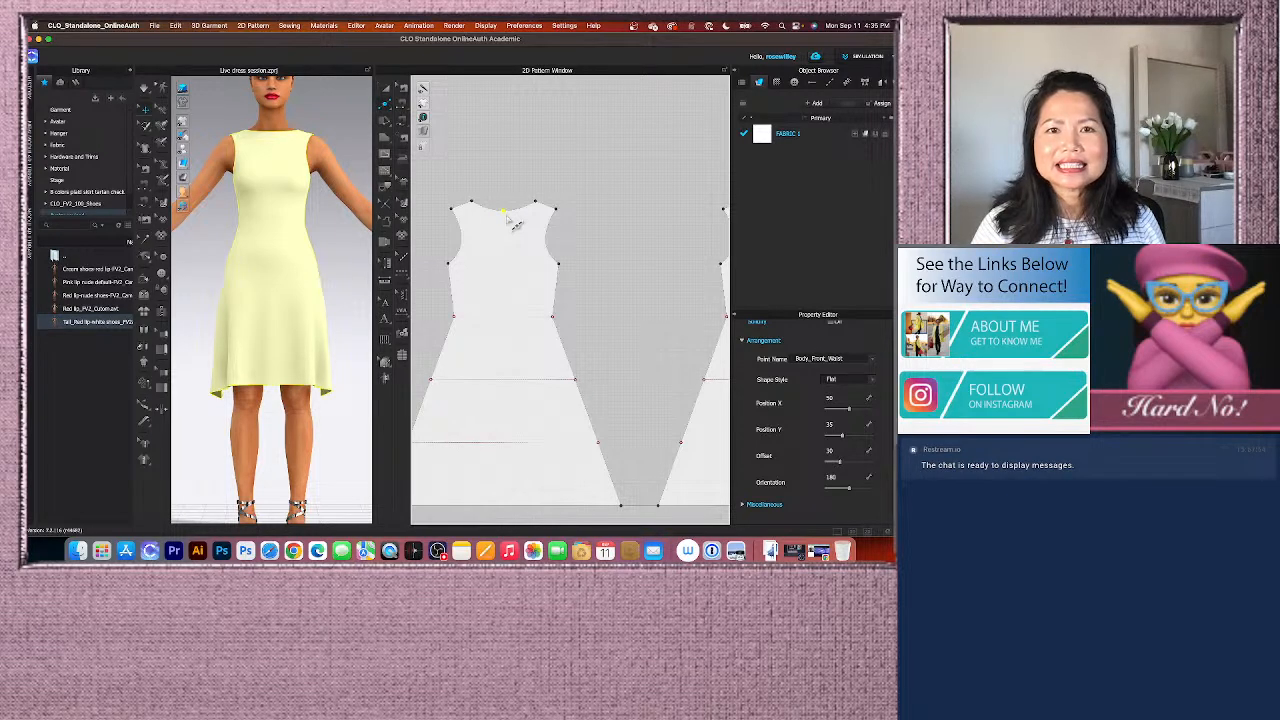
# Step: Delete the centre point of the front neckline using the Edit Pattern tool
pyautogui.click(389, 105)
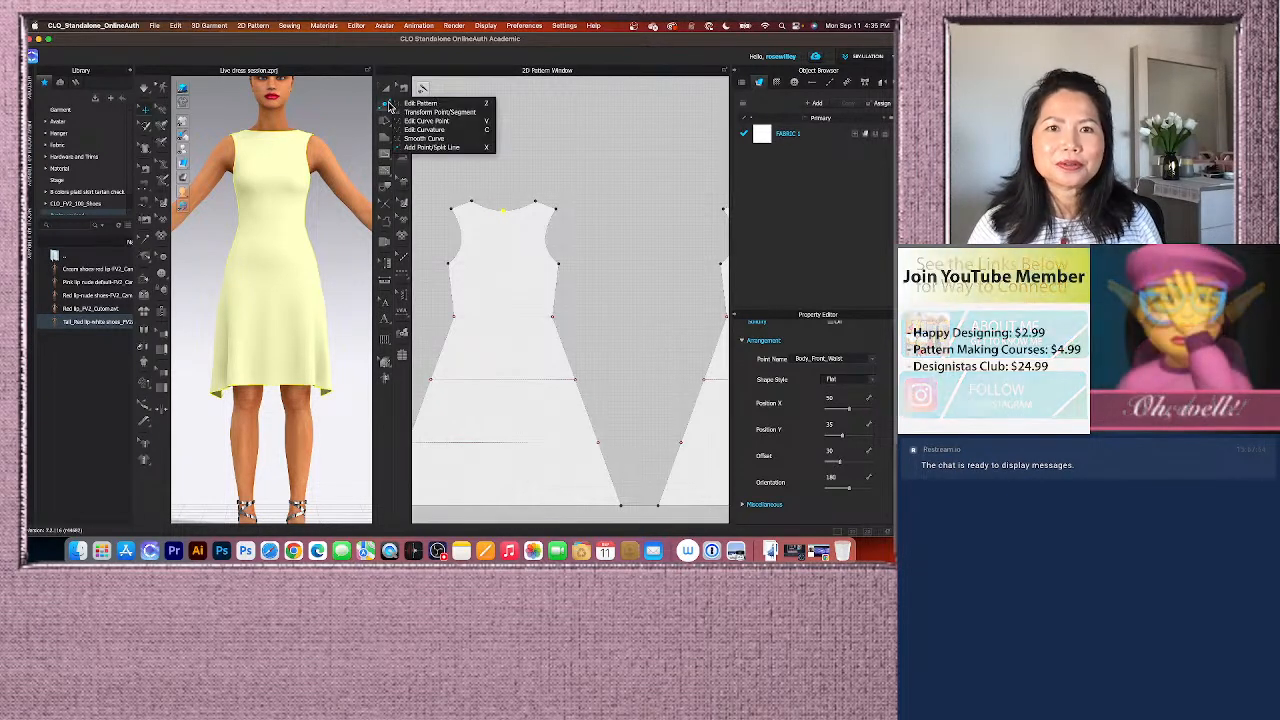
pyautogui.click(427, 106)
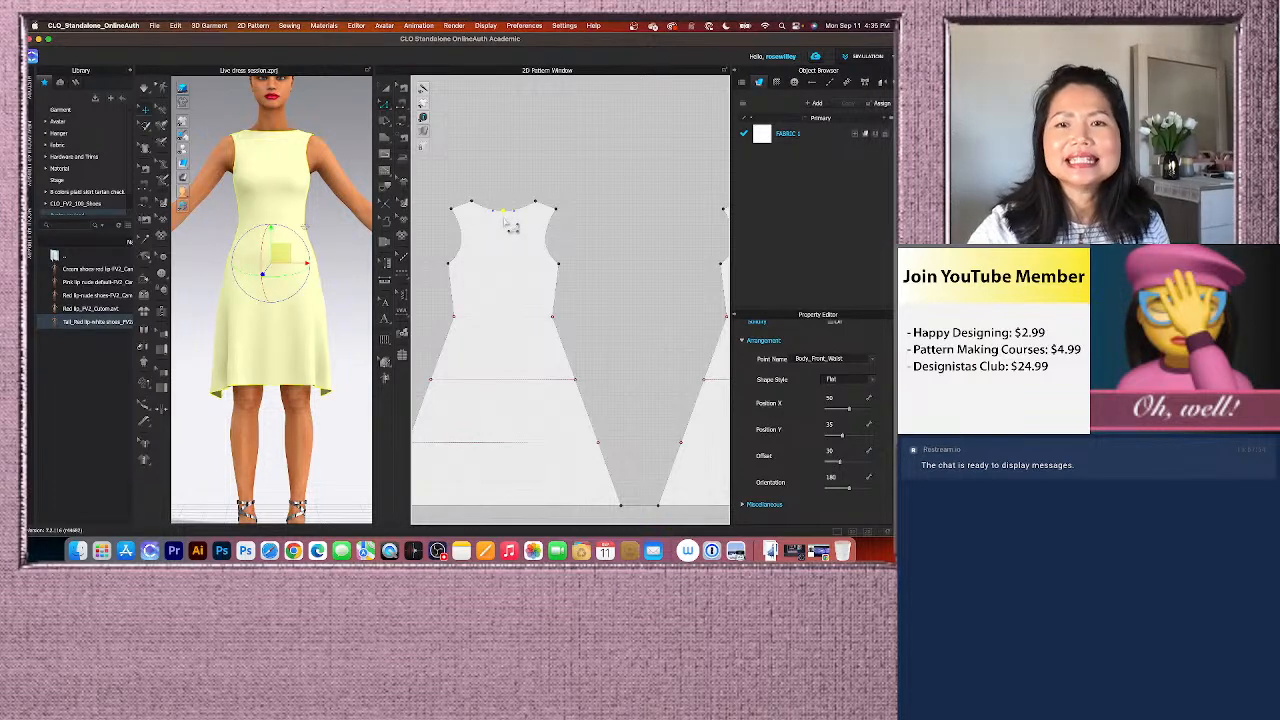
pyautogui.press('Escape')
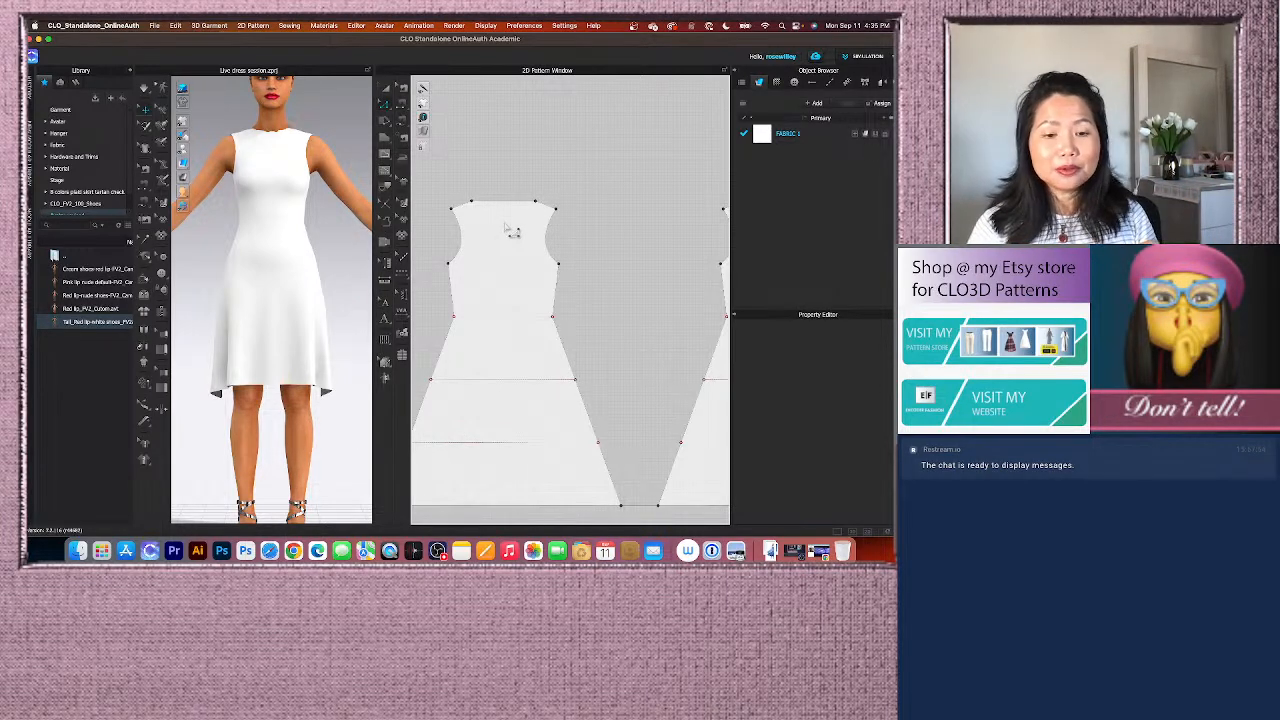
# Step: Add a point on the straight front neckline and move it down and off-centre to form an asymmetrical V-neck
pyautogui.click(498, 212)
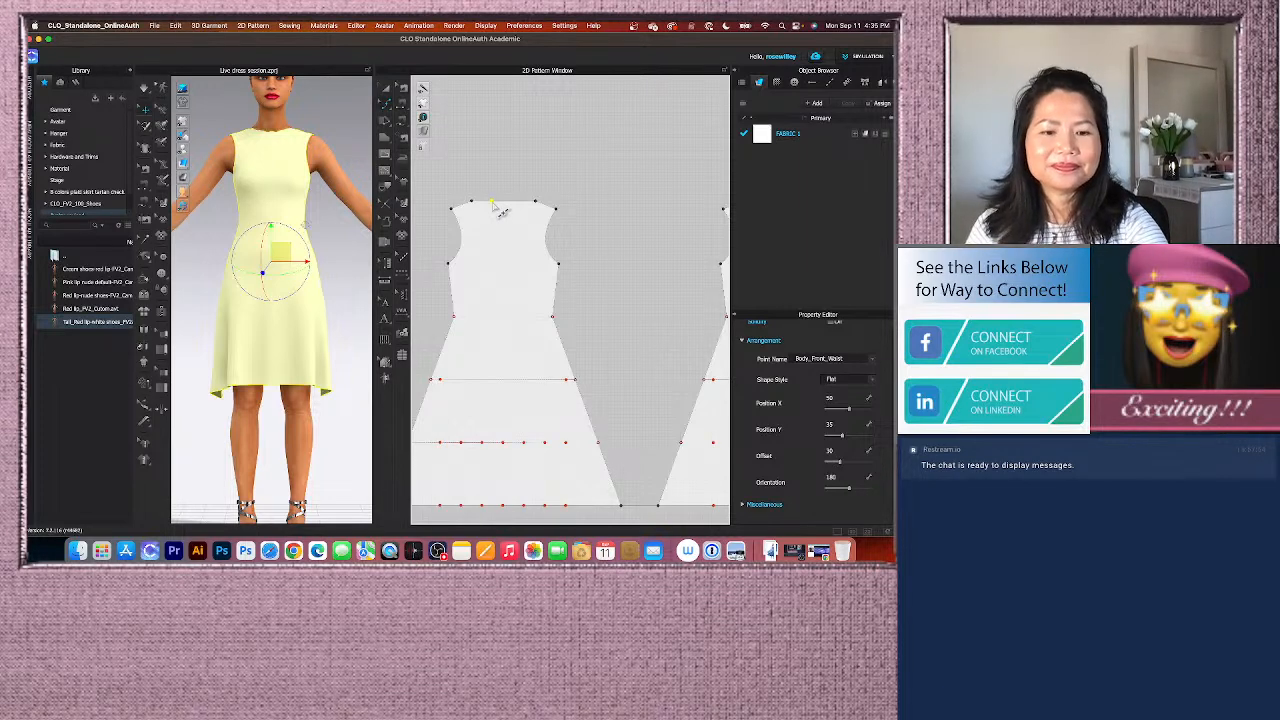
pyautogui.moveTo(492, 202); pyautogui.dragTo(505, 262)
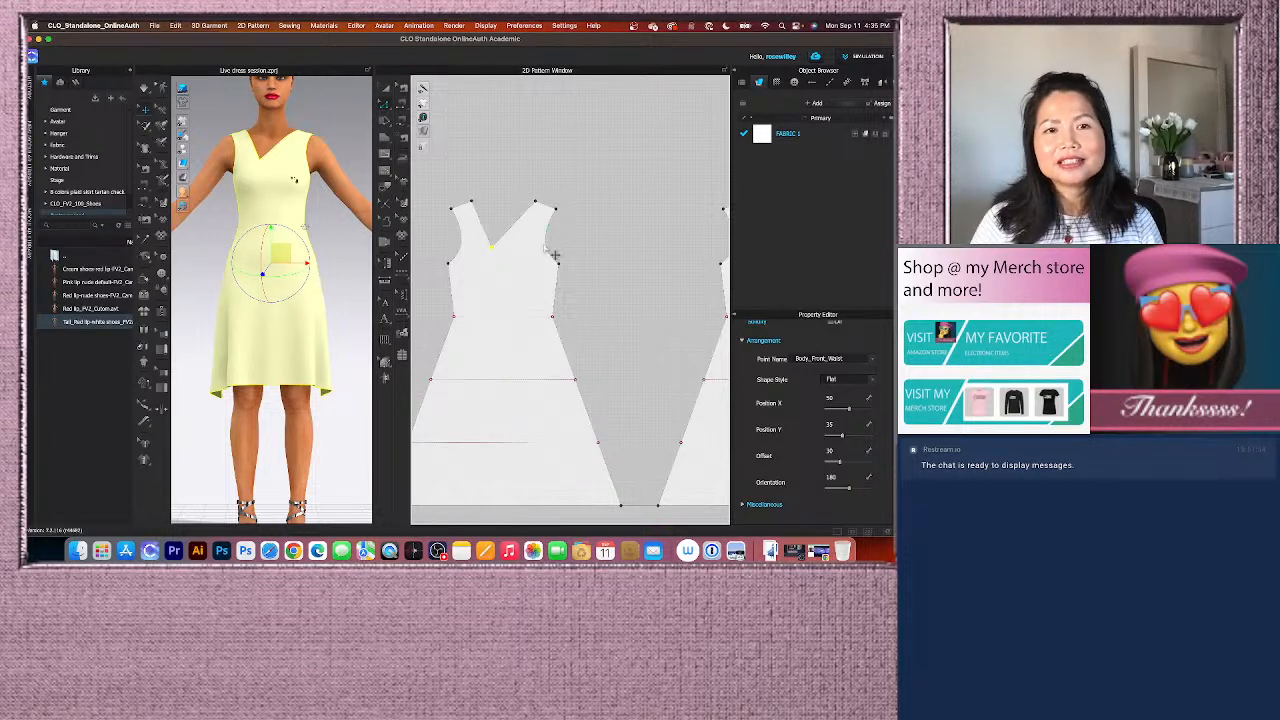
pyautogui.scroll(3, 267, 168)
pyautogui.scroll(-1, 265, 168)
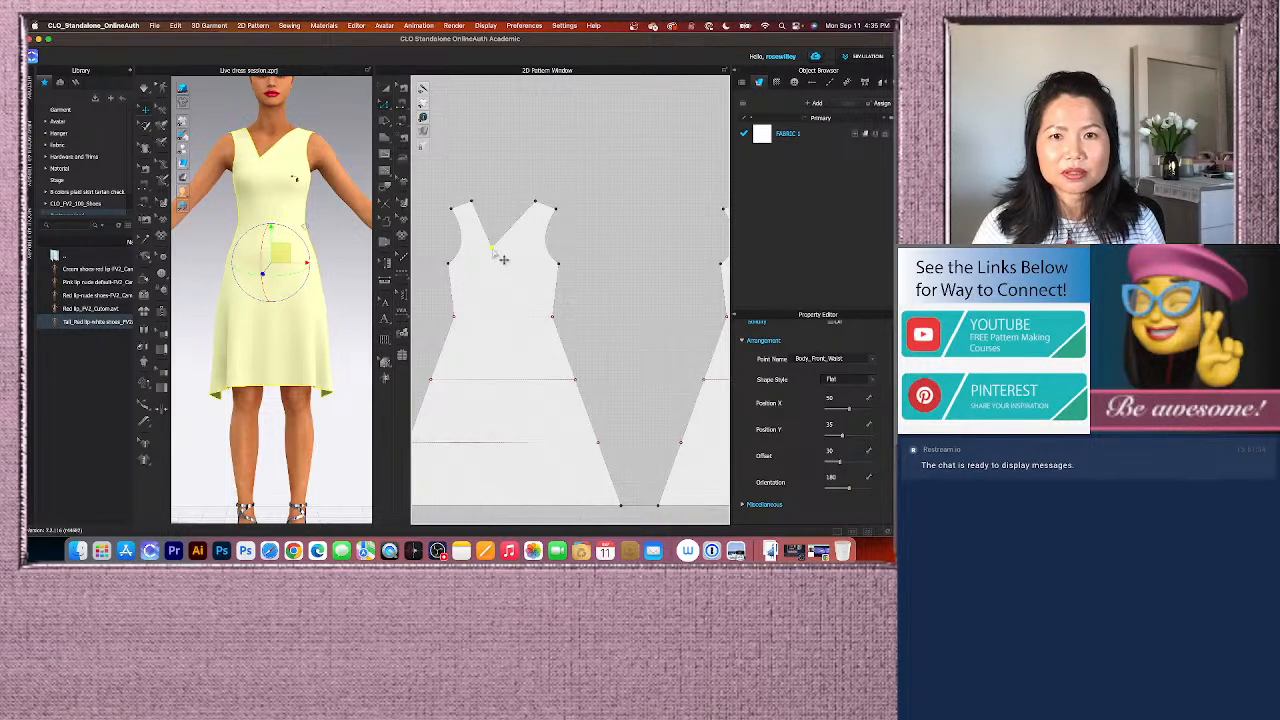
pyautogui.moveTo(492, 249); pyautogui.dragTo(496, 262)
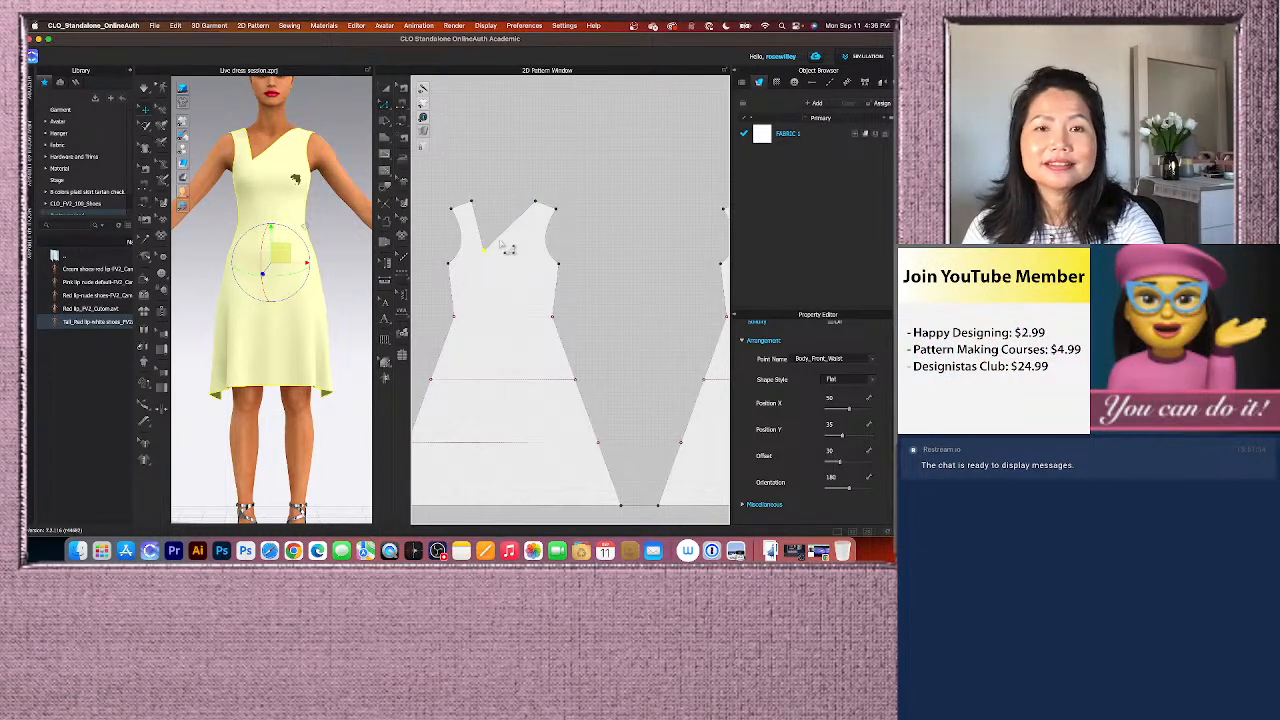
# Step: Bend the longer slanted edge of the front neckline into a gentle downward curve with Edit Curvature
pyautogui.click(386, 105)
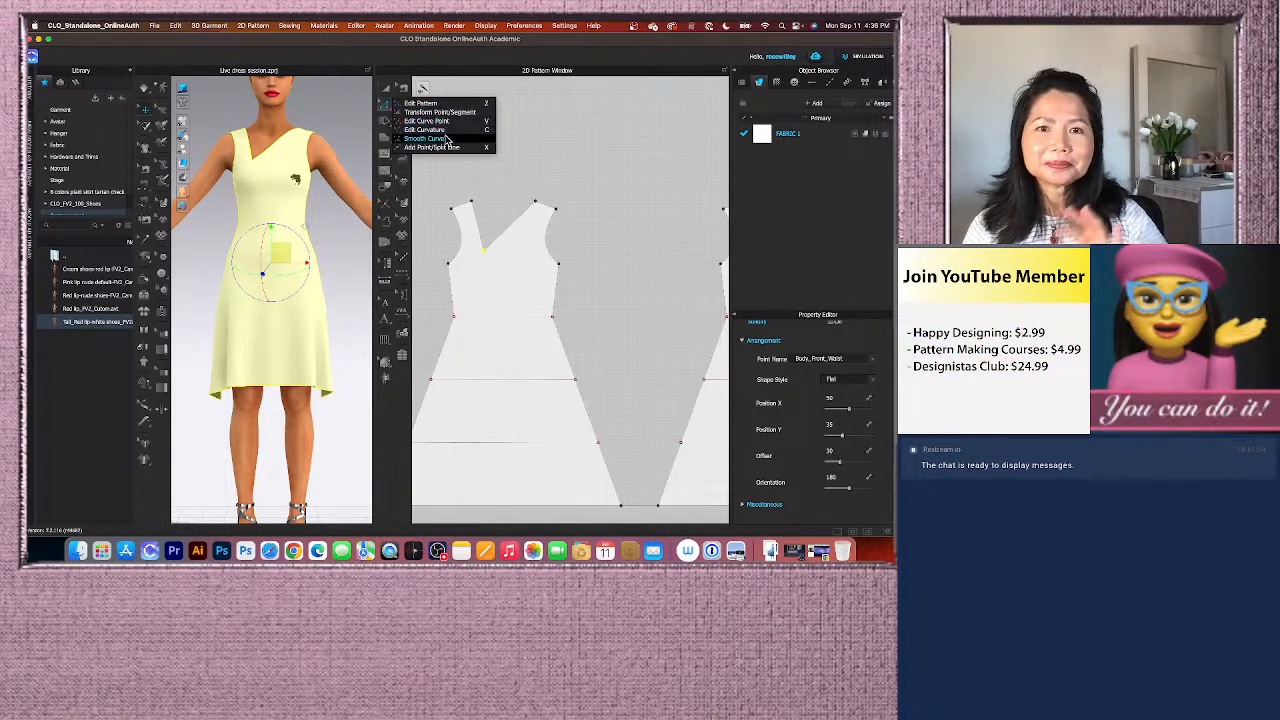
pyautogui.click(457, 132)
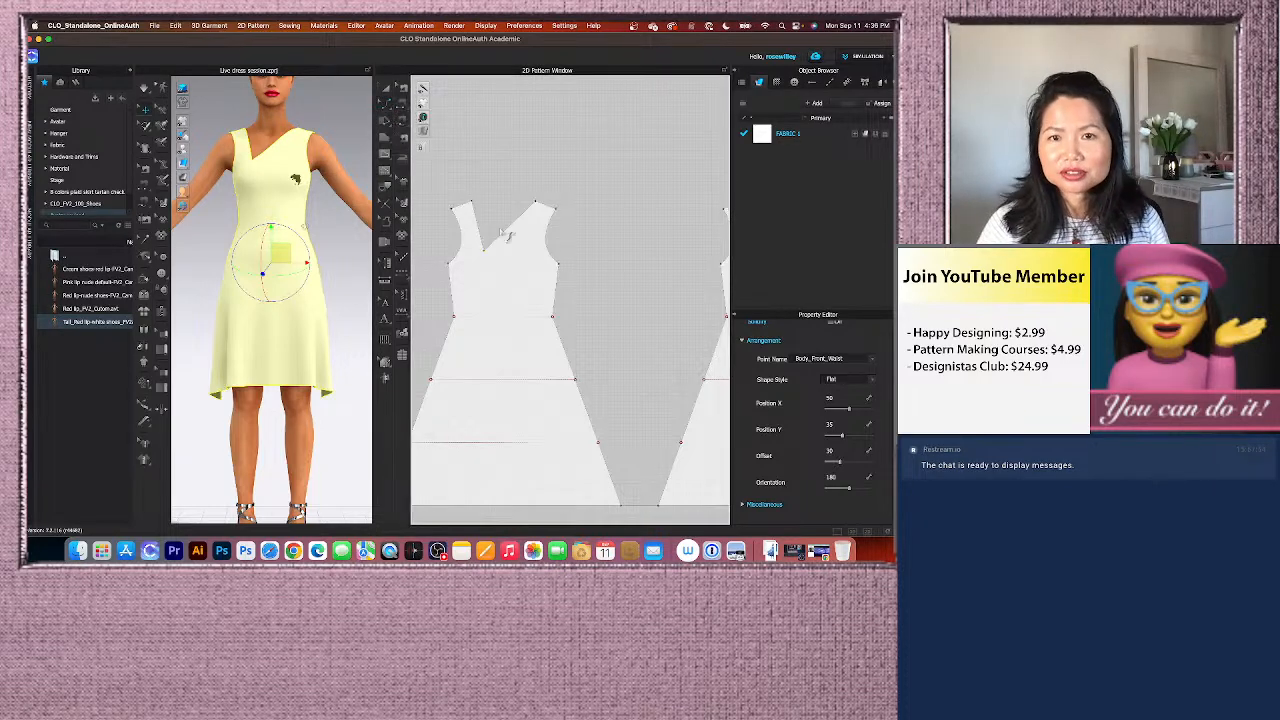
pyautogui.click(515, 236)
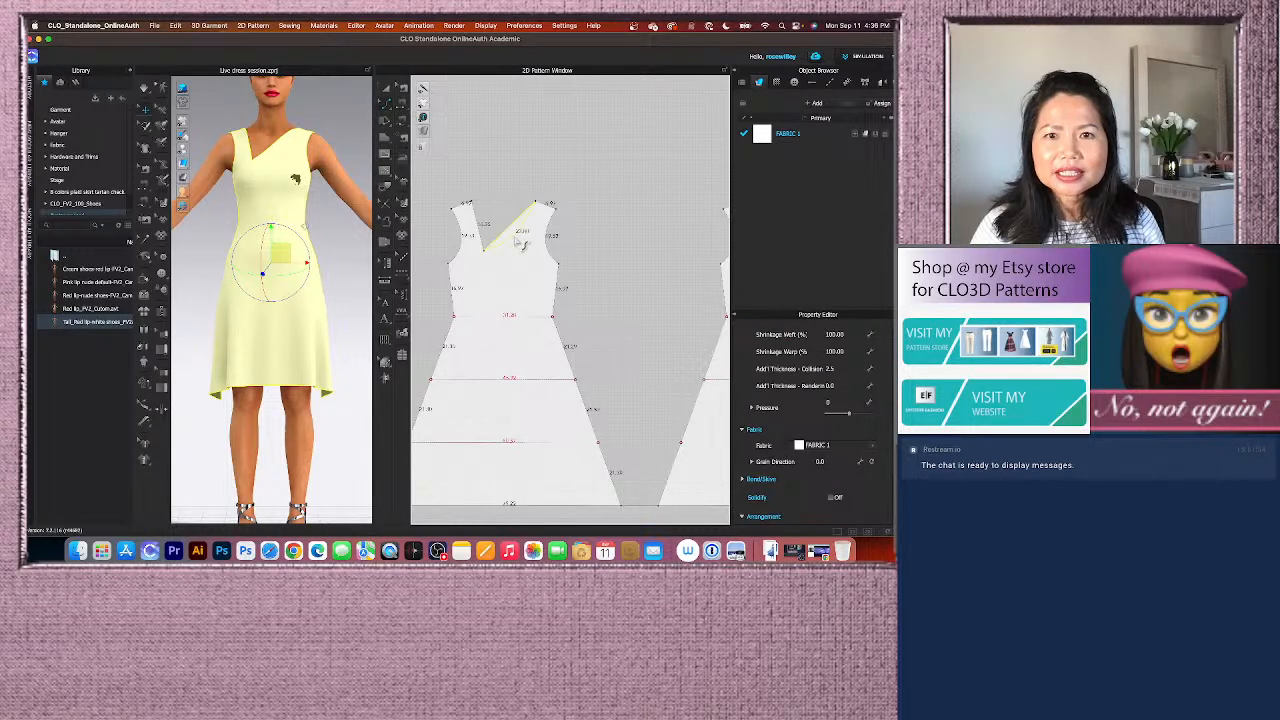
pyautogui.moveTo(519, 241); pyautogui.dragTo(535, 246)
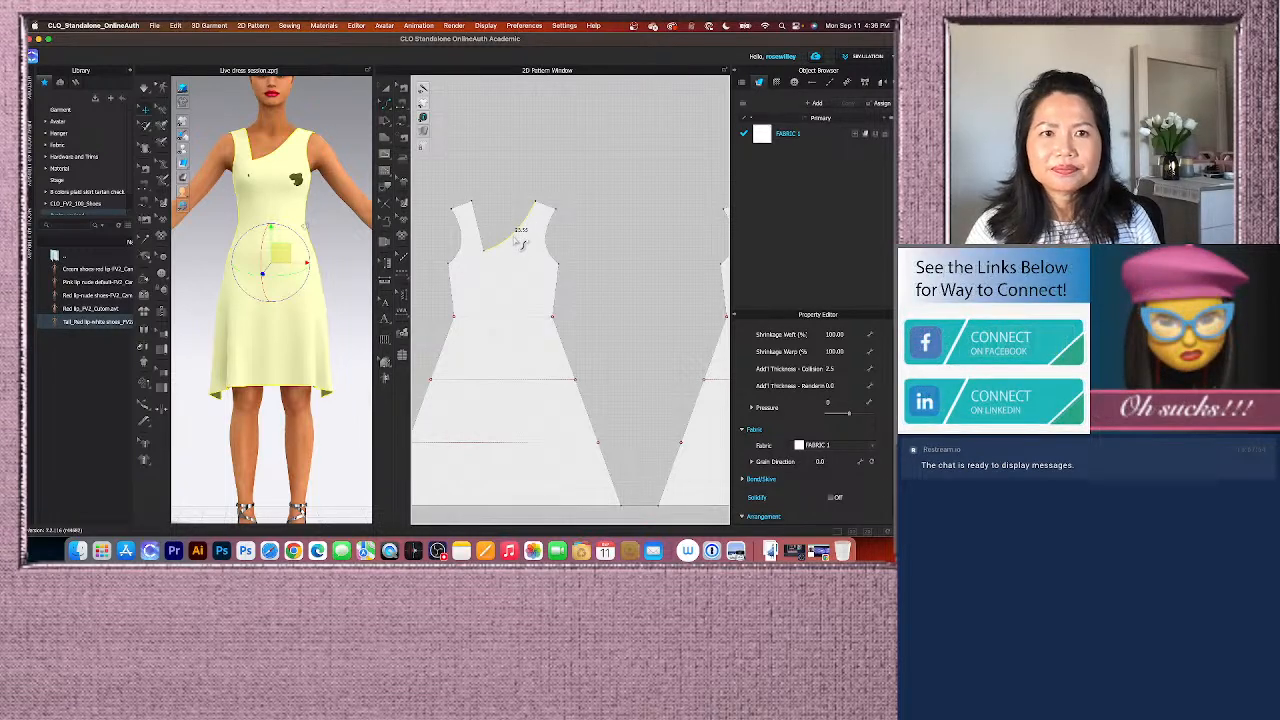
# Step: Simulate the garment to drape the reshaped asymmetrical neckline on the avatar
pyautogui.press('space')
pyautogui.press('space')
pyautogui.scroll(-1, 325, 262)
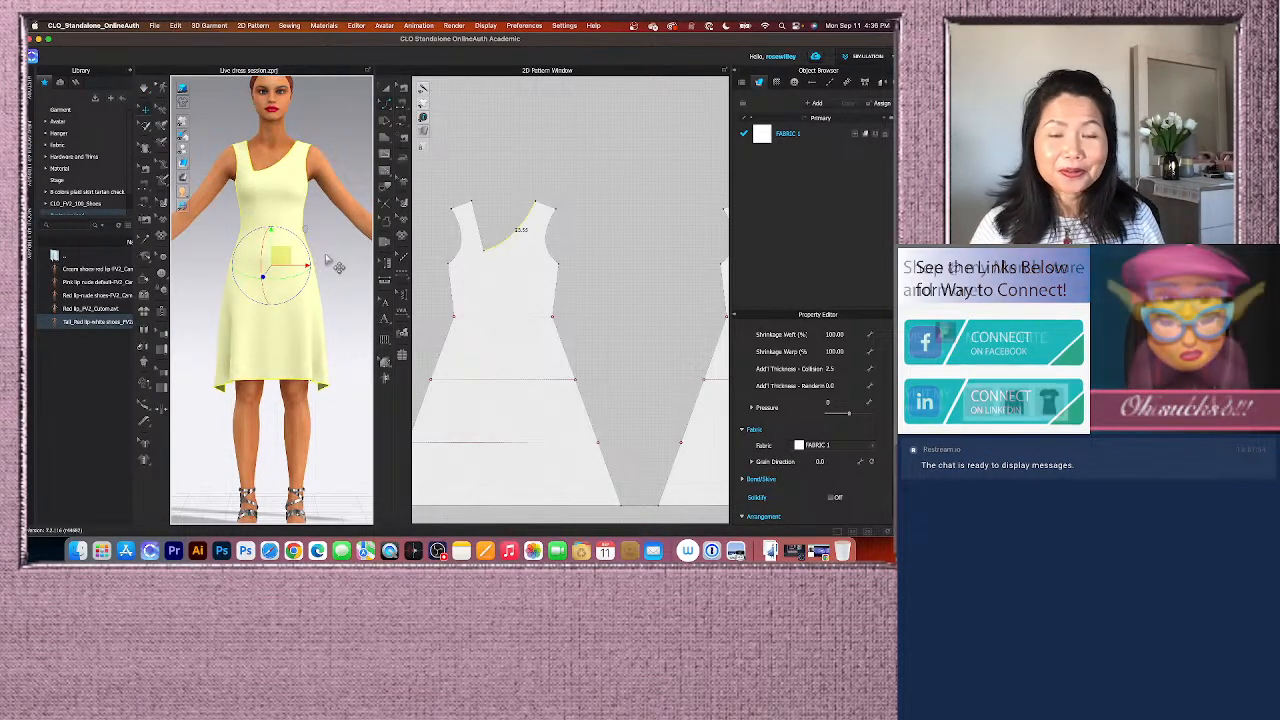
# Step: Draw an internal zigzag line across the front skirt, from one waist corner to the opposite hip point and back to the lower side-seam point
pyautogui.scroll(-1, 424, 246)
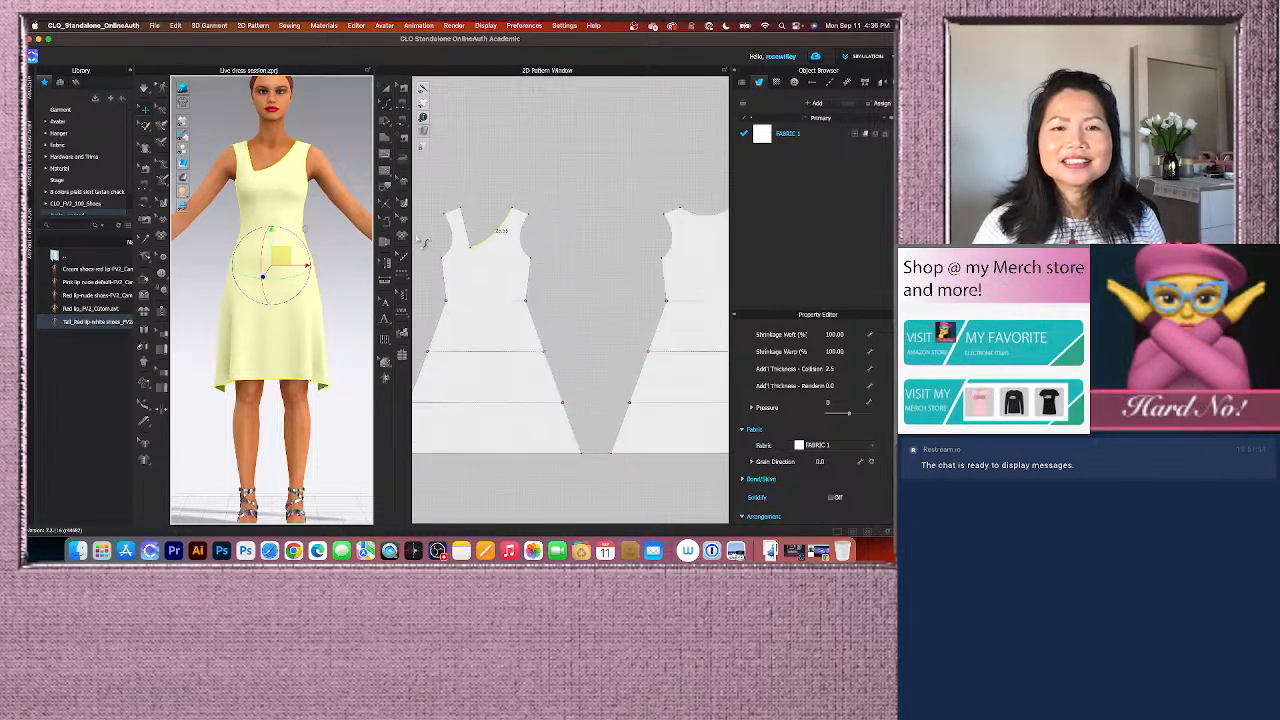
pyautogui.scroll(-1, 505, 284)
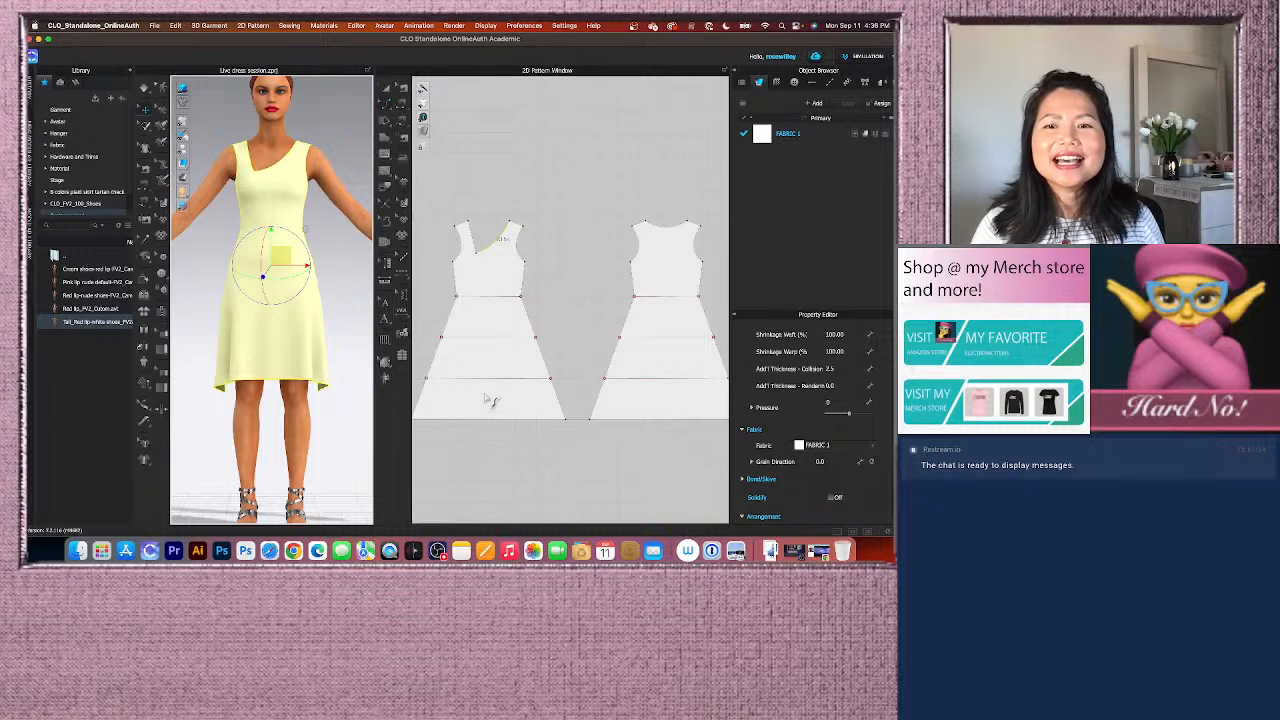
pyautogui.scroll(-1, 495, 390)
pyautogui.scroll(1, 500, 420)
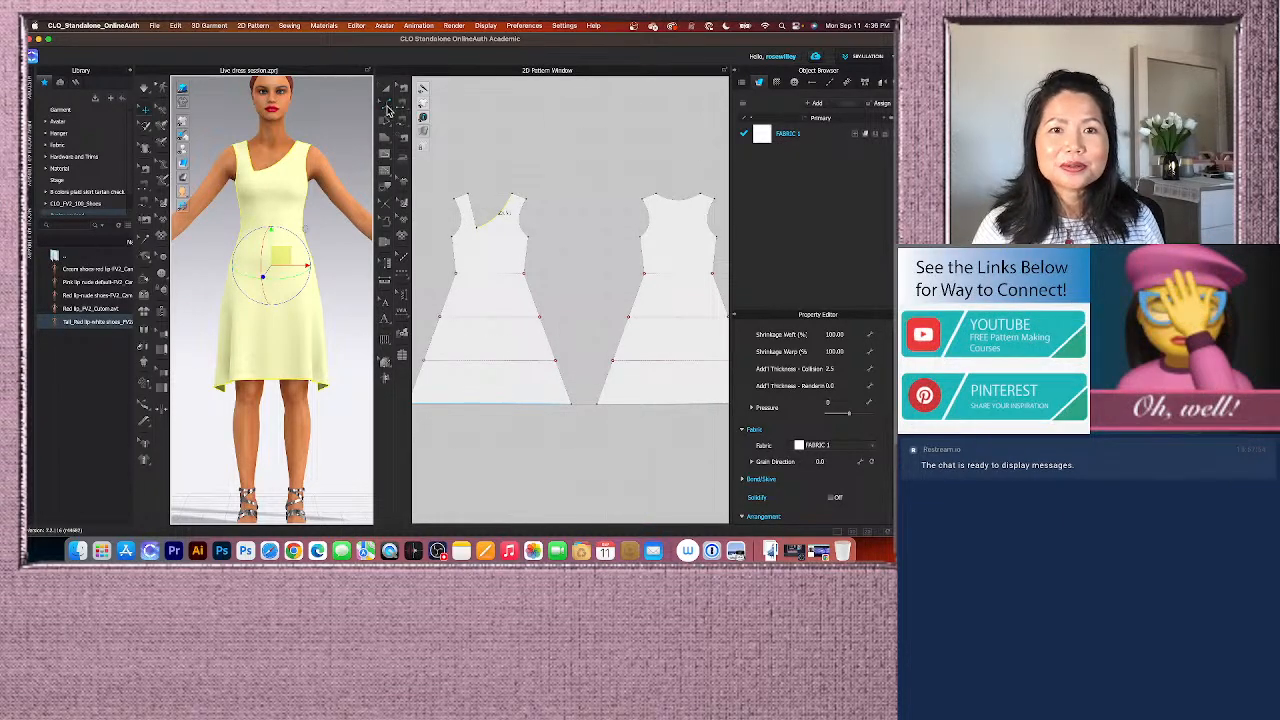
pyautogui.click(387, 106)
pyautogui.click(406, 104)
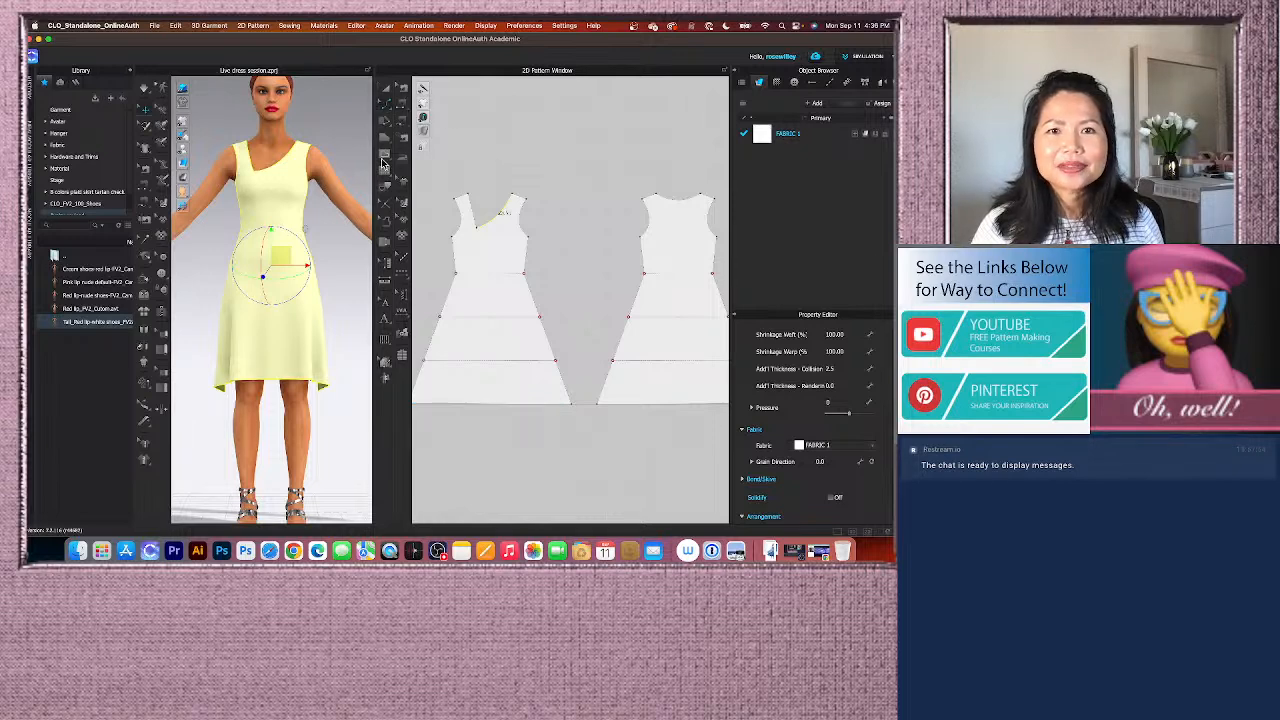
pyautogui.click(385, 157)
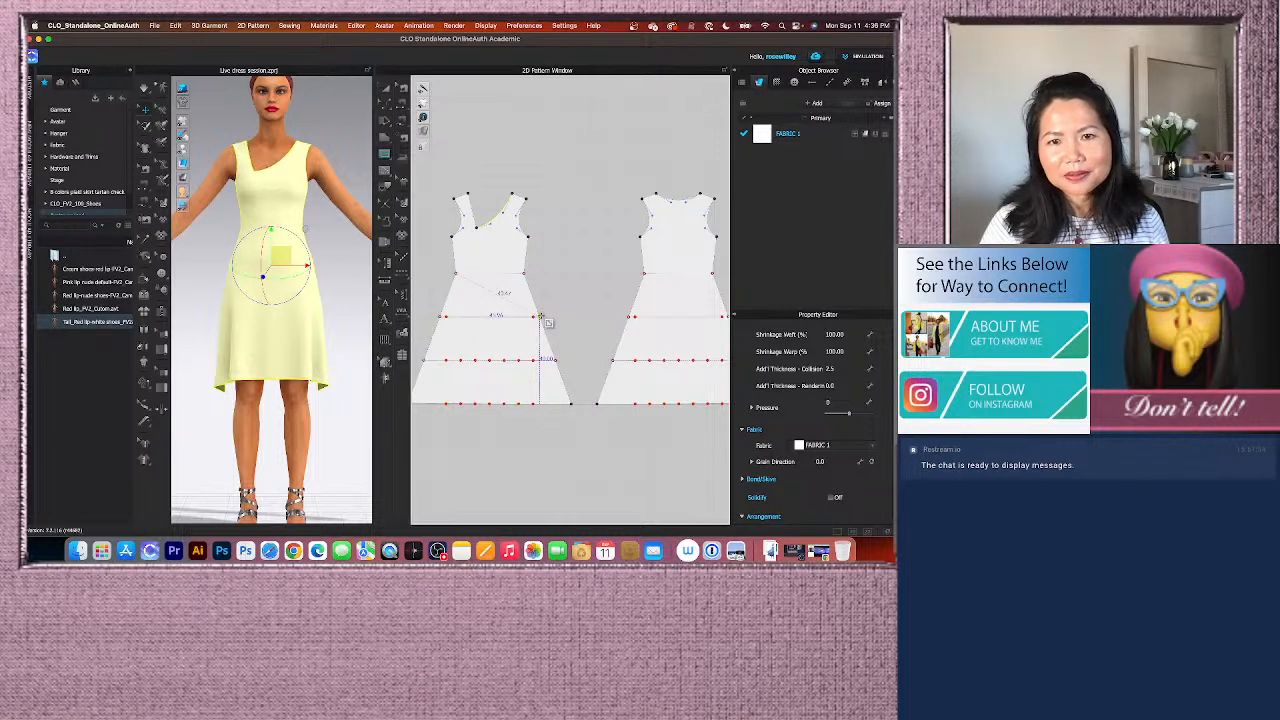
pyautogui.doubleClick(424, 362)
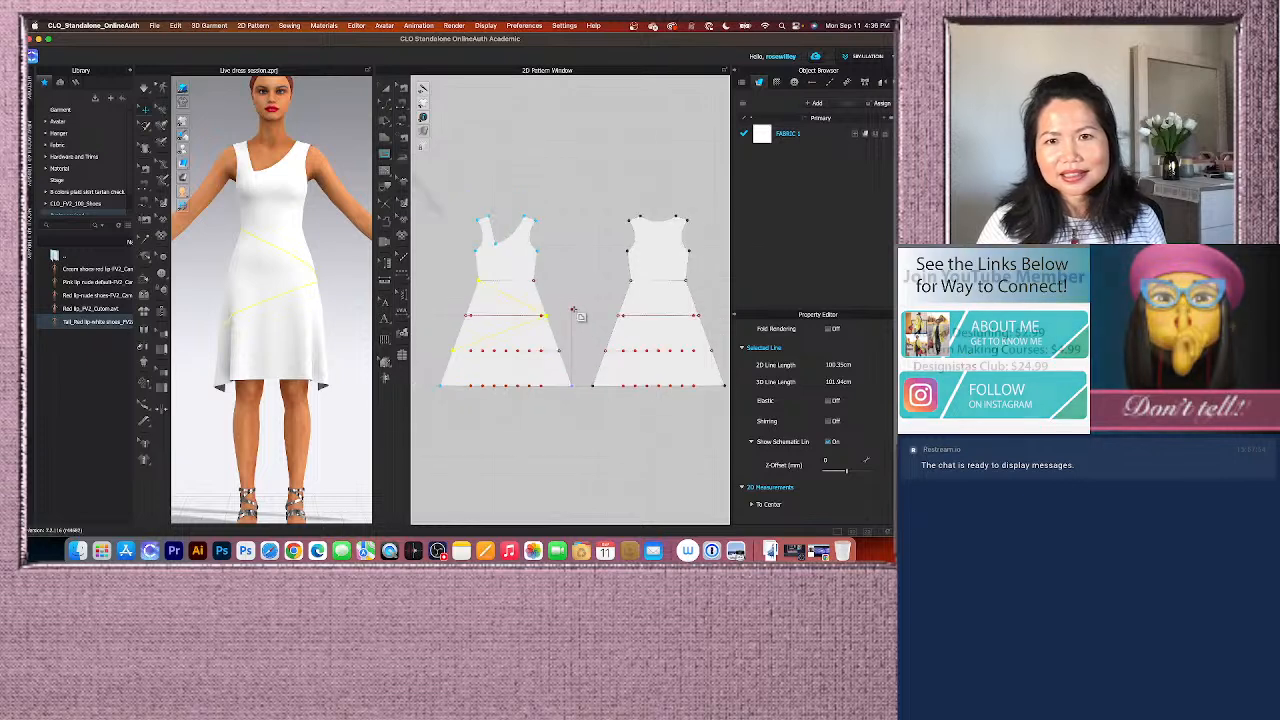
pyautogui.scroll(-2, 575, 318)
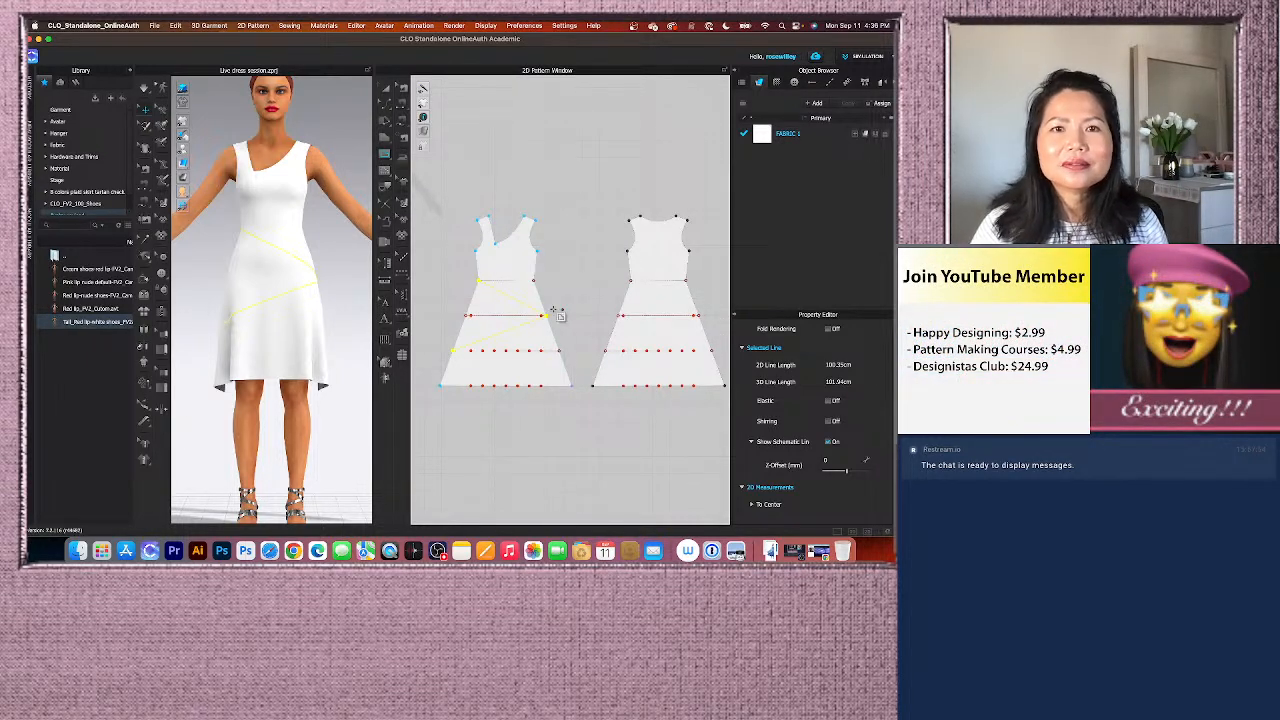
# Step: Split the front pattern along the zigzag line with Cut & Sew, and save the project
pyautogui.click(387, 90)
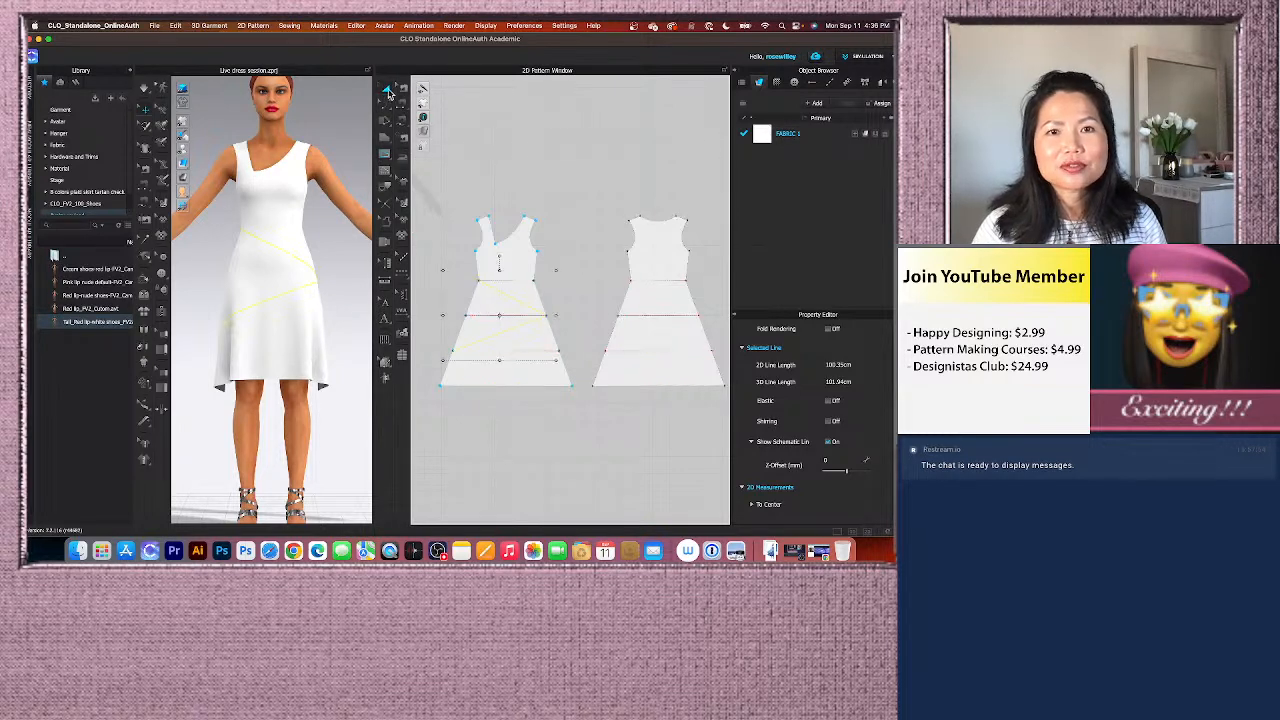
pyautogui.rightClick(535, 310)
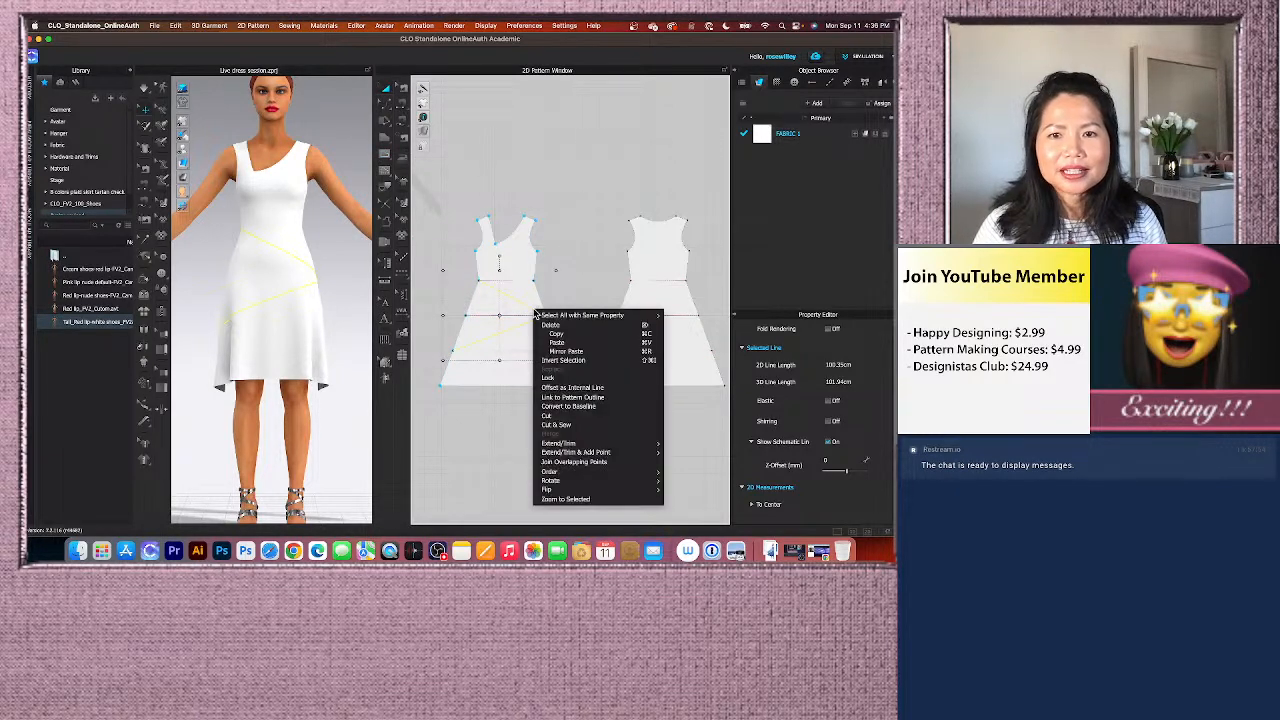
pyautogui.click(593, 426)
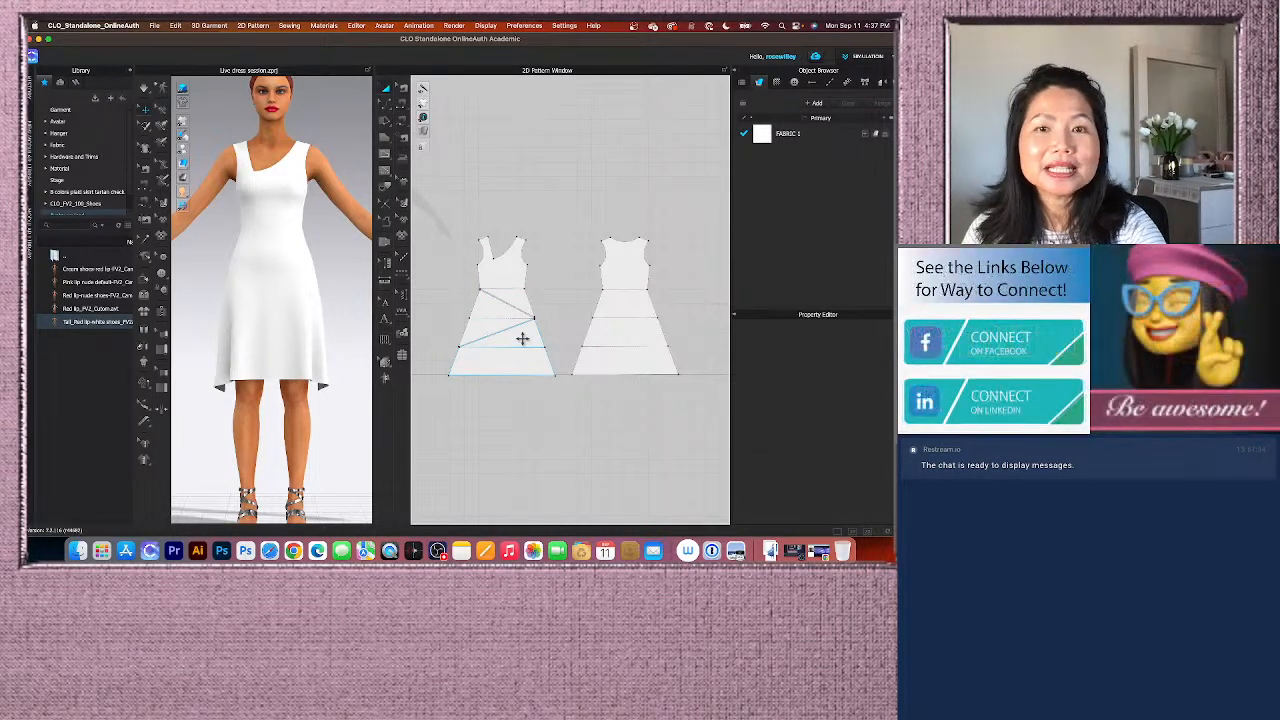
pyautogui.press('super+s')
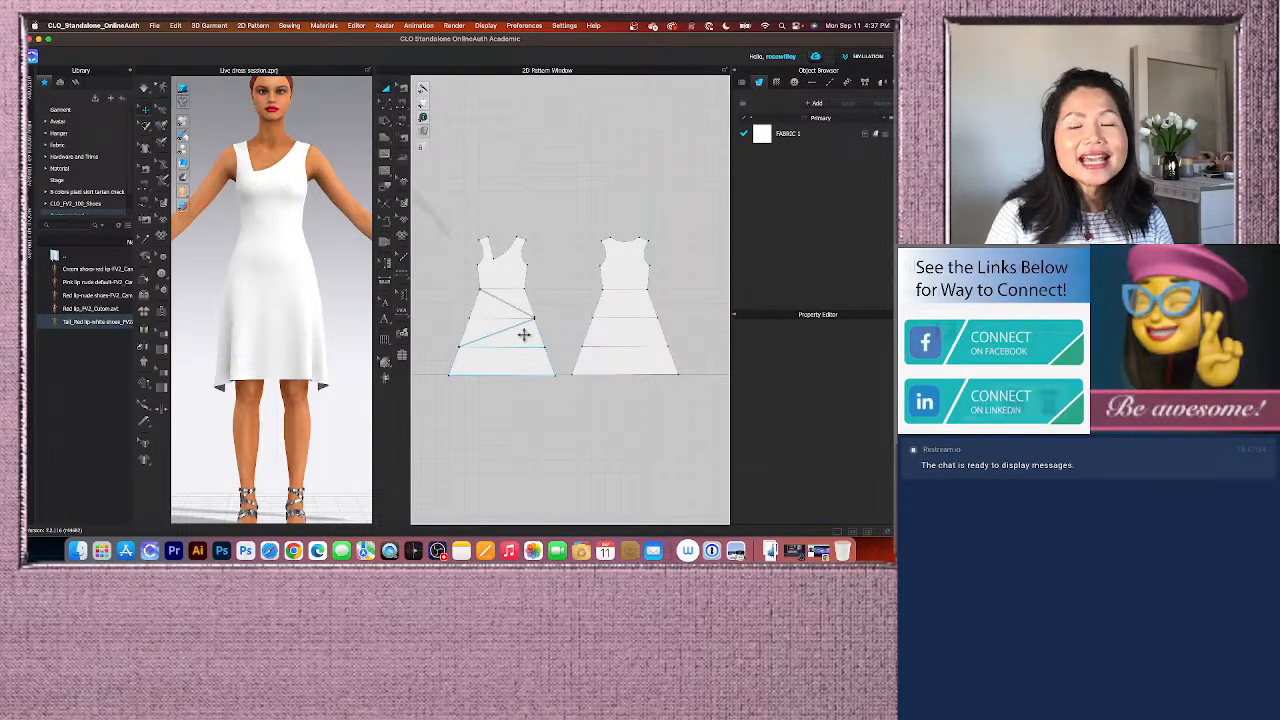
# Step: Search the fabric library for "knit" and replace the garment's default fabric with Silk_Knit_Jersey
pyautogui.click(826, 141)
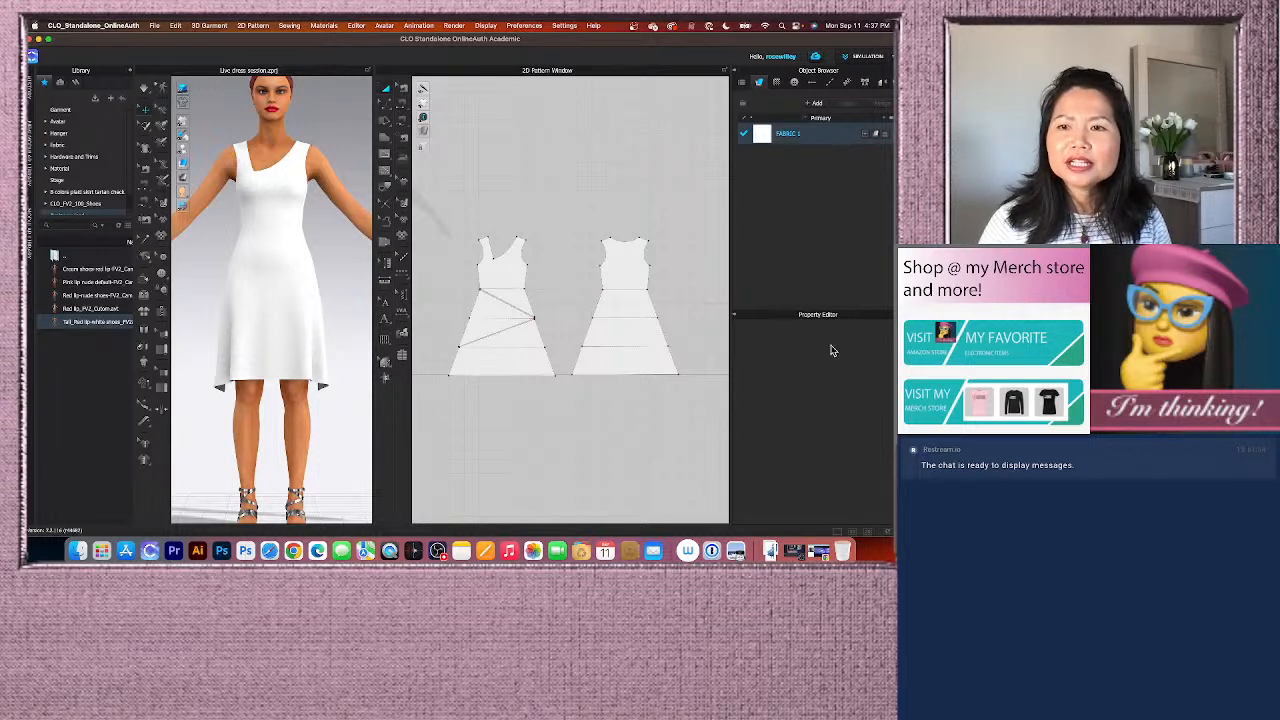
pyautogui.click(695, 177)
pyautogui.click(822, 133)
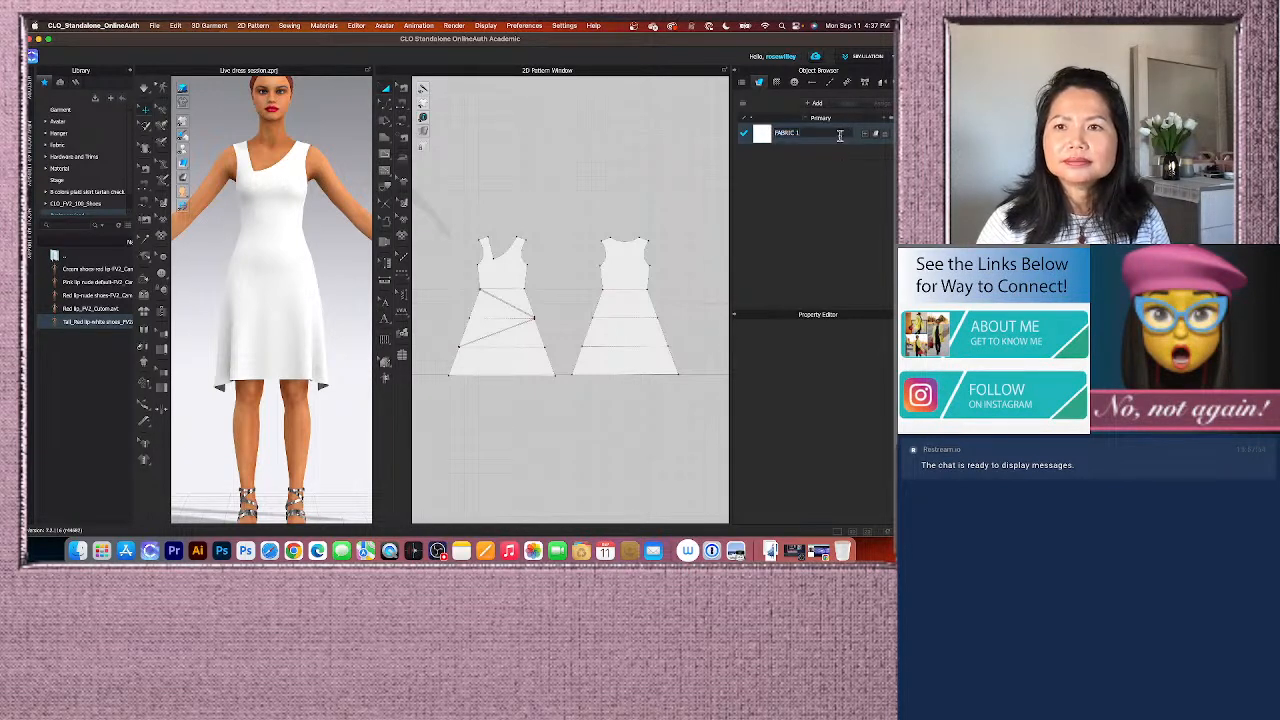
pyautogui.click(846, 136)
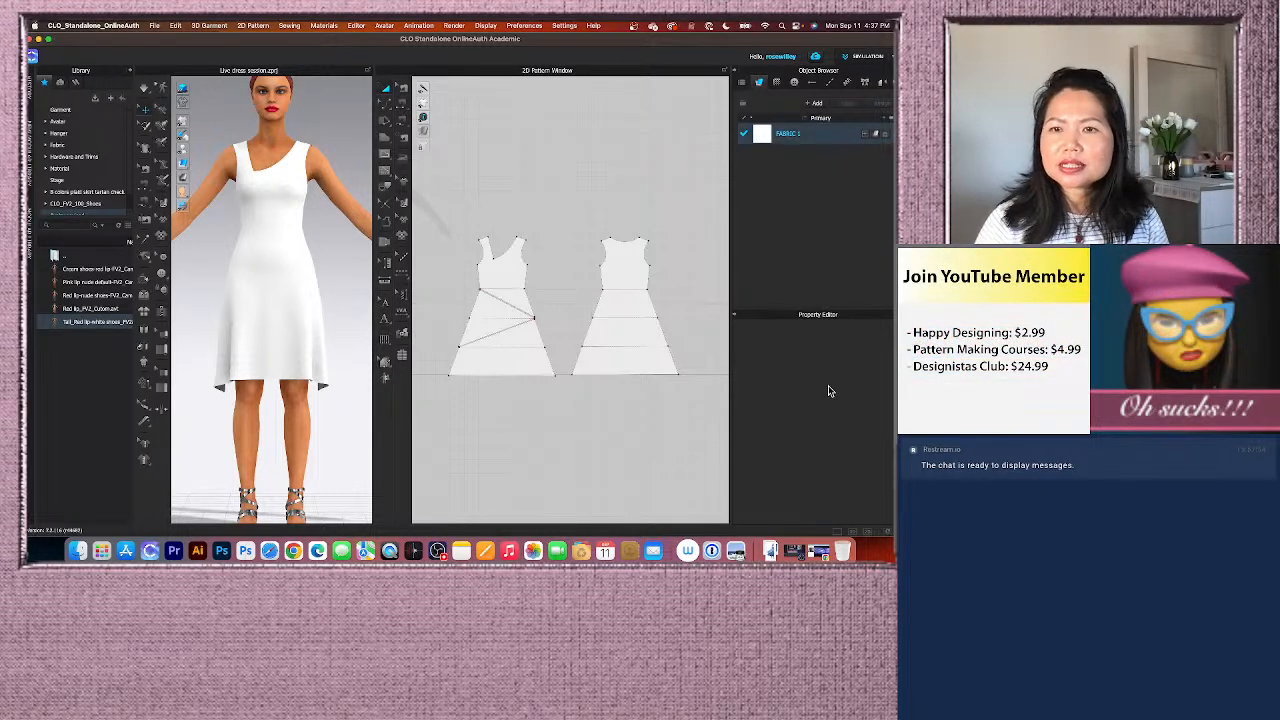
pyautogui.click(77, 147)
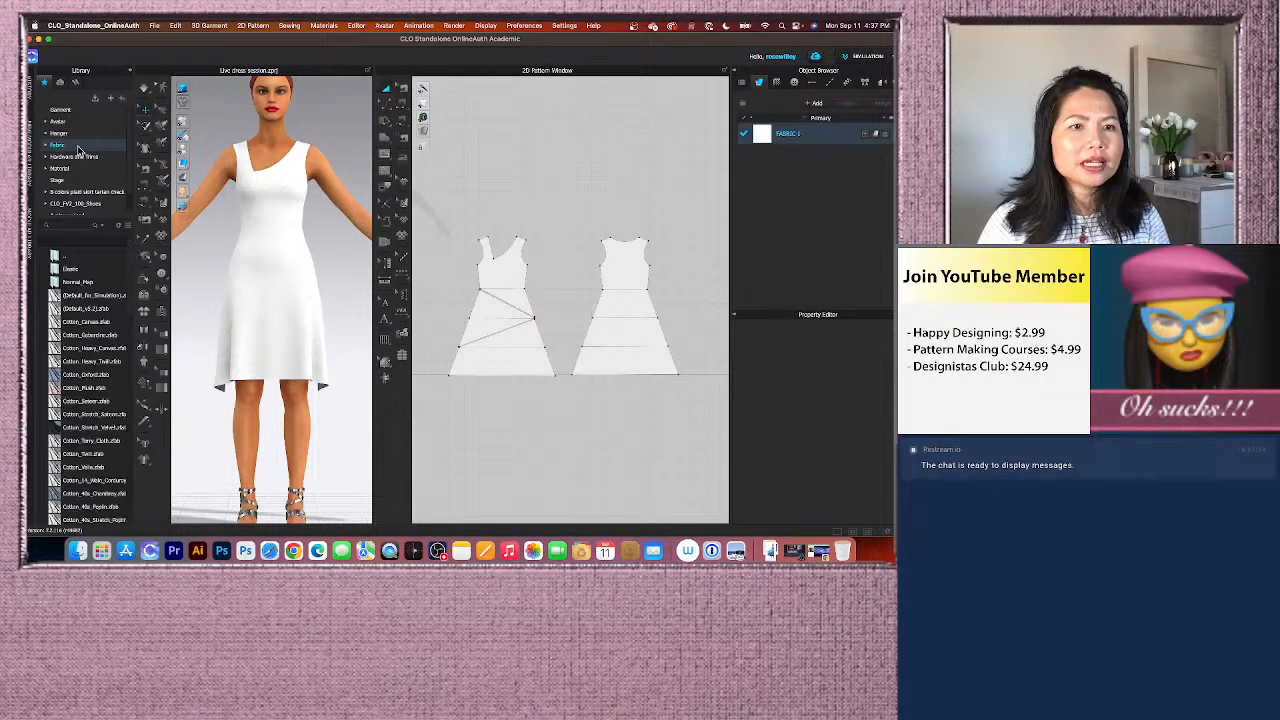
pyautogui.write('knit')
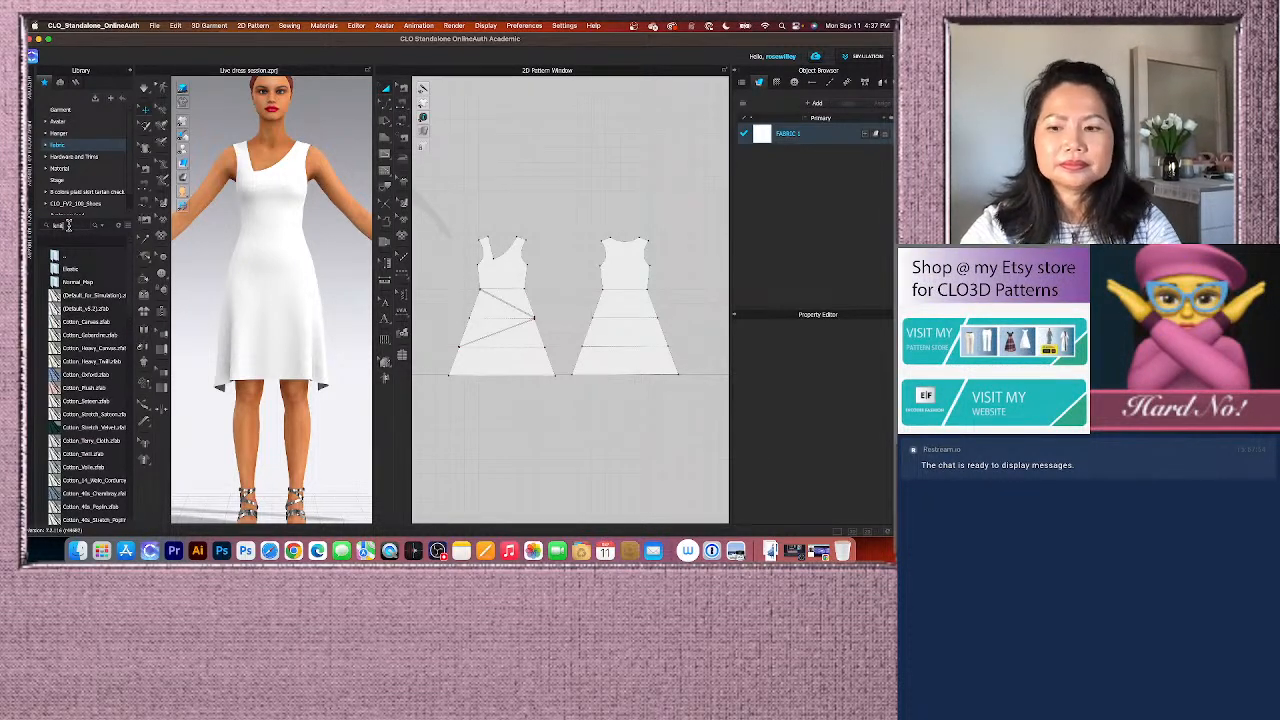
pyautogui.press('Return')
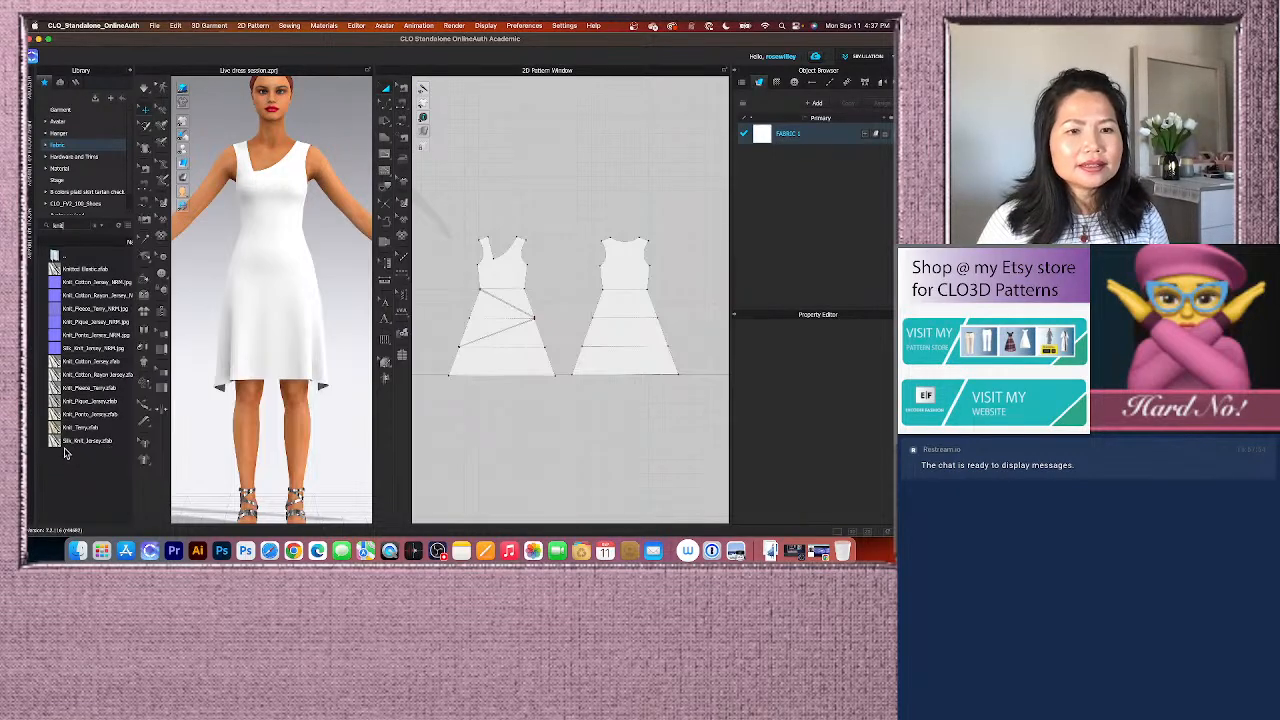
pyautogui.moveTo(80, 446)
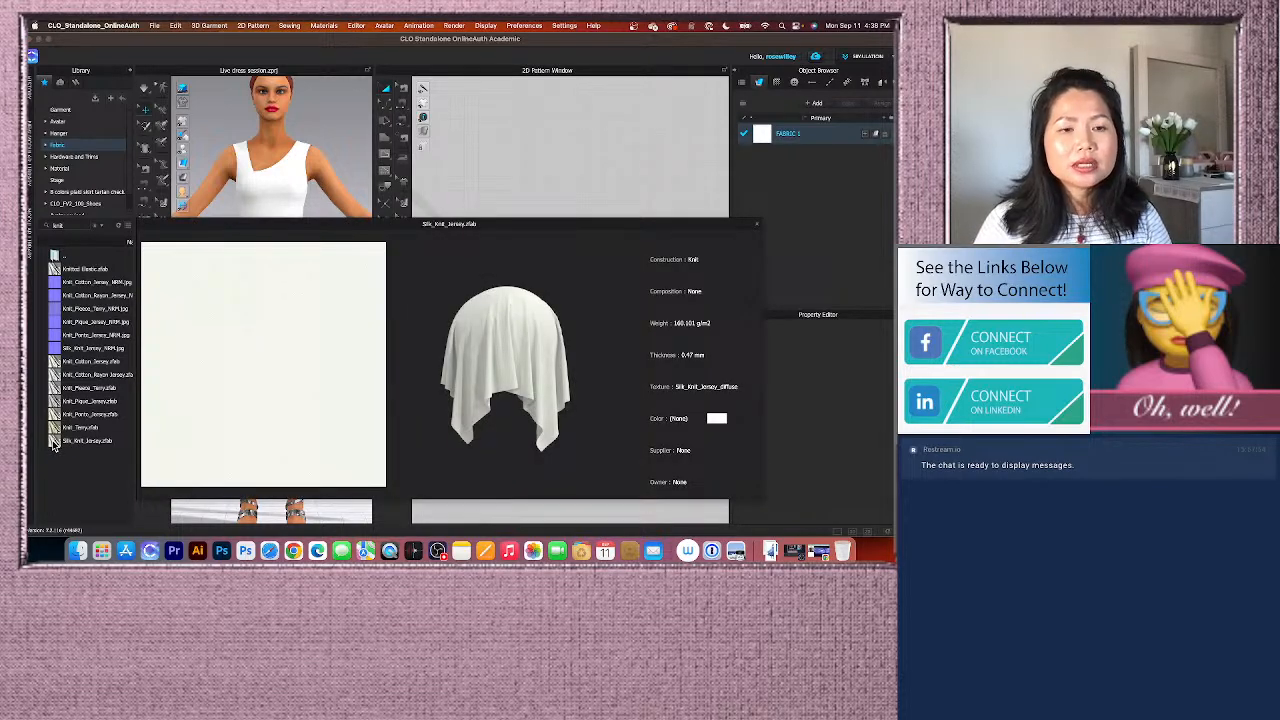
pyautogui.moveTo(55, 443); pyautogui.dragTo(805, 135)
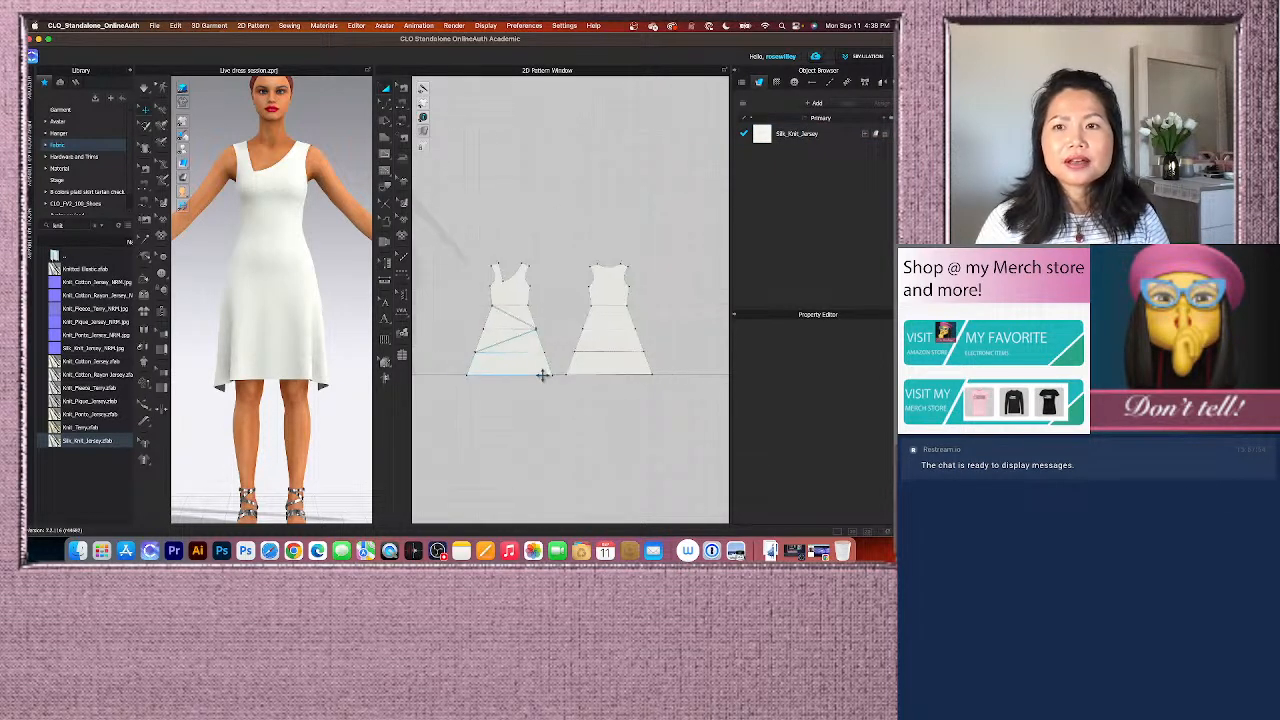
pyautogui.scroll(1, 541, 375)
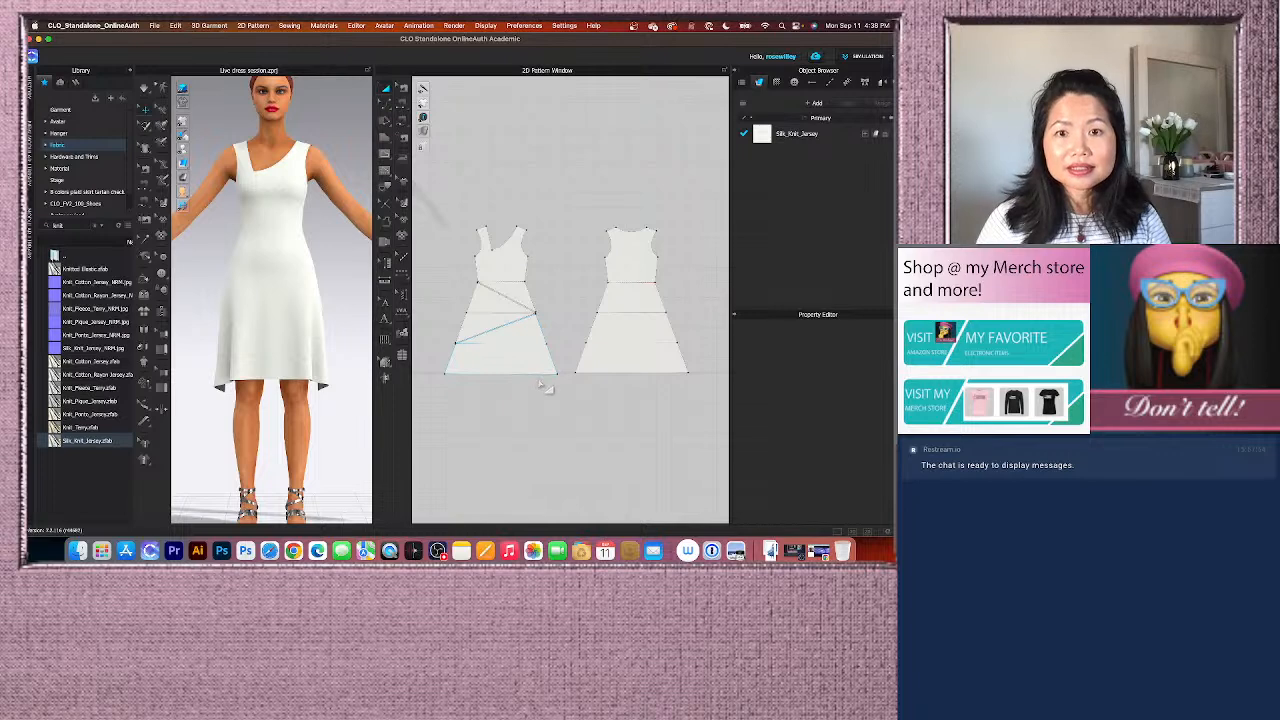
# Step: Add two new fabrics to the garment's fabric list
pyautogui.click(827, 138)
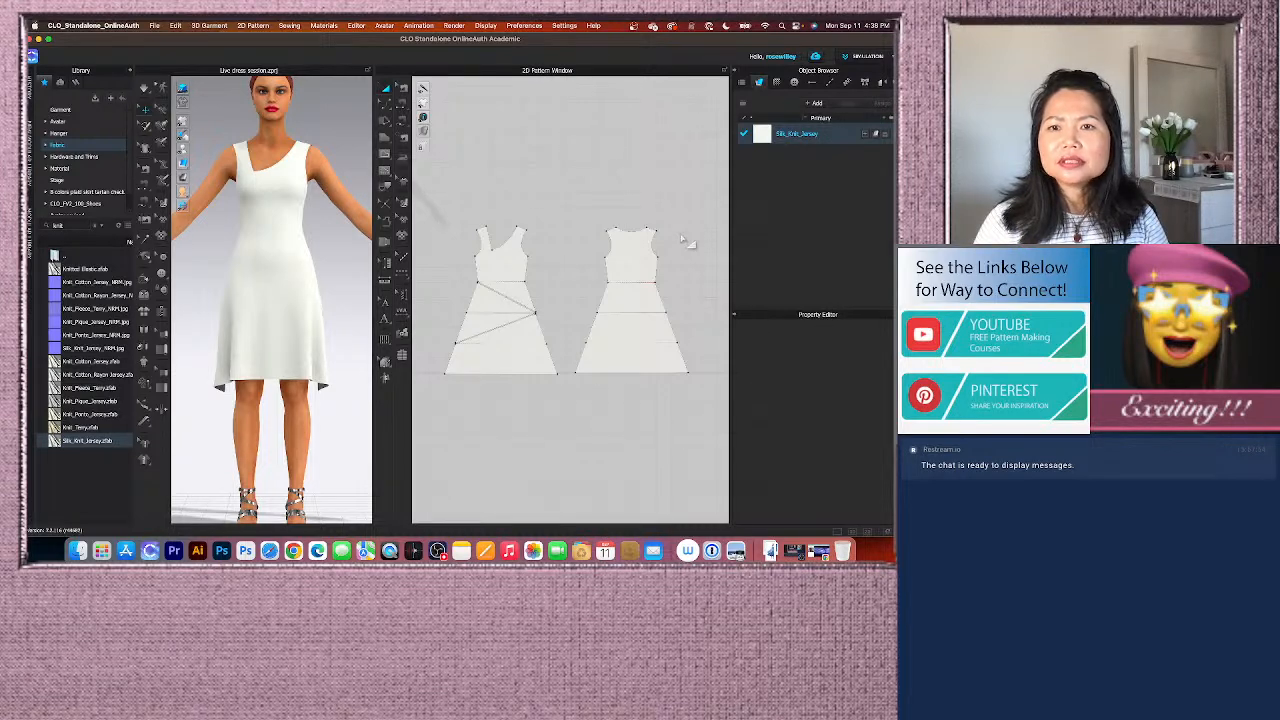
pyautogui.click(620, 201)
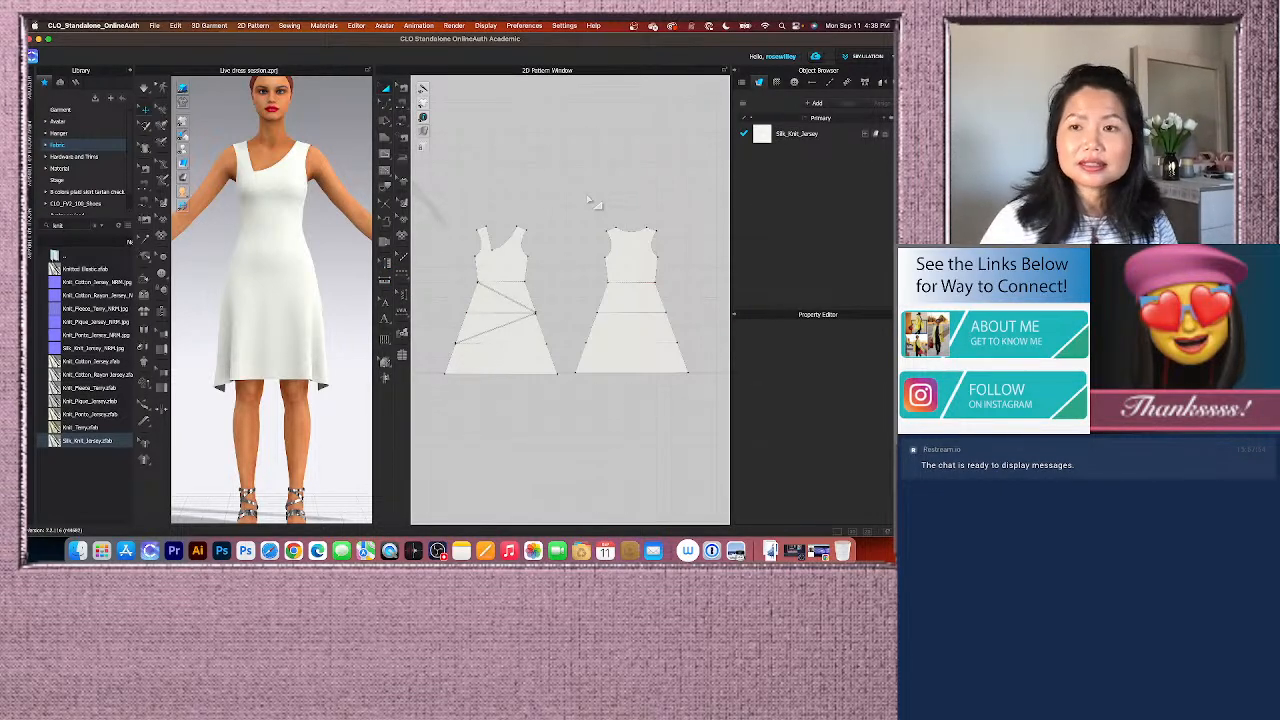
pyautogui.click(838, 139)
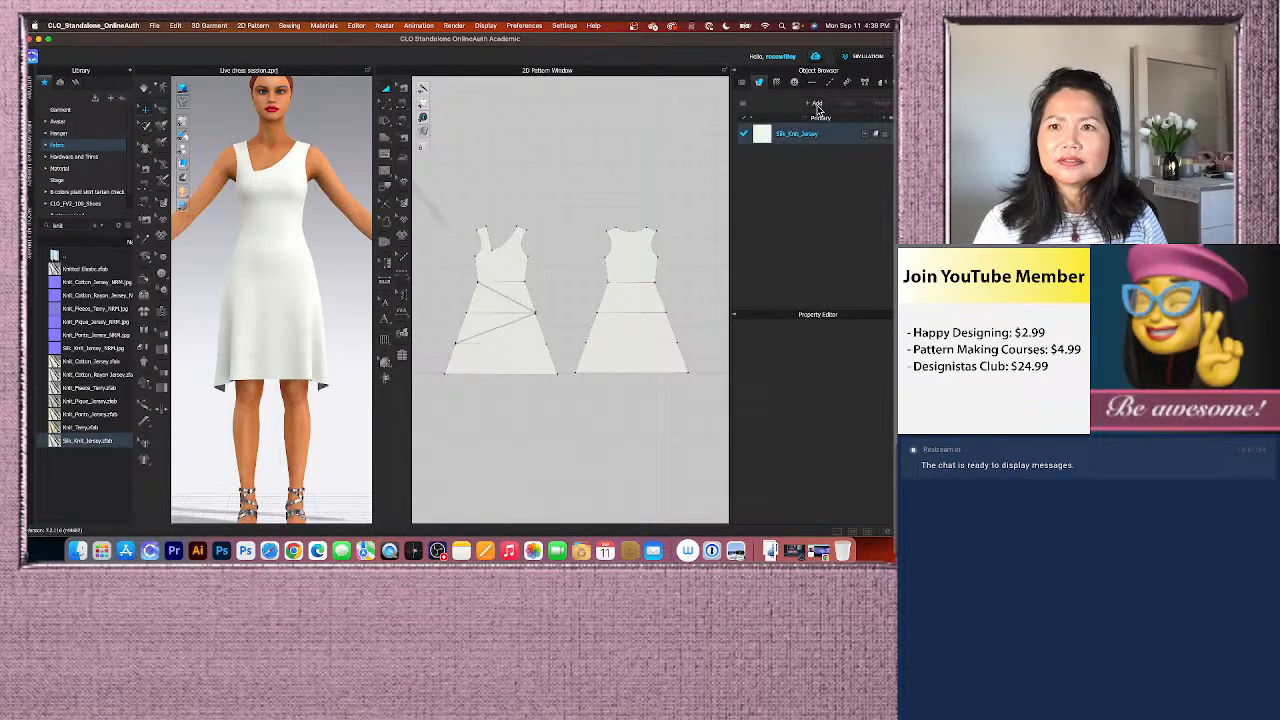
pyautogui.click(817, 104)
pyautogui.click(817, 104)
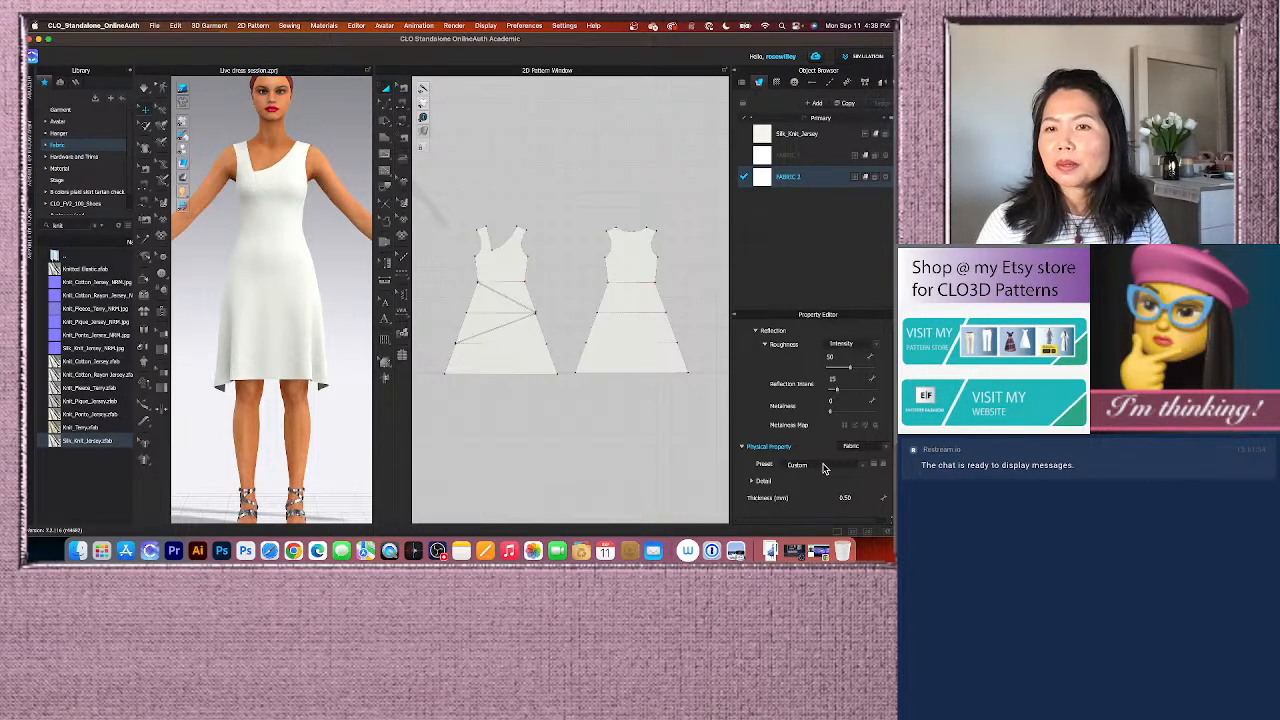
pyautogui.click(818, 155)
pyautogui.click(820, 133)
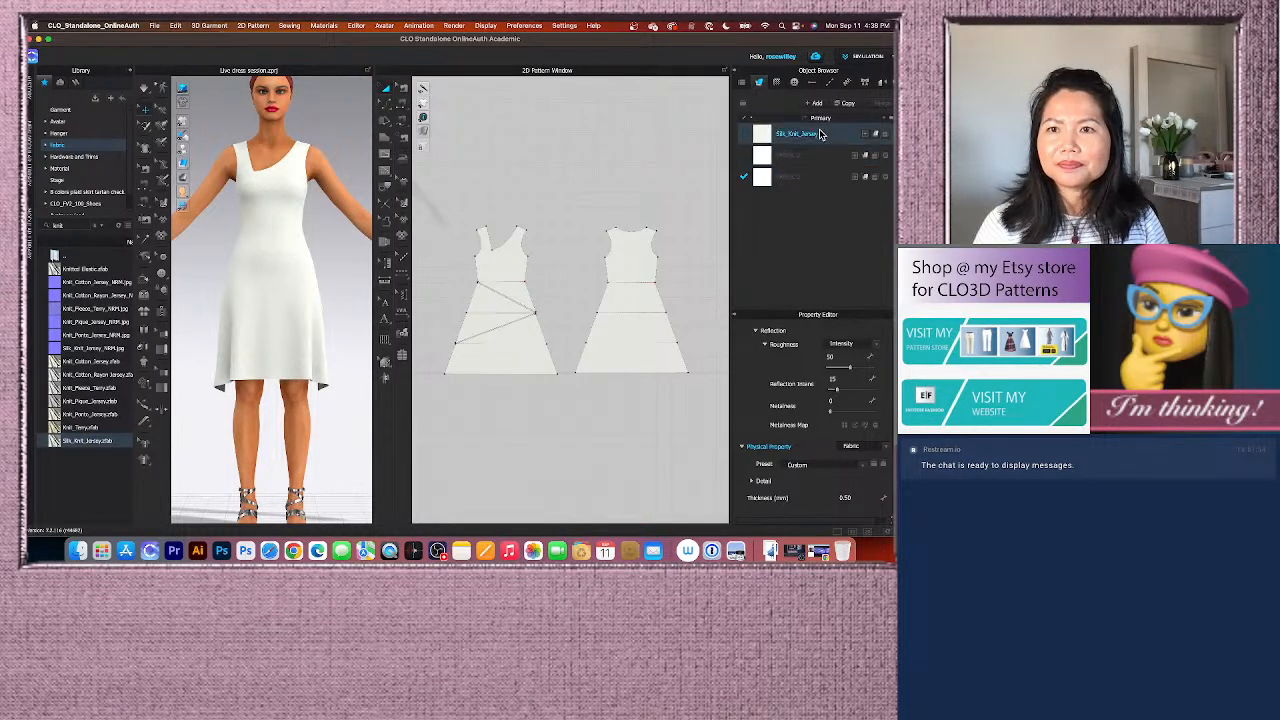
pyautogui.click(816, 176)
pyautogui.doubleClick(816, 154)
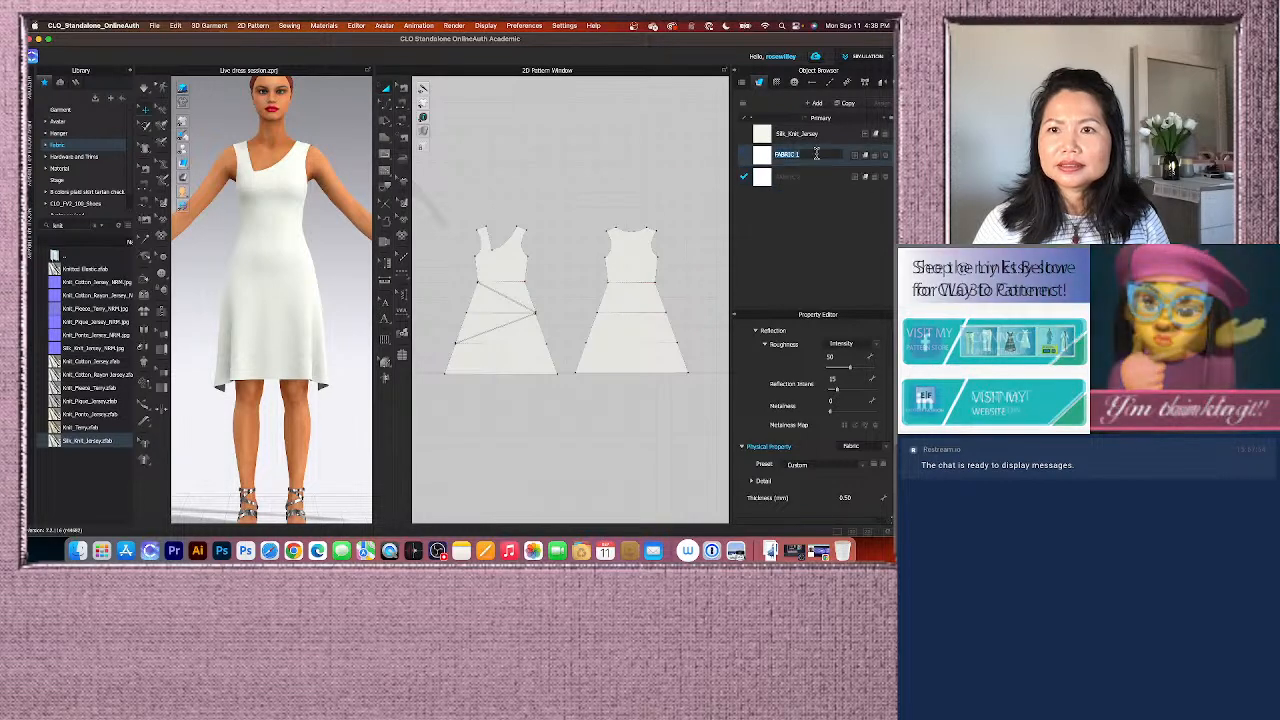
pyautogui.click(826, 133)
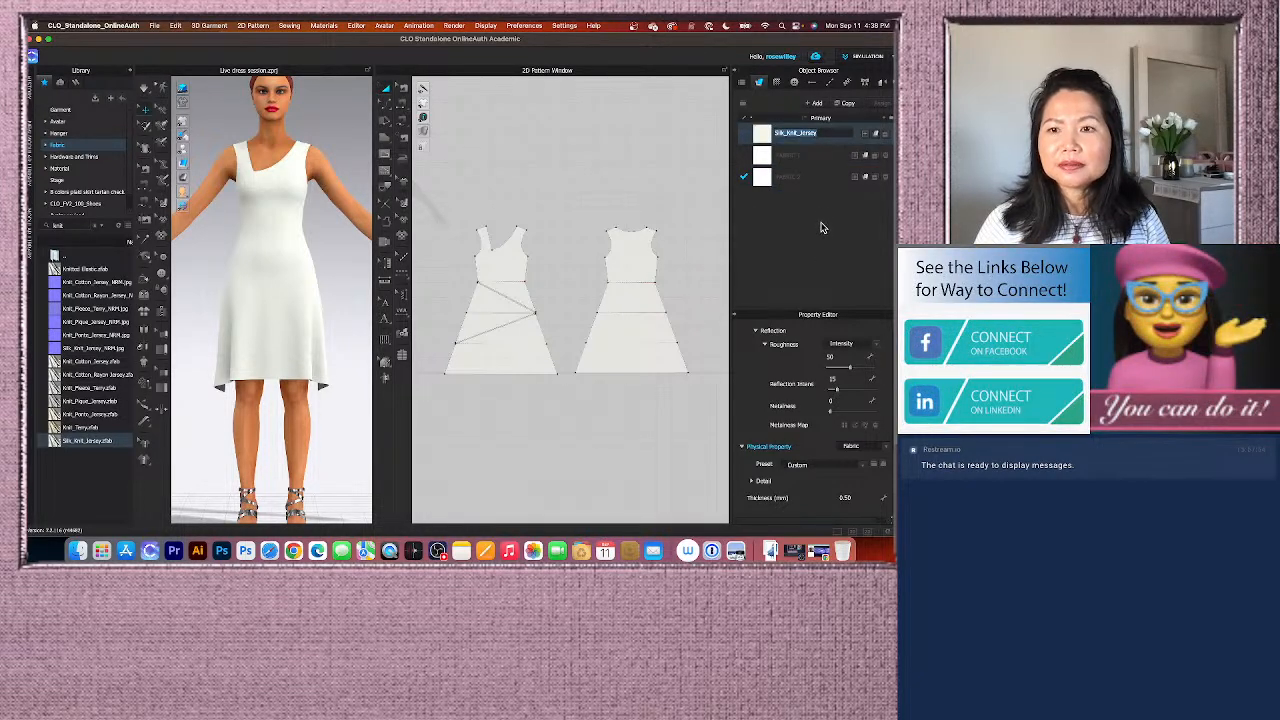
pyautogui.click(822, 178)
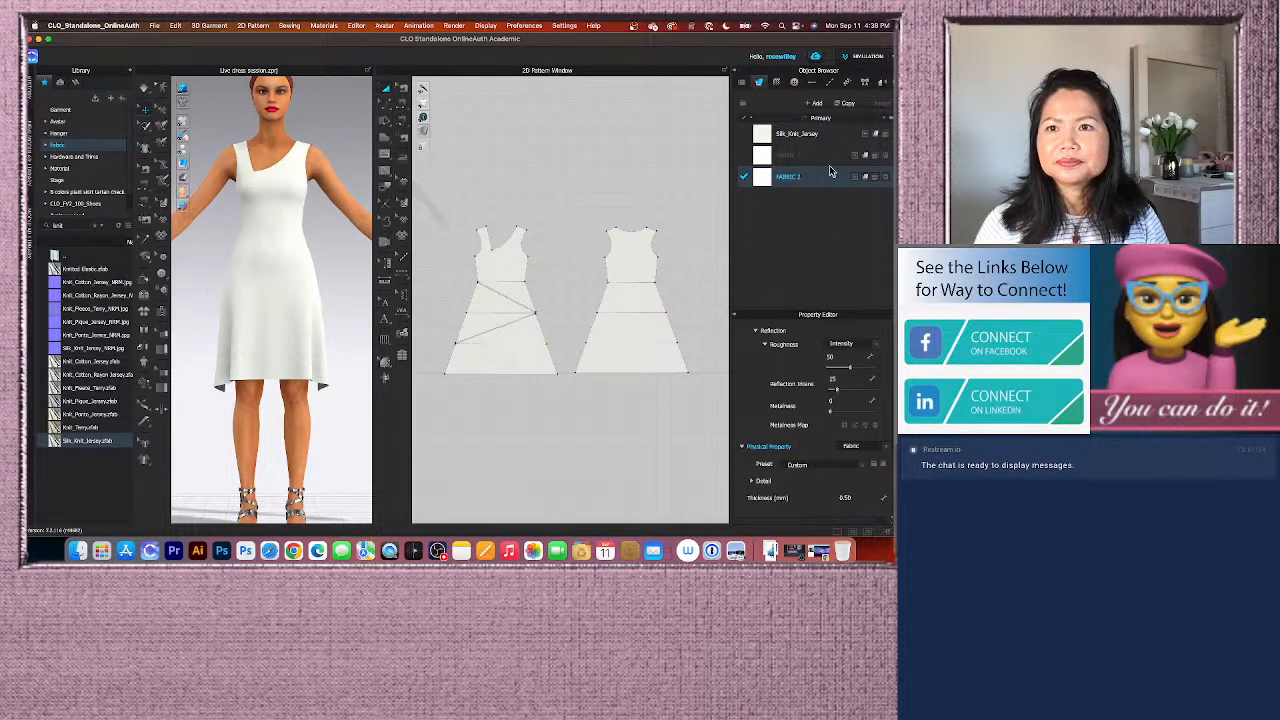
pyautogui.click(834, 157)
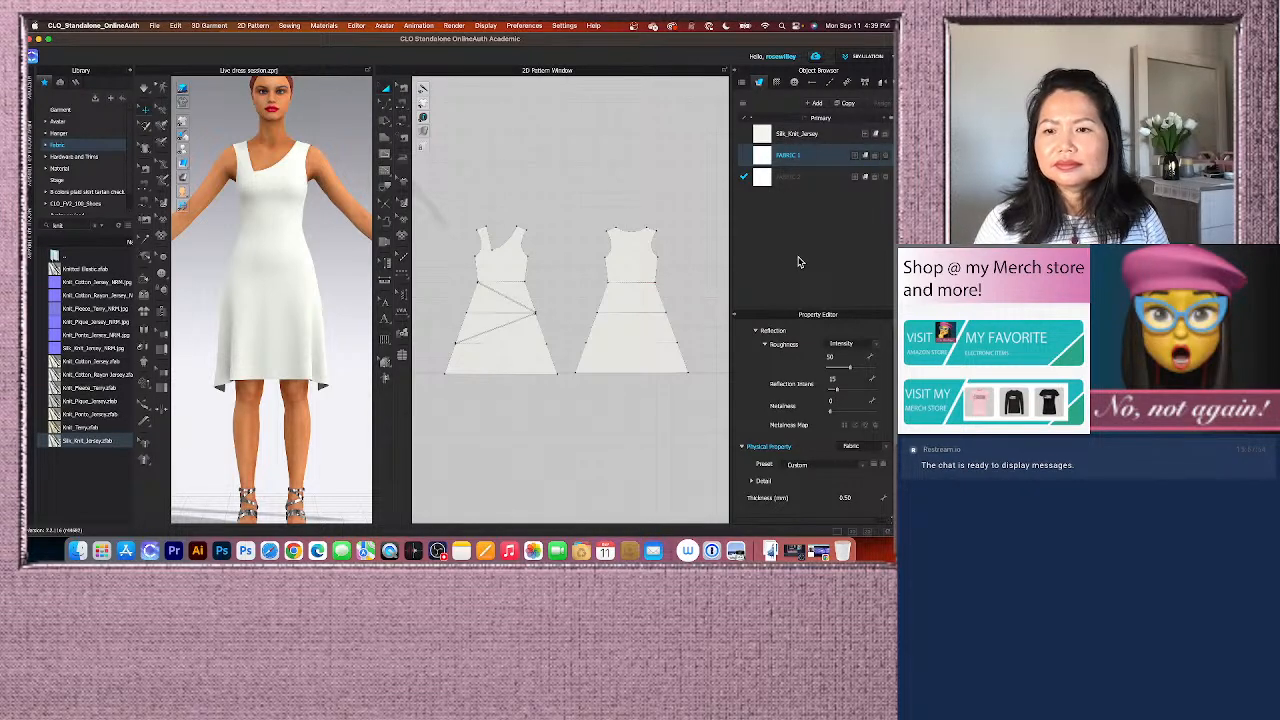
# Step: Set the physical property preset of FABRIC 2 to Silk_Knit_Jersey
pyautogui.click(817, 182)
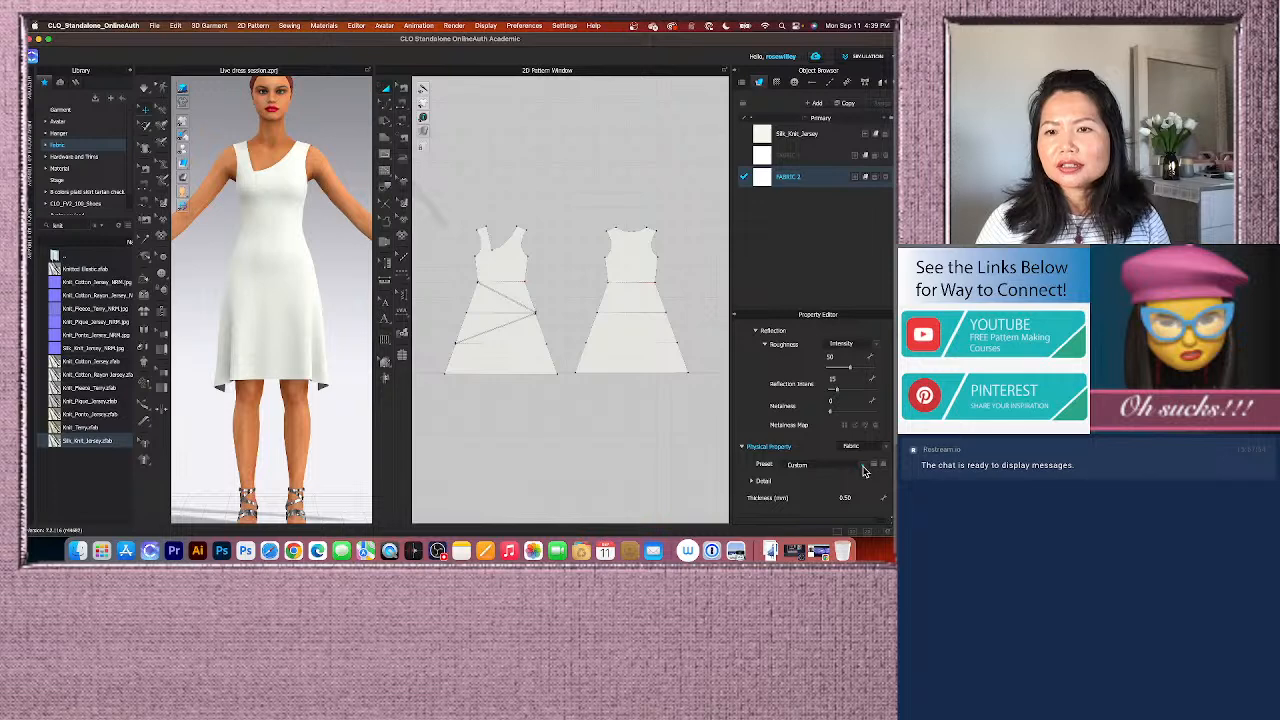
pyautogui.click(865, 470)
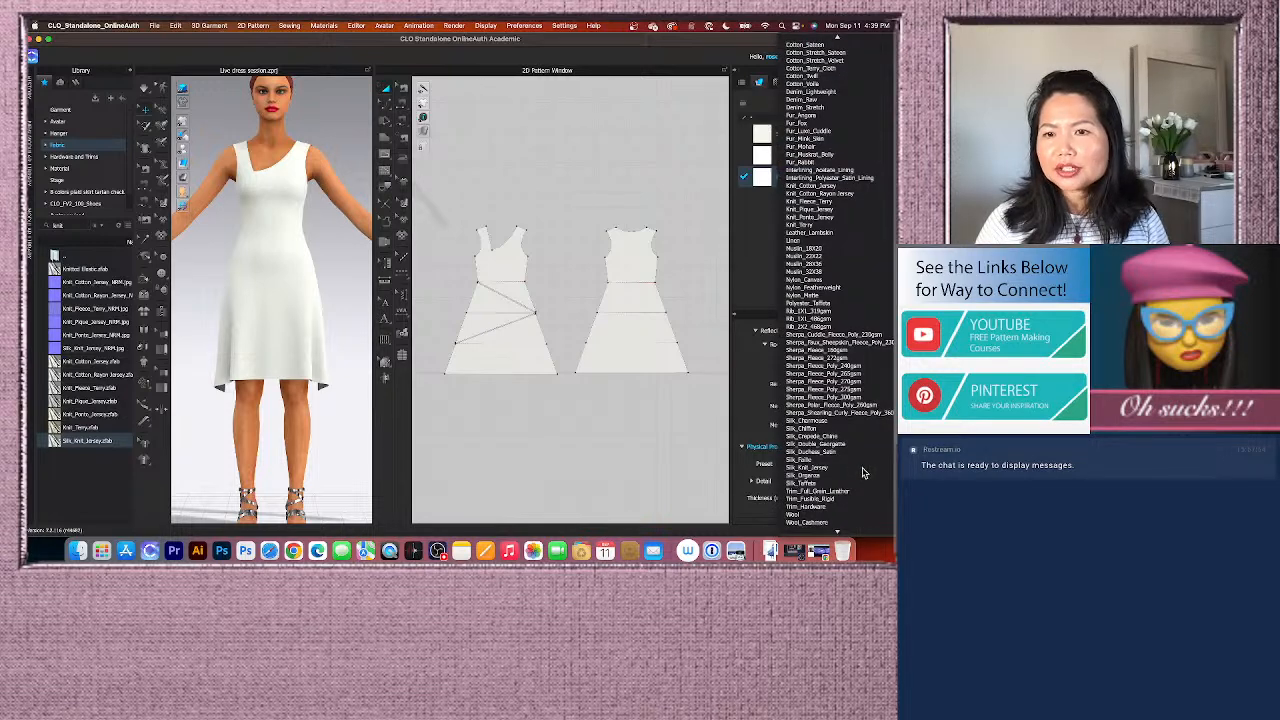
pyautogui.click(821, 467)
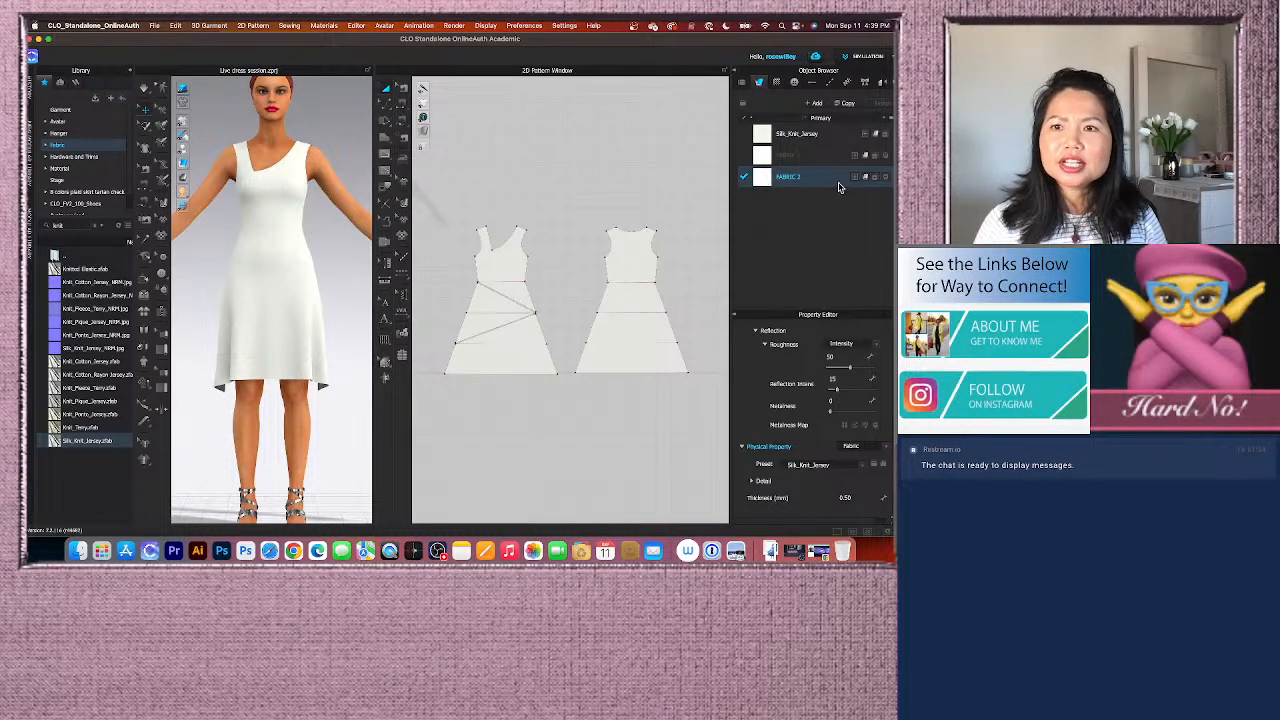
# Step: Change the color of FABRIC 2 to black
pyautogui.scroll(3, 845, 470)
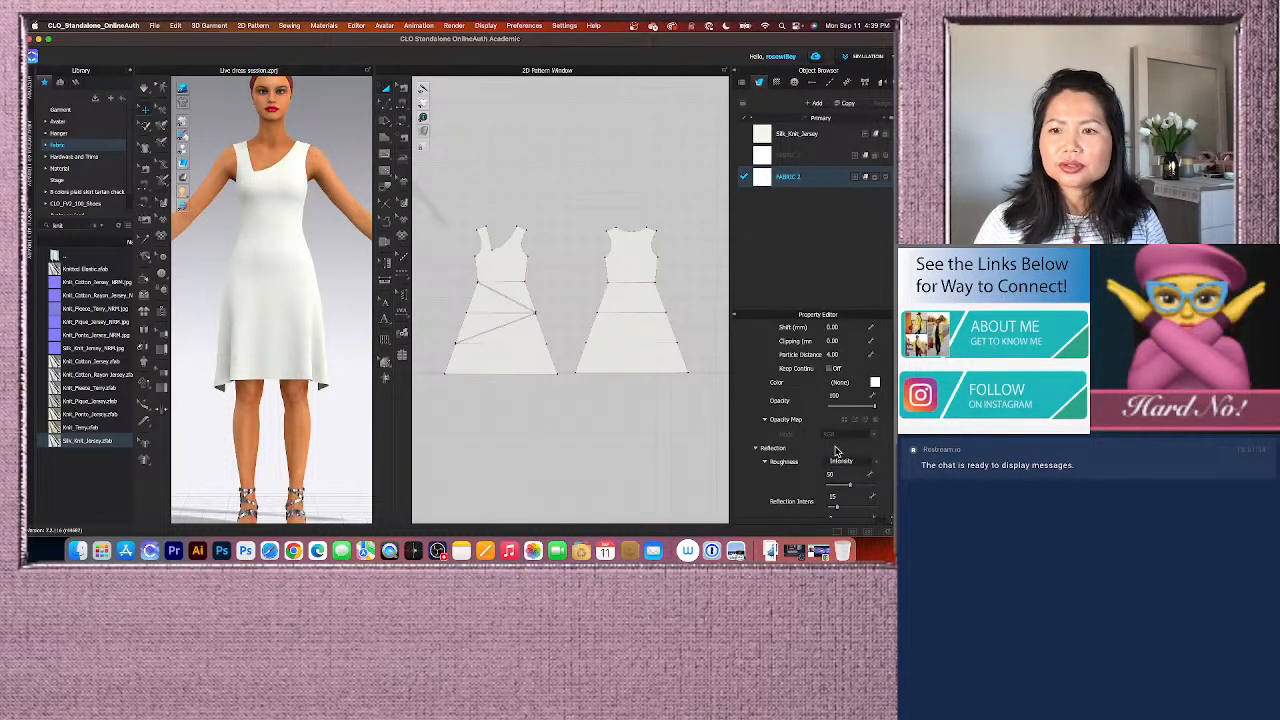
pyautogui.click(876, 383)
pyautogui.click(561, 309)
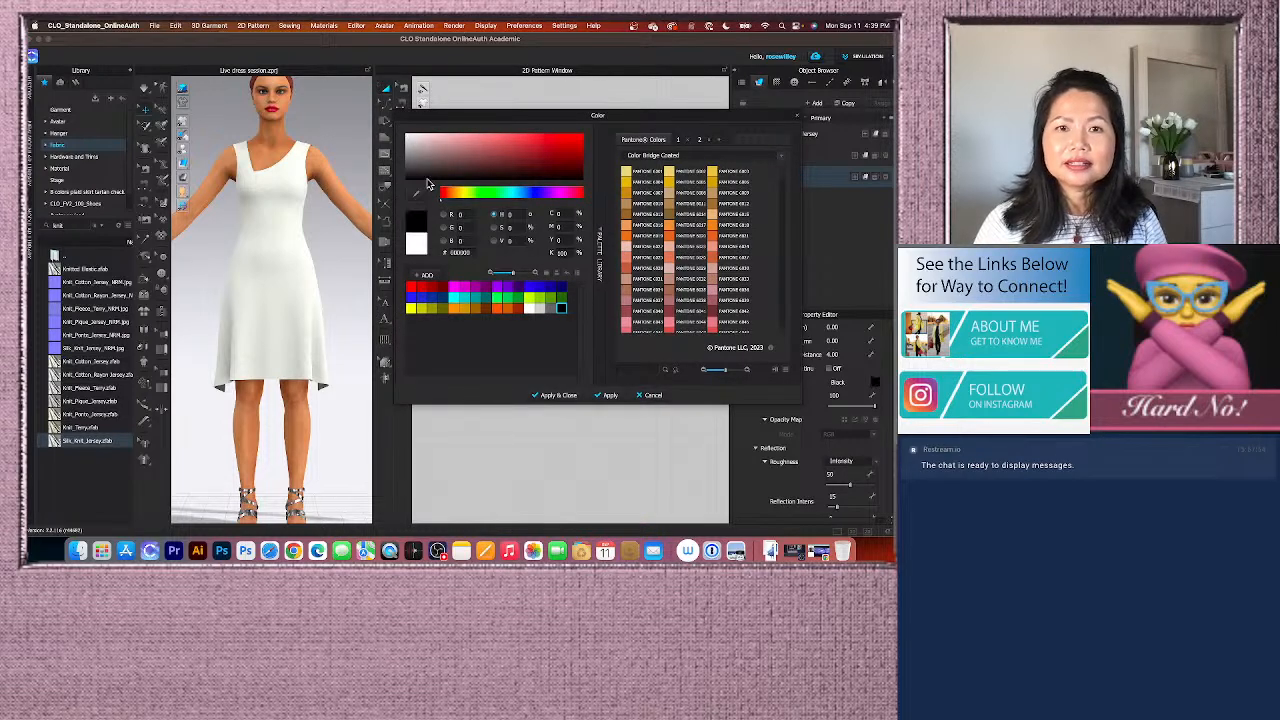
pyautogui.click(556, 396)
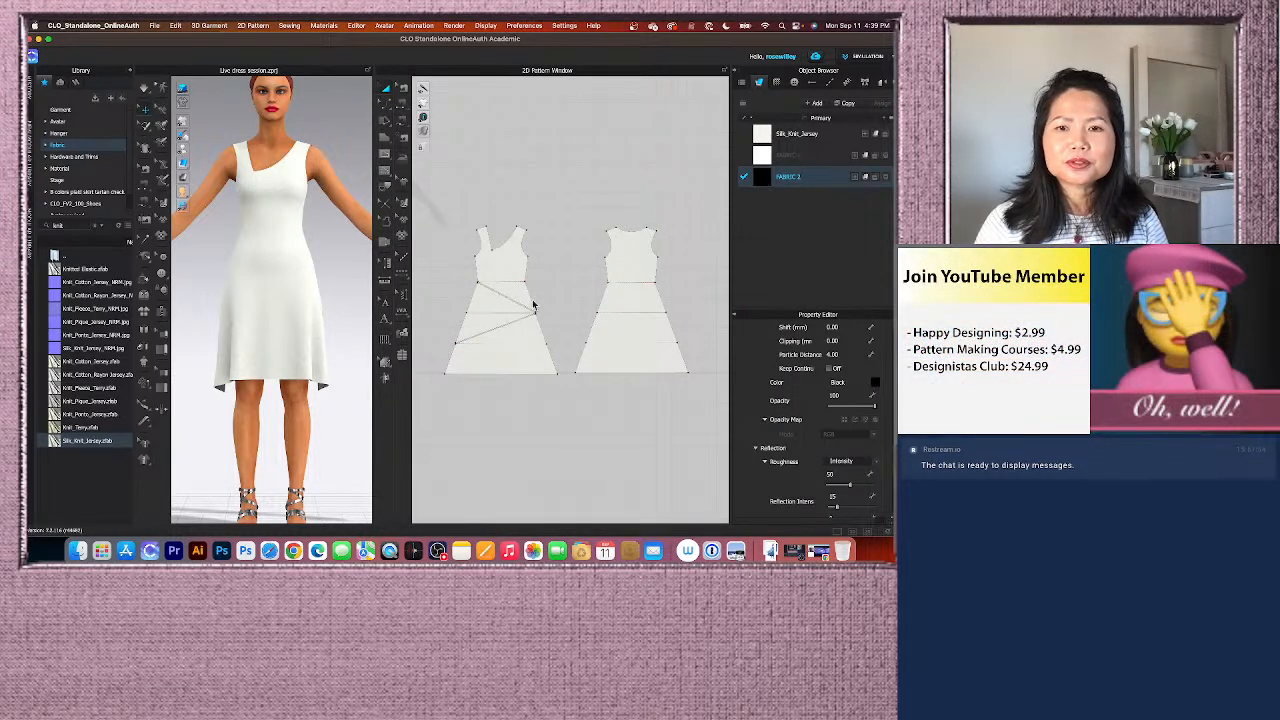
# Step: Try to assign the black FABRIC 2 to the triangular front skirt panel, and change the 2D pattern surface display mode
pyautogui.click(603, 177)
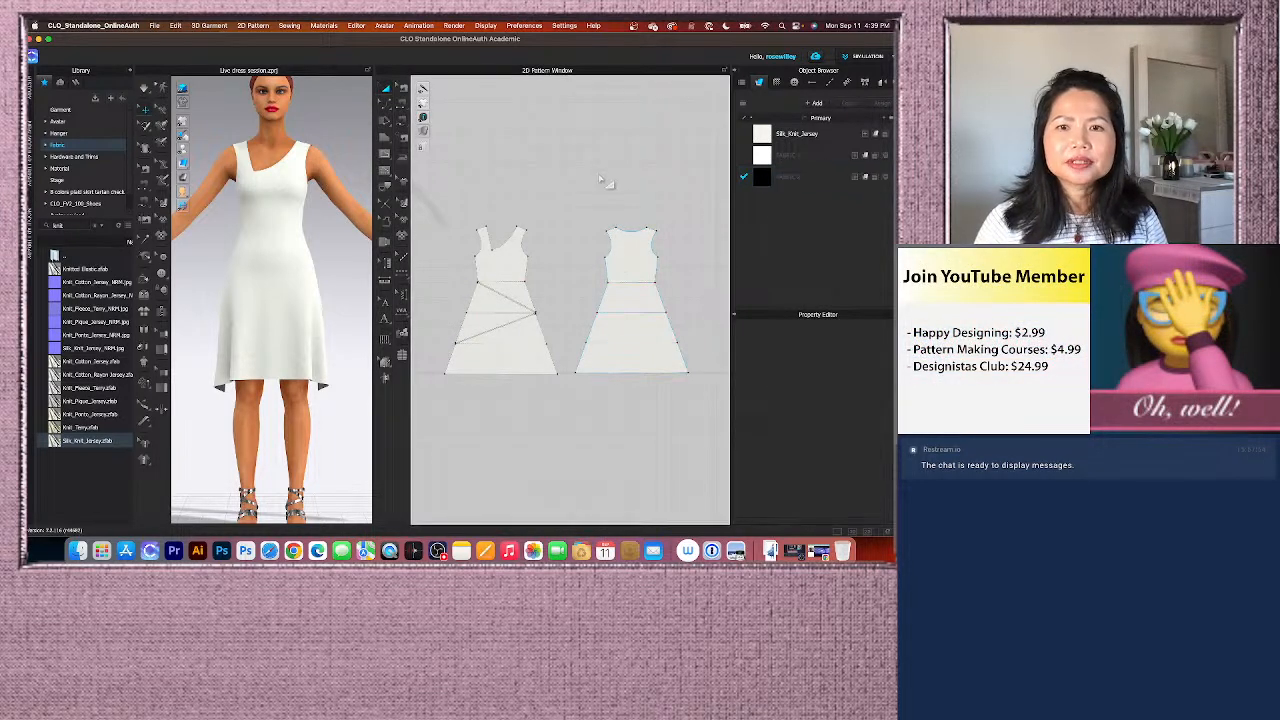
pyautogui.click(812, 179)
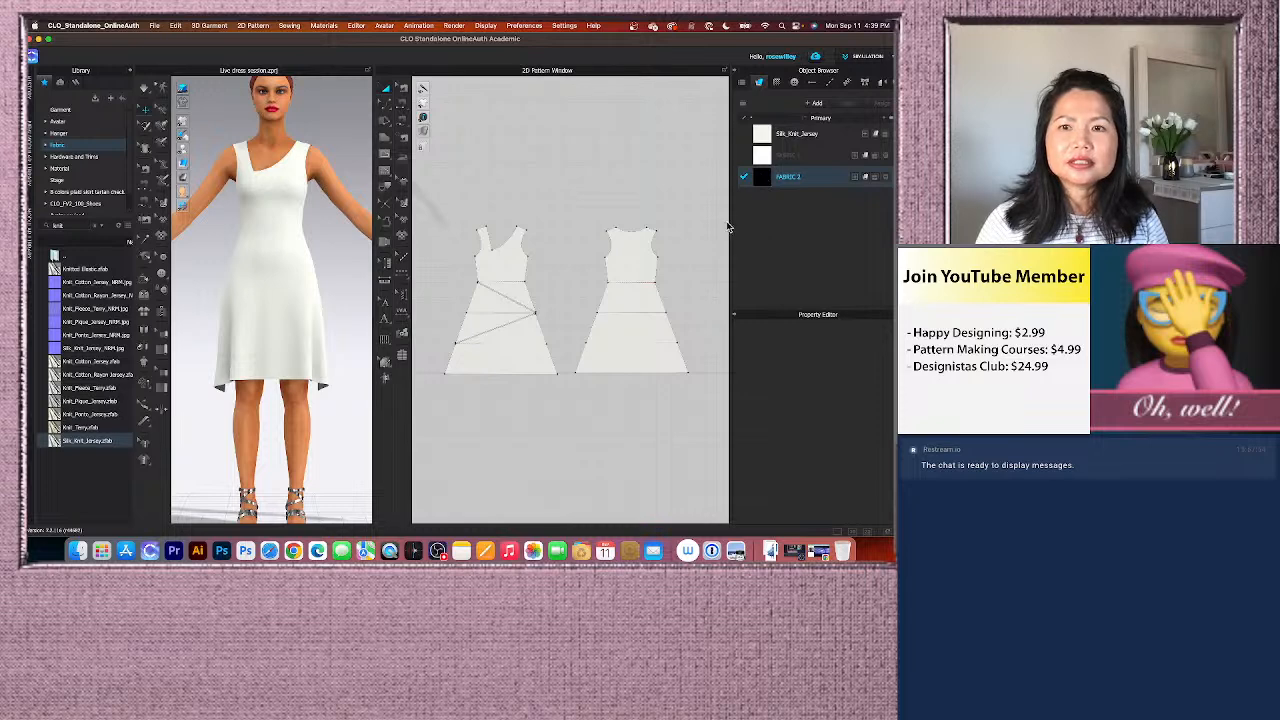
pyautogui.click(479, 330)
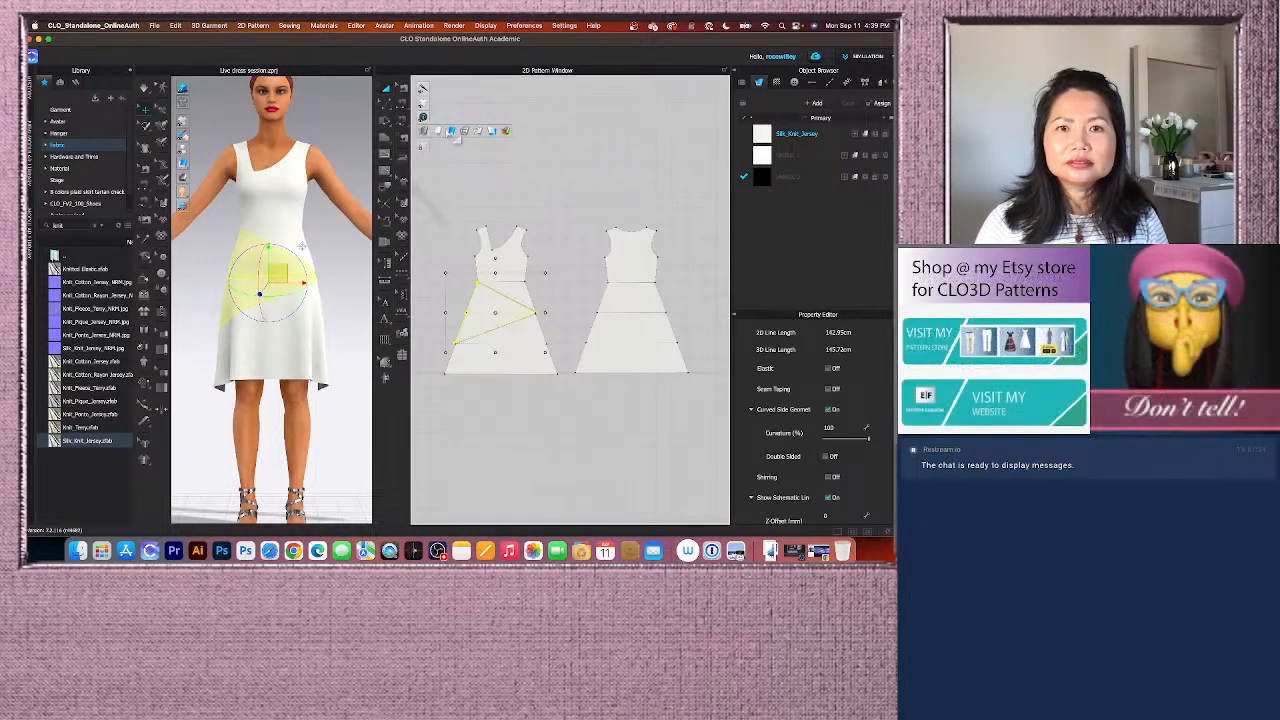
pyautogui.click(451, 131)
pyautogui.click(768, 180)
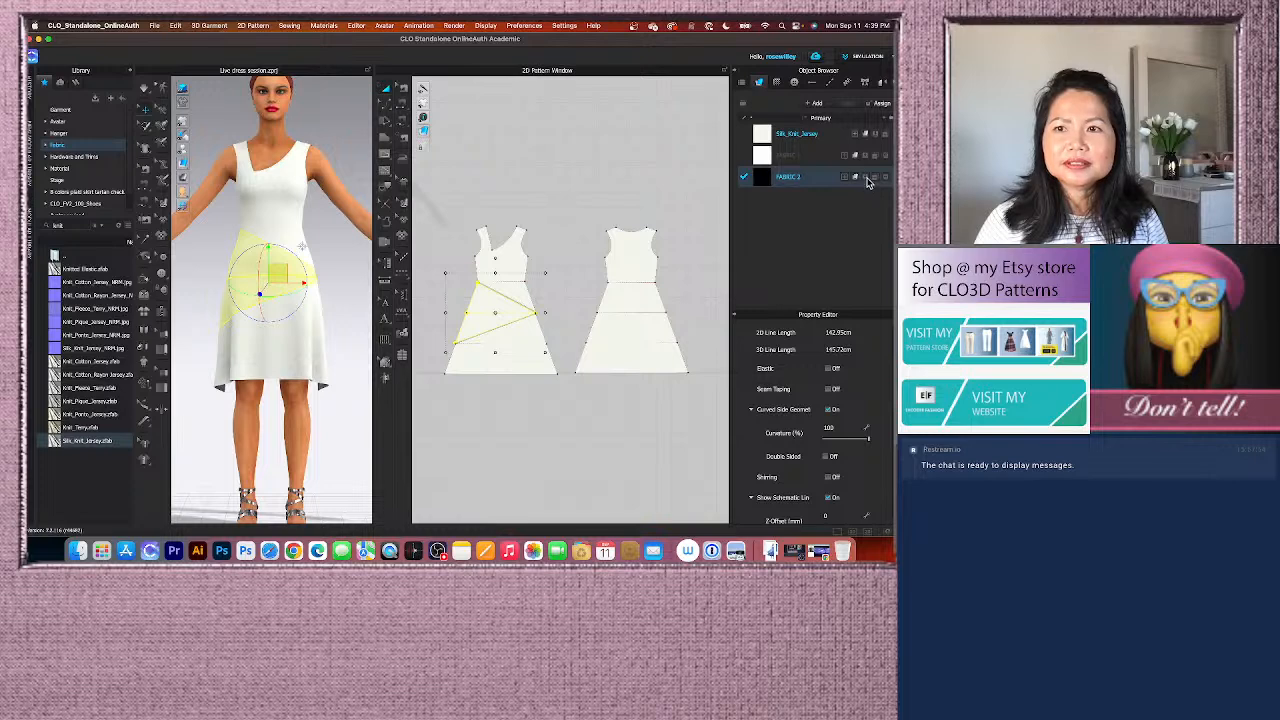
pyautogui.click(582, 236)
# Step: Save the dress project and quit Google Chrome
pyautogui.scroll(-3, 530, 330)
pyautogui.scroll(3, 512, 405)
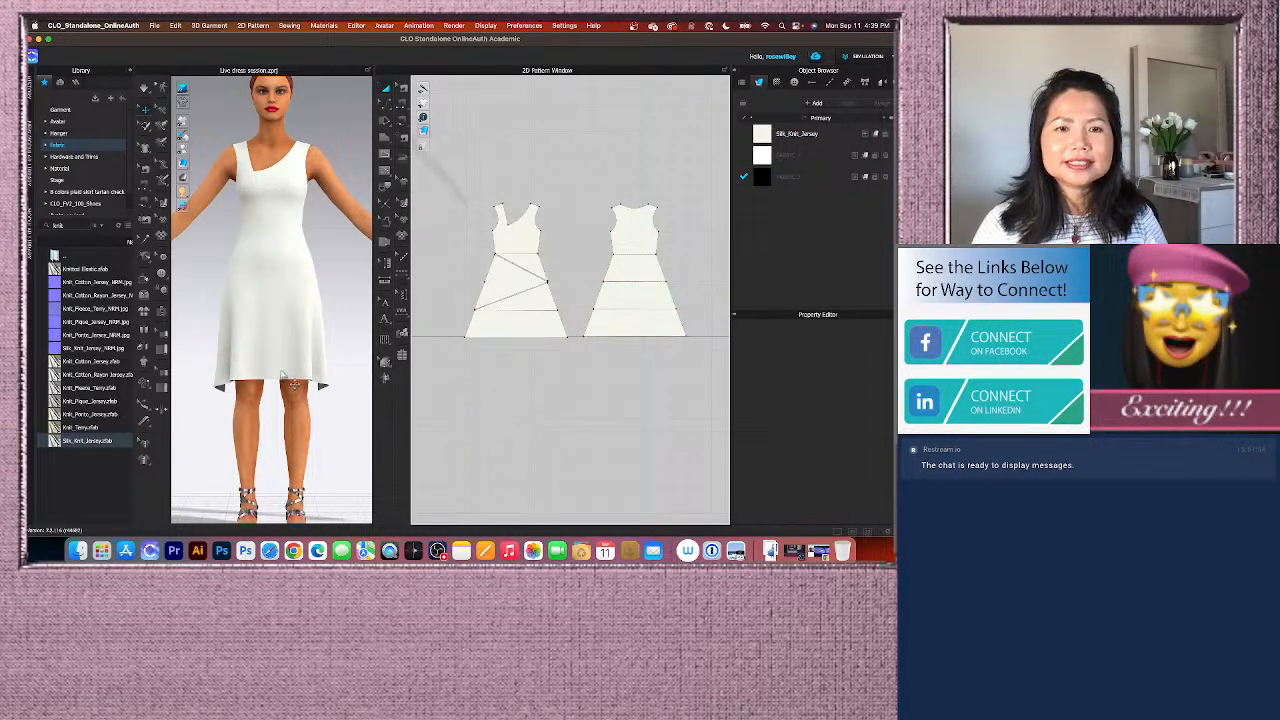
pyautogui.scroll(-2, 325, 387)
pyautogui.scroll(2, 324, 386)
pyautogui.scroll(-2, 316, 380)
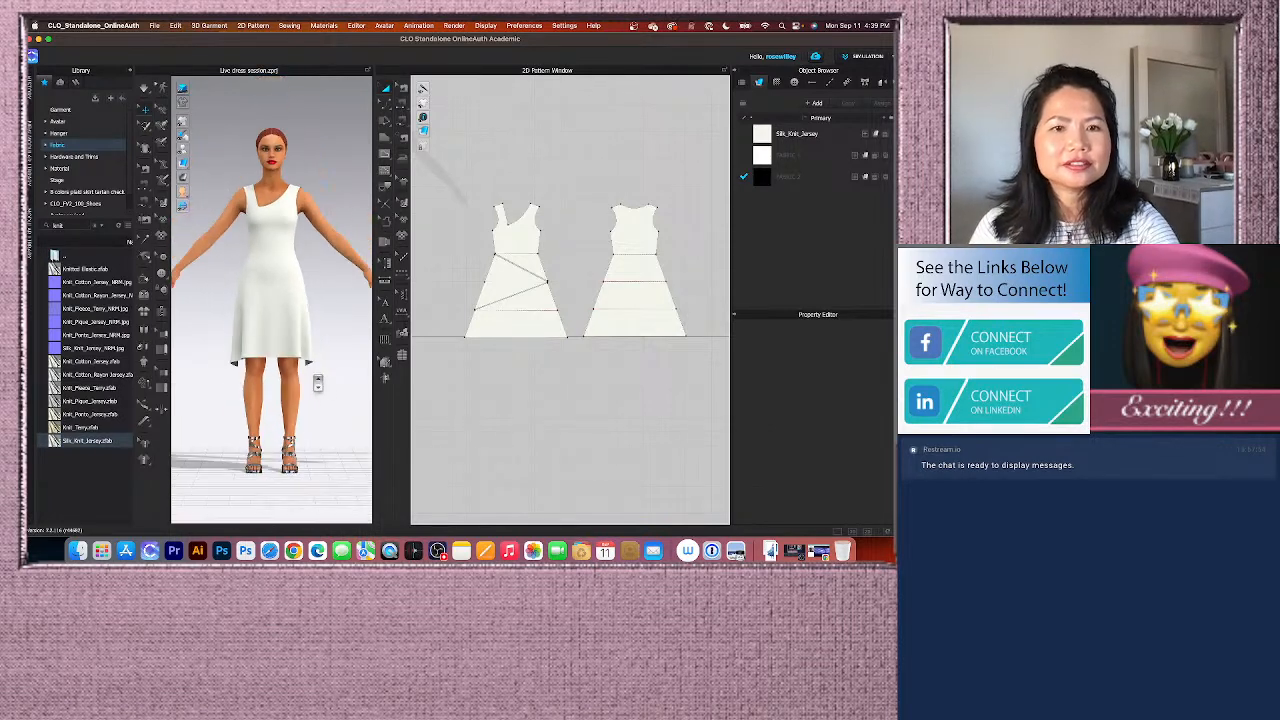
pyautogui.press('super+s')
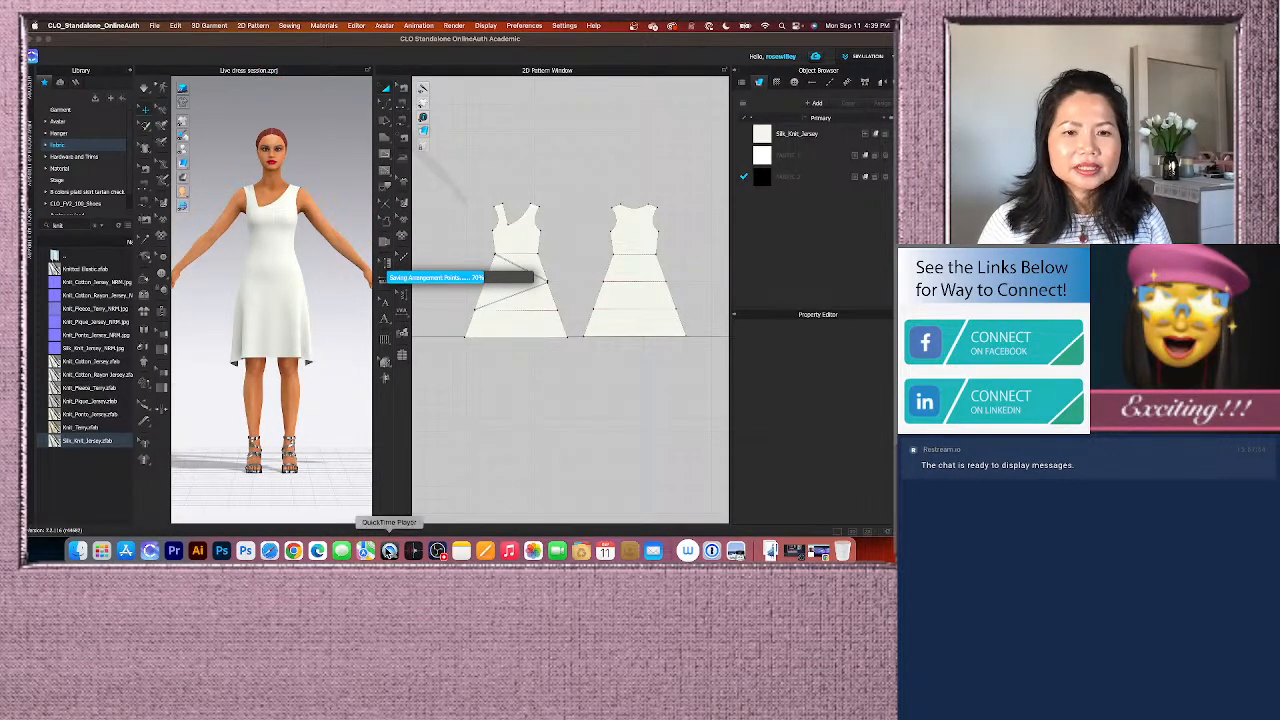
pyautogui.rightClick(293, 551)
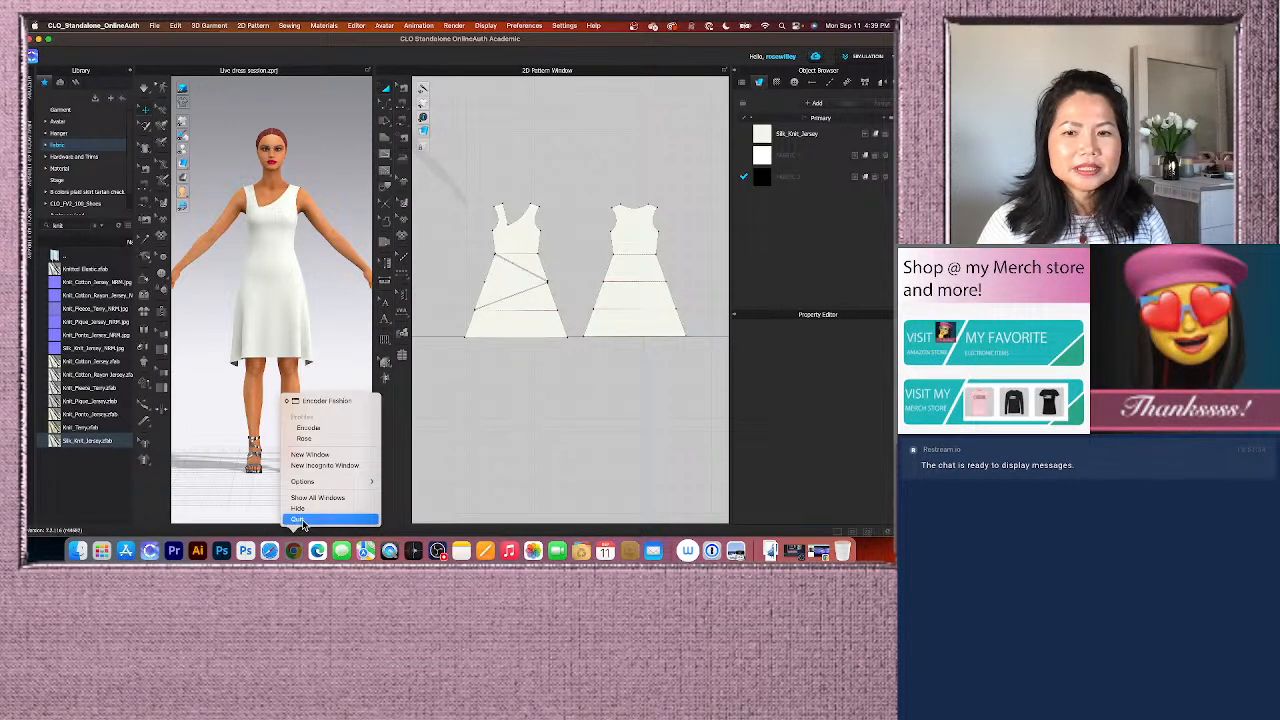
pyautogui.click(302, 520)
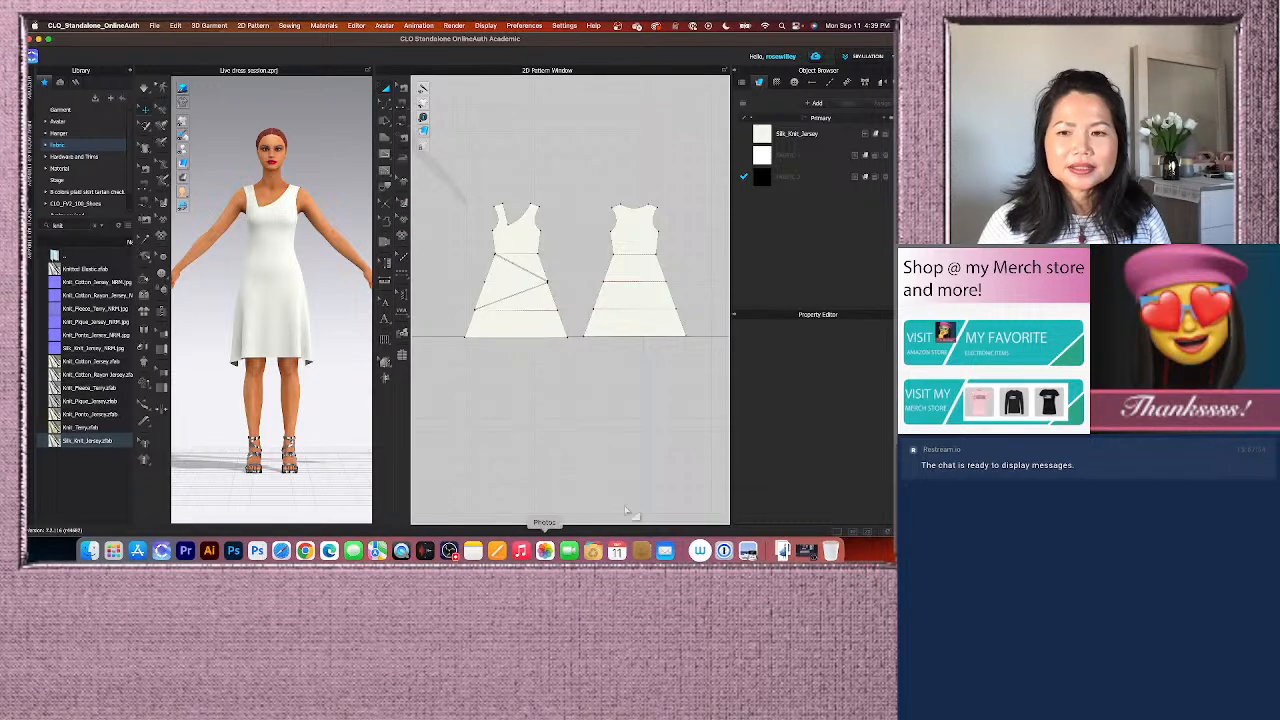
# Step: Try again to apply the black FABRIC 2 to the front skirt's triangular panel
pyautogui.scroll(2, 530, 268)
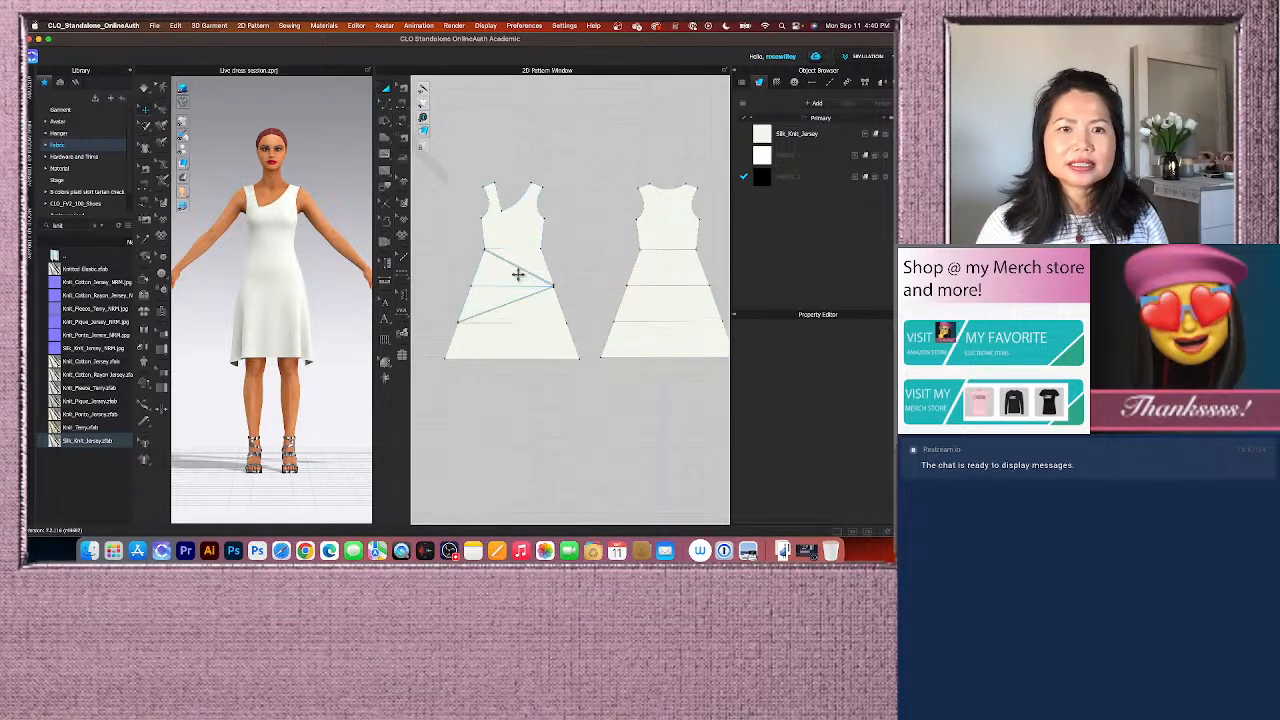
pyautogui.click(503, 277)
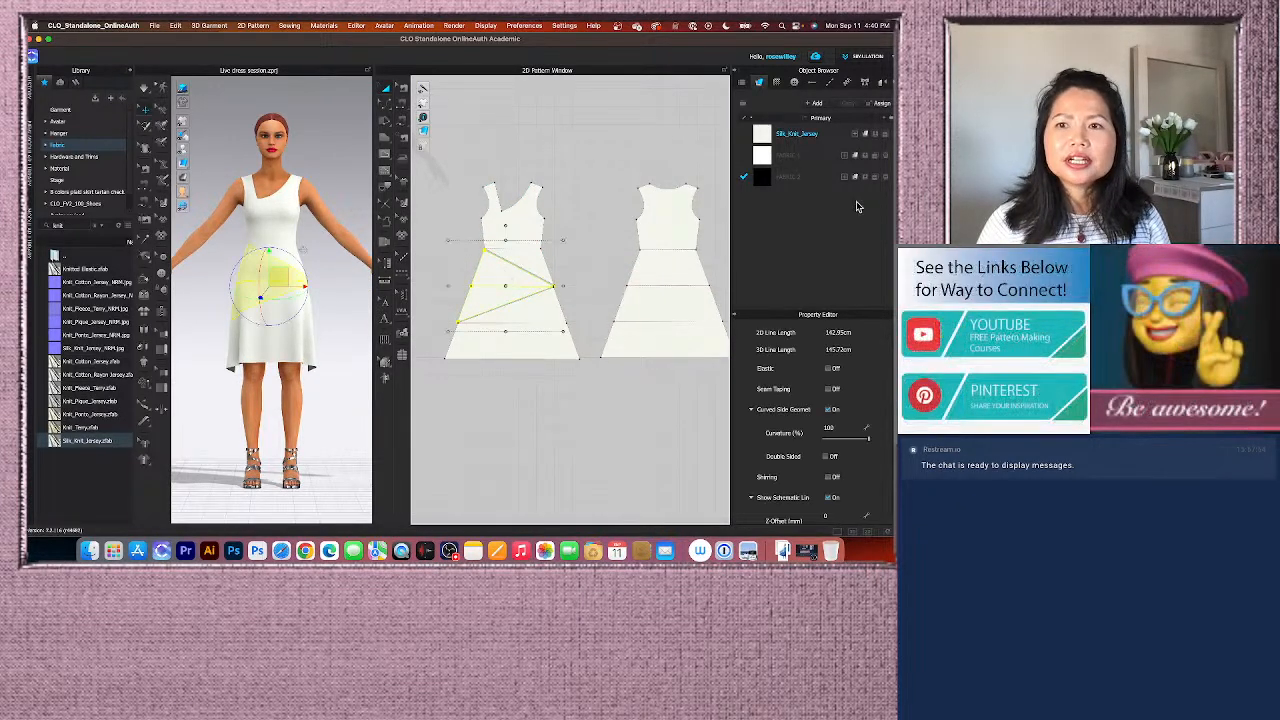
pyautogui.click(812, 178)
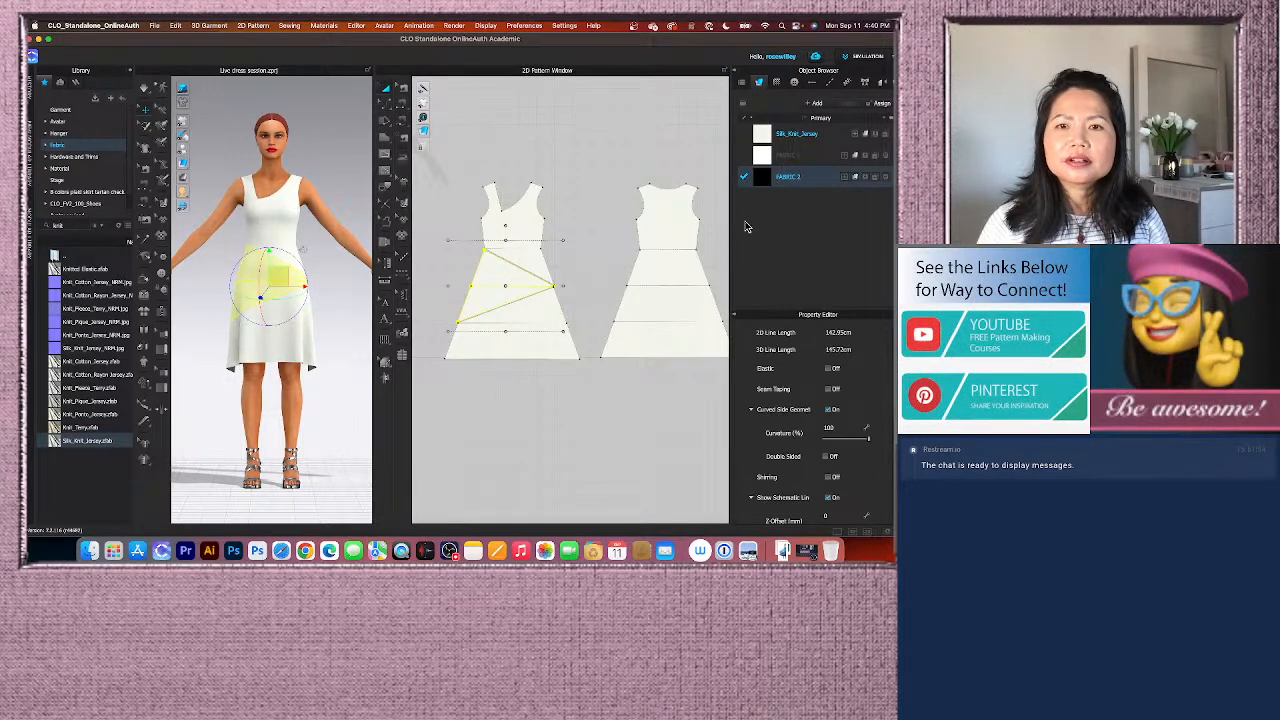
pyautogui.click(514, 273)
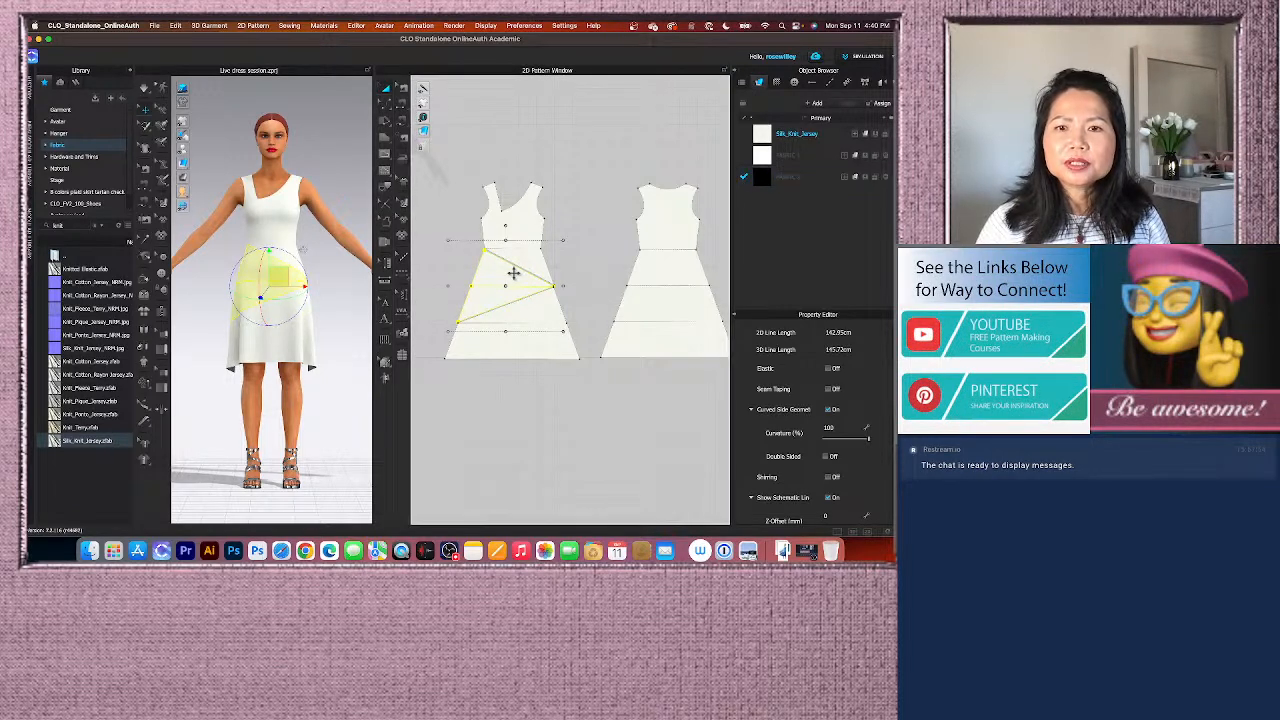
pyautogui.click(866, 180)
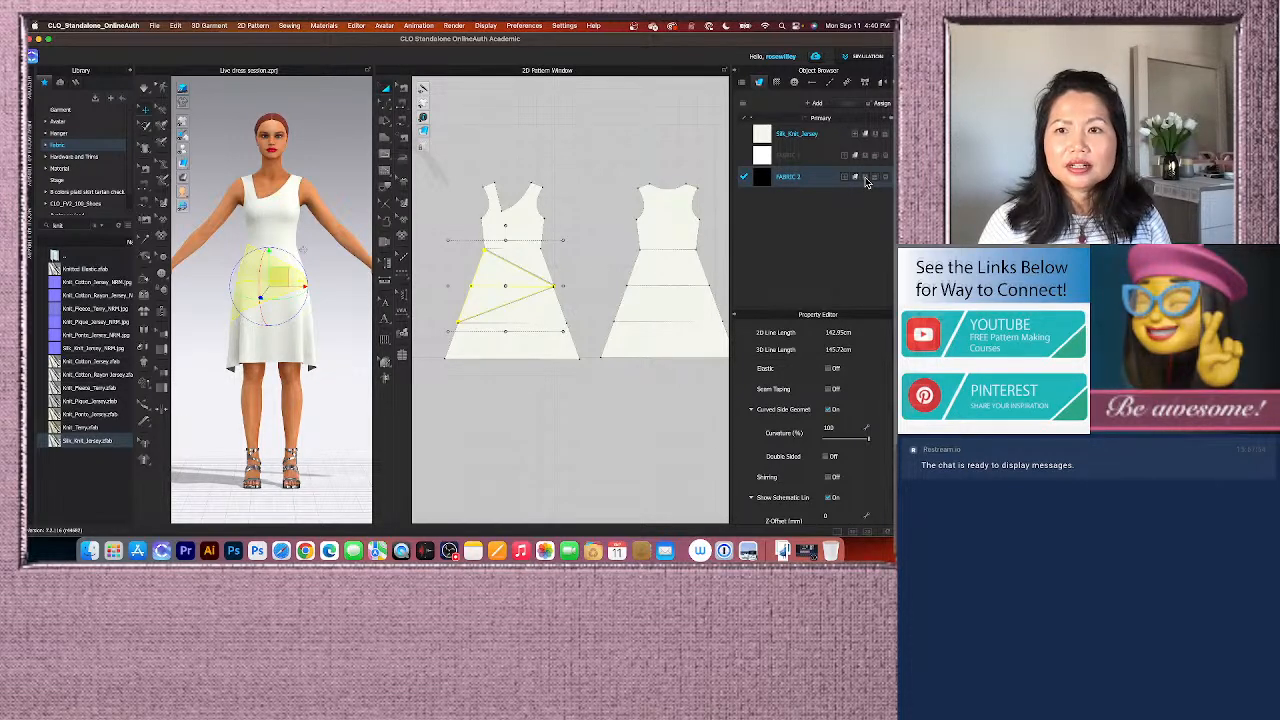
pyautogui.click(589, 170)
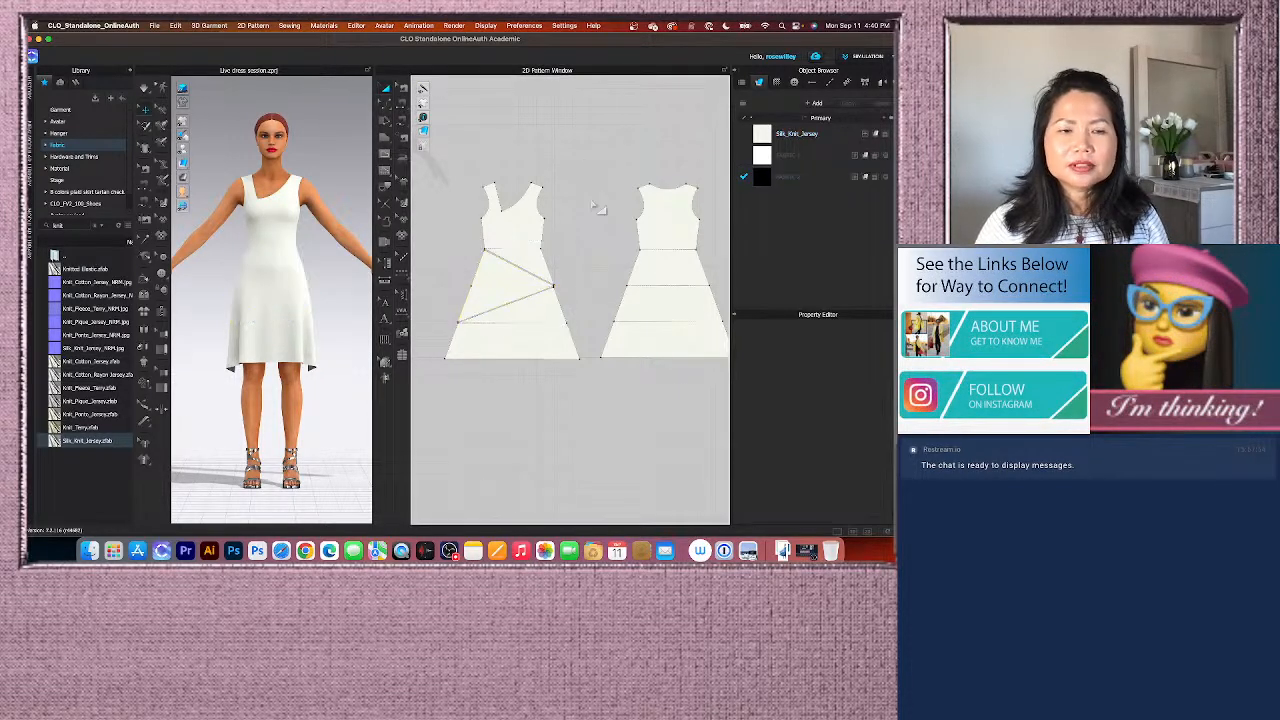
# Step: Add another Silk_Knit_Jersey from the library to the garment's fabric list and set its color to black
pyautogui.click(822, 158)
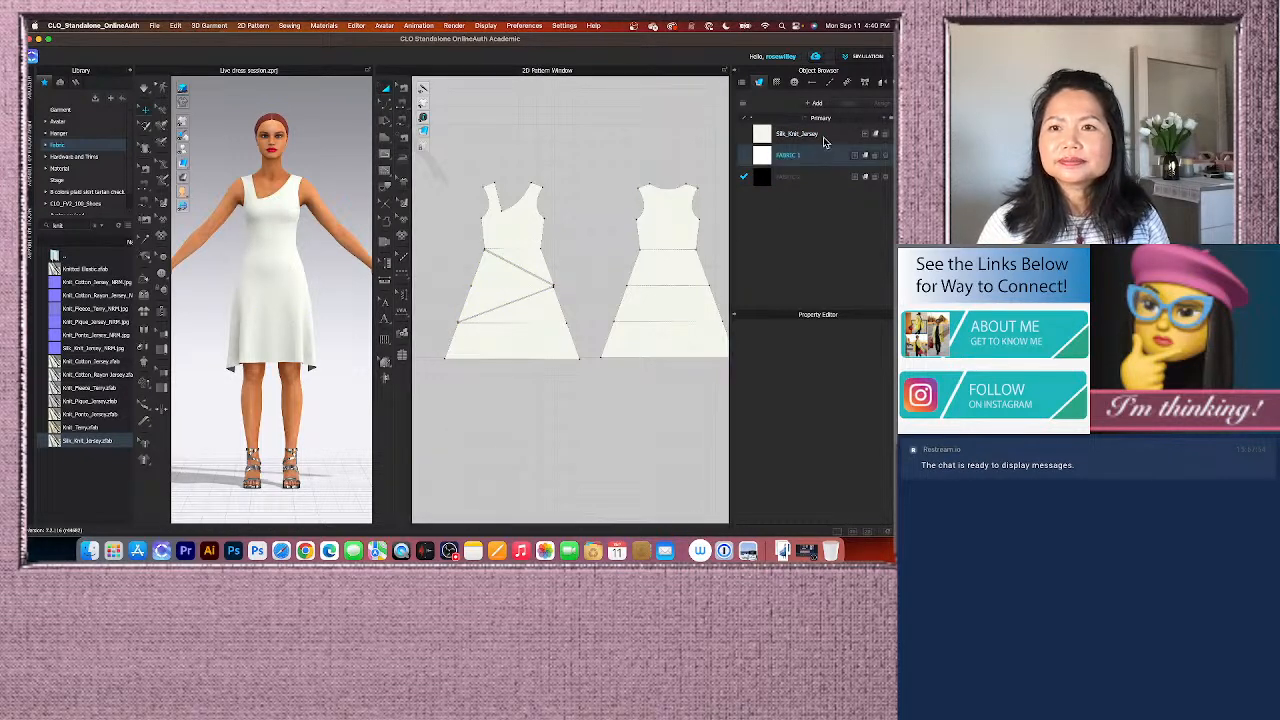
pyautogui.click(826, 140)
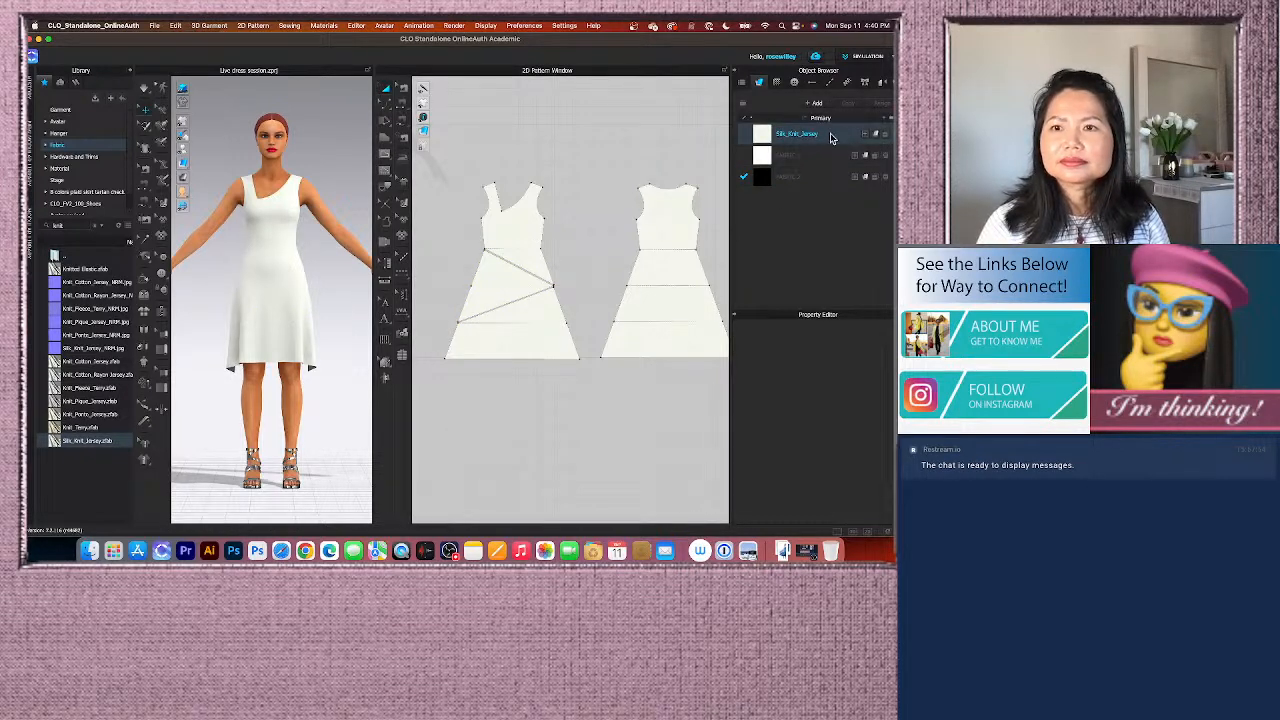
pyautogui.click(815, 178)
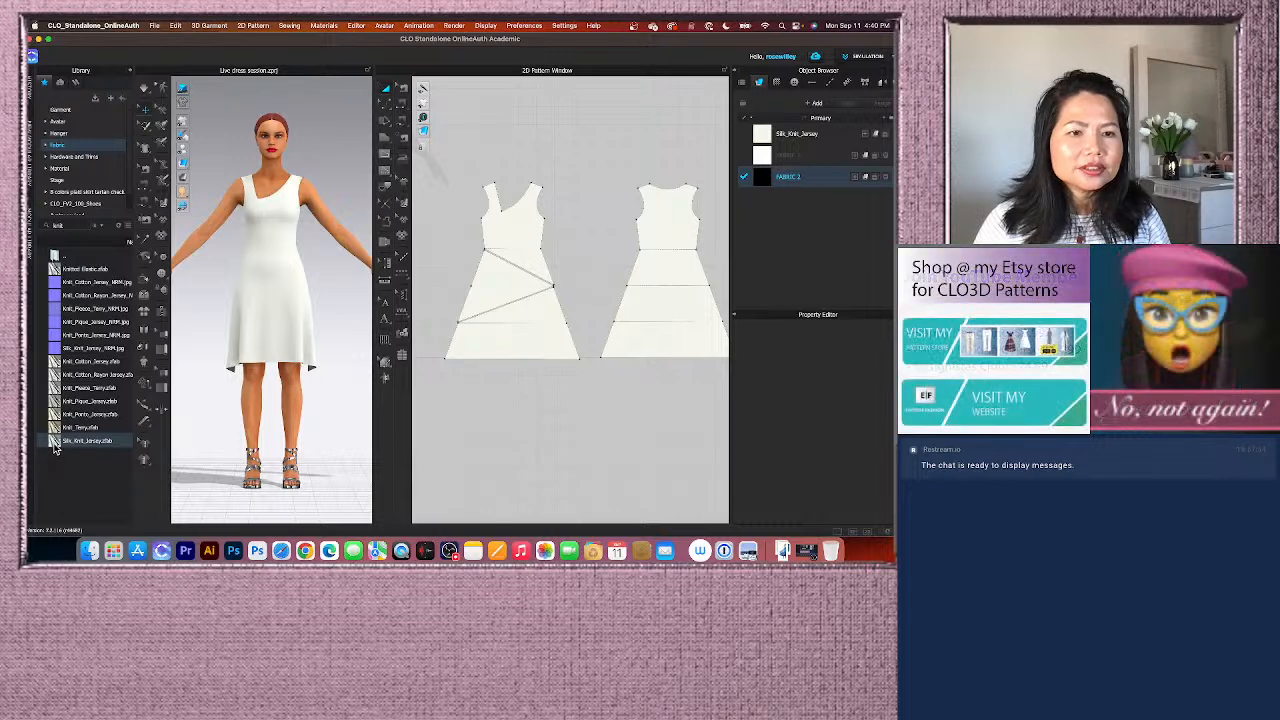
pyautogui.moveTo(55, 448)
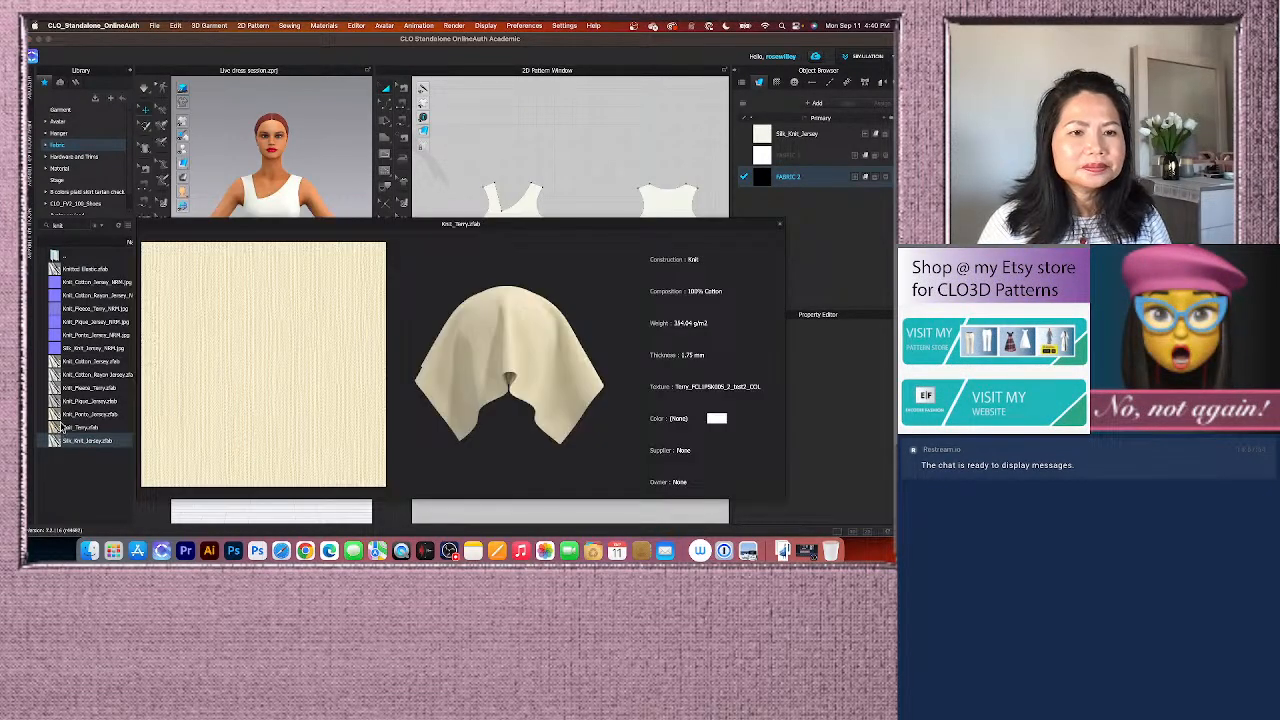
pyautogui.moveTo(55, 447); pyautogui.dragTo(785, 225)
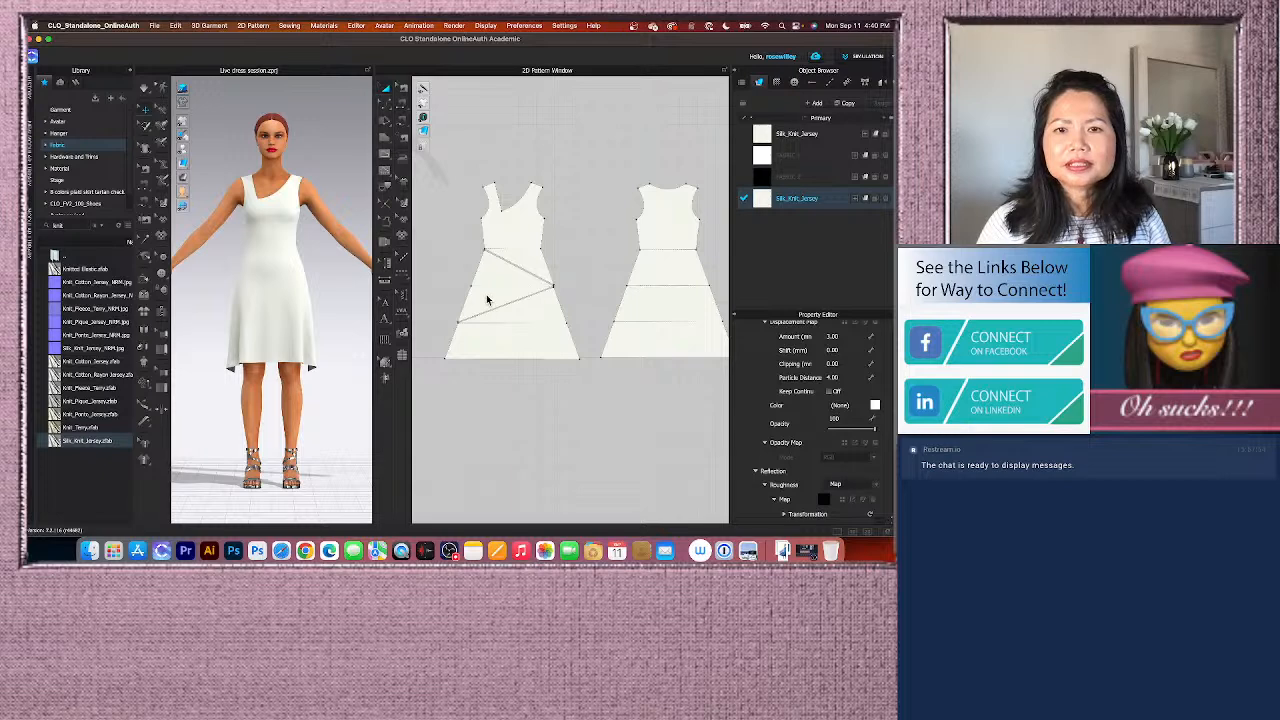
pyautogui.click(876, 406)
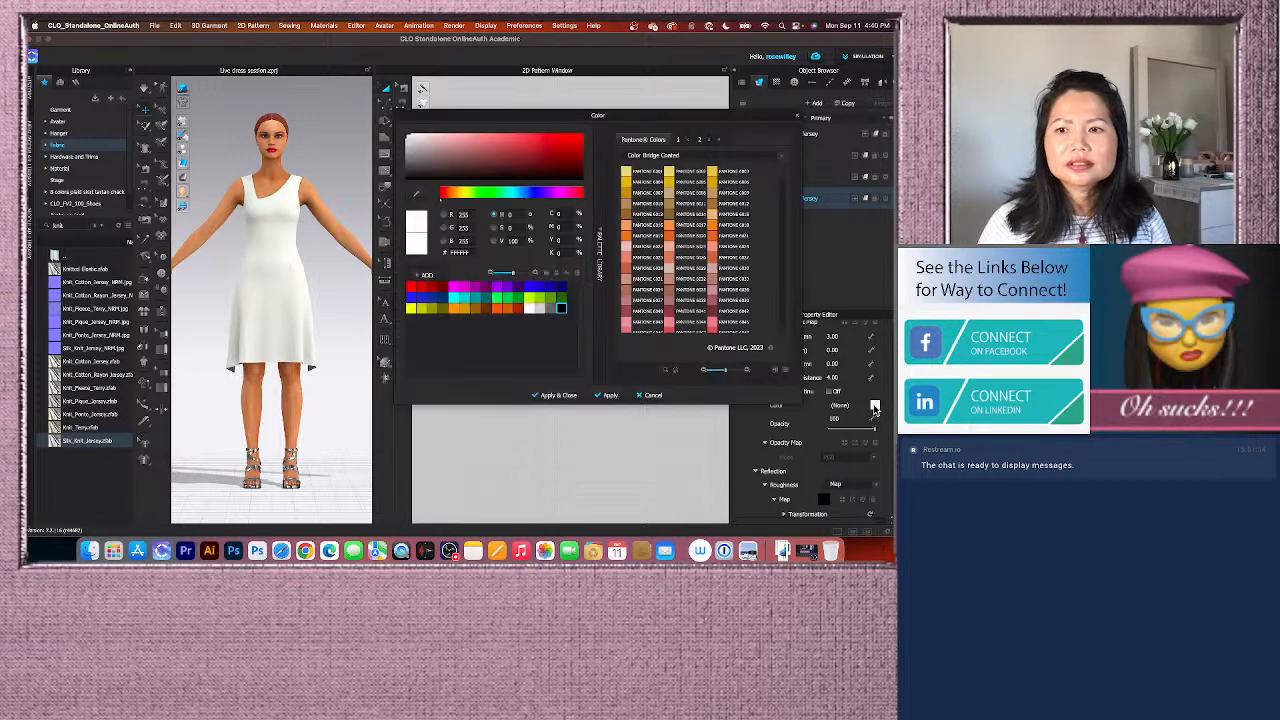
pyautogui.click(561, 309)
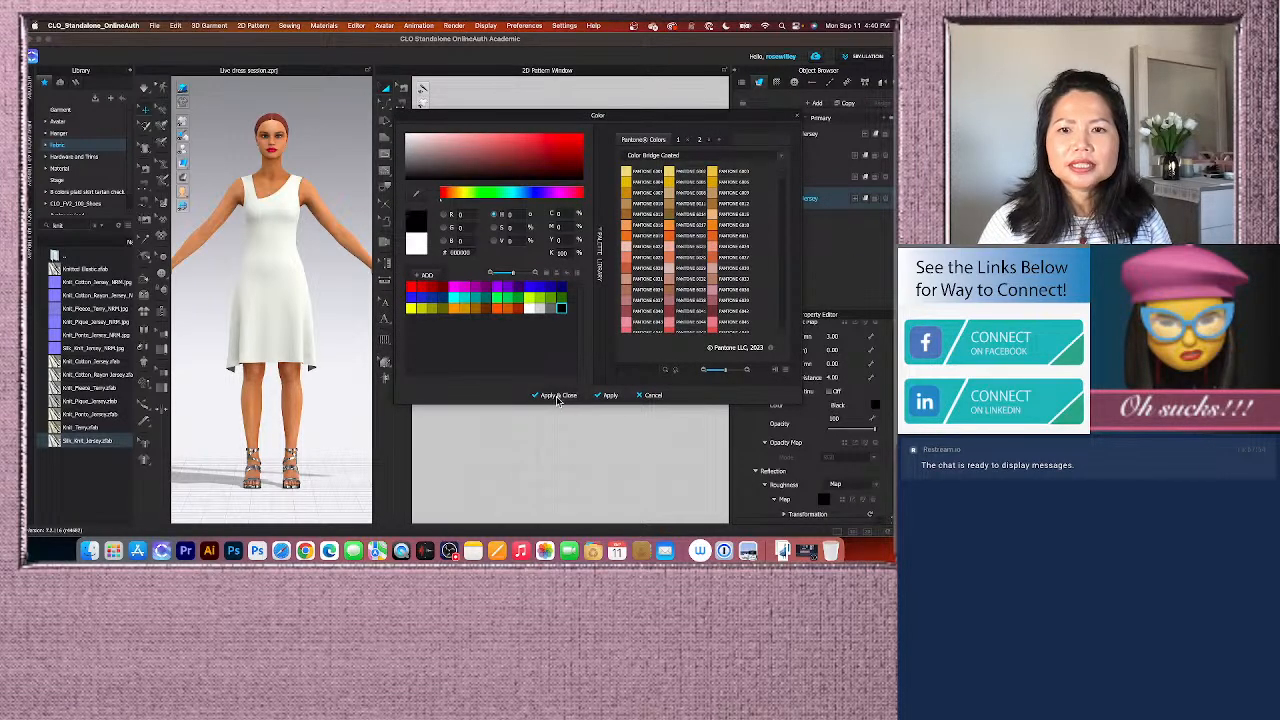
pyautogui.click(556, 395)
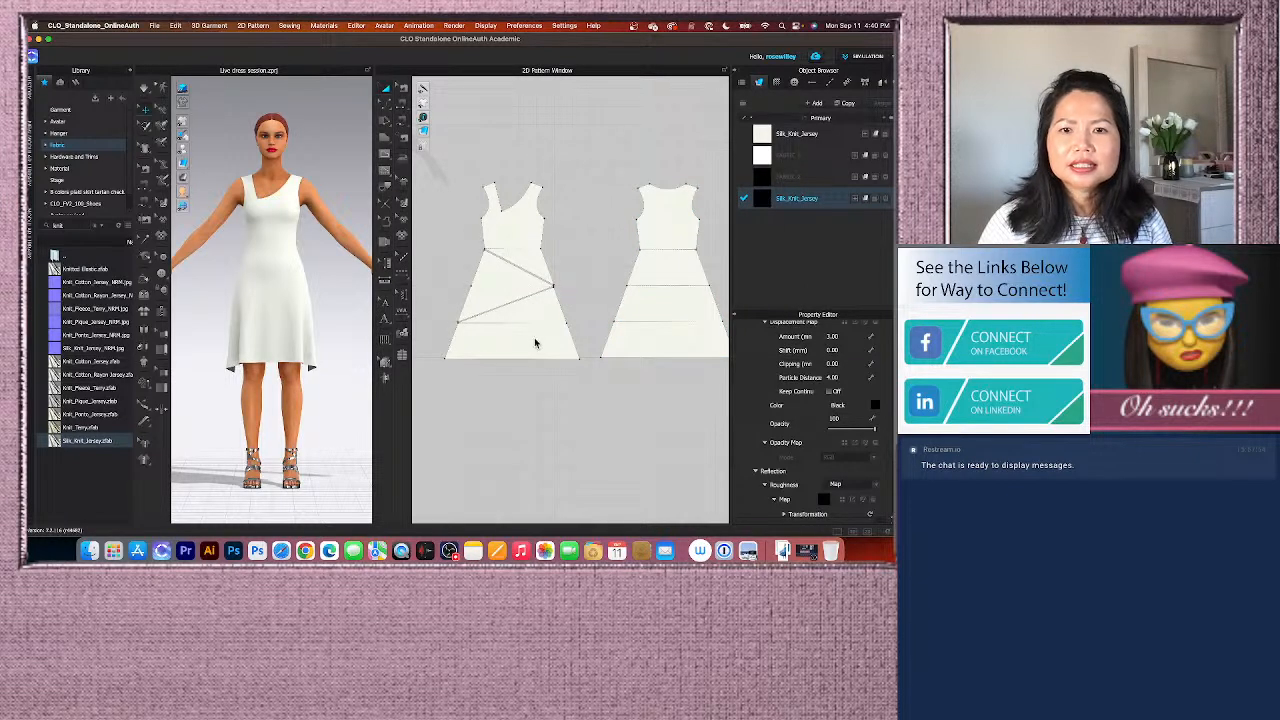
# Step: Try to assign the new black Silk_Knit_Jersey to the triangular panel of the front skirt
pyautogui.click(529, 272)
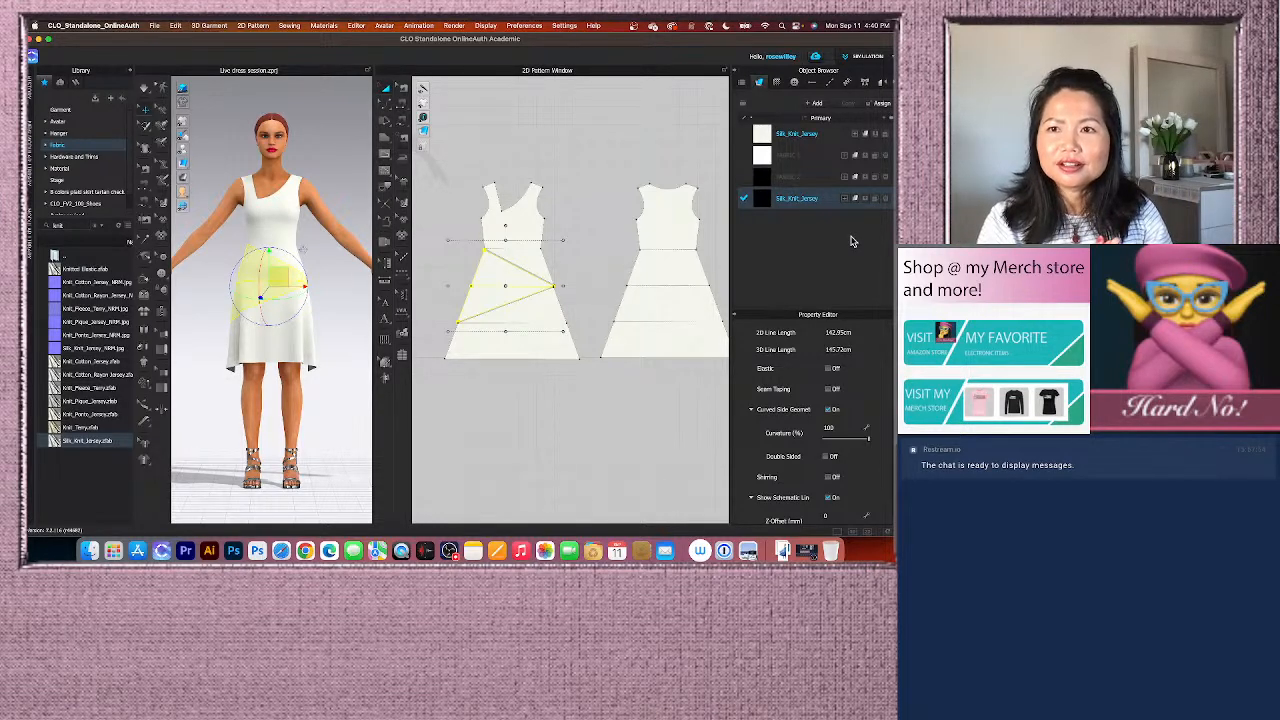
pyautogui.click(652, 189)
pyautogui.scroll(-3, 563, 242)
pyautogui.scroll(3, 563, 248)
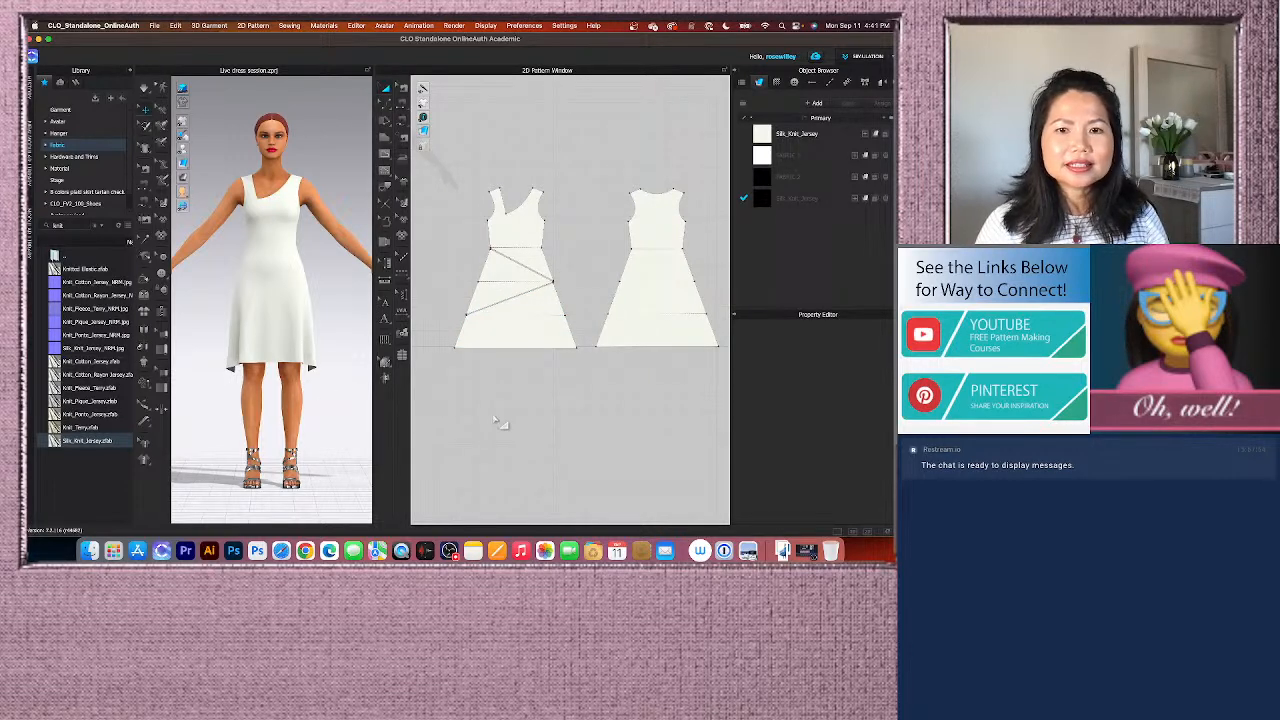
pyautogui.scroll(-2, 327, 404)
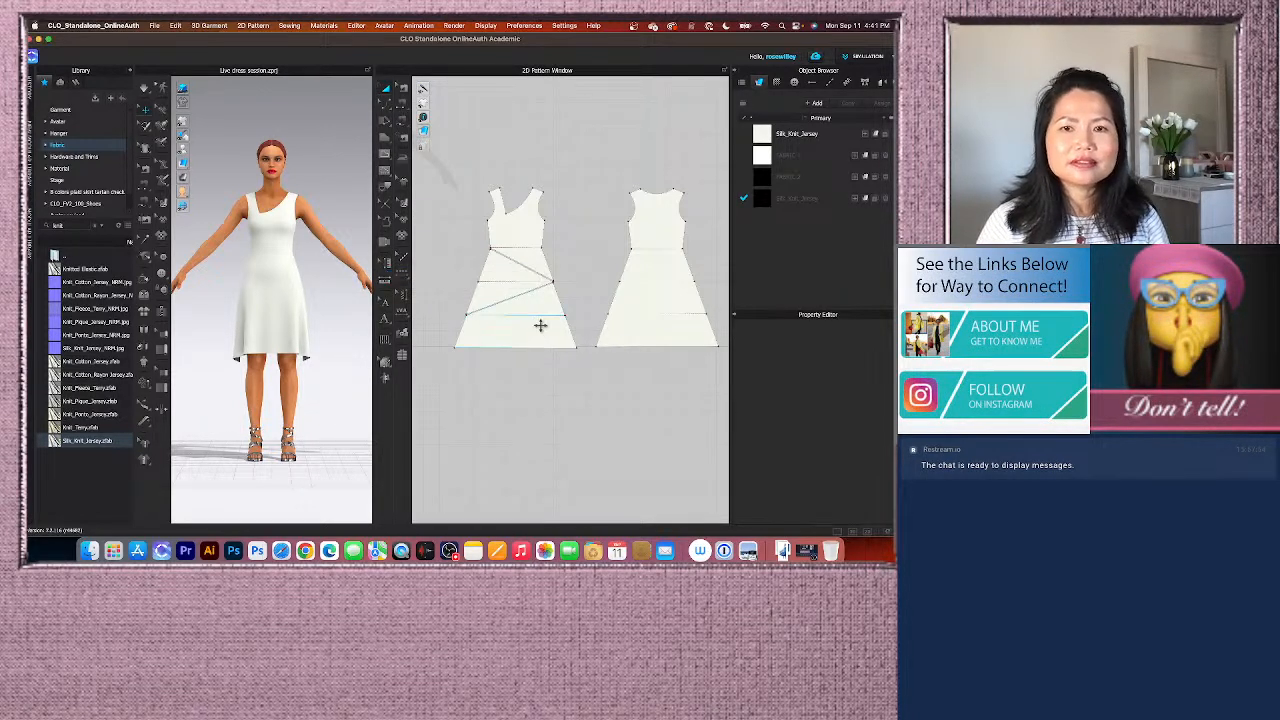
pyautogui.click(829, 203)
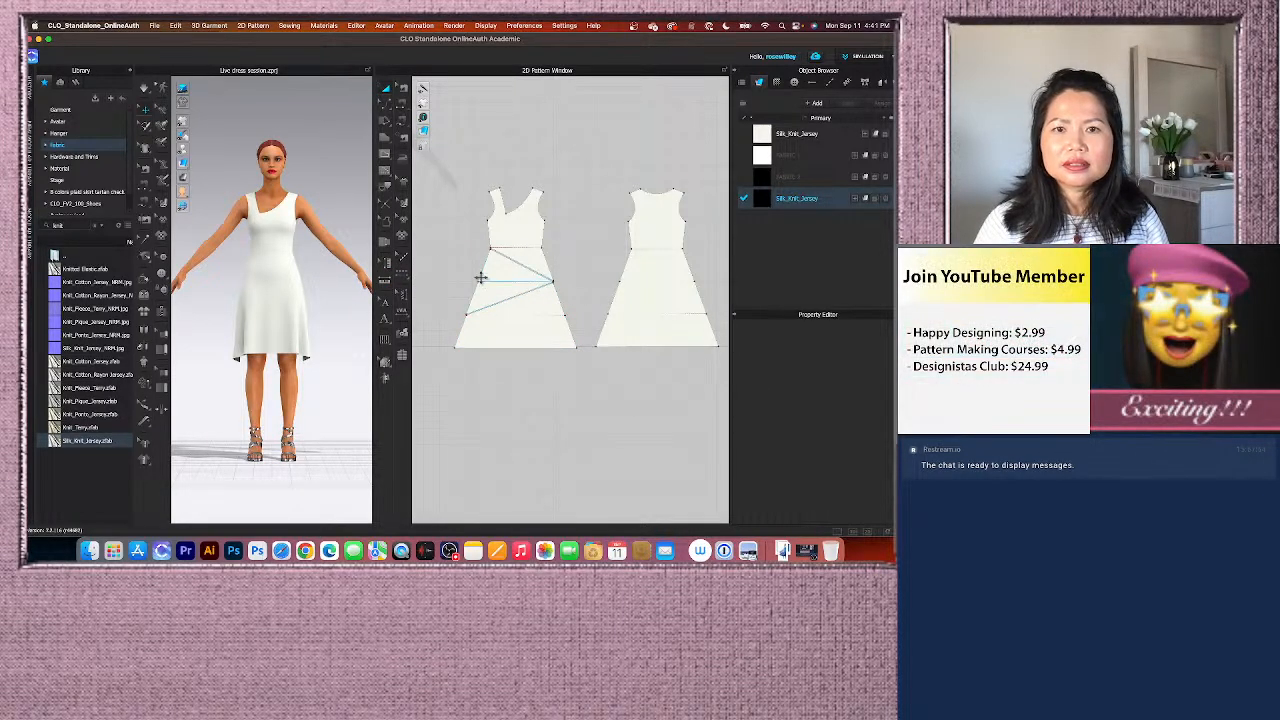
pyautogui.click(590, 256)
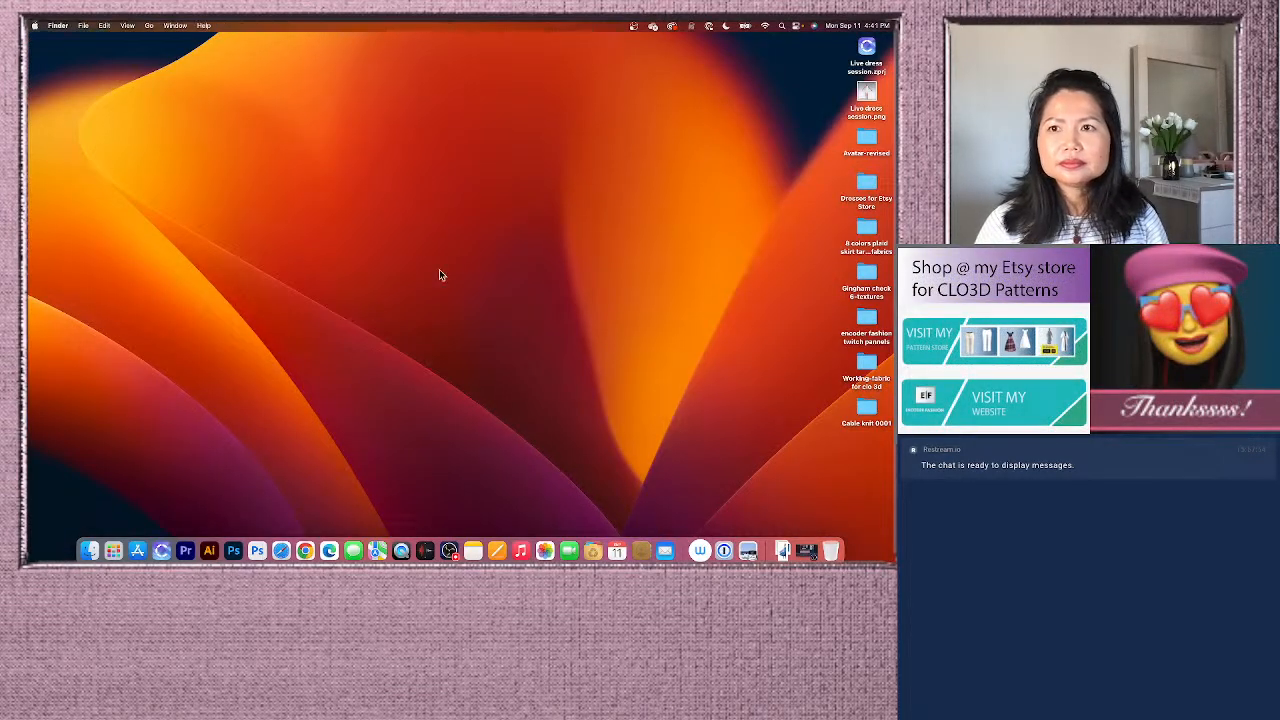
# Step: Reopen the Live dress session.zprj project from the desktop and frame the front and back dress patterns
pyautogui.doubleClick(867, 50)
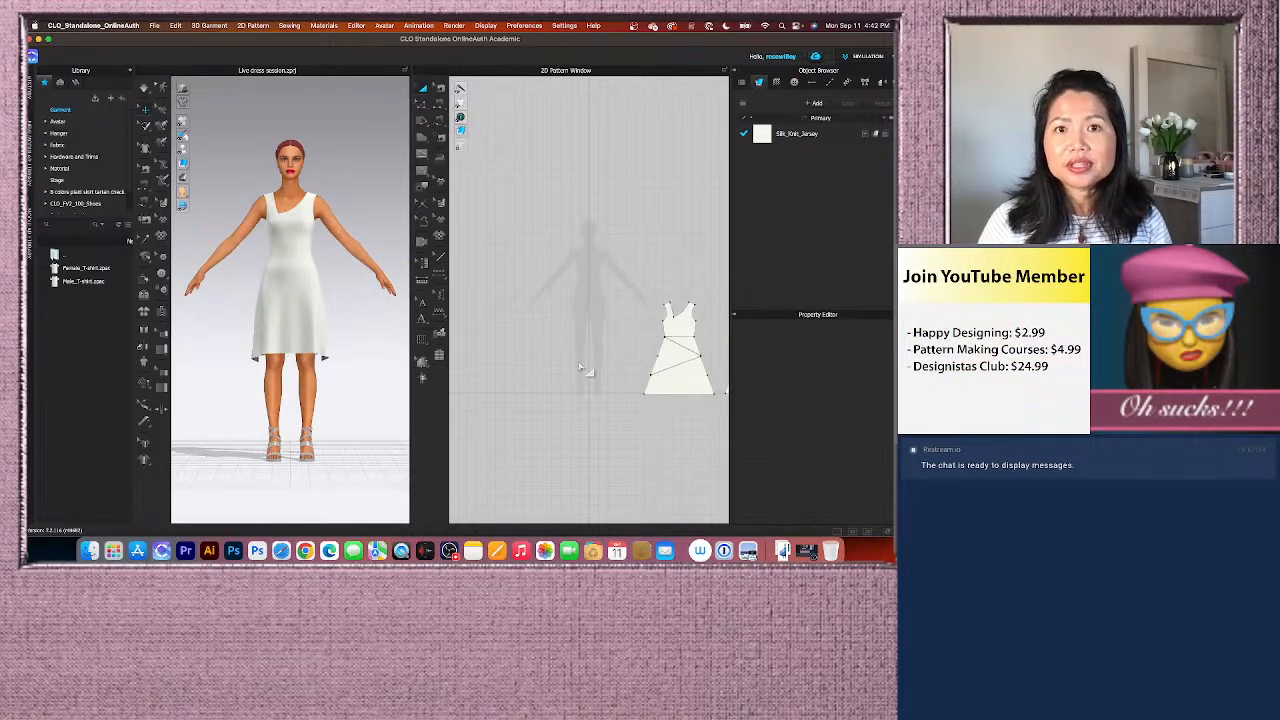
pyautogui.scroll(5, 590, 400)
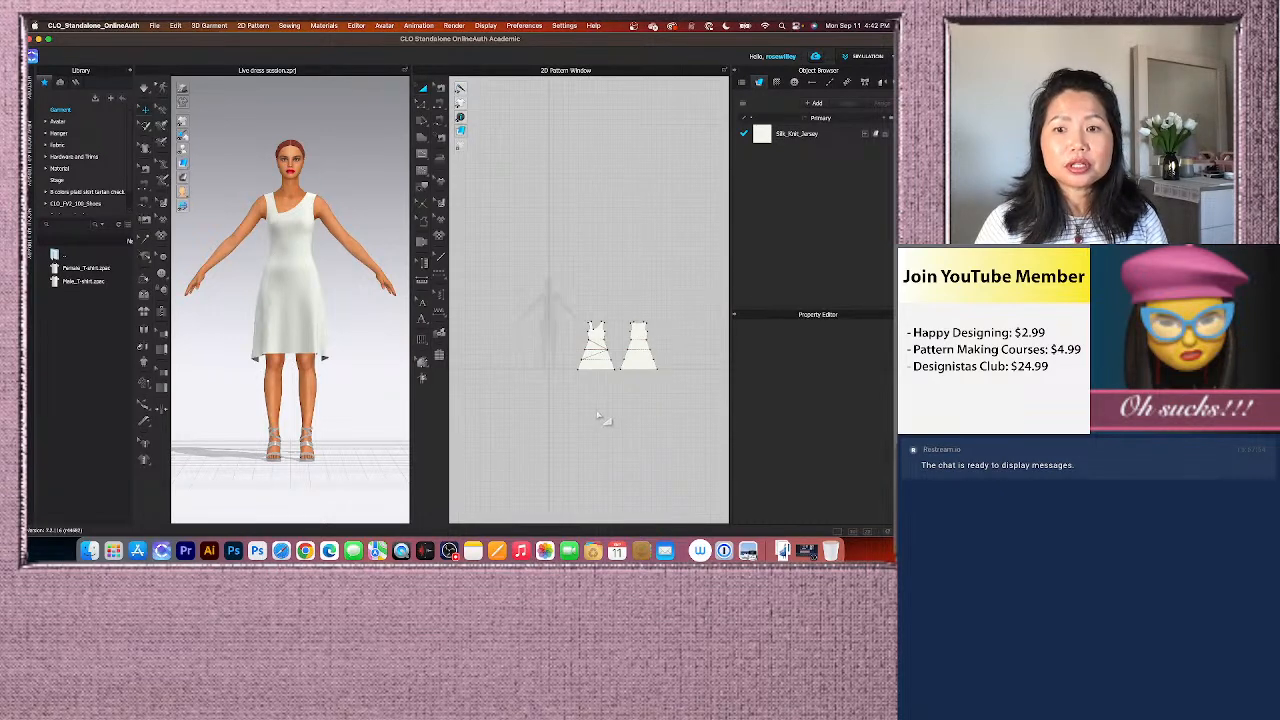
pyautogui.scroll(3, 615, 256)
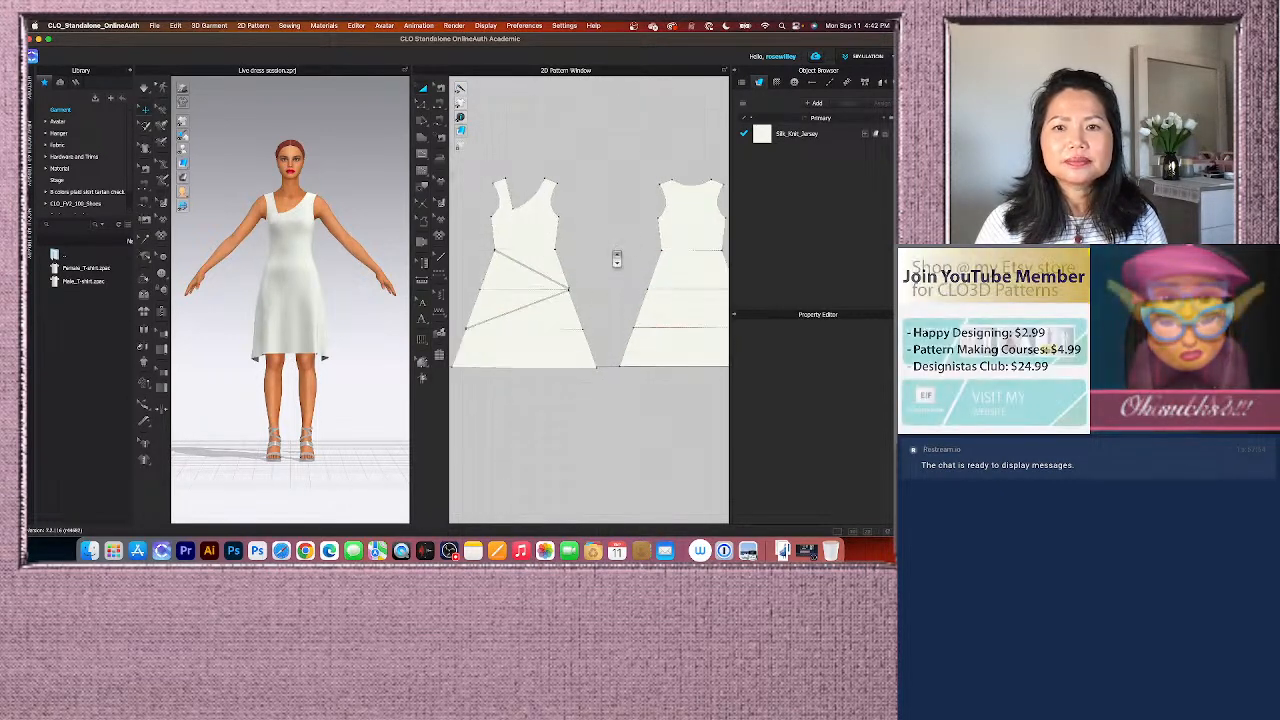
pyautogui.scroll(-2, 617, 258)
# Step: Duplicate the Silk_Knit_Jersey fabric and assign the copy to the triangular panel of the front skirt
pyautogui.click(845, 136)
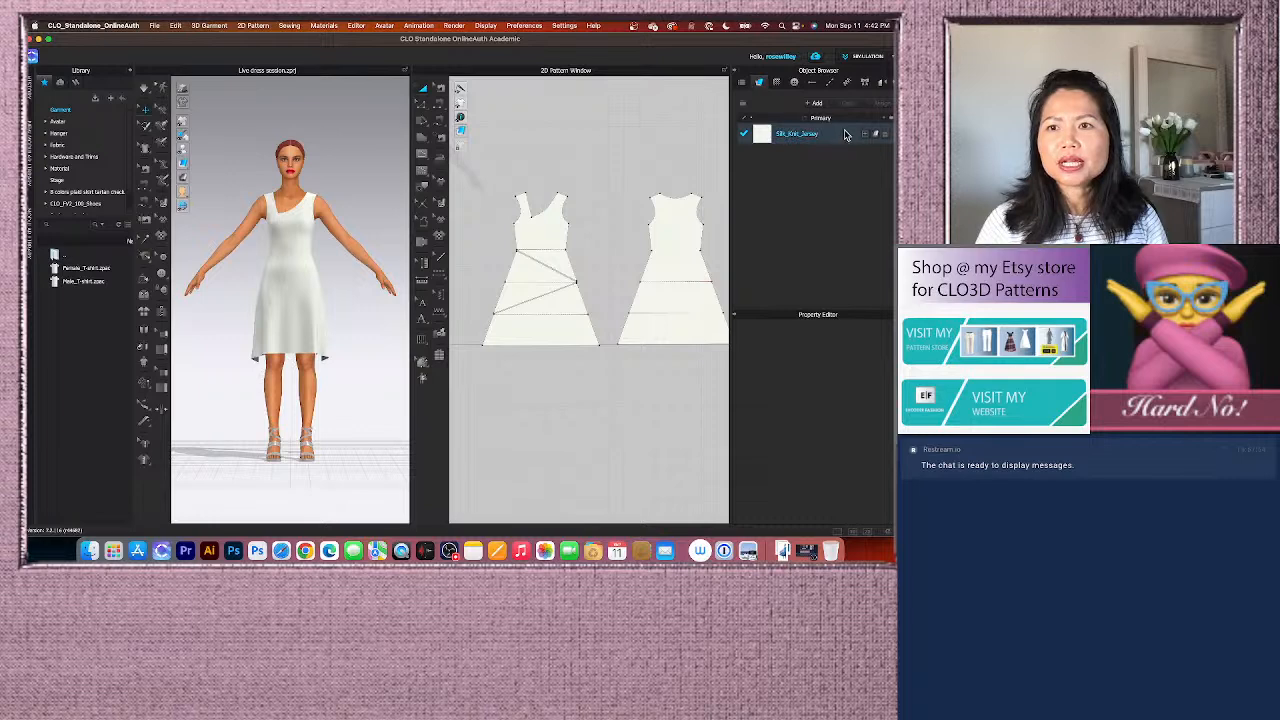
pyautogui.click(848, 104)
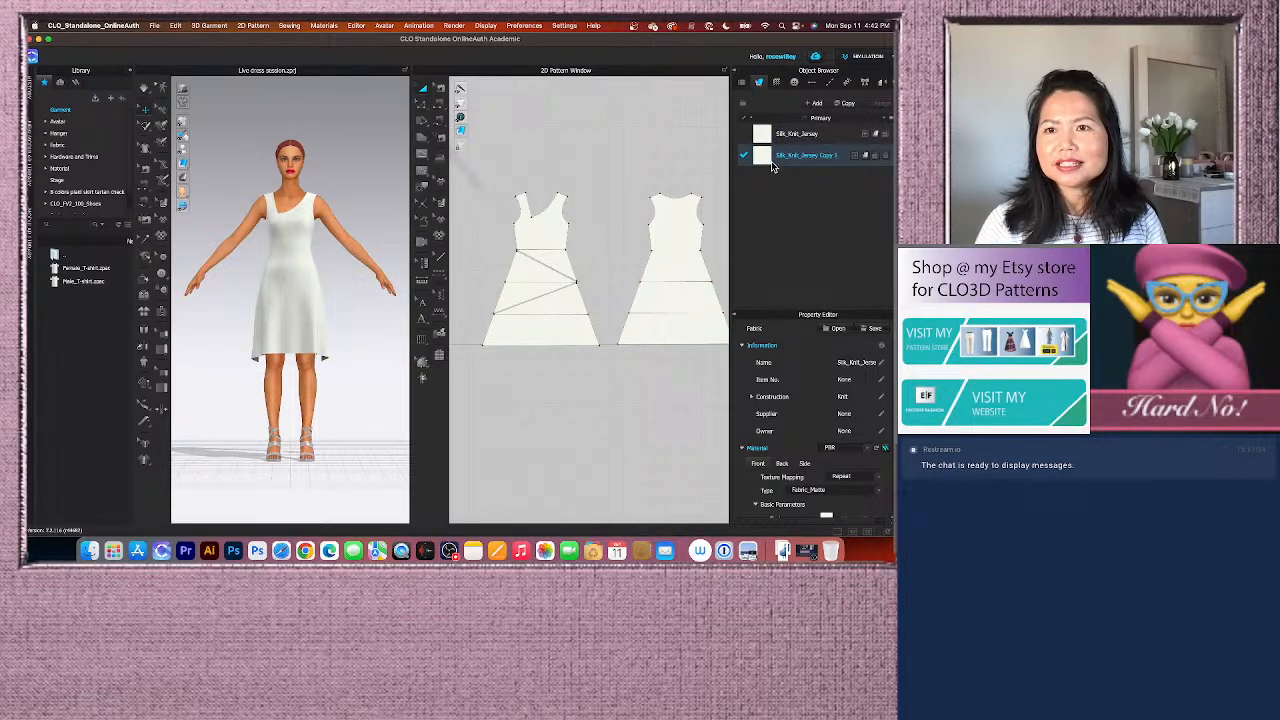
pyautogui.moveTo(761, 157); pyautogui.dragTo(533, 289)
# Step: Set the copied Silk_Knit_Jersey fabric's color to a soft black with RGB 25, 25, 25
pyautogui.click(826, 157)
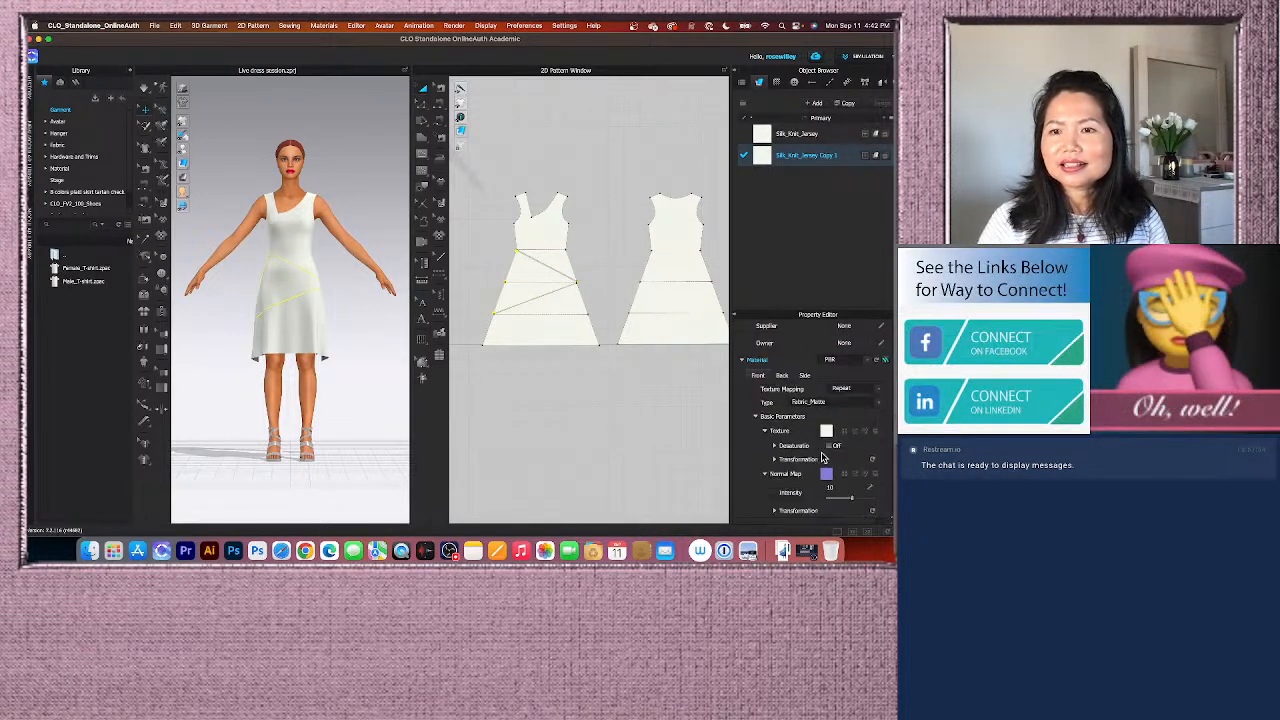
pyautogui.scroll(-3, 835, 447)
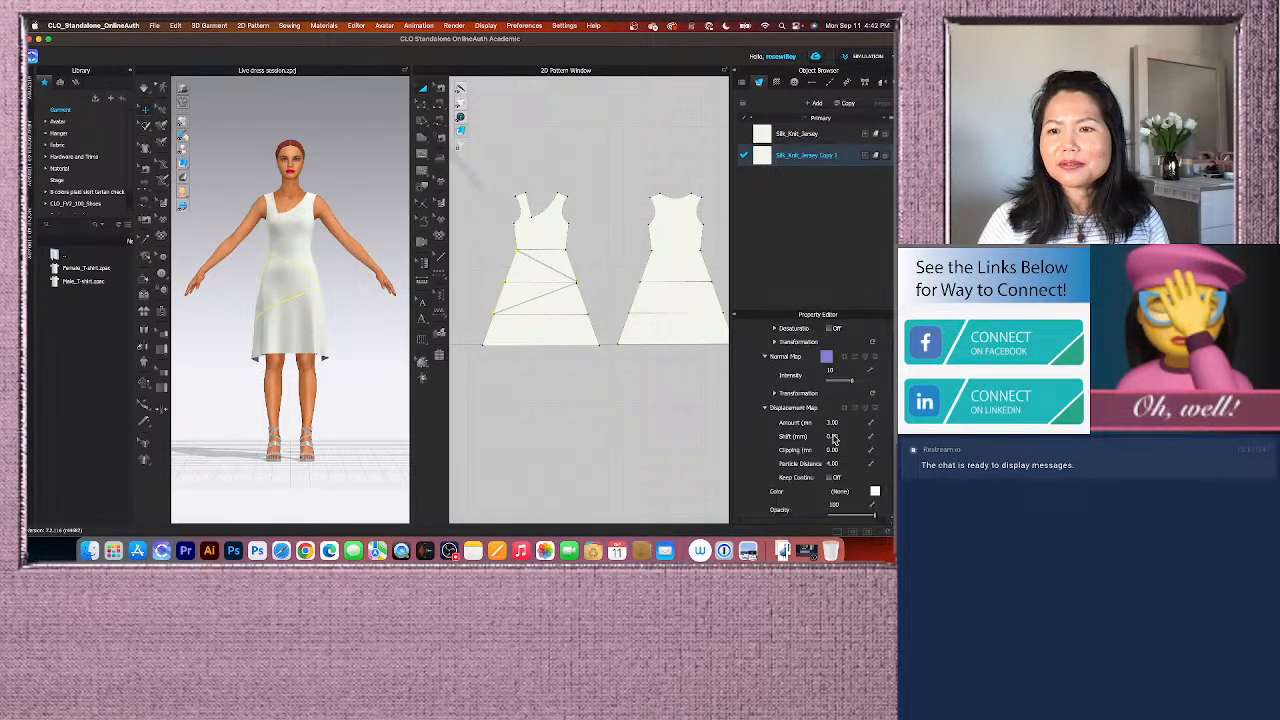
pyautogui.click(875, 492)
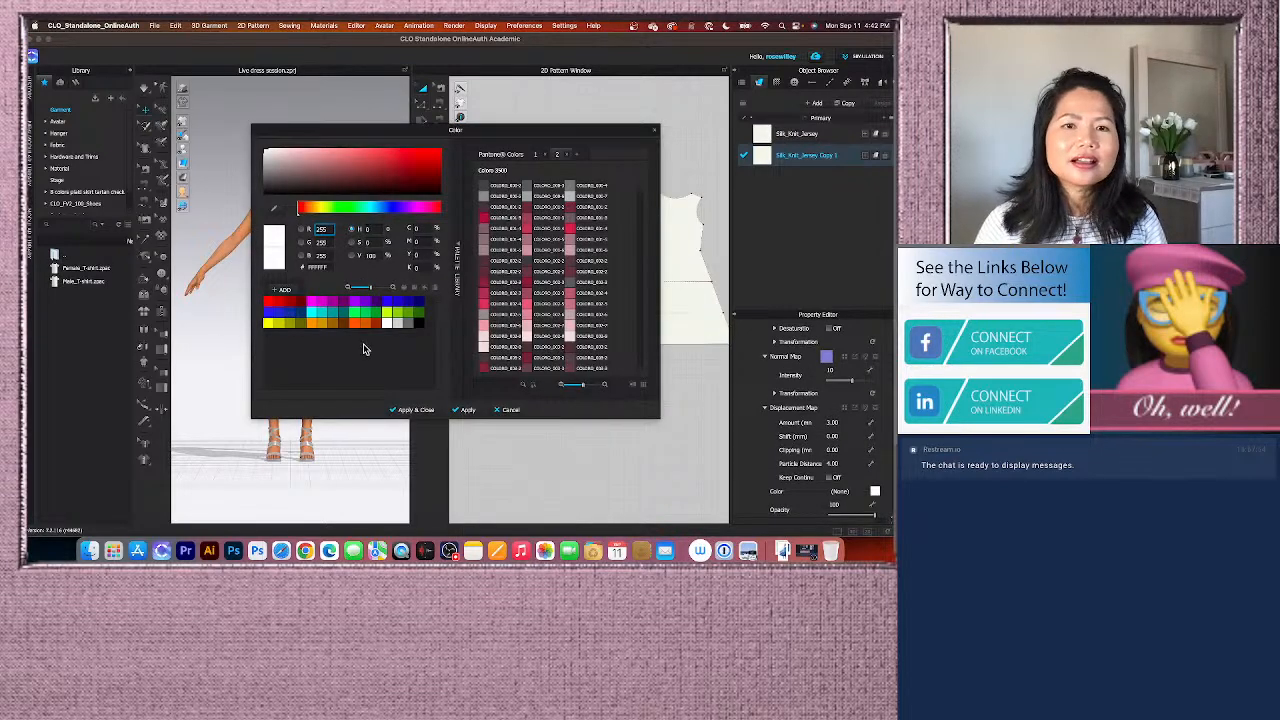
pyautogui.click(418, 322)
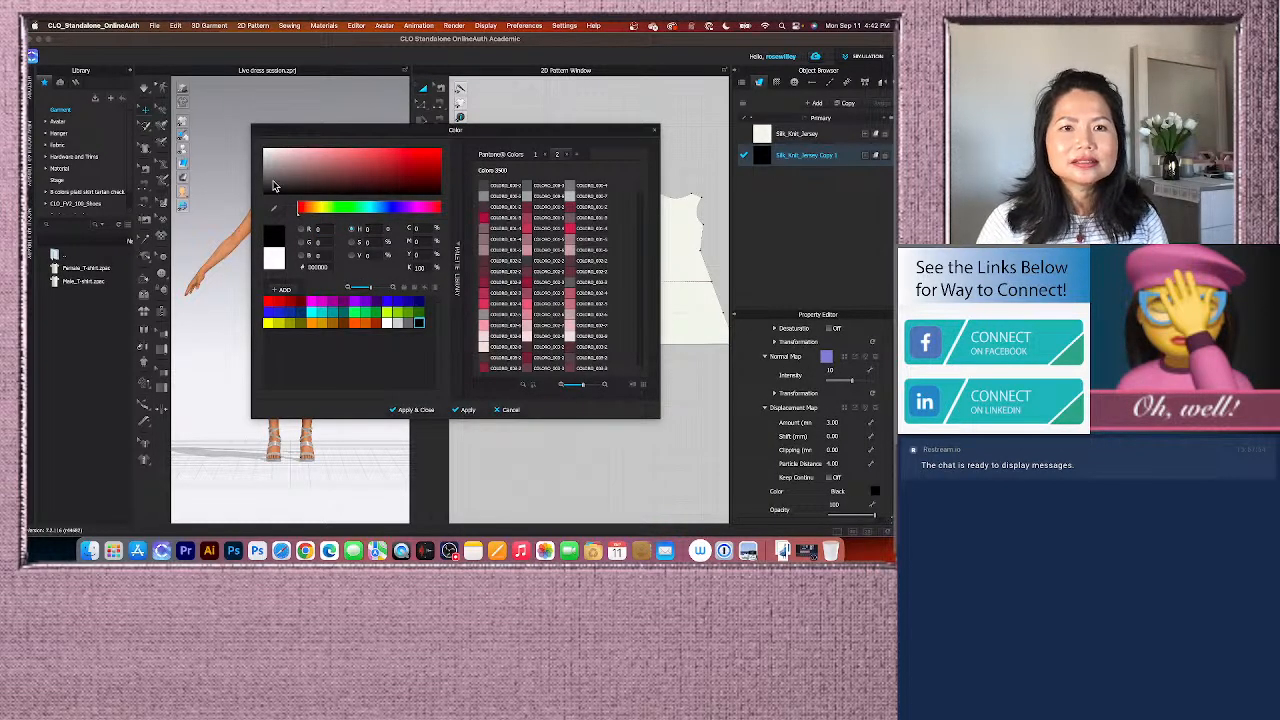
pyautogui.click(268, 192)
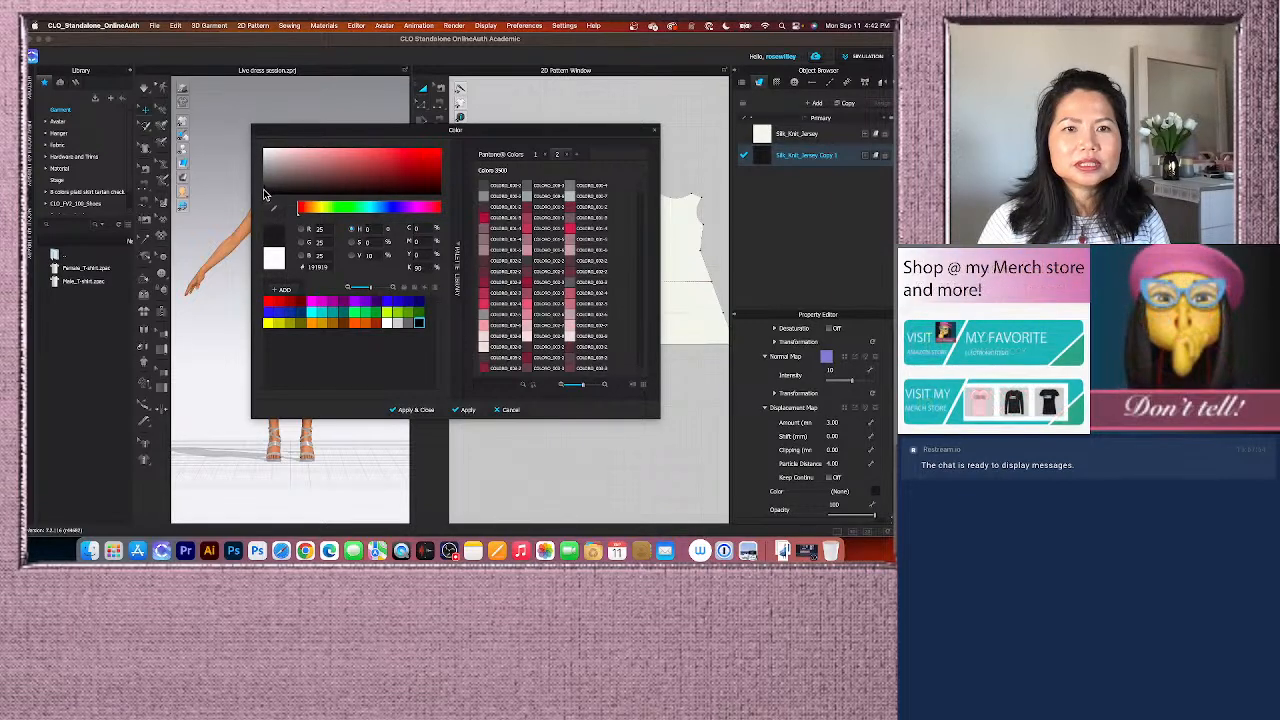
pyautogui.click(412, 410)
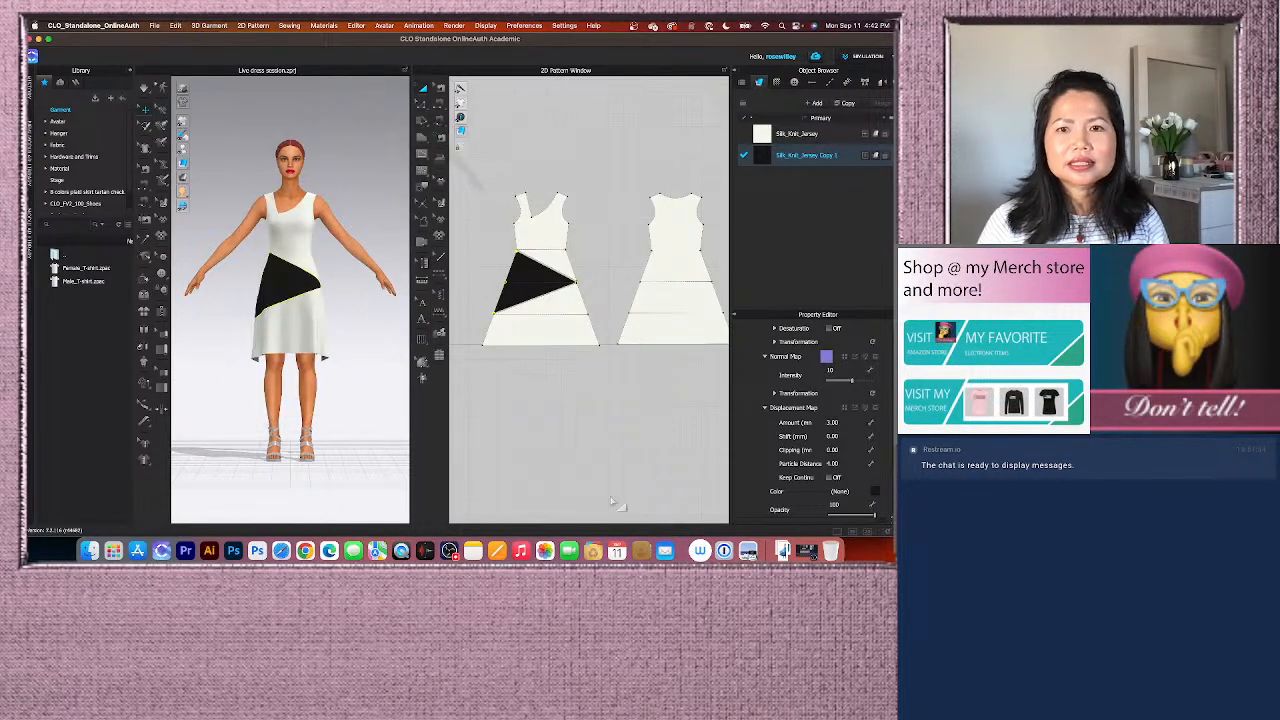
pyautogui.scroll(3, 342, 366)
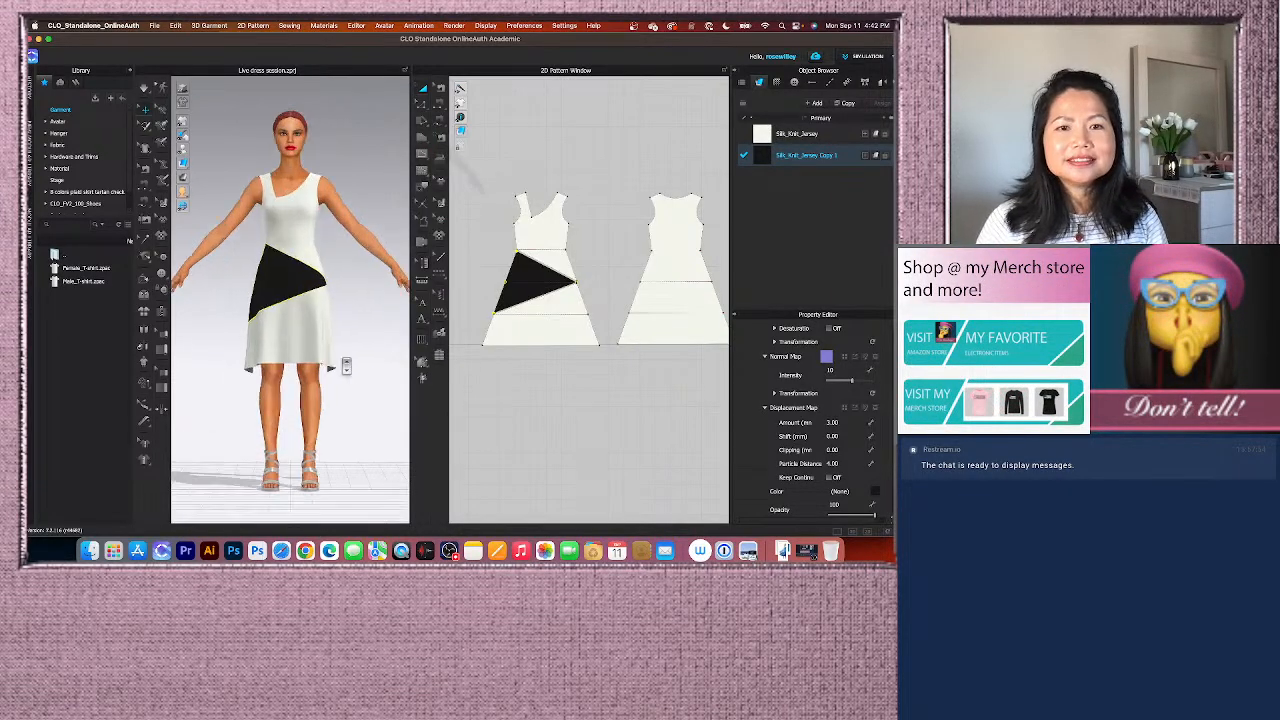
pyautogui.click(386, 322)
# Step: Duplicate the black jersey fabric and assign the new copy to the lower panel of the front skirt
pyautogui.scroll(-2, 600, 270)
pyautogui.scroll(2, 585, 305)
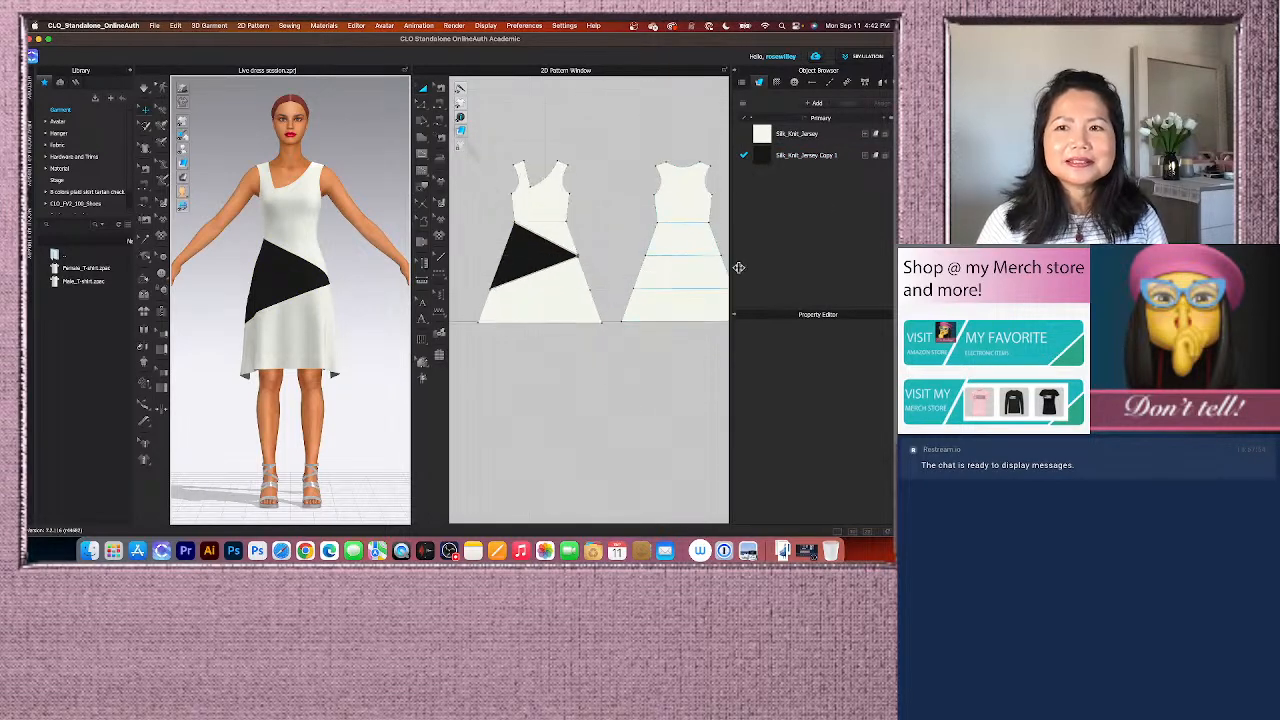
pyautogui.scroll(-2, 603, 258)
pyautogui.scroll(3, 640, 210)
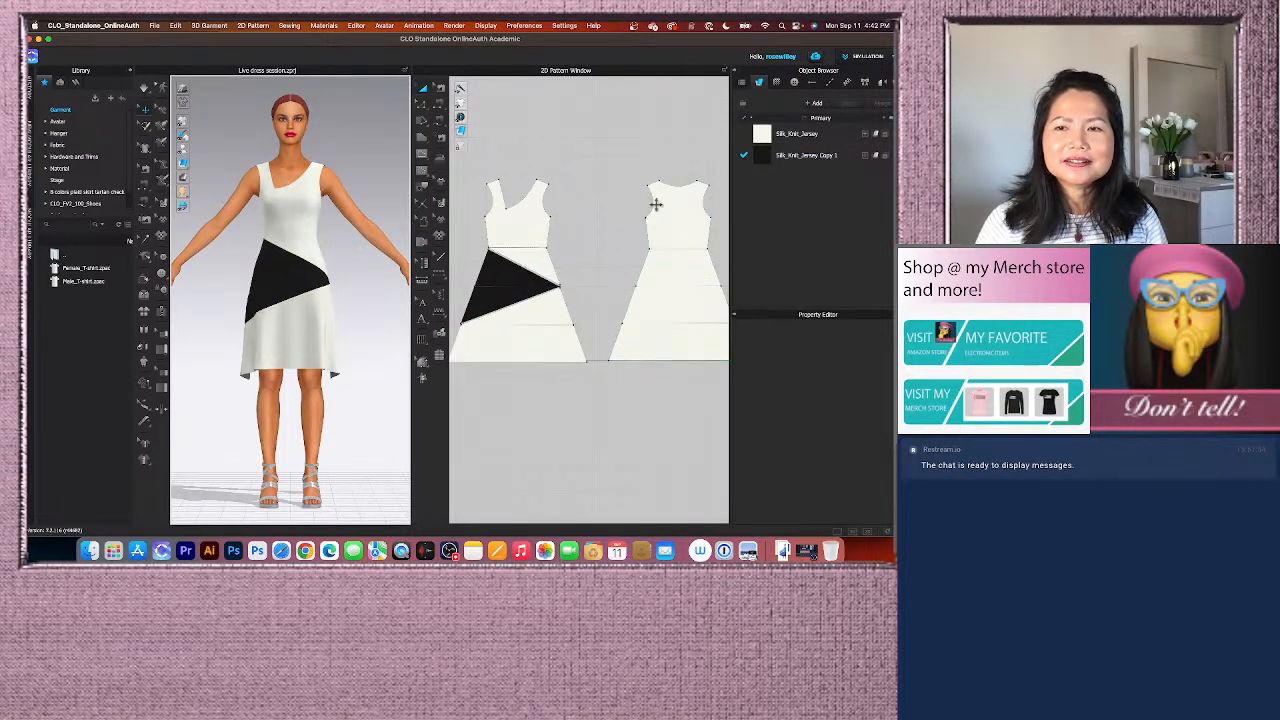
pyautogui.click(832, 160)
pyautogui.click(849, 104)
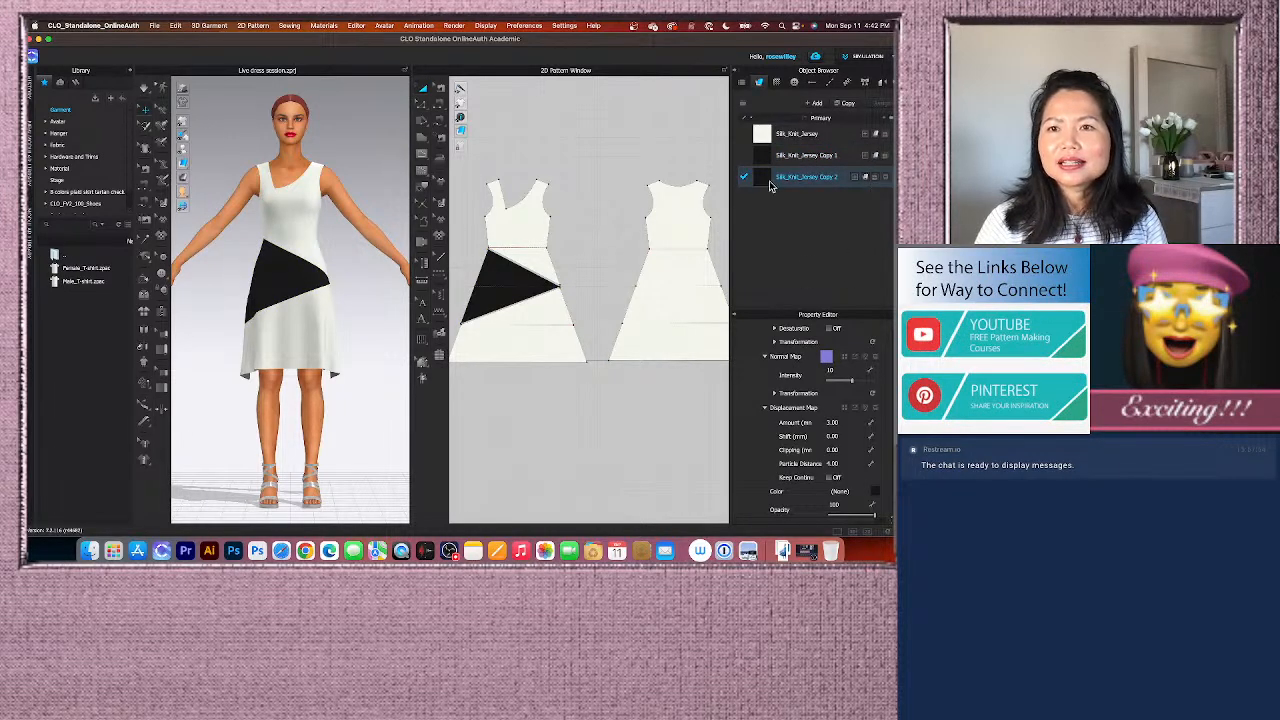
pyautogui.moveTo(766, 180); pyautogui.dragTo(552, 344)
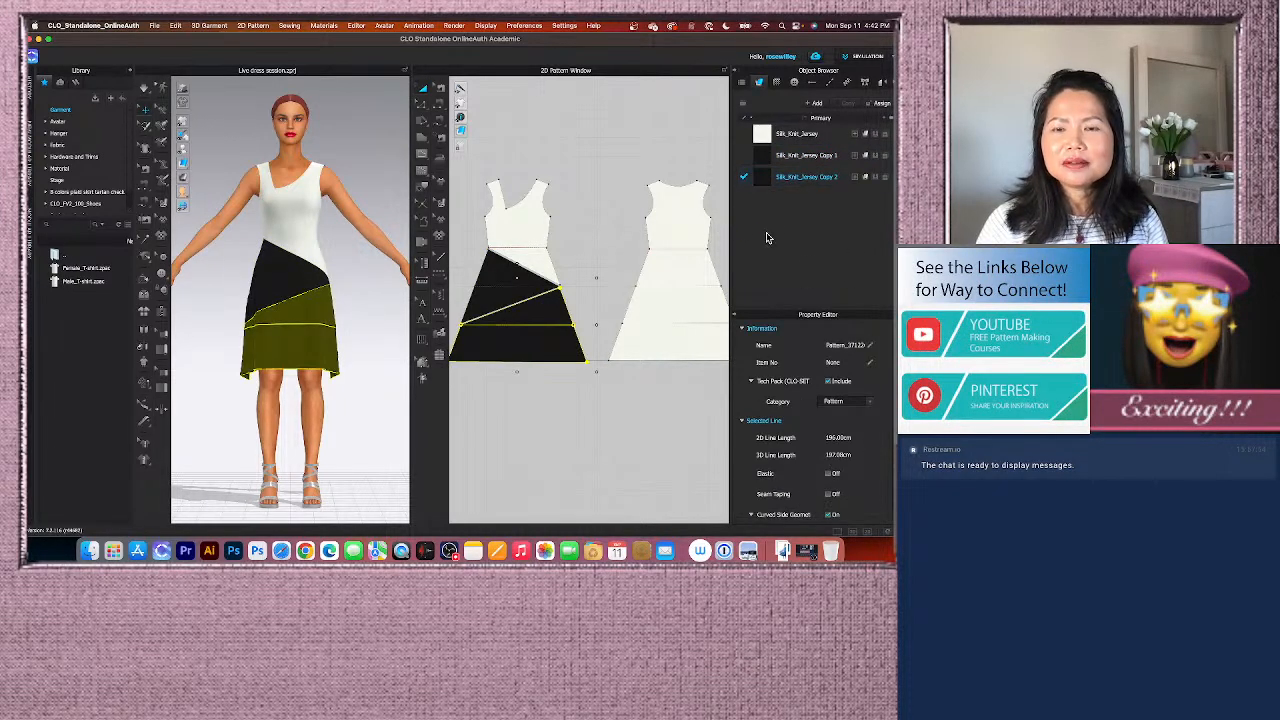
# Step: Change the color of Silk_Knit_Jersey Copy 2 to teal with RGB 43, 188, 188
pyautogui.click(817, 179)
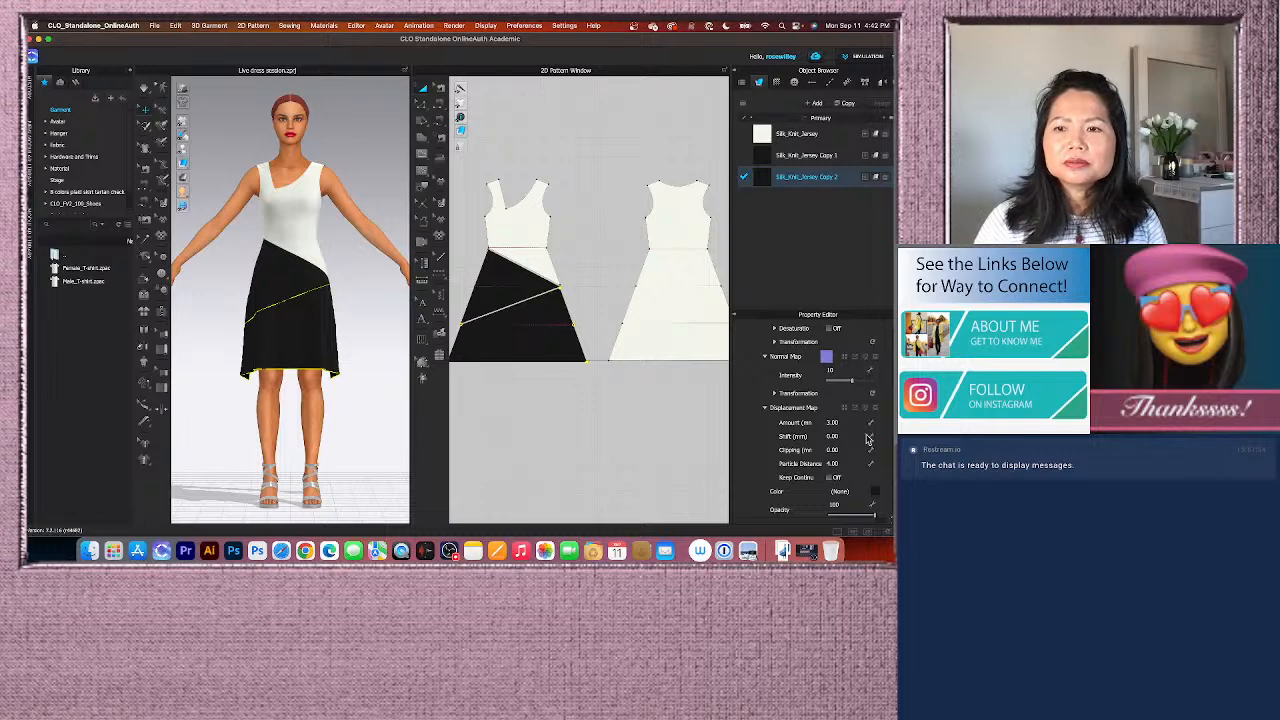
pyautogui.scroll(-5, 858, 478)
pyautogui.scroll(-5, 860, 490)
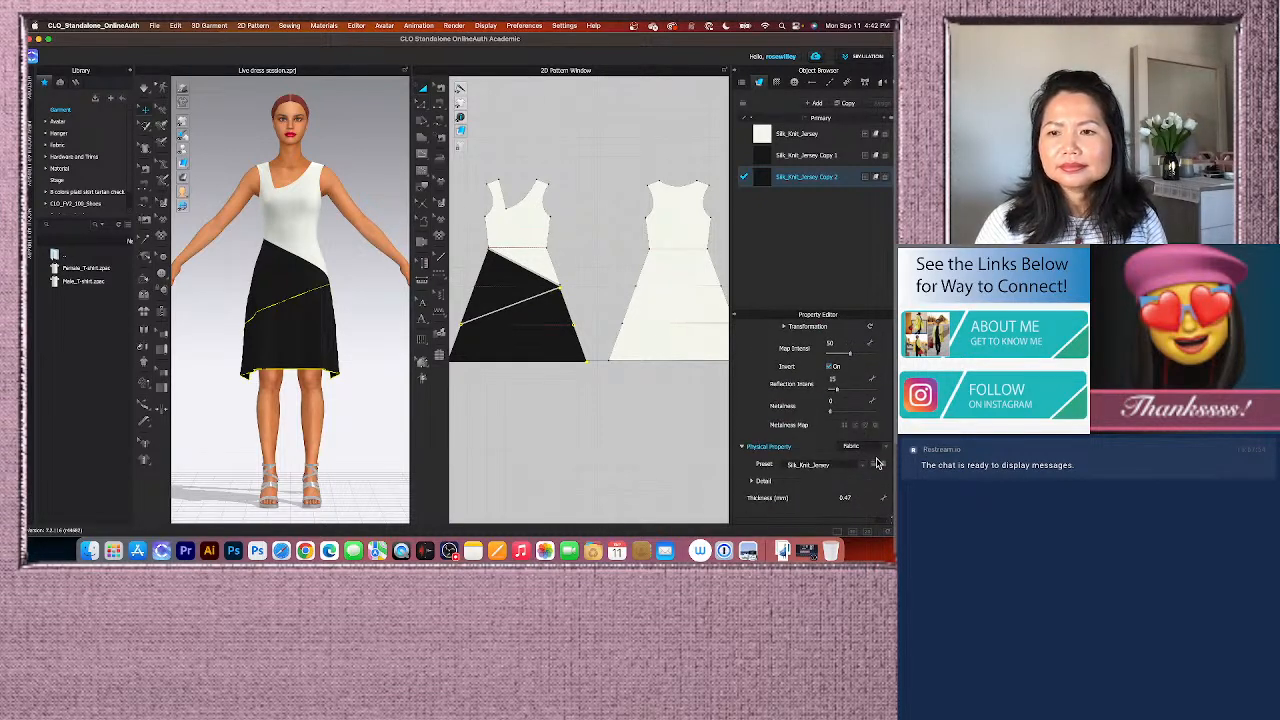
pyautogui.scroll(5, 870, 478)
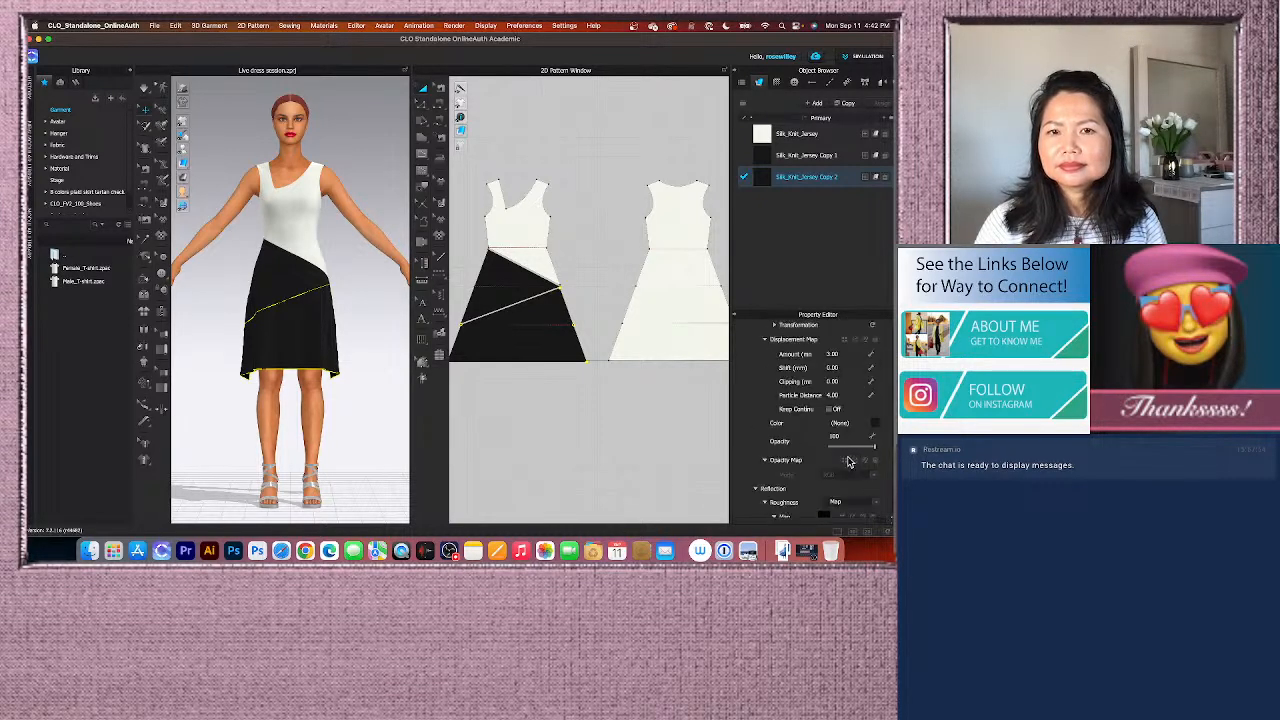
pyautogui.scroll(2, 848, 461)
pyautogui.click(766, 484)
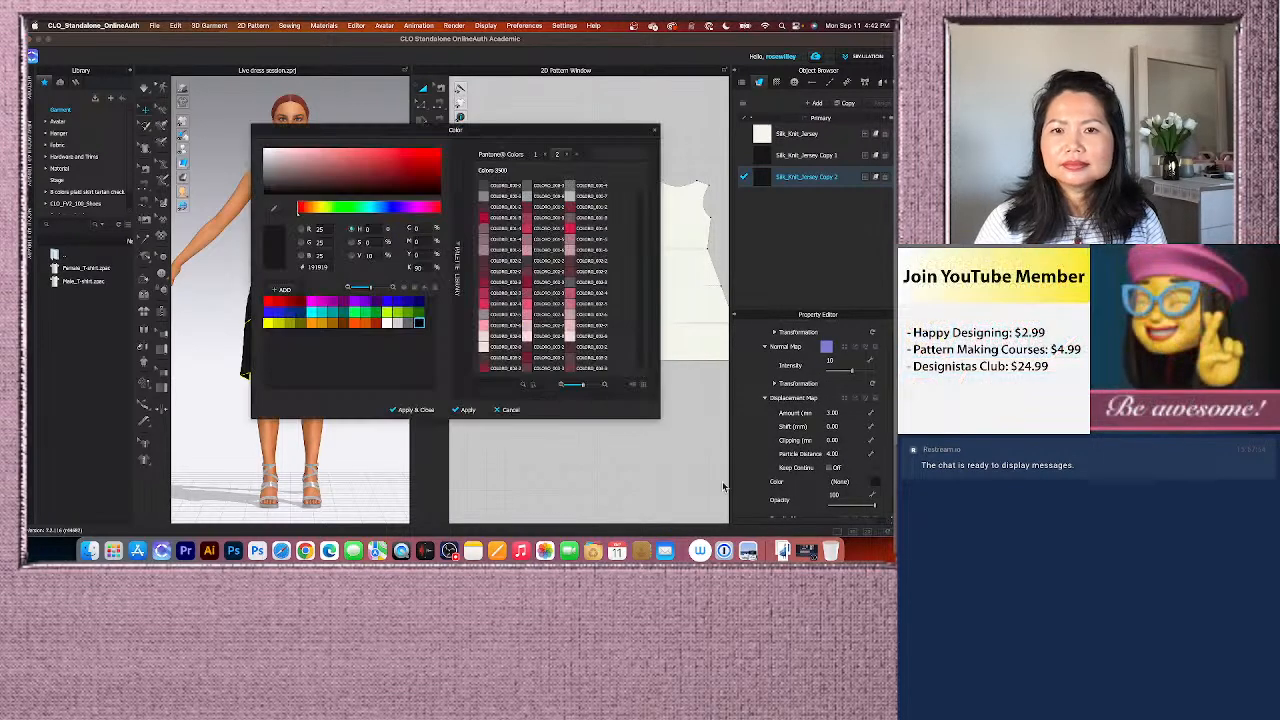
pyautogui.click(324, 317)
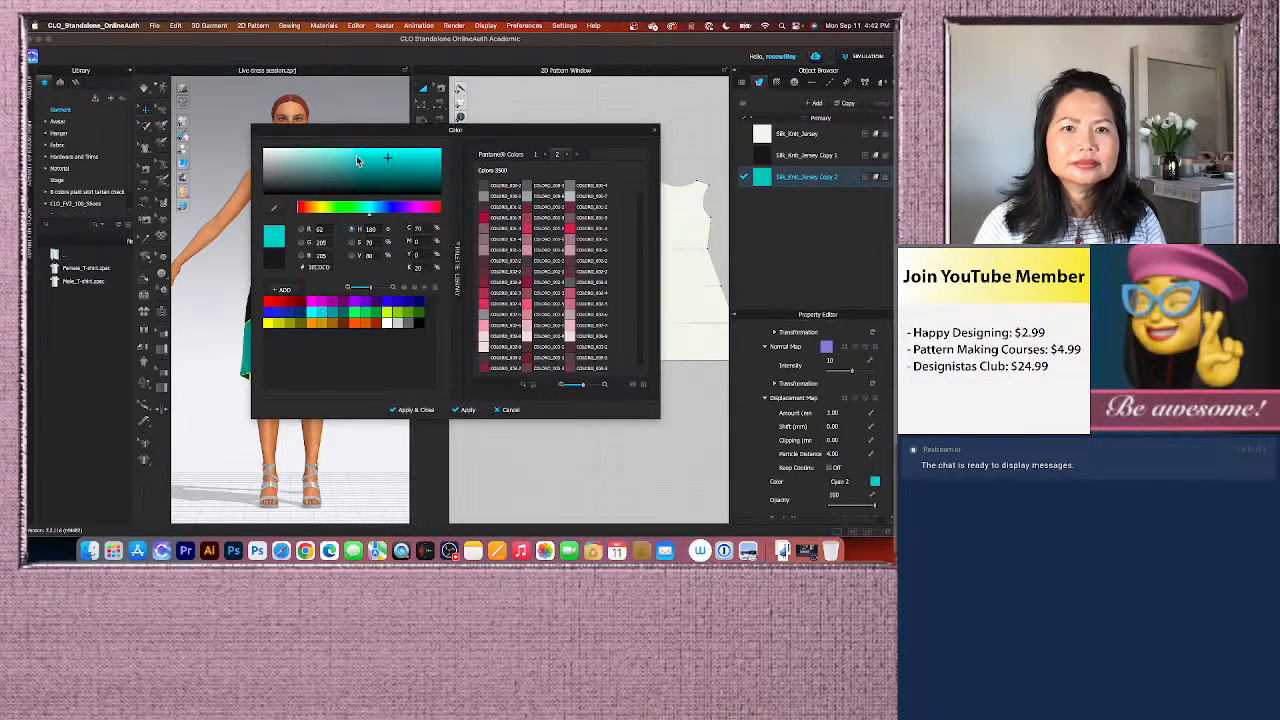
pyautogui.moveTo(365, 133)
pyautogui.mouseDown()
pyautogui.moveTo(540, 128)
pyautogui.moveTo(538, 163)
pyautogui.moveTo(548, 150)
pyautogui.moveTo(574, 161)
pyautogui.mouseUp()
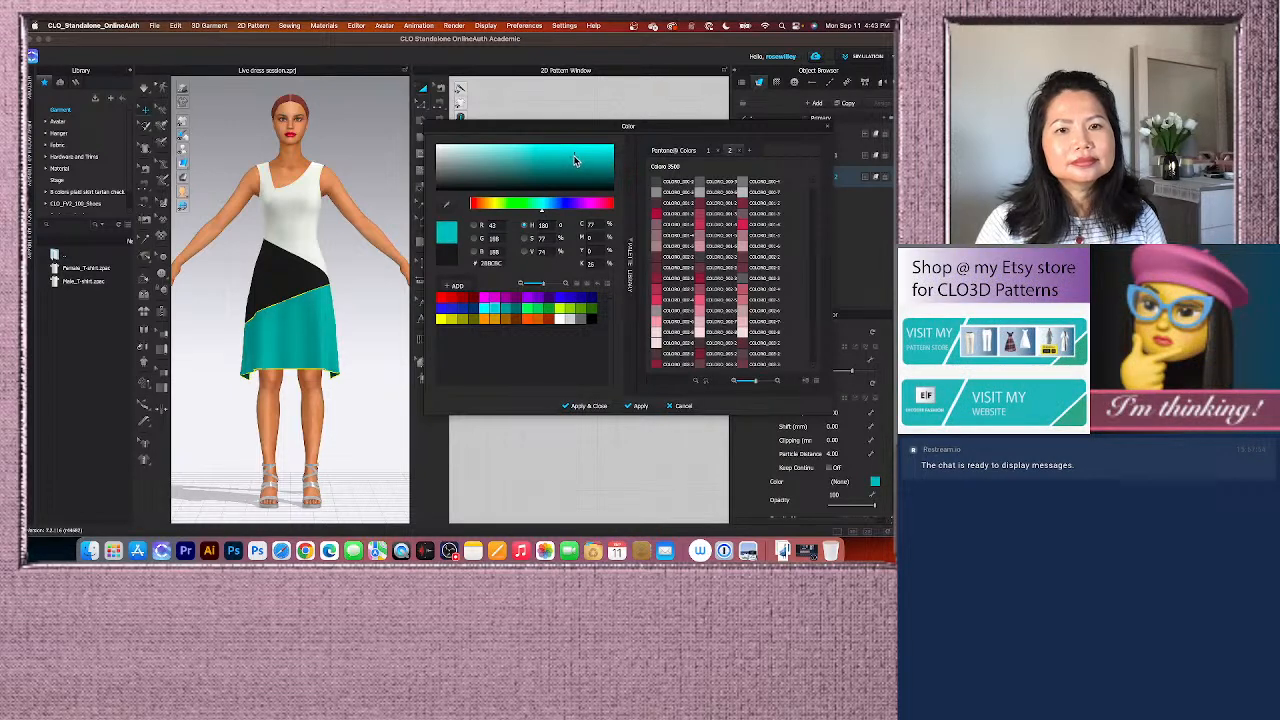
pyautogui.click(587, 406)
# Step: Examine the white, black and teal color blocking of the dress on the avatar
pyautogui.scroll(5, 364, 420)
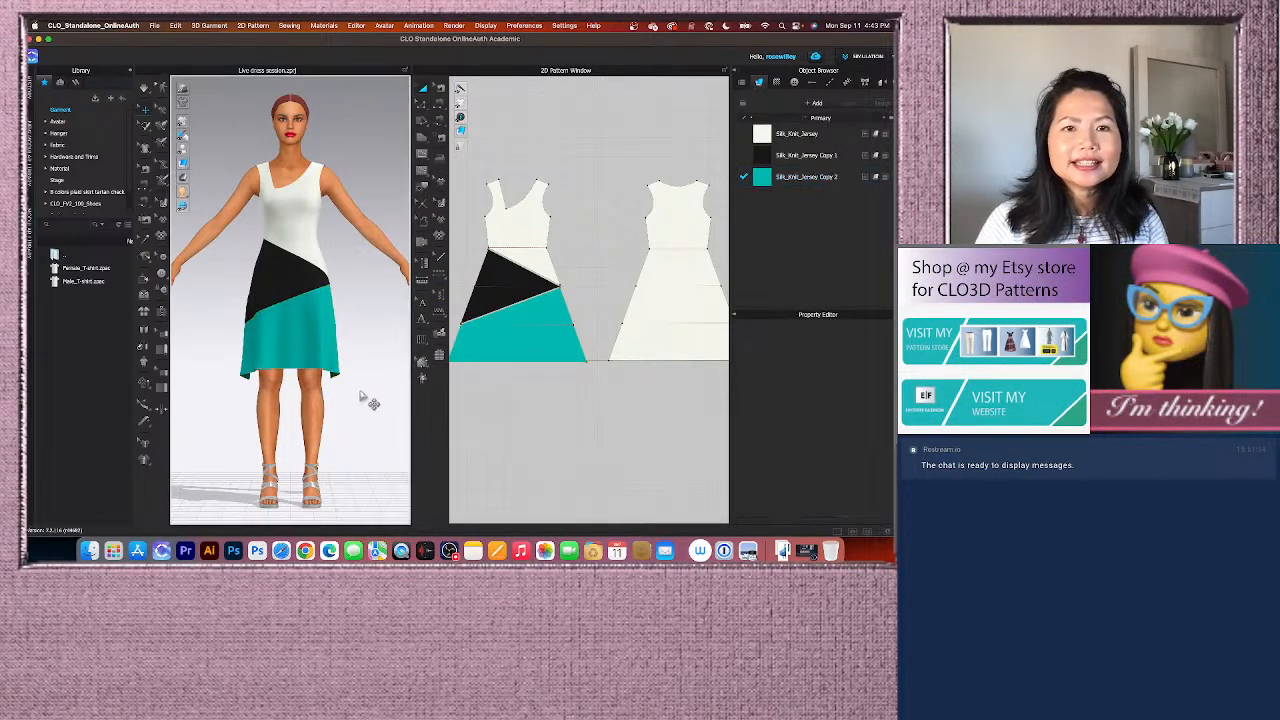
pyautogui.scroll(-5, 364, 420)
pyautogui.moveTo(378, 443); pyautogui.dragTo(272, 448, button='right')
pyautogui.scroll(3, 326, 424)
pyautogui.scroll(-3, 340, 422)
pyautogui.moveTo(356, 418)
pyautogui.mouseDown(button='right')
pyautogui.moveTo(325, 423)
pyautogui.moveTo(354, 420)
pyautogui.mouseUp(button='right')
pyautogui.scroll(2, 356, 418)
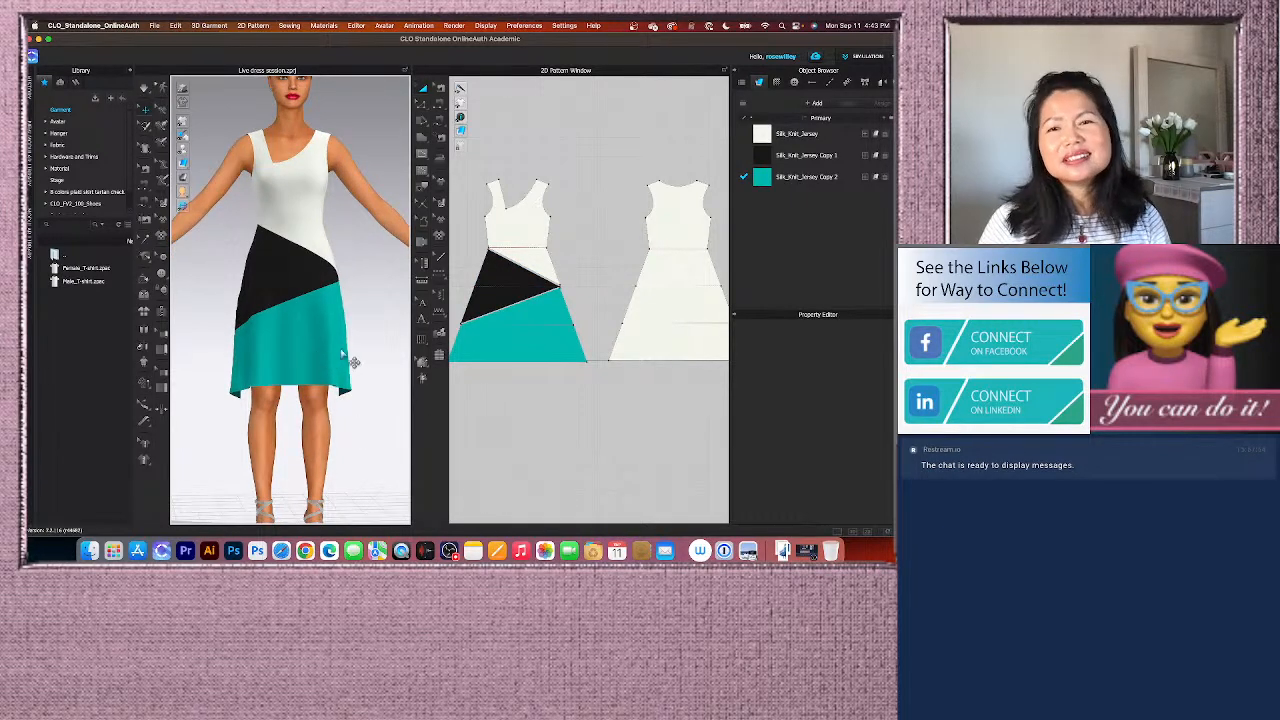
pyautogui.scroll(-2, 360, 410)
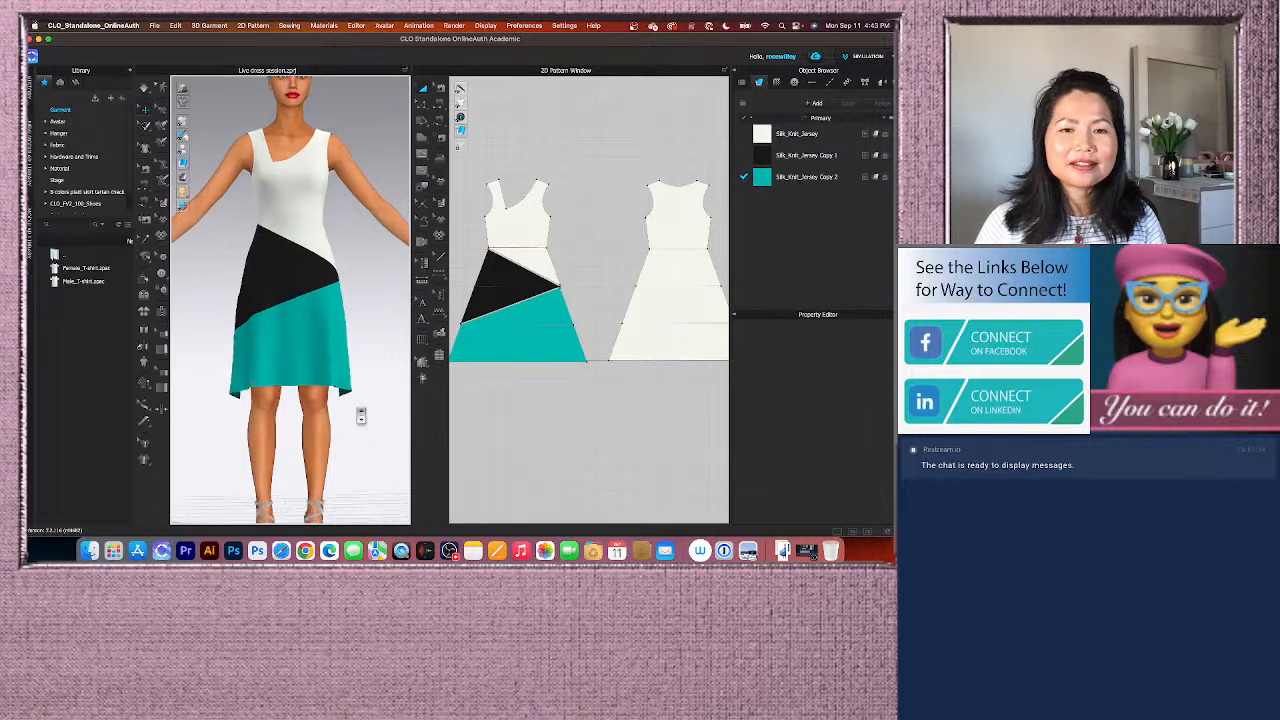
pyautogui.scroll(-2, 552, 400)
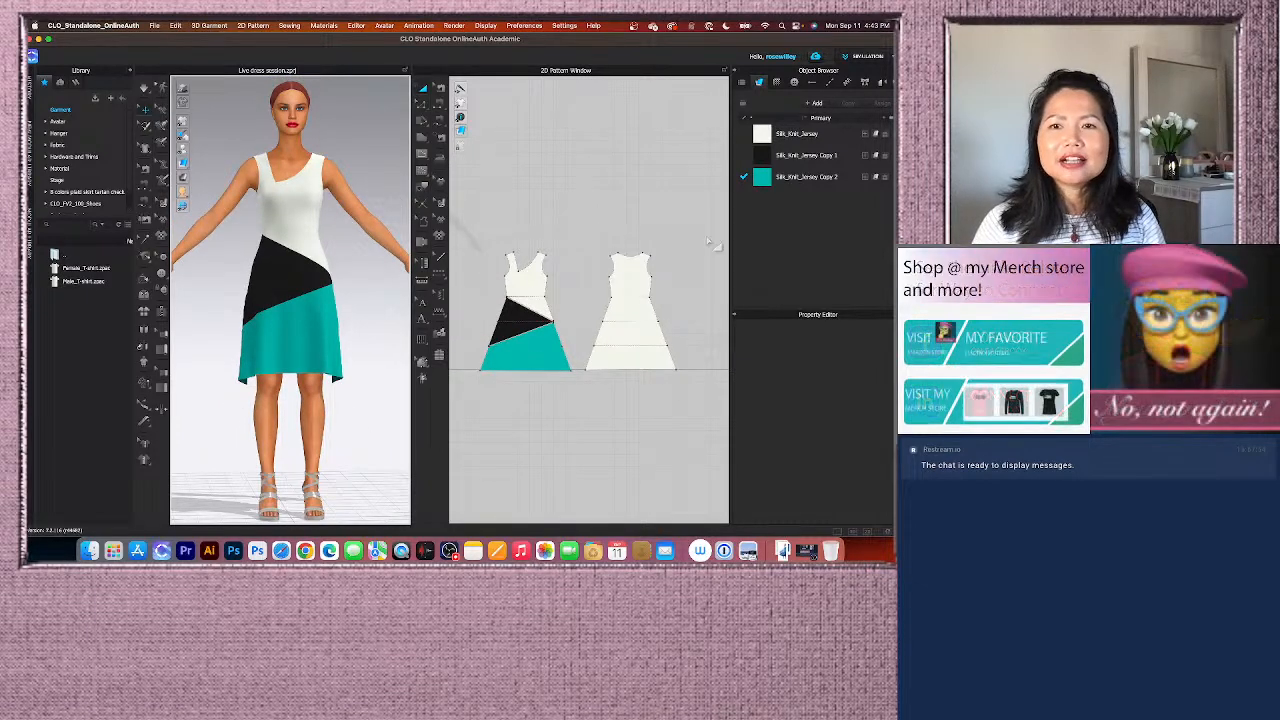
# Step: Select all front and back dress patterns, run the simulation to settle the drape, and stop it
pyautogui.moveTo(469, 214); pyautogui.dragTo(660, 430)
pyautogui.press('space')
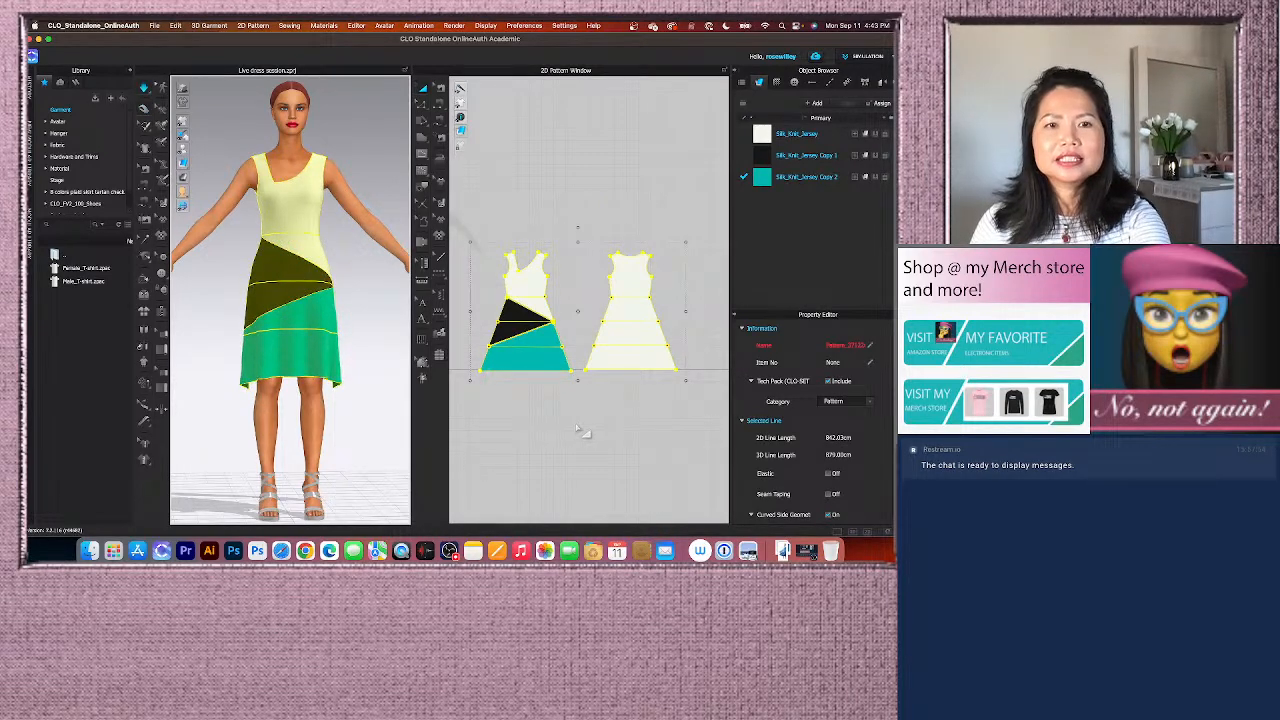
pyautogui.click(578, 430)
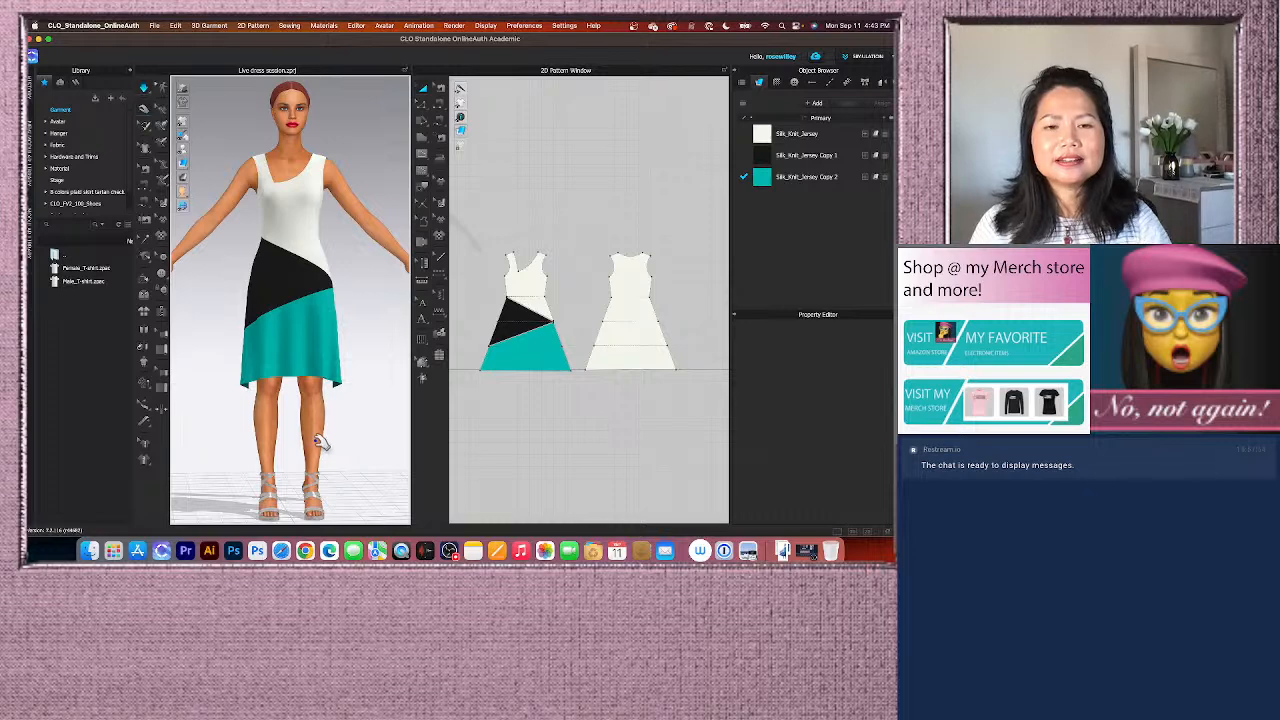
pyautogui.scroll(-3, 330, 434)
pyautogui.scroll(3, 342, 436)
pyautogui.press('space')
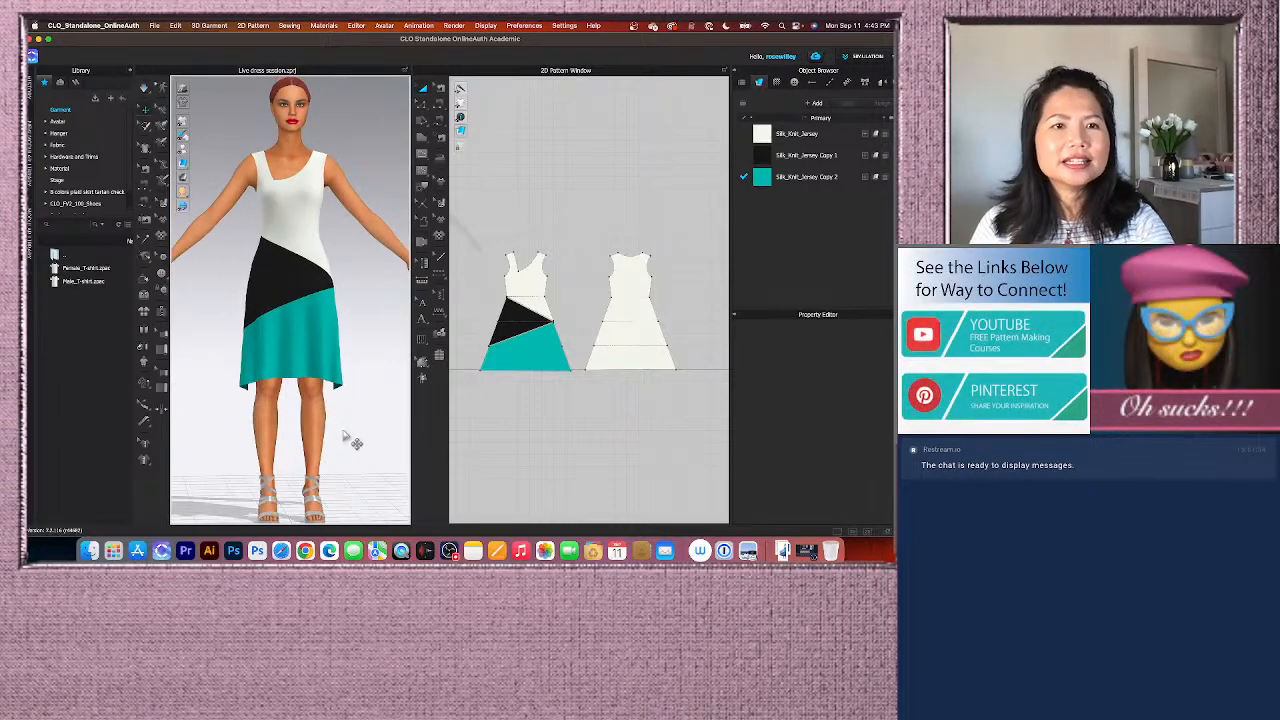
# Step: Examine the simulated dress on the avatar from the back, front and side, checking the drape and panel seams
pyautogui.scroll(2, 363, 403)
pyautogui.moveTo(363, 413); pyautogui.dragTo(334, 416, button='right')
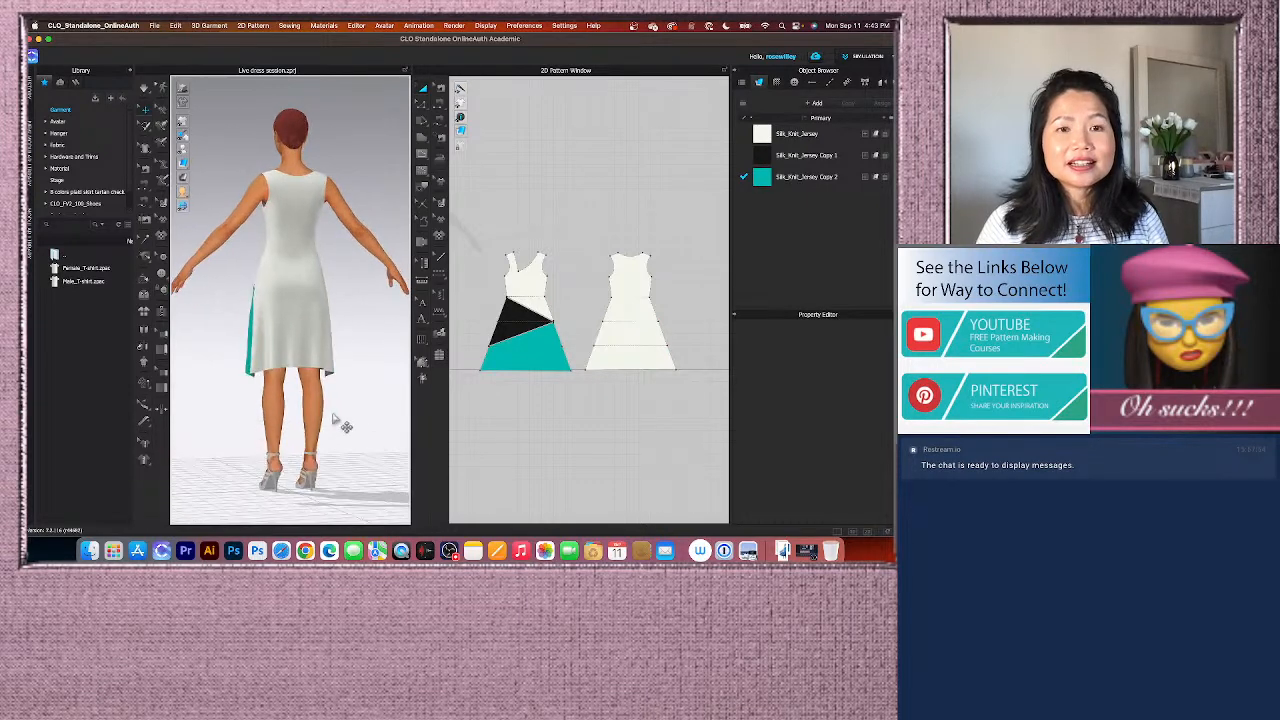
pyautogui.scroll(-3, 334, 420)
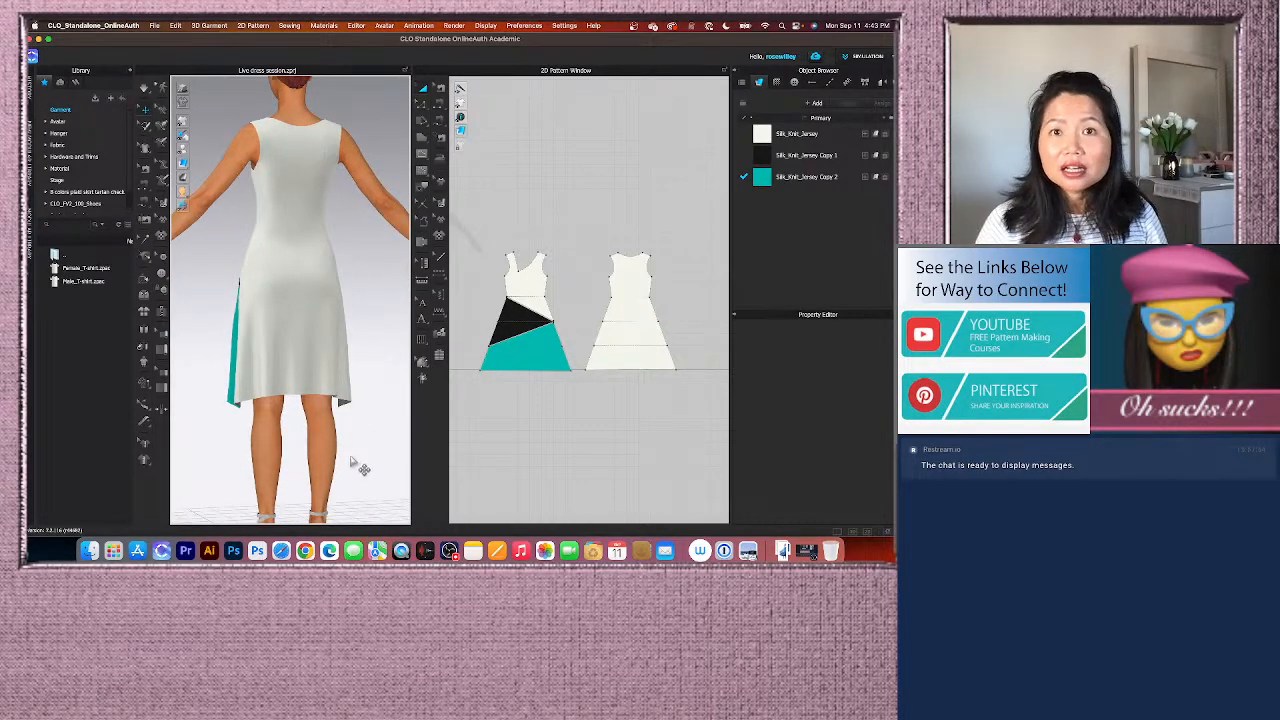
pyautogui.scroll(-2, 354, 461)
pyautogui.moveTo(357, 460); pyautogui.dragTo(329, 464, button='right')
pyautogui.scroll(2, 340, 460)
pyautogui.scroll(2, 338, 458)
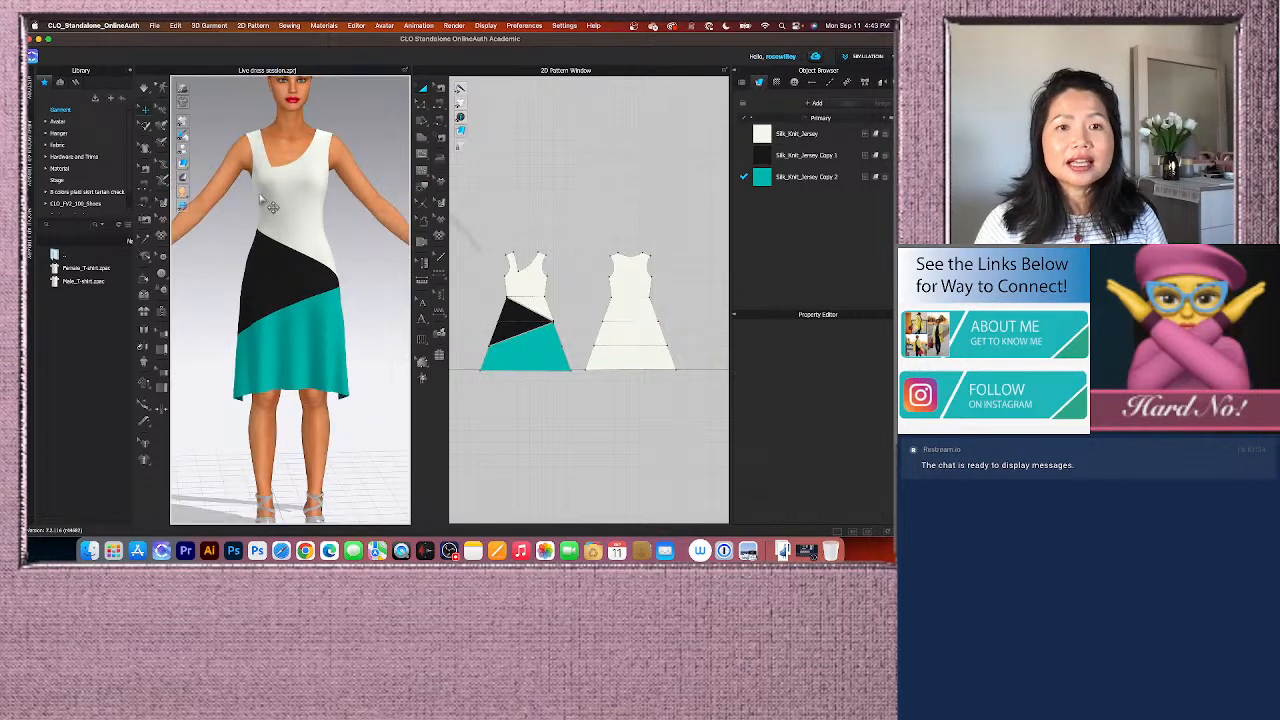
pyautogui.scroll(-1, 288, 175)
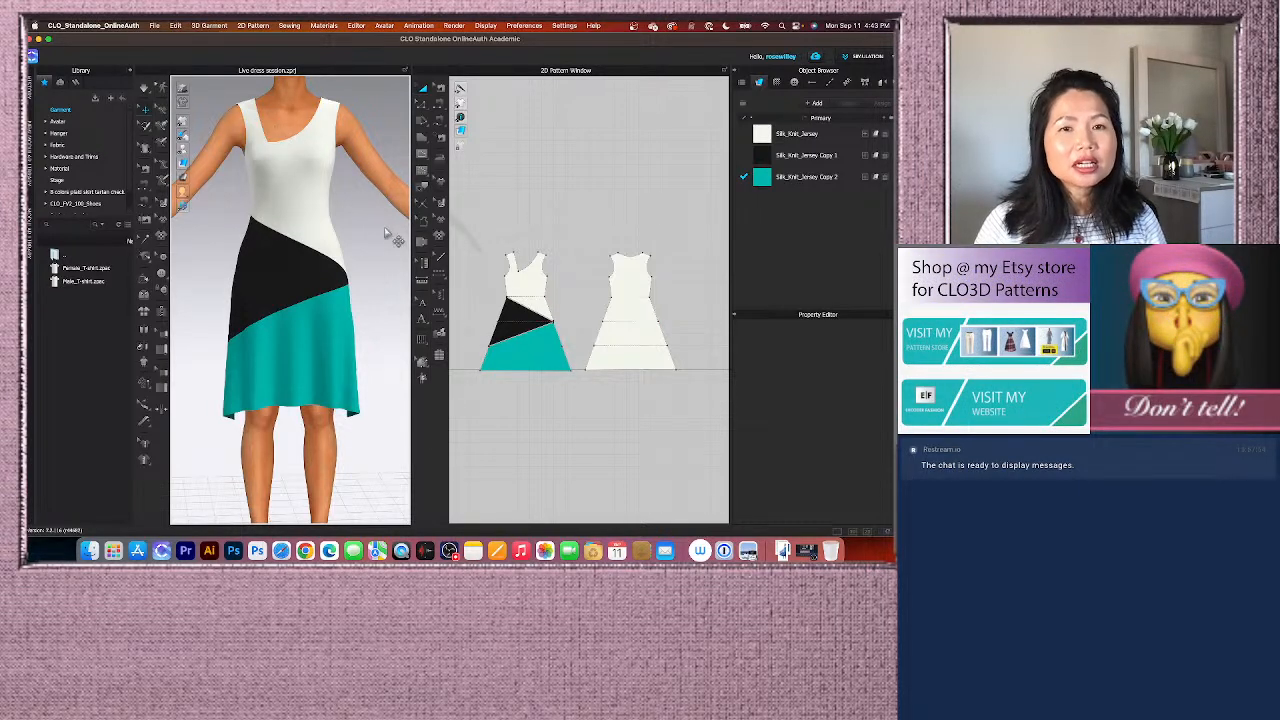
pyautogui.moveTo(371, 237); pyautogui.dragTo(346, 226, button='right')
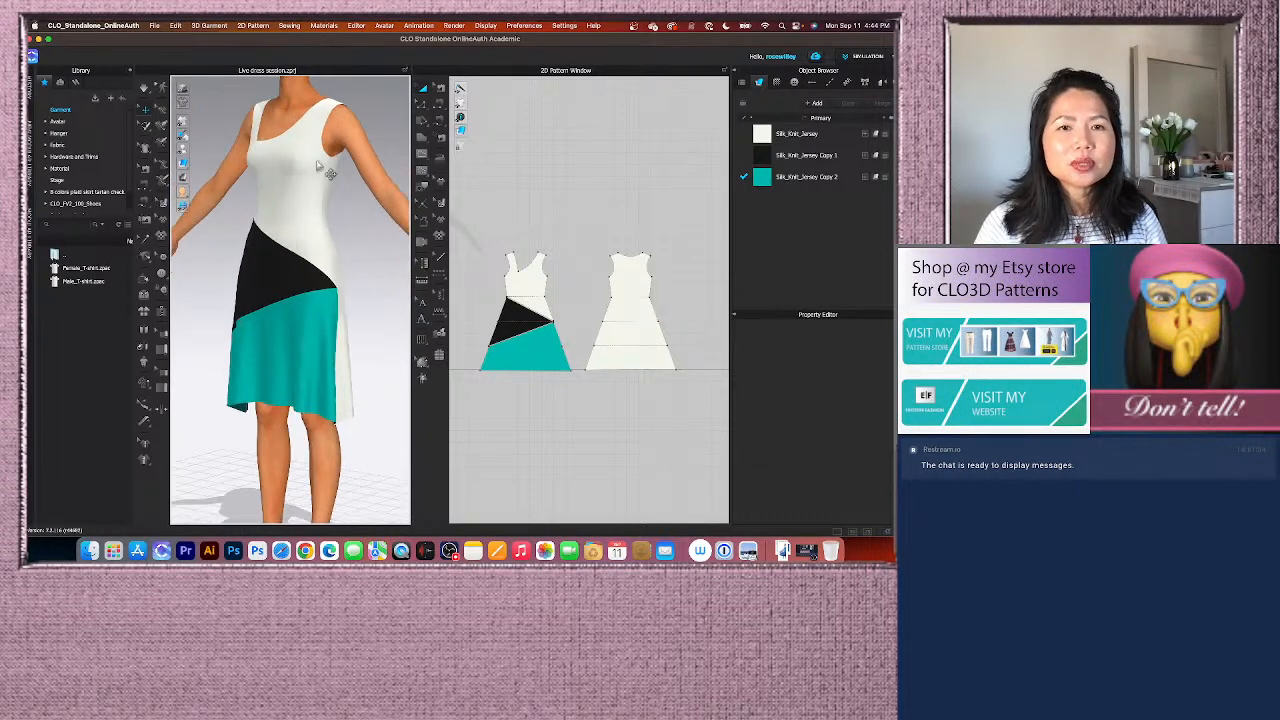
pyautogui.scroll(1, 330, 152)
pyautogui.scroll(-2, 332, 152)
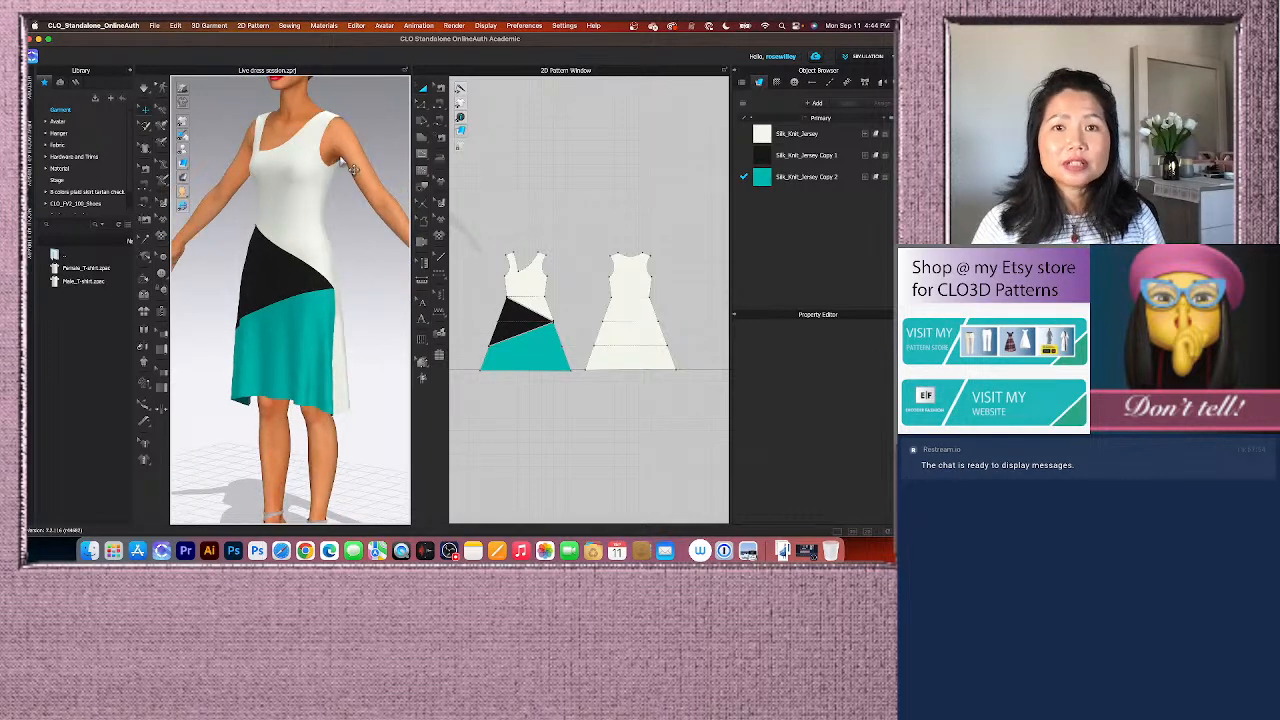
pyautogui.moveTo(346, 300)
pyautogui.mouseDown(button='right')
pyautogui.moveTo(300, 300)
pyautogui.moveTo(368, 297)
pyautogui.mouseUp(button='right')
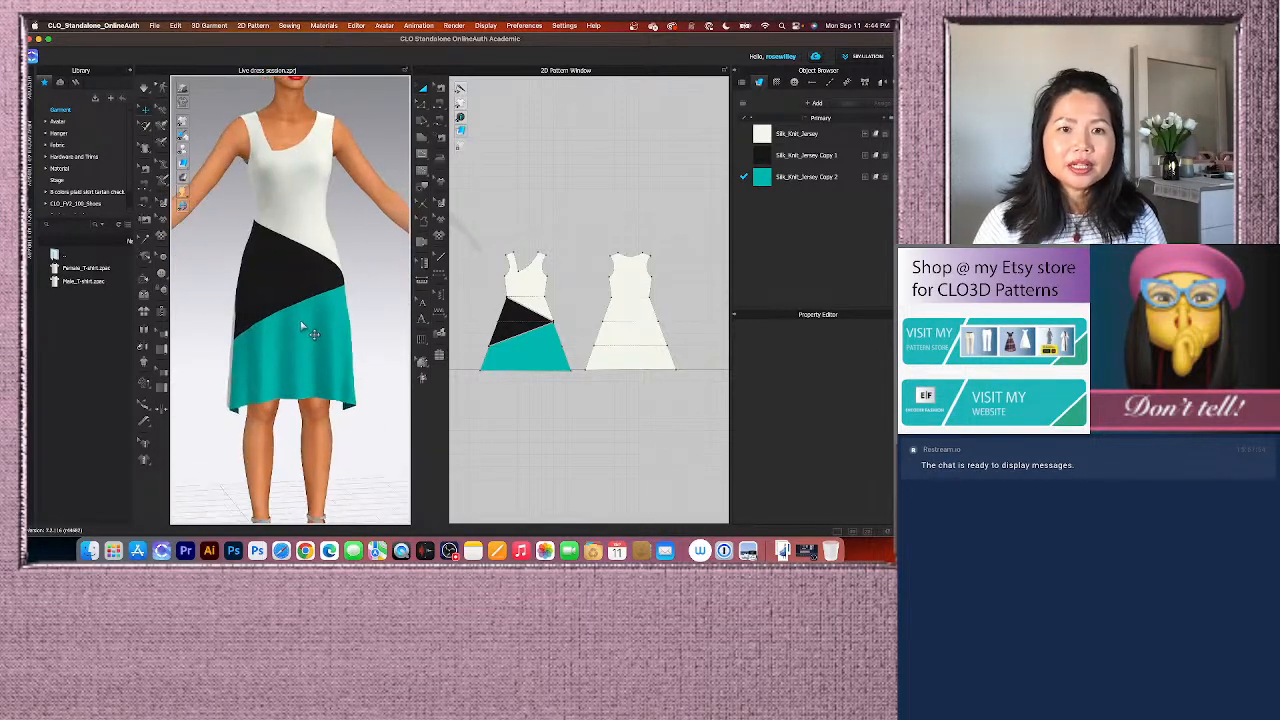
pyautogui.scroll(-3, 348, 340)
pyautogui.scroll(-1, 348, 352)
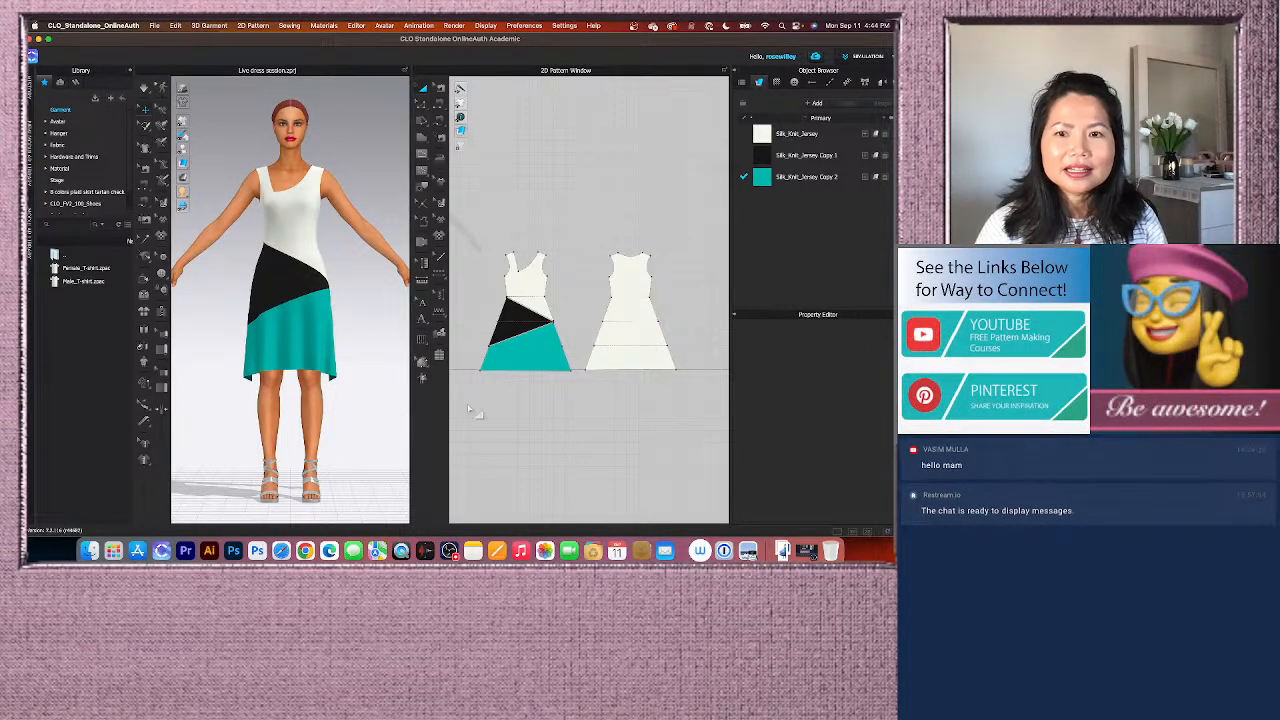
# Step: Split the hem line of the back dress pattern uniformly into 2 segments to add a center point
pyautogui.scroll(3, 608, 400)
pyautogui.scroll(-2, 591, 354)
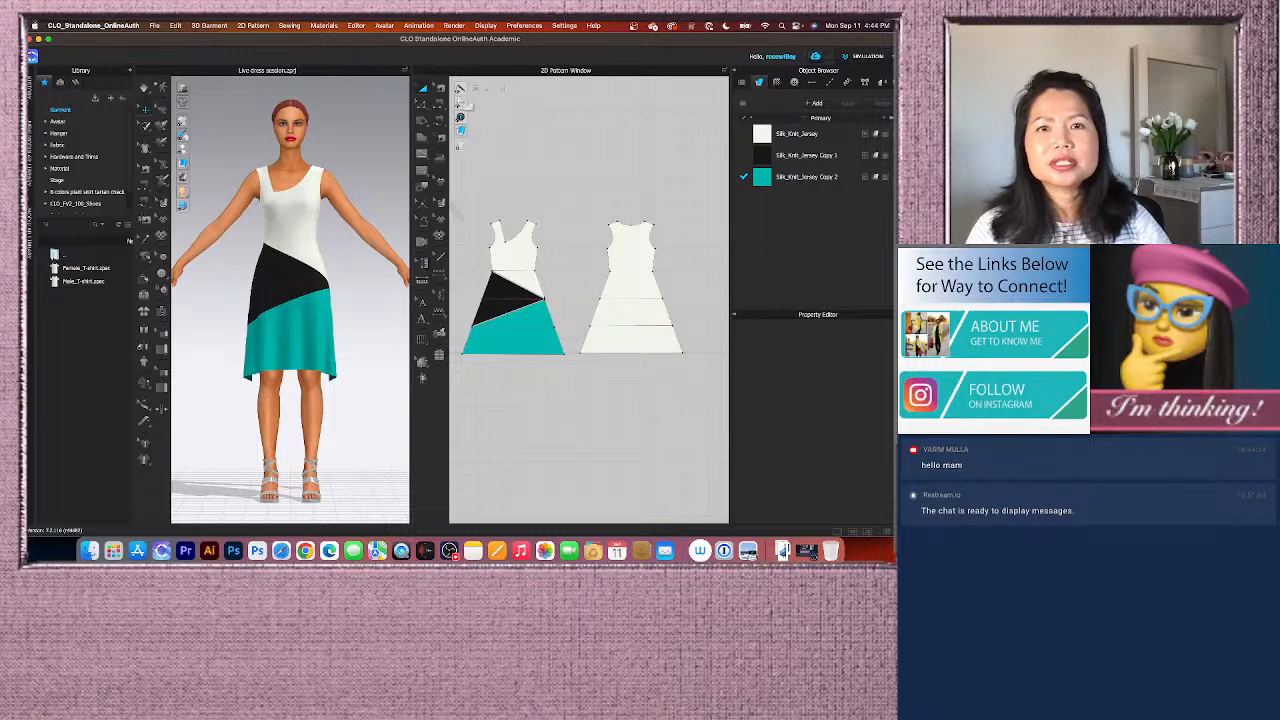
pyautogui.click(422, 112)
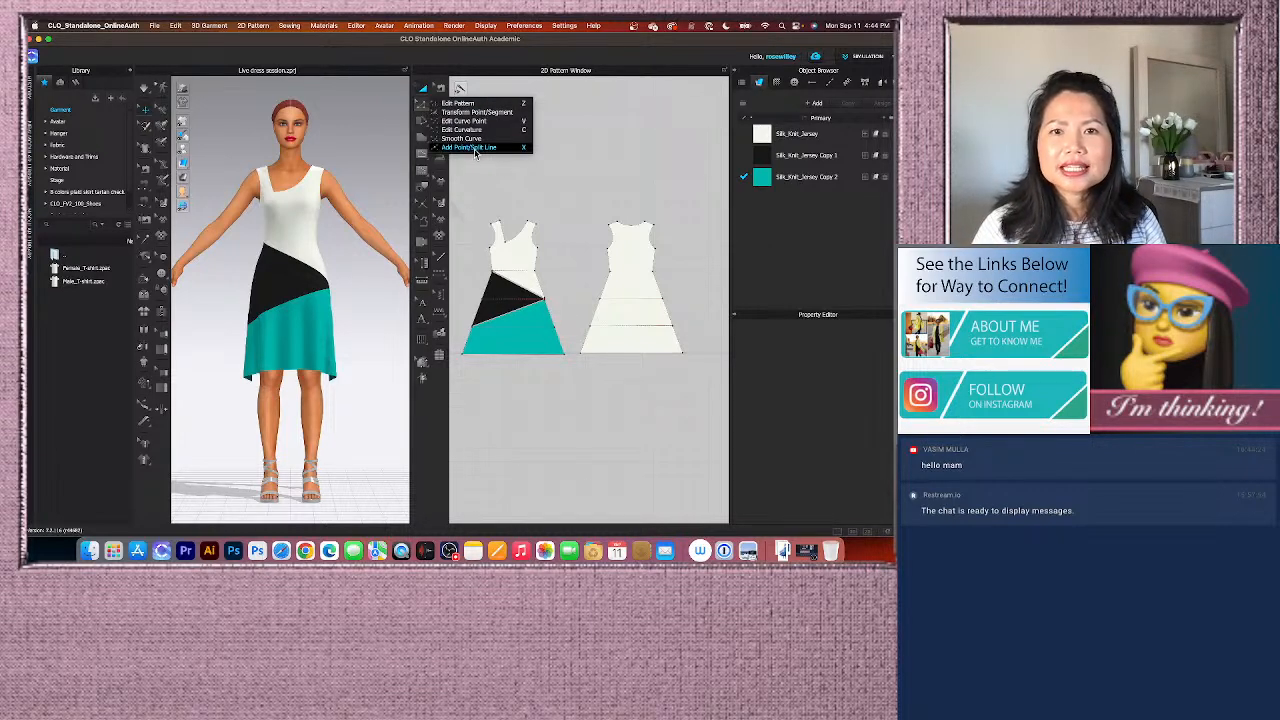
pyautogui.click(480, 148)
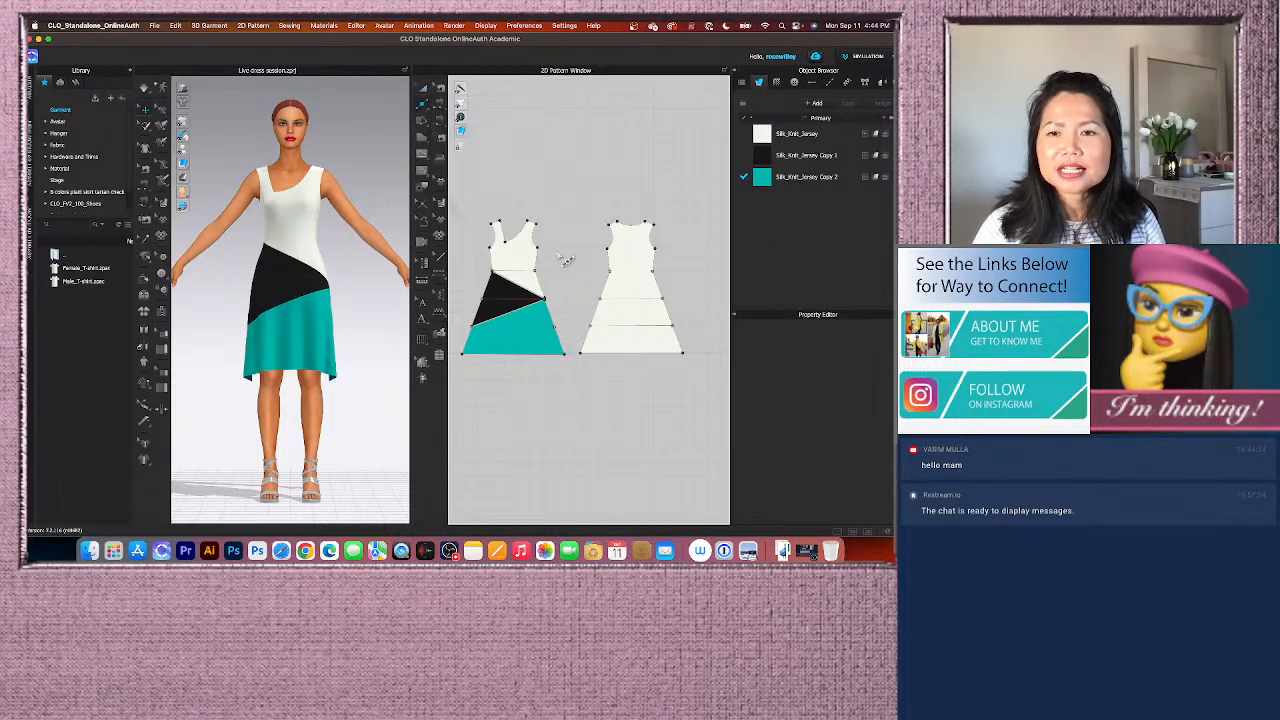
pyautogui.rightClick(634, 353)
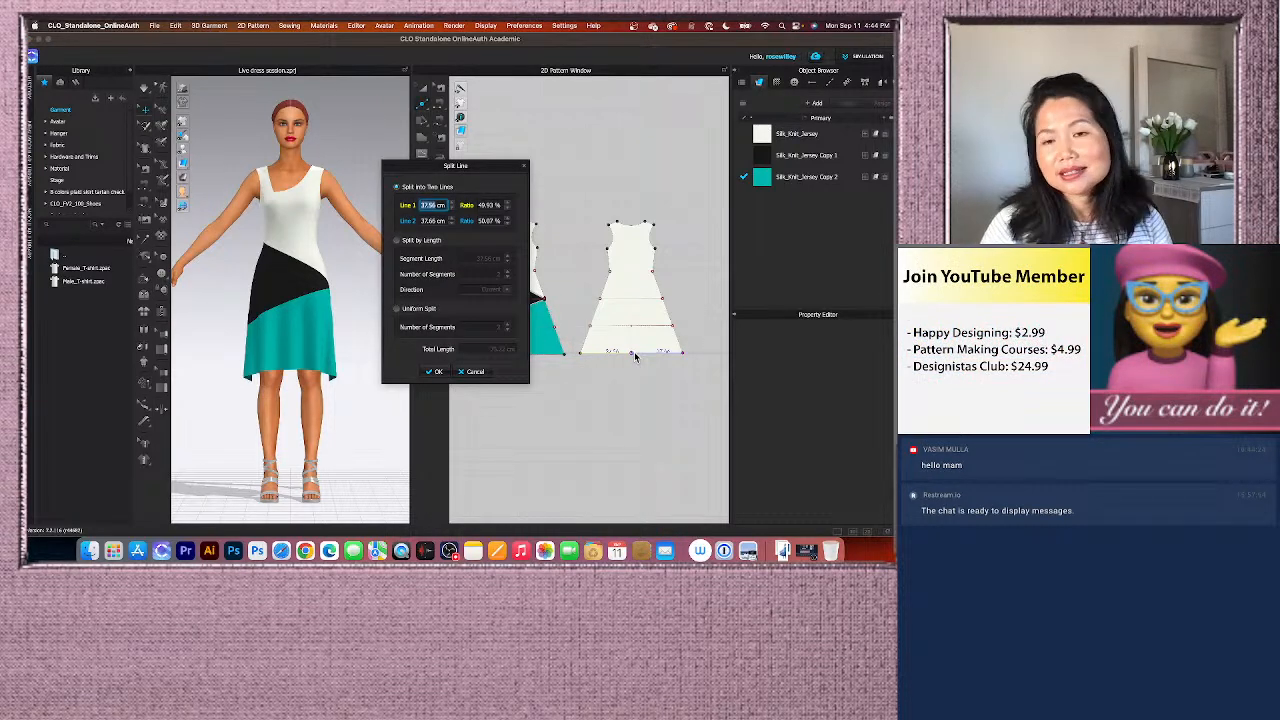
pyautogui.click(397, 309)
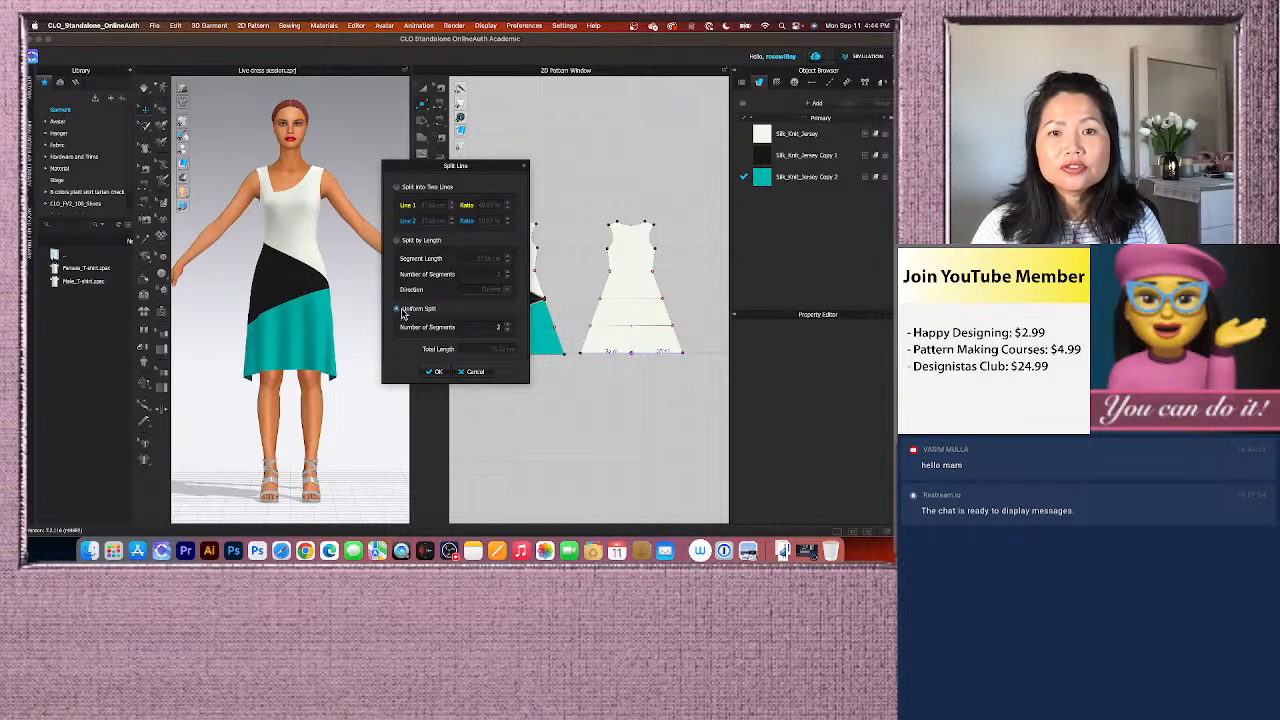
pyautogui.click(436, 371)
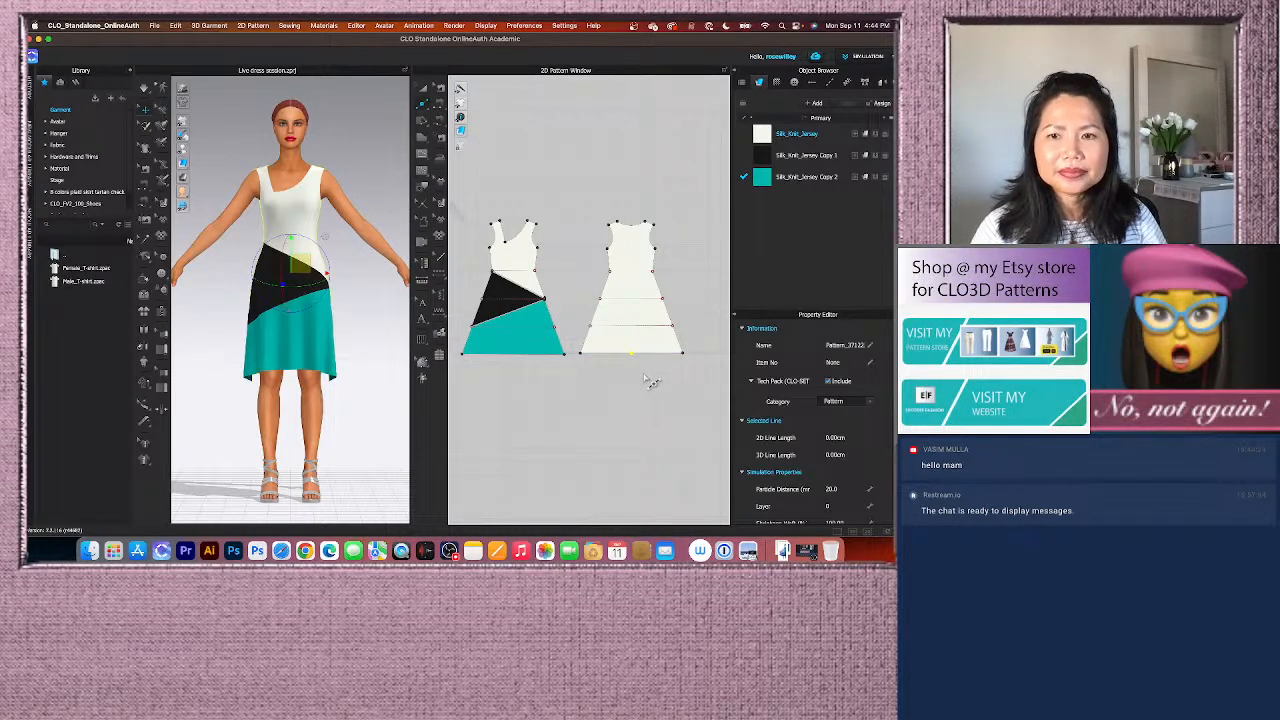
# Step: Move the center point of the back pattern's hem straight down by 45 cm to form a pointed hem
pyautogui.scroll(2, 648, 381)
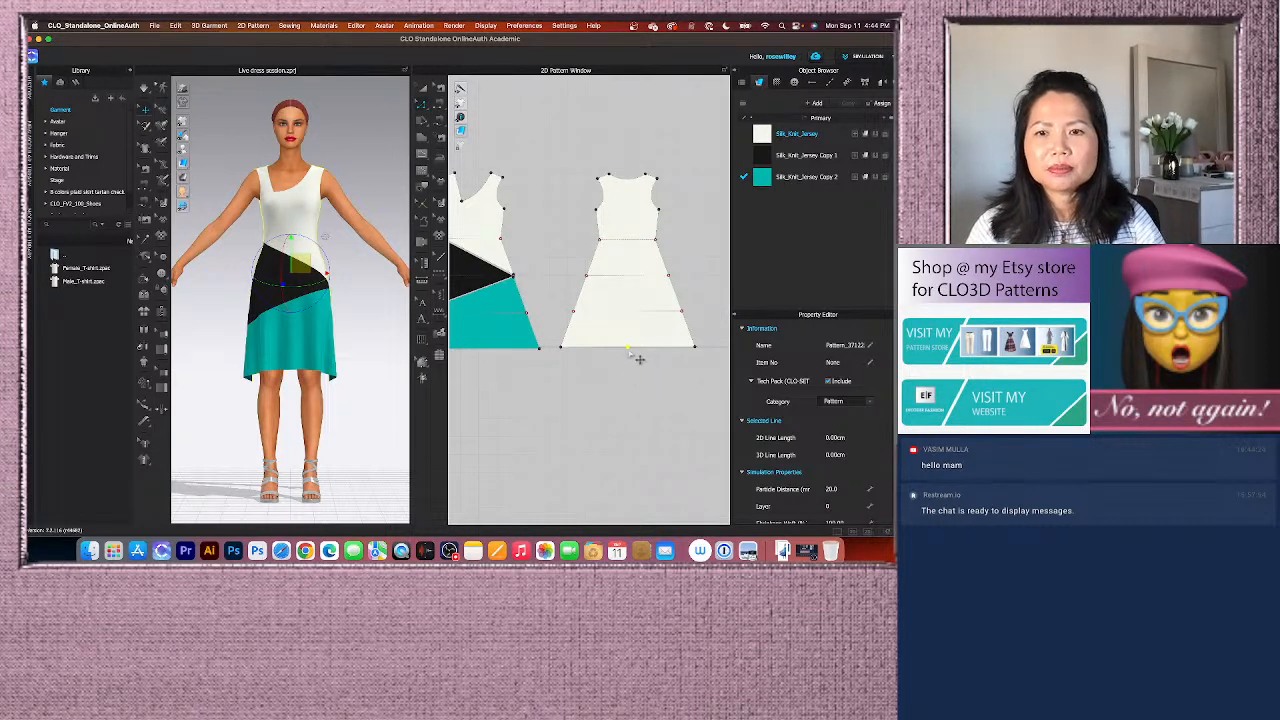
pyautogui.moveTo(628, 349); pyautogui.dragTo(628, 413)
pyautogui.press('Return')
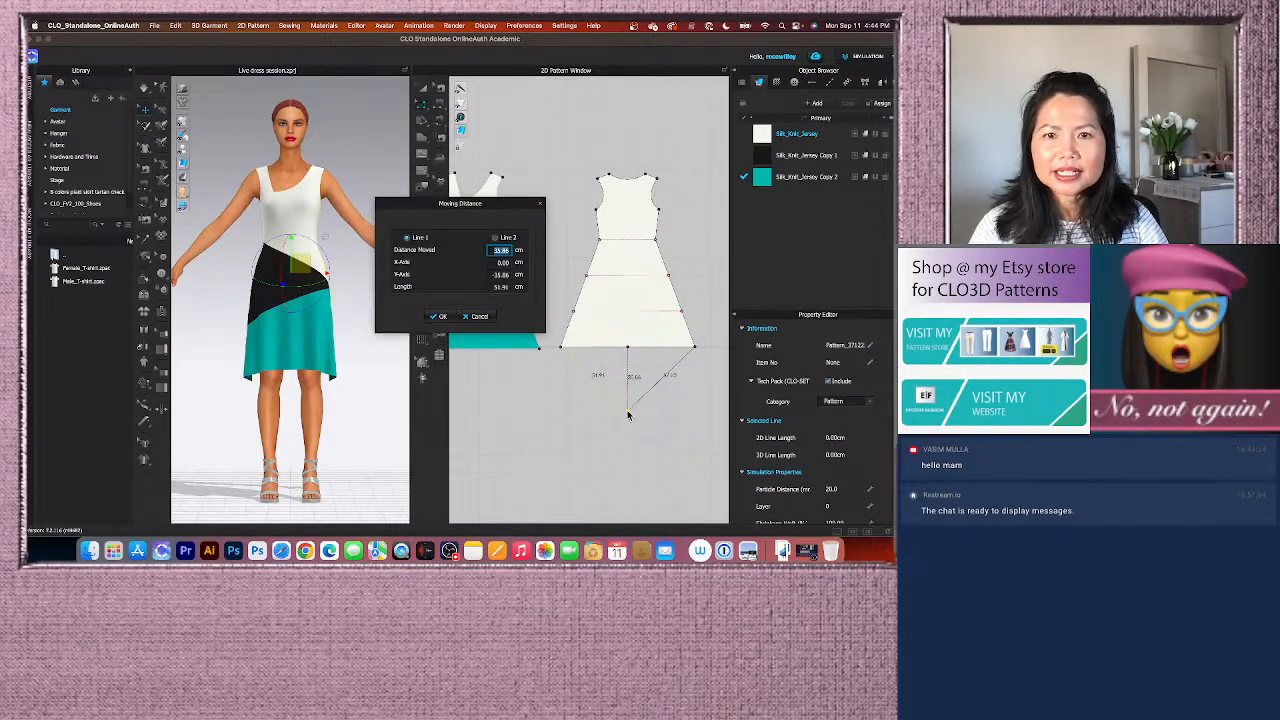
pyautogui.write('45')
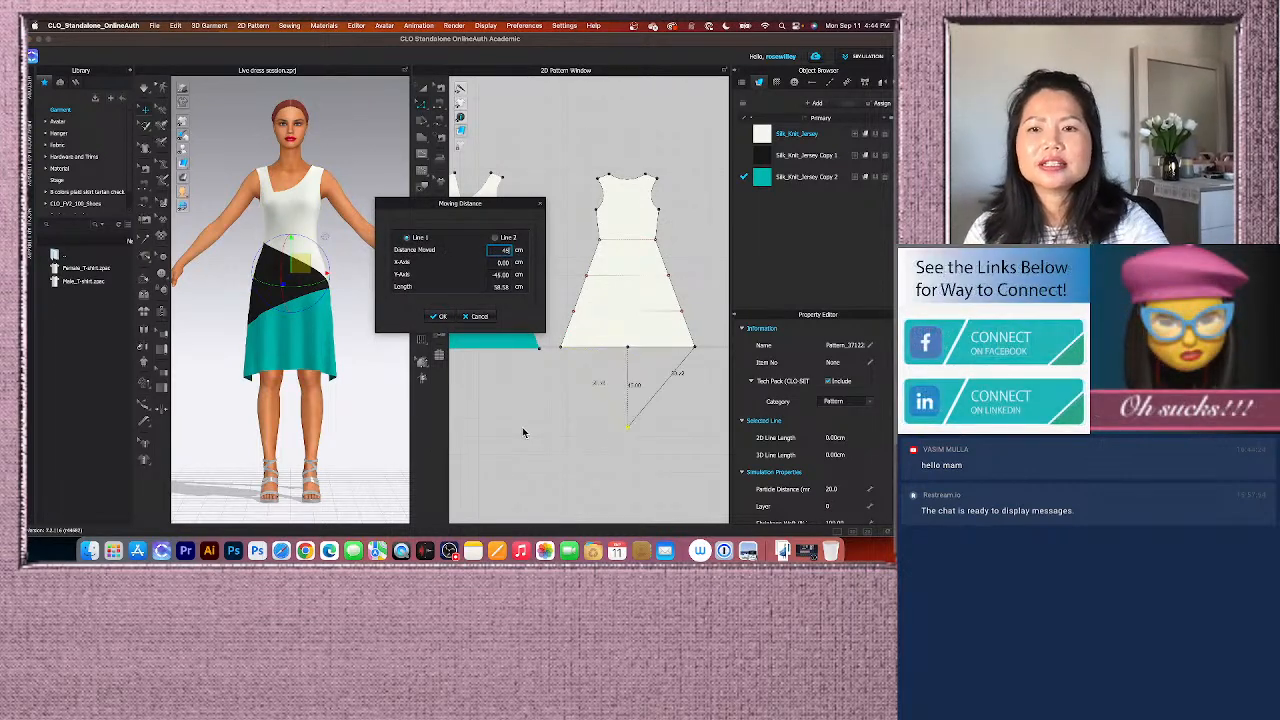
pyautogui.click(442, 317)
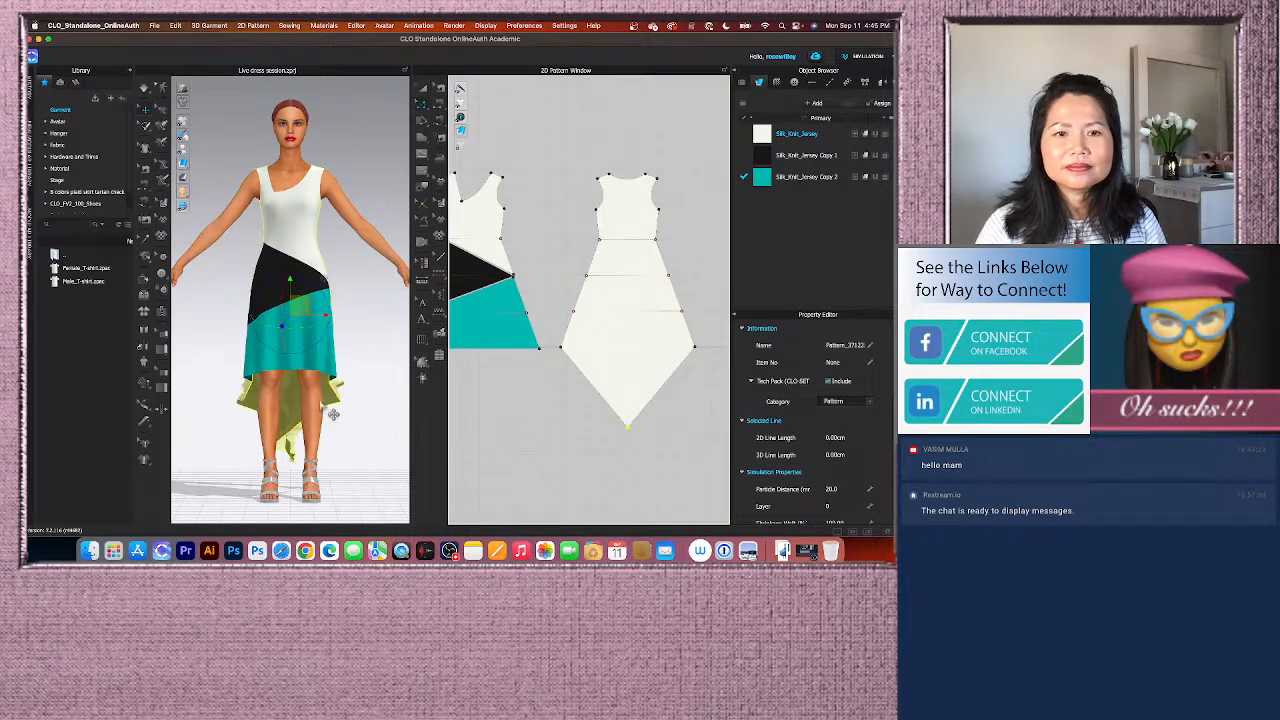
# Step: Simulate the dress with the lengthened back hem and view it from the back
pyautogui.moveTo(383, 420); pyautogui.dragTo(340, 423, button='right')
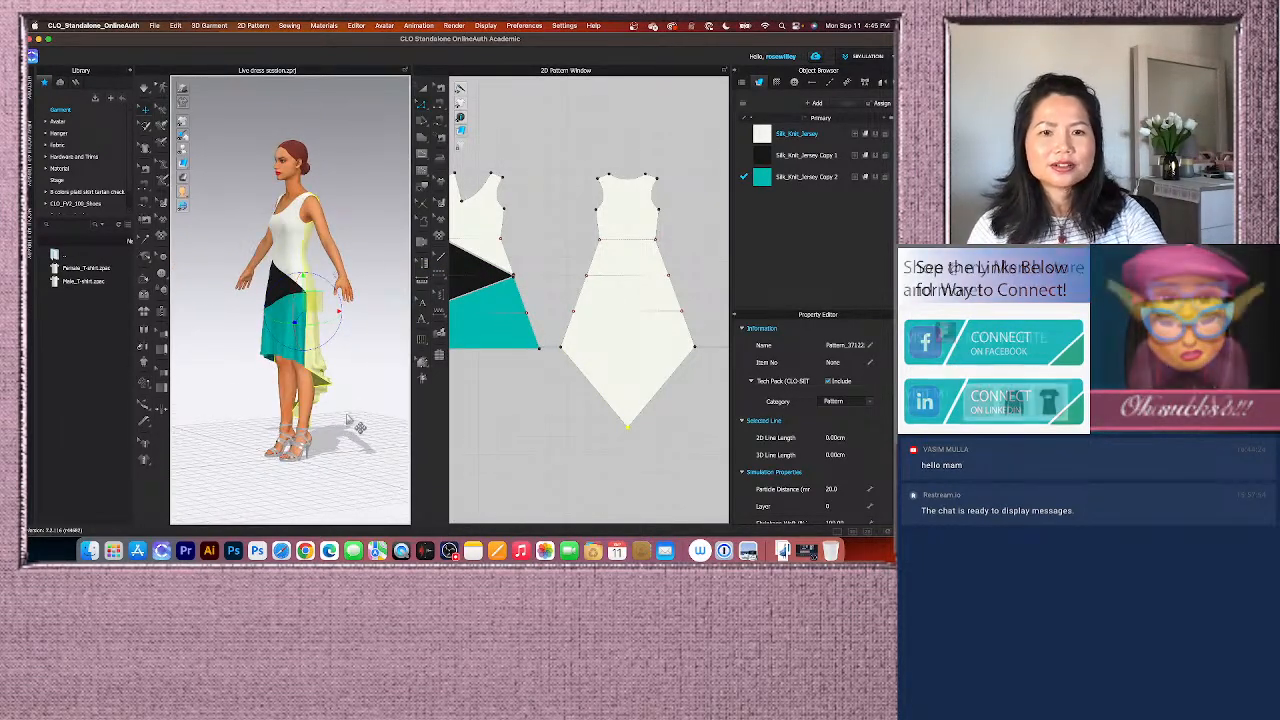
pyautogui.press('space')
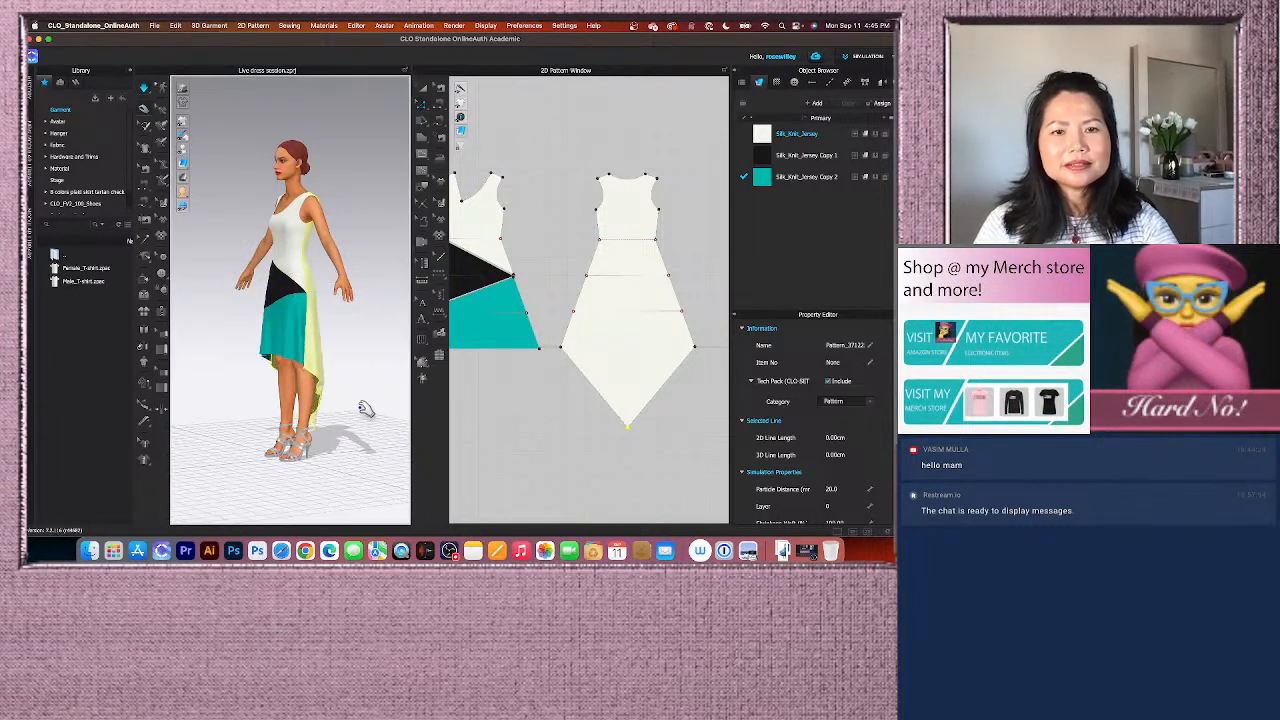
pyautogui.scroll(2, 366, 409)
pyautogui.moveTo(368, 409); pyautogui.dragTo(310, 407, button='right')
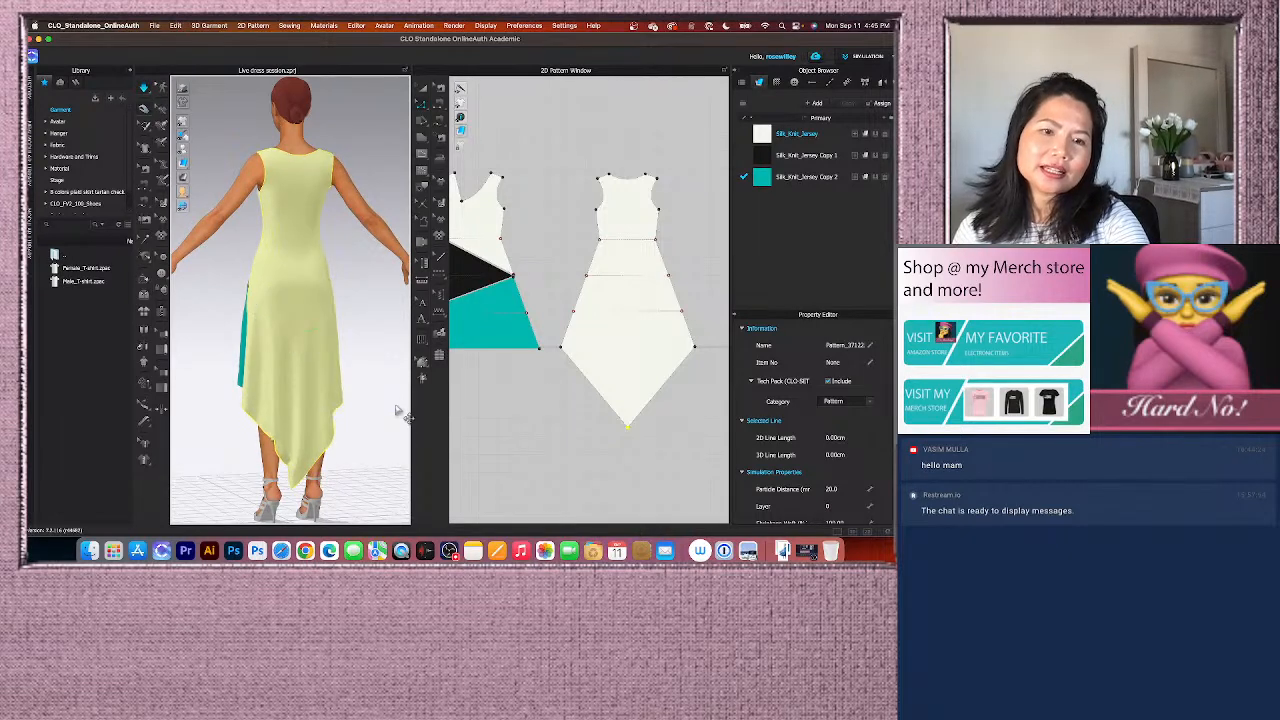
pyautogui.scroll(-2, 362, 400)
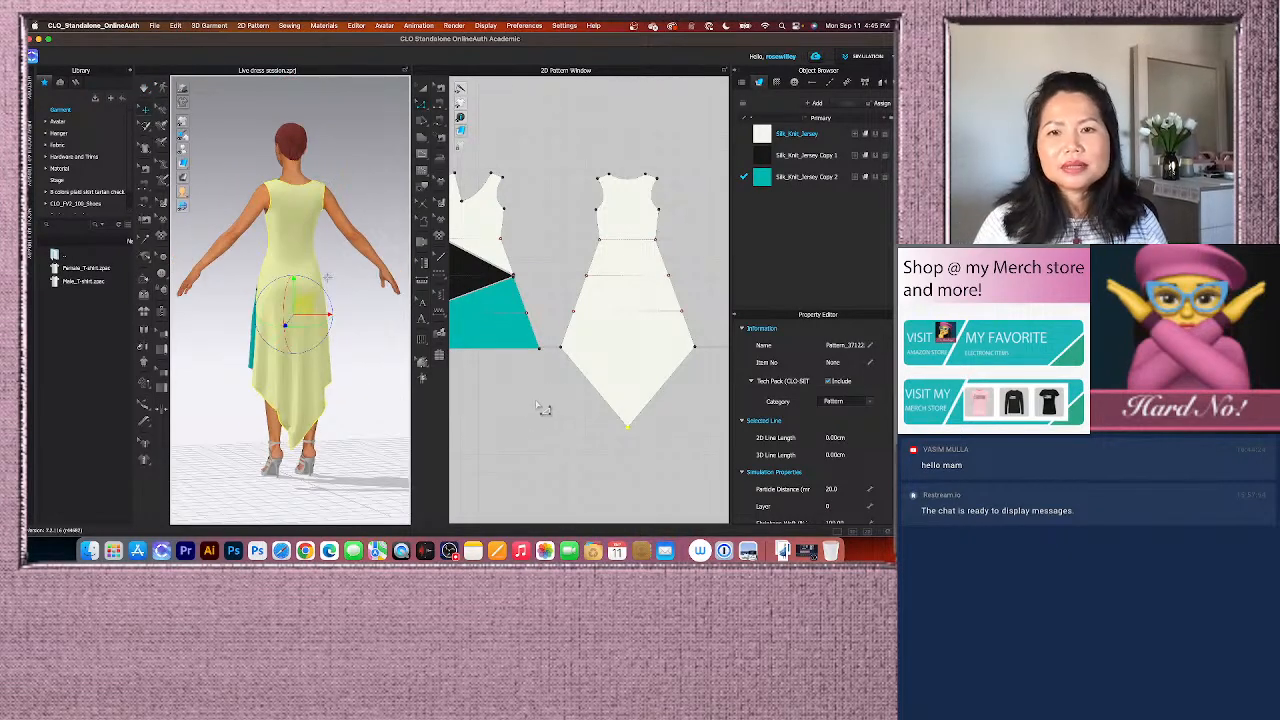
# Step: Select all front and back dress patterns and apply Strengthen to them
pyautogui.scroll(-2, 543, 406)
pyautogui.click(551, 423)
pyautogui.scroll(-3, 551, 423)
pyautogui.click(422, 88)
pyautogui.moveTo(480, 297); pyautogui.dragTo(618, 420)
pyautogui.rightClick(581, 391)
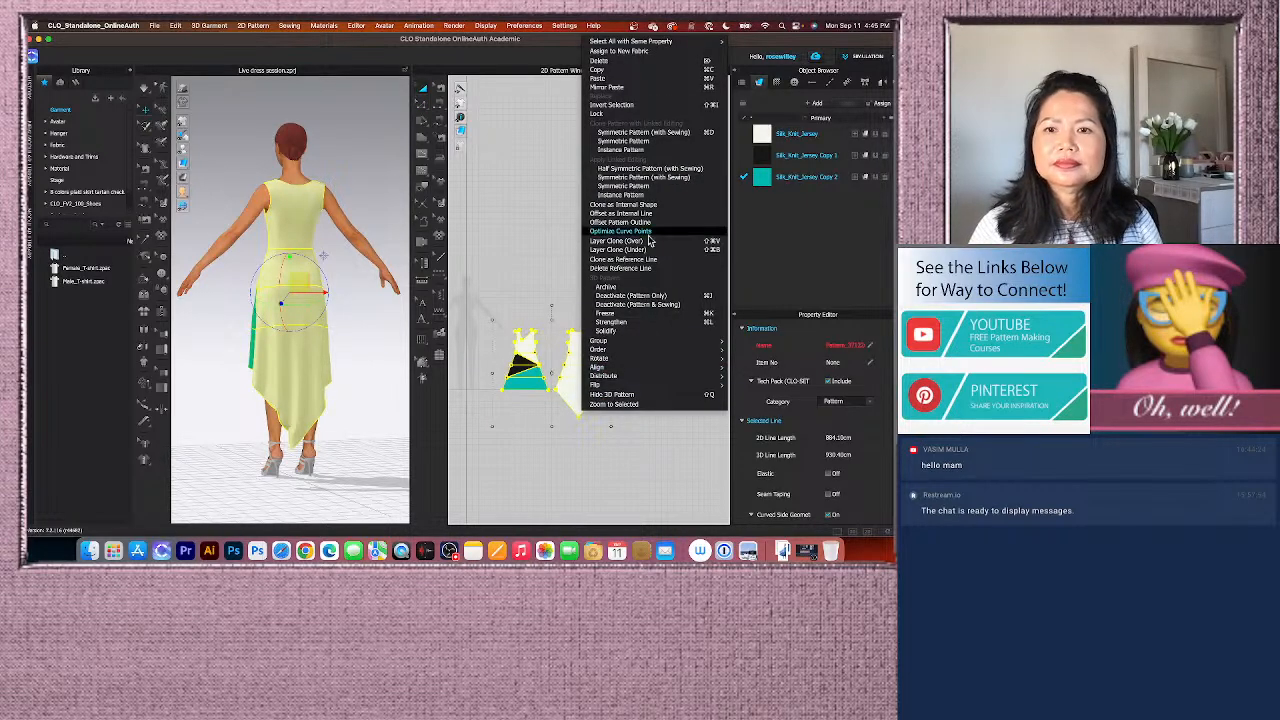
pyautogui.click(627, 316)
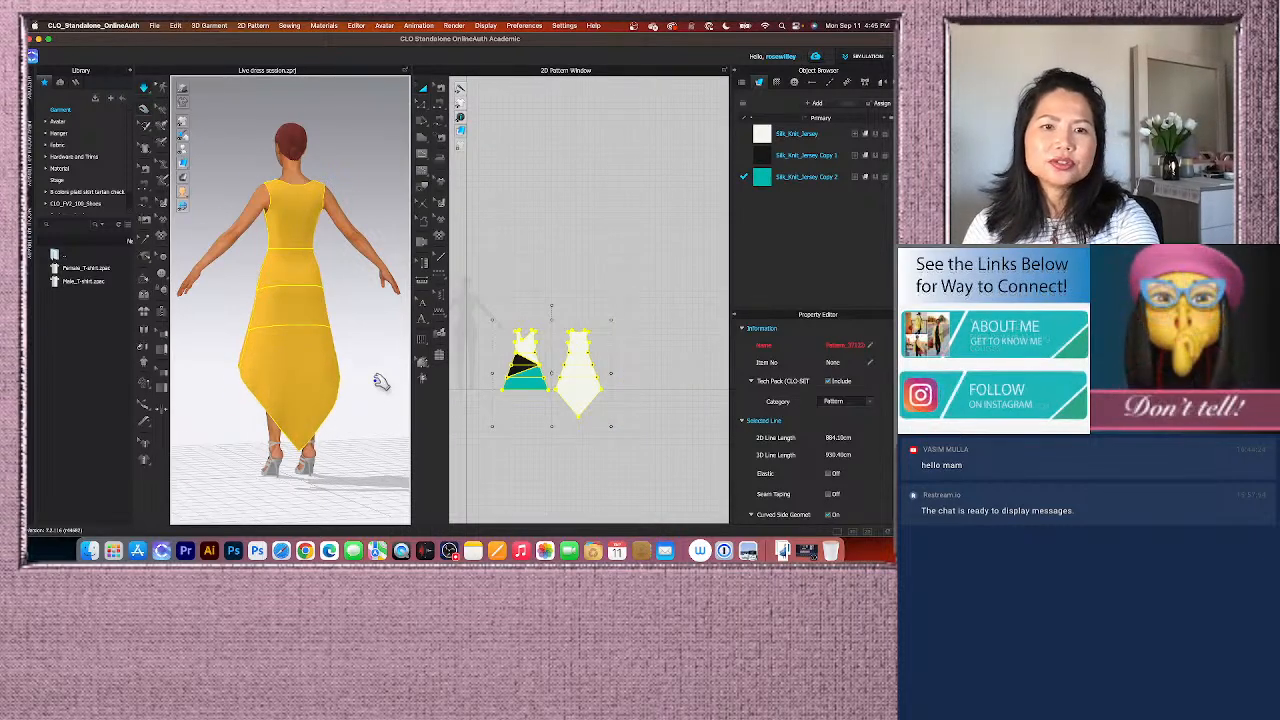
# Step: Let the simulation smooth out the strengthened dress on the avatar, checking the pointed back hem, and stop it
pyautogui.scroll(3, 380, 390)
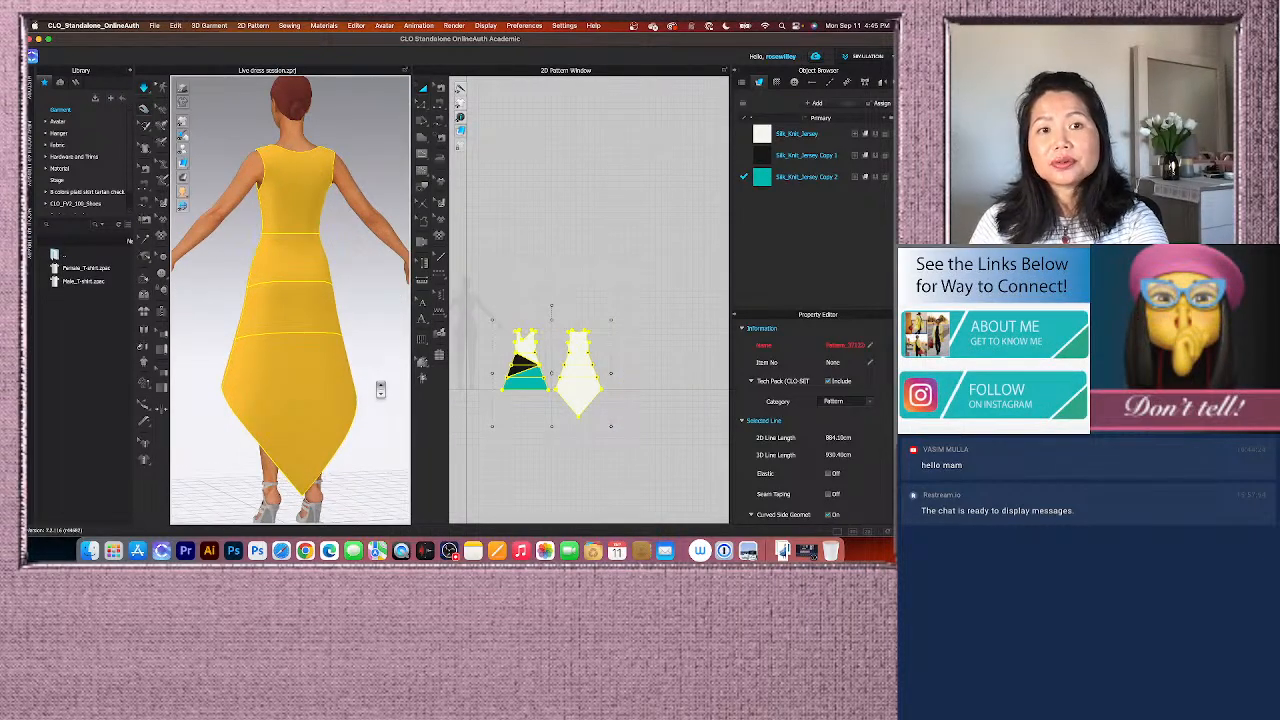
pyautogui.scroll(-2, 380, 390)
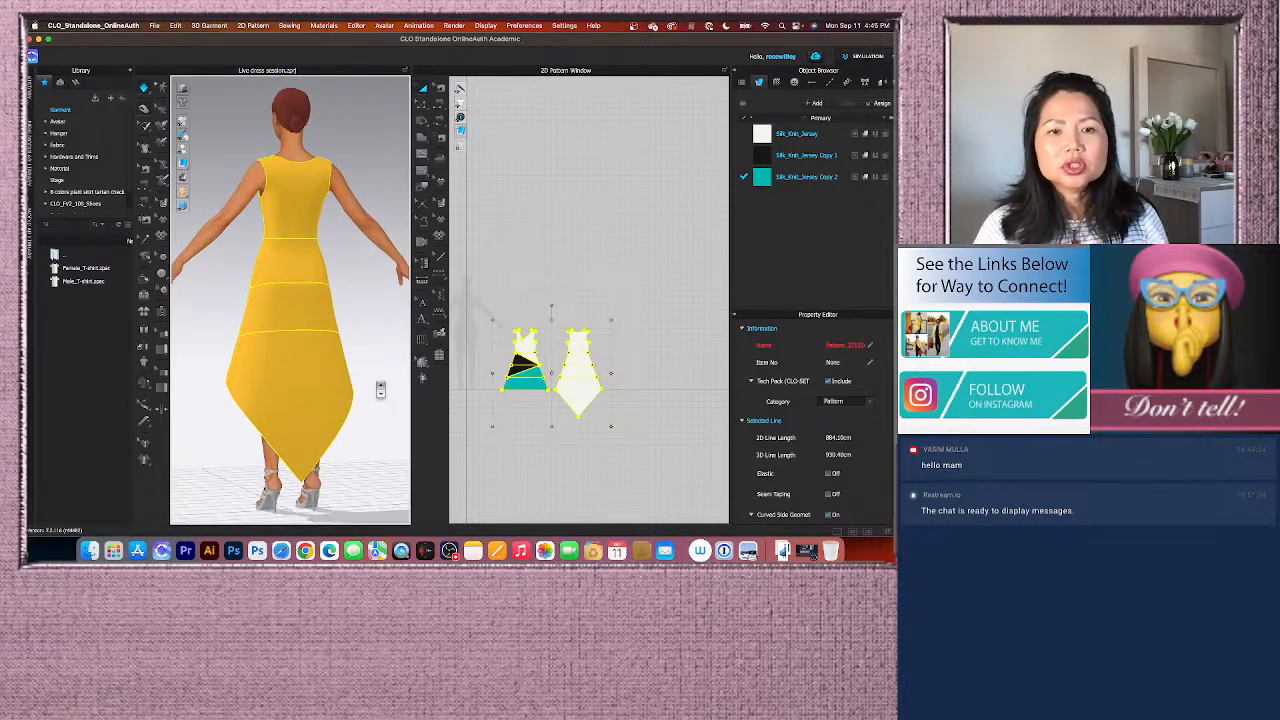
pyautogui.scroll(-1, 380, 390)
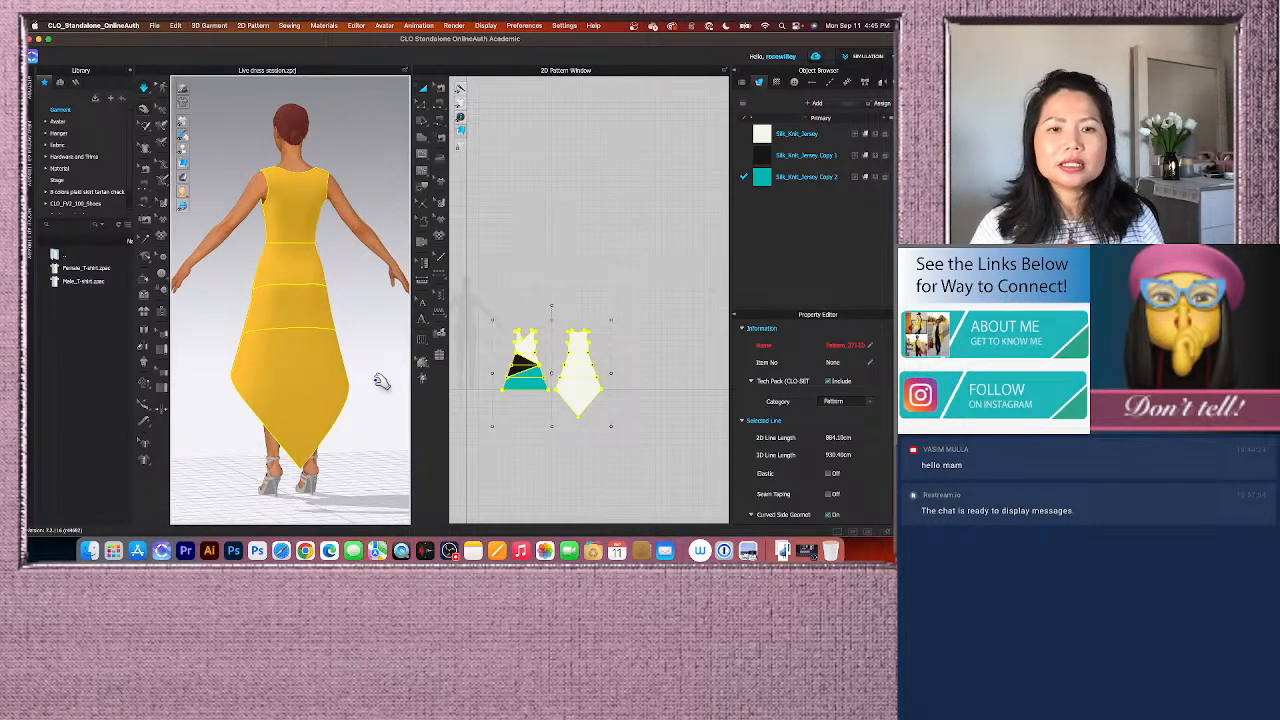
pyautogui.scroll(1, 381, 388)
pyautogui.press('space')
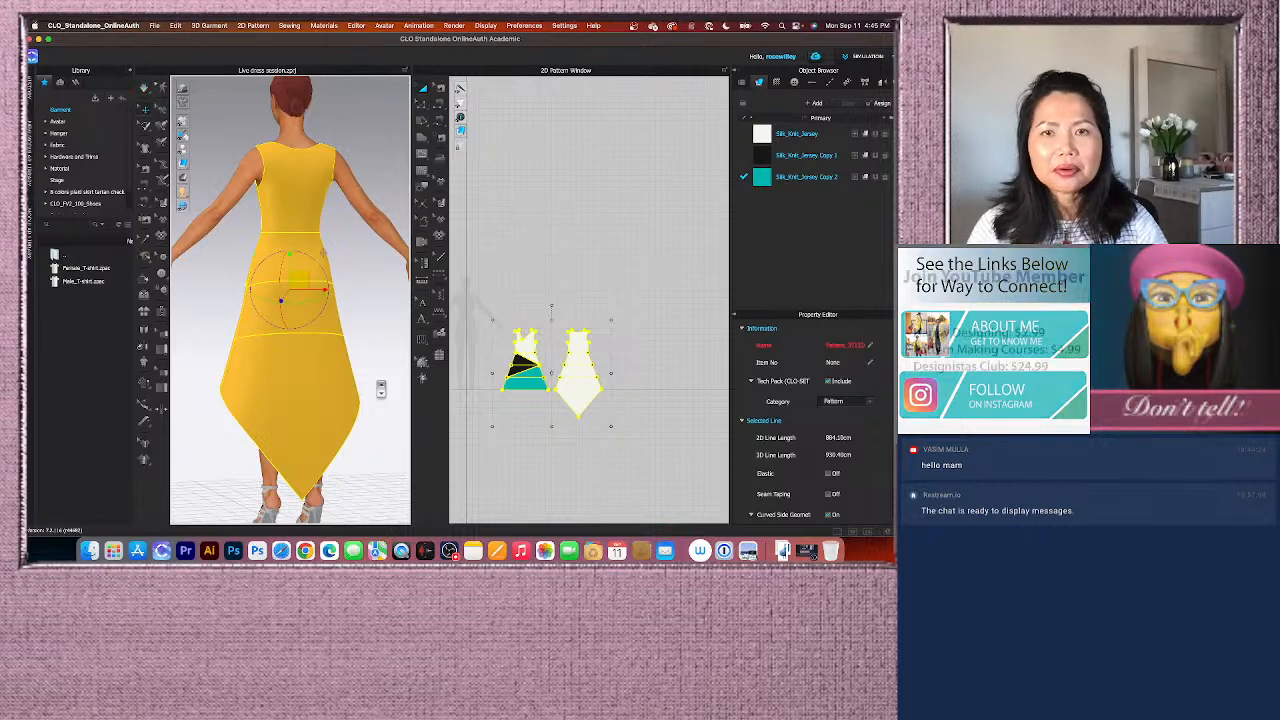
# Step: Select all the dress patterns in the 2D window and move them straight up so the pointed back hem clears the ground line
pyautogui.scroll(2, 612, 402)
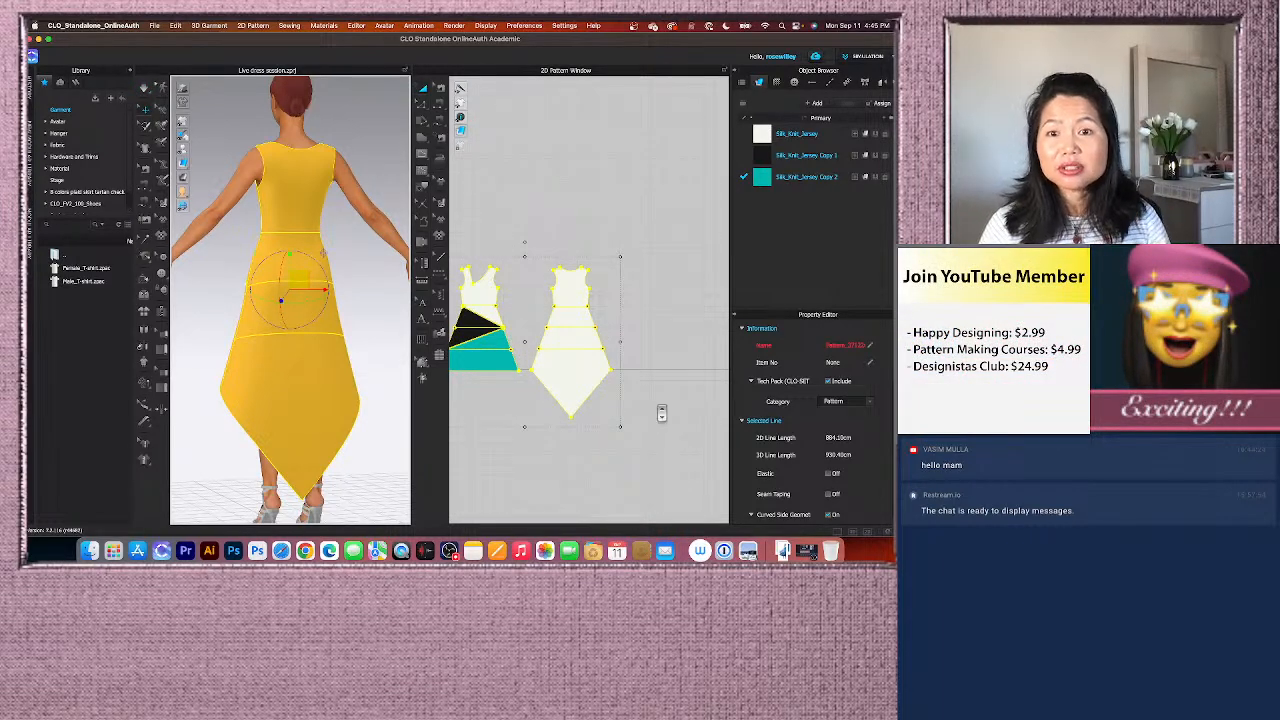
pyautogui.scroll(-3, 659, 410)
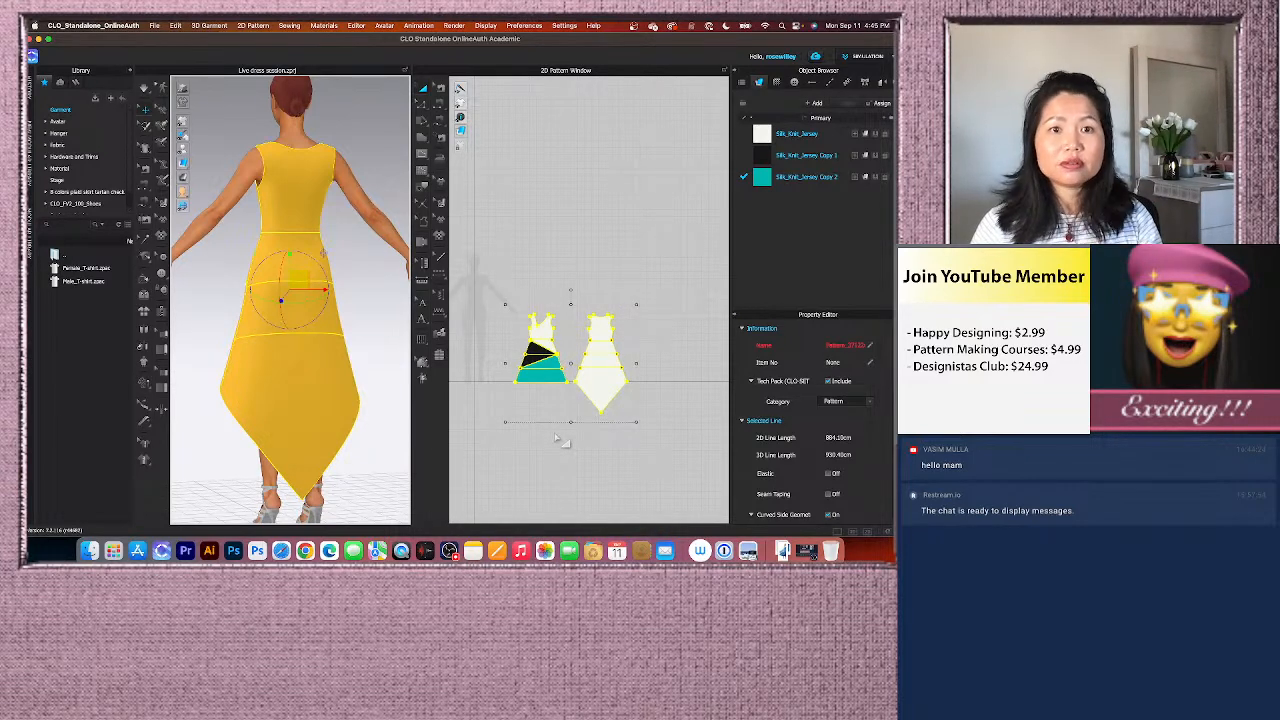
pyautogui.click(493, 353)
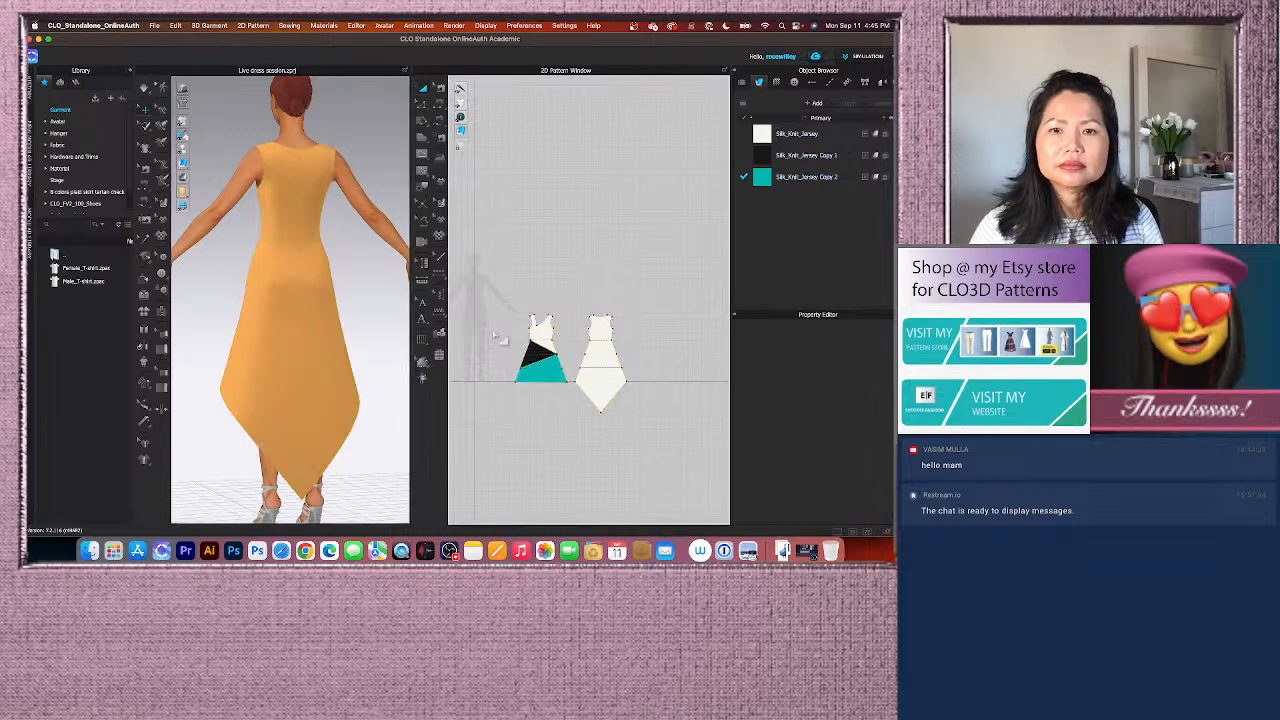
pyautogui.moveTo(500, 268); pyautogui.dragTo(632, 434)
pyautogui.moveTo(606, 385); pyautogui.dragTo(607, 347)
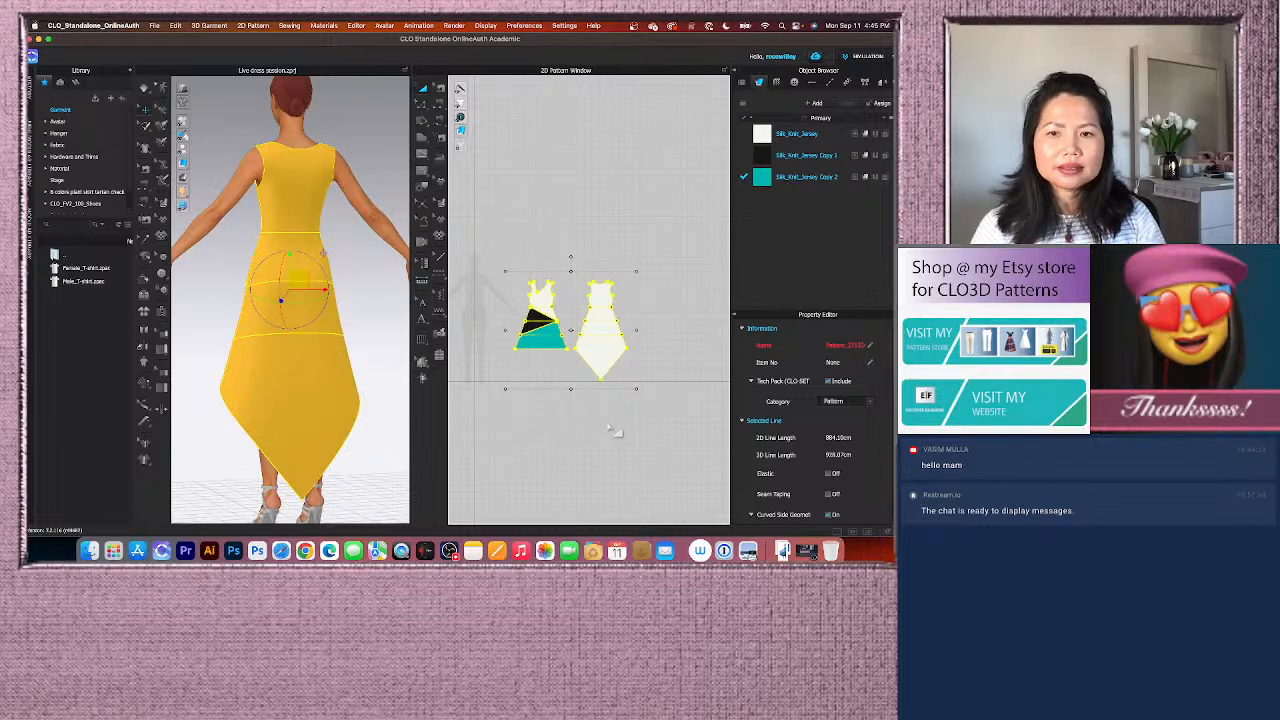
pyautogui.scroll(3, 597, 409)
pyautogui.scroll(-3, 585, 410)
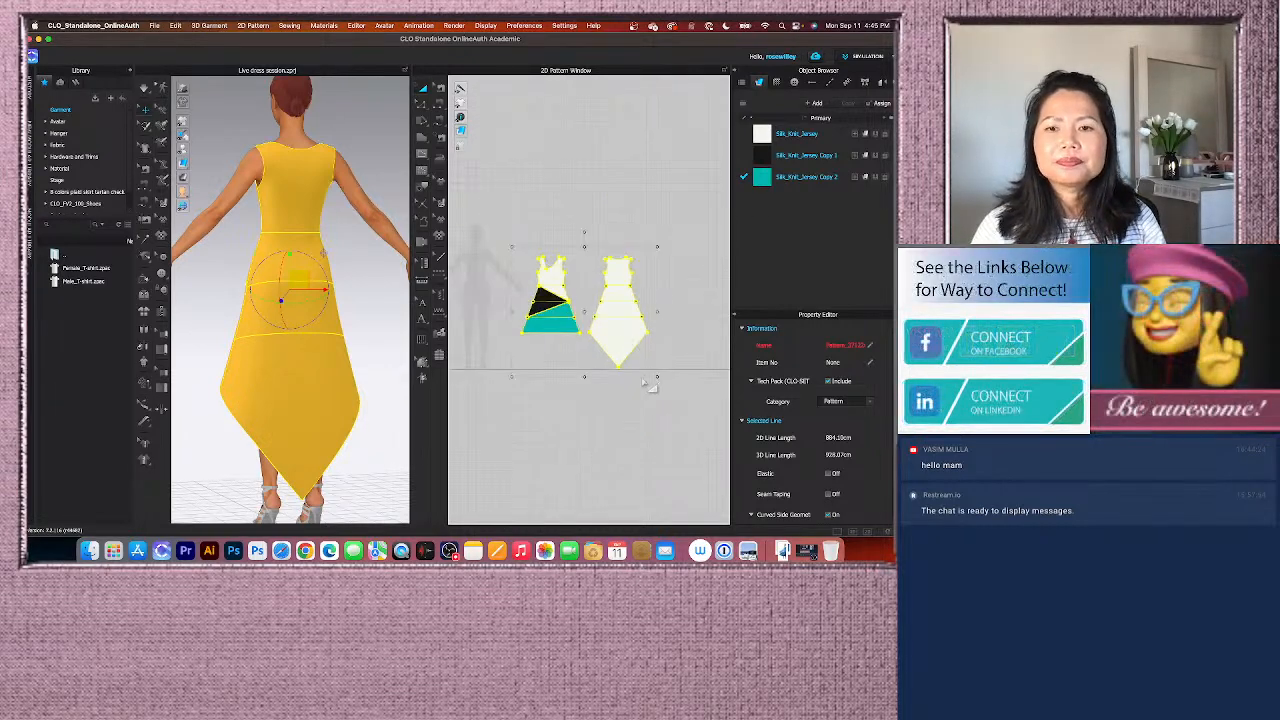
pyautogui.scroll(1, 558, 412)
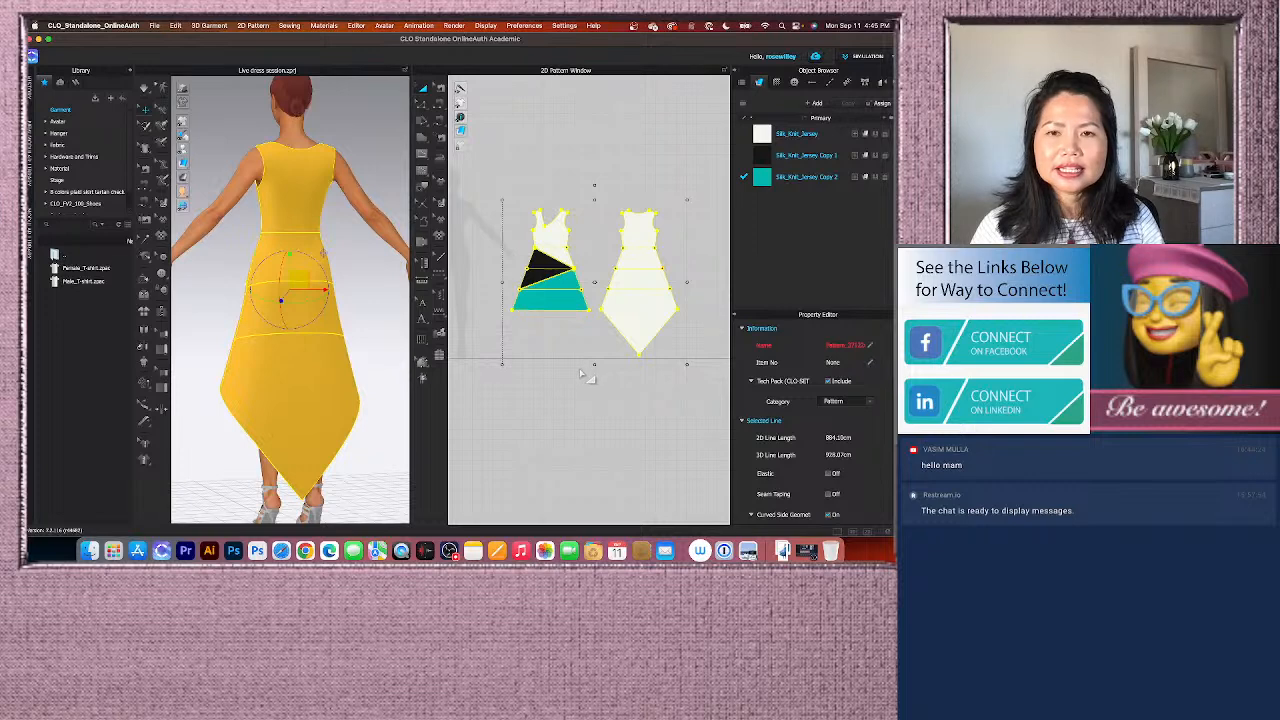
pyautogui.scroll(-1, 585, 377)
# Step: Deselect the patterns and check the strengthened high-low dress from the front
pyautogui.click(381, 363)
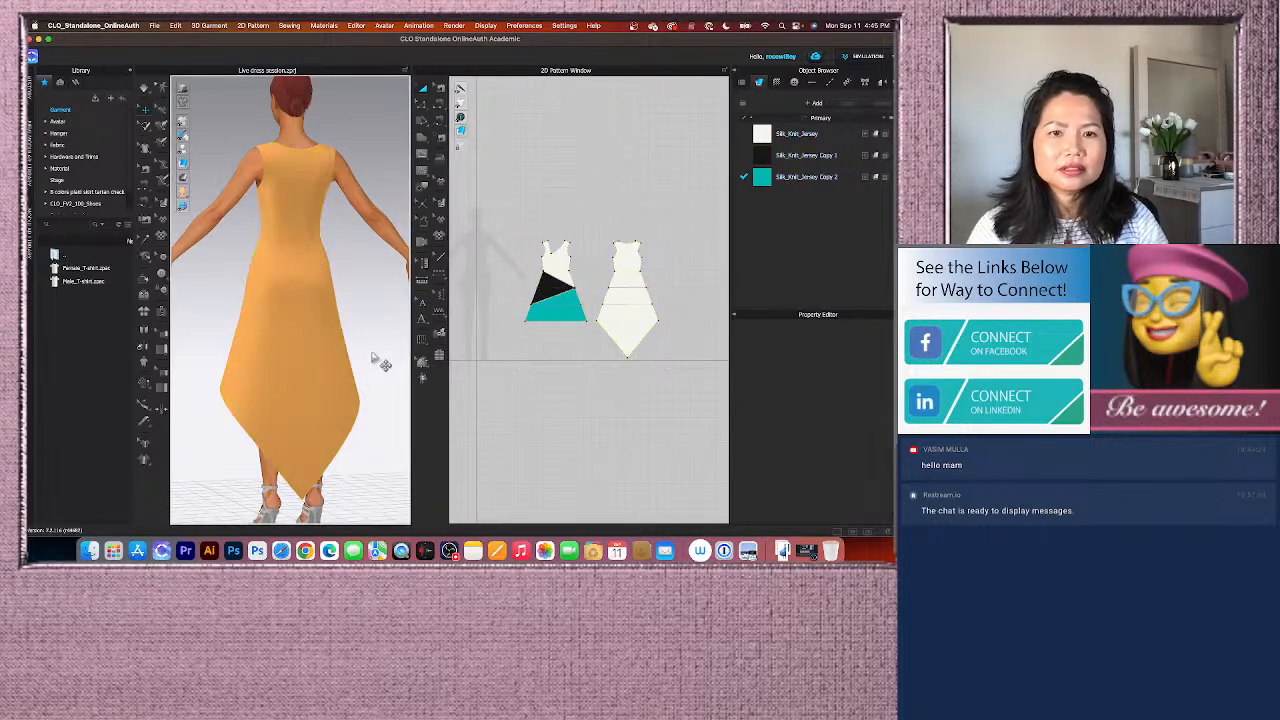
pyautogui.press('2')
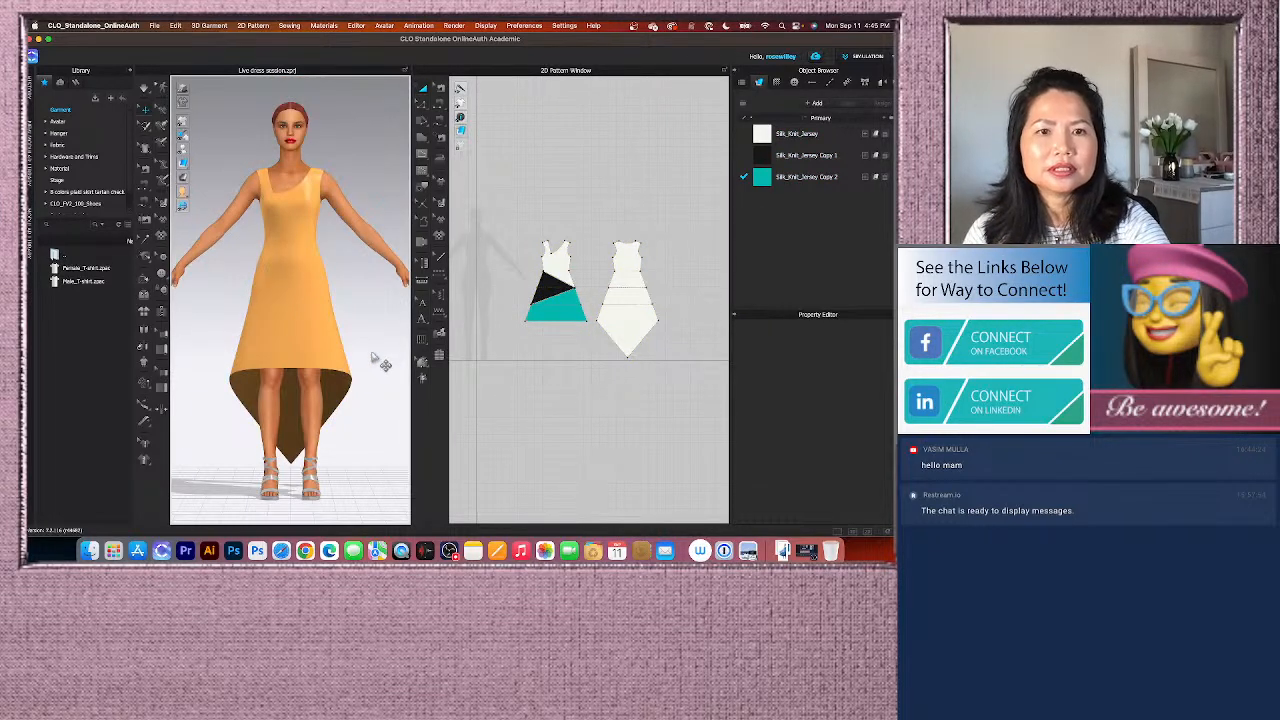
pyautogui.press('space')
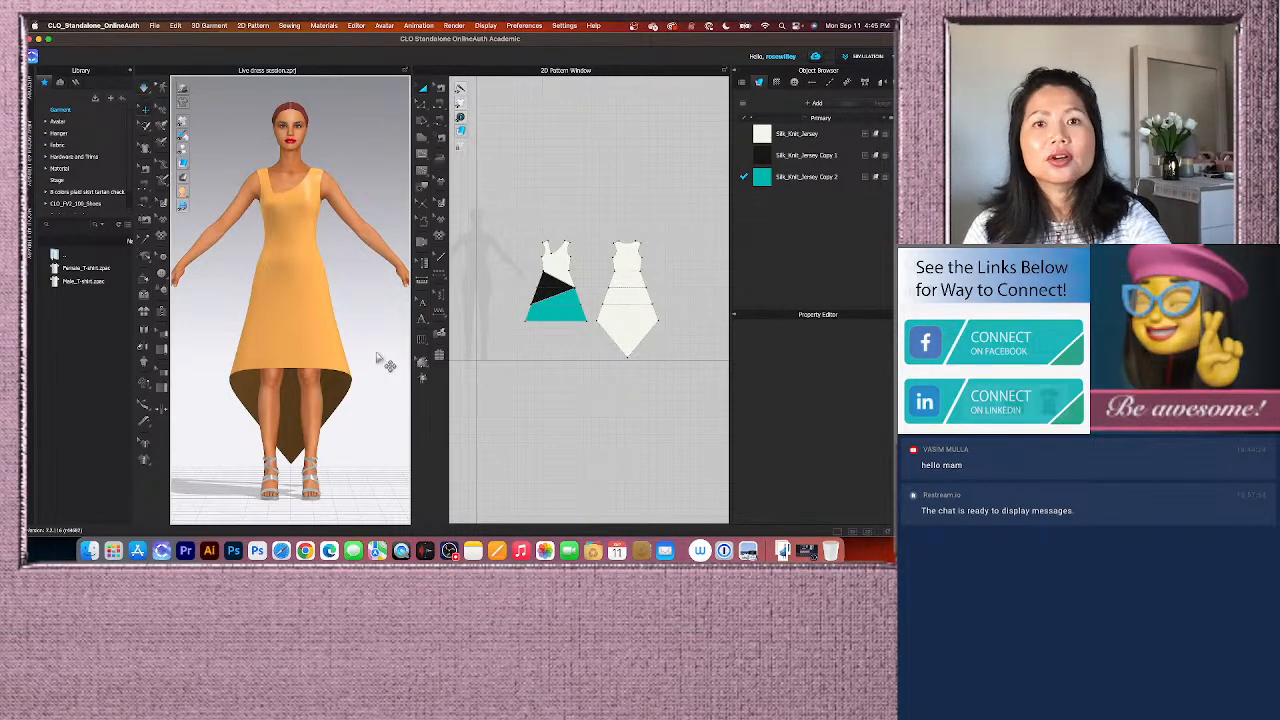
pyautogui.scroll(2, 500, 346)
pyautogui.scroll(-3, 589, 398)
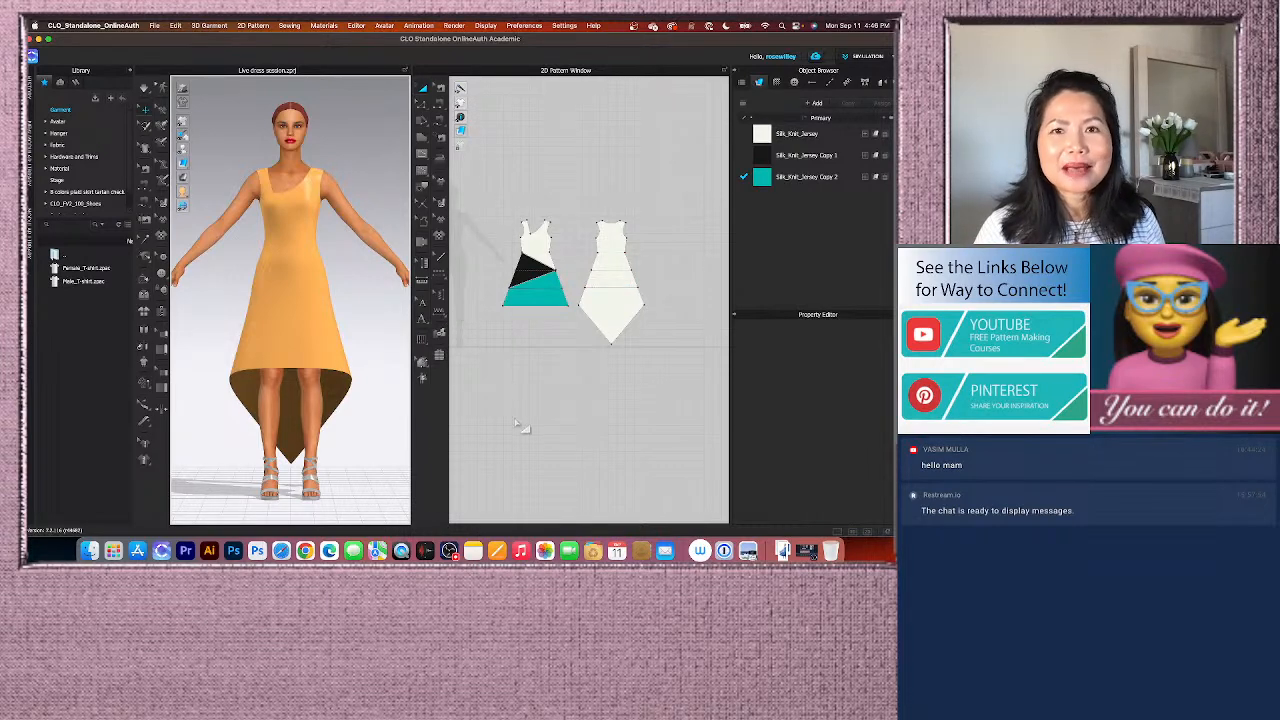
# Step: Unstrengthen all the dress patterns, simulate the natural drape of the knit, and stop the simulation
pyautogui.moveTo(469, 200); pyautogui.dragTo(675, 412)
pyautogui.rightClick(613, 303)
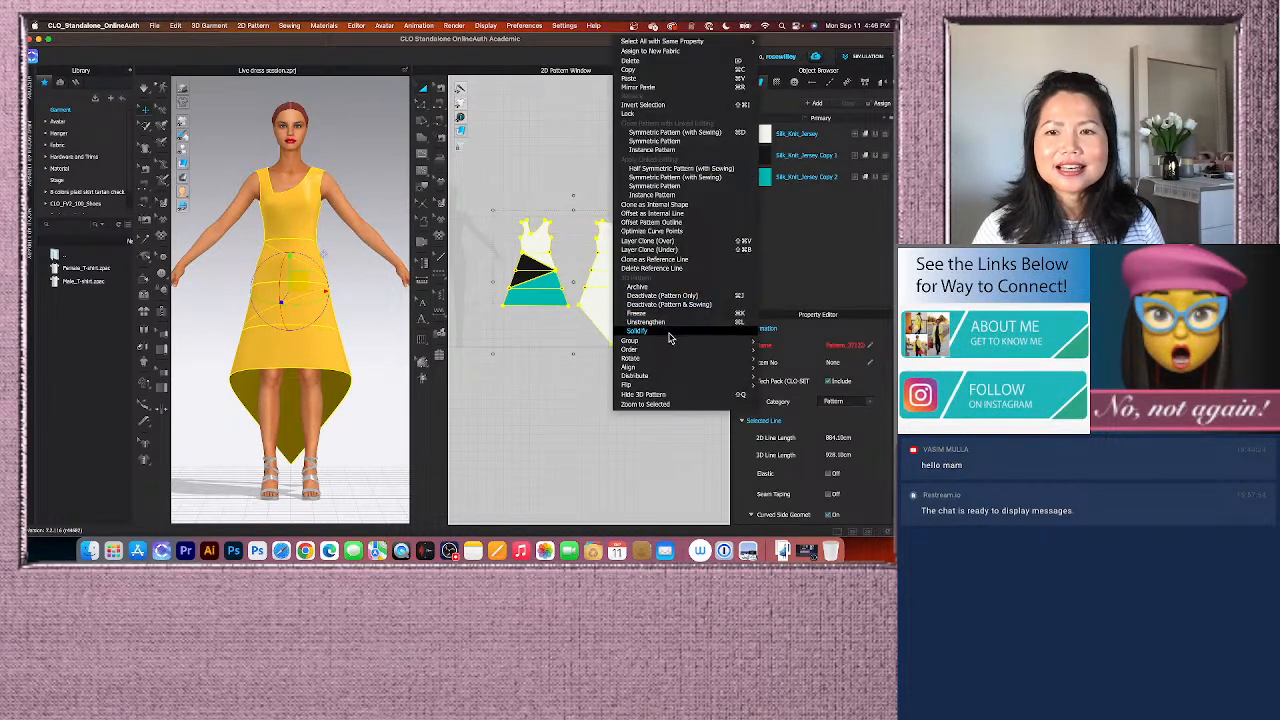
pyautogui.click(655, 325)
pyautogui.click(371, 305)
pyautogui.press('space')
pyautogui.scroll(3, 372, 308)
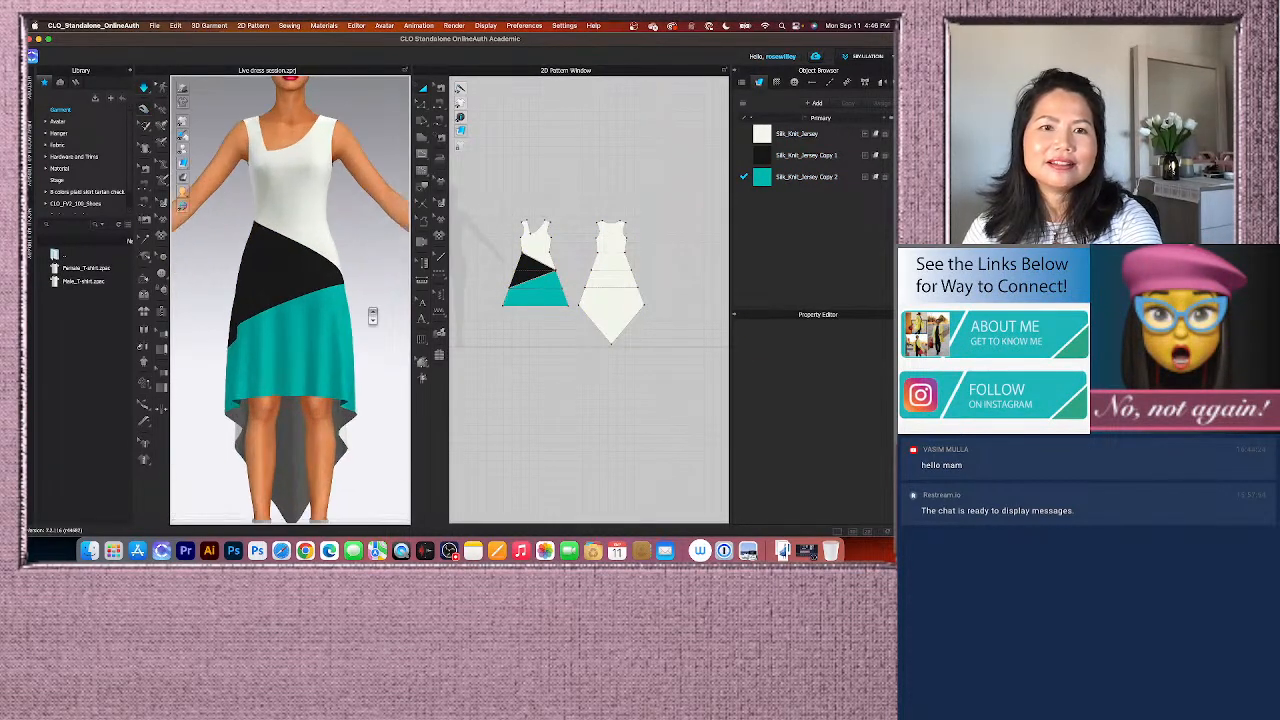
pyautogui.scroll(-1, 372, 312)
pyautogui.press('space')
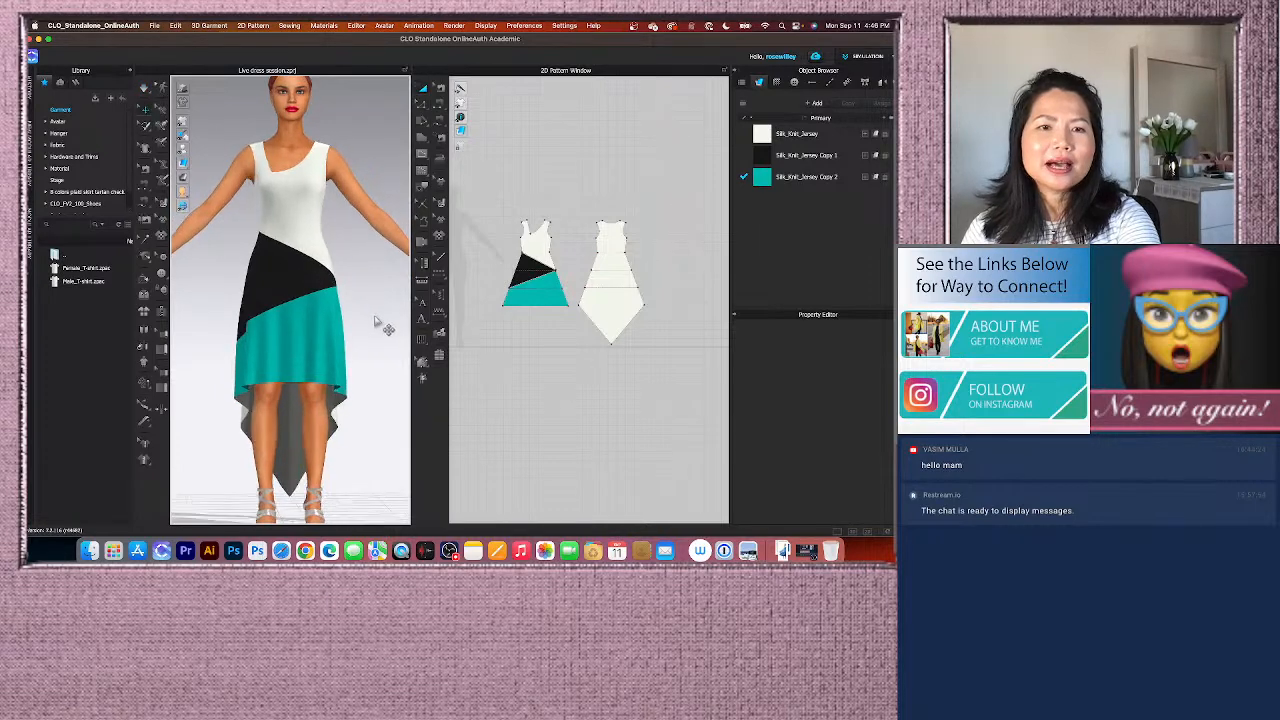
# Step: Examine the draped high-low dress from several angles and the pointed hem of the back pattern
pyautogui.moveTo(385, 338); pyautogui.dragTo(353, 334, button='right')
pyautogui.moveTo(206, 327); pyautogui.dragTo(243, 333, button='right')
pyautogui.moveTo(354, 338); pyautogui.dragTo(362, 374, button='right')
pyautogui.press('2')
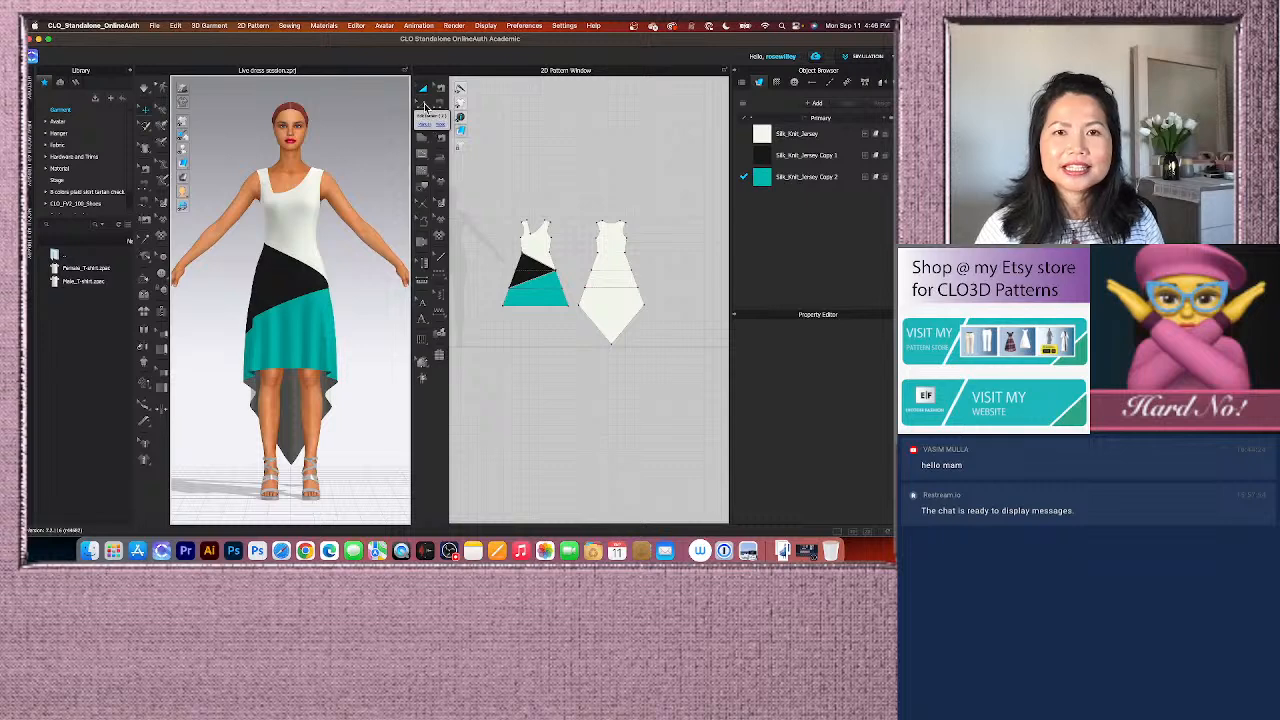
pyautogui.scroll(3, 645, 356)
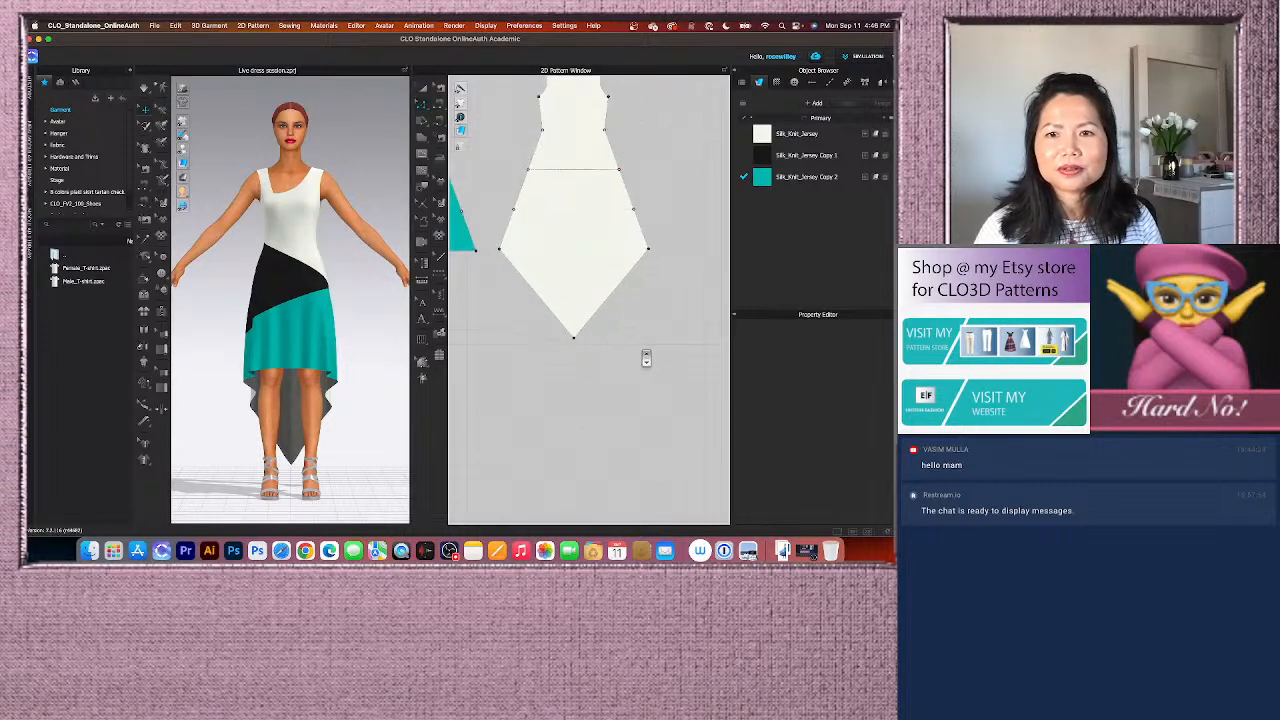
# Step: Offset the two slanted hem edges of the back pattern inward by 5 cm as an internal line
pyautogui.click(577, 329)
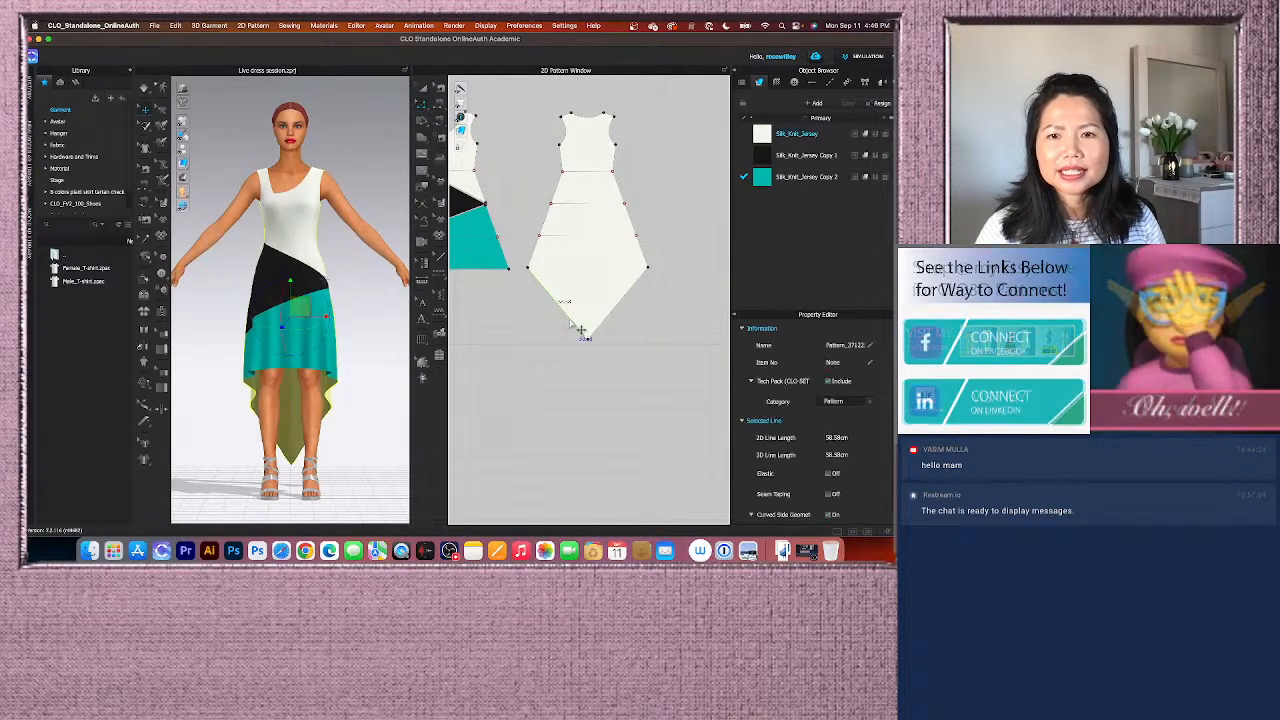
pyautogui.keyDown('shift'); pyautogui.click(632, 307); pyautogui.keyUp('shift')
pyautogui.rightClick(624, 299)
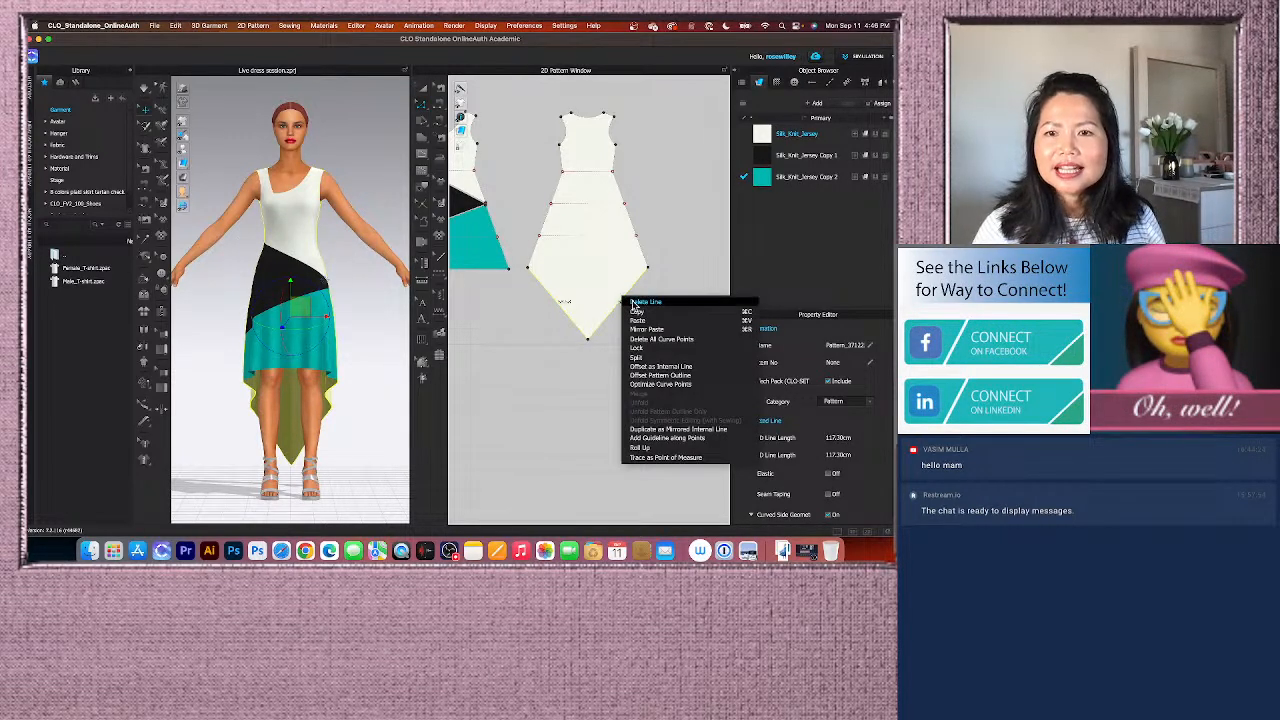
pyautogui.click(665, 368)
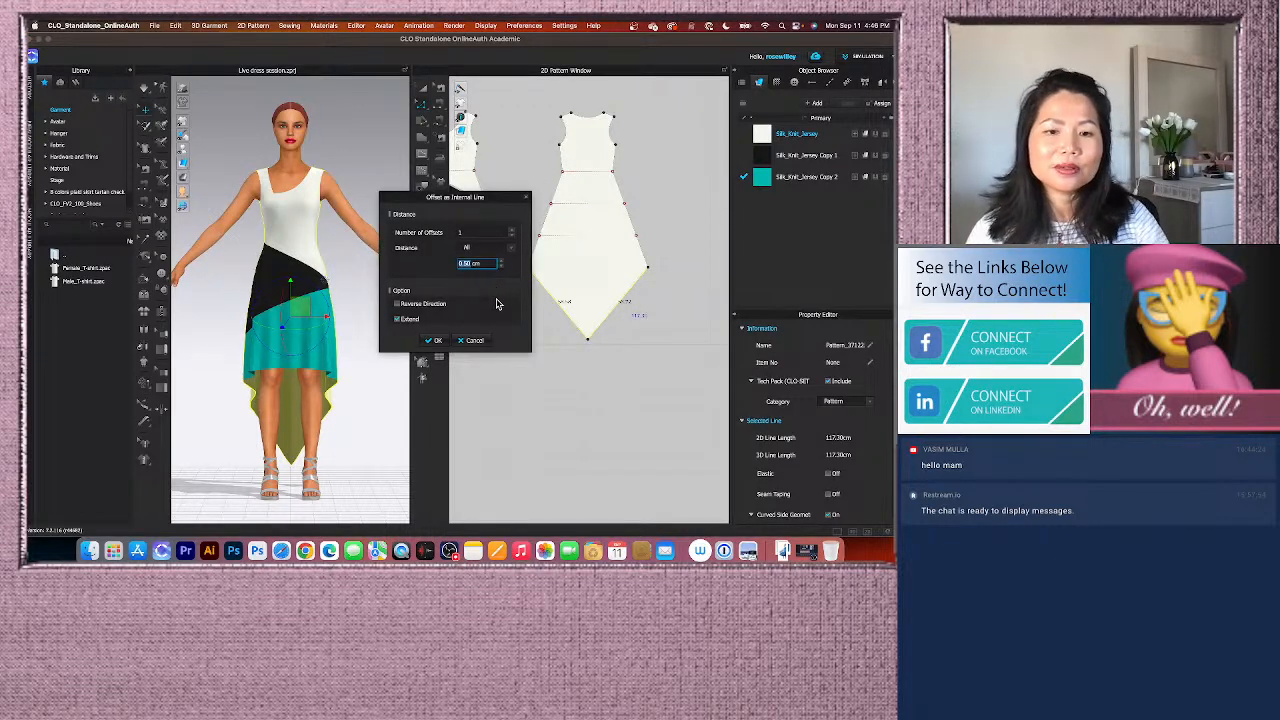
pyautogui.write('5')
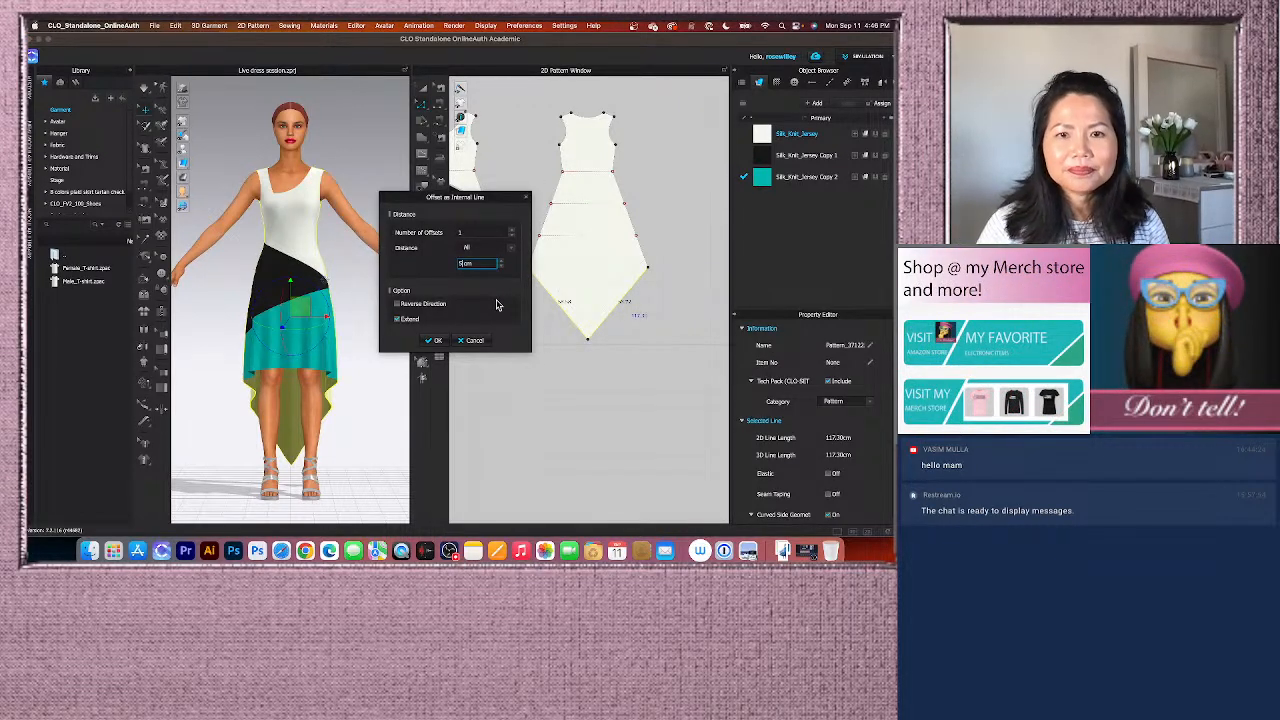
pyautogui.click(437, 341)
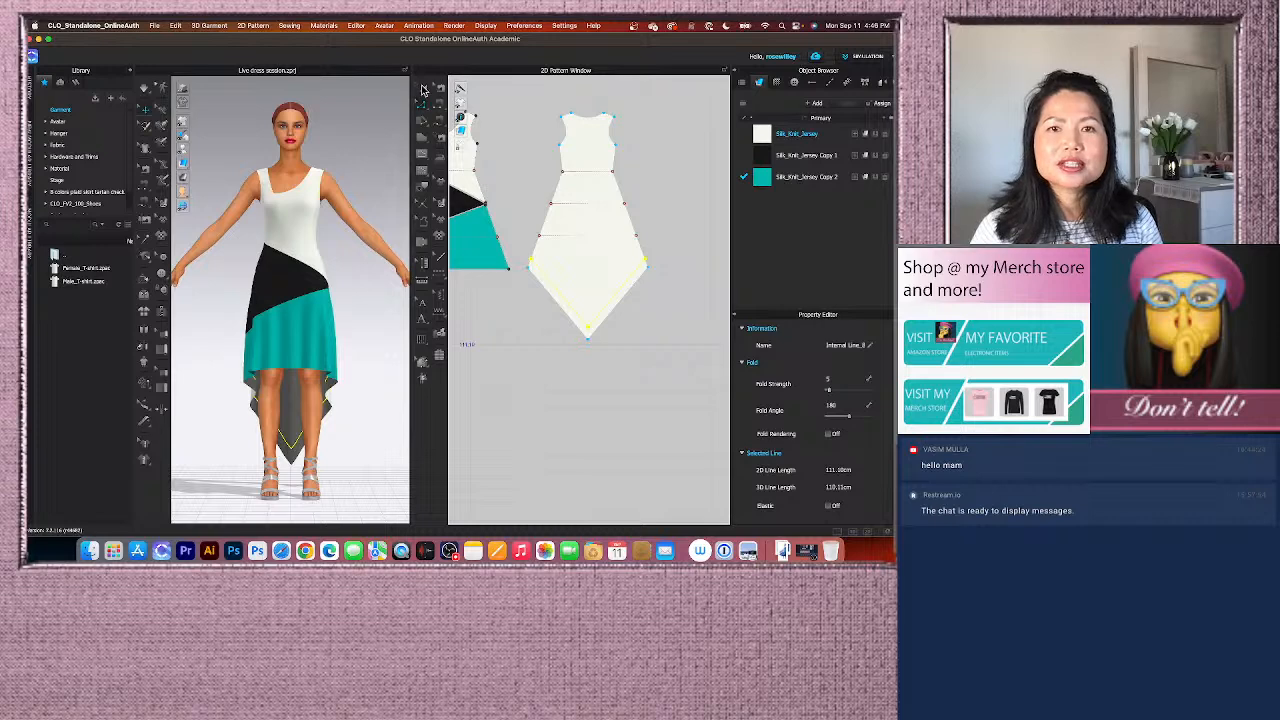
# Step: Cut and sew the back pattern along the offset hem line and apply the black Silk_Knit_Jersey Copy 1 fabric to the resulting band
pyautogui.click(422, 89)
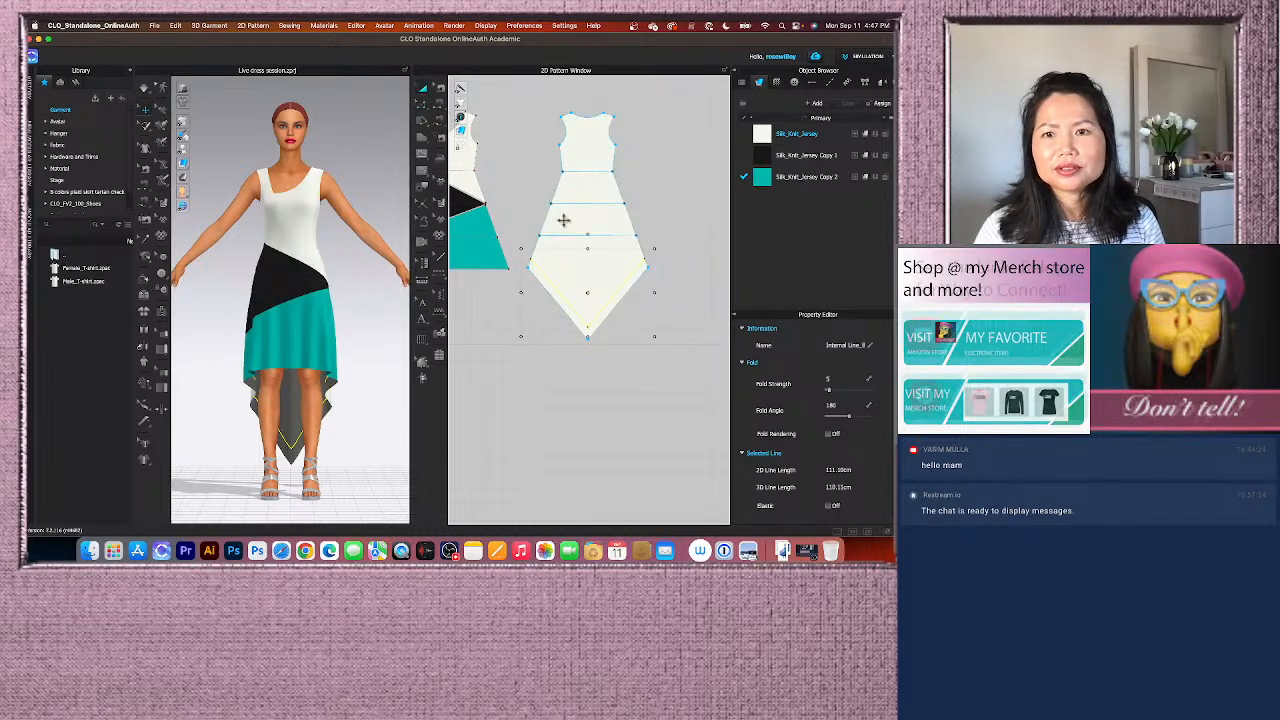
pyautogui.rightClick(610, 299)
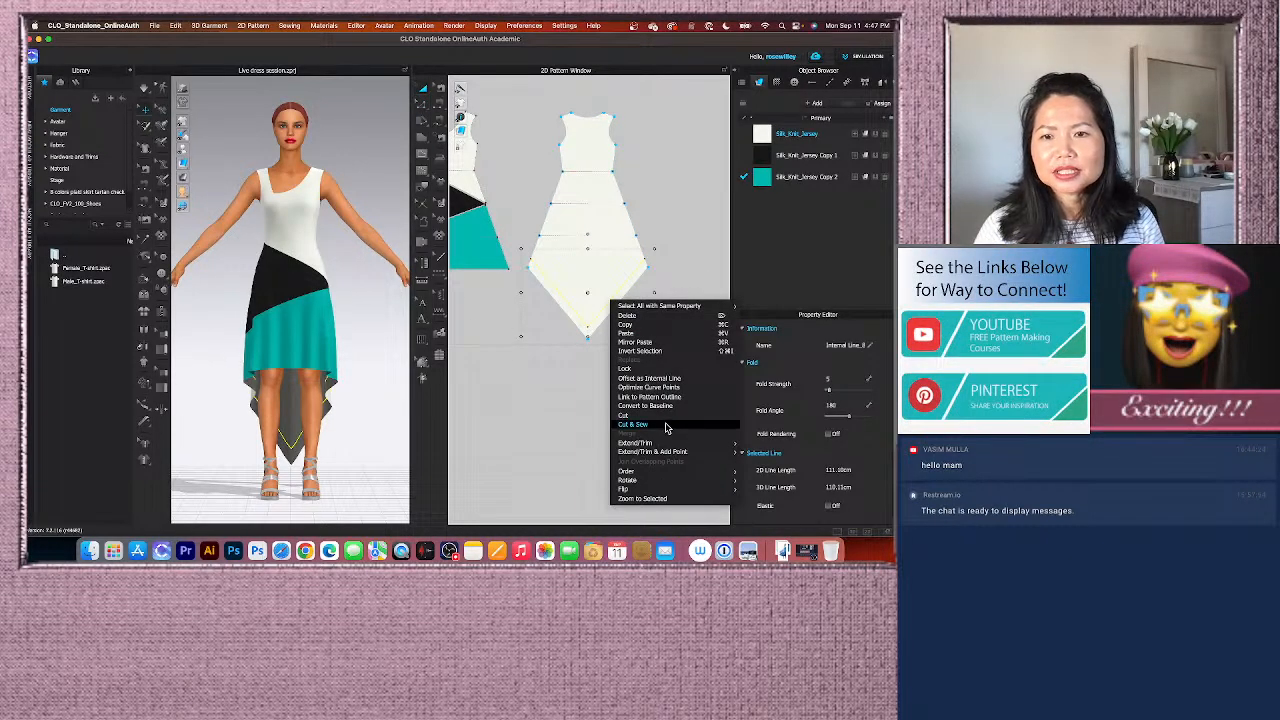
pyautogui.click(666, 428)
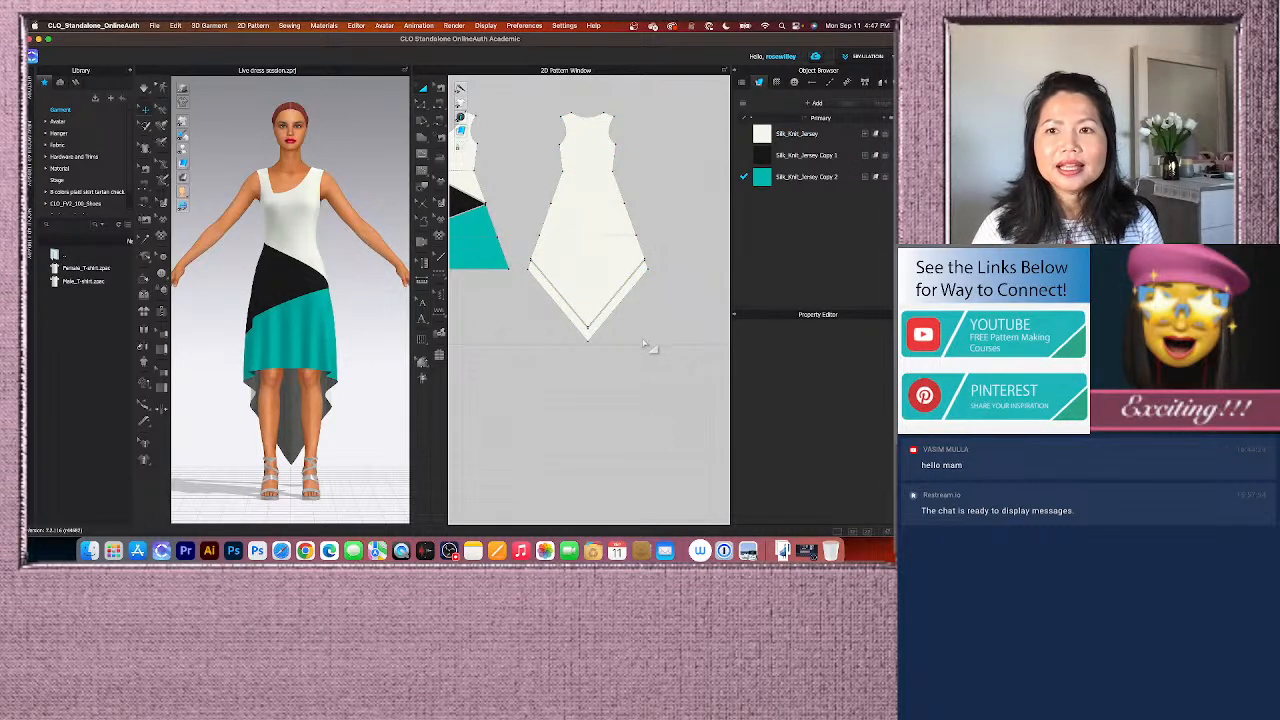
pyautogui.click(765, 158)
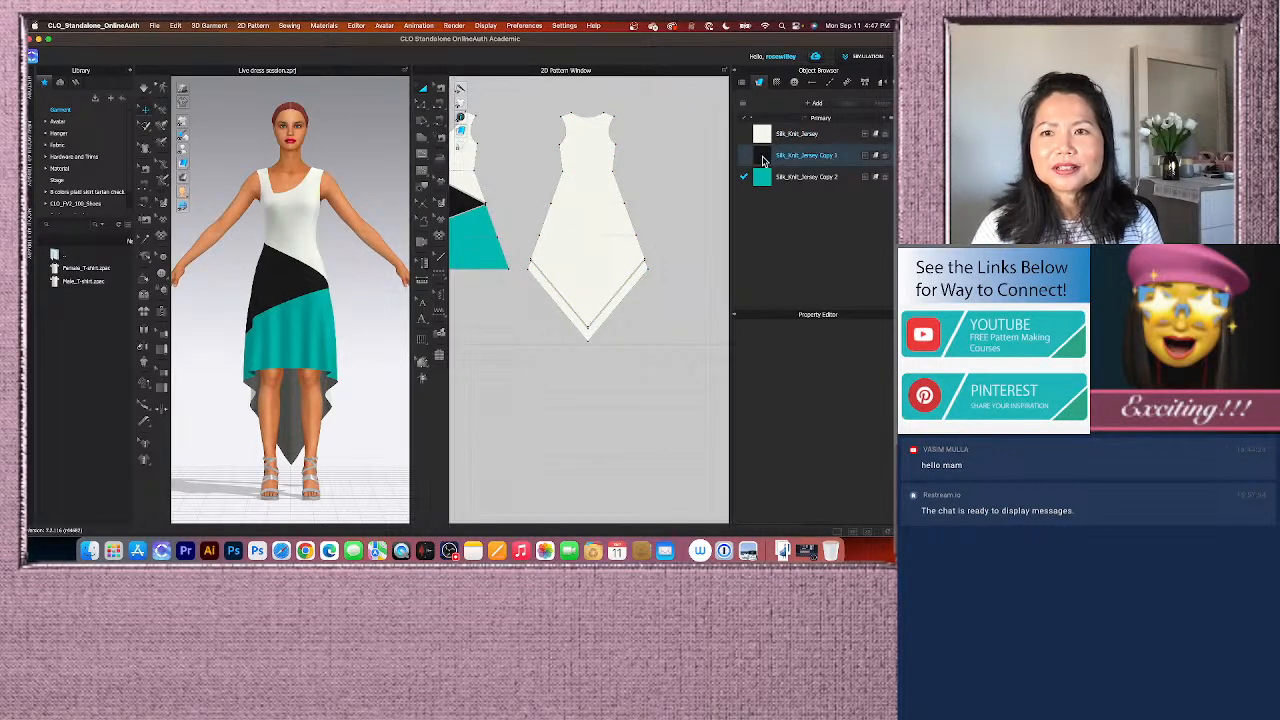
pyautogui.moveTo(731, 220); pyautogui.dragTo(631, 300)
pyautogui.scroll(-2, 657, 299)
pyautogui.scroll(2, 380, 345)
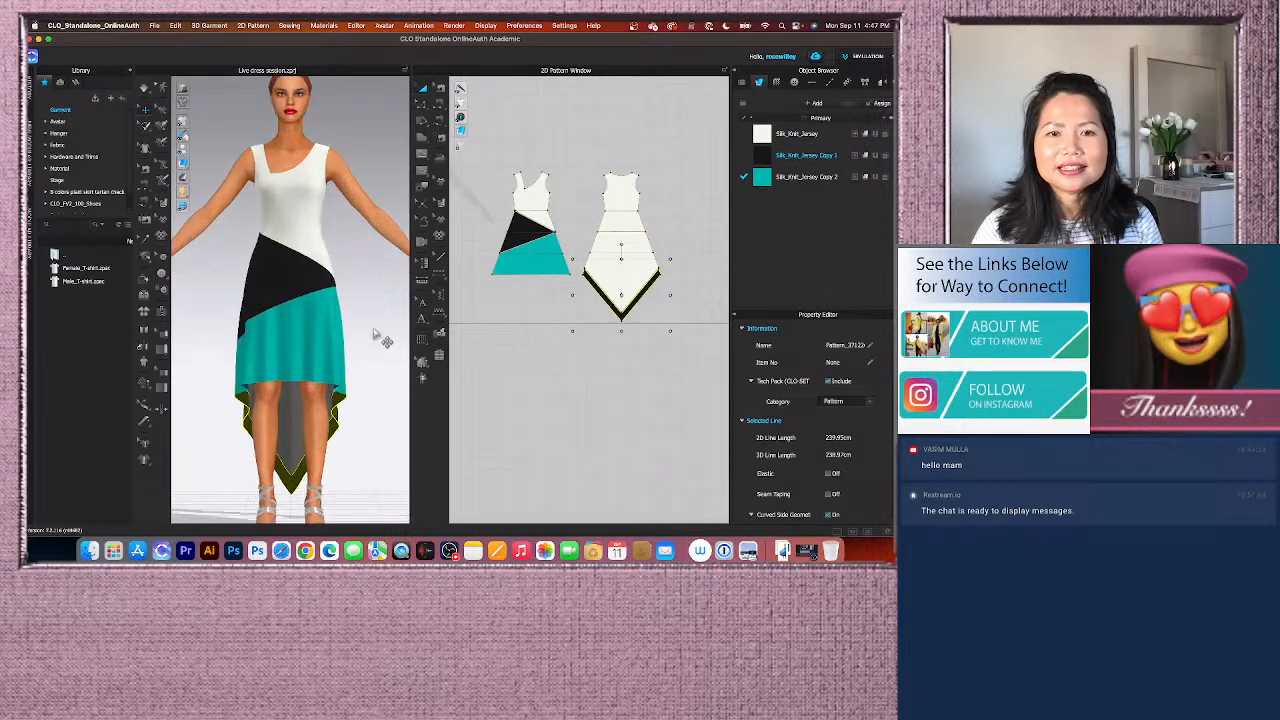
pyautogui.moveTo(360, 322); pyautogui.dragTo(392, 332, button='right')
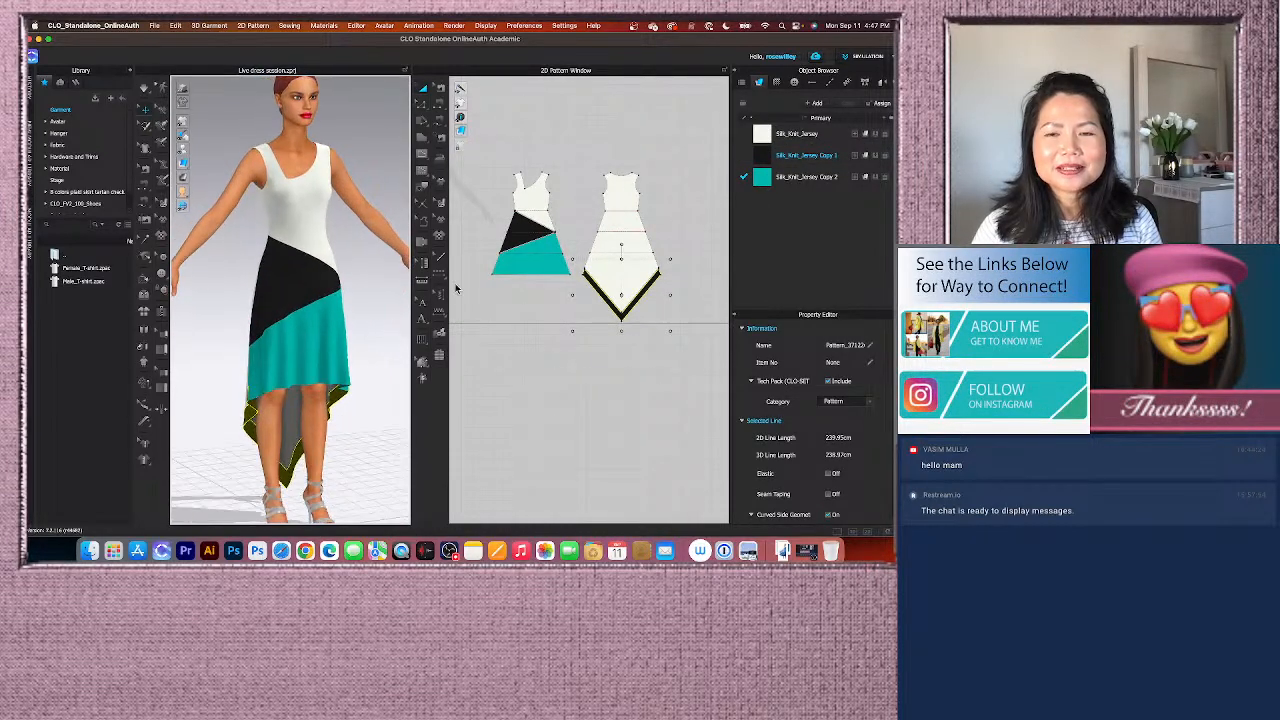
# Step: Offset the hem edge of the teal front panel inward by 5 cm as an internal line
pyautogui.scroll(-2, 640, 198)
pyautogui.scroll(3, 557, 263)
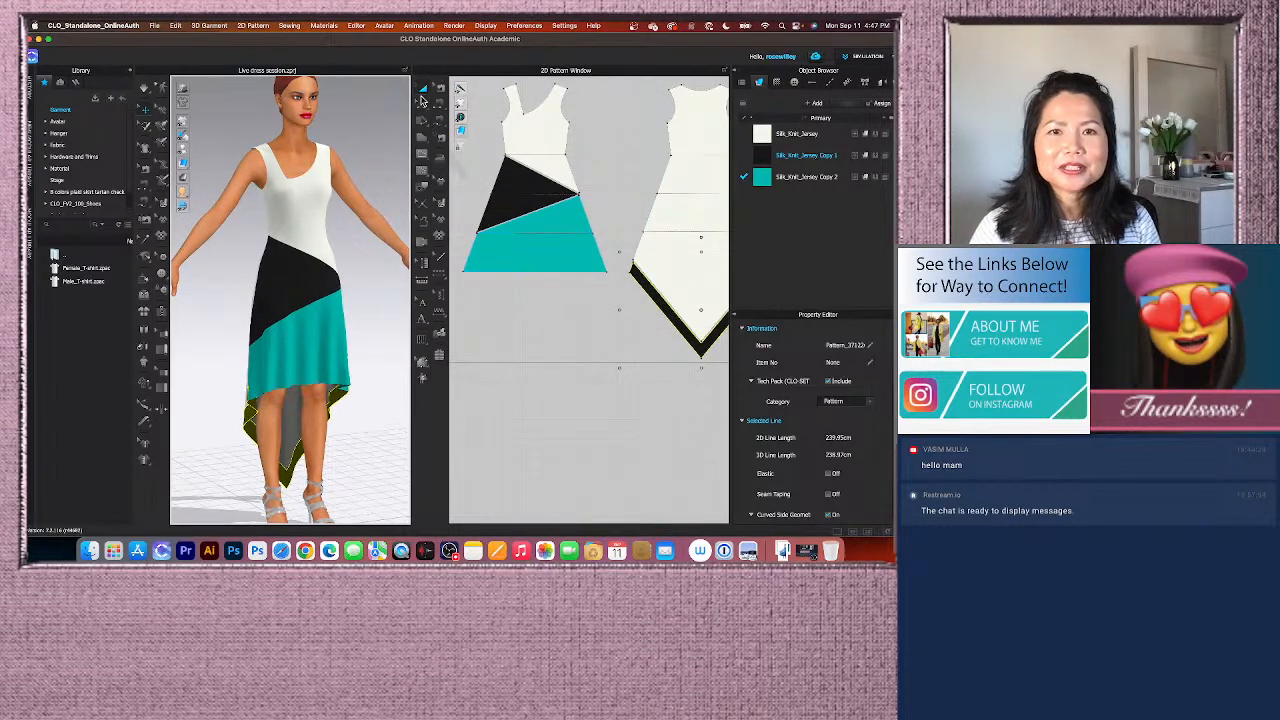
pyautogui.click(540, 271)
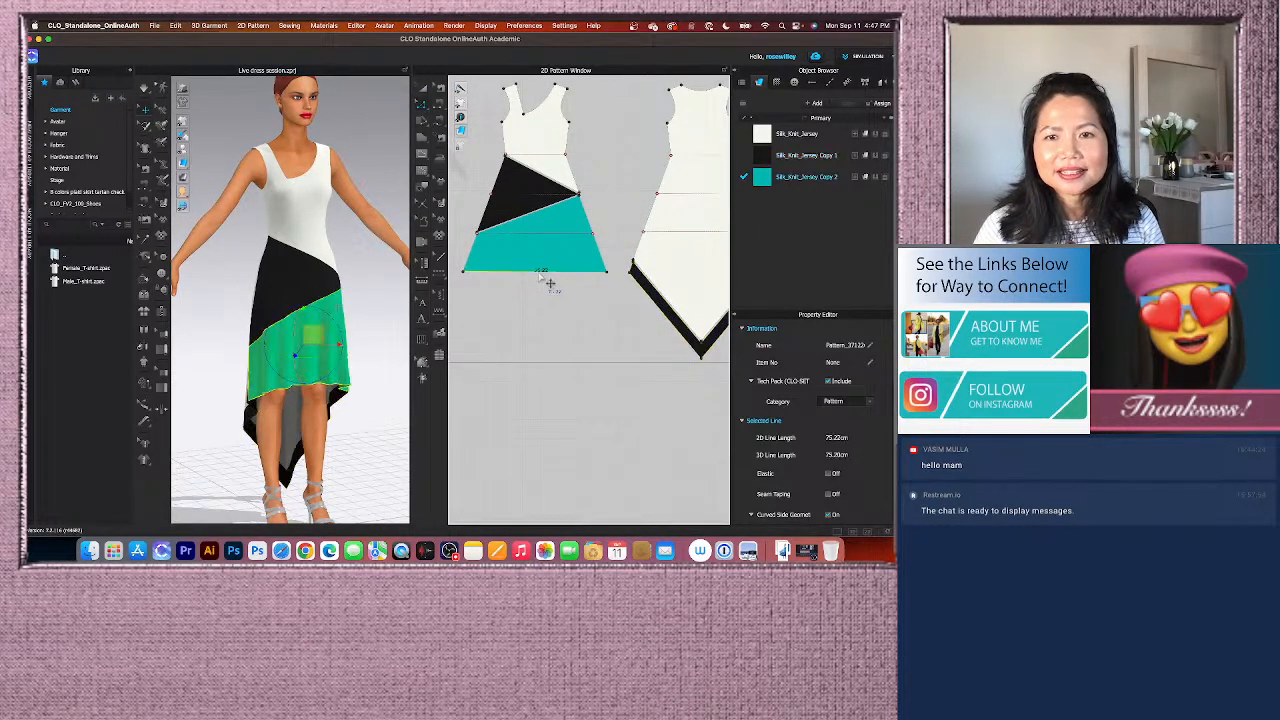
pyautogui.rightClick(540, 271)
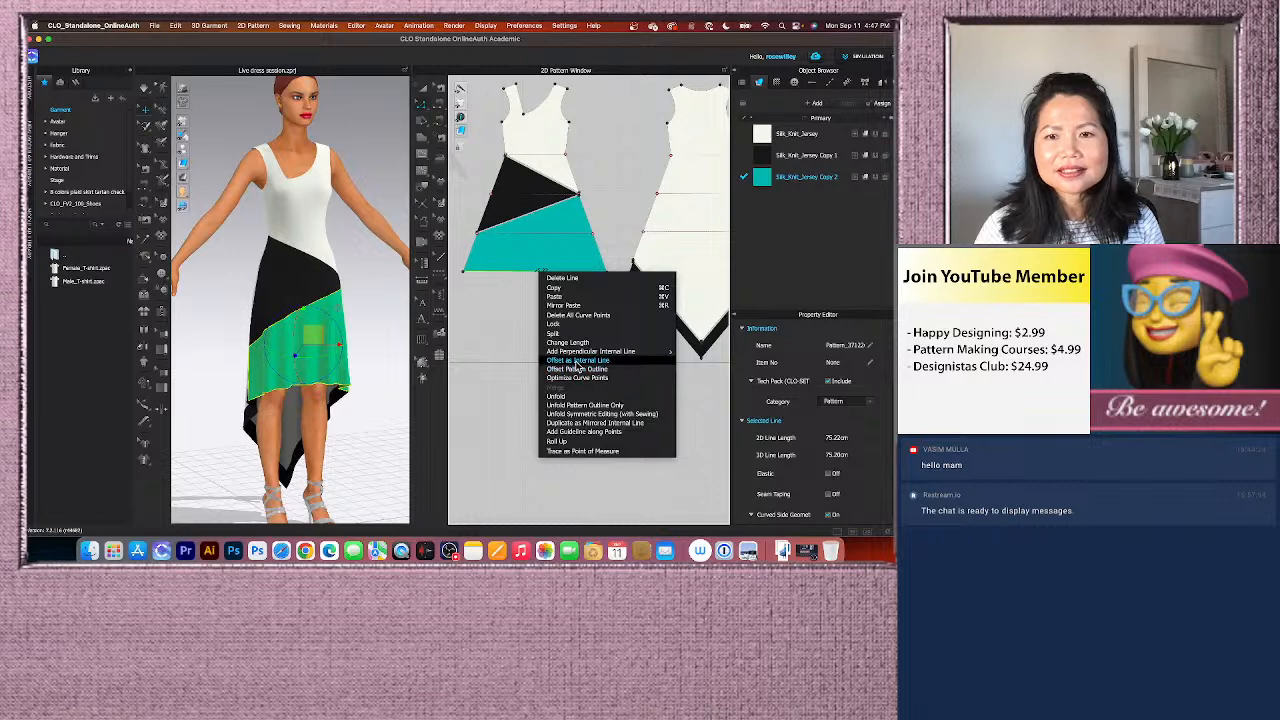
pyautogui.click(578, 360)
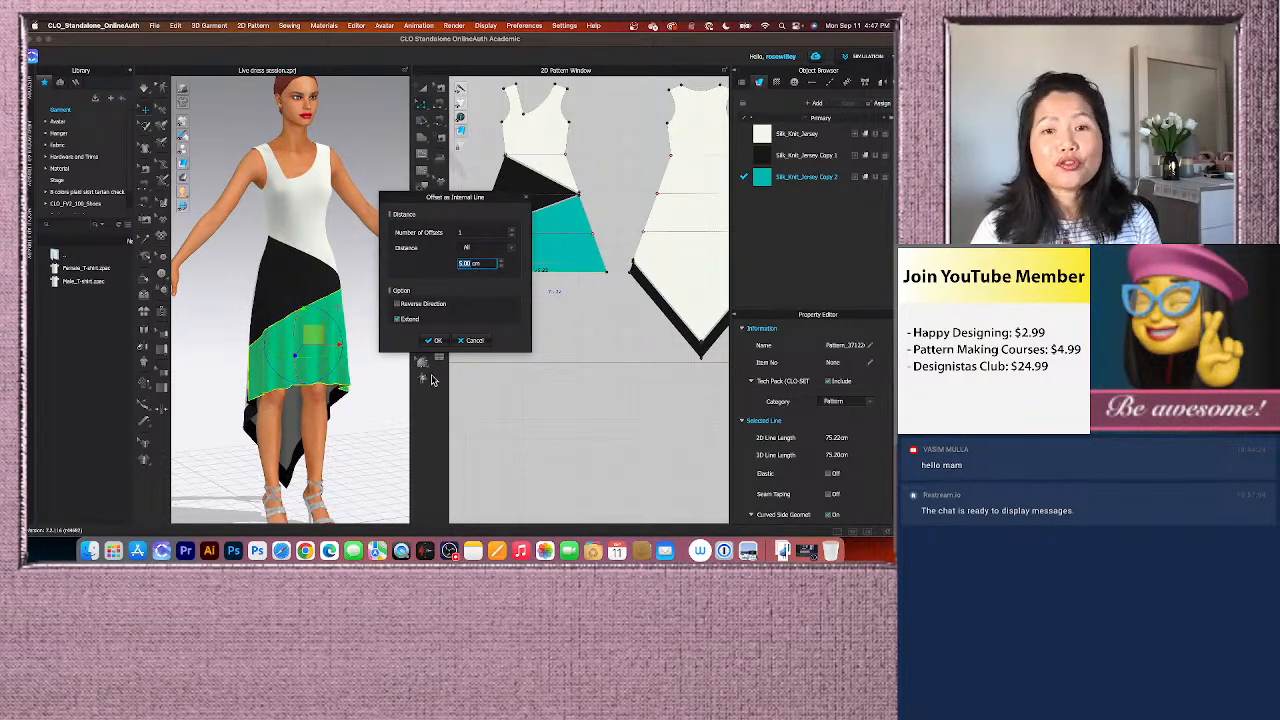
pyautogui.click(437, 341)
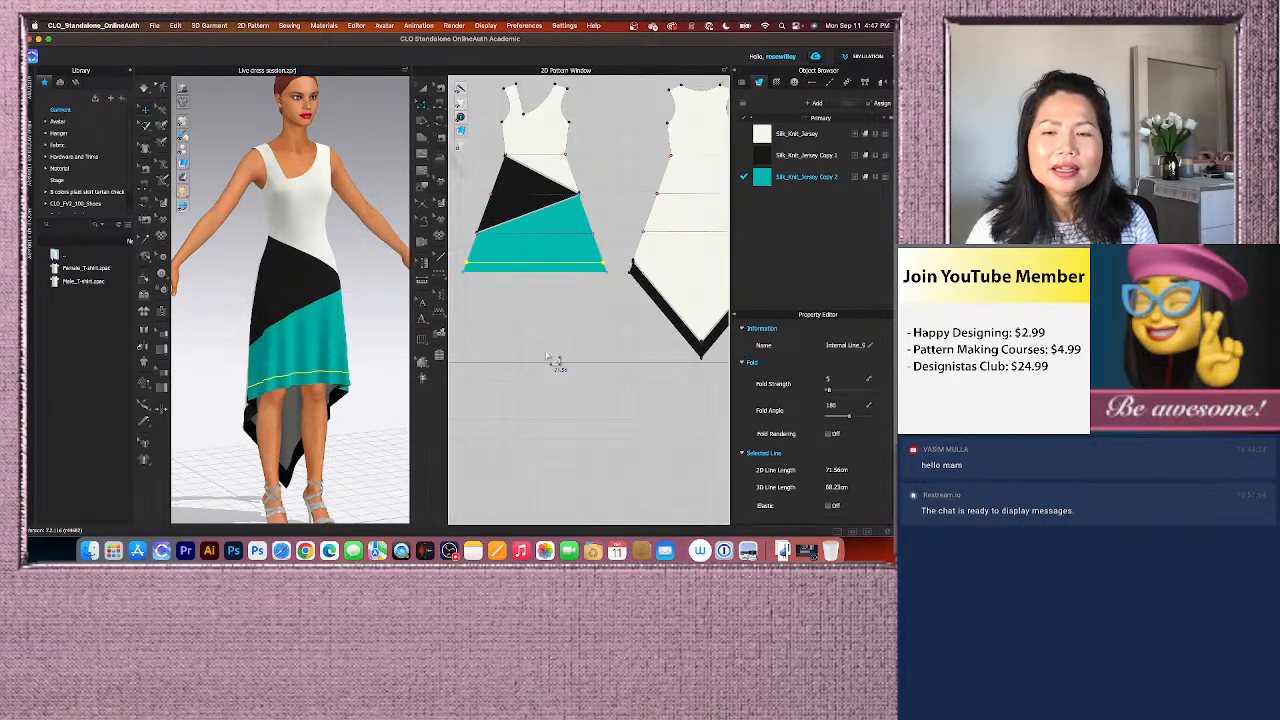
# Step: Cut and sew the front panel along its offset hem line and apply the black Silk_Knit_Jersey Copy 1 fabric to the band
pyautogui.rightClick(560, 268)
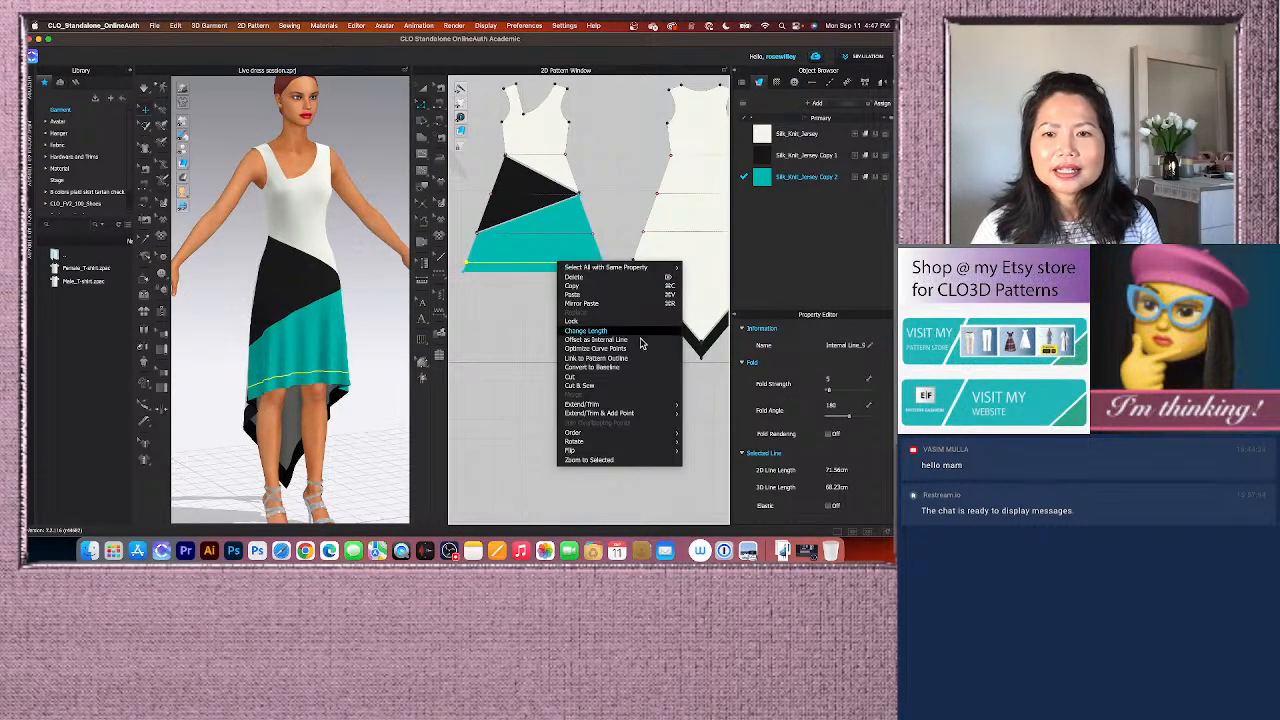
pyautogui.click(603, 387)
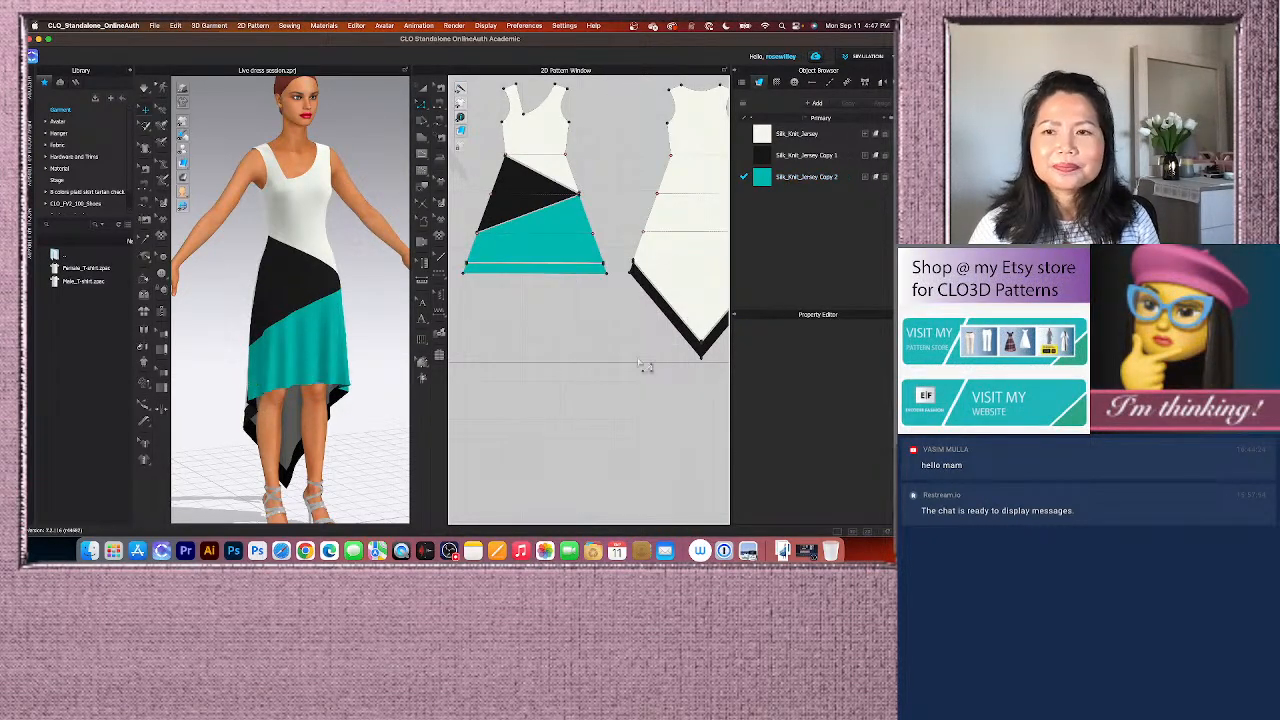
pyautogui.moveTo(765, 160); pyautogui.dragTo(575, 271)
pyautogui.click(534, 326)
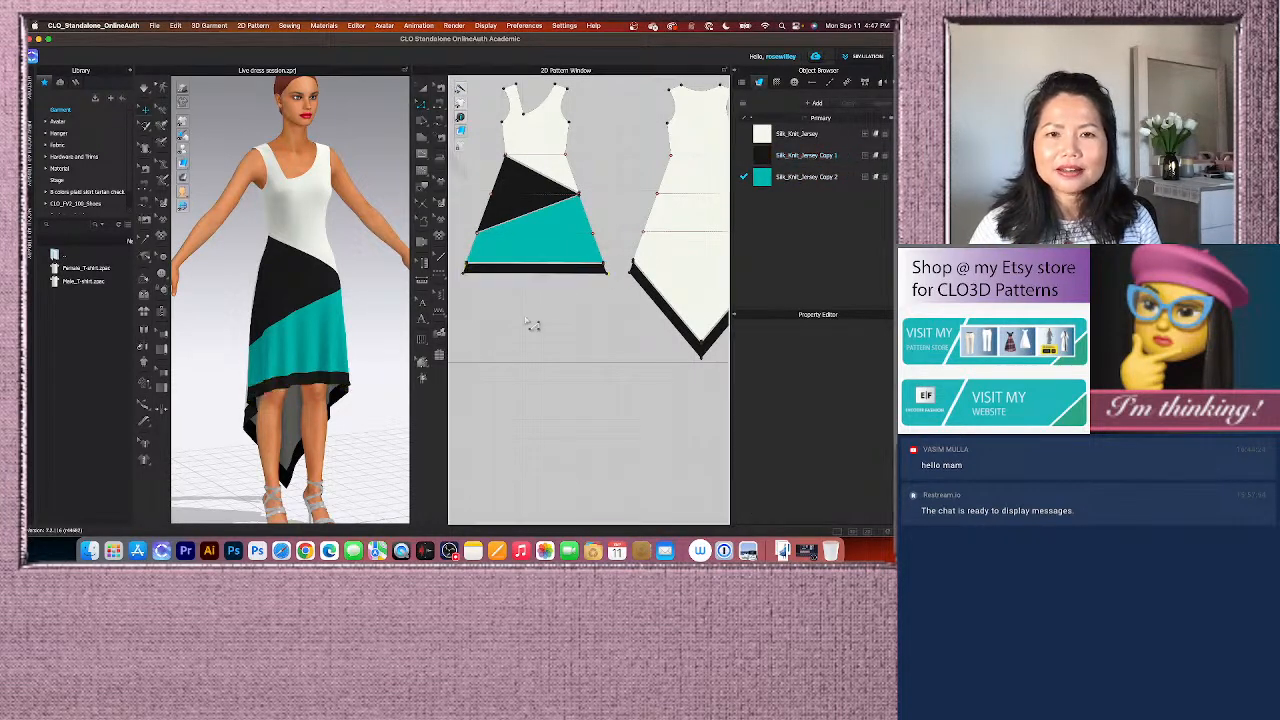
# Step: Examine the dress with its black hem bands up close and from several angles, and check both 2D patterns
pyautogui.scroll(-3, 317, 326)
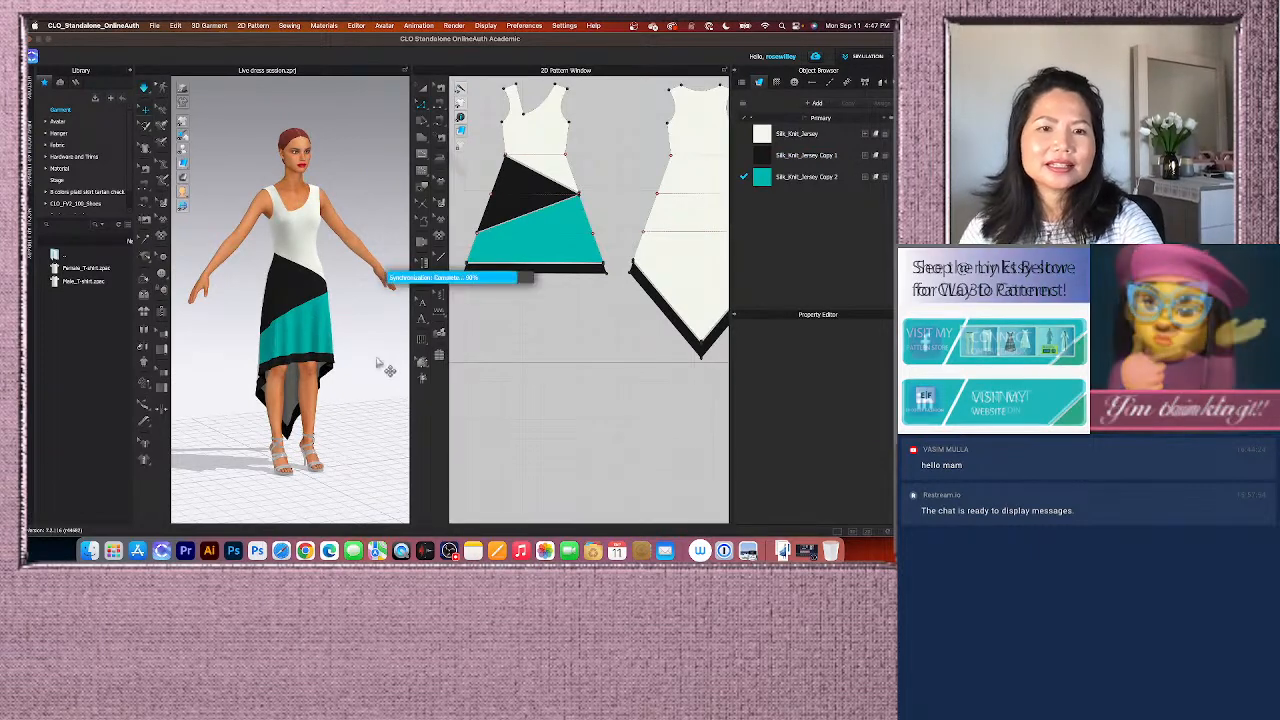
pyautogui.scroll(3, 380, 366)
pyautogui.scroll(2, 370, 364)
pyautogui.scroll(-1, 362, 362)
pyautogui.scroll(-3, 360, 356)
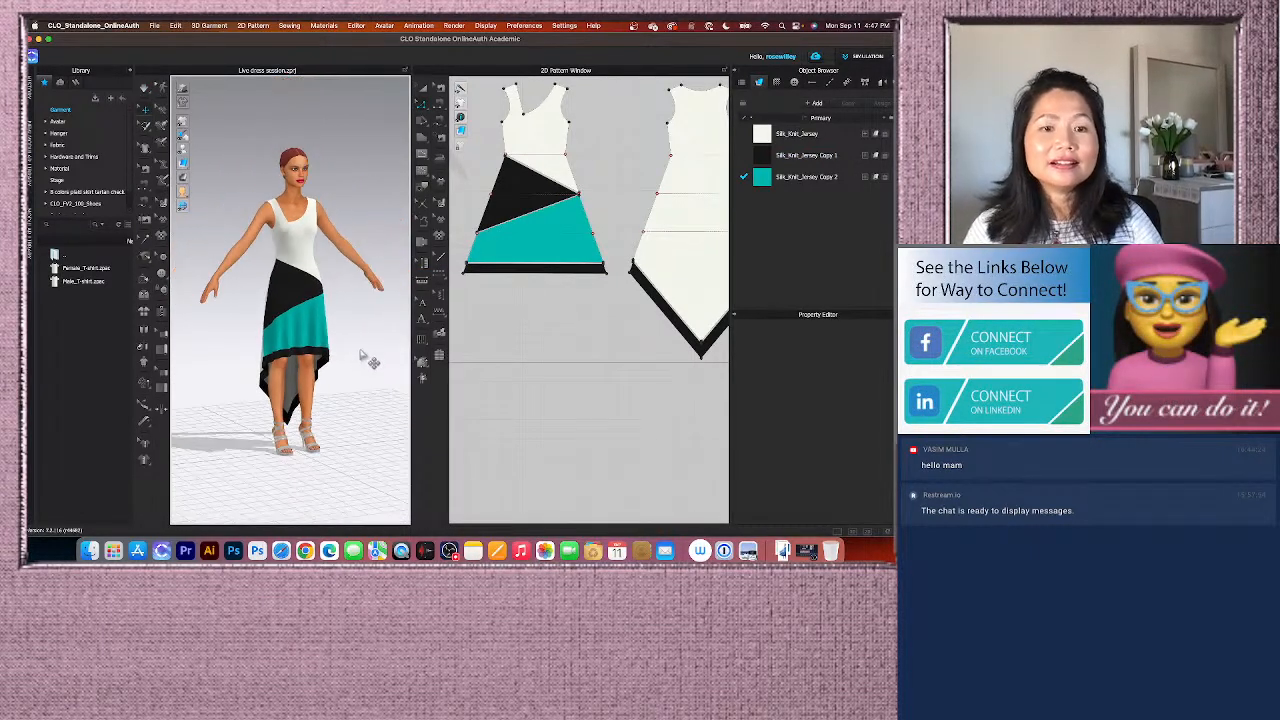
pyautogui.scroll(3, 374, 356)
pyautogui.scroll(3, 374, 354)
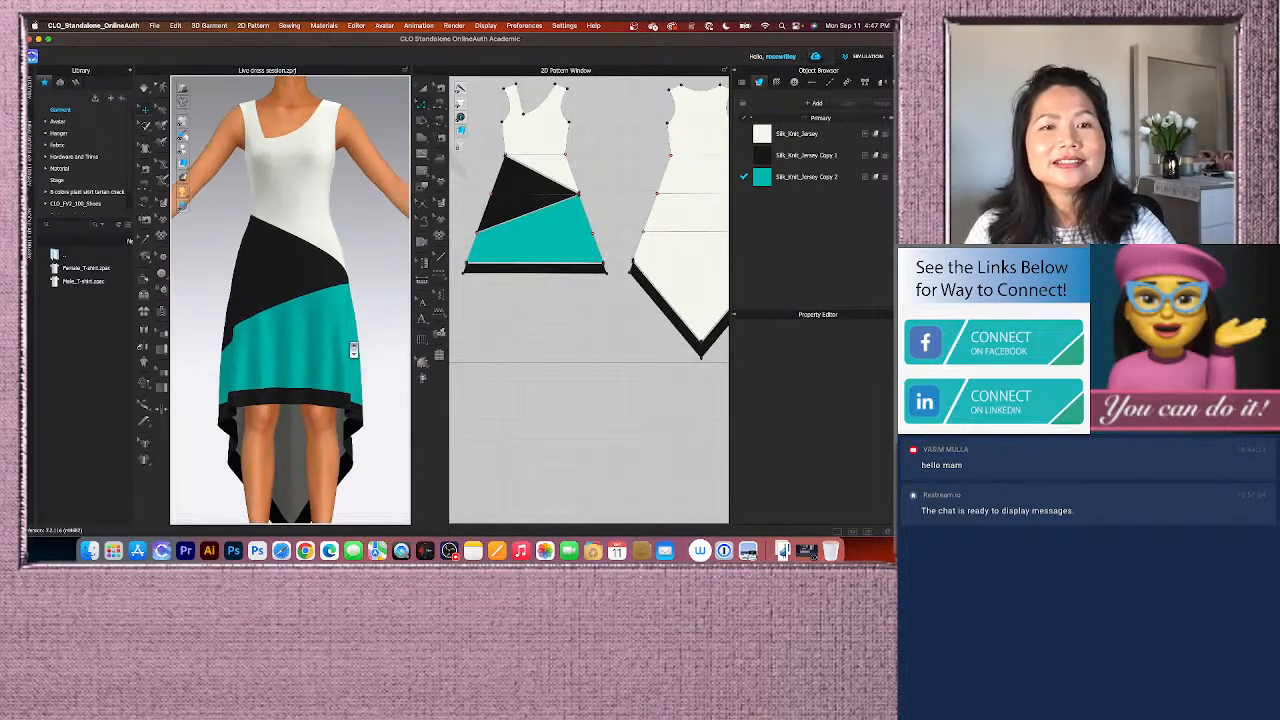
pyautogui.moveTo(374, 345)
pyautogui.mouseDown(button='right')
pyautogui.moveTo(278, 340)
pyautogui.moveTo(371, 339)
pyautogui.mouseUp(button='right')
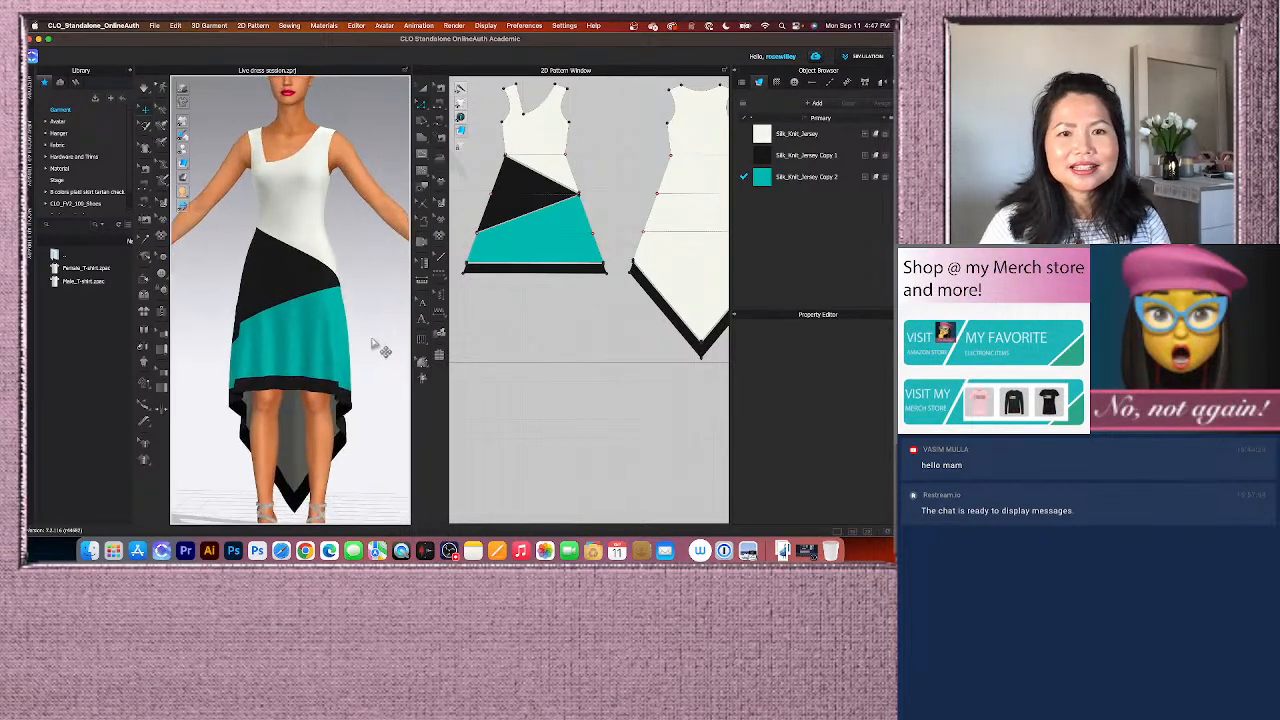
pyautogui.scroll(-3, 547, 298)
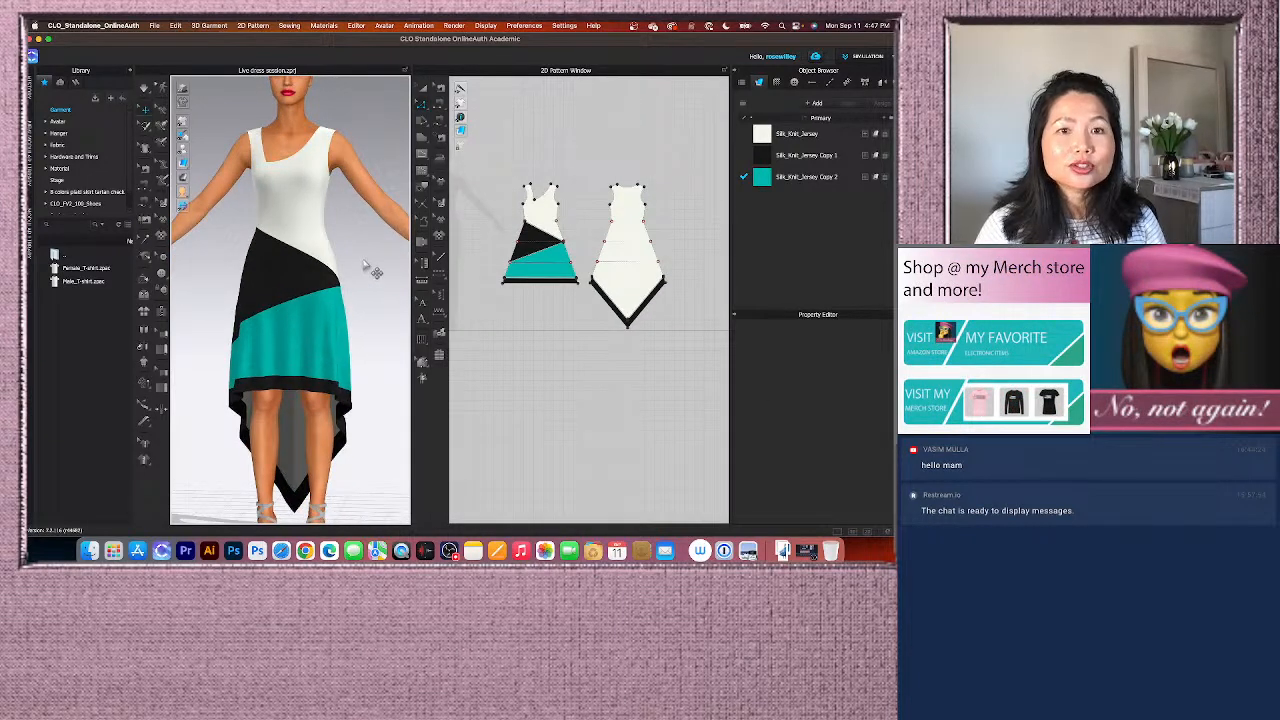
pyautogui.moveTo(366, 264); pyautogui.dragTo(262, 265, button='right')
pyautogui.moveTo(357, 274); pyautogui.dragTo(307, 265, button='right')
pyautogui.moveTo(340, 268); pyautogui.dragTo(330, 270, button='right')
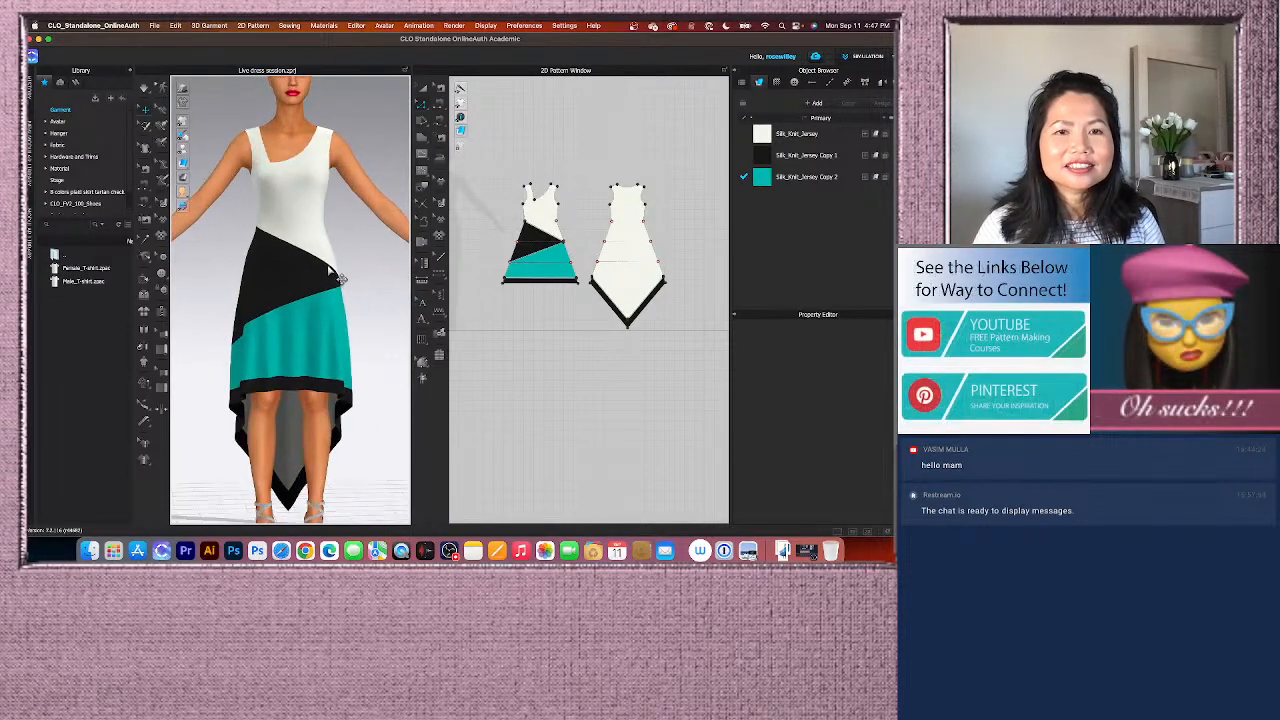
pyautogui.scroll(-2, 340, 280)
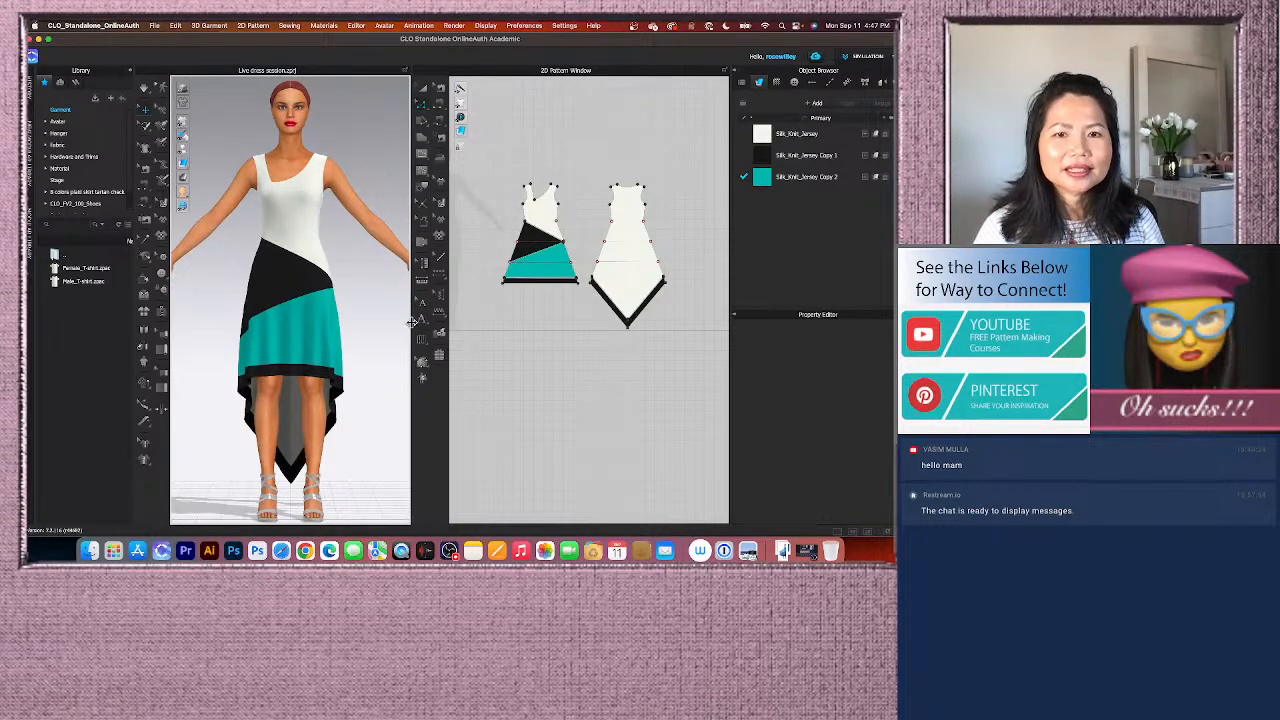
# Step: Widen the 3D window and frame the whole dress from the front
pyautogui.moveTo(411, 322); pyautogui.dragTo(471, 322)
pyautogui.scroll(-1, 395, 400)
pyautogui.moveTo(405, 377)
pyautogui.mouseDown(button='right')
pyautogui.moveTo(337, 380)
pyautogui.moveTo(410, 376)
pyautogui.mouseUp(button='right')
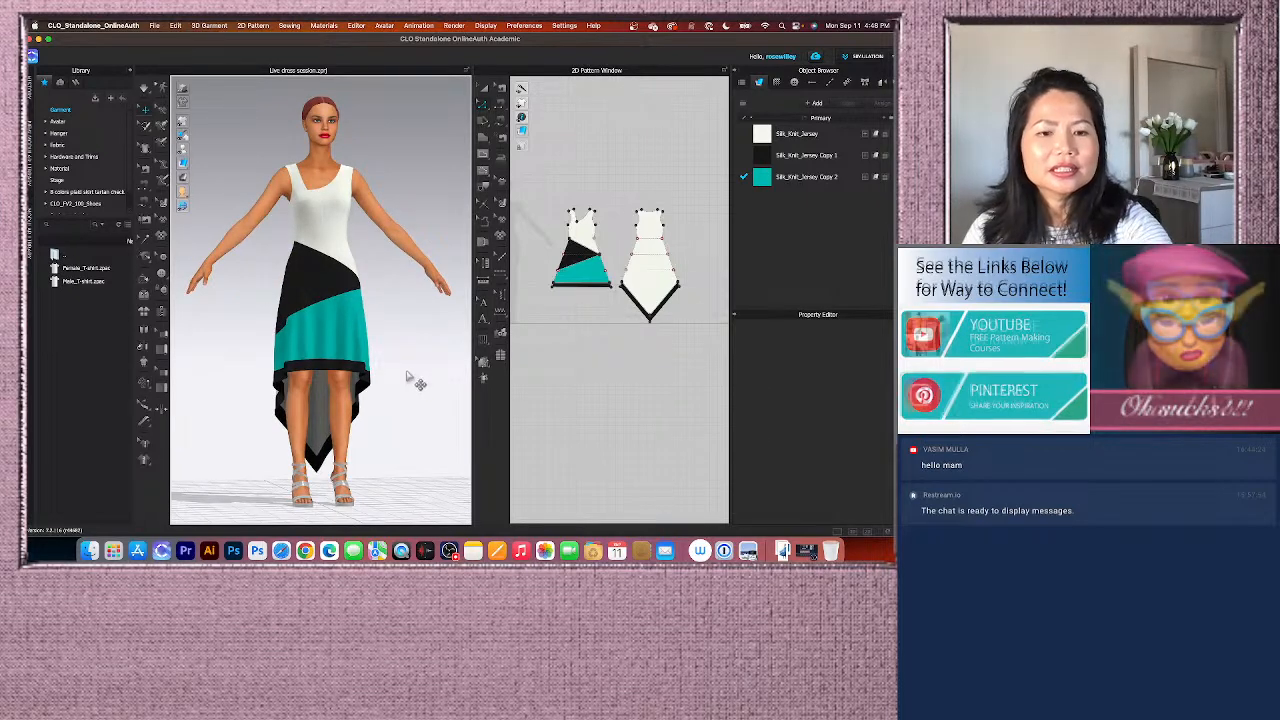
pyautogui.scroll(-1, 390, 382)
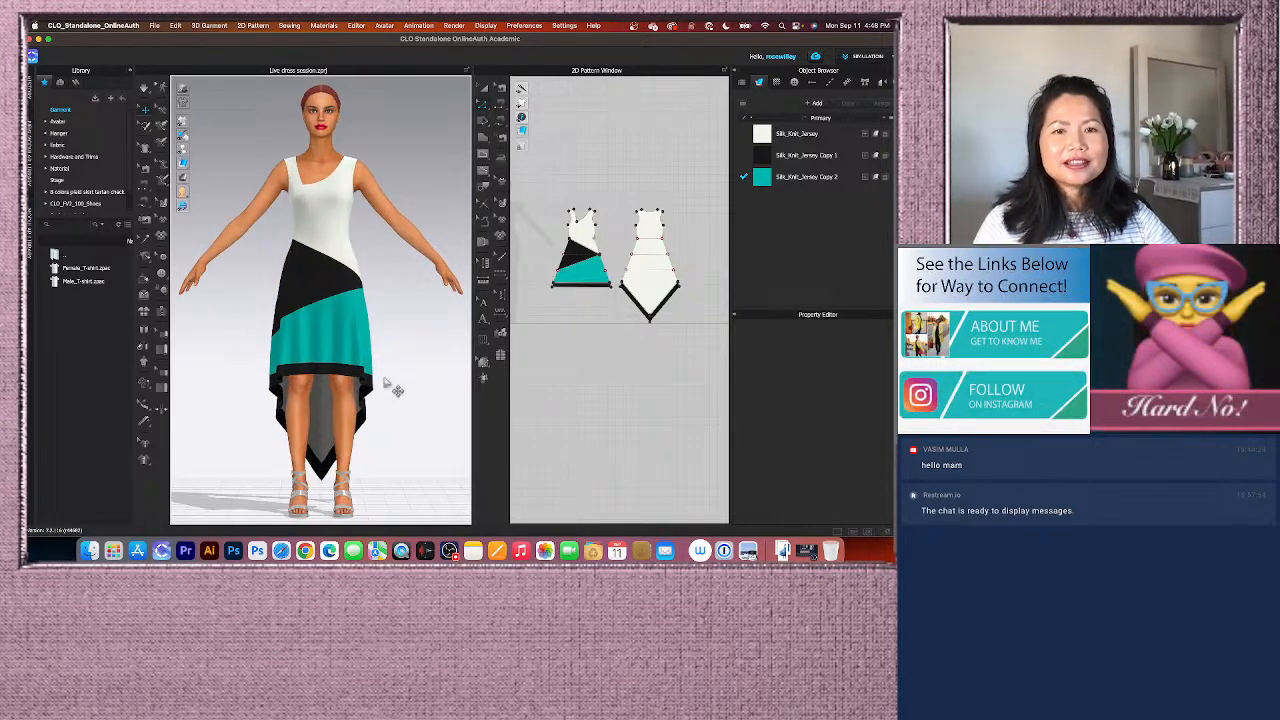
pyautogui.scroll(2, 395, 386)
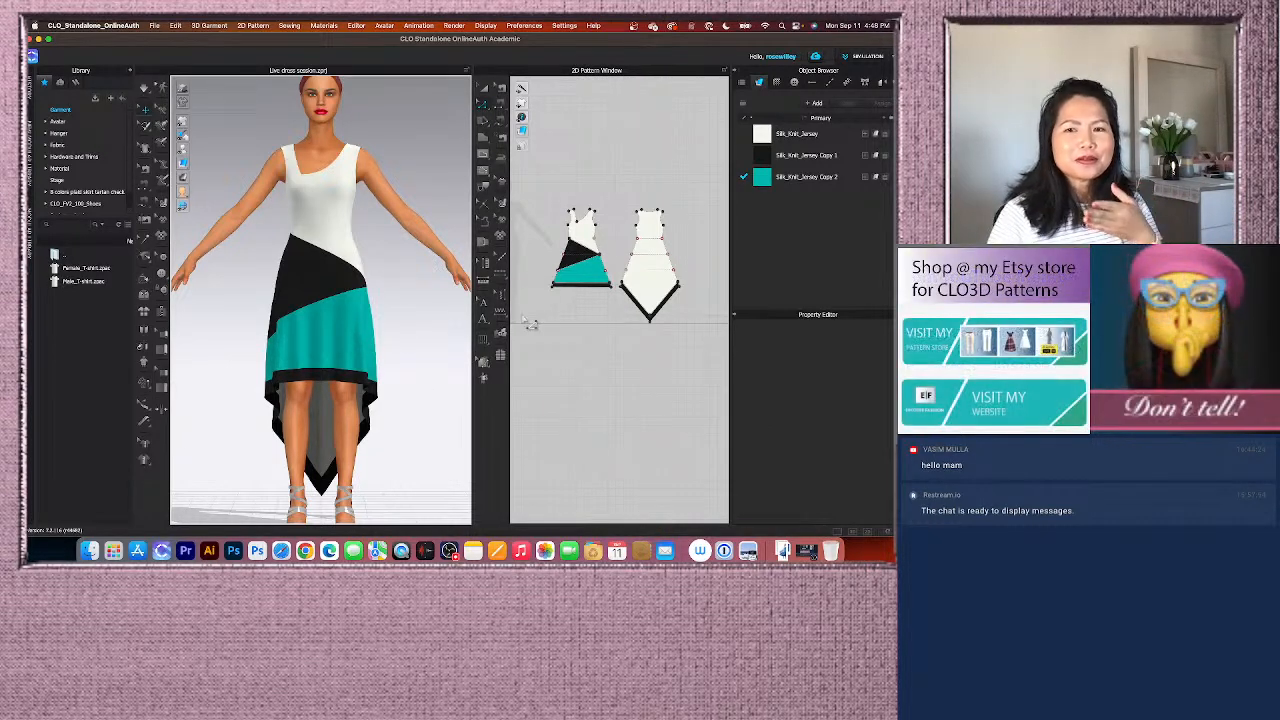
pyautogui.scroll(-2, 598, 367)
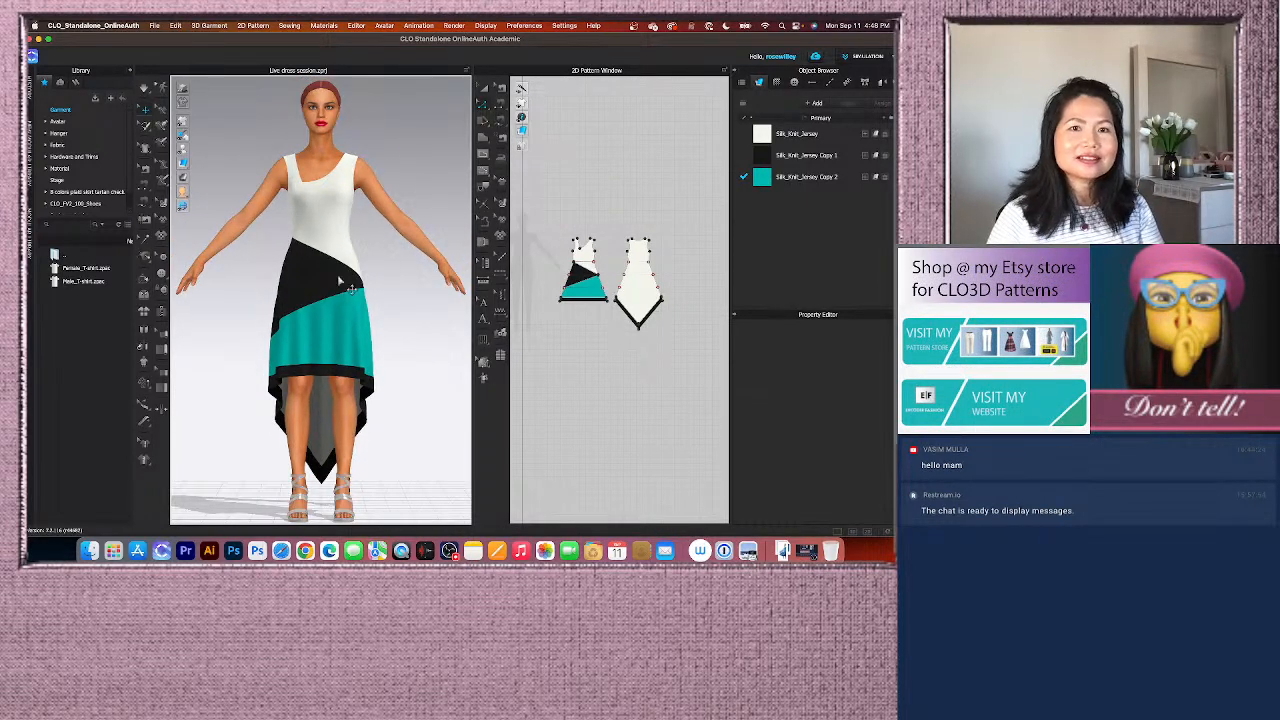
# Step: Set the particle distance of all front and back dress pattern pieces to 10 mm
pyautogui.click(485, 88)
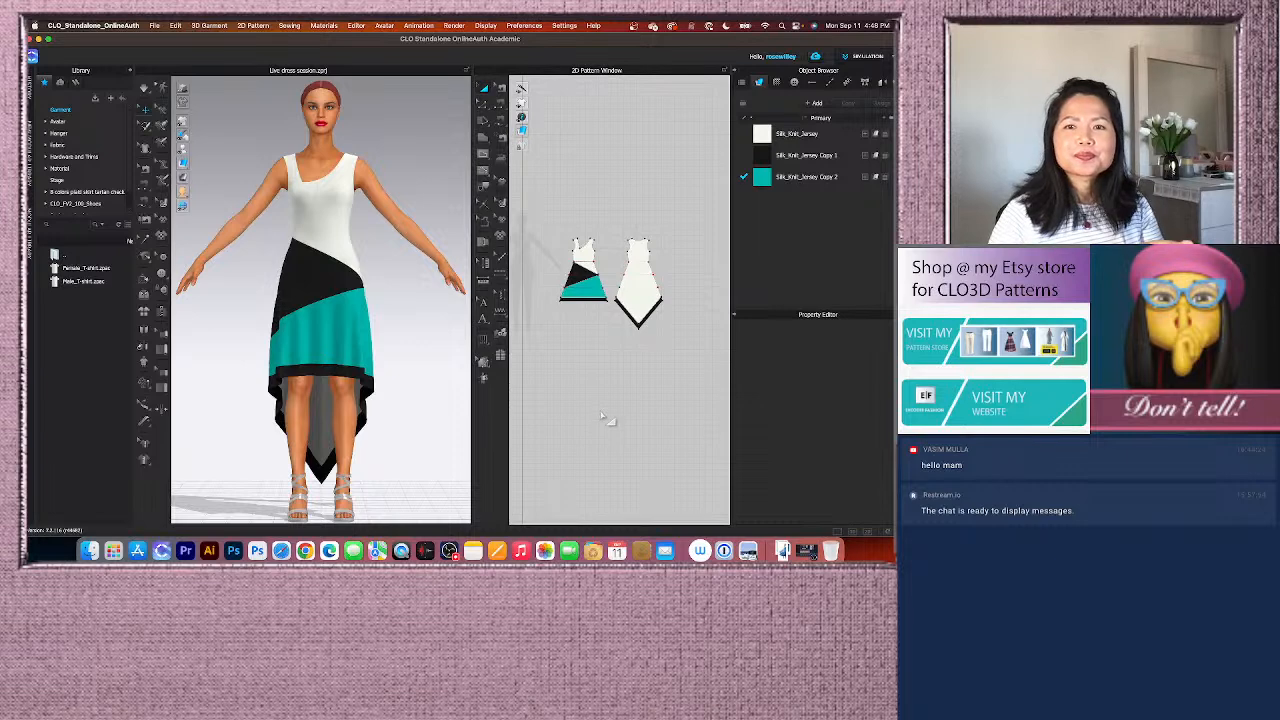
pyautogui.moveTo(548, 190); pyautogui.dragTo(702, 368)
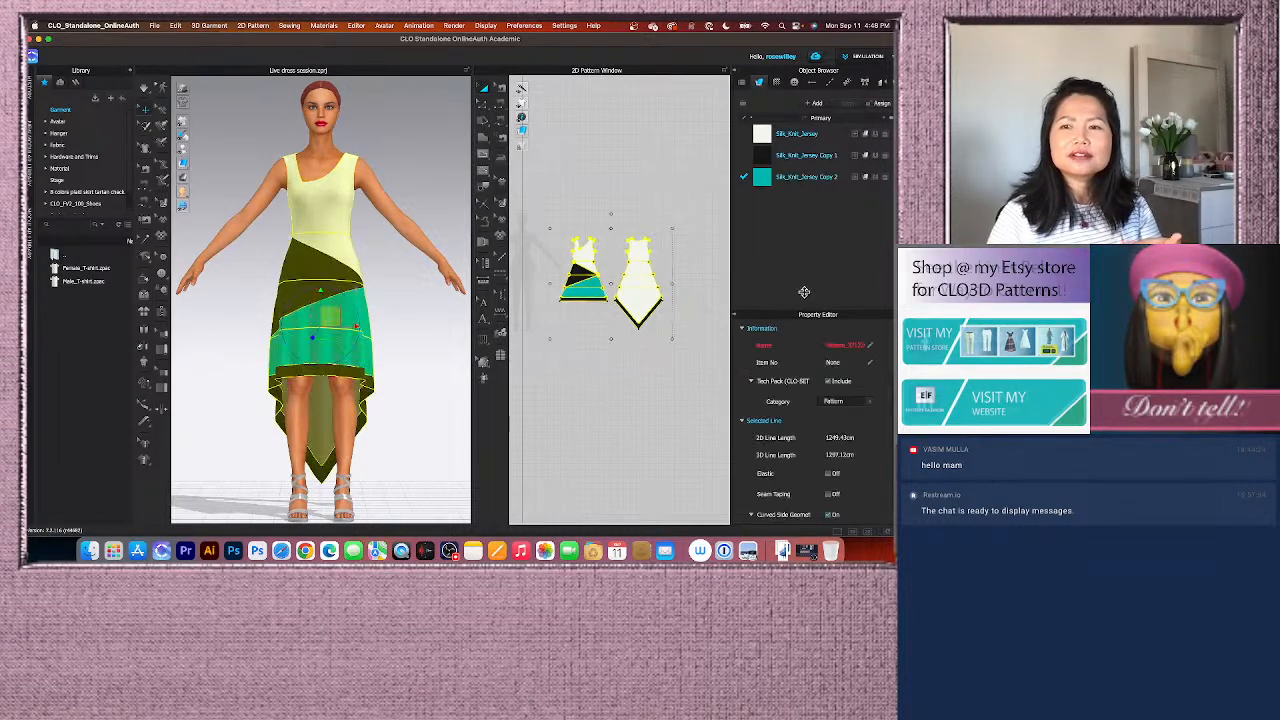
pyautogui.scroll(-3, 840, 475)
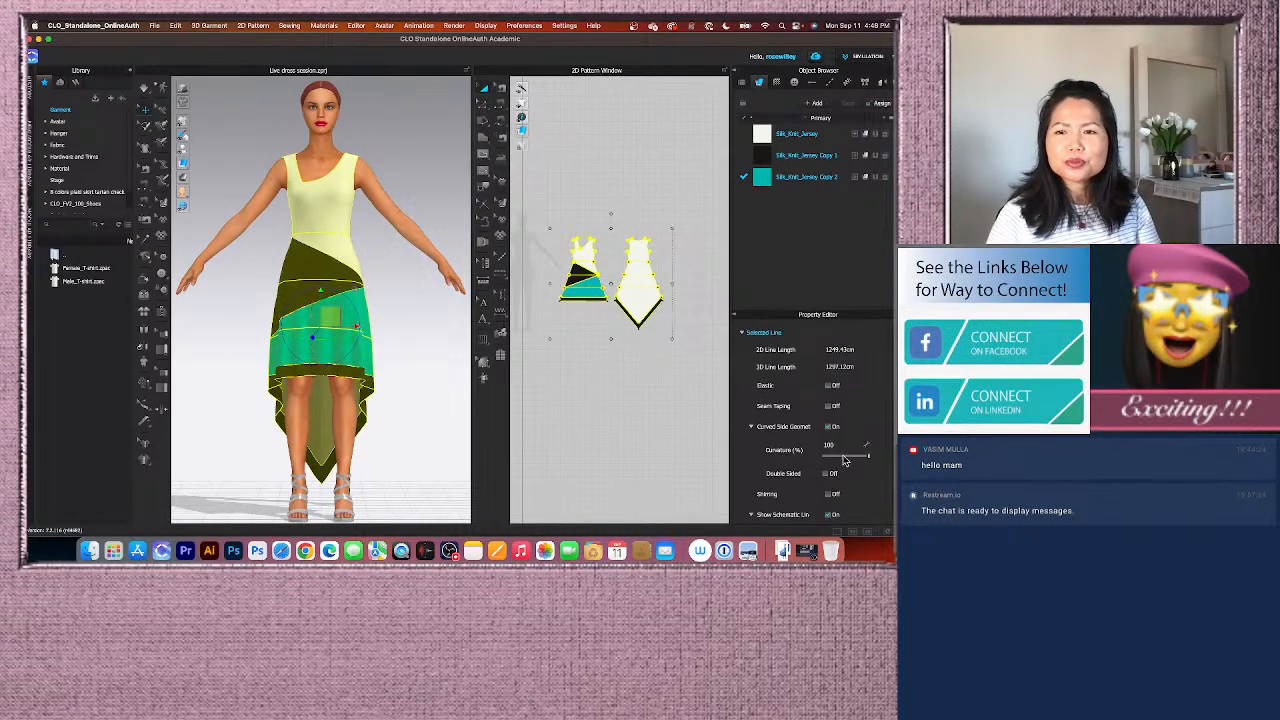
pyautogui.scroll(-3, 843, 434)
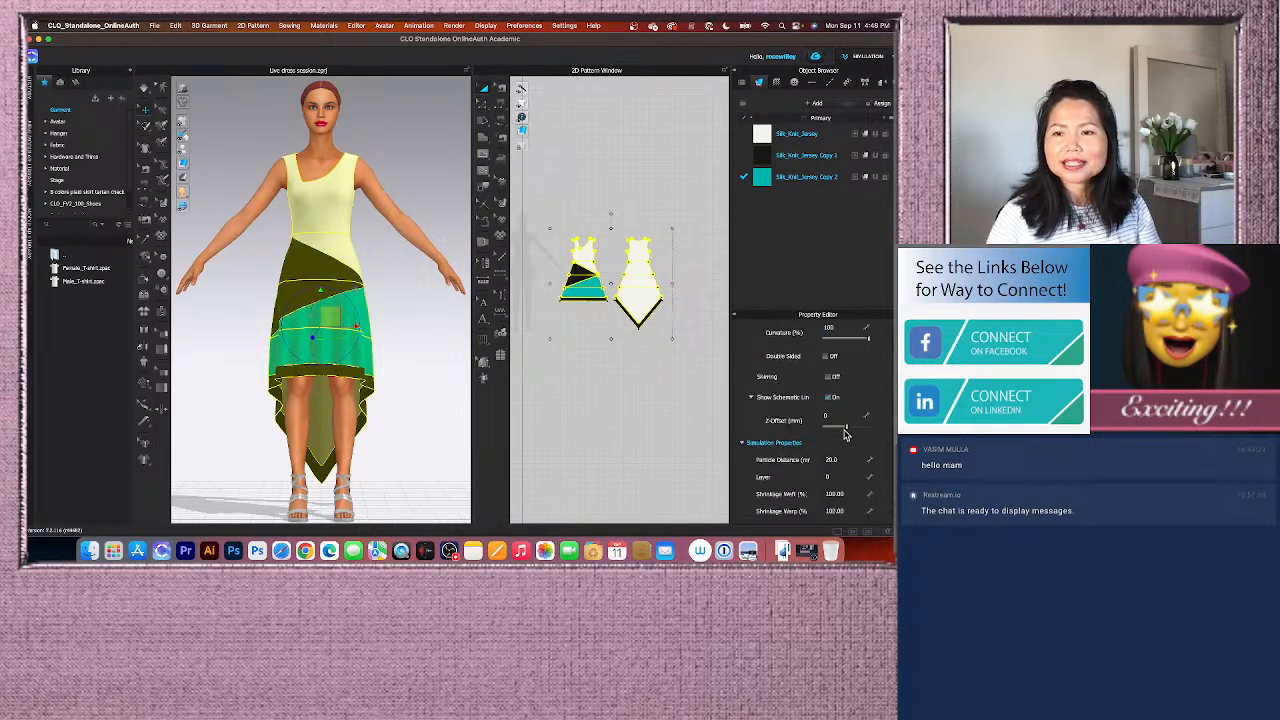
pyautogui.click(827, 430)
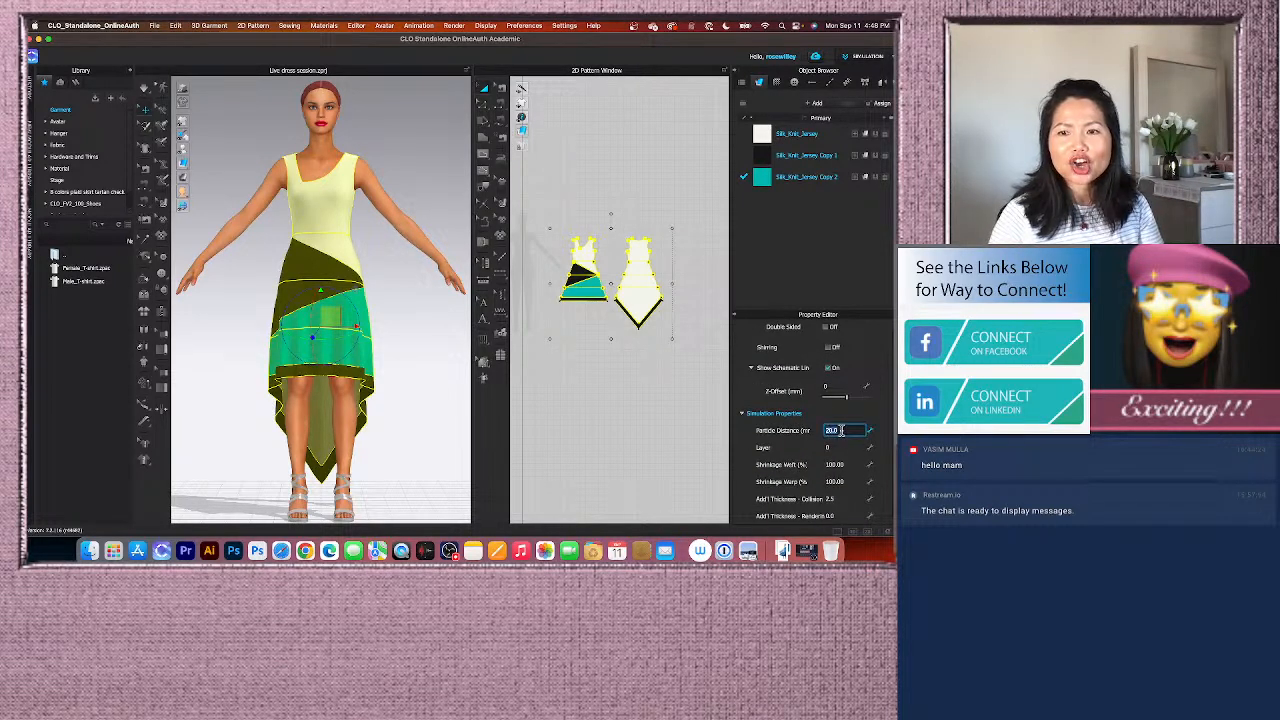
pyautogui.write('1')
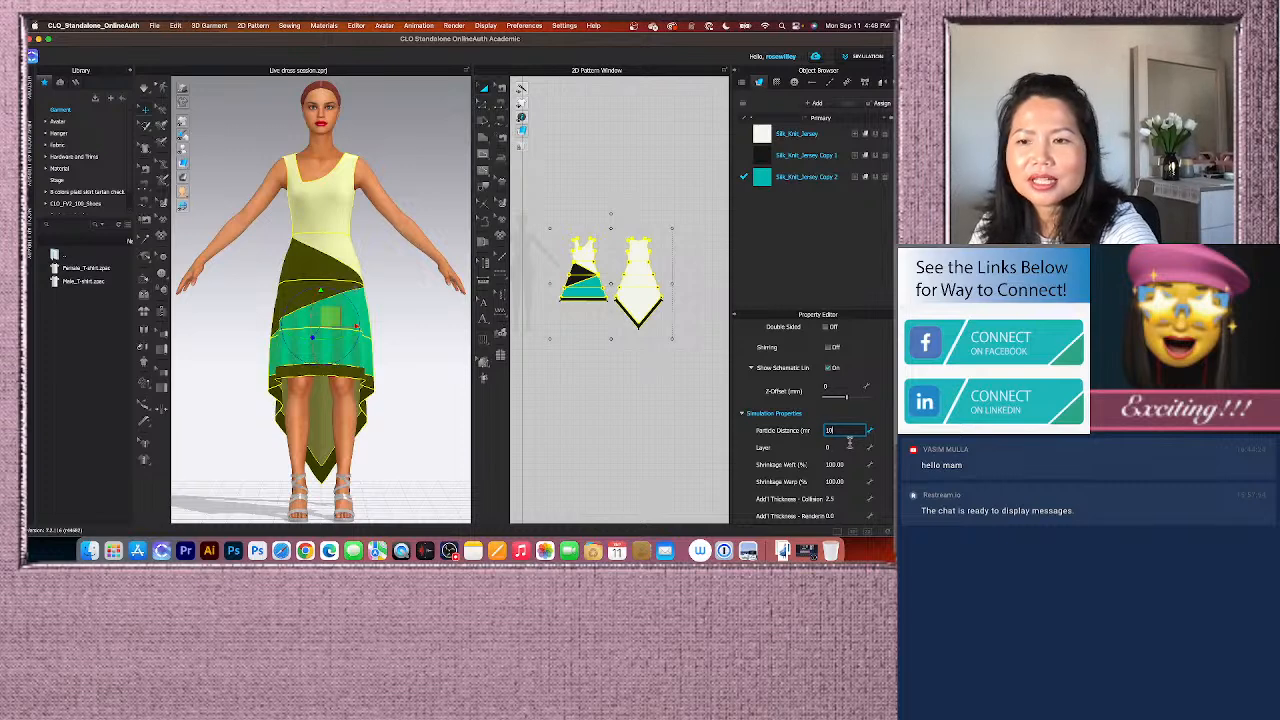
pyautogui.write('0')
pyautogui.press('Return')
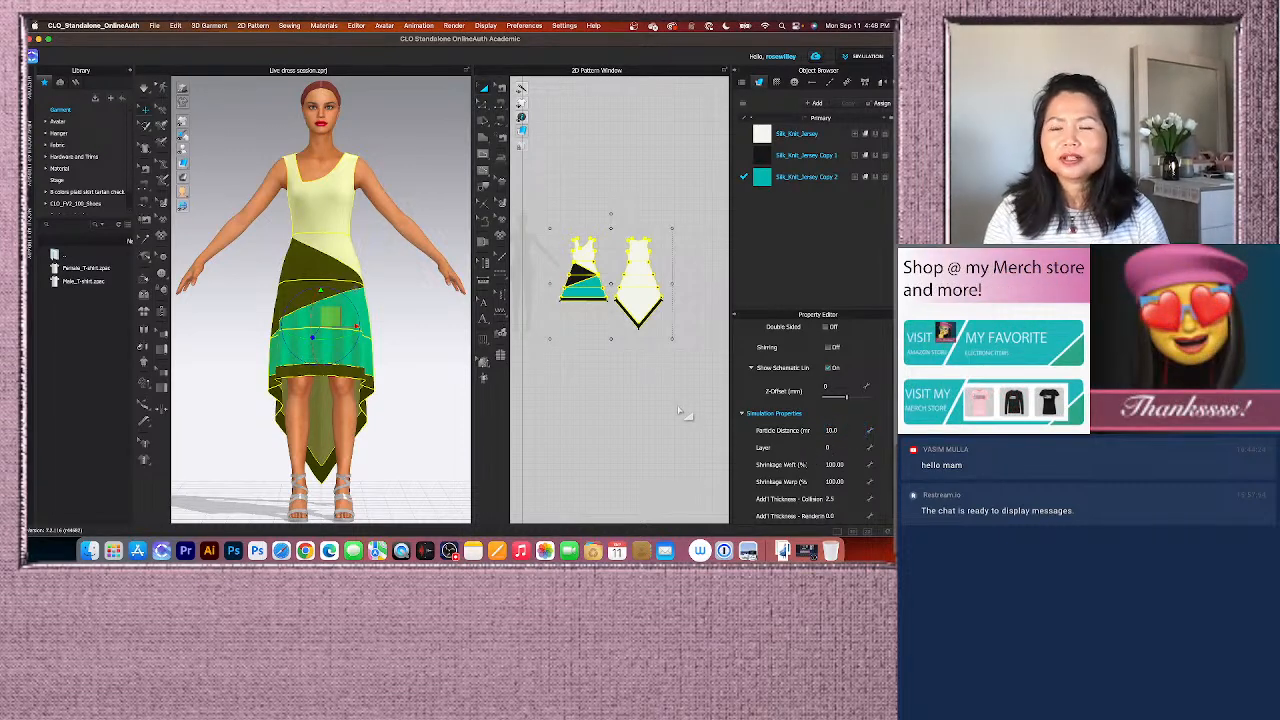
pyautogui.click(578, 402)
# Step: Examine the refined dress drape close up and at full length, from the front, back and side
pyautogui.scroll(3, 433, 420)
pyautogui.scroll(4, 433, 420)
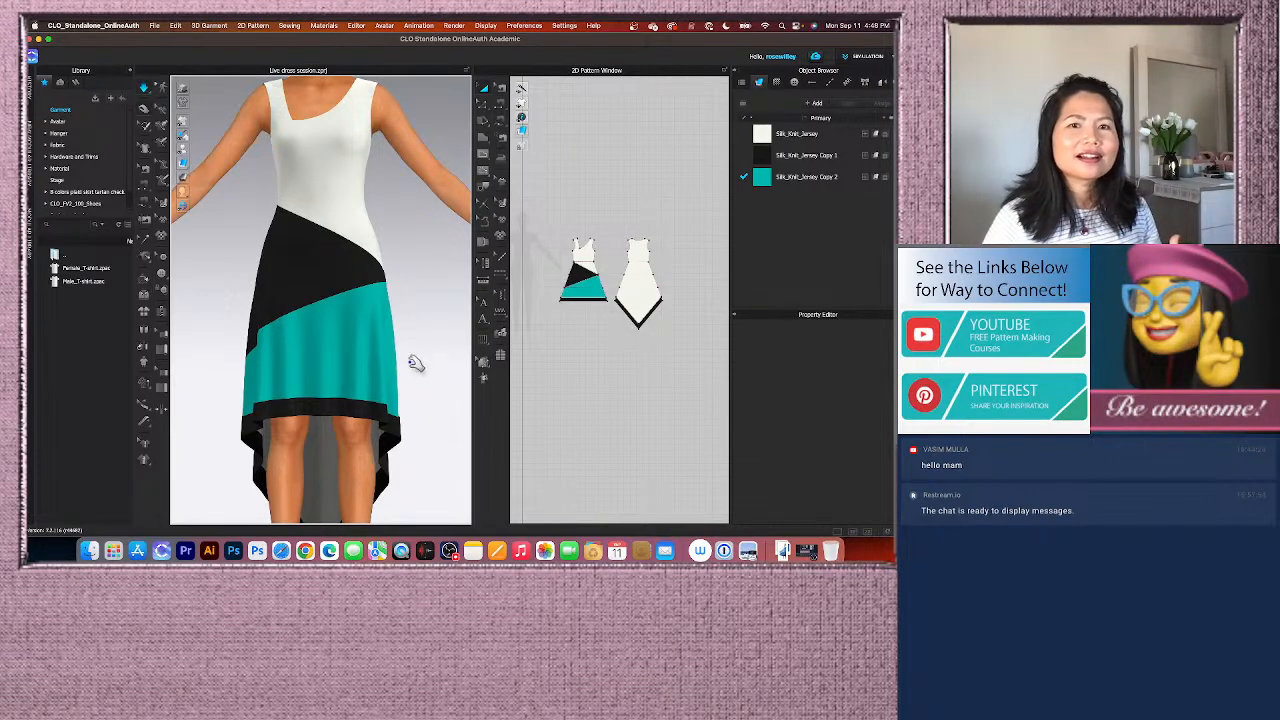
pyautogui.scroll(-1, 404, 362)
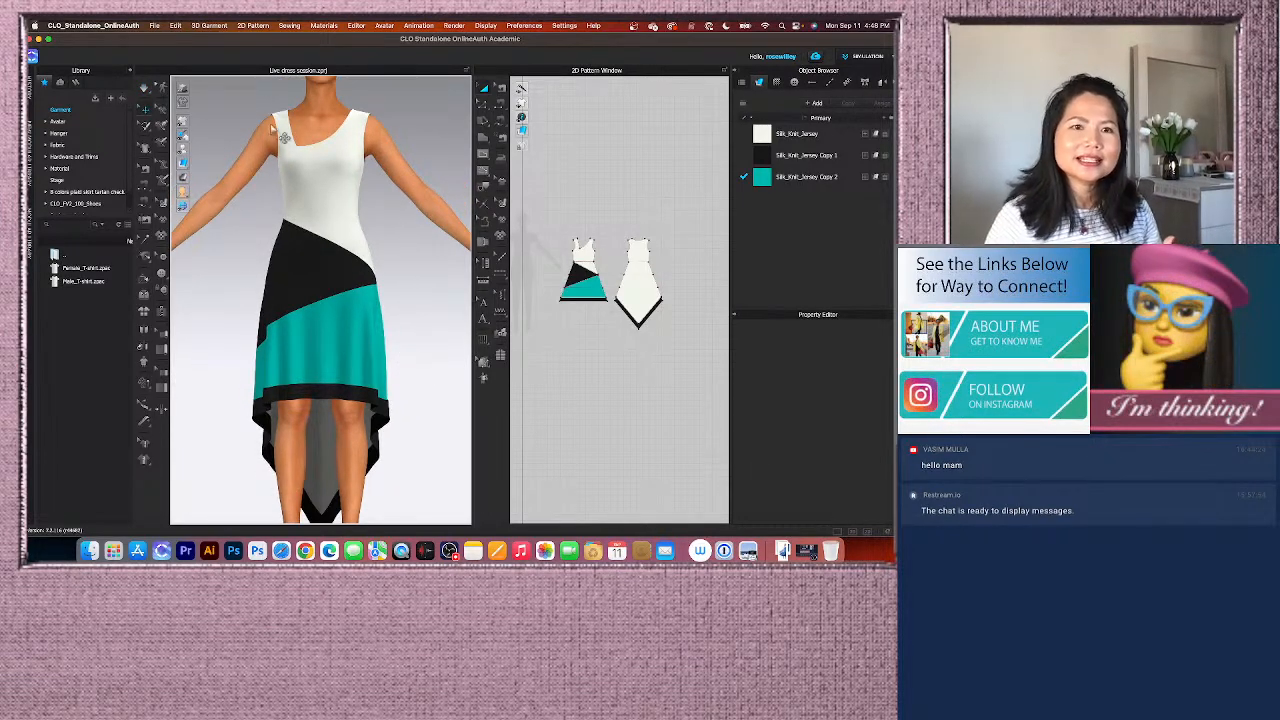
pyautogui.scroll(-1, 261, 174)
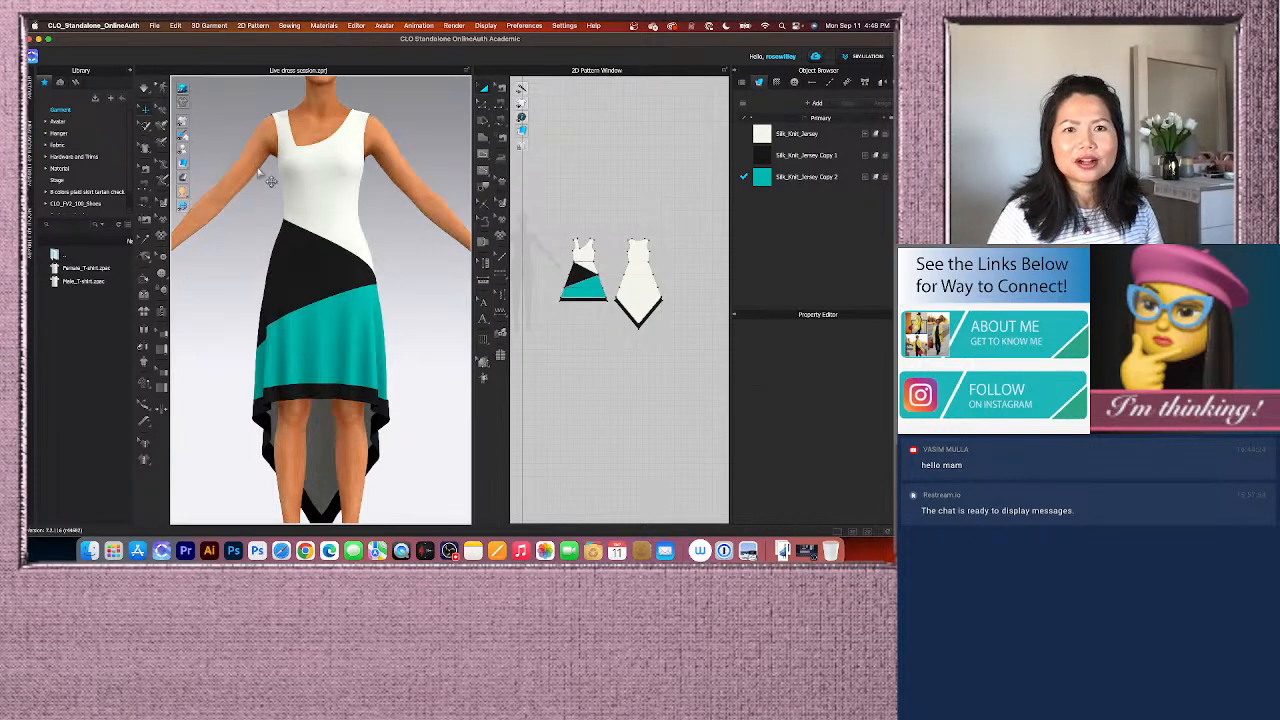
pyautogui.scroll(-1, 359, 217)
pyautogui.scroll(-1, 373, 346)
pyautogui.scroll(1, 340, 410)
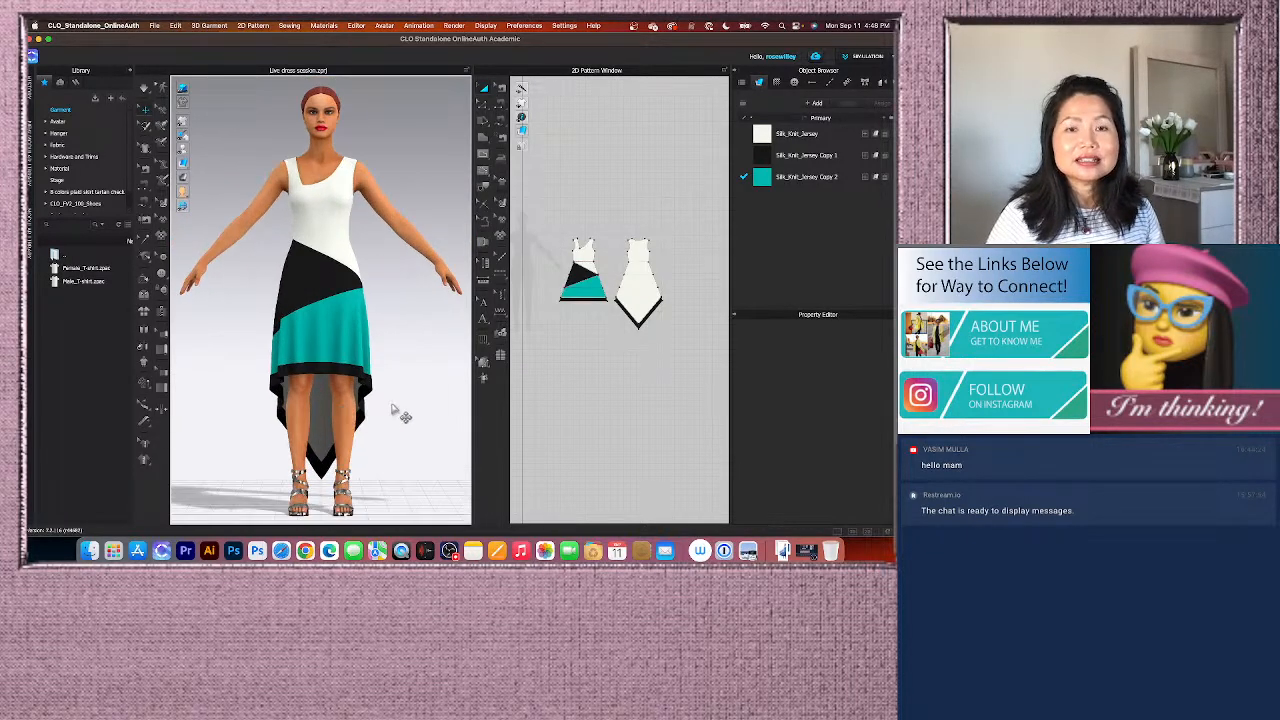
pyautogui.moveTo(405, 409); pyautogui.dragTo(298, 415, button='right')
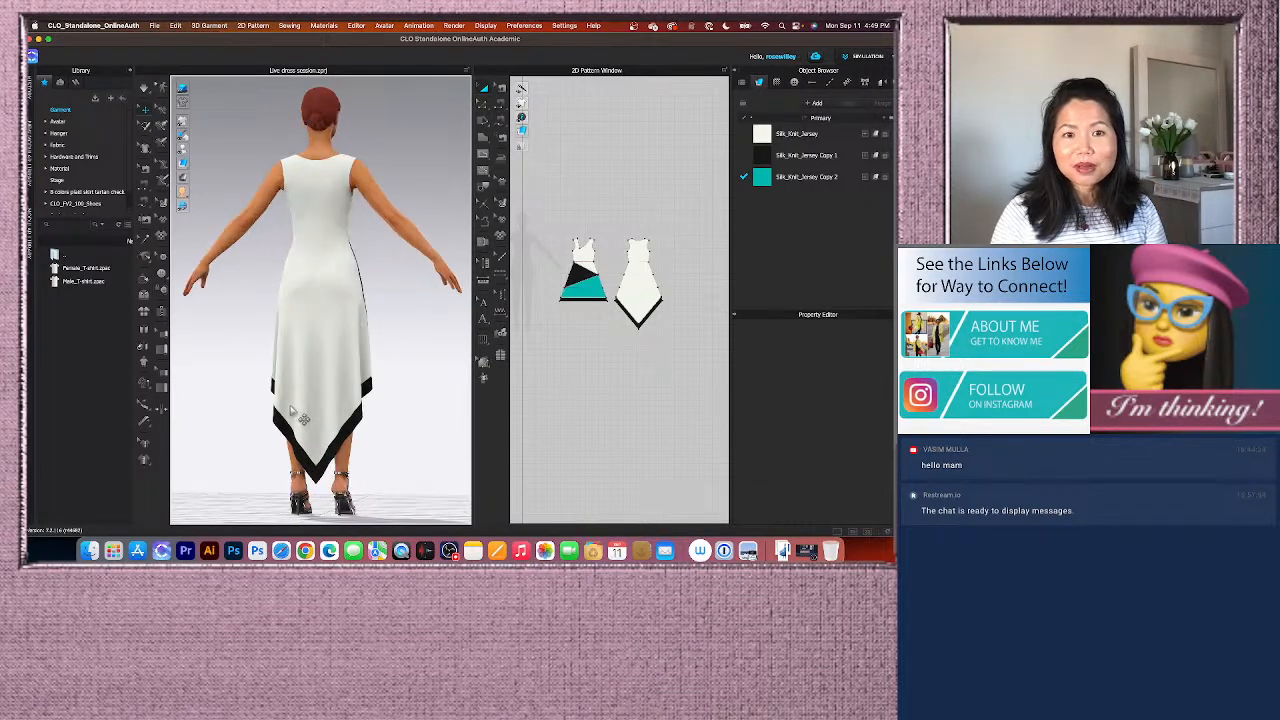
pyautogui.scroll(2, 412, 422)
pyautogui.press('2')
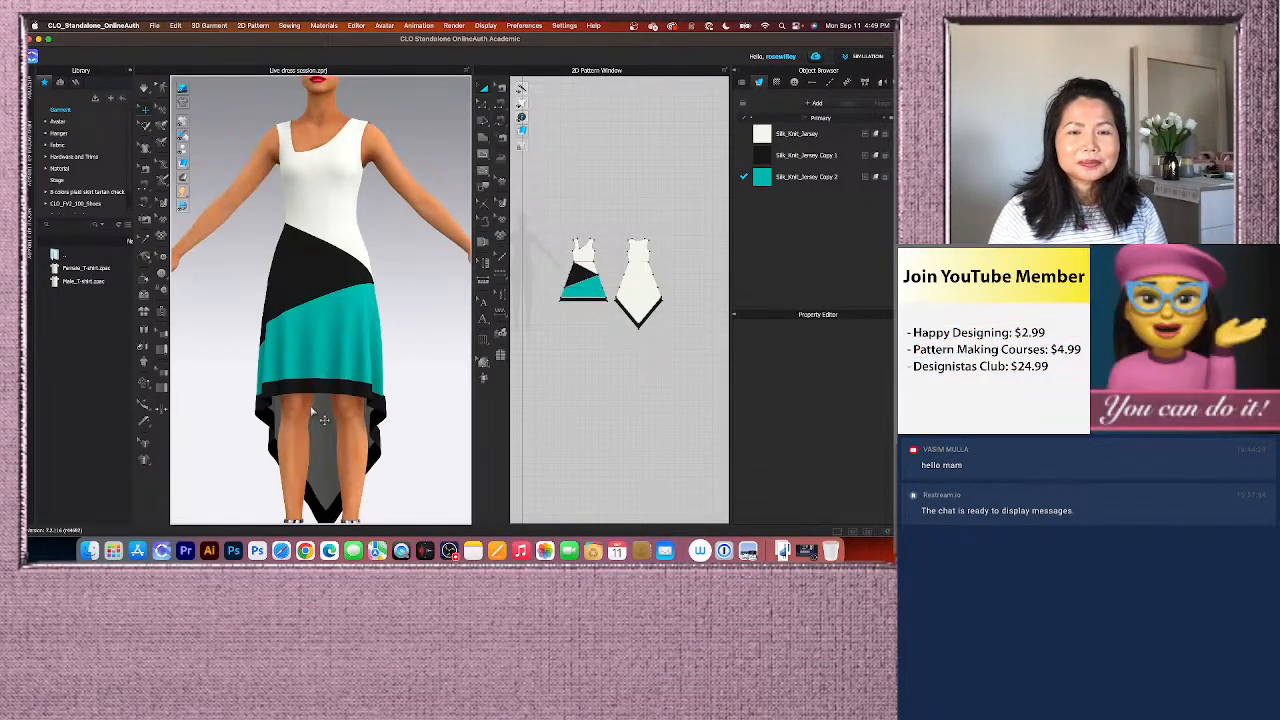
pyautogui.scroll(-2, 365, 415)
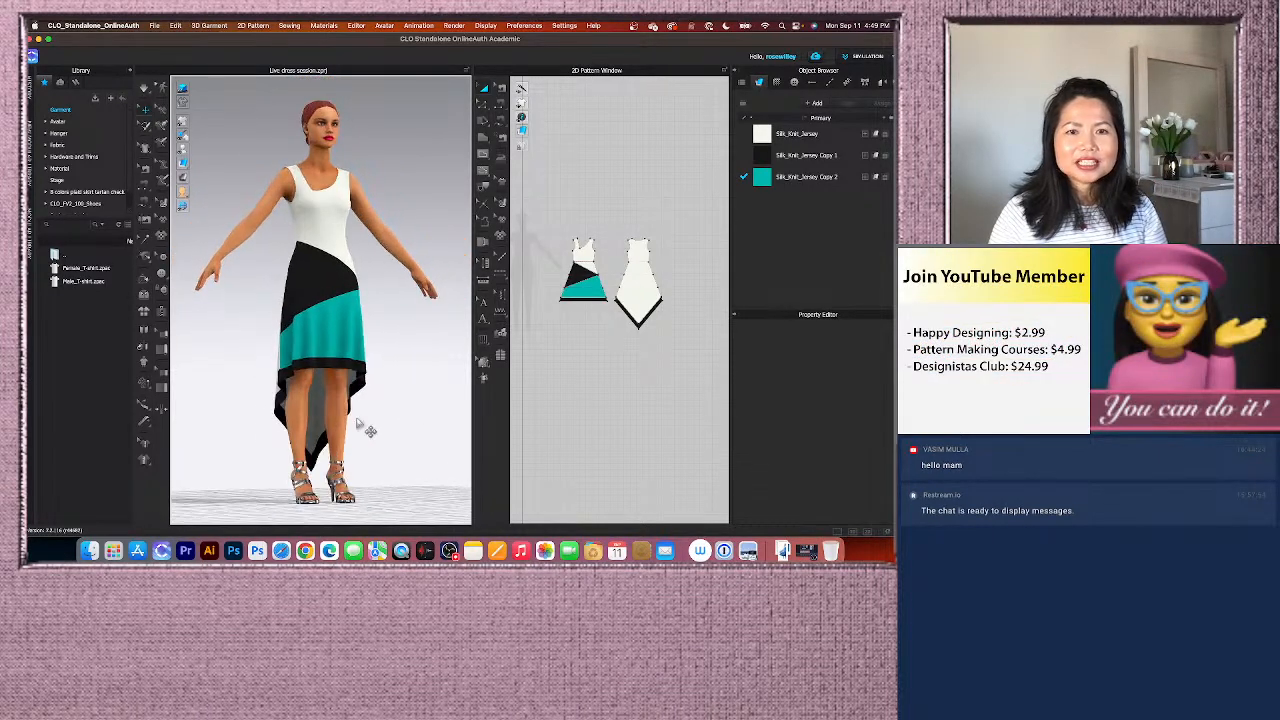
pyautogui.scroll(2, 392, 425)
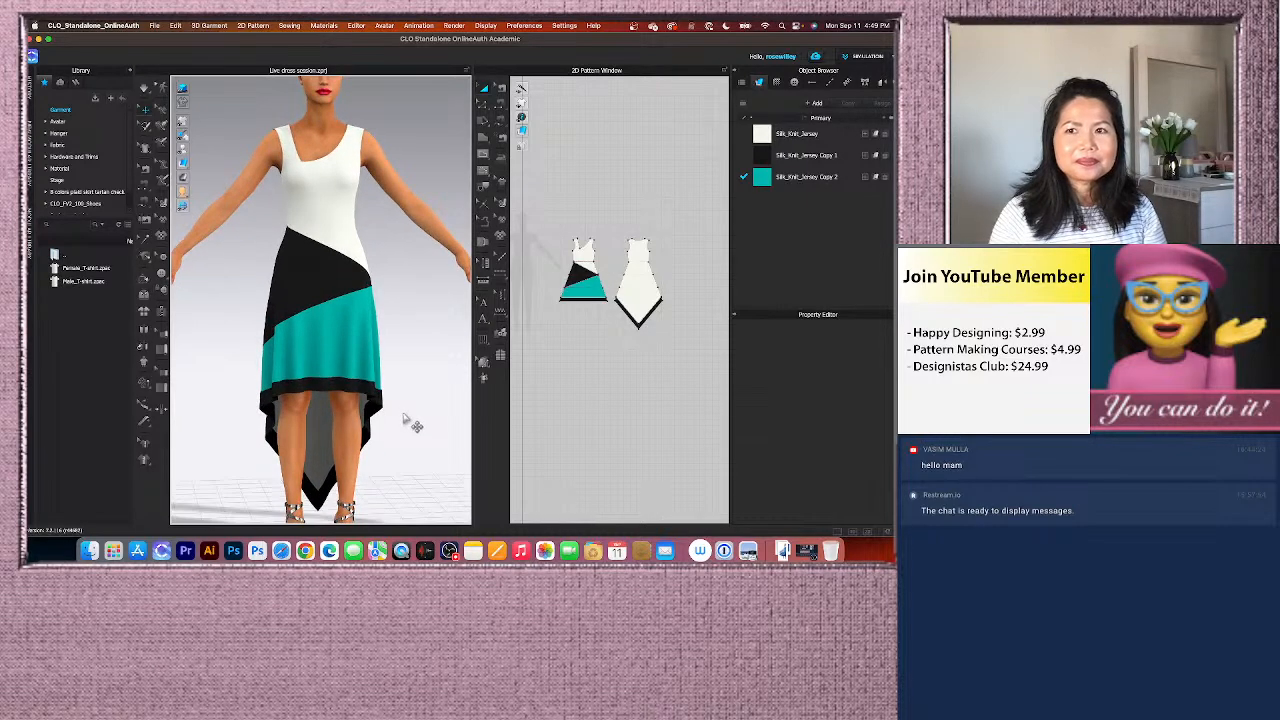
pyautogui.moveTo(417, 420)
pyautogui.mouseDown(button='right')
pyautogui.moveTo(360, 420)
pyautogui.moveTo(414, 416)
pyautogui.mouseUp(button='right')
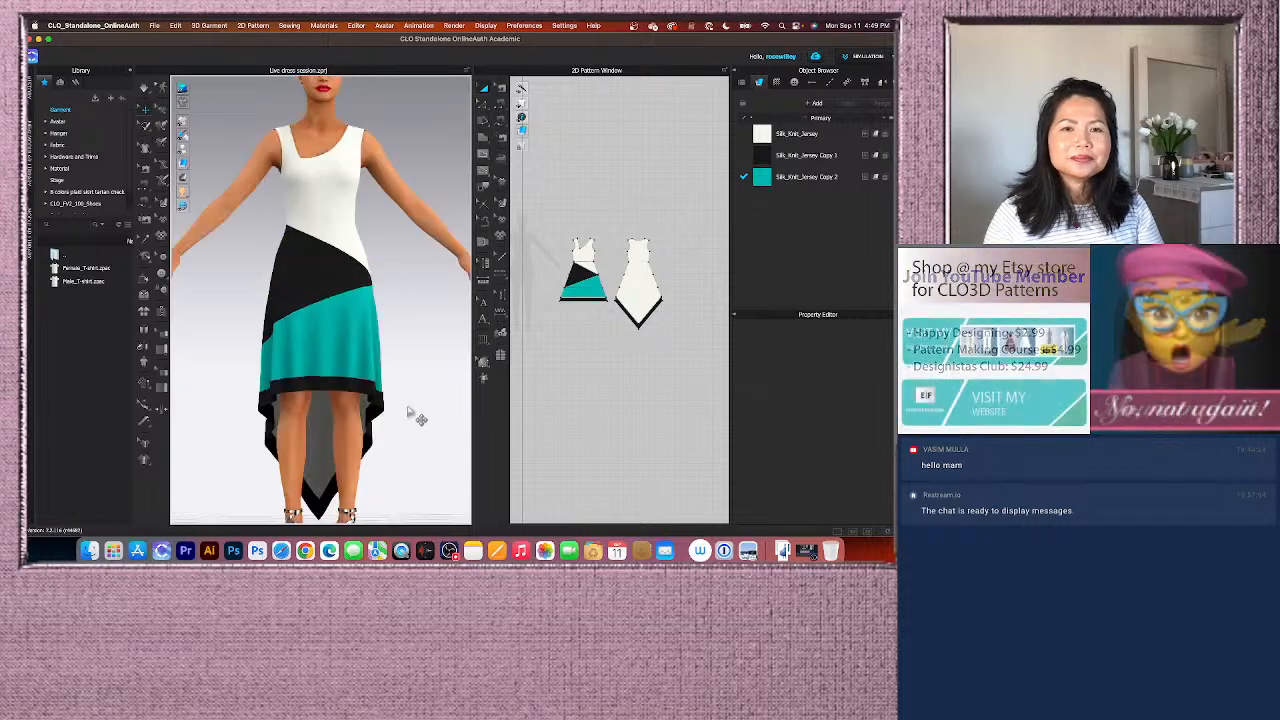
pyautogui.scroll(-2, 341, 410)
pyautogui.scroll(2, 383, 515)
pyautogui.moveTo(395, 507); pyautogui.dragTo(398, 476, button='middle')
pyautogui.moveTo(398, 478); pyautogui.dragTo(440, 482, button='right')
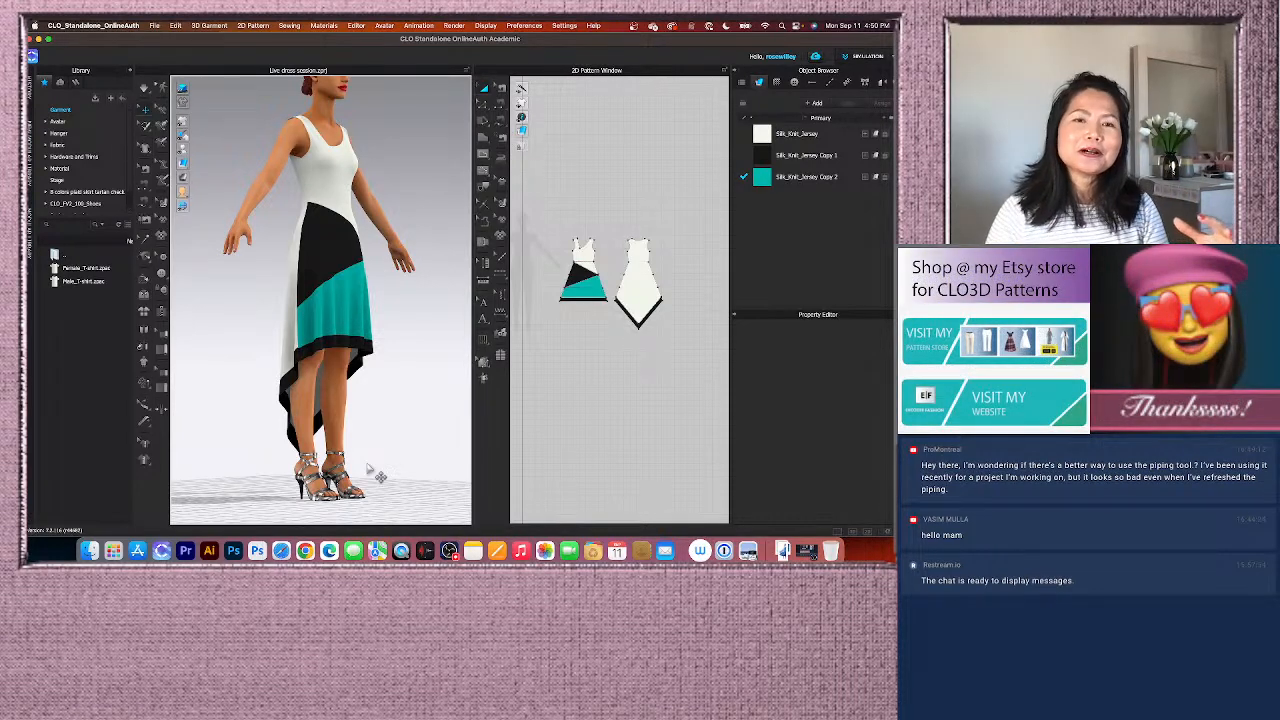
# Step: Inspect the high-low silhouette and pointed back hem with its black band while turning around the avatar
pyautogui.scroll(-2, 371, 423)
pyautogui.moveTo(400, 424); pyautogui.dragTo(372, 434, button='right')
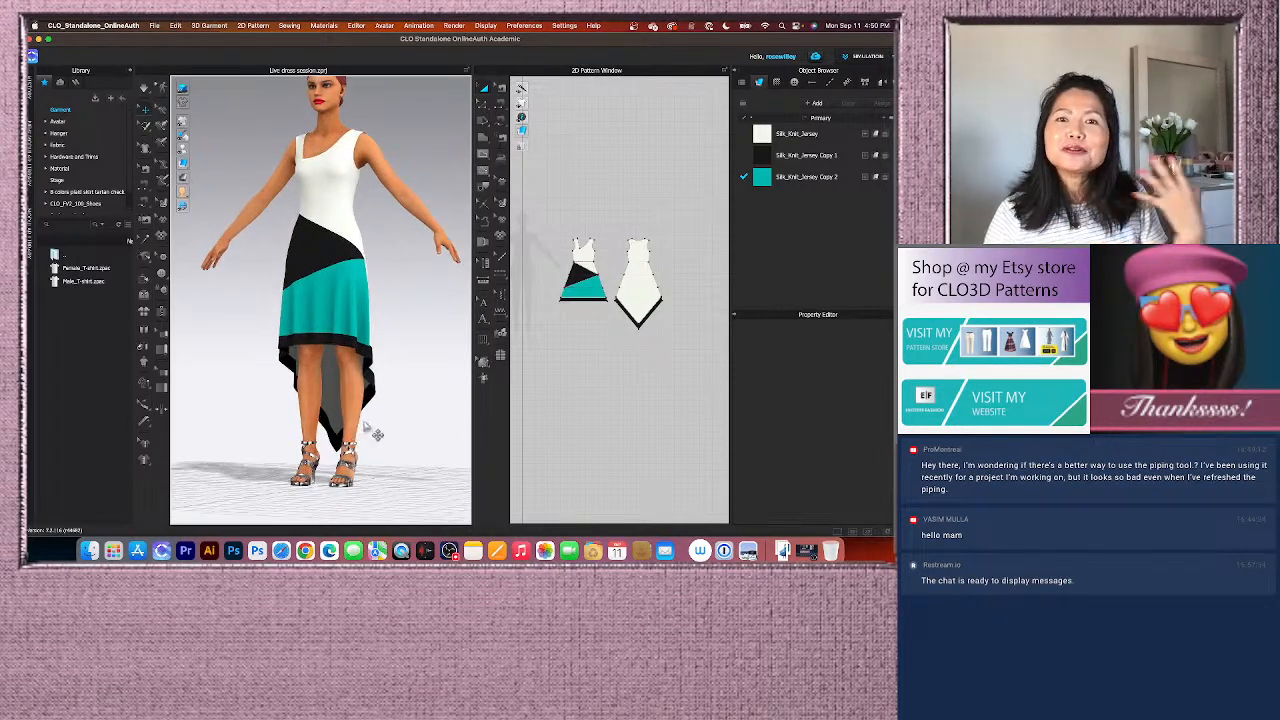
pyautogui.scroll(3, 373, 432)
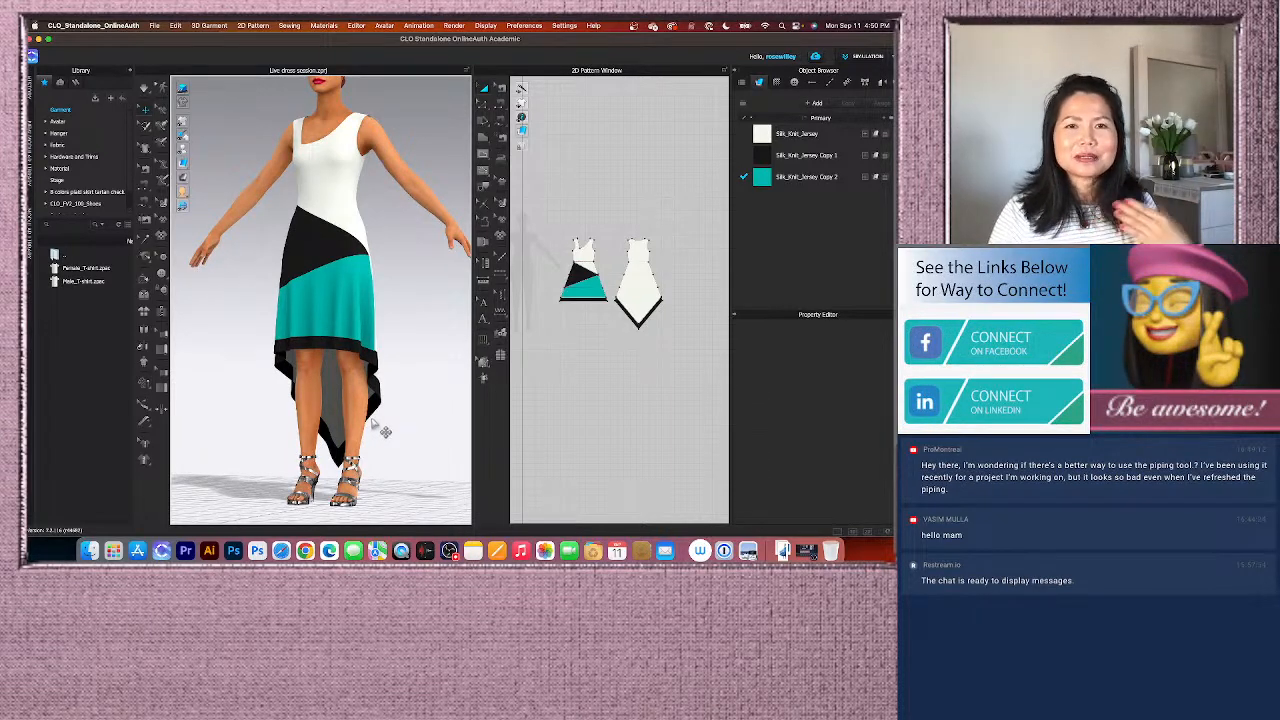
pyautogui.moveTo(388, 419); pyautogui.dragTo(380, 420, button='right')
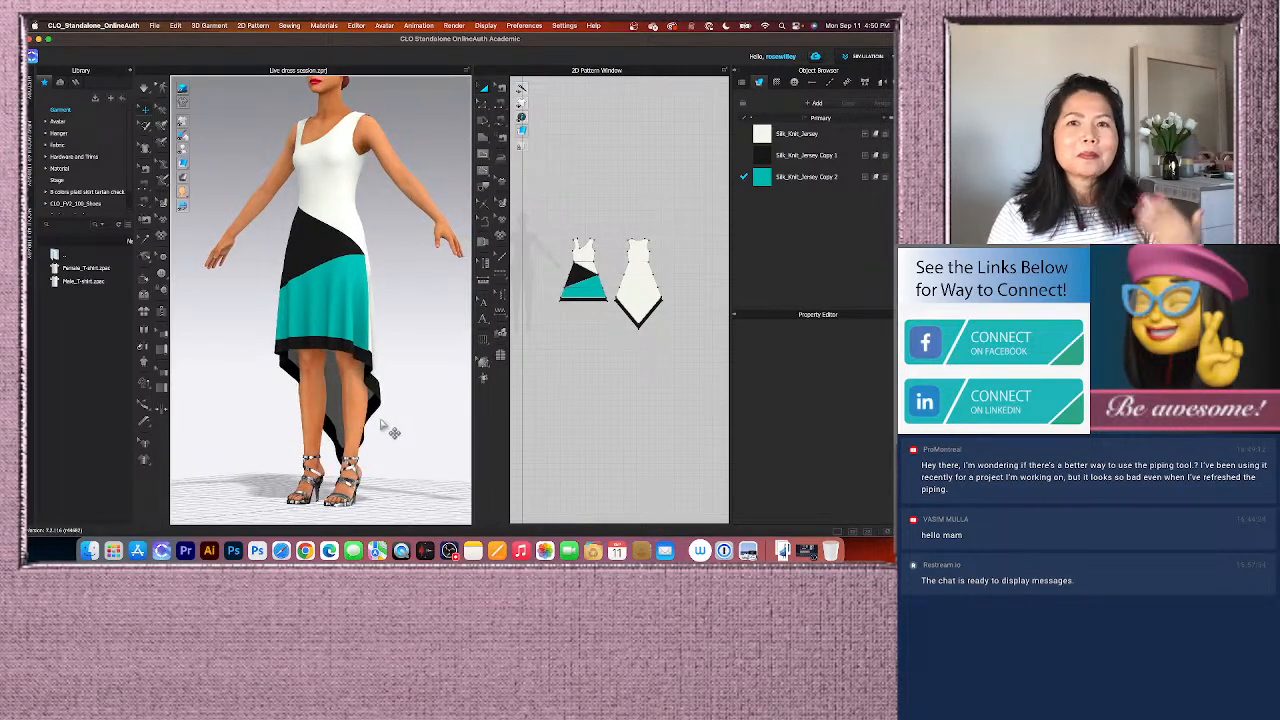
pyautogui.moveTo(296, 432); pyautogui.dragTo(352, 438, button='right')
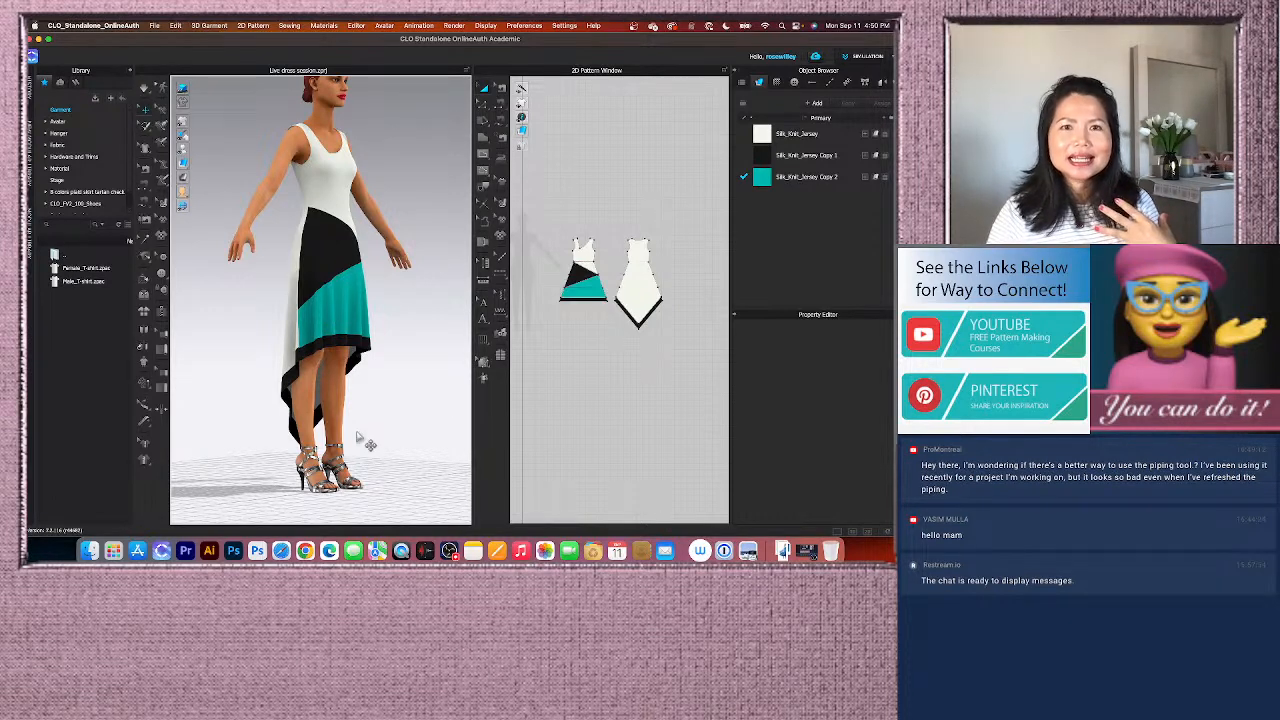
pyautogui.moveTo(379, 432); pyautogui.dragTo(363, 432, button='right')
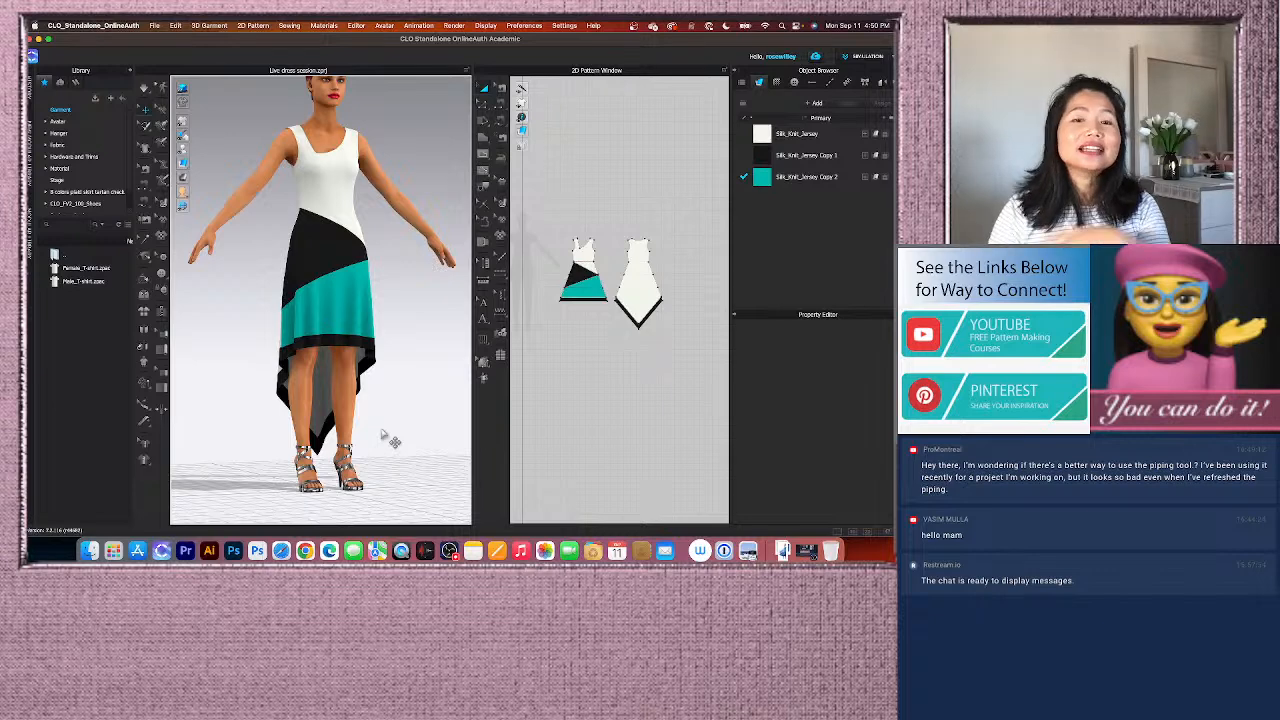
pyautogui.moveTo(394, 434)
pyautogui.mouseDown(button='right')
pyautogui.moveTo(340, 439)
pyautogui.moveTo(379, 438)
pyautogui.mouseUp(button='right')
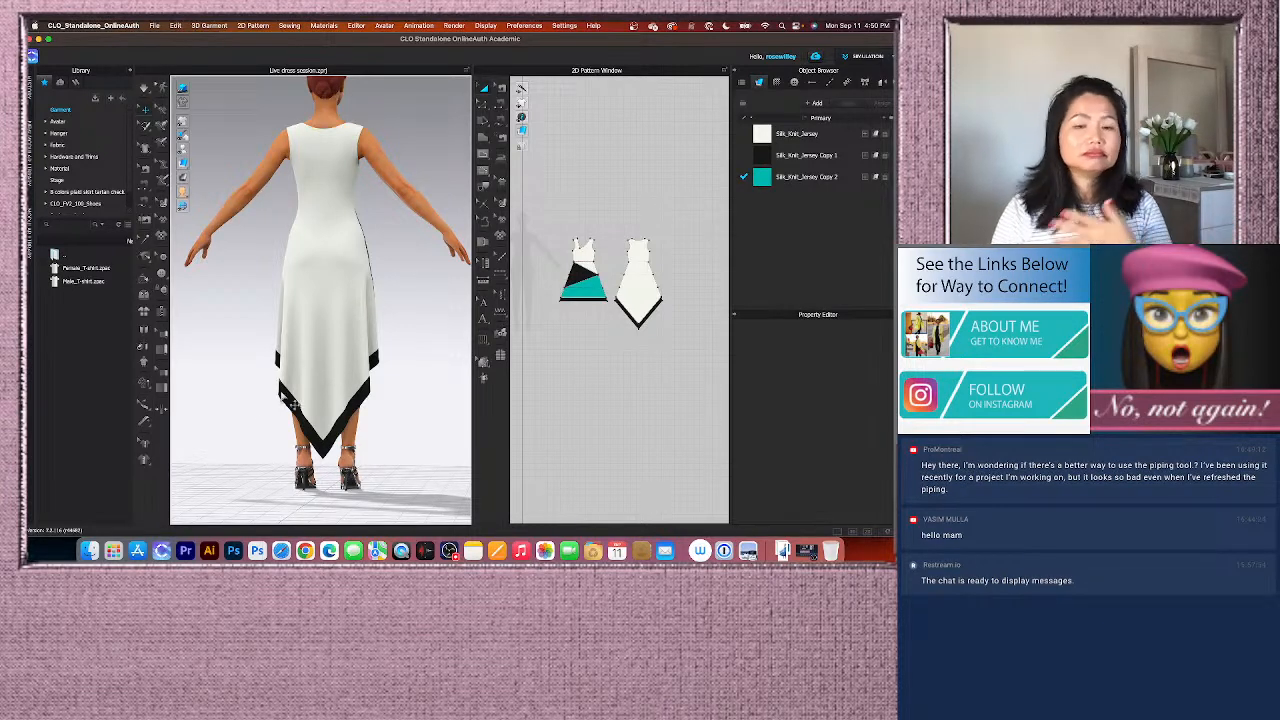
pyautogui.moveTo(250, 402); pyautogui.dragTo(345, 409, button='right')
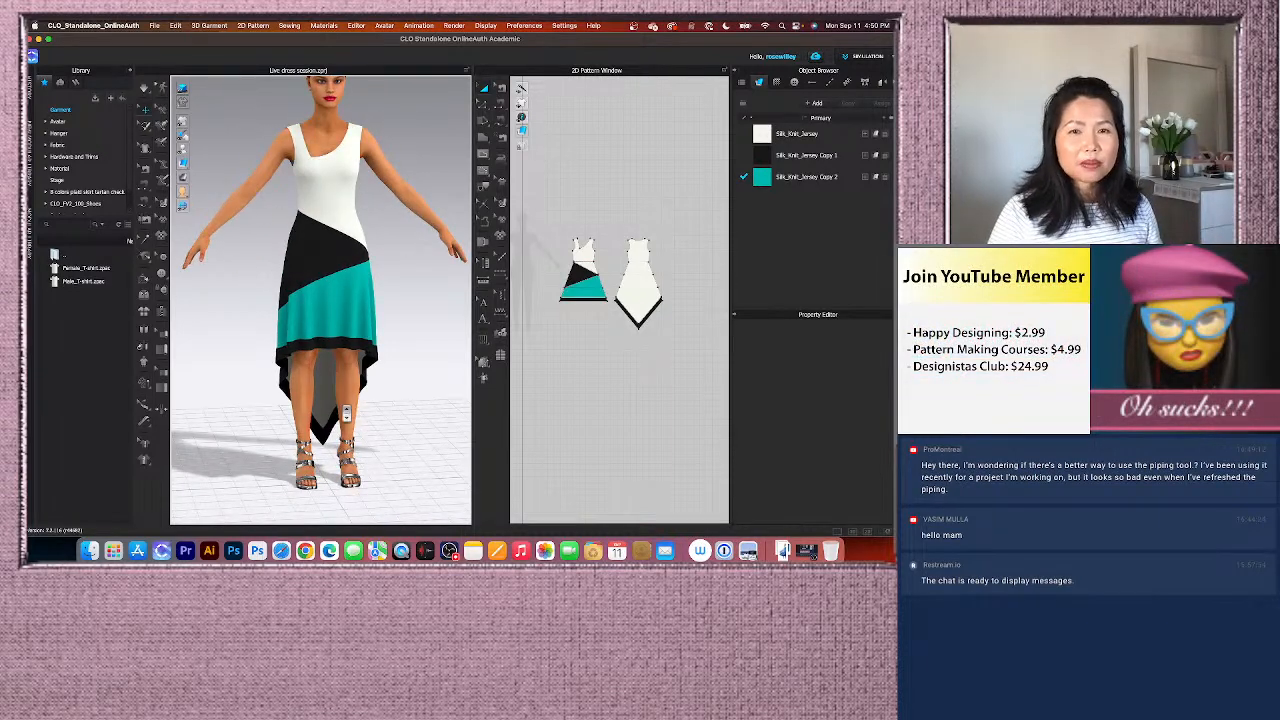
pyautogui.scroll(3, 347, 412)
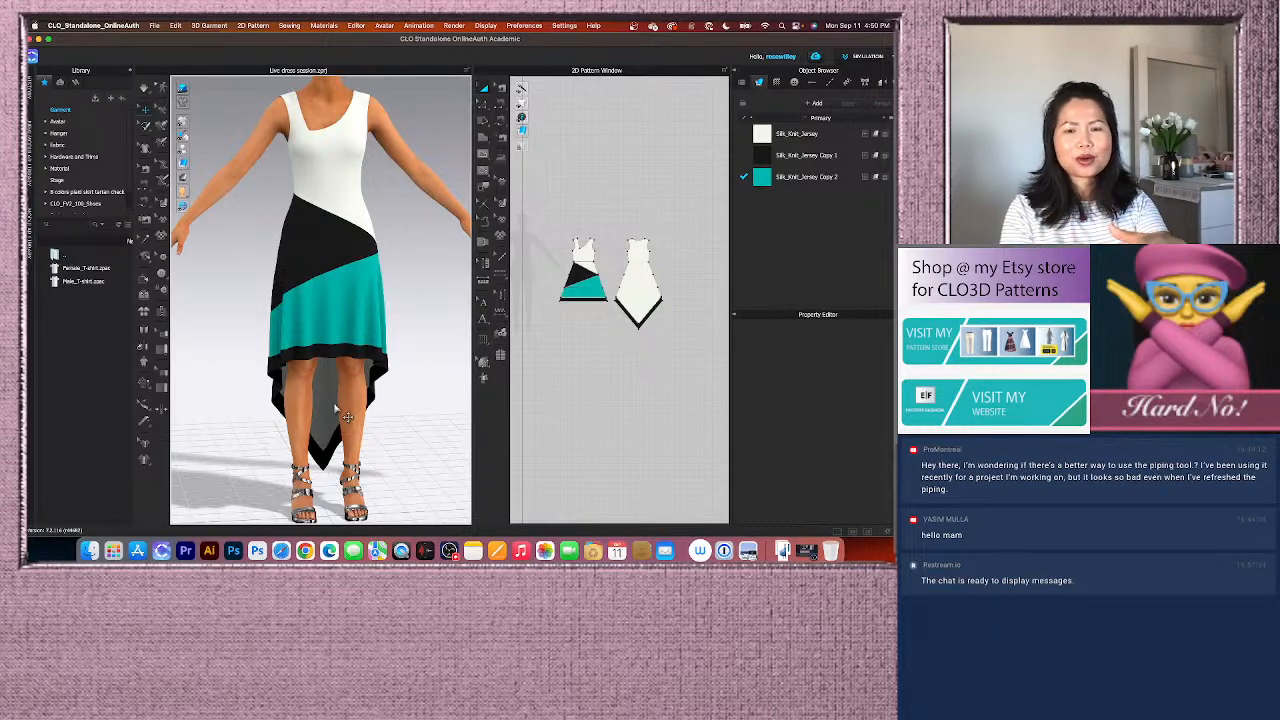
pyautogui.scroll(-2, 335, 408)
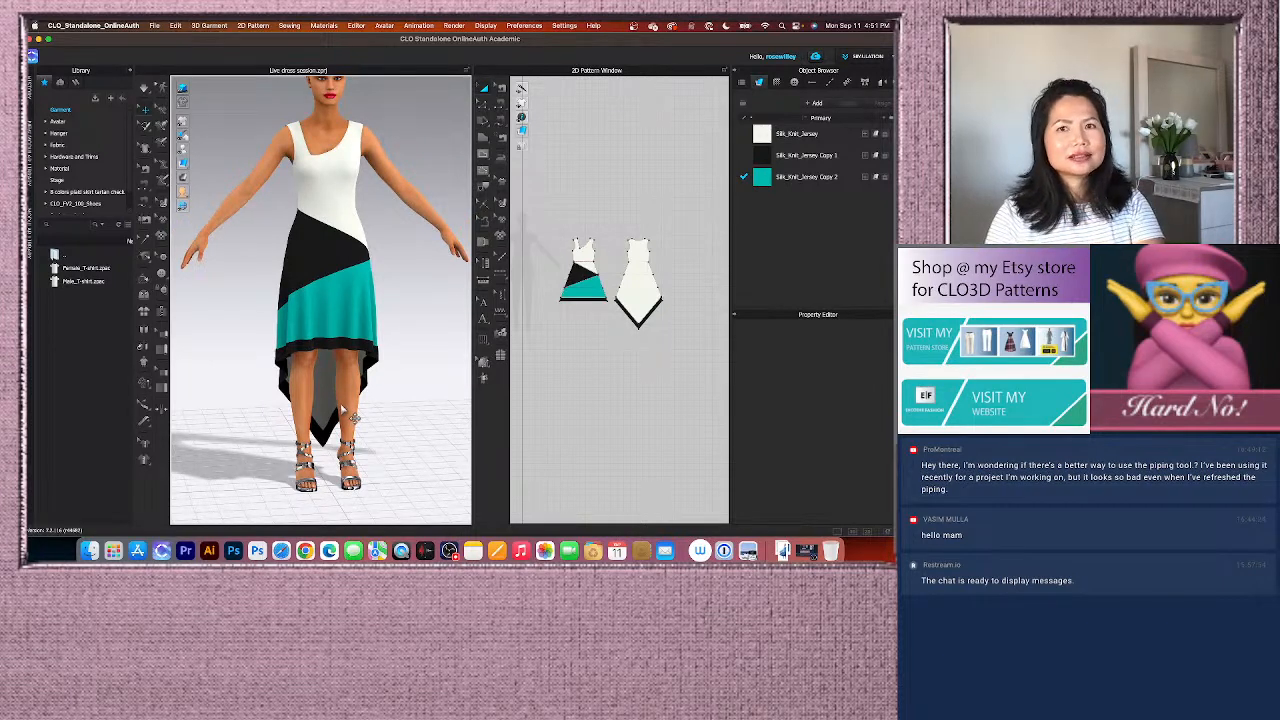
pyautogui.scroll(2, 352, 416)
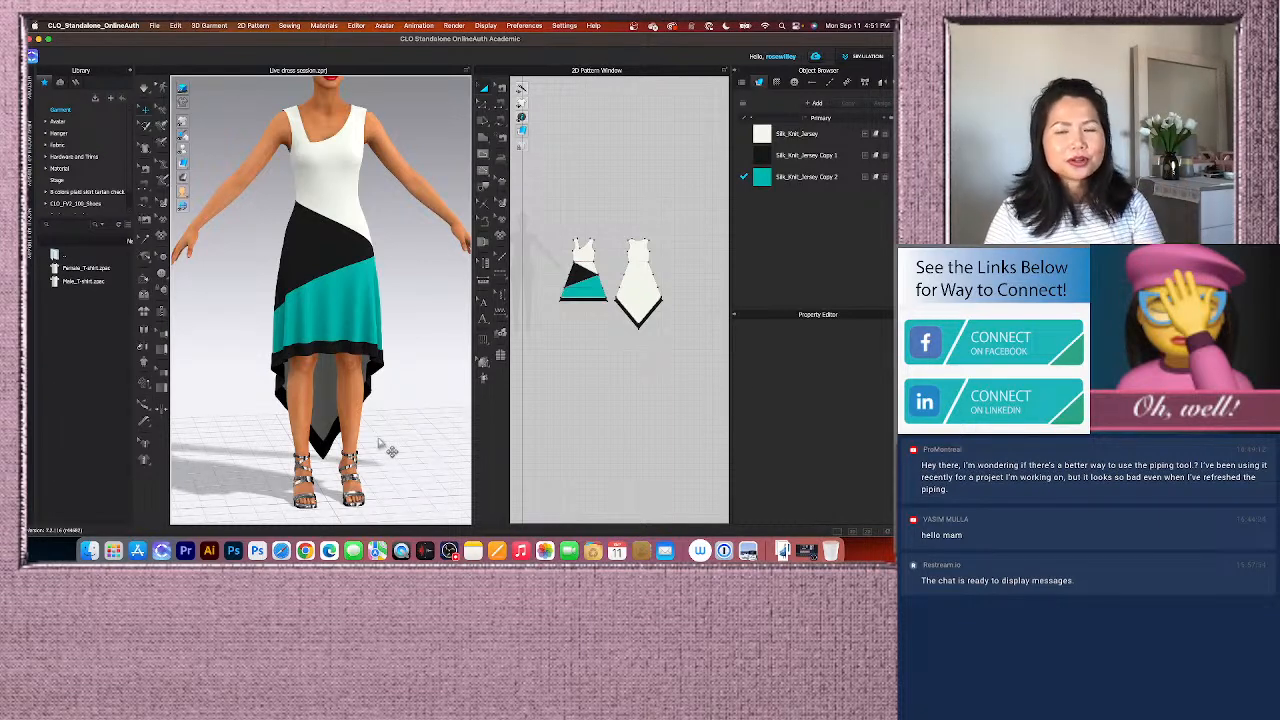
pyautogui.moveTo(378, 438); pyautogui.dragTo(383, 443, button='right')
pyautogui.scroll(-2, 390, 453)
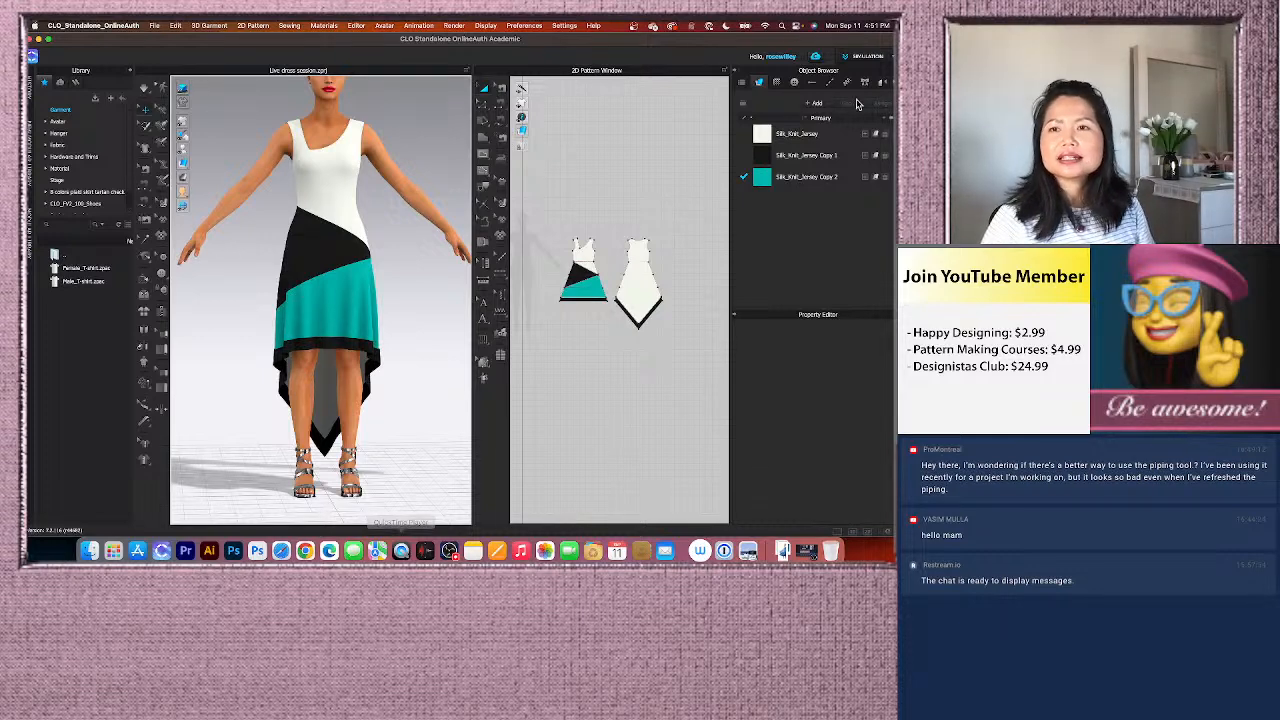
# Step: Switch to the Print Layout workspace and nest the white Silk_Knit_Jersey pieces within the fabric width
pyautogui.click(890, 60)
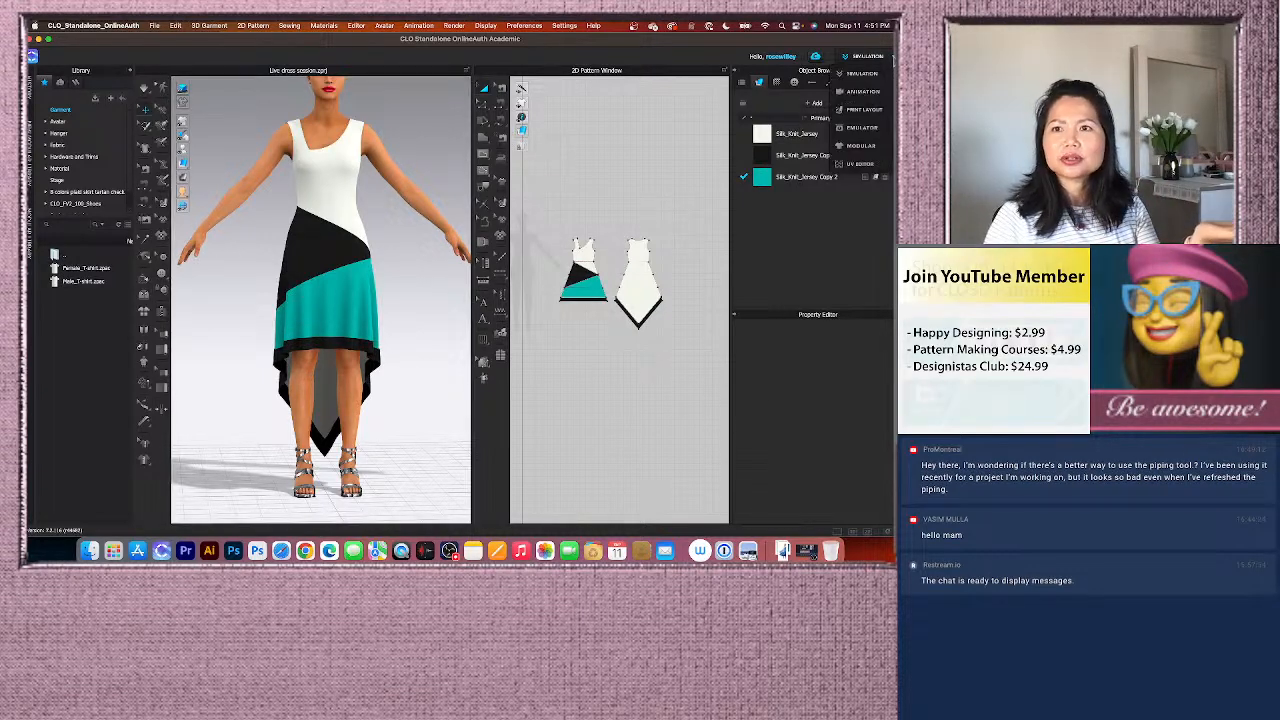
pyautogui.click(866, 110)
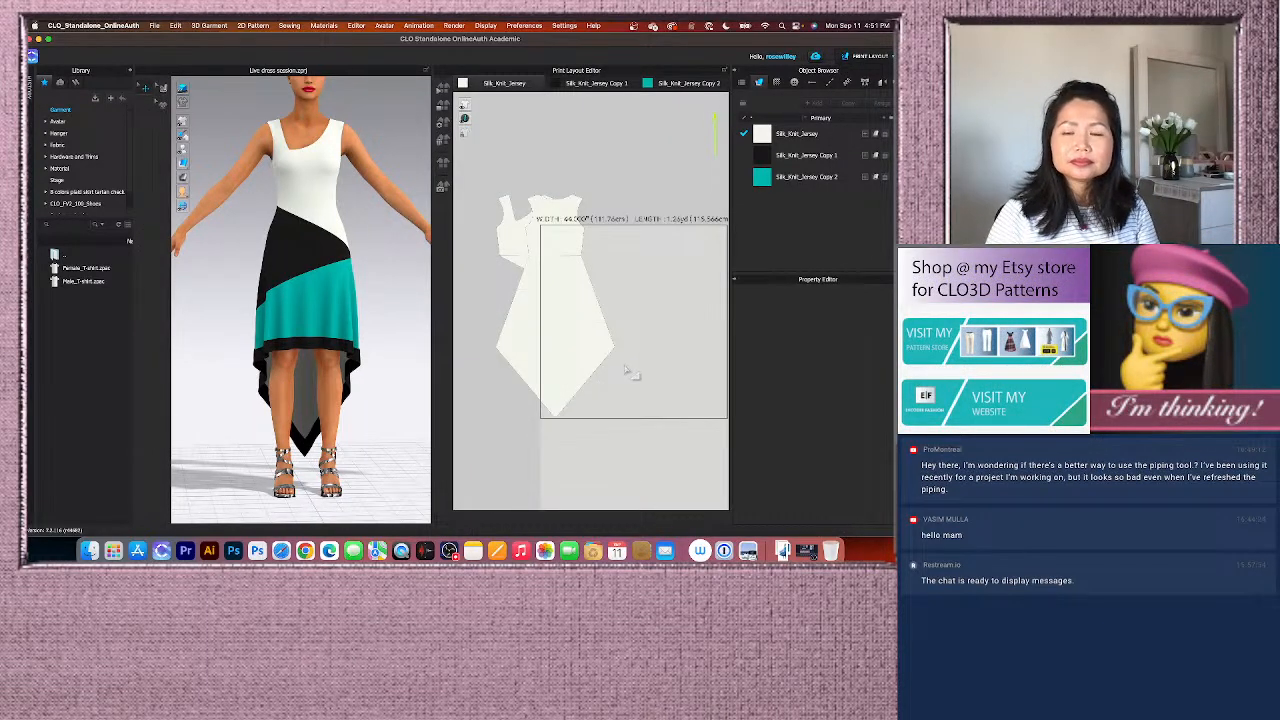
pyautogui.scroll(-3, 555, 330)
pyautogui.scroll(4, 555, 330)
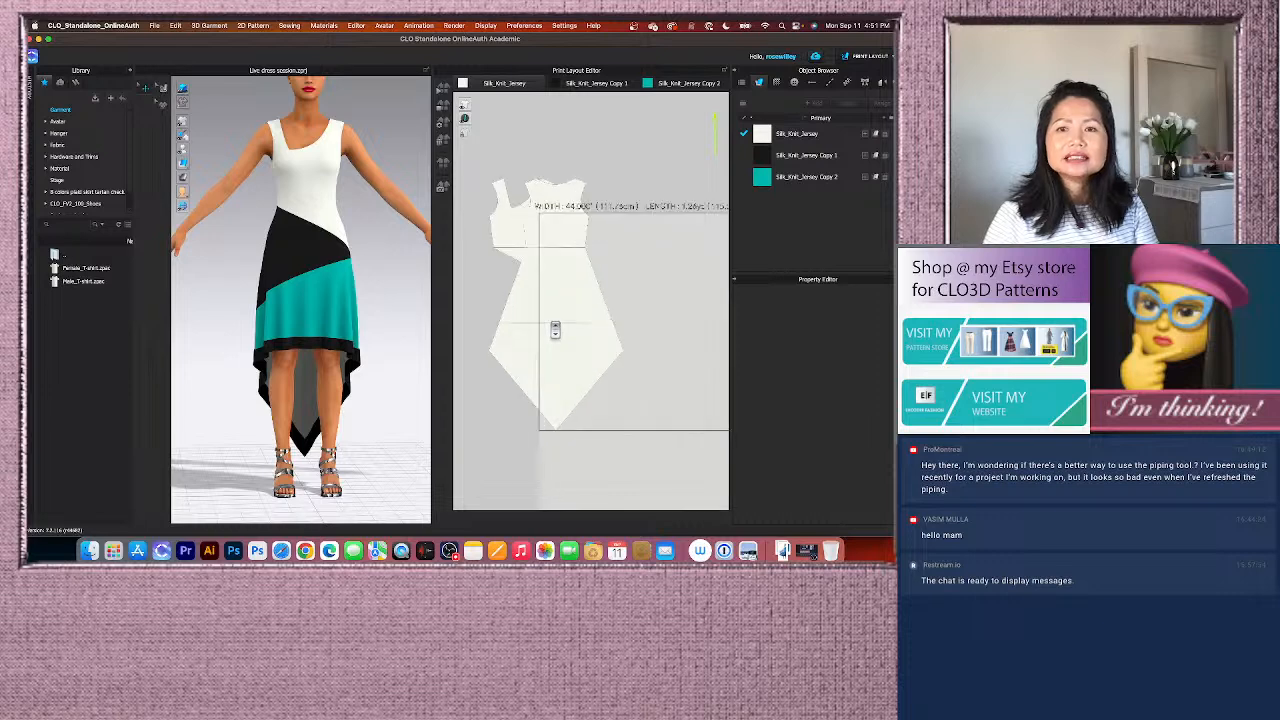
pyautogui.click(443, 90)
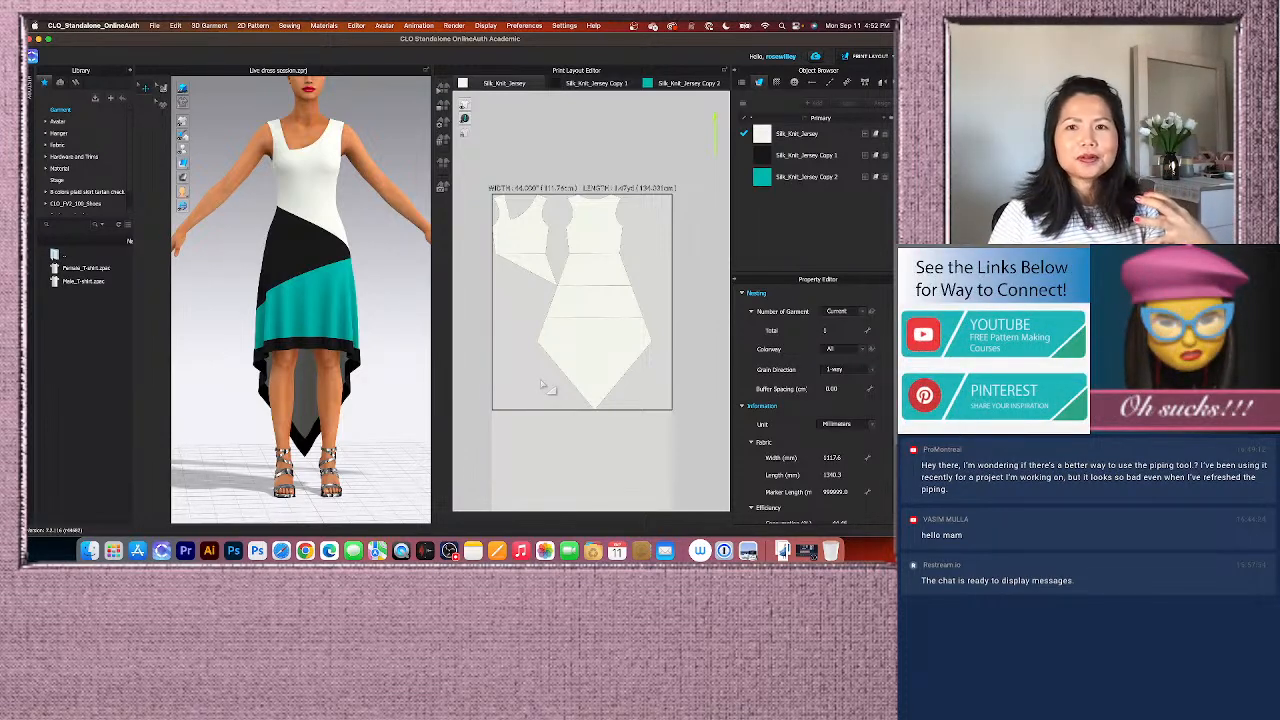
# Step: Nest the black Silk_Knit_Jersey Copy 1 pieces within their fabric layout
pyautogui.click(594, 85)
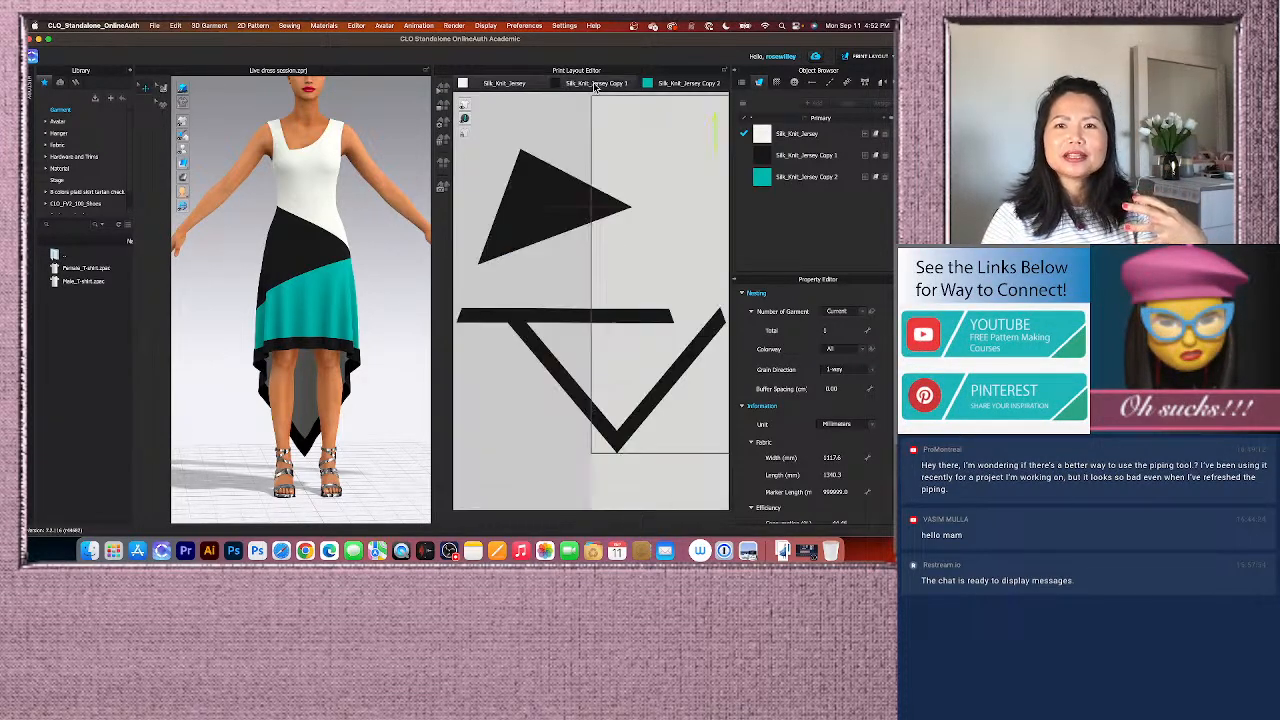
pyautogui.scroll(-5, 559, 298)
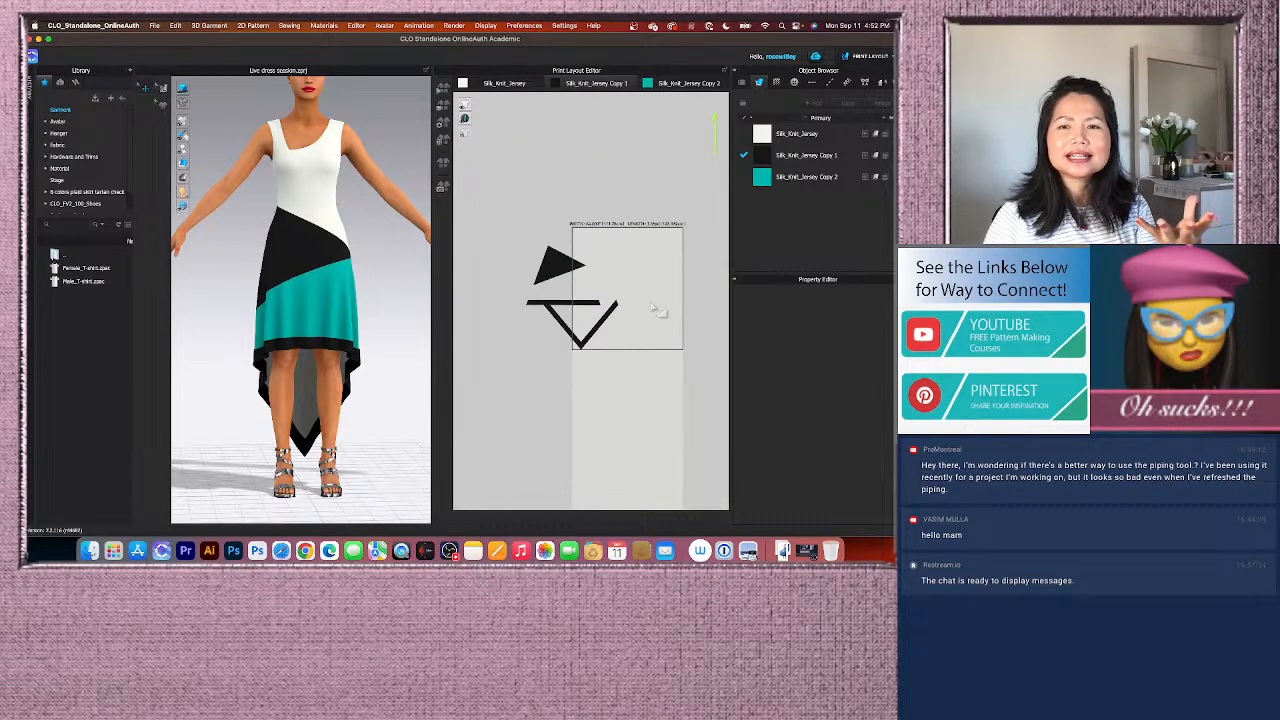
pyautogui.scroll(2, 651, 306)
pyautogui.click(442, 88)
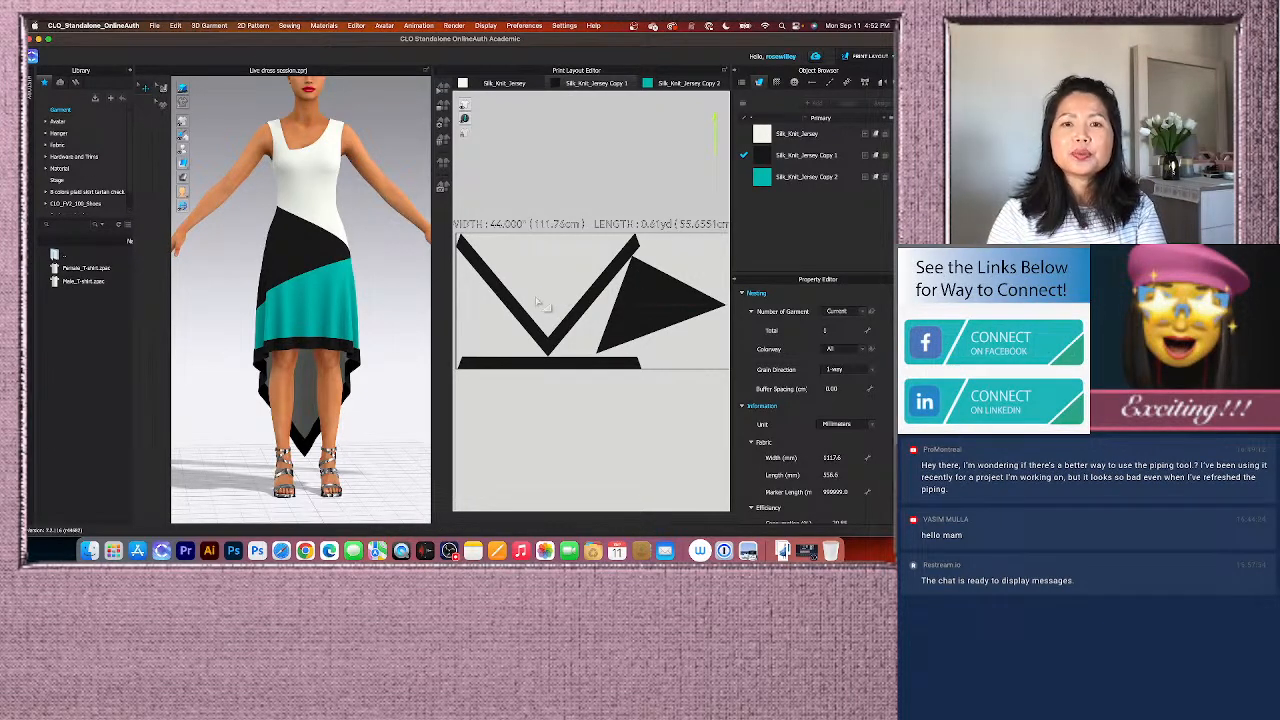
# Step: Nest the teal Silk_Knit_Jersey Copy 2 piece within its fabric layout
pyautogui.scroll(-1, 538, 298)
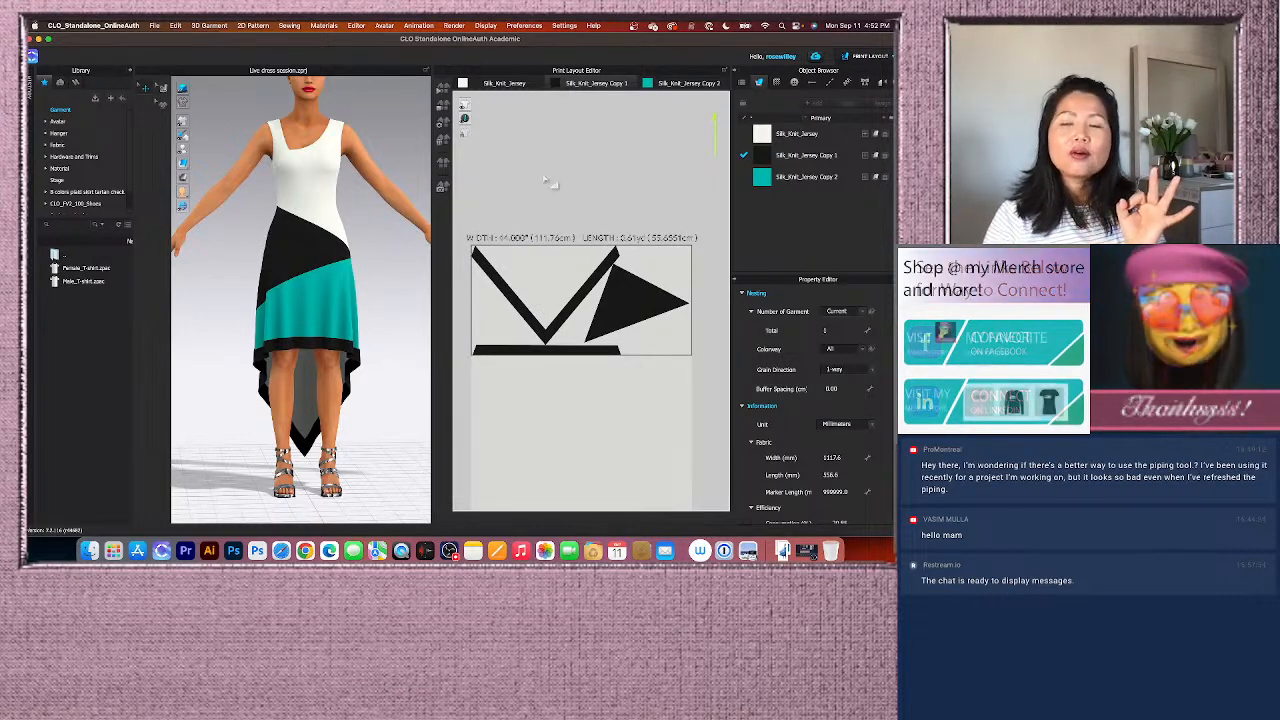
pyautogui.click(683, 85)
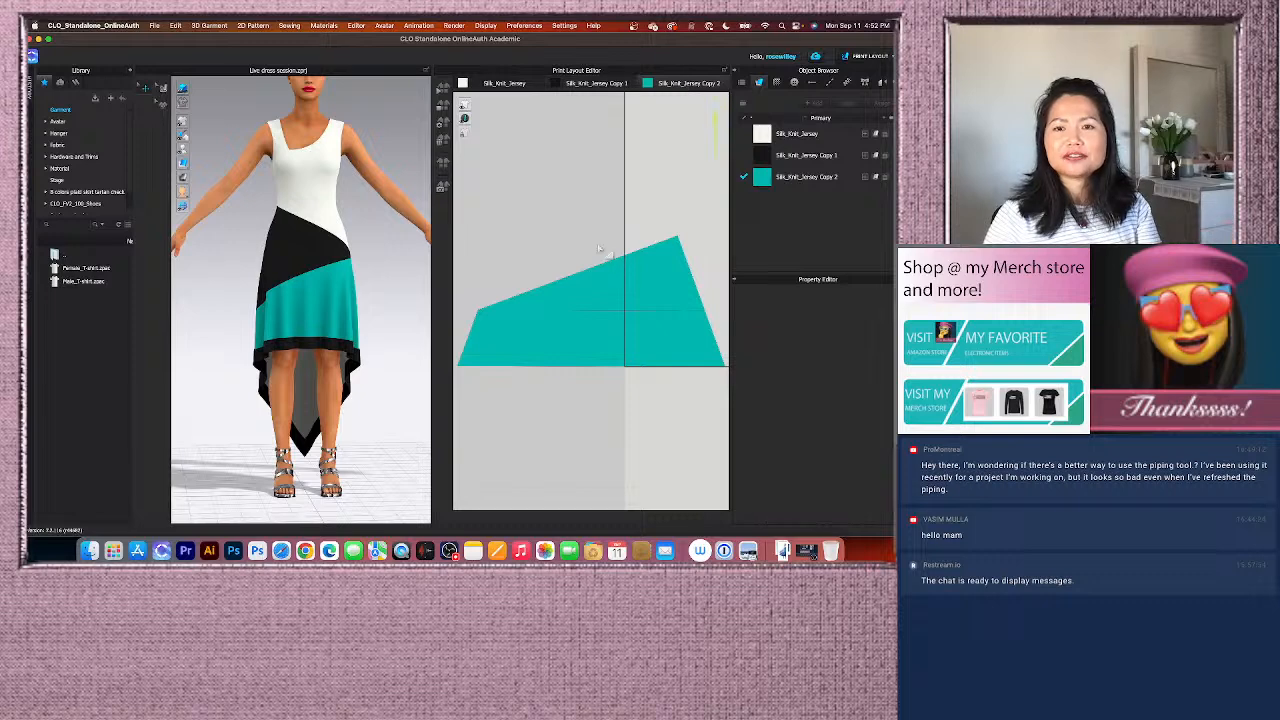
pyautogui.scroll(-3, 605, 255)
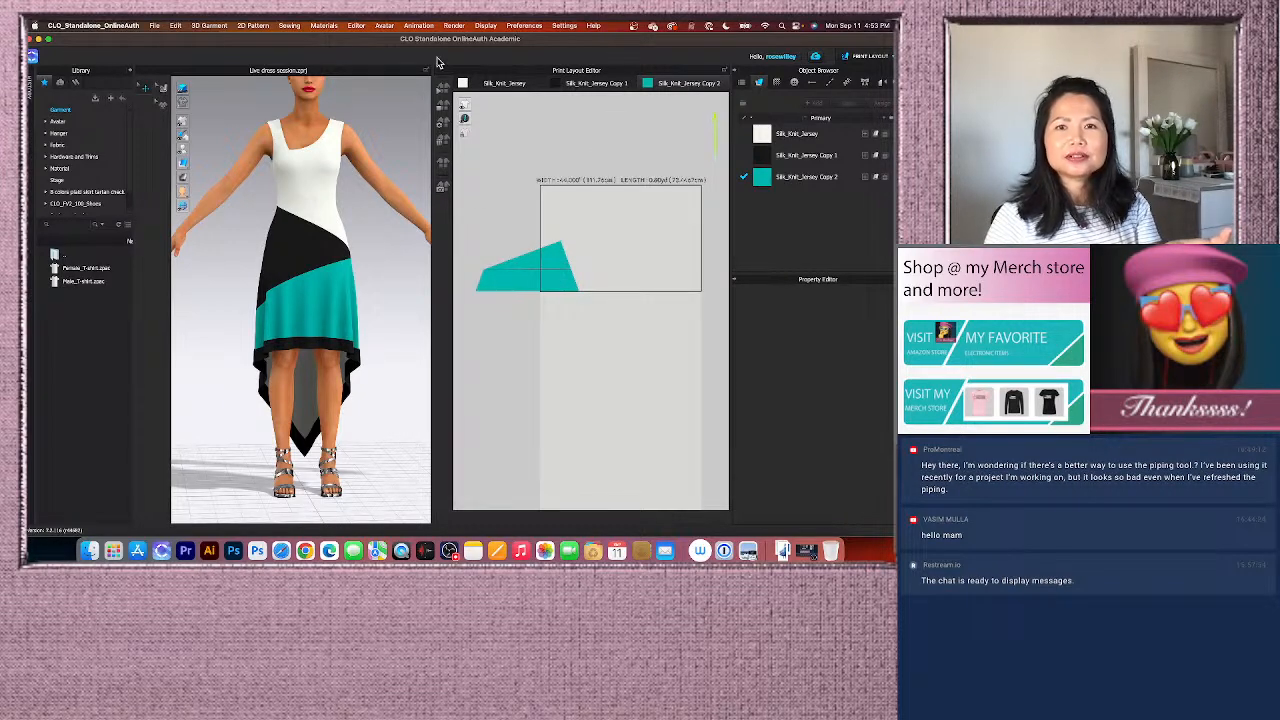
pyautogui.click(443, 90)
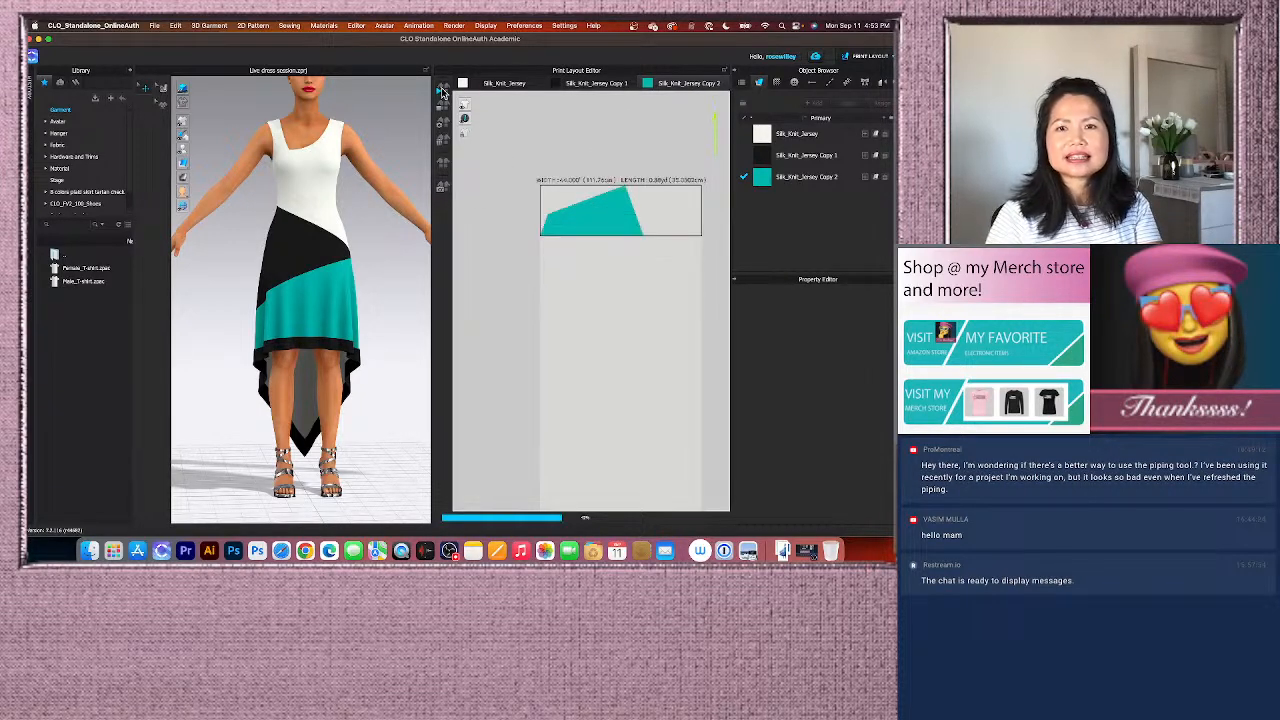
pyautogui.scroll(-2, 565, 276)
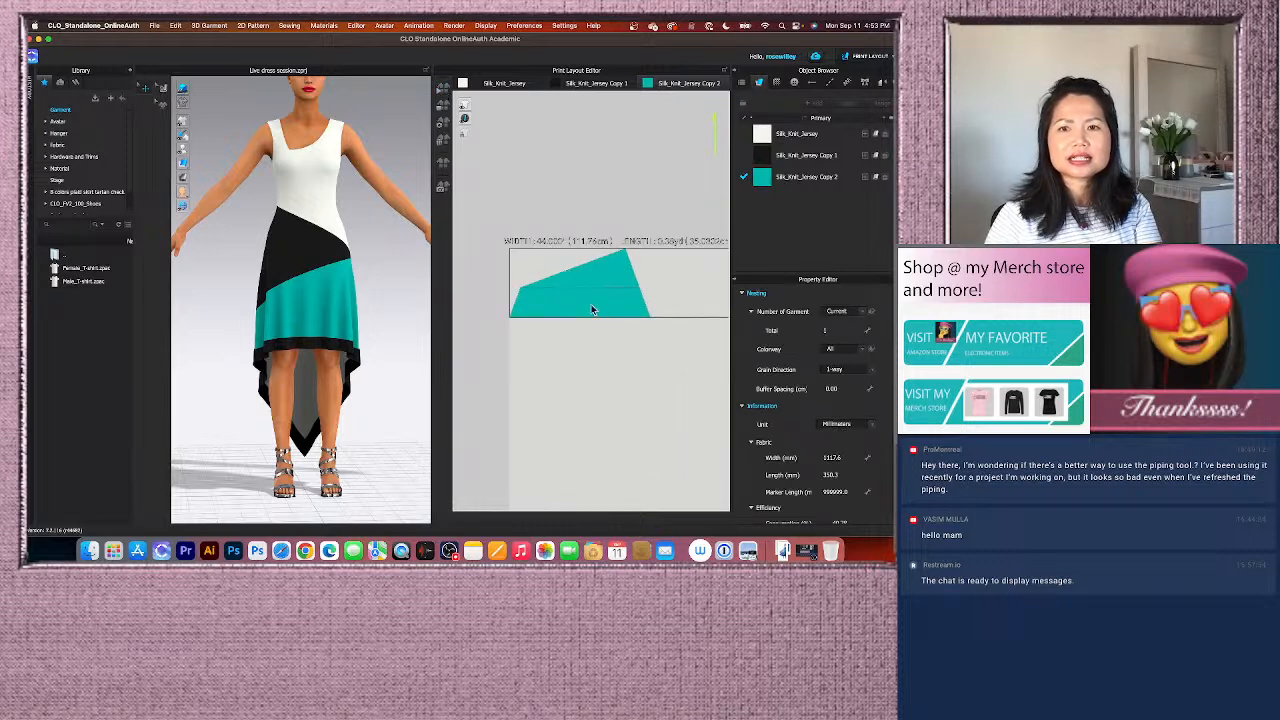
pyautogui.scroll(-3, 640, 330)
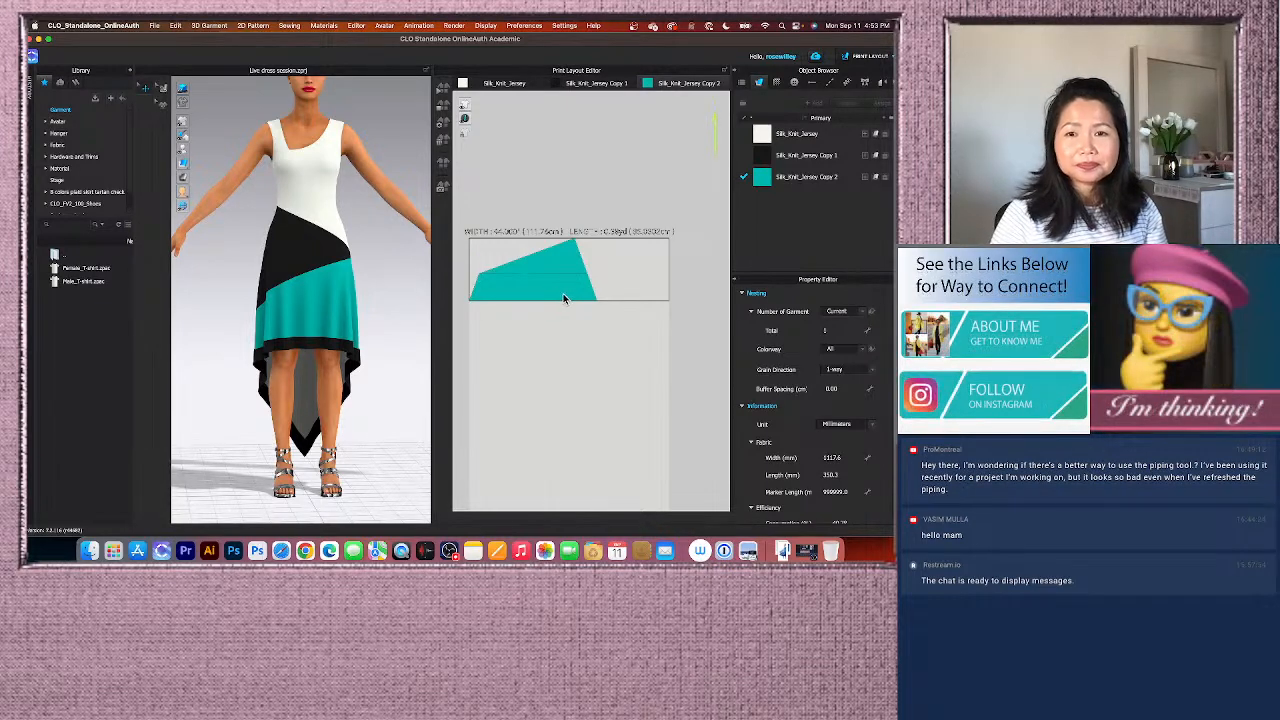
# Step: Review the teal fabric's nesting efficiency, roll width, marker length and material properties, with the skirt piece selected
pyautogui.scroll(3, 507, 310)
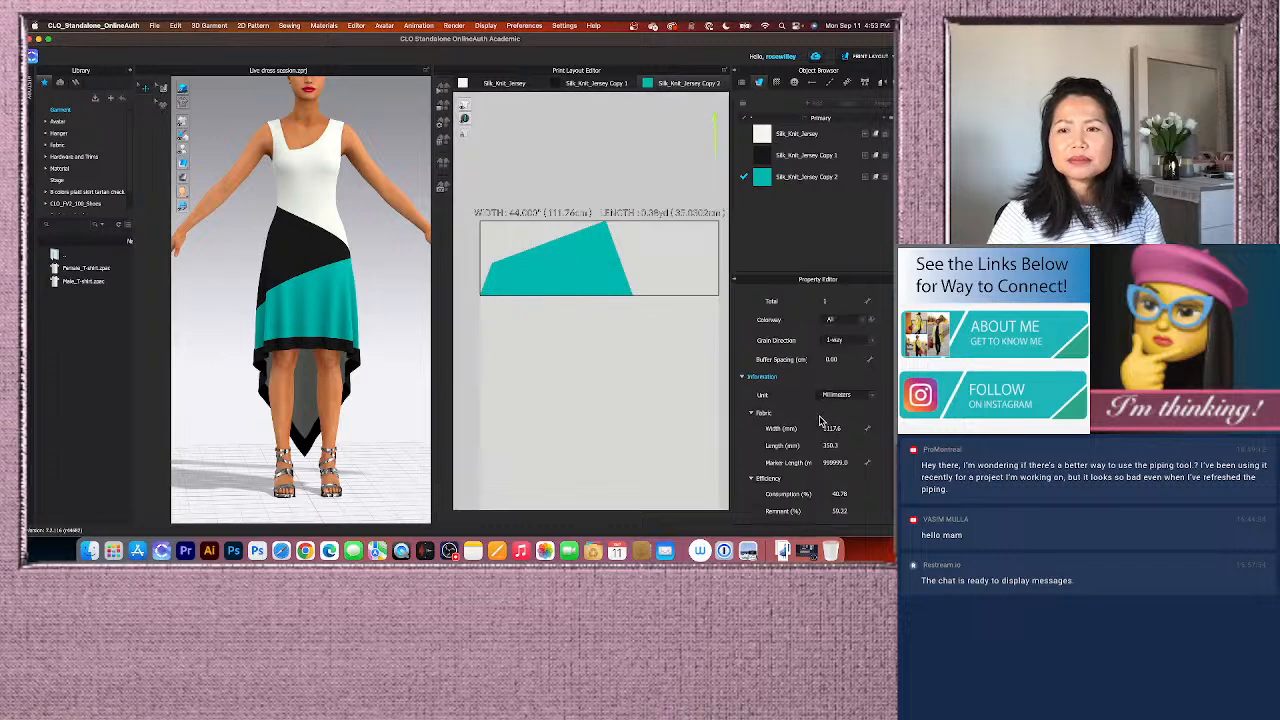
pyautogui.scroll(-2, 842, 378)
pyautogui.scroll(3, 842, 378)
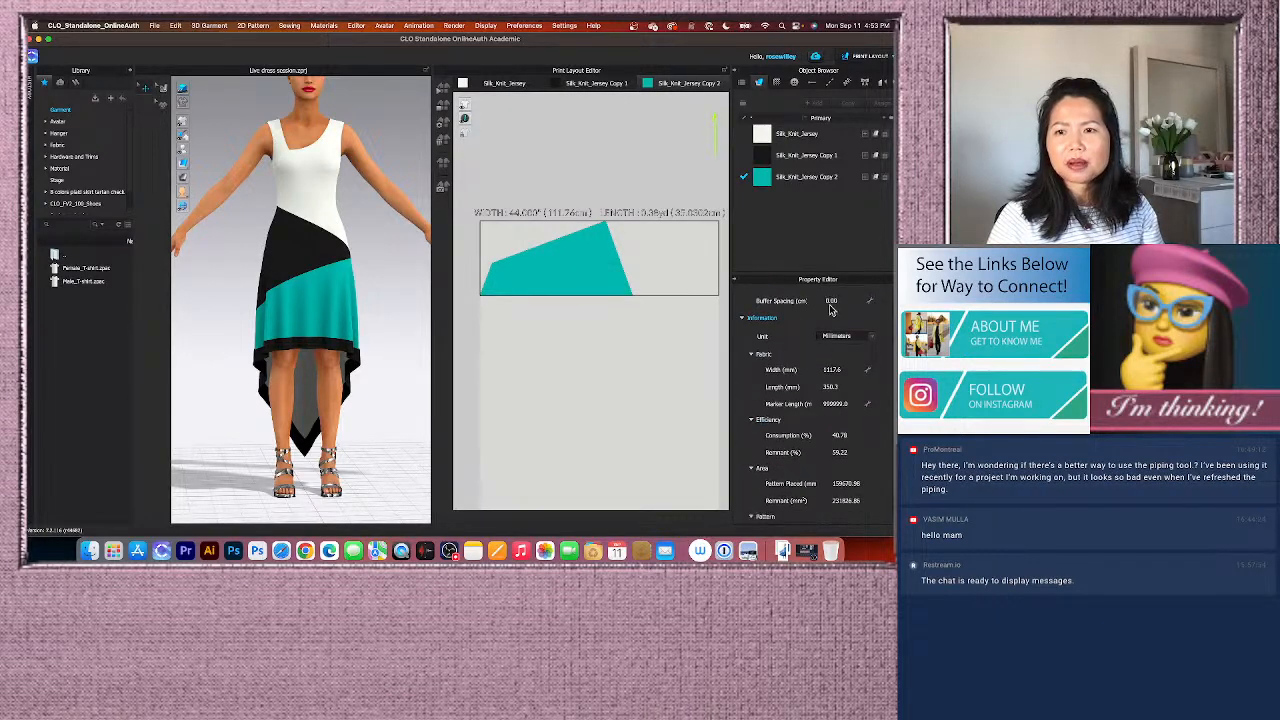
pyautogui.click(609, 265)
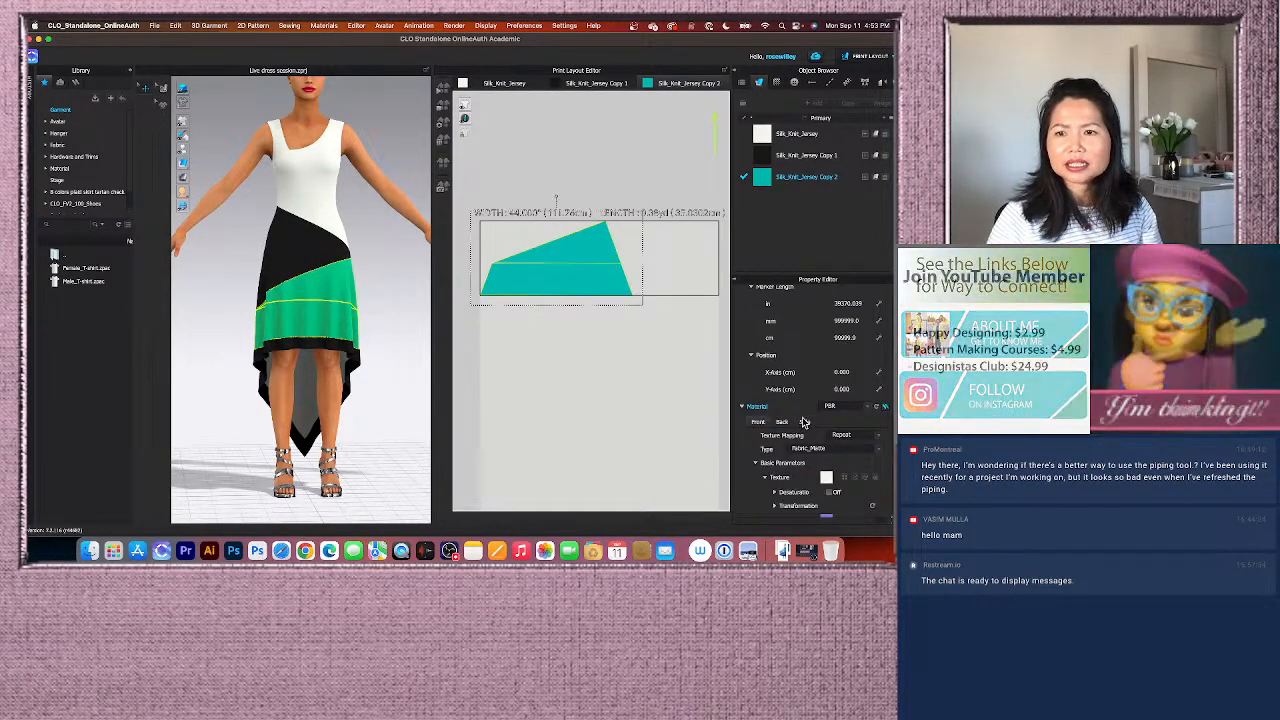
pyautogui.scroll(-2, 813, 420)
pyautogui.scroll(-2, 813, 423)
pyautogui.scroll(2, 813, 423)
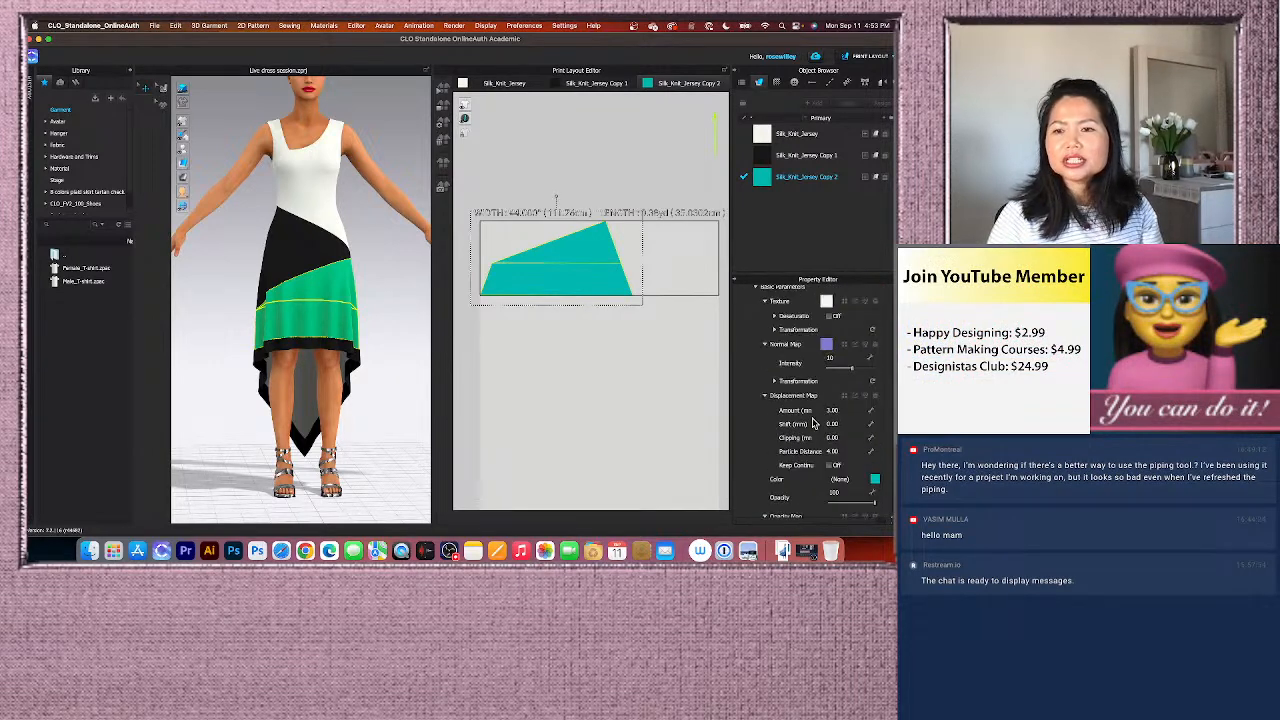
pyautogui.click(634, 398)
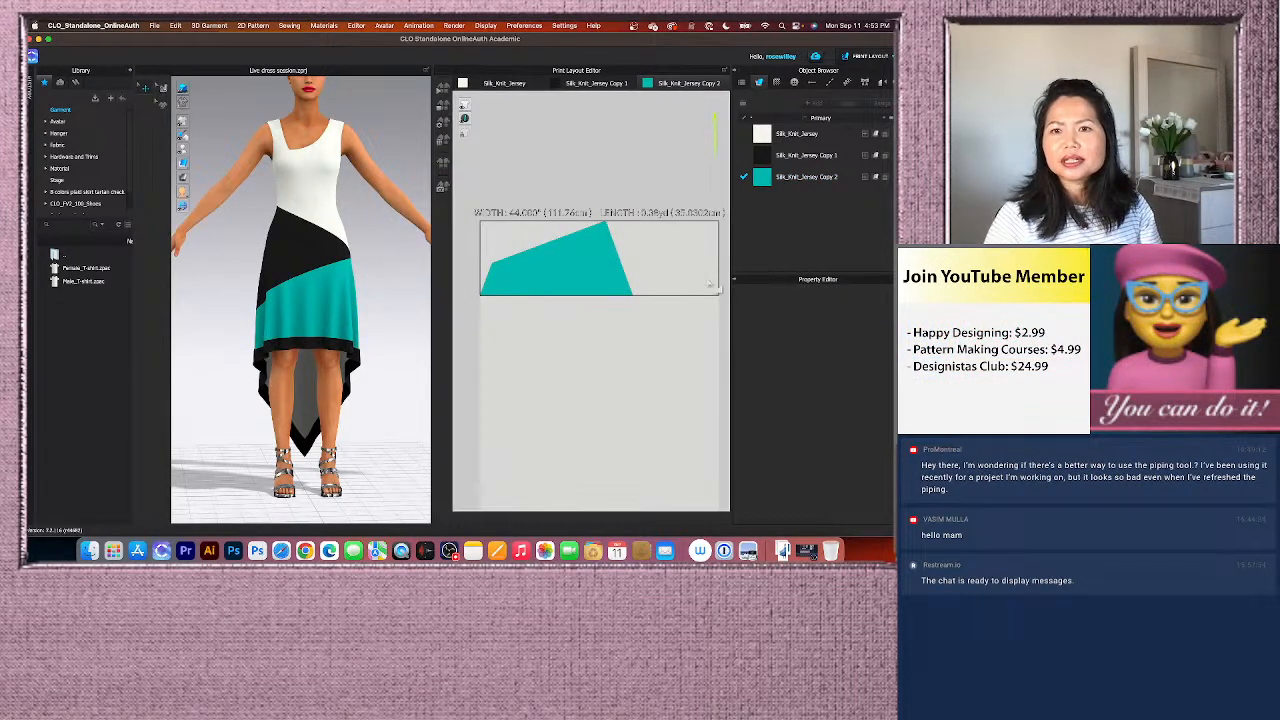
pyautogui.click(580, 258)
pyautogui.scroll(5, 819, 394)
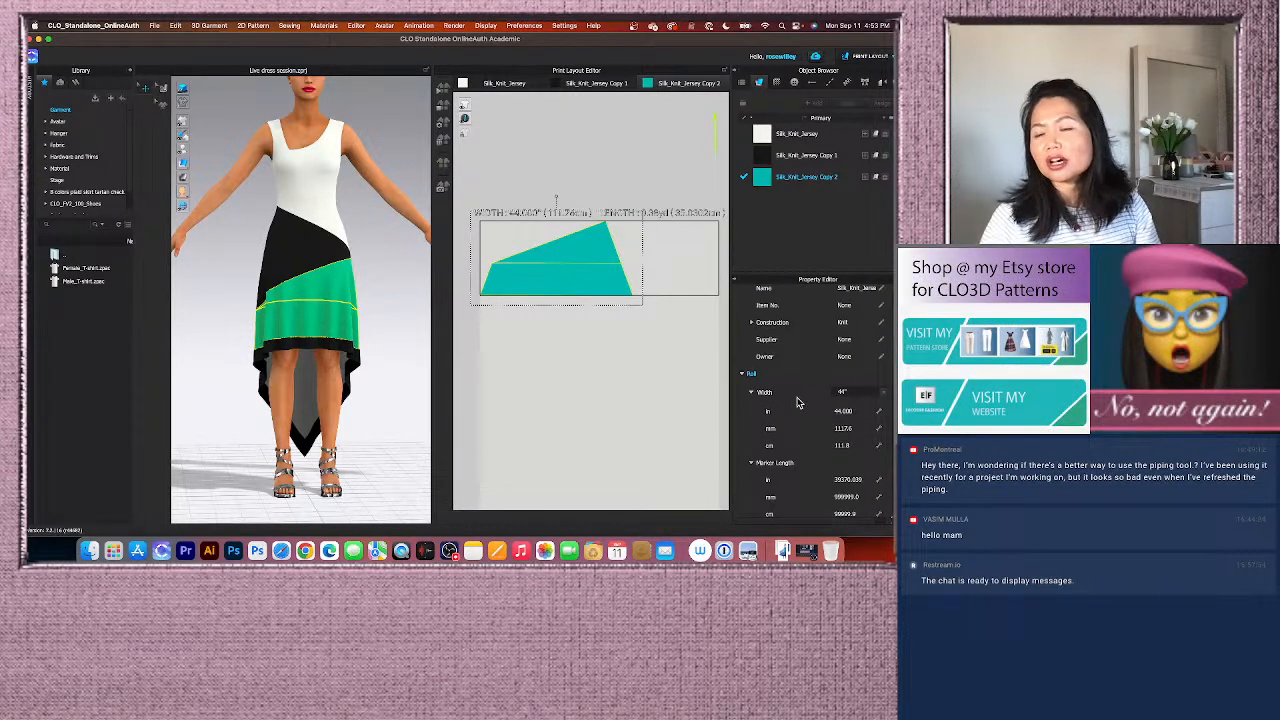
pyautogui.scroll(-3, 828, 408)
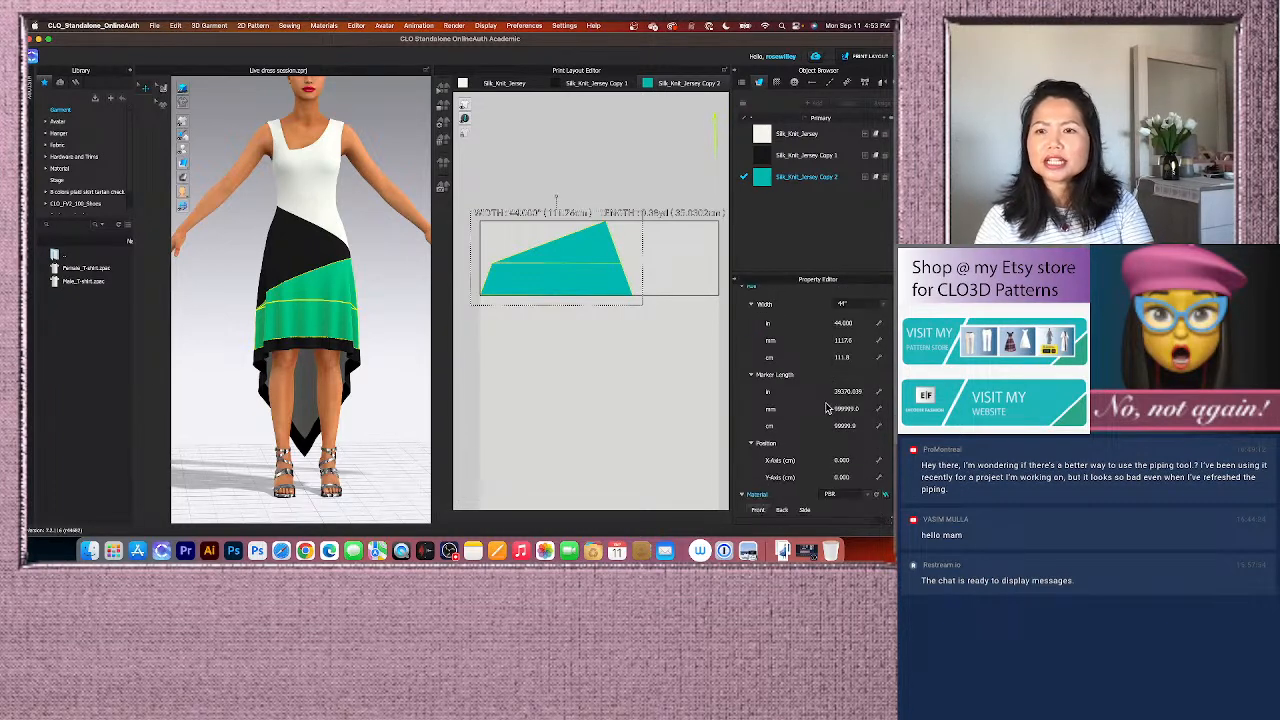
pyautogui.scroll(-4, 828, 408)
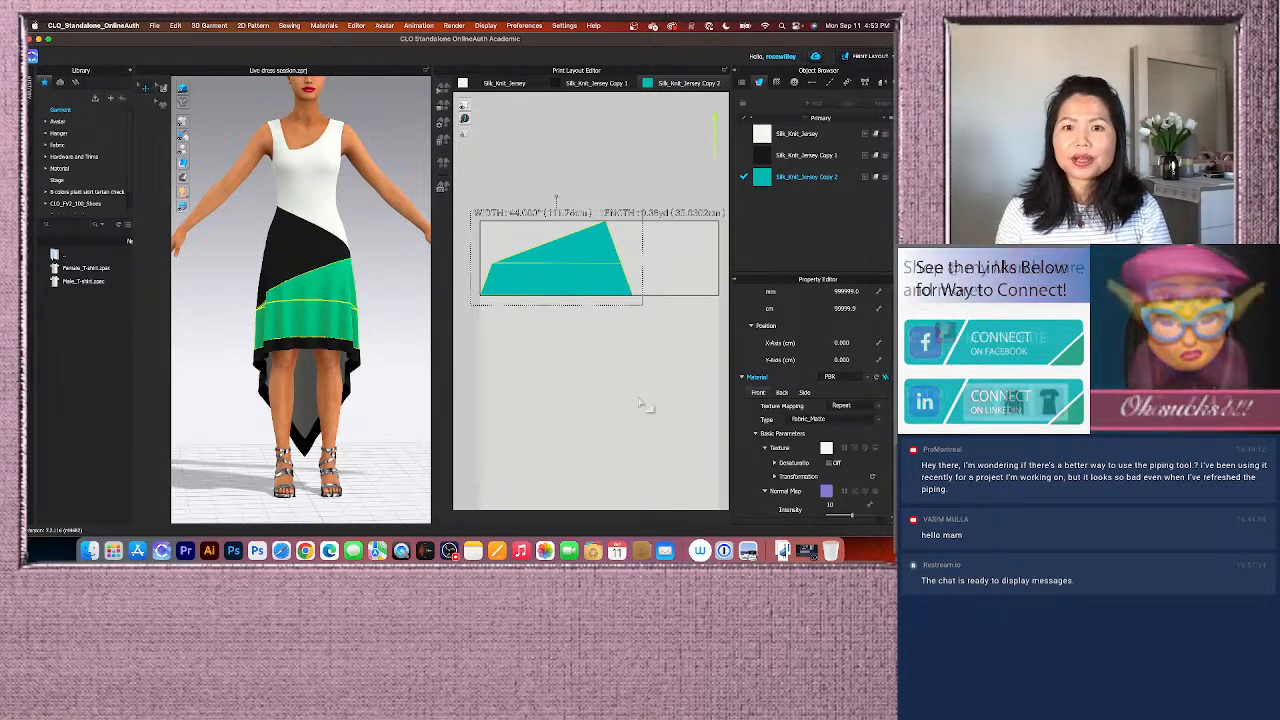
# Step: Return to the Simulation workspace and enlarge the 2D pattern window to show the front and back patterns
pyautogui.click(888, 57)
pyautogui.click(864, 74)
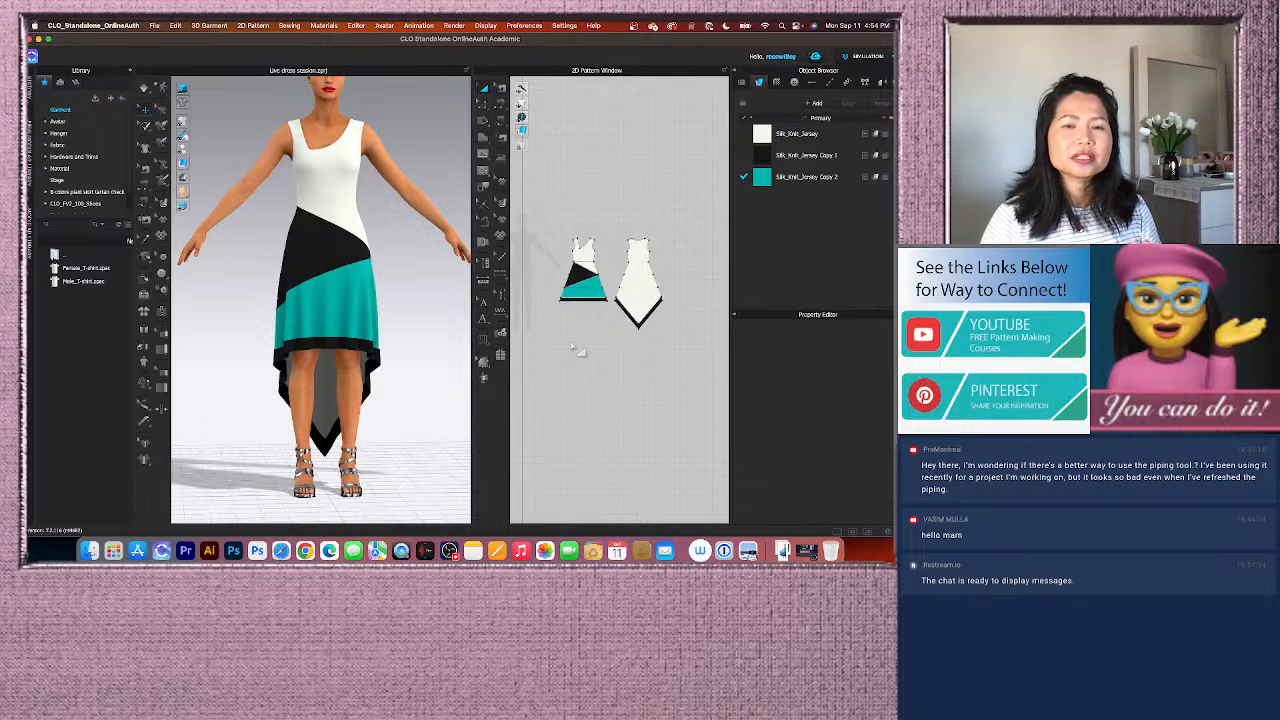
pyautogui.scroll(-2, 598, 337)
pyautogui.scroll(2, 598, 337)
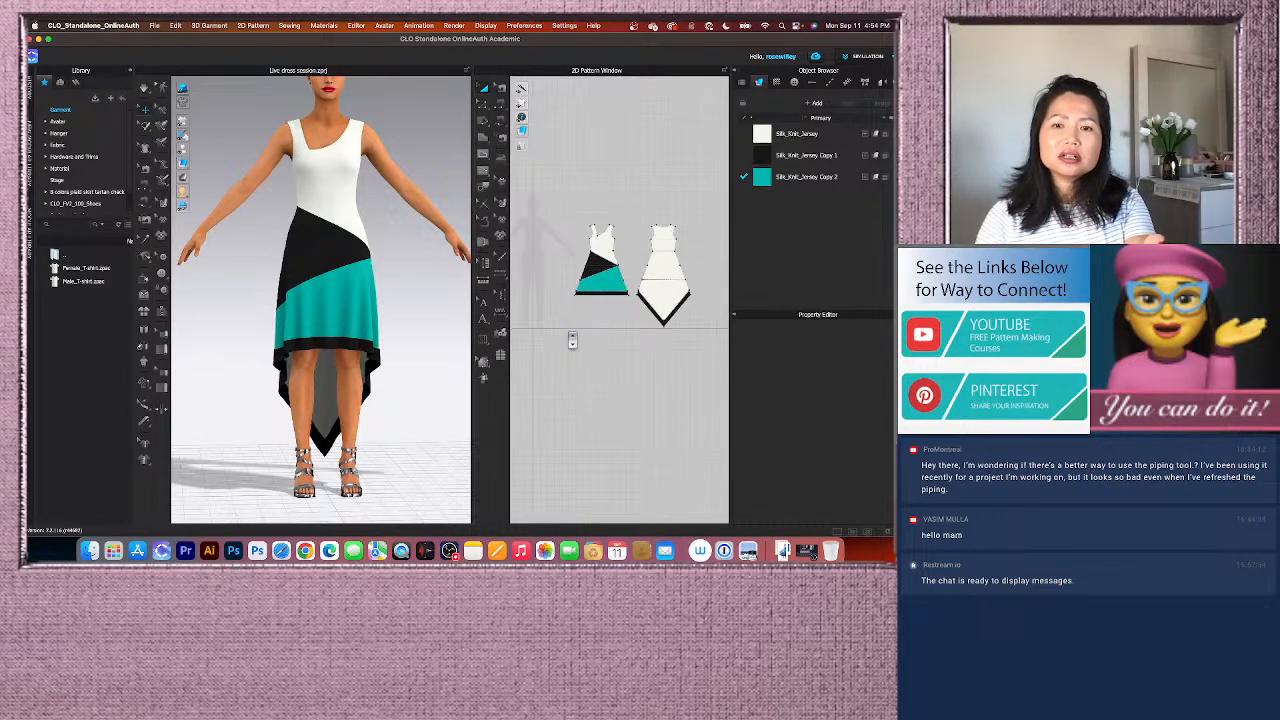
pyautogui.scroll(-2, 400, 335)
pyautogui.moveTo(473, 330); pyautogui.dragTo(409, 330)
pyautogui.scroll(2, 497, 260)
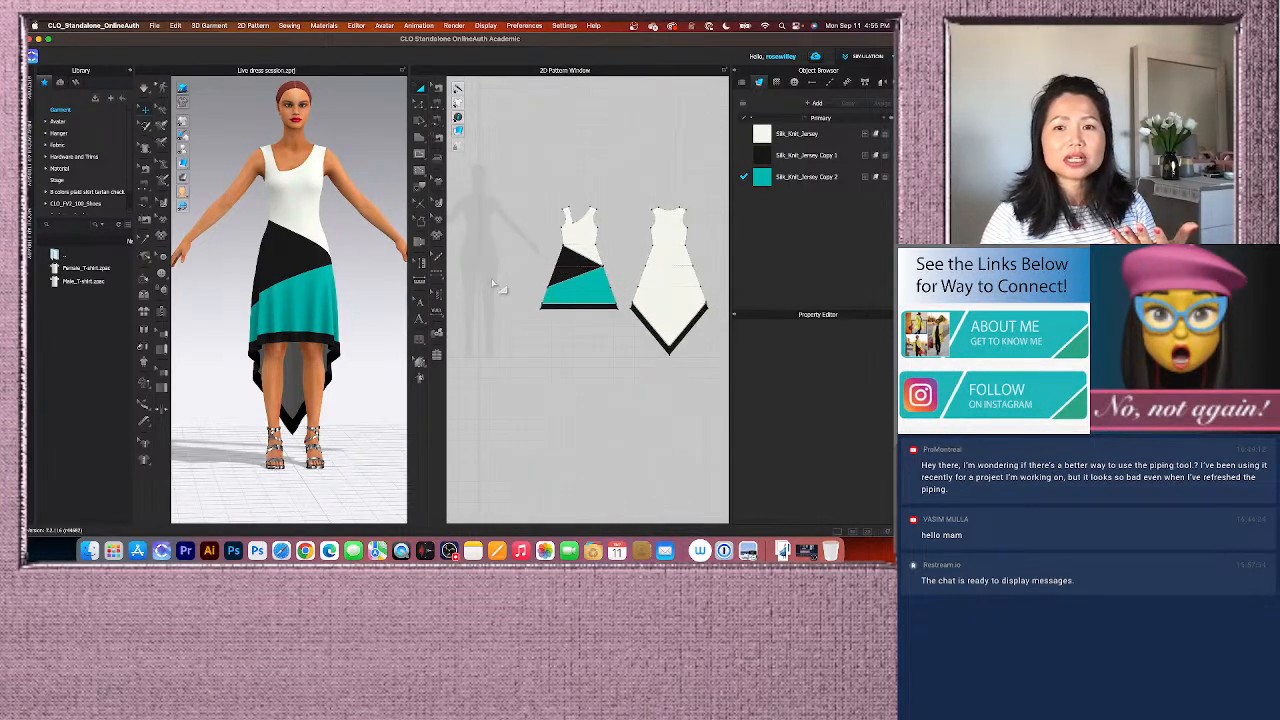
# Step: Examine the color-blocked dress on the avatar from the front and at a three-quarter angle, alongside its front pattern
pyautogui.scroll(4, 488, 237)
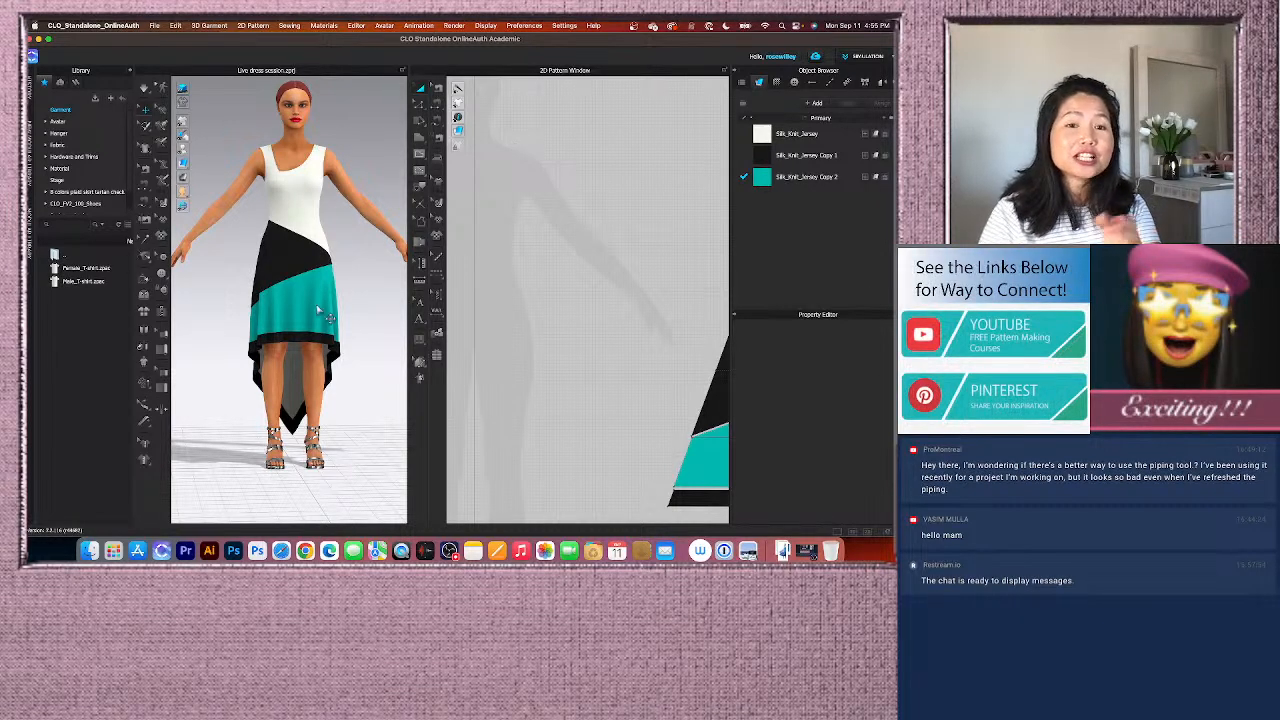
pyautogui.scroll(2, 316, 295)
pyautogui.scroll(-2, 316, 295)
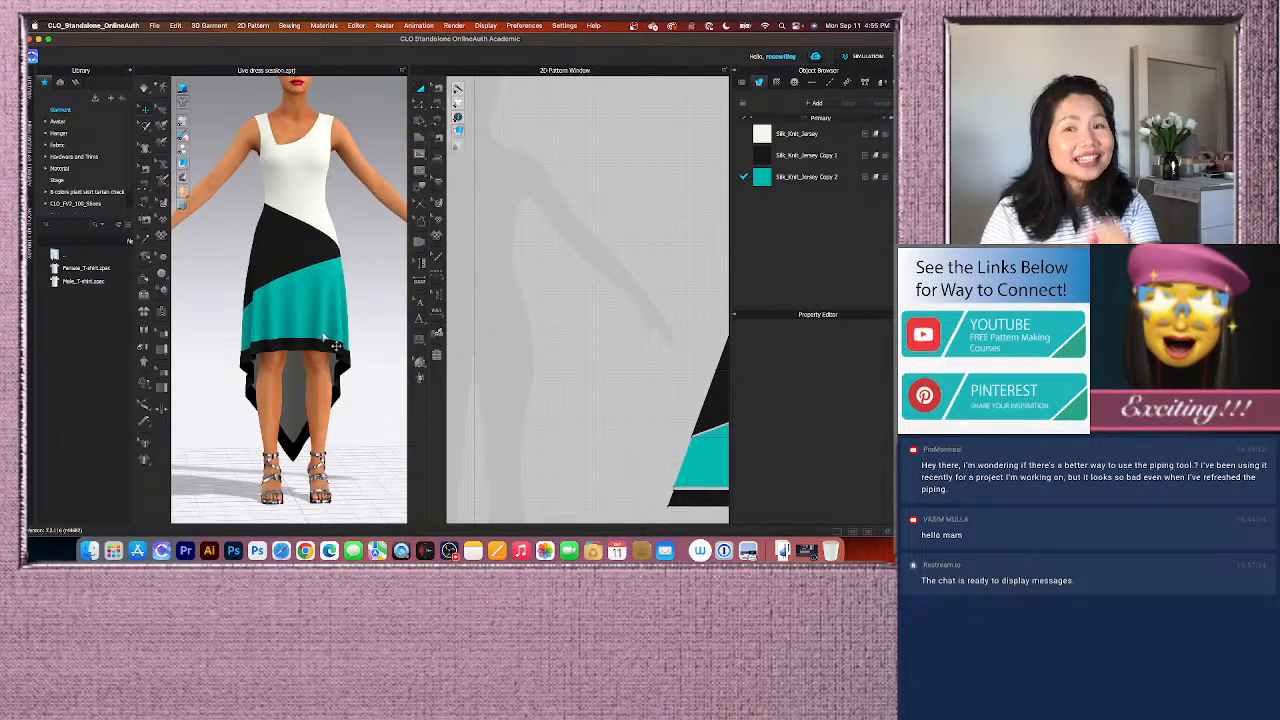
pyautogui.scroll(1, 330, 341)
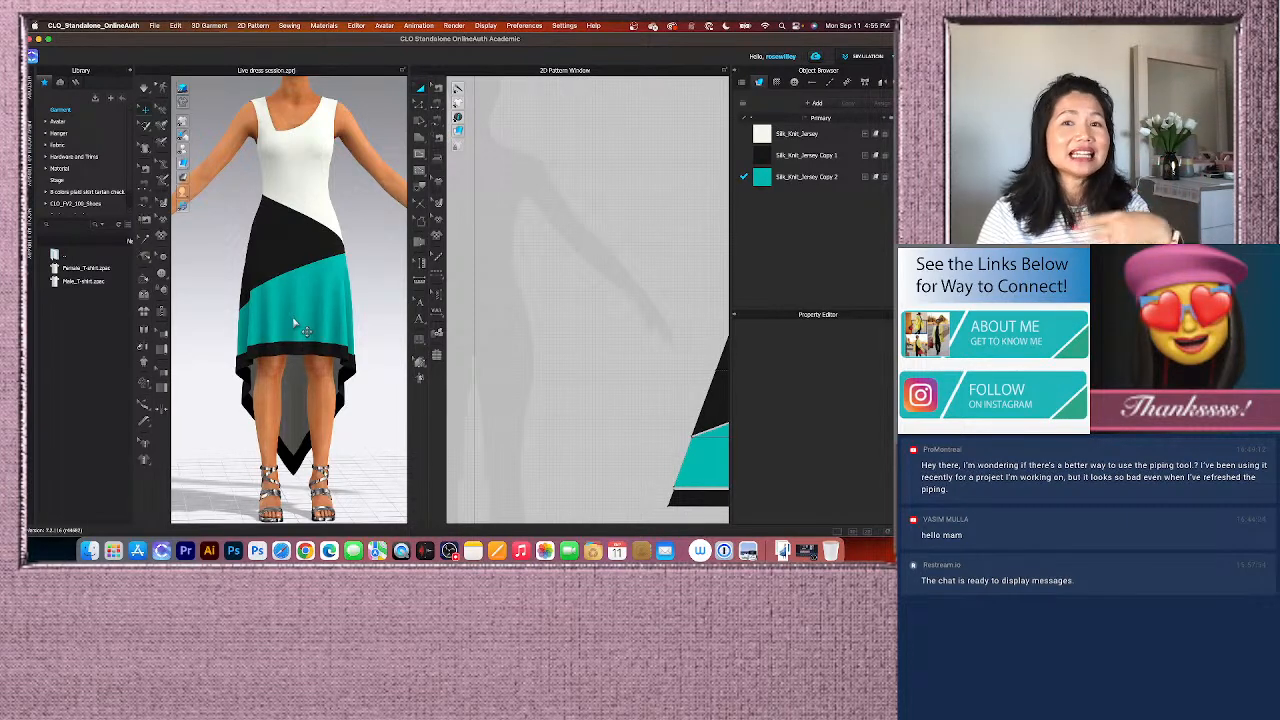
pyautogui.scroll(-3, 472, 305)
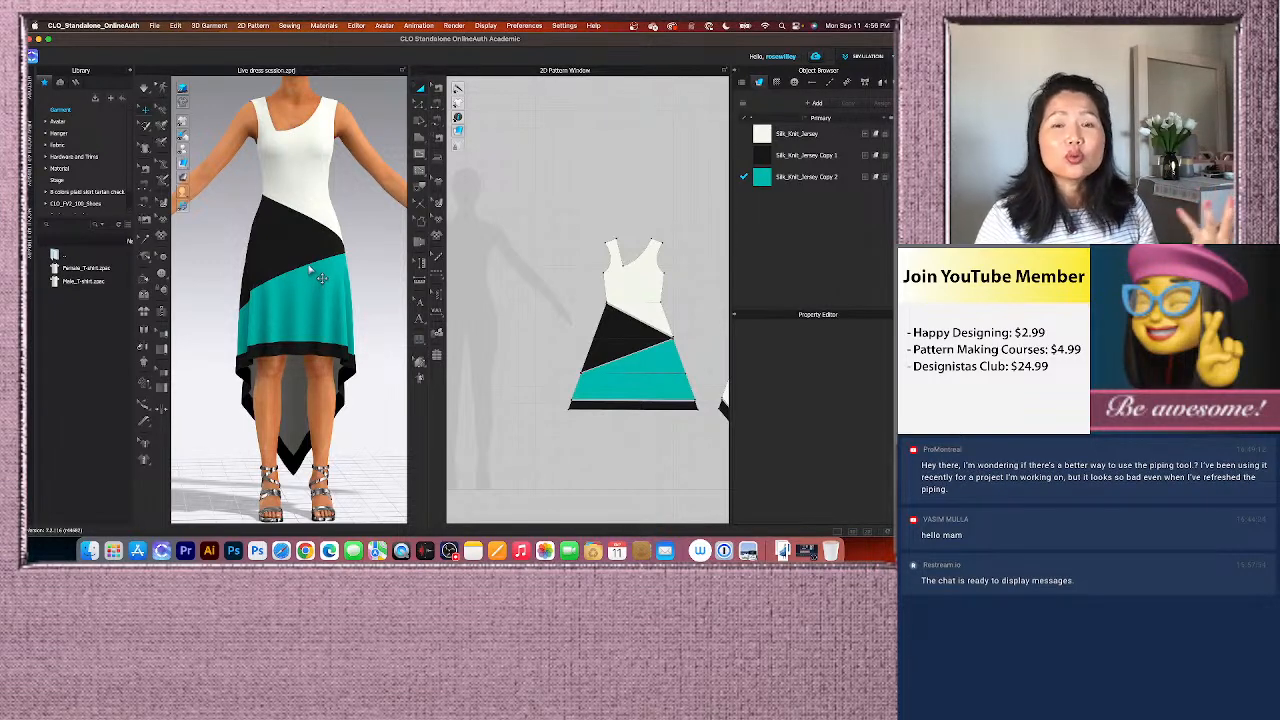
pyautogui.scroll(2, 319, 276)
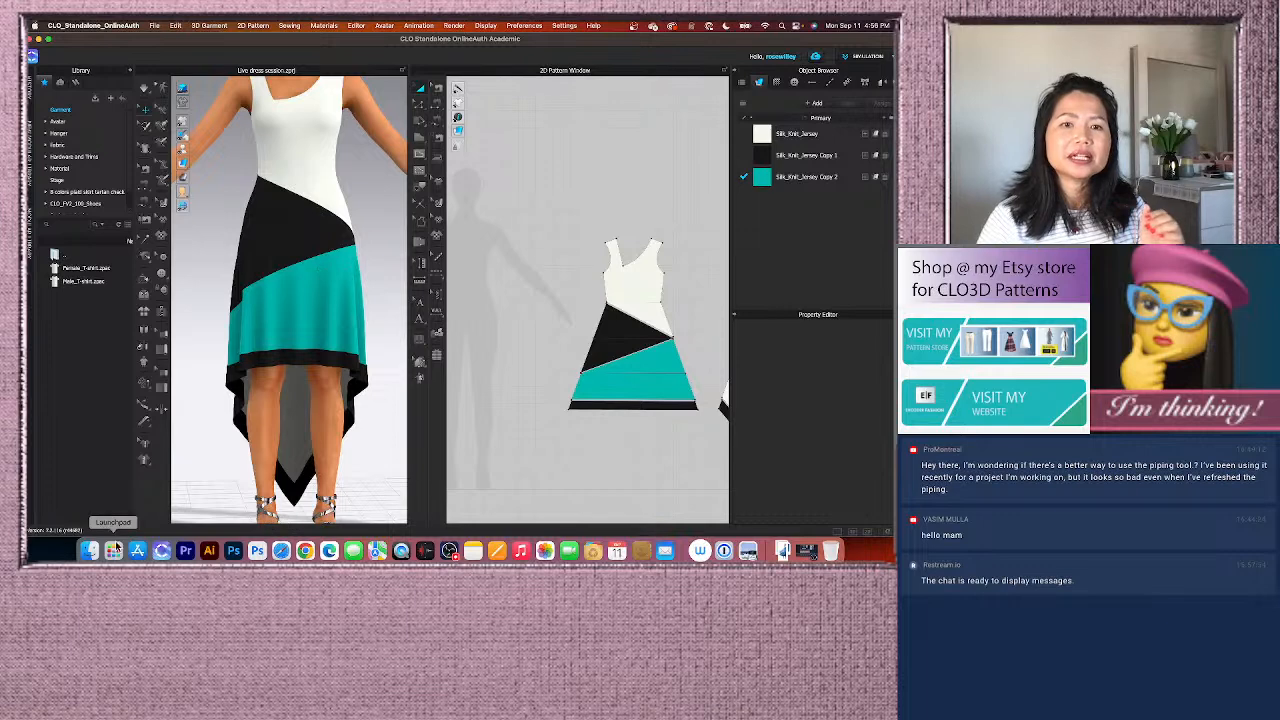
pyautogui.scroll(-3, 365, 300)
pyautogui.moveTo(352, 430)
pyautogui.mouseDown(button='right')
pyautogui.moveTo(305, 432)
pyautogui.moveTo(360, 423)
pyautogui.mouseUp(button='right')
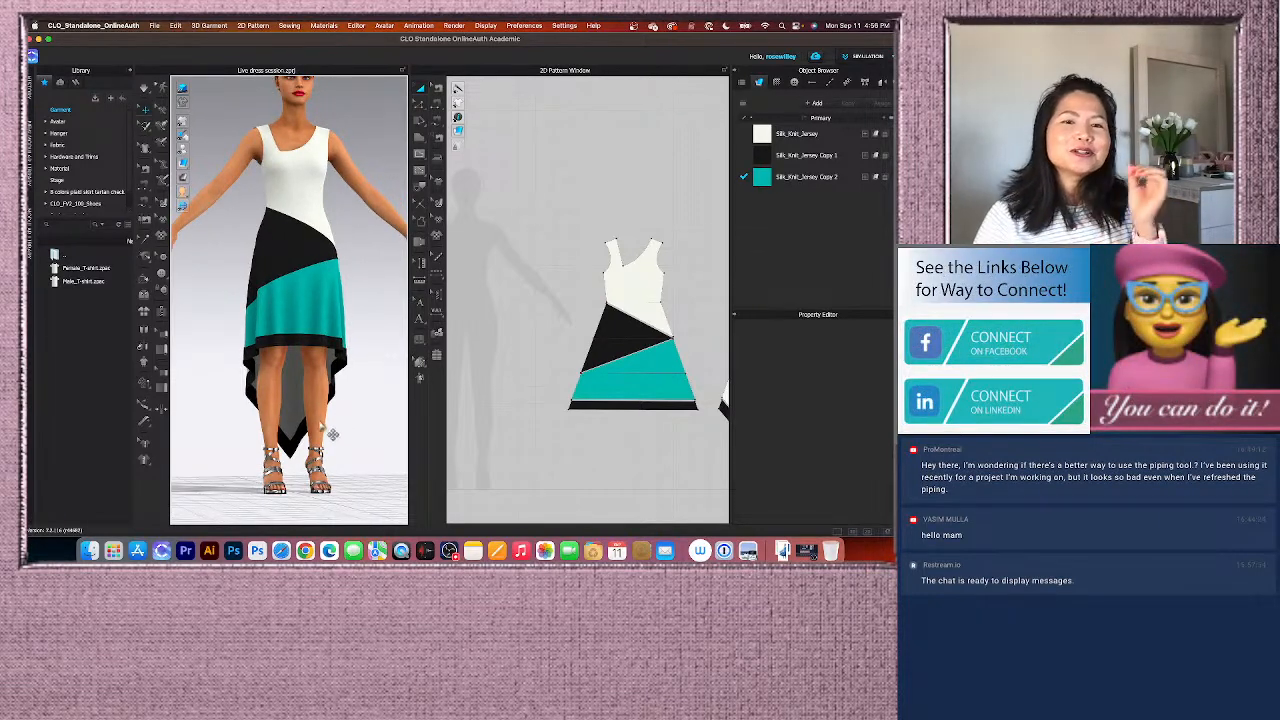
pyautogui.scroll(2, 335, 385)
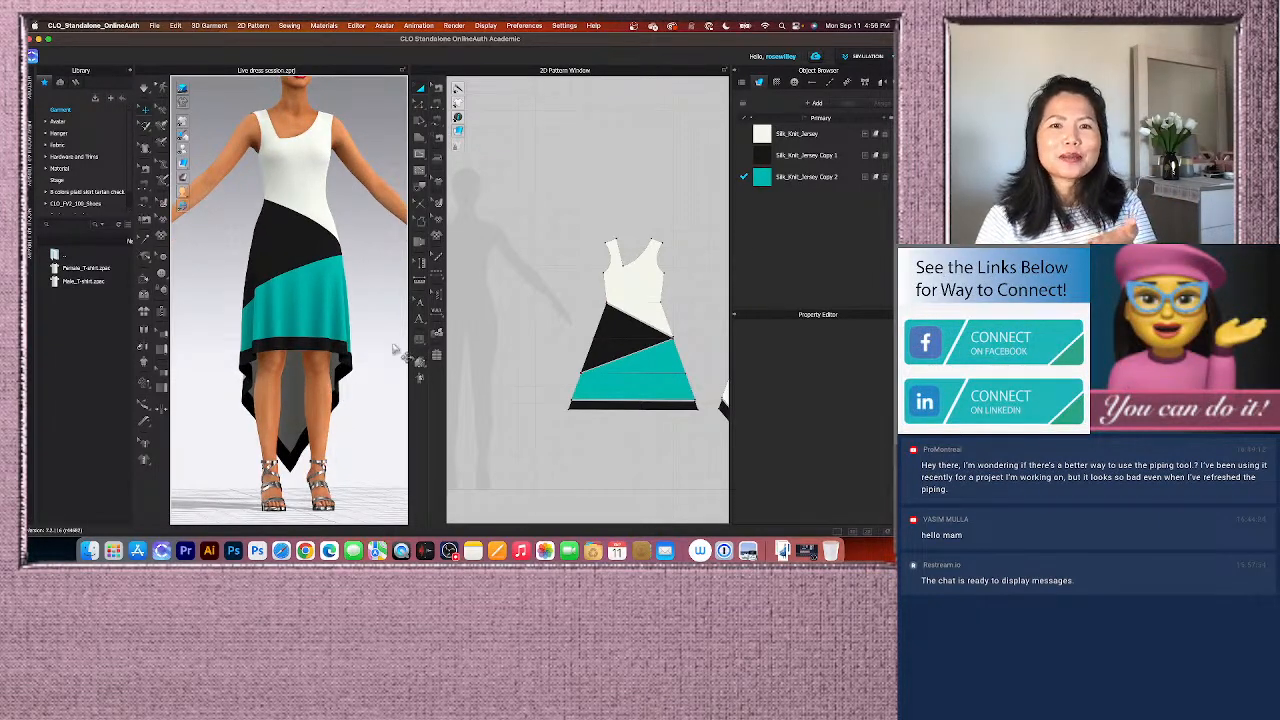
pyautogui.scroll(-1, 398, 338)
pyautogui.moveTo(342, 358); pyautogui.dragTo(385, 355, button='right')
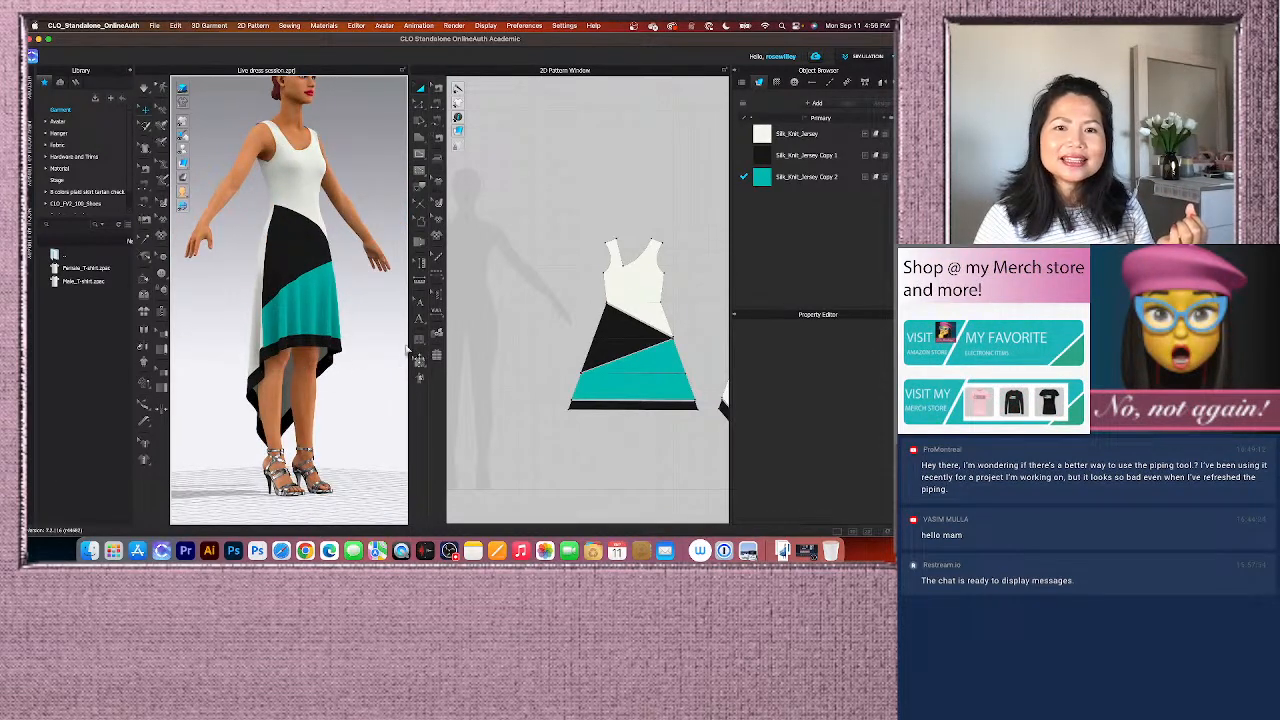
# Step: Widen the 2D pattern window further, turn the avatar to the front, and frame both front and back patterns
pyautogui.moveTo(385, 344); pyautogui.dragTo(376, 360)
pyautogui.moveTo(364, 358); pyautogui.dragTo(336, 363, button='right')
pyautogui.scroll(-3, 525, 329)
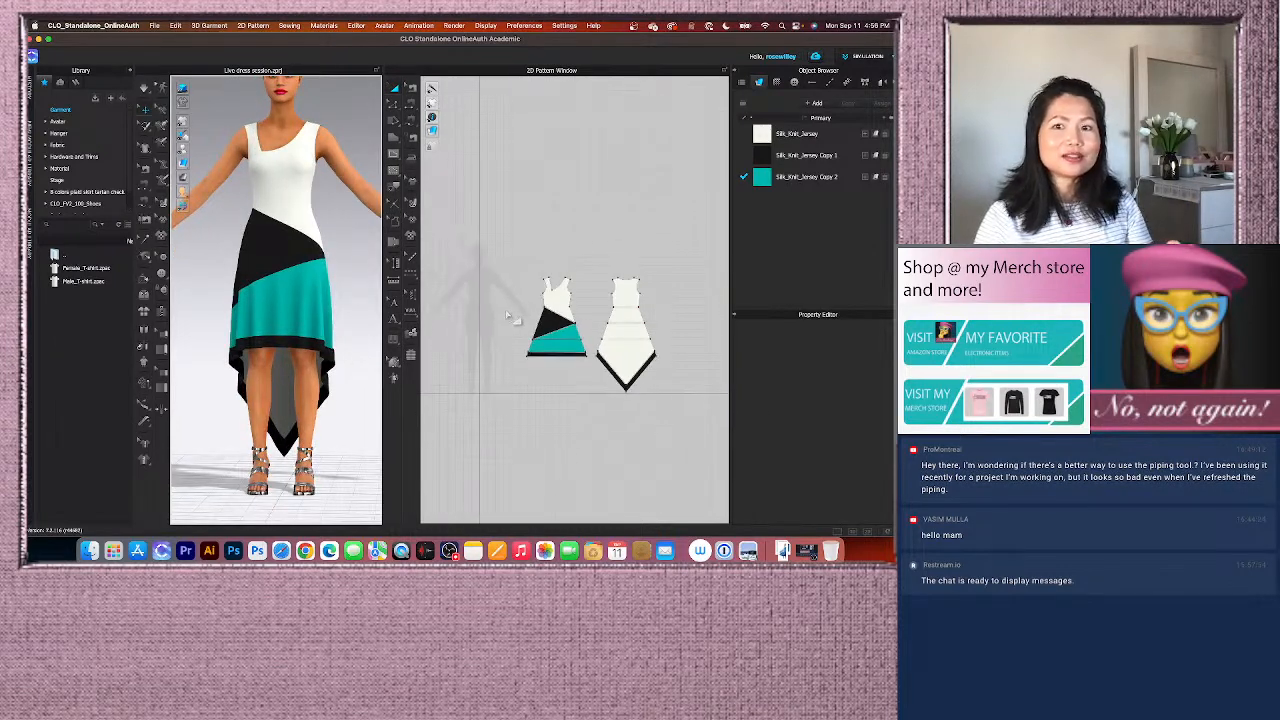
pyautogui.scroll(2, 550, 410)
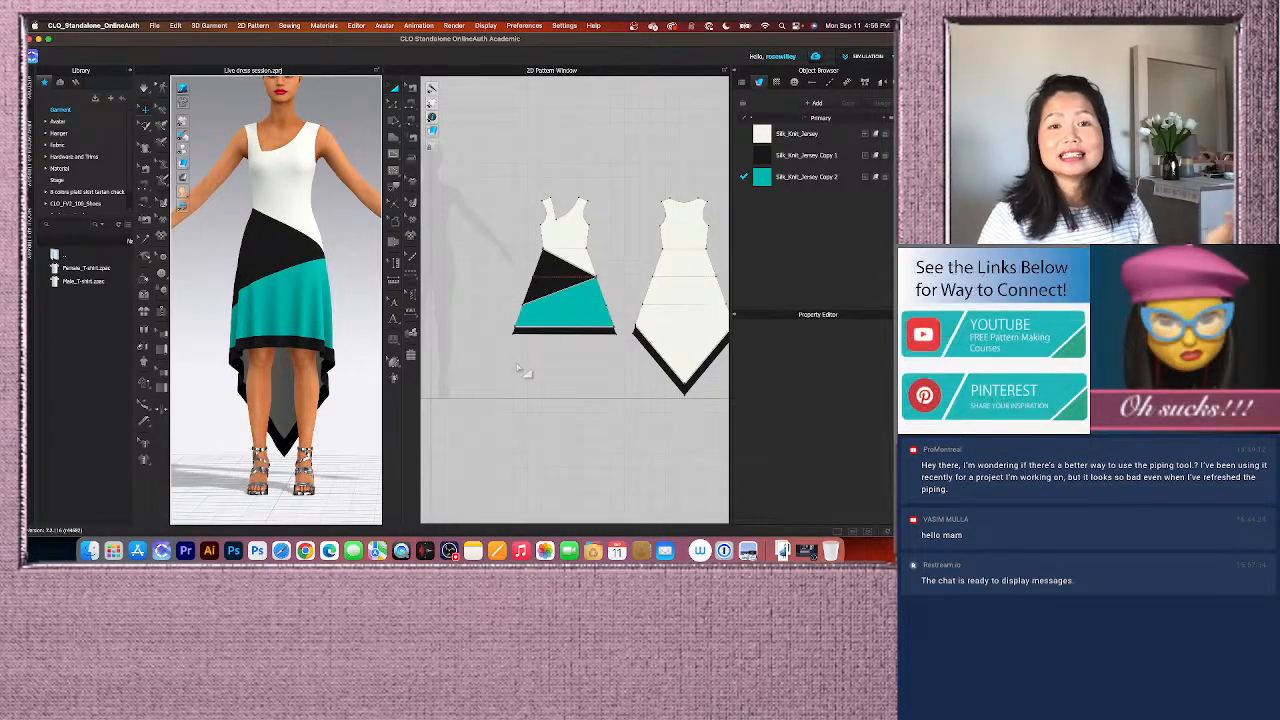
pyautogui.scroll(-2, 521, 368)
pyautogui.scroll(1, 560, 366)
pyautogui.scroll(-2, 490, 362)
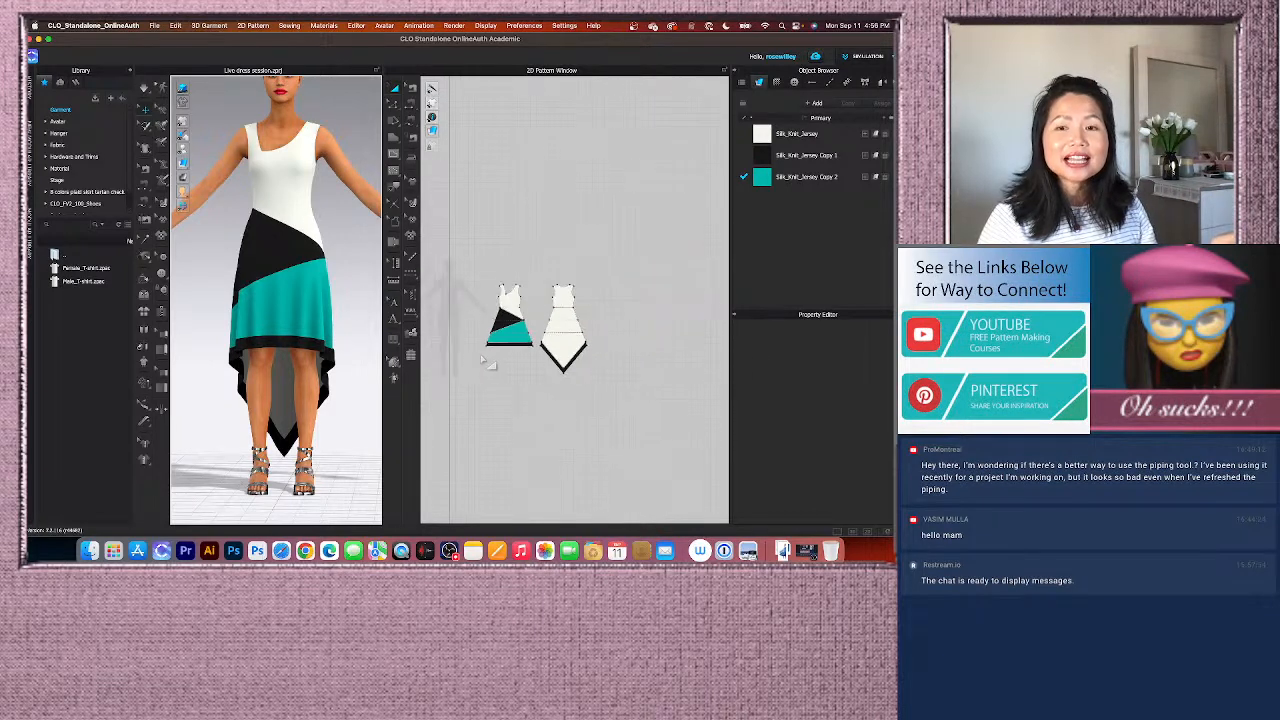
pyautogui.scroll(2, 508, 370)
pyautogui.scroll(1, 659, 362)
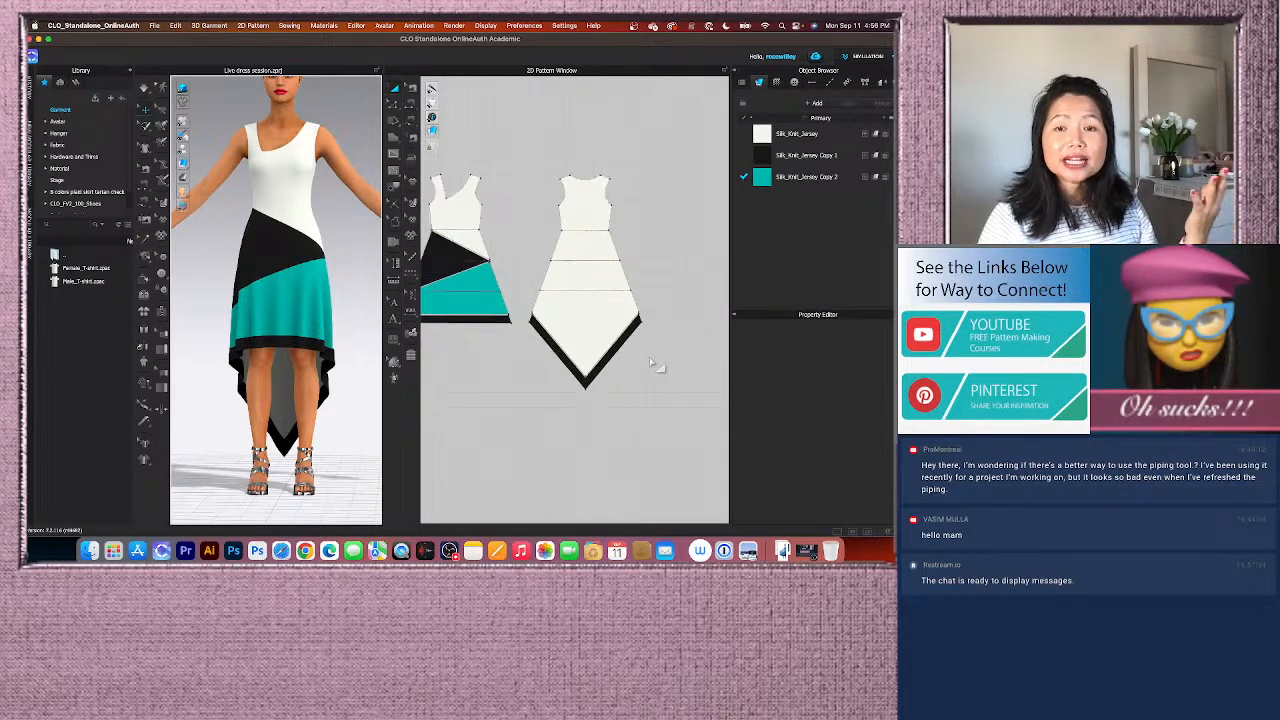
pyautogui.scroll(-1, 651, 366)
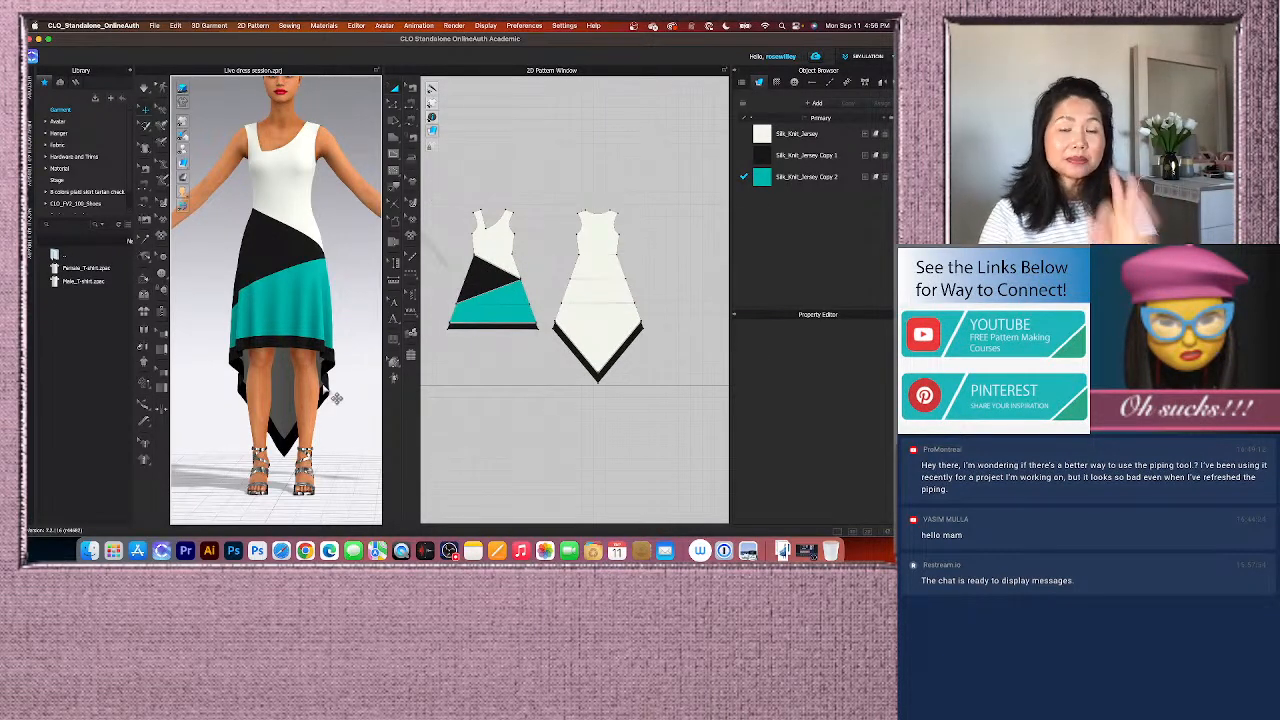
# Step: Inspect the finished dress on the avatar from a slightly raised front angle, close up and at full length
pyautogui.scroll(1, 336, 398)
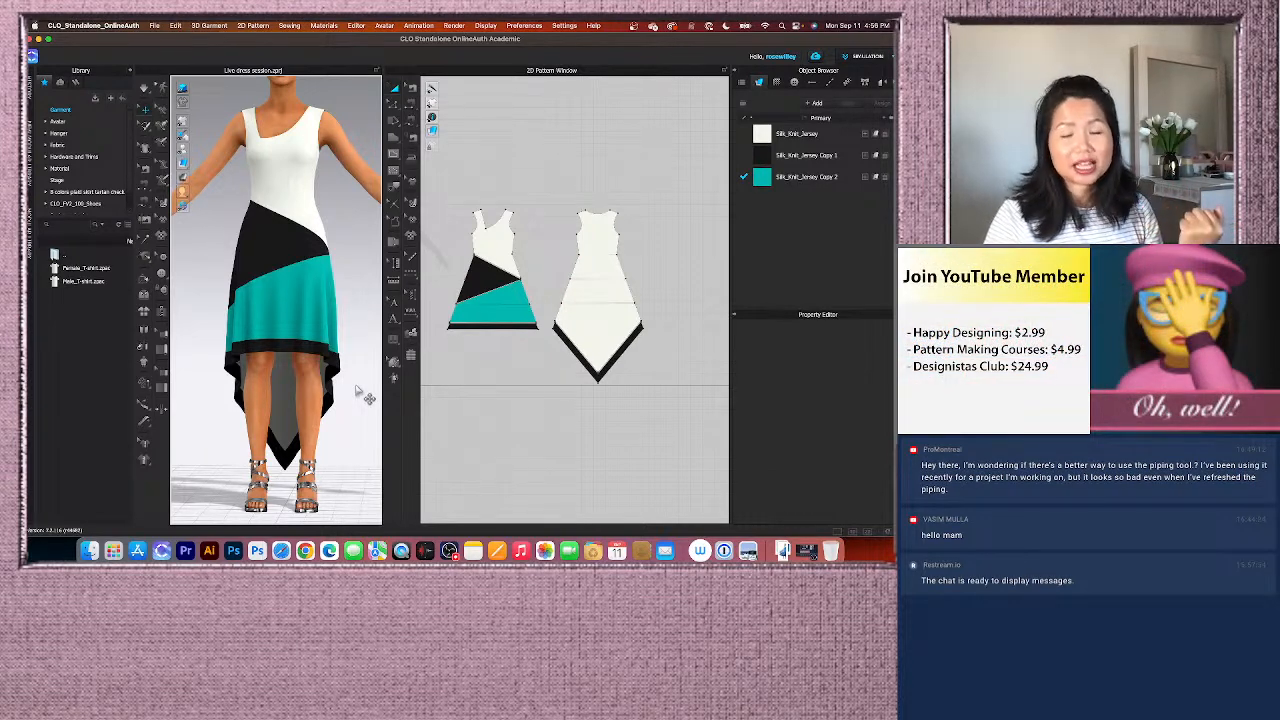
pyautogui.scroll(2, 348, 176)
pyautogui.moveTo(342, 174); pyautogui.dragTo(317, 211, button='right')
pyautogui.scroll(-2, 329, 178)
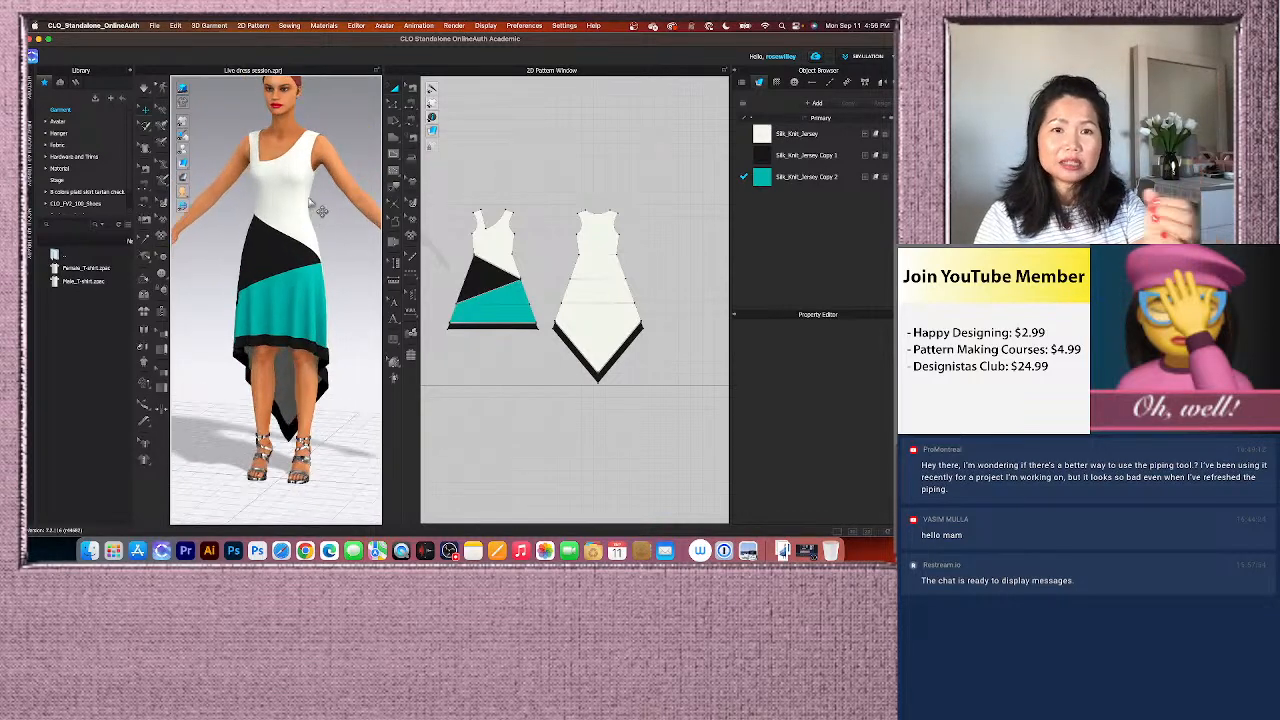
pyautogui.scroll(2, 333, 172)
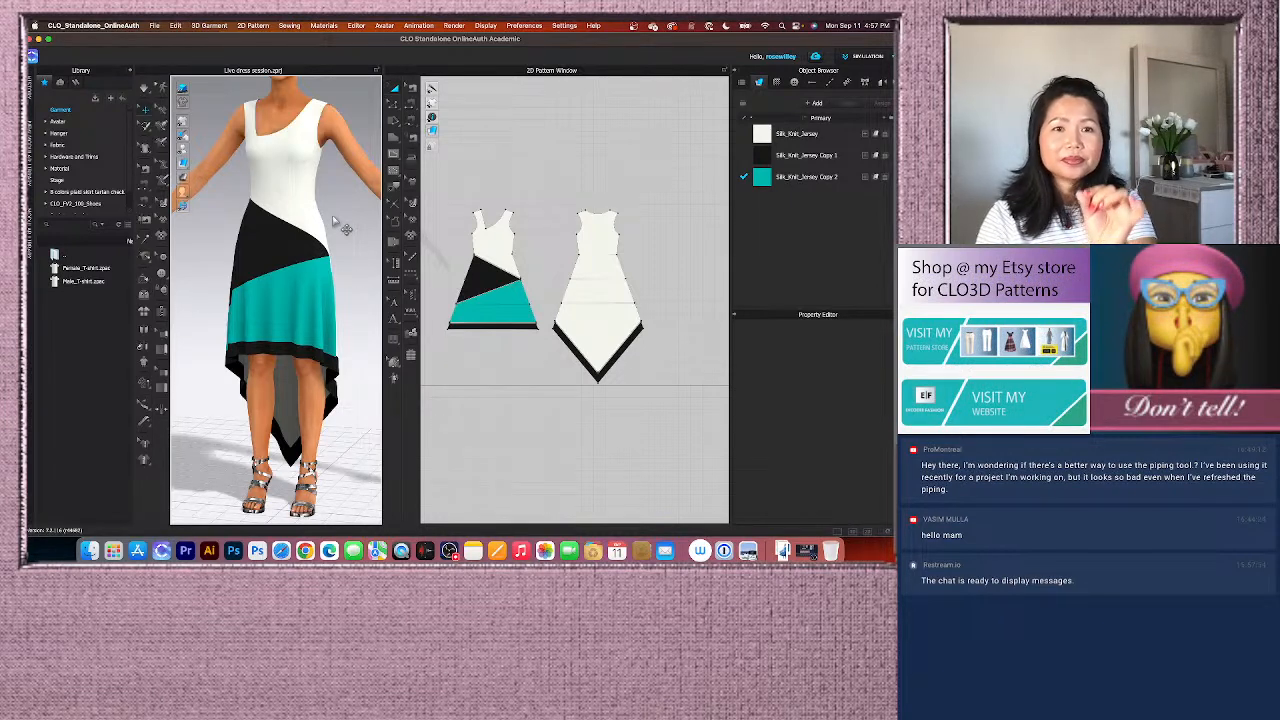
pyautogui.scroll(-1, 330, 245)
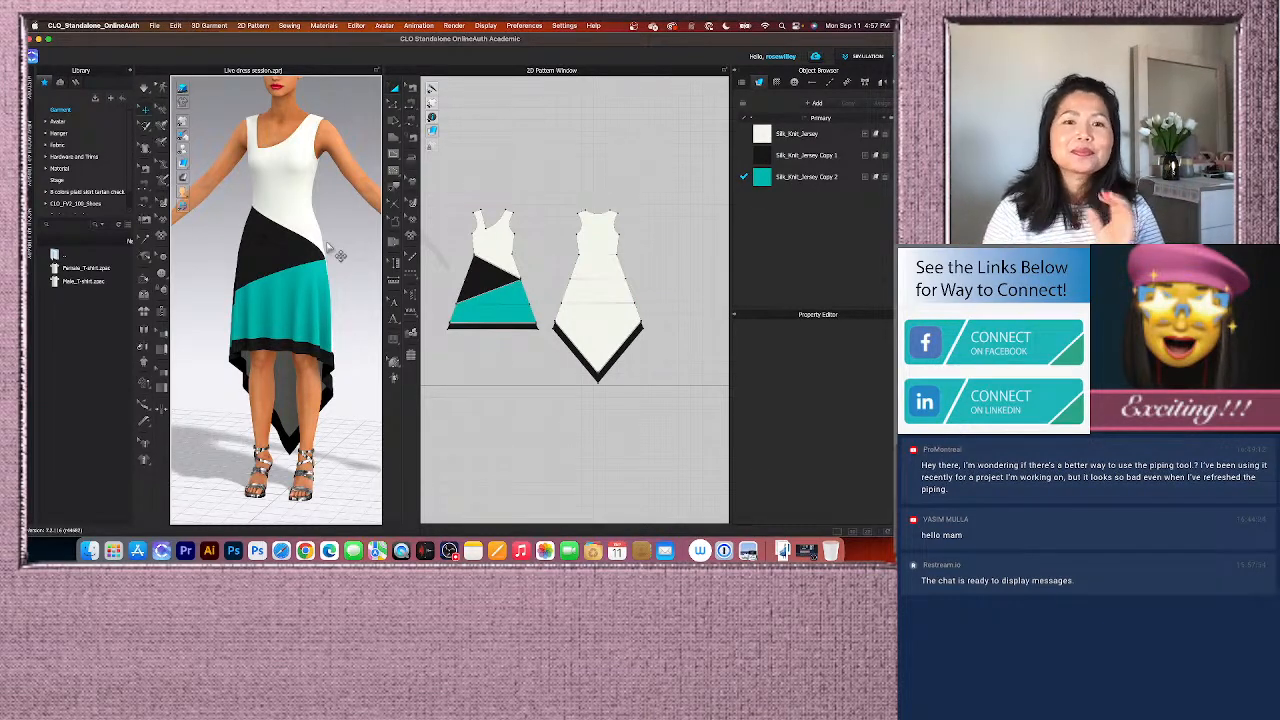
pyautogui.scroll(-2, 324, 357)
pyautogui.scroll(1, 324, 357)
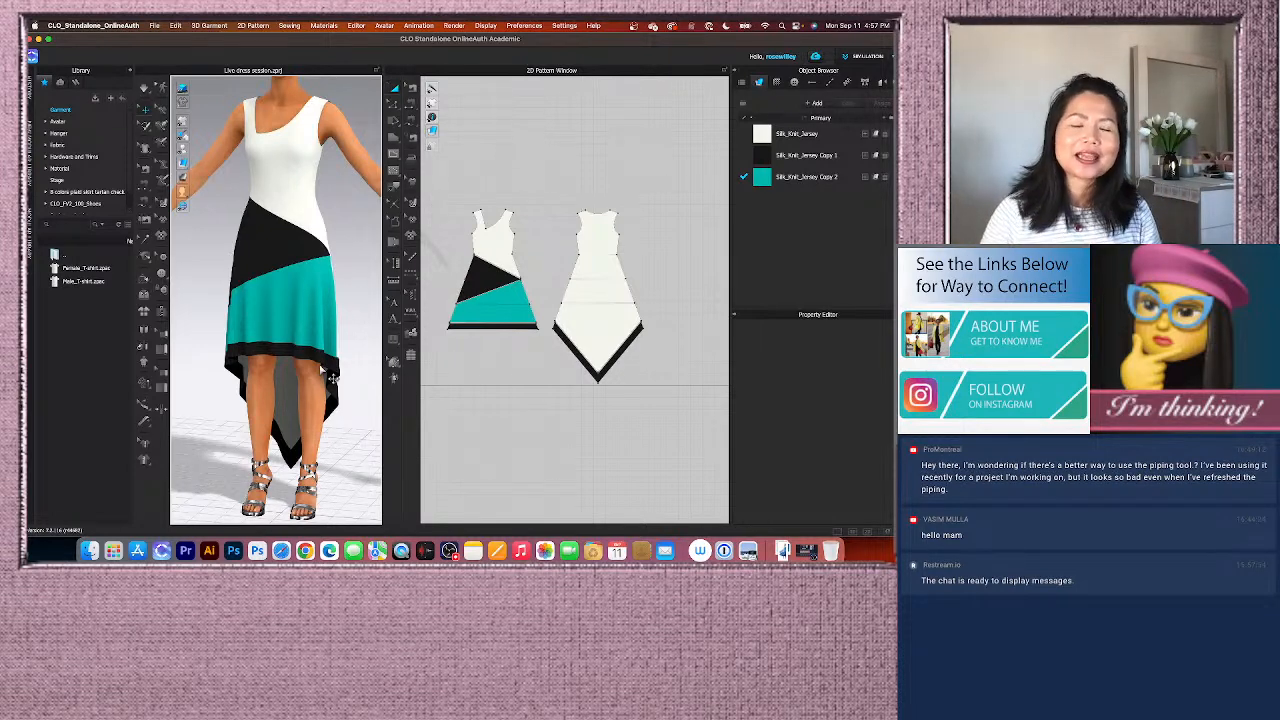
# Step: Review the high-low dress at full length from a level front view and at a slight three-quarter angle
pyautogui.scroll(-2, 268, 360)
pyautogui.moveTo(258, 356); pyautogui.dragTo(268, 355, button='right')
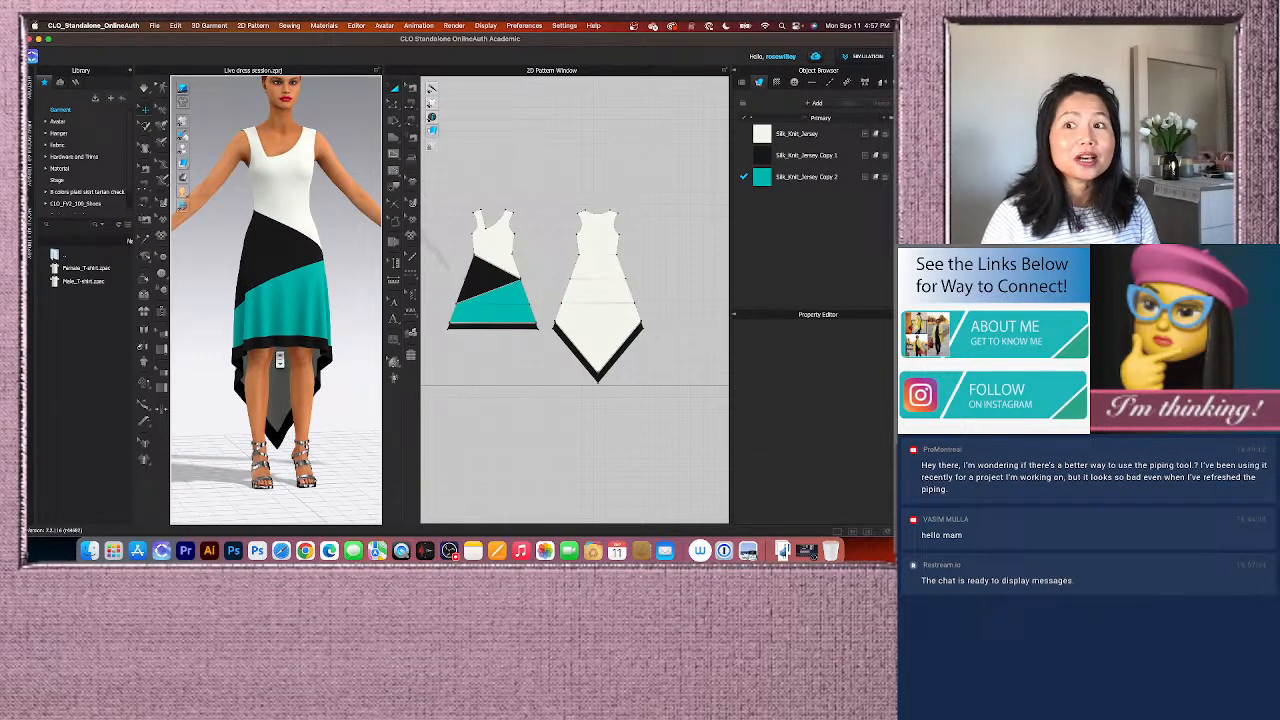
pyautogui.scroll(2, 280, 360)
pyautogui.moveTo(352, 370); pyautogui.dragTo(298, 374, button='right')
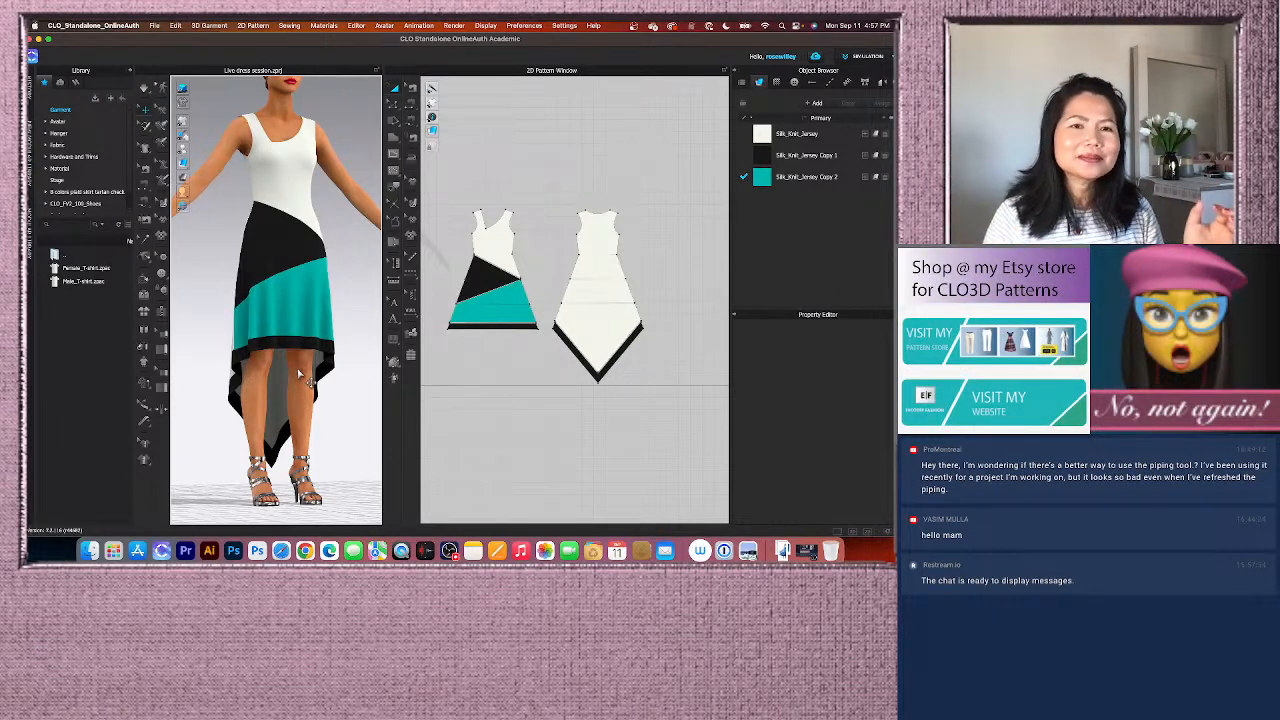
# Step: Turn the avatar back to the front and widen the 3D garment window while keeping both patterns in view
pyautogui.moveTo(298, 374); pyautogui.dragTo(363, 387, button='right')
pyautogui.moveTo(383, 378); pyautogui.dragTo(447, 373)
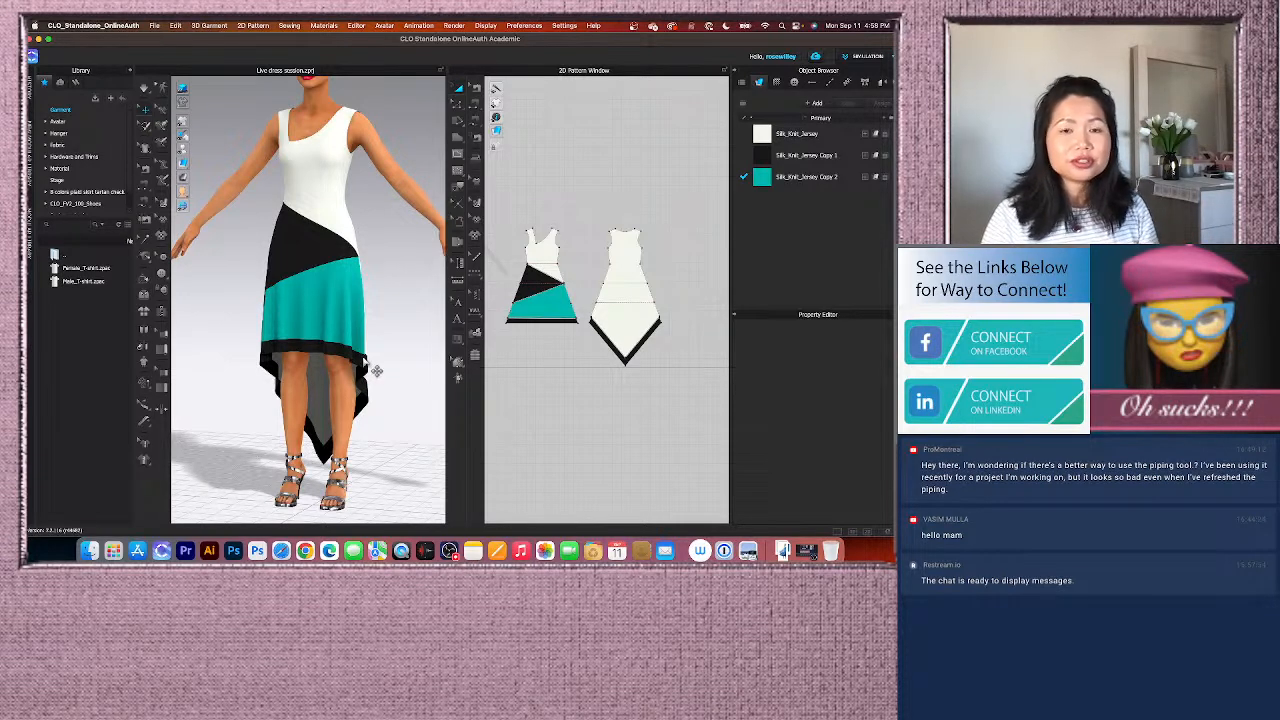
pyautogui.moveTo(447, 360); pyautogui.dragTo(426, 361)
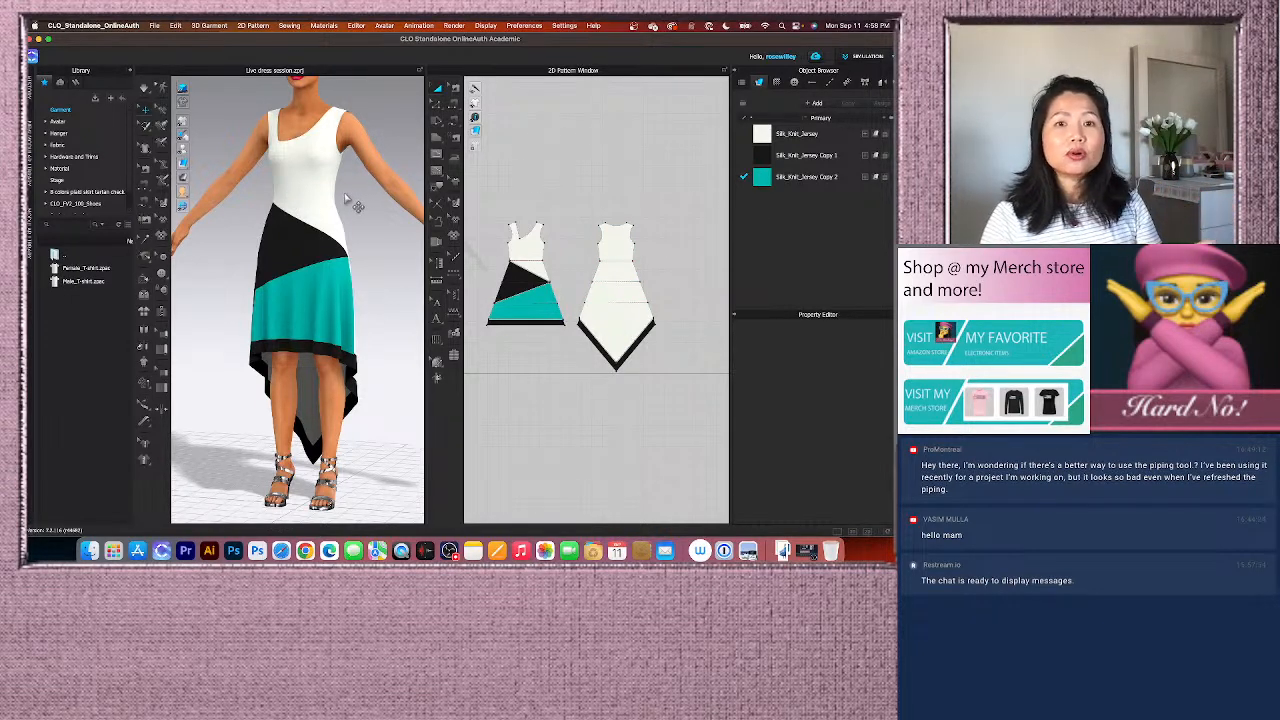
# Step: Inspect the back of the dress with its pointed black-banded hem, and return to a full-length front view
pyautogui.moveTo(367, 194); pyautogui.dragTo(292, 208, button='right')
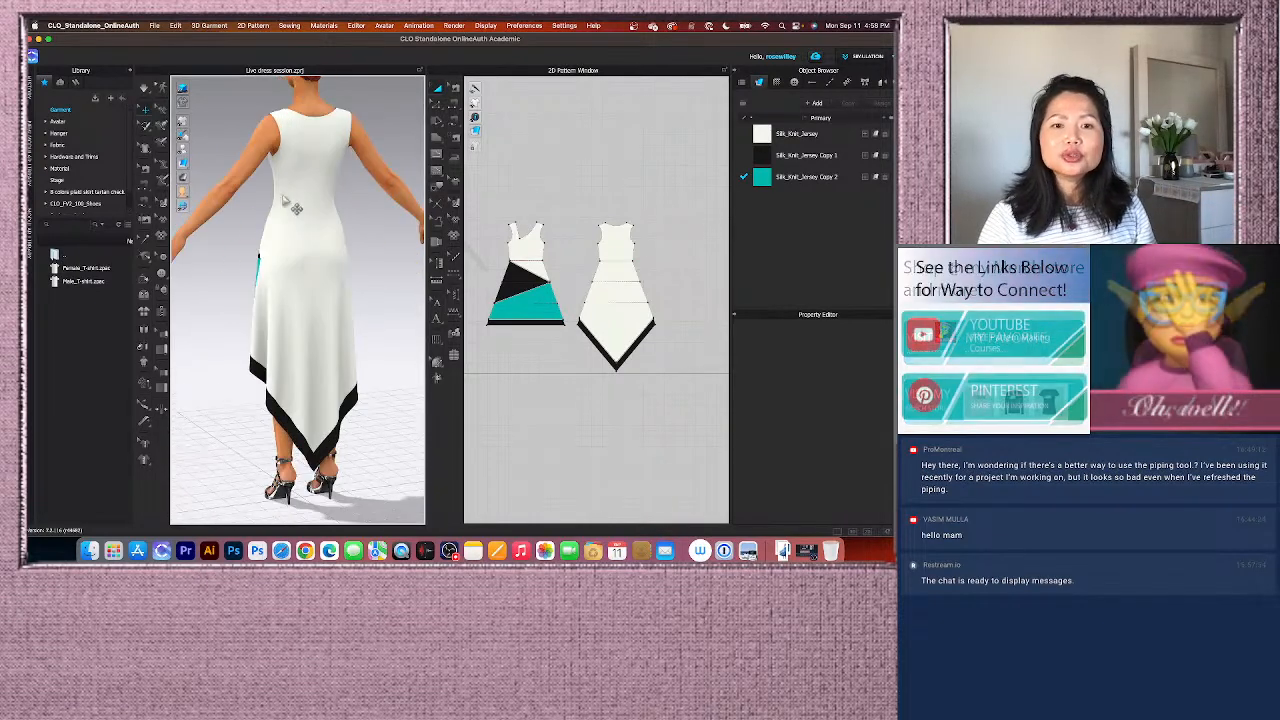
pyautogui.moveTo(365, 405); pyautogui.dragTo(316, 412, button='right')
pyautogui.scroll(2, 317, 407)
pyautogui.scroll(-1, 316, 418)
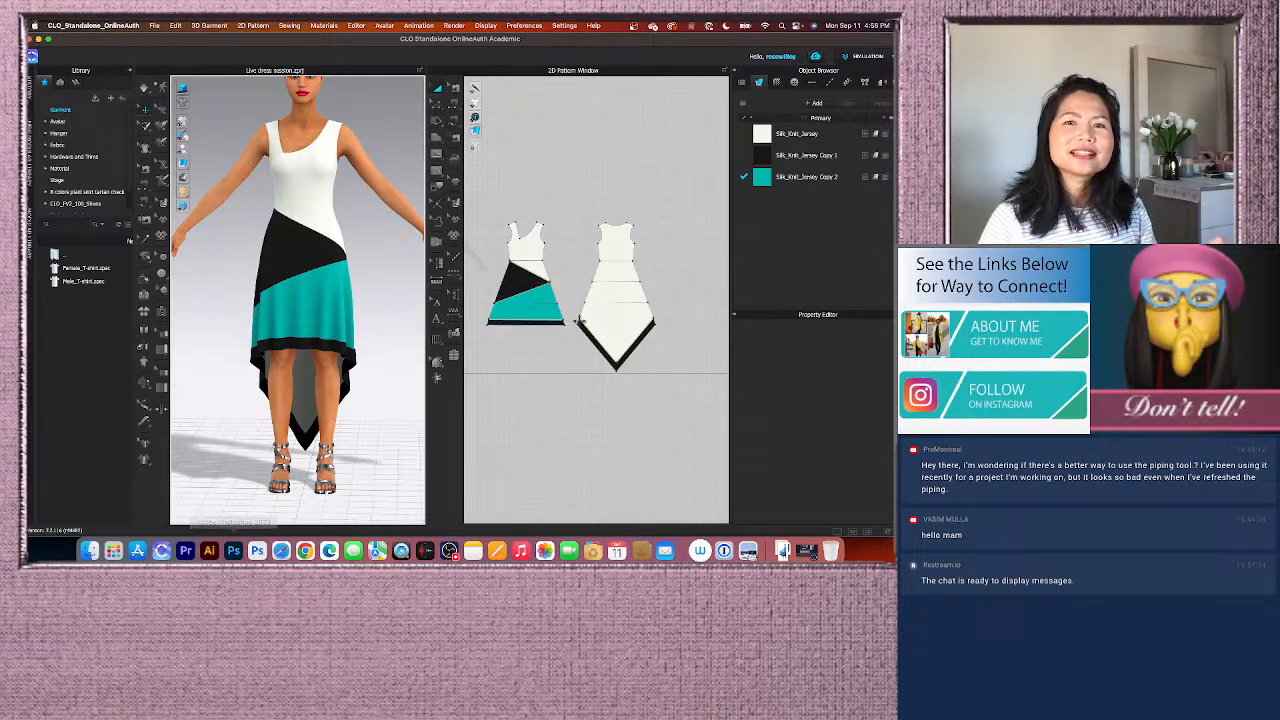
pyautogui.click(449, 551)
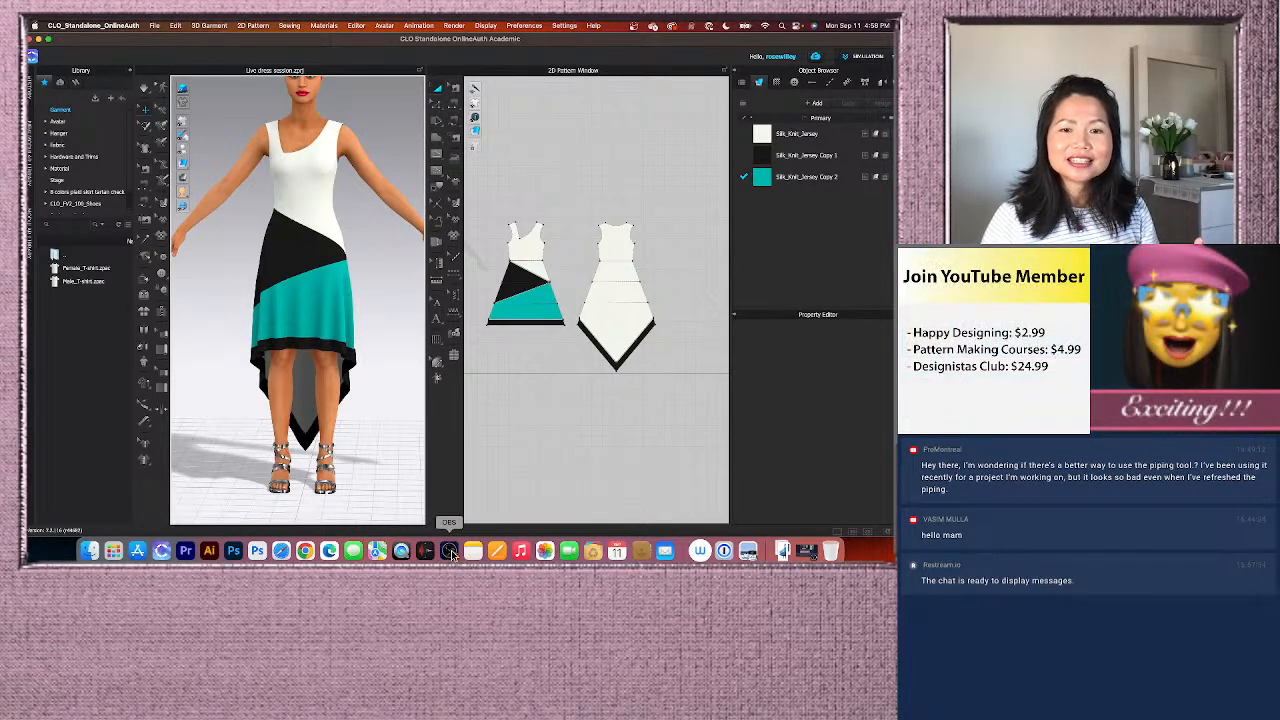